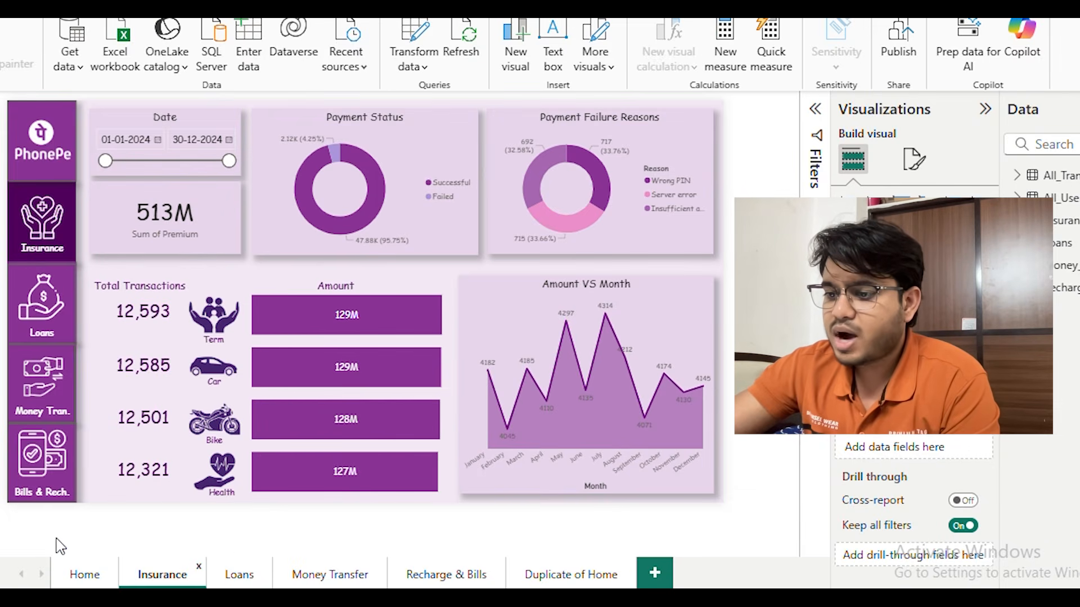
Show the Home report page and try its Date slicer with end date 28-09-2024, returning it to 30-12-2024
{"action": "left_click", "coordinate": [83, 574]}
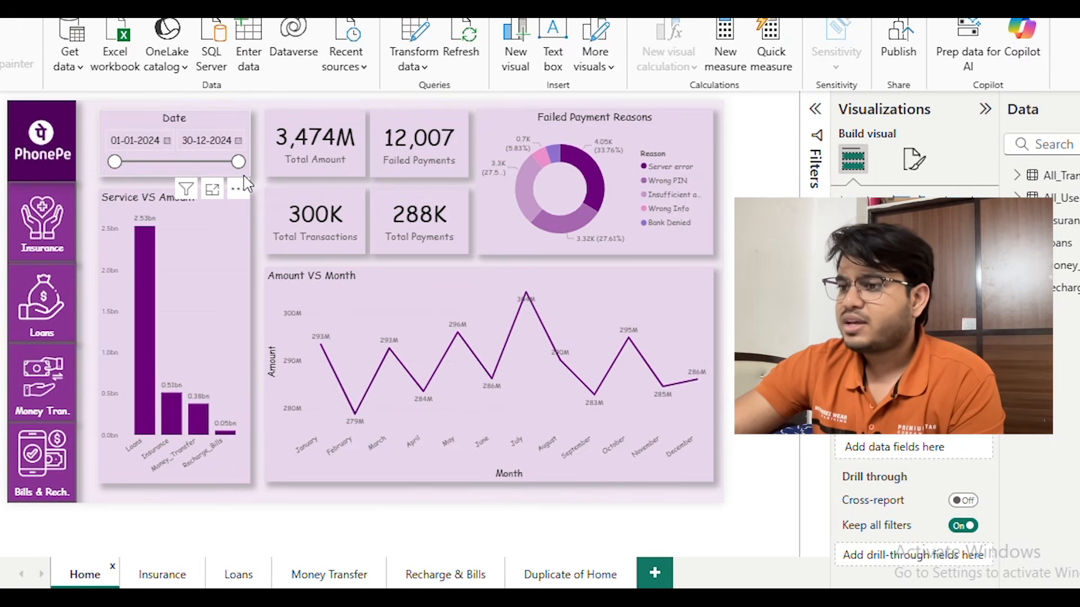
{"action": "left_click_drag", "start_coordinate": [239, 162], "coordinate": [208, 165]}
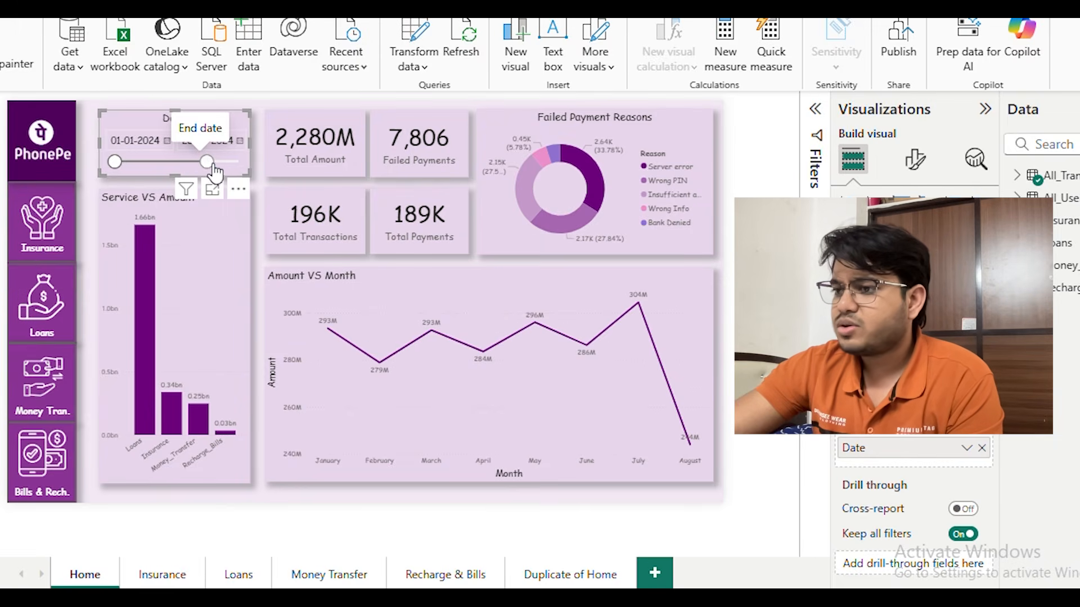
{"action": "left_click", "coordinate": [326, 106]}
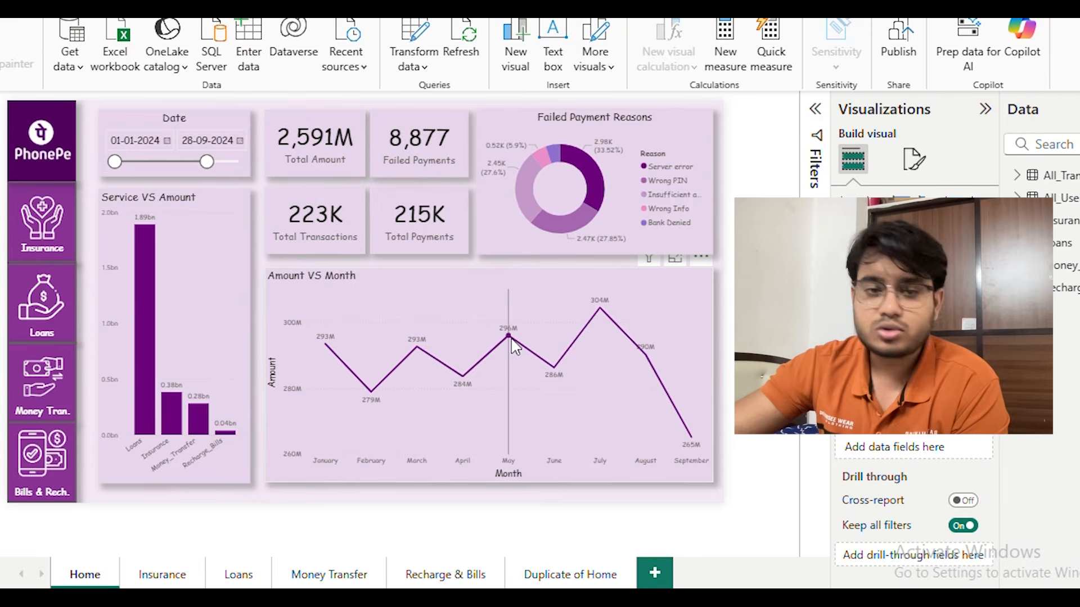
{"action": "left_click_drag", "start_coordinate": [207, 162], "coordinate": [240, 162]}
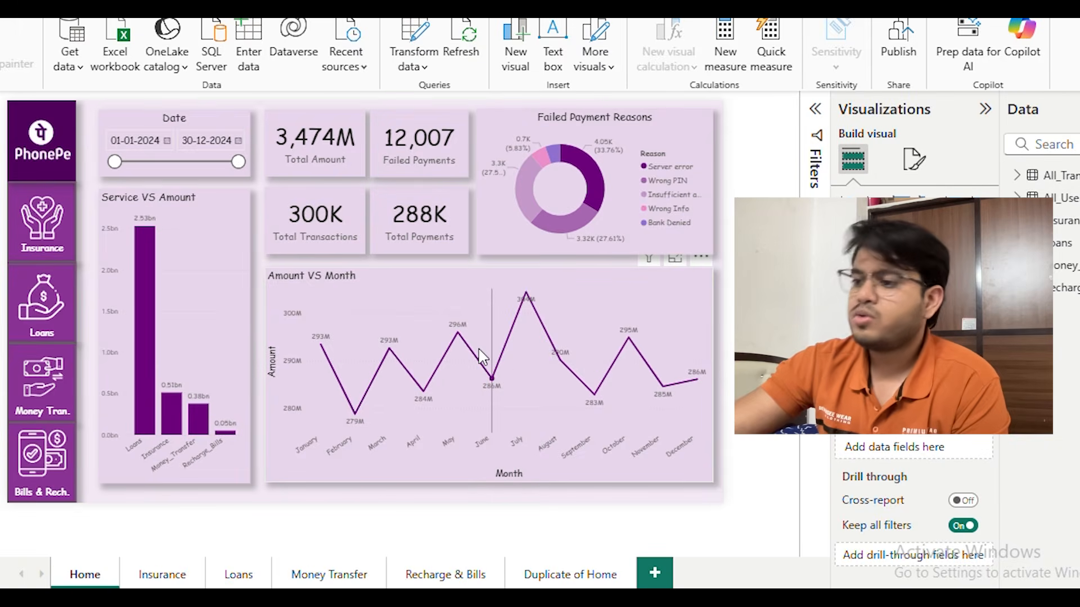
{"action": "mouse_move", "coordinate": [482, 357]}
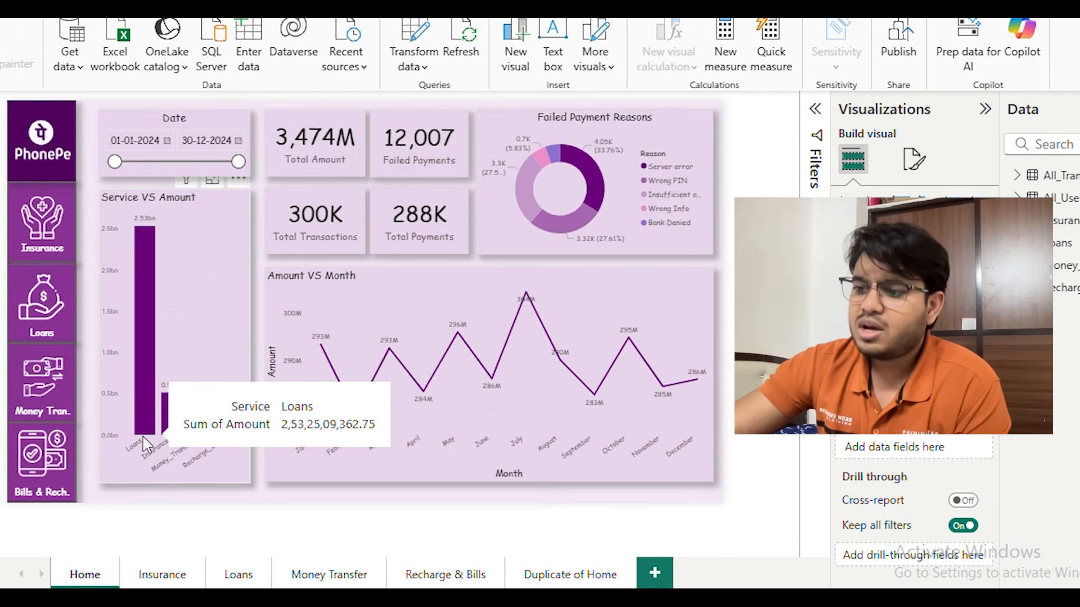
{"action": "mouse_move", "coordinate": [175, 431]}
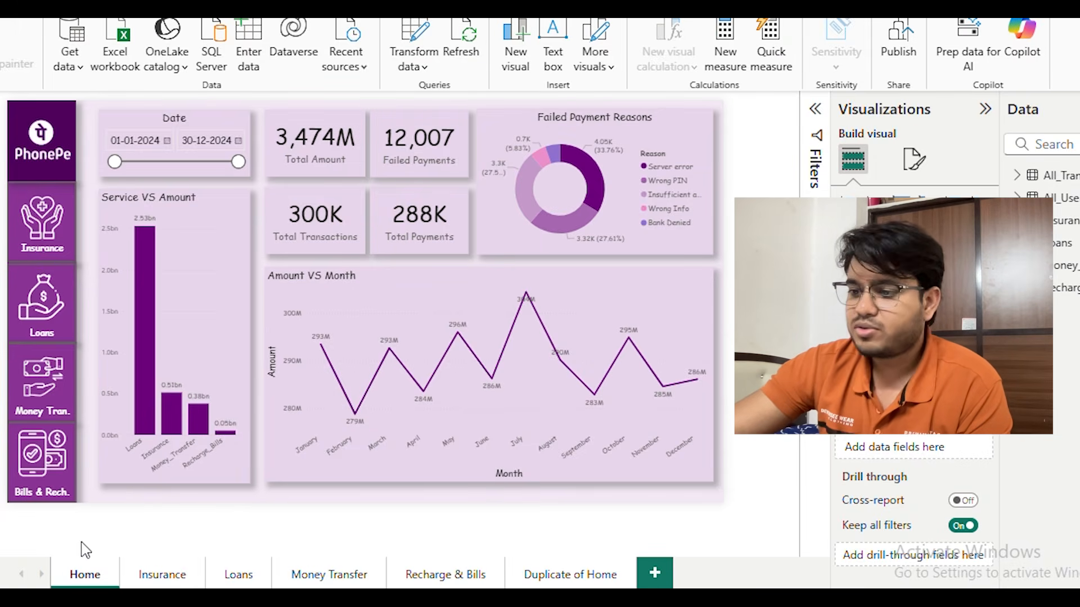
Review the Insurance, Loans, Money Transfer, Recharge & Bills and Duplicate of Home report pages one after another
{"action": "left_click", "coordinate": [166, 579]}
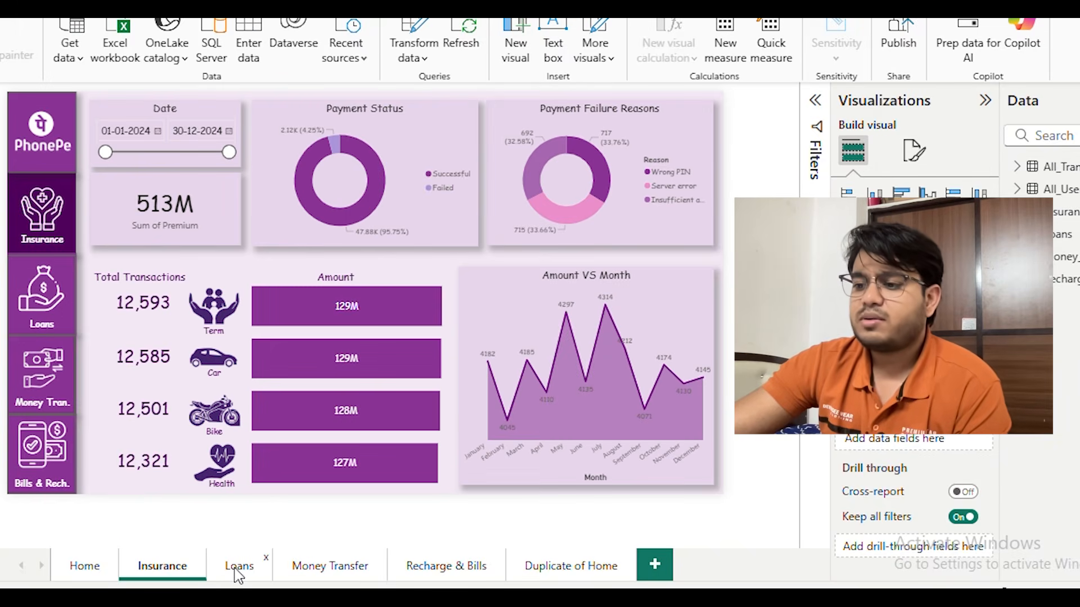
{"action": "left_click", "coordinate": [238, 567]}
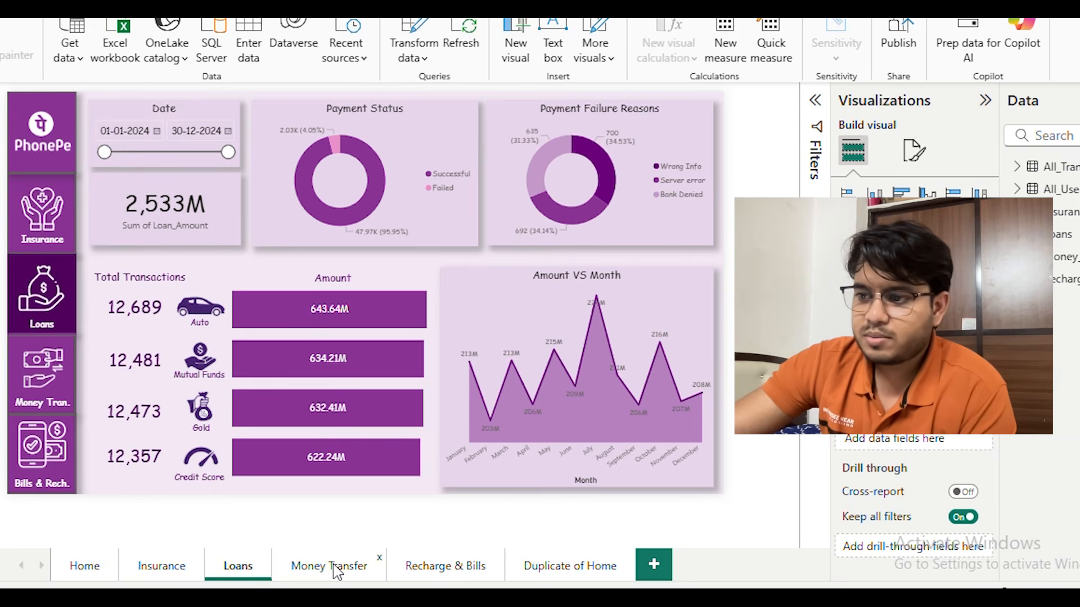
{"action": "left_click", "coordinate": [336, 569]}
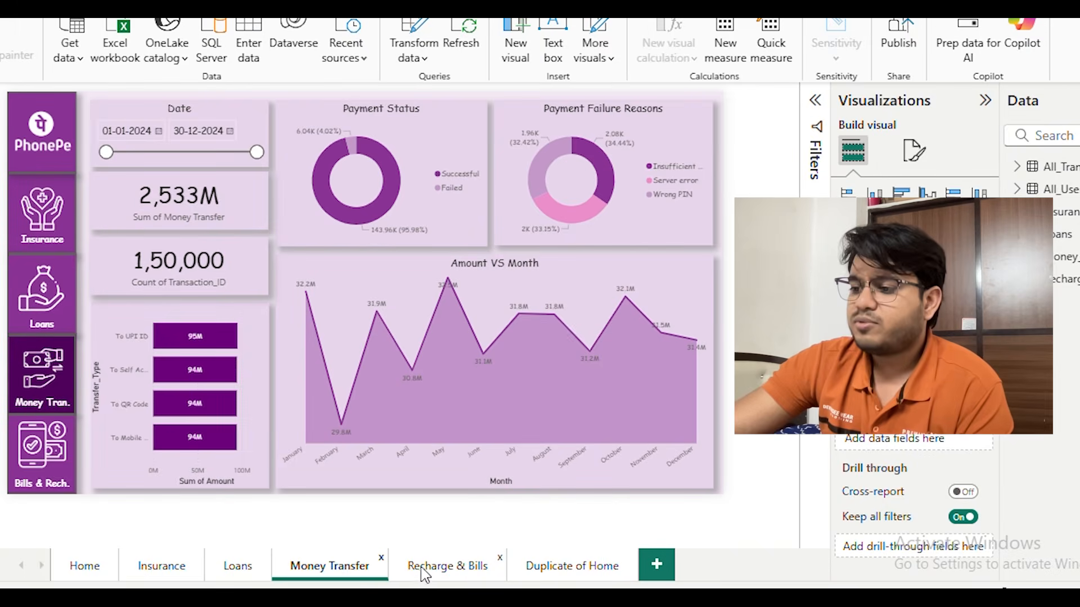
{"action": "left_click", "coordinate": [419, 576]}
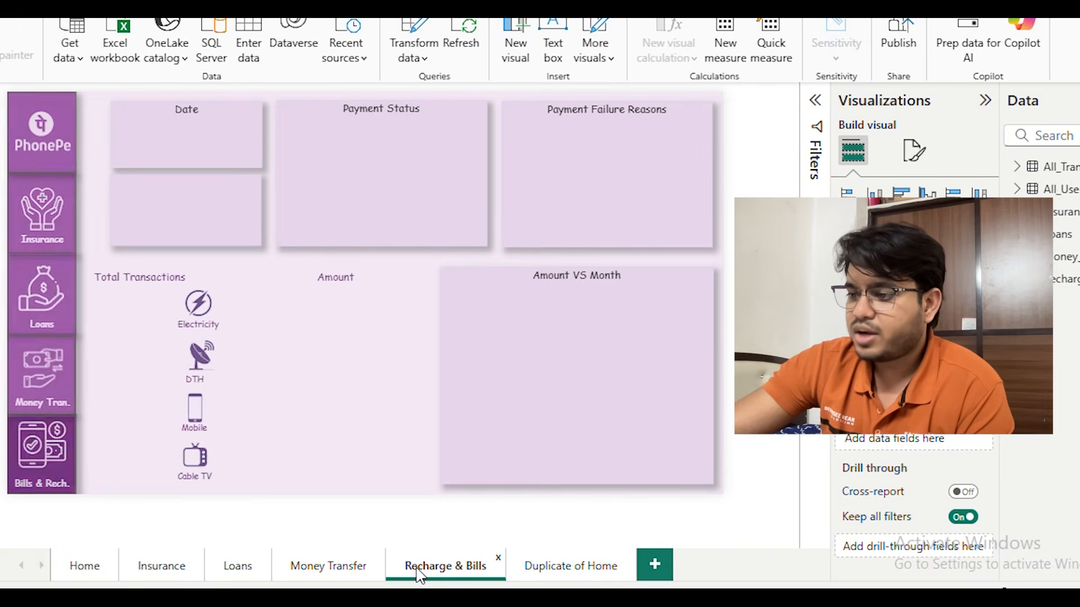
{"action": "left_click", "coordinate": [571, 568]}
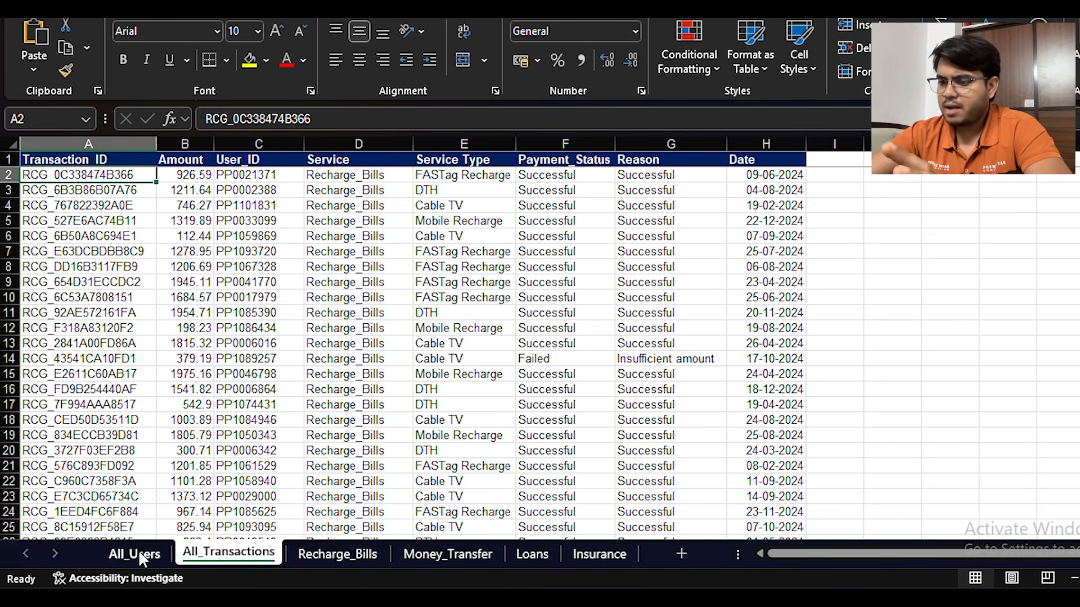
Switch to the source workbook in Excel and examine the user records and columns of the All_Users sheet
{"action": "left_click", "coordinate": [124, 557]}
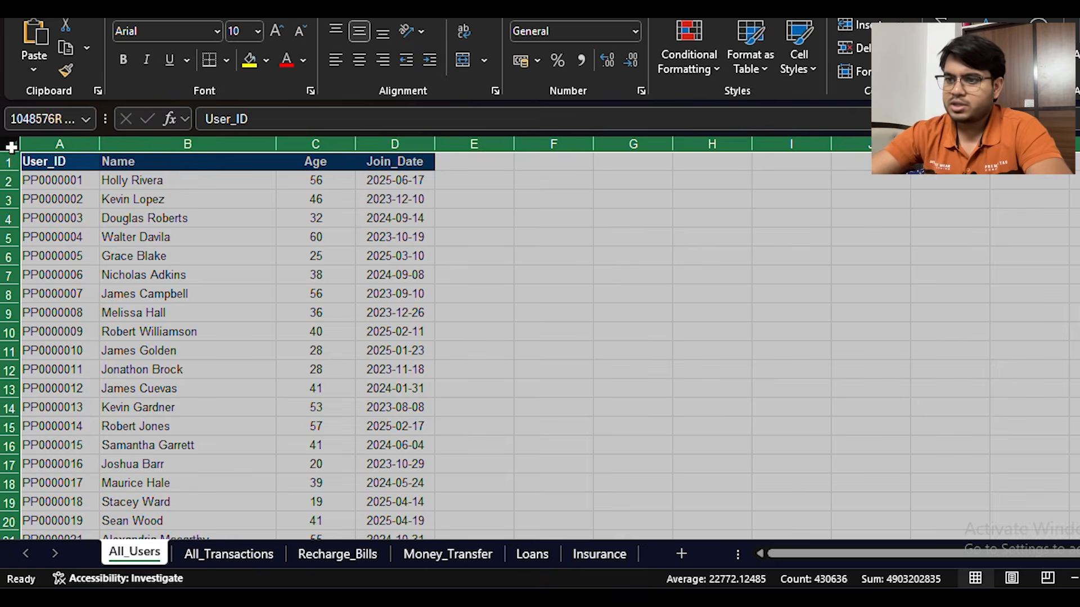
{"action": "key", "text": "ctrl+a"}
{"action": "left_click", "coordinate": [248, 169]}
{"action": "left_click", "coordinate": [476, 198]}
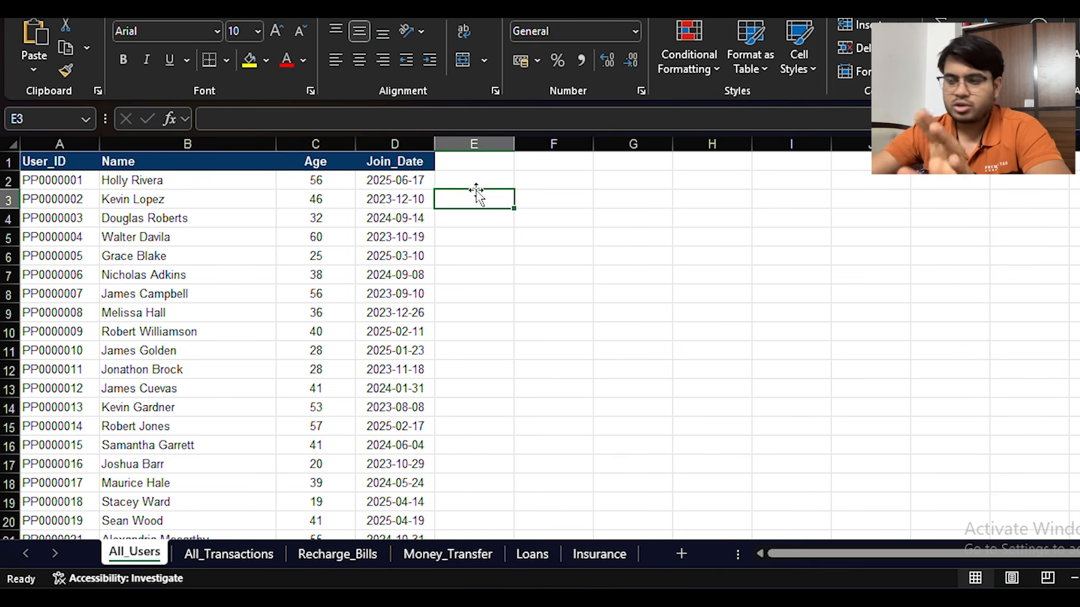
On the All_Transactions sheet, select the whole Transaction_ID column to check how many records it holds
{"action": "left_click", "coordinate": [227, 558]}
{"action": "left_click", "coordinate": [203, 188]}
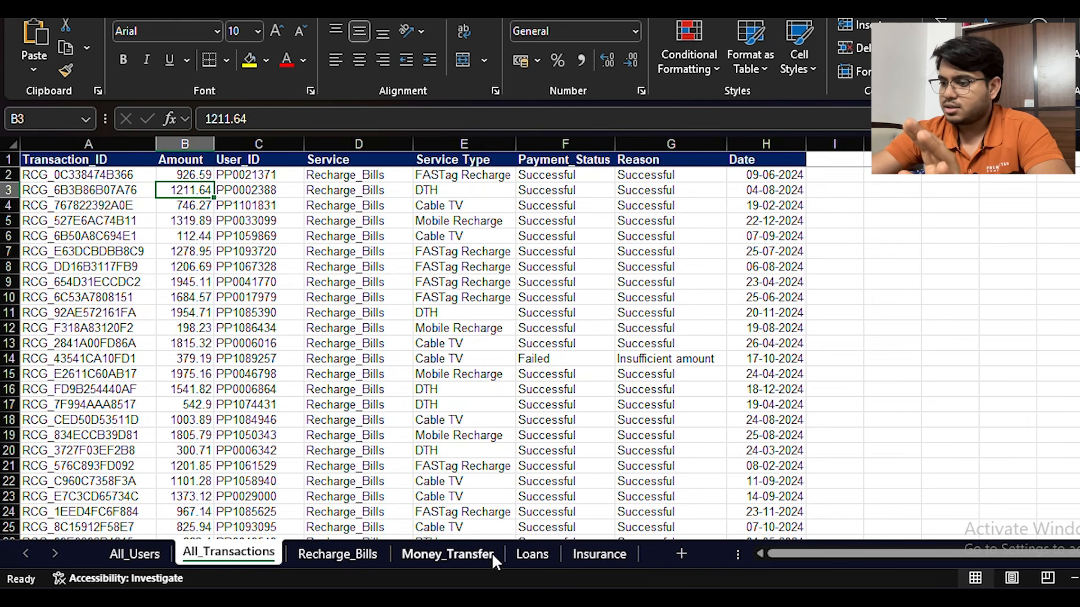
{"action": "left_click_drag", "start_coordinate": [107, 172], "coordinate": [104, 159]}
{"action": "left_click", "coordinate": [117, 159]}
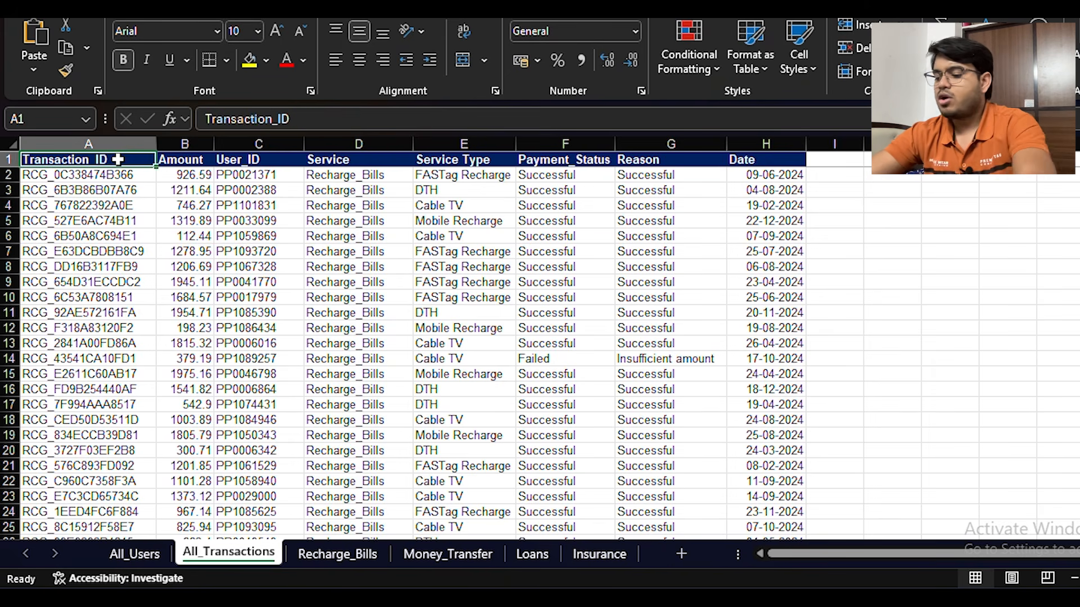
{"action": "key", "text": "ctrl+shift+Down"}
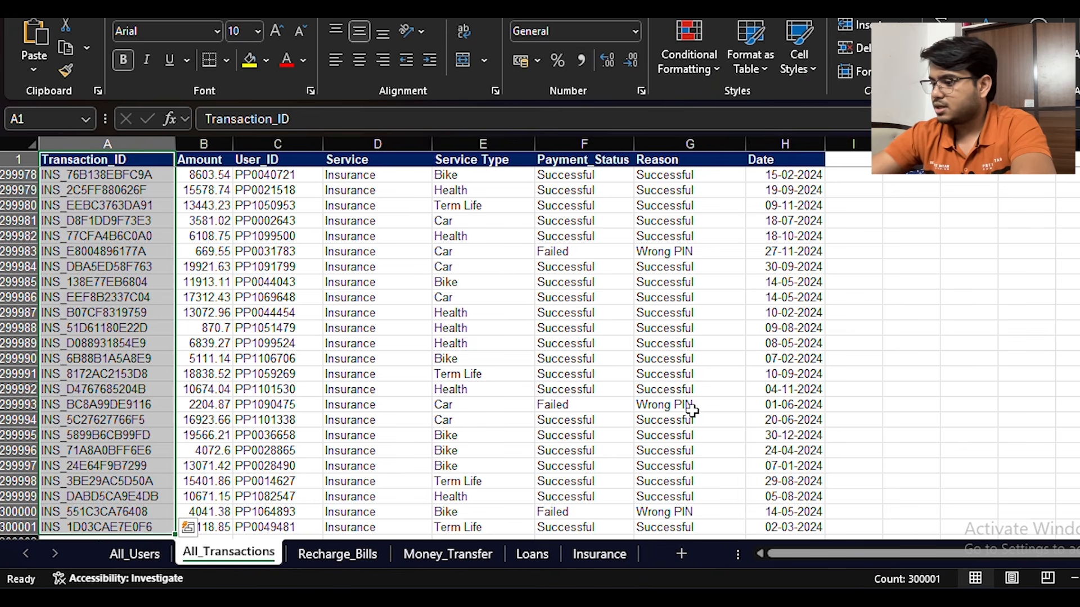
{"action": "key", "text": "ctrl+BackSpace"}
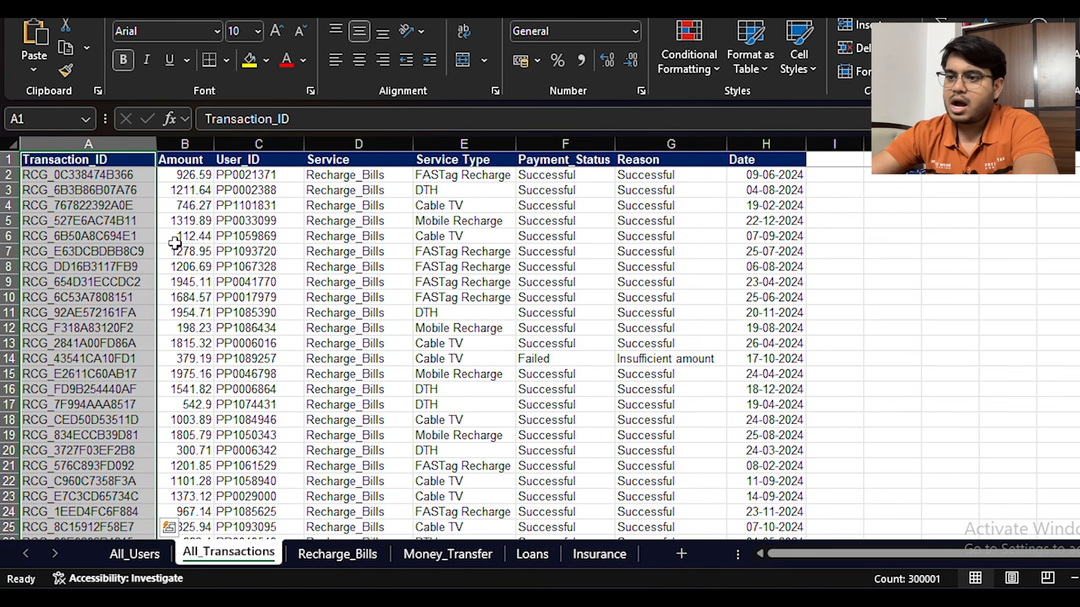
{"action": "key", "text": "Down"}
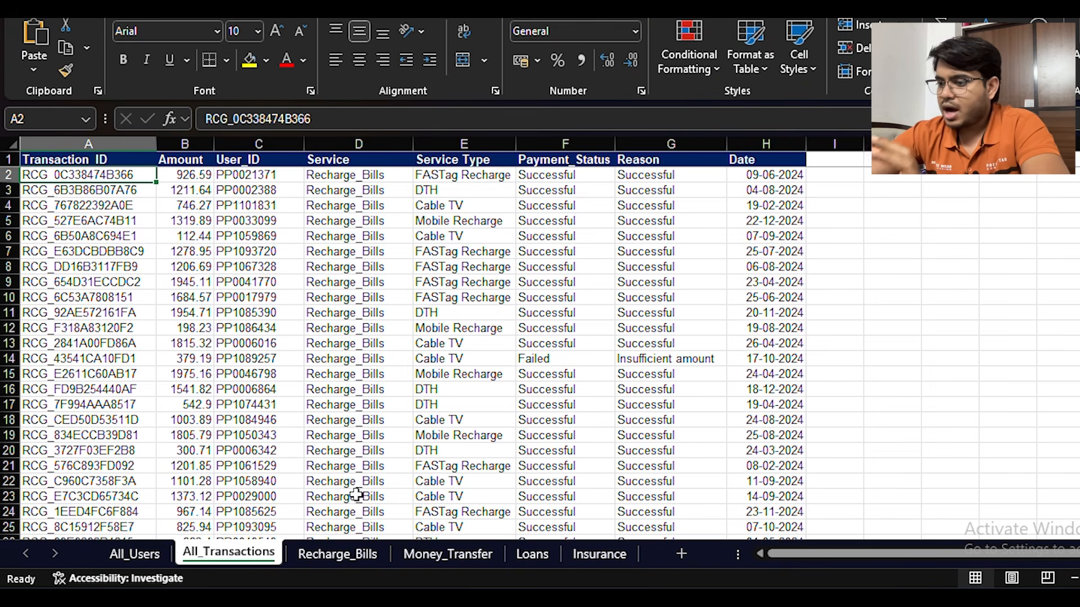
Compare the Recharge_Bills sheet with All_Transactions, examining the Service Type, Payment_Status and Reason columns
{"action": "left_click", "coordinate": [353, 554]}
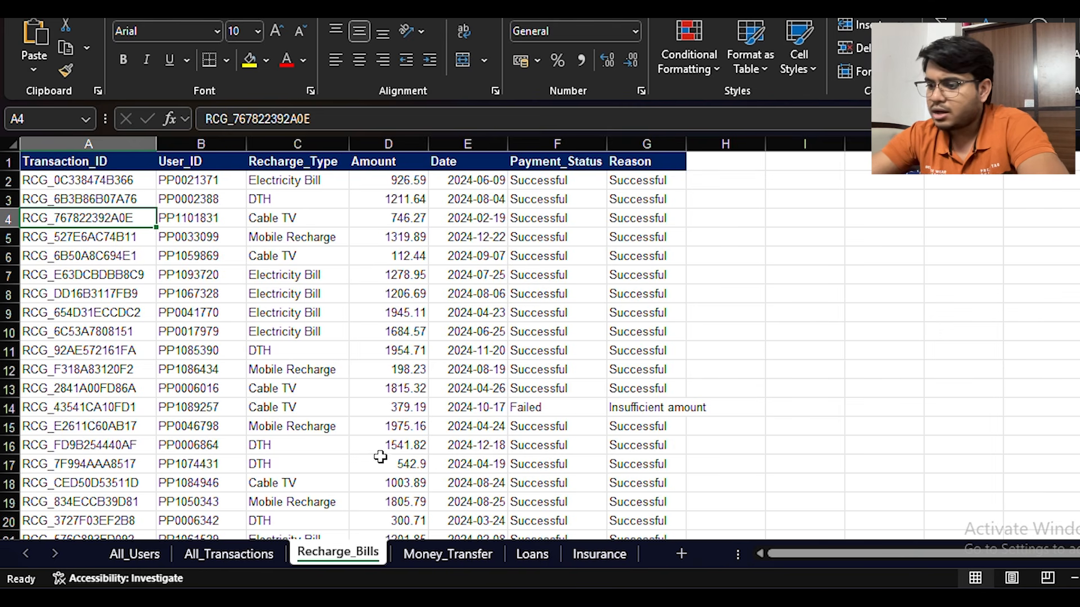
{"action": "left_click", "coordinate": [229, 554]}
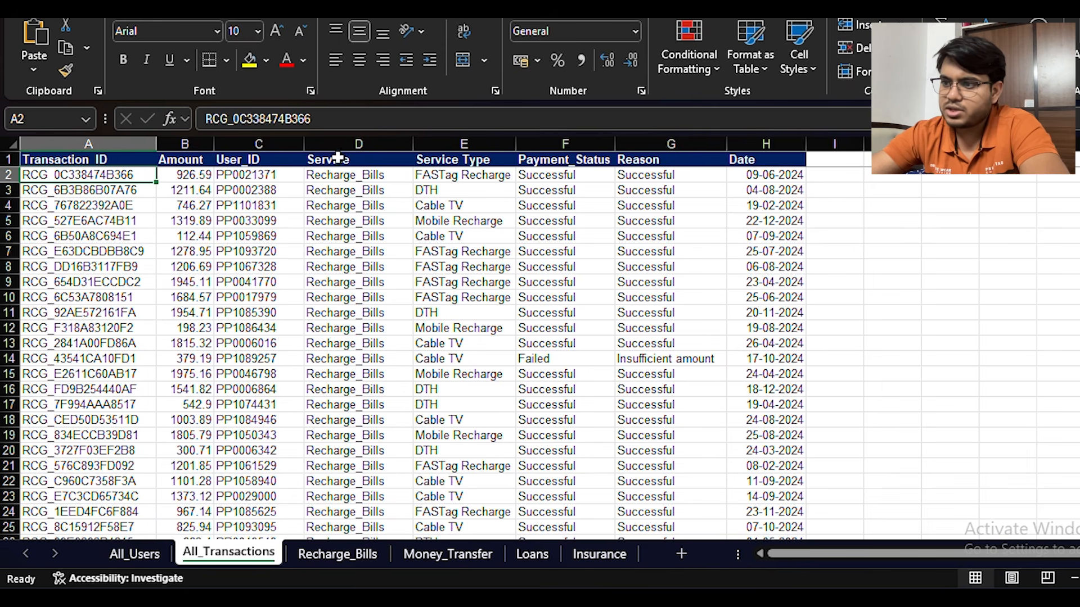
{"action": "left_click", "coordinate": [463, 161]}
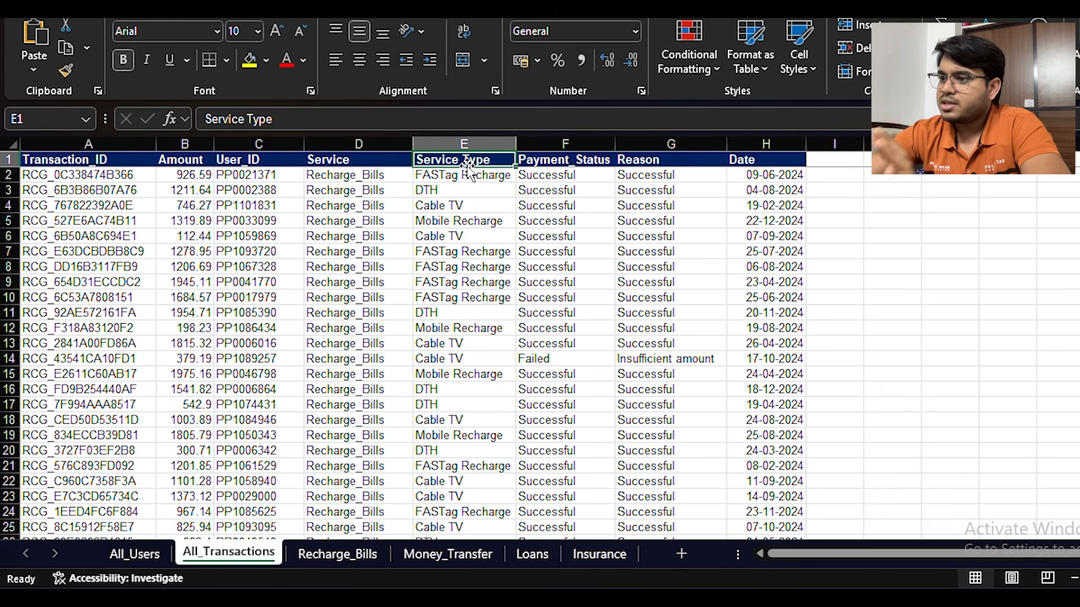
{"action": "left_click", "coordinate": [577, 166]}
{"action": "left_click", "coordinate": [711, 164]}
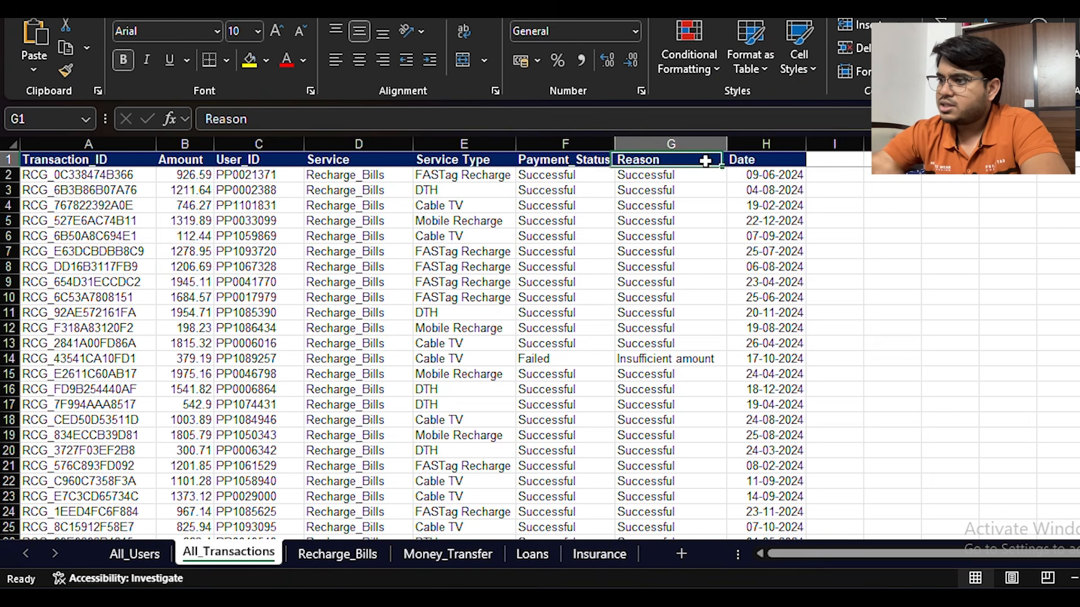
Select the entire All_Transactions table and add filters to its header row
{"action": "left_click", "coordinate": [768, 160]}
{"action": "key", "text": "ctrl+shift+Down"}
{"action": "key", "text": "ctrl+shift+Left"}
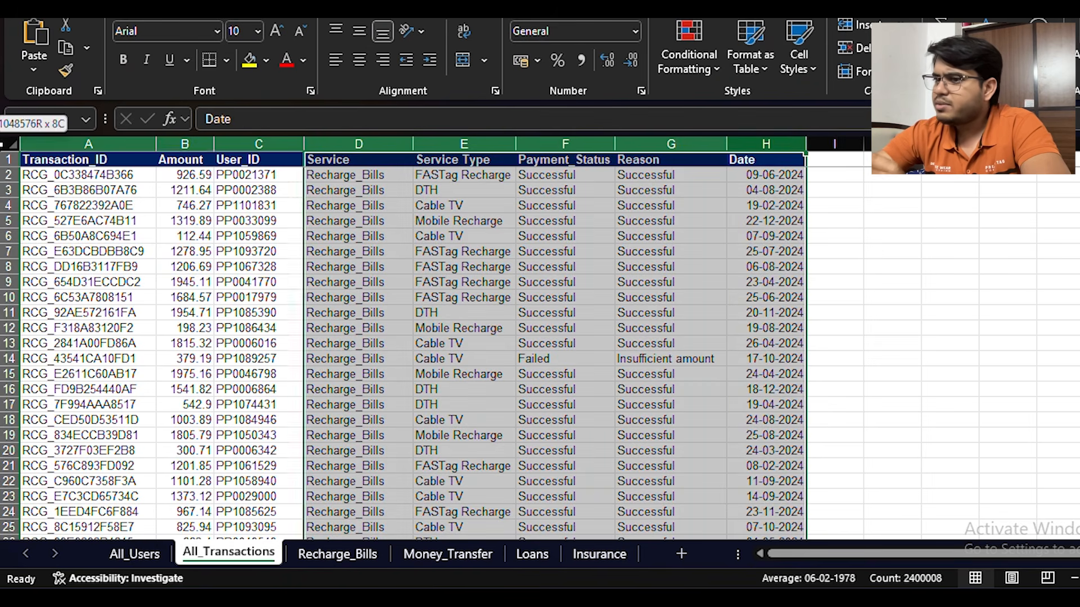
{"action": "left_click", "coordinate": [994, 56]}
{"action": "left_click", "coordinate": [1013, 176]}
{"action": "left_click", "coordinate": [833, 282]}
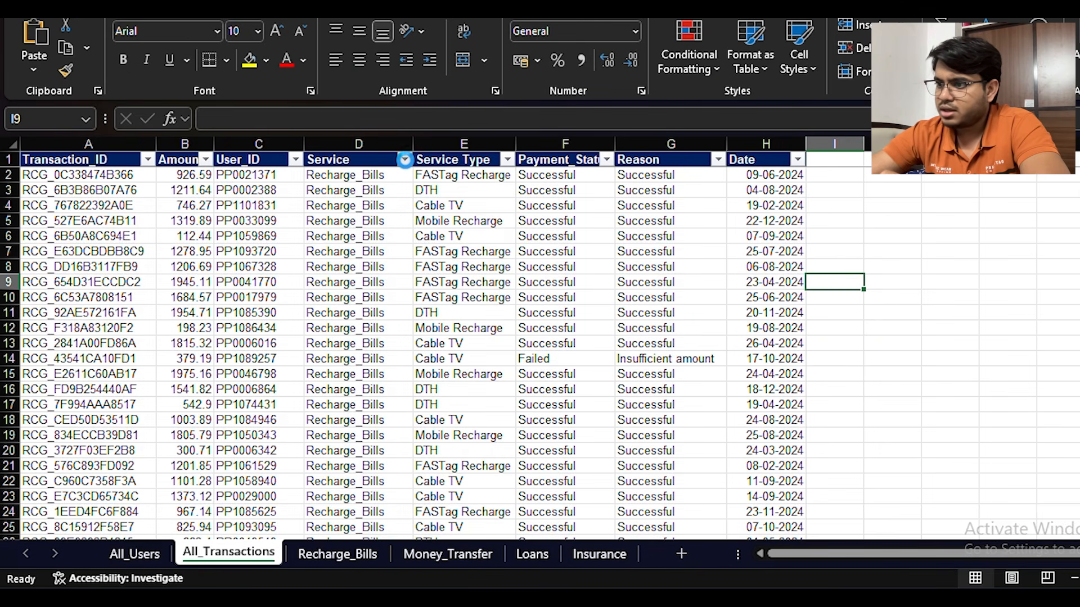
Filter the Service column to Recharge_Bills only and check which values the Service Type column offers
{"action": "left_click", "coordinate": [405, 160]}
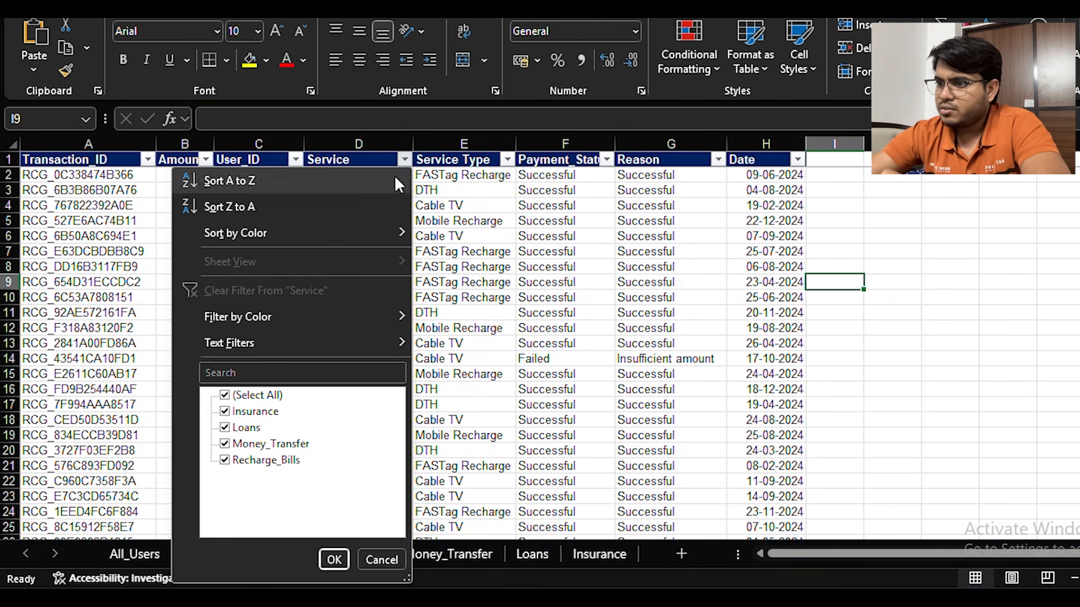
{"action": "left_click", "coordinate": [225, 395]}
{"action": "left_click", "coordinate": [225, 460]}
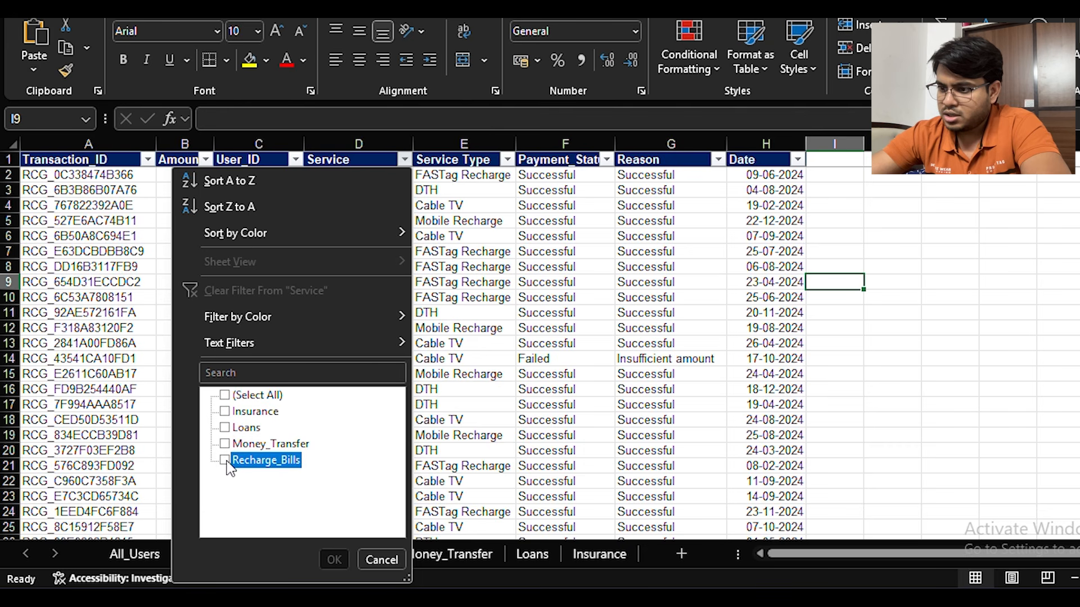
{"action": "left_click", "coordinate": [333, 559]}
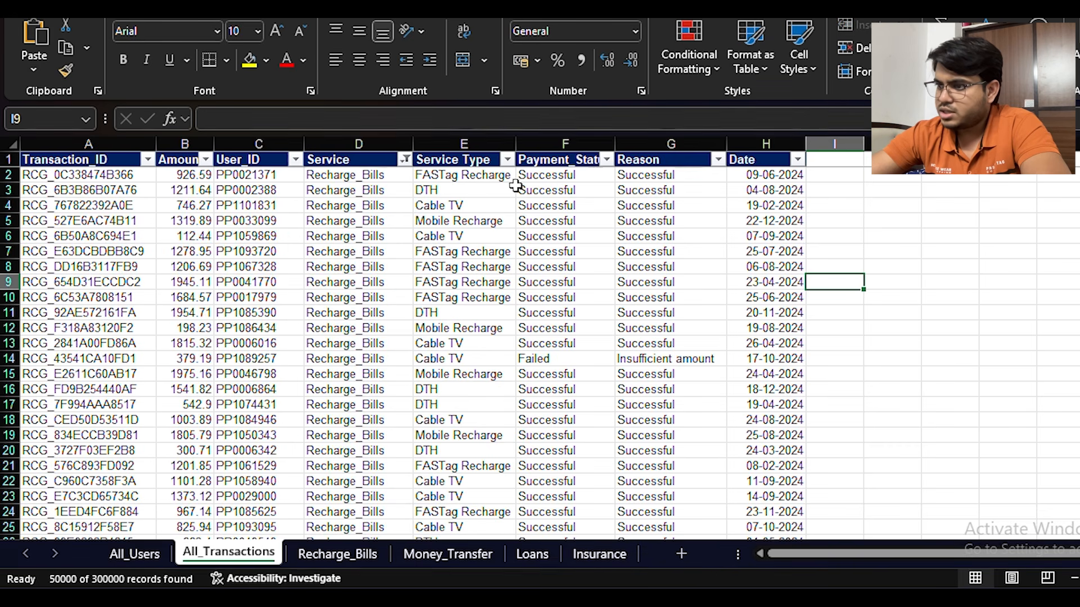
{"action": "left_click", "coordinate": [507, 160]}
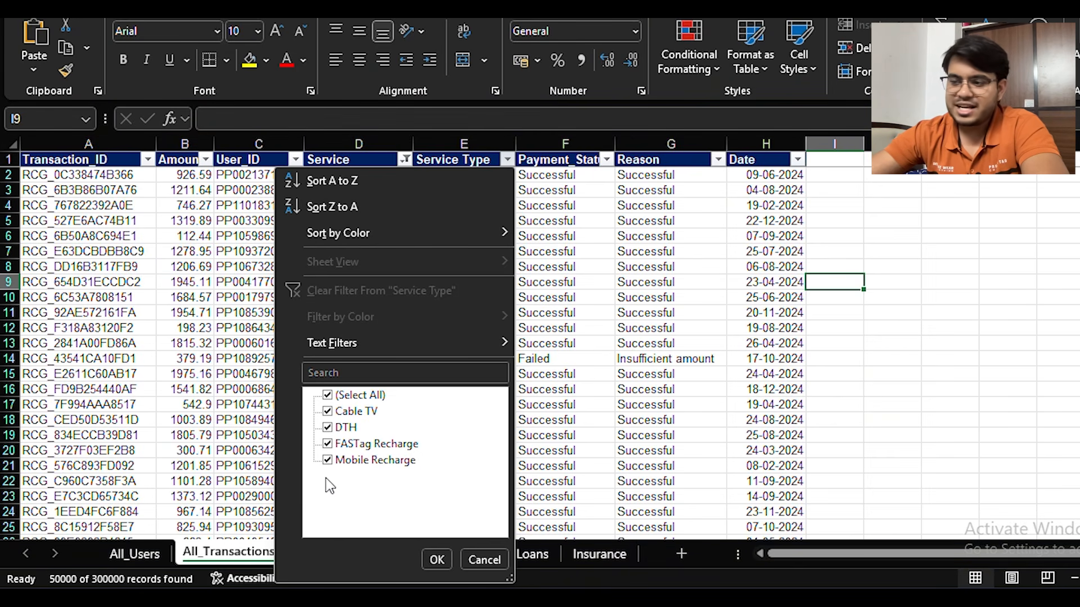
{"action": "left_click", "coordinate": [582, 198]}
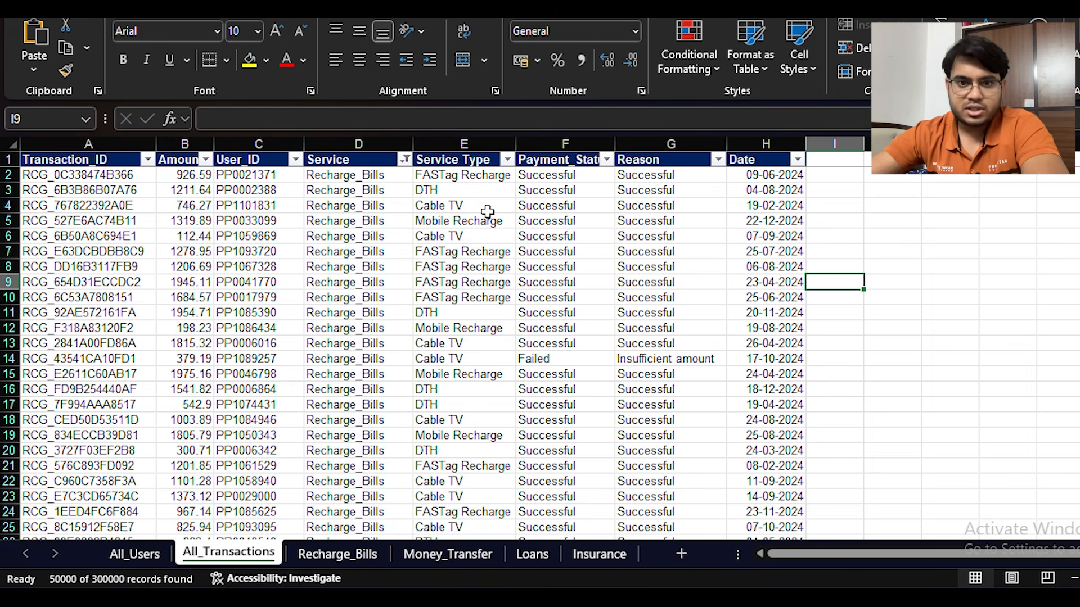
Filter the Service column to Money_Transfer only and check which values the Service Type column offers
{"action": "left_click", "coordinate": [404, 160]}
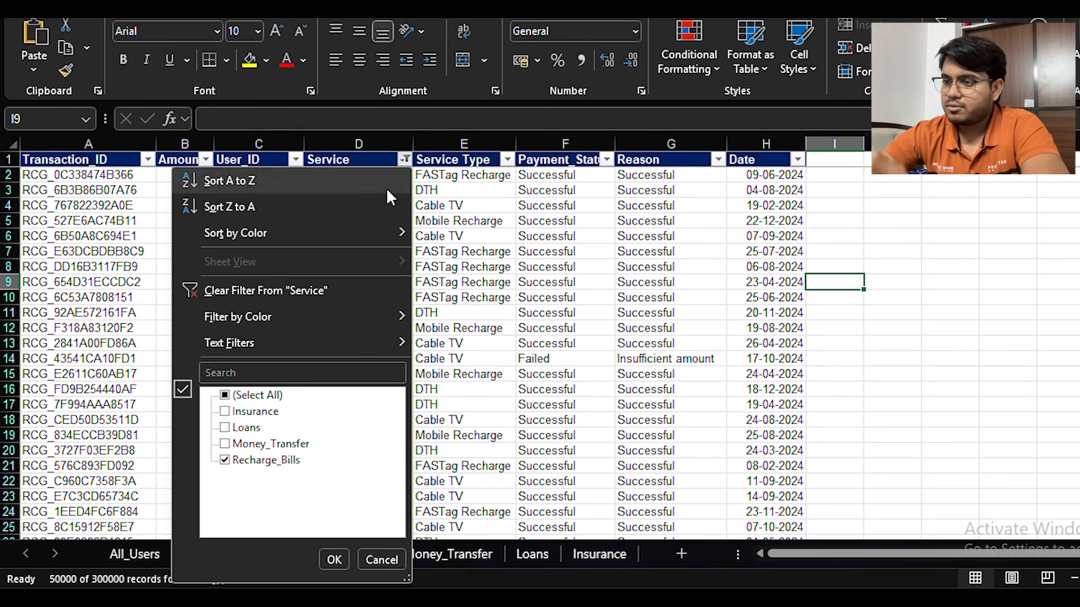
{"action": "left_click", "coordinate": [223, 425]}
{"action": "left_click", "coordinate": [223, 430]}
{"action": "left_click", "coordinate": [228, 461]}
{"action": "left_click", "coordinate": [224, 444]}
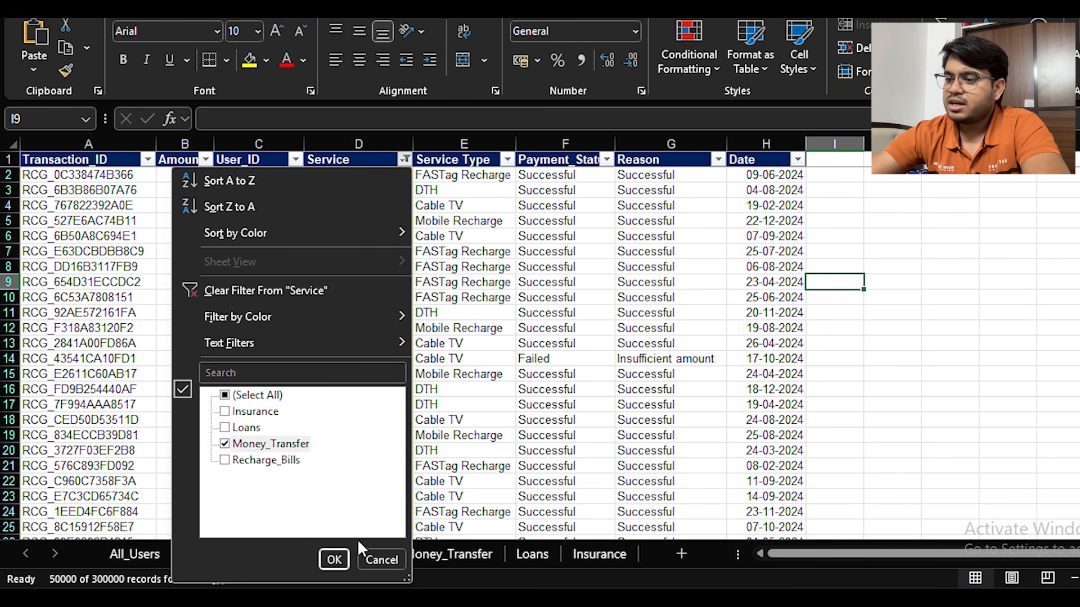
{"action": "left_click", "coordinate": [334, 559]}
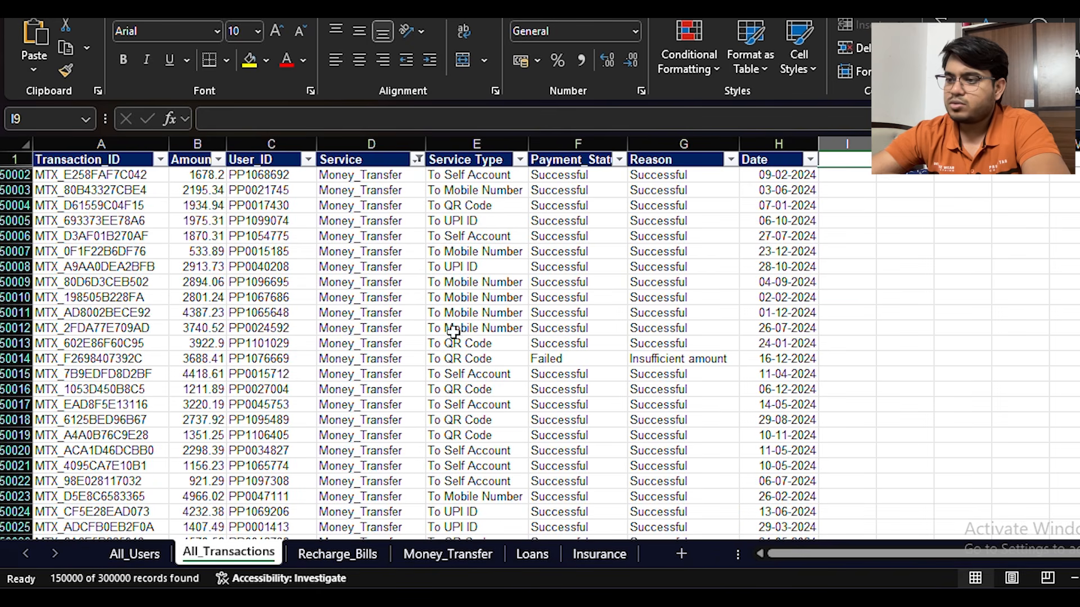
{"action": "left_click", "coordinate": [520, 160]}
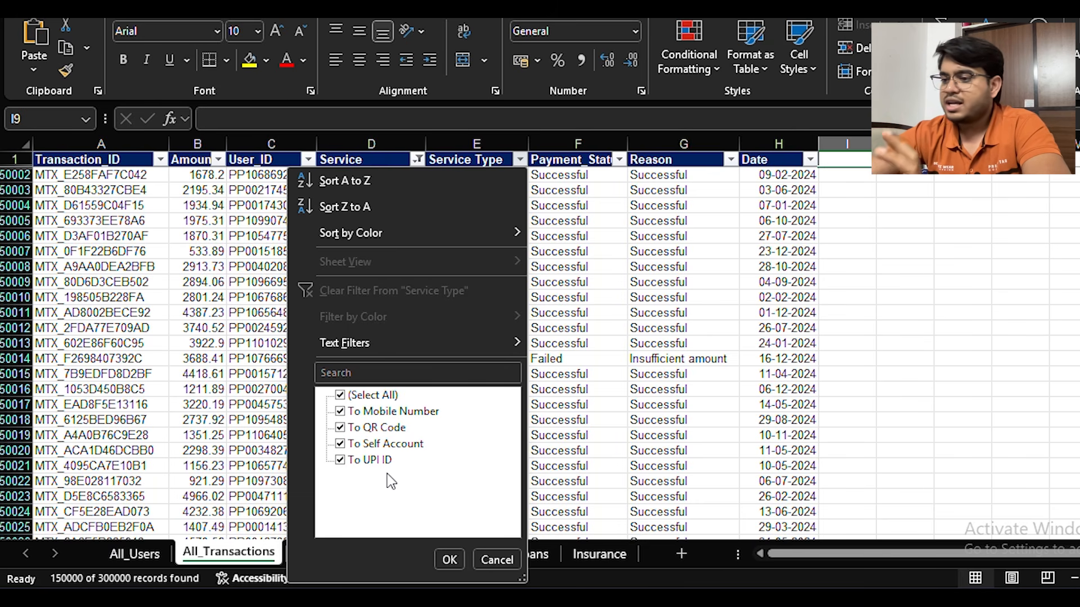
{"action": "left_click", "coordinate": [511, 560]}
{"action": "left_click", "coordinate": [639, 361]}
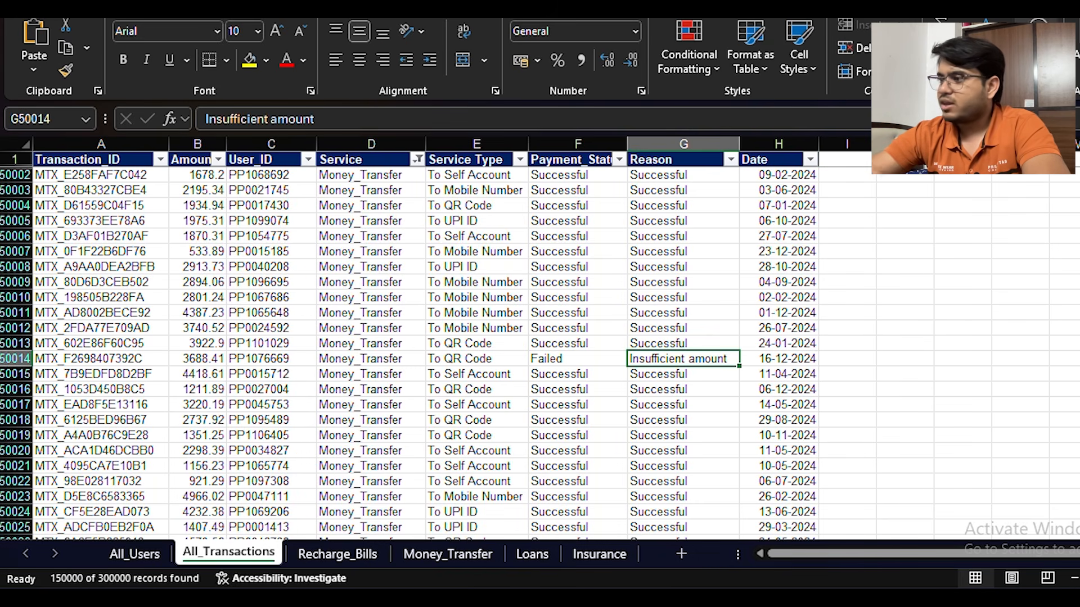
Clear the Service filter and turn off filtering on the All_Transactions table
{"action": "left_click", "coordinate": [995, 57]}
{"action": "left_click", "coordinate": [1018, 200]}
{"action": "left_click", "coordinate": [995, 57]}
{"action": "left_click", "coordinate": [999, 175]}
Examine the records and columns of the Recharge_Bills sheet
{"action": "left_click", "coordinate": [338, 554]}
{"action": "scroll", "coordinate": [360, 506], "scroll_direction": "down", "scroll_amount": 1}
{"action": "scroll", "coordinate": [434, 450], "scroll_direction": "up", "scroll_amount": 1}
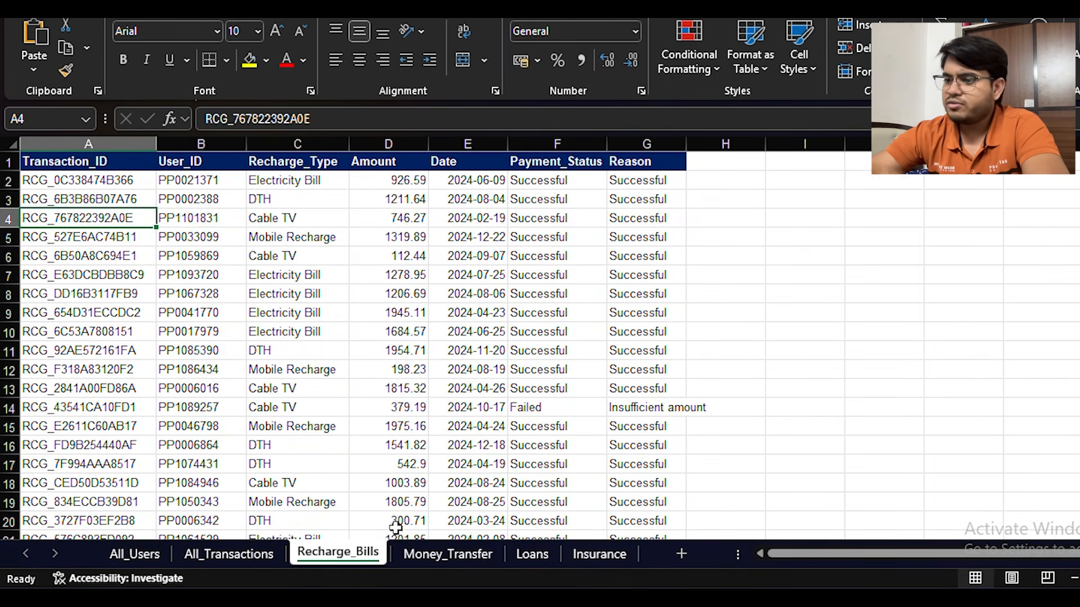
Check the first record of the Recharge_Bills sheet field by field, from Transaction_ID through Reason
{"action": "left_click", "coordinate": [31, 181]}
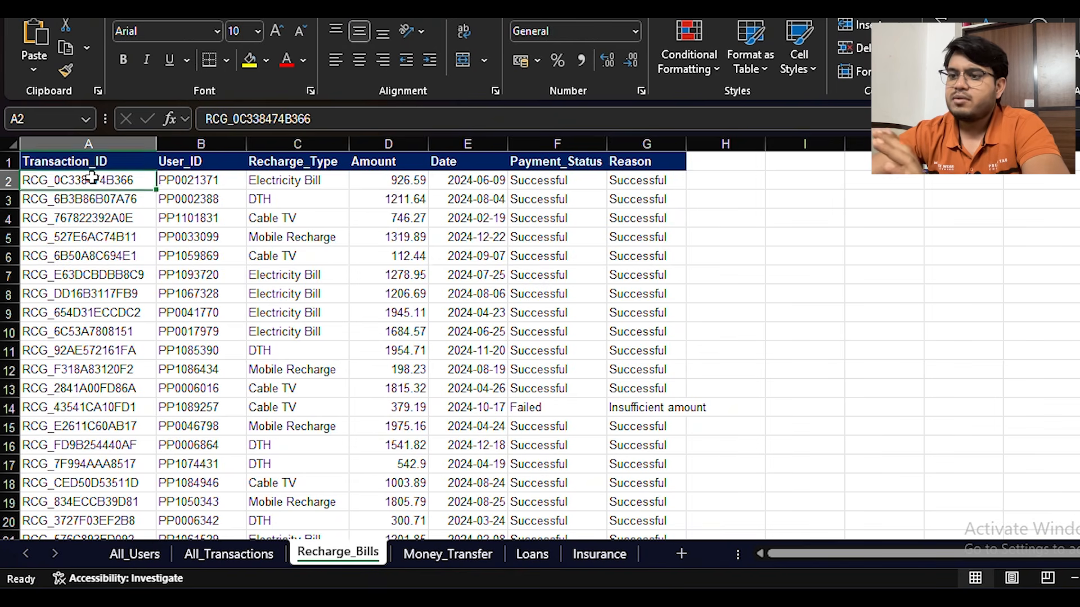
{"action": "left_click", "coordinate": [200, 181]}
{"action": "left_click", "coordinate": [312, 183]}
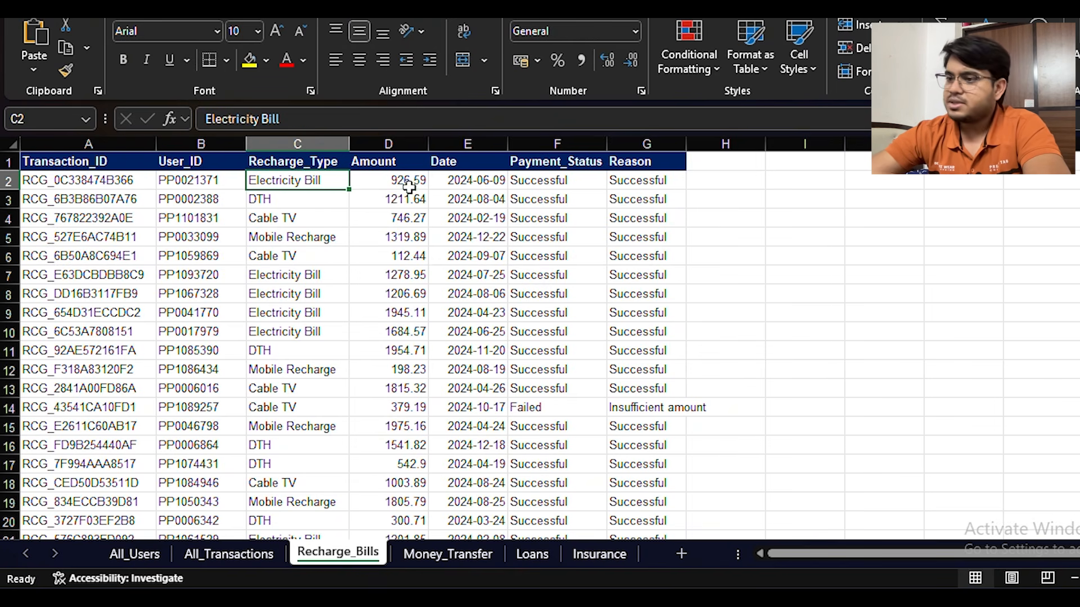
{"action": "left_click", "coordinate": [369, 187]}
{"action": "left_click", "coordinate": [489, 192]}
{"action": "left_click", "coordinate": [548, 189]}
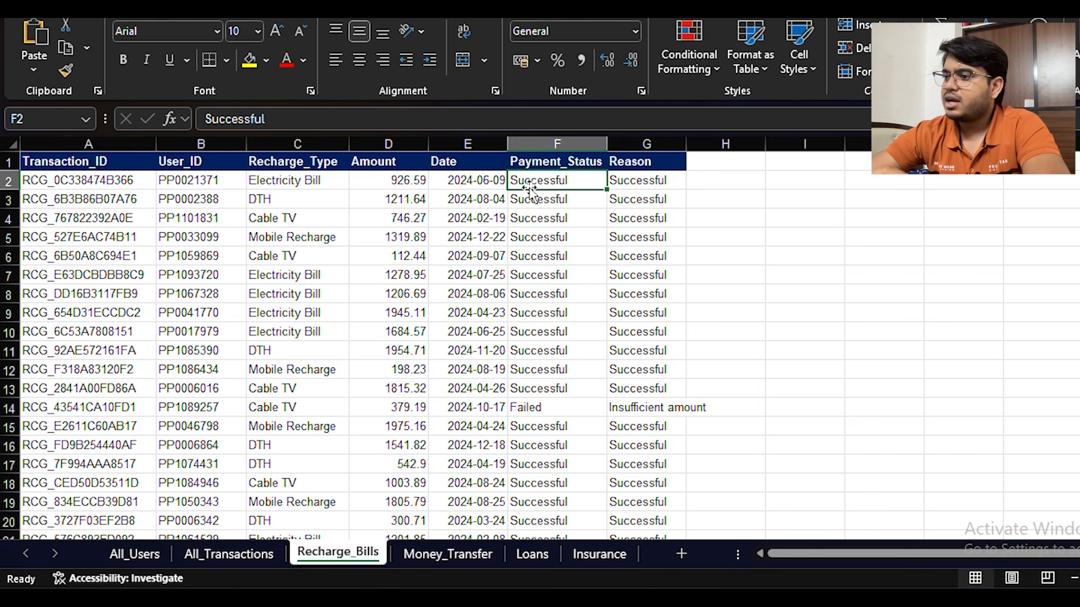
{"action": "left_click", "coordinate": [621, 193]}
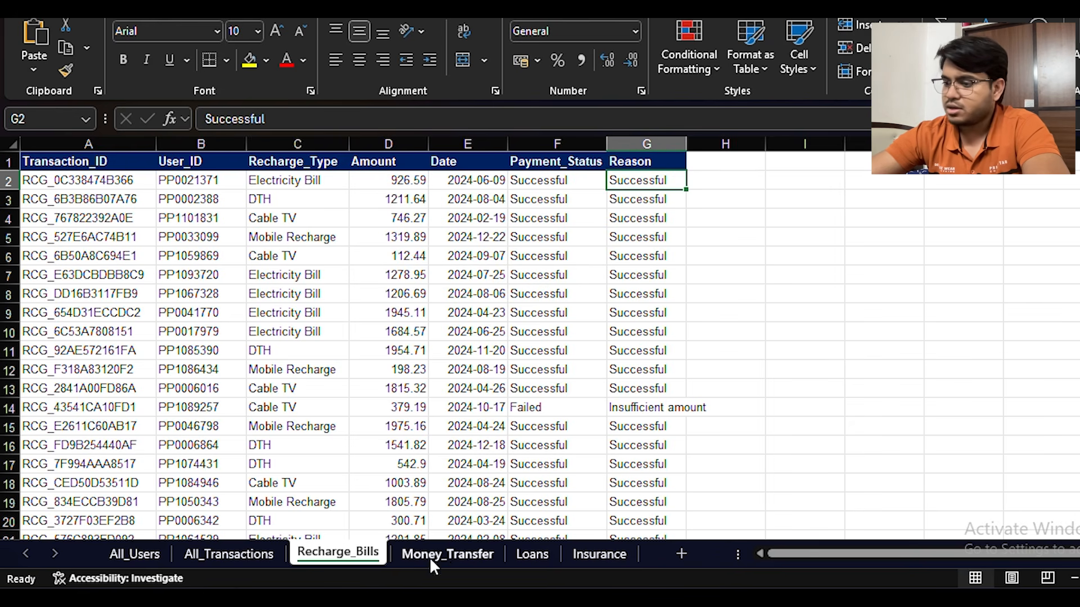
Compare the Recharge_Type column in Recharge_Bills with the Service and Service Type columns in All_Transactions
{"action": "left_click", "coordinate": [445, 554]}
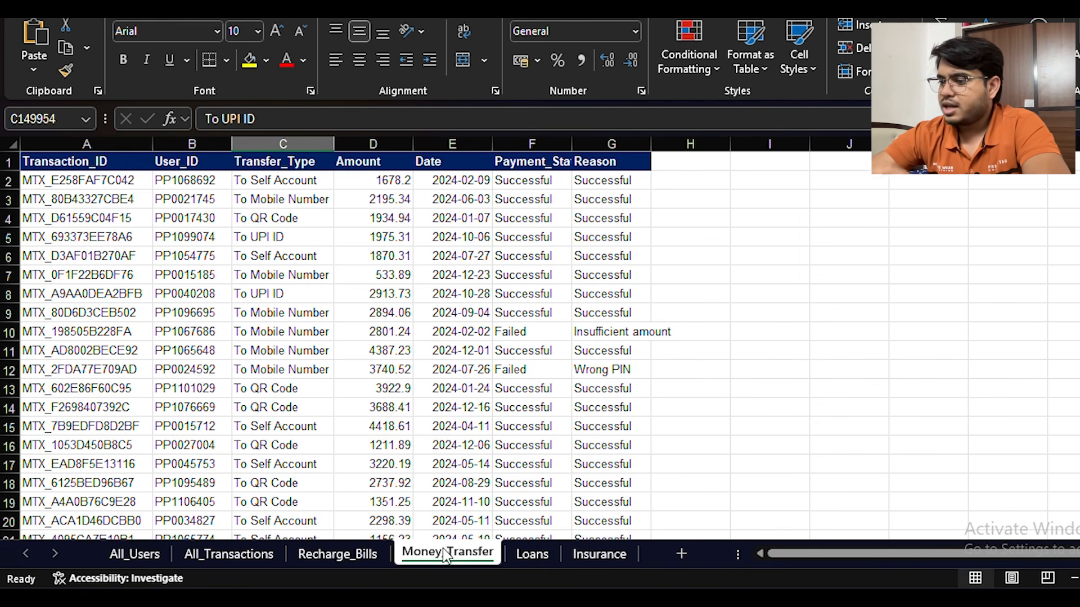
{"action": "left_click", "coordinate": [87, 180]}
{"action": "key", "text": "ctrl+Page_Up"}
{"action": "left_click", "coordinate": [308, 163]}
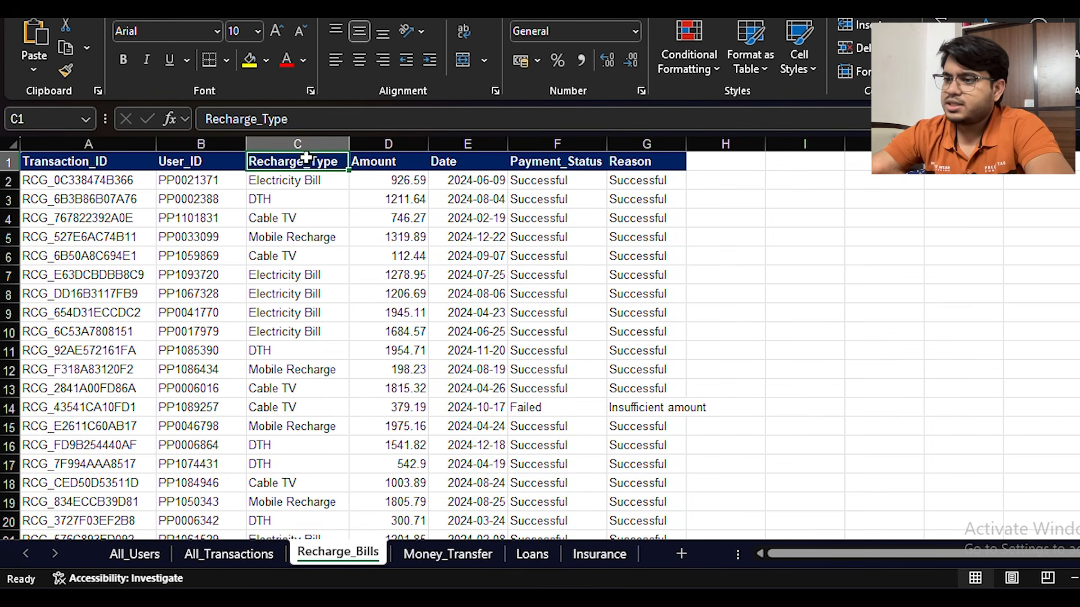
{"action": "left_click", "coordinate": [256, 554]}
{"action": "left_click", "coordinate": [335, 160]}
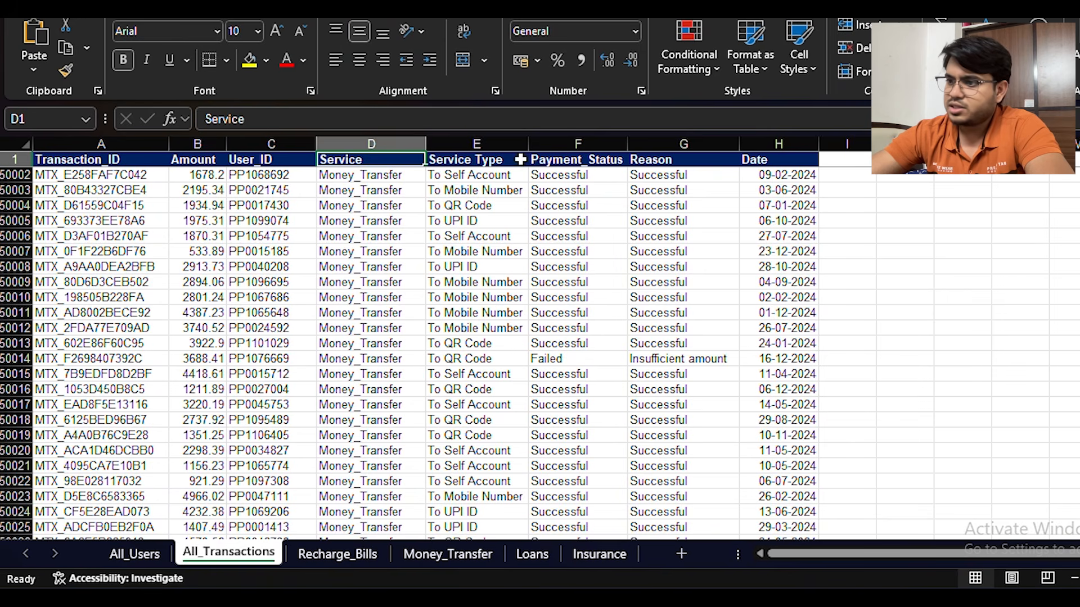
{"action": "left_click", "coordinate": [494, 156]}
Check the type columns in the Money_Transfer, Loans and Insurance sheets, and return to the Recharge_Bills sheet
{"action": "left_click", "coordinate": [439, 554]}
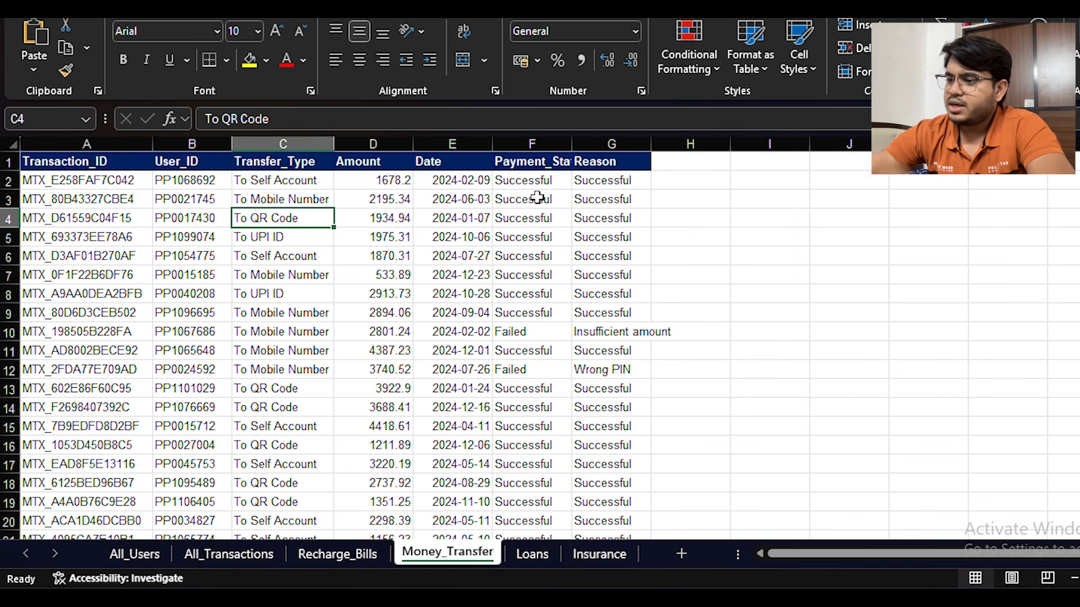
{"action": "left_click", "coordinate": [304, 161]}
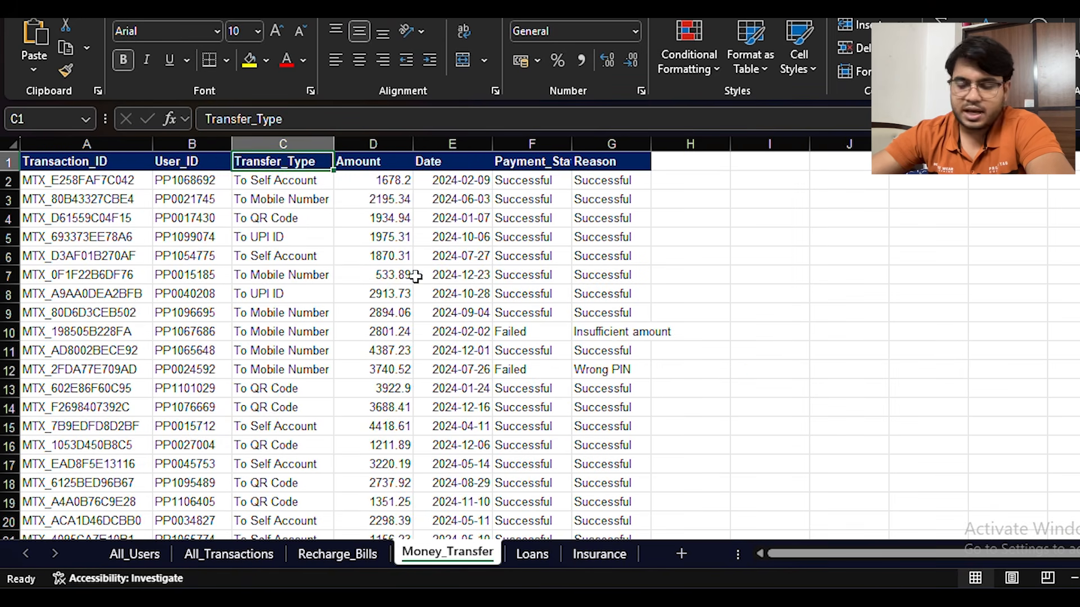
{"action": "left_click", "coordinate": [529, 552]}
{"action": "left_click", "coordinate": [280, 161]}
{"action": "left_click", "coordinate": [597, 554]}
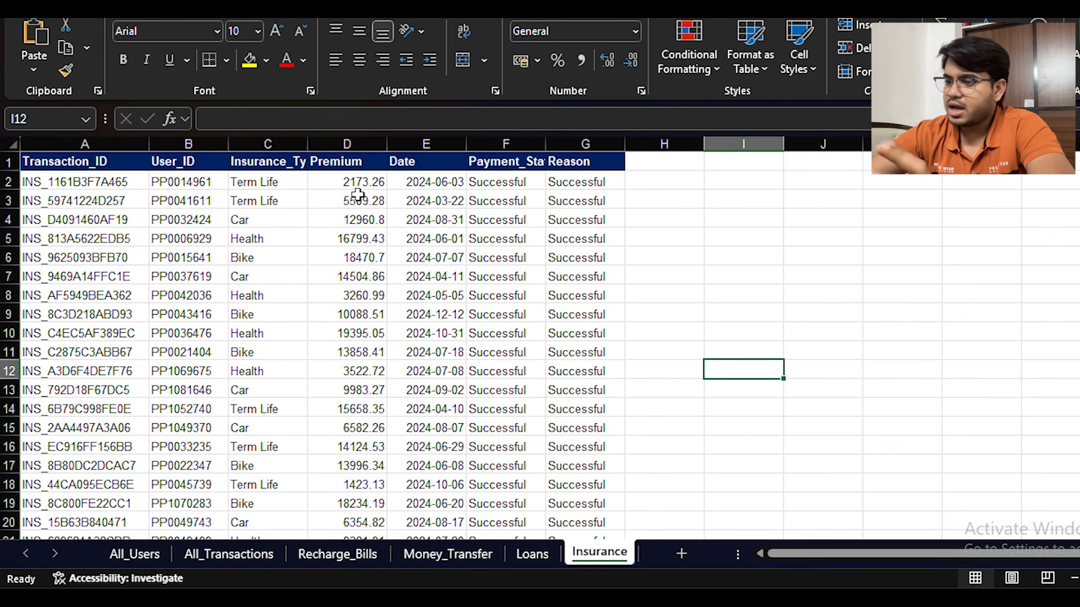
{"action": "left_click", "coordinate": [275, 162]}
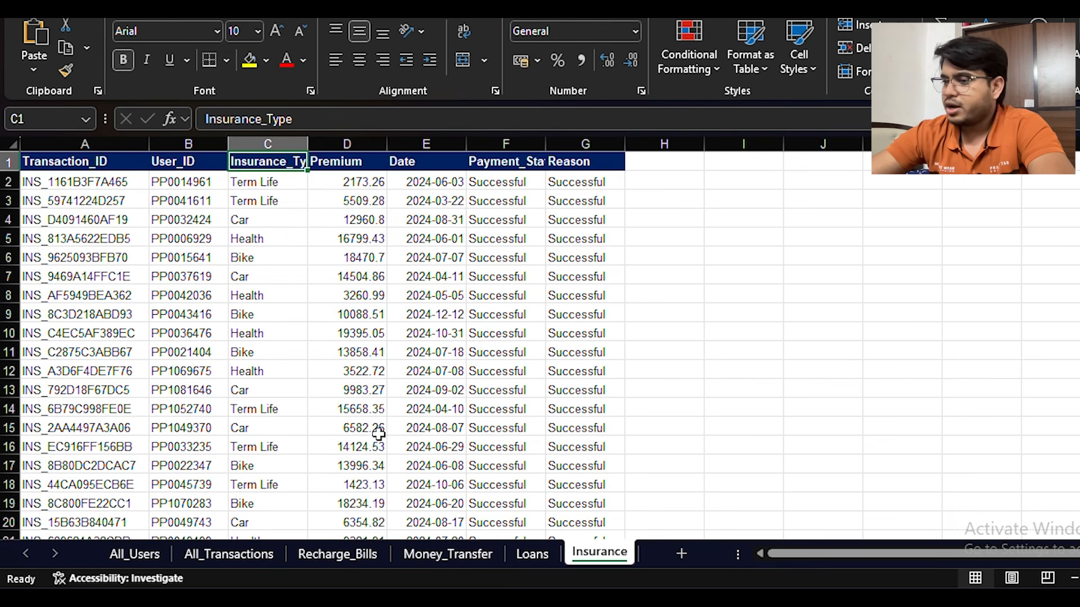
{"action": "left_click", "coordinate": [221, 558]}
{"action": "left_click", "coordinate": [337, 560]}
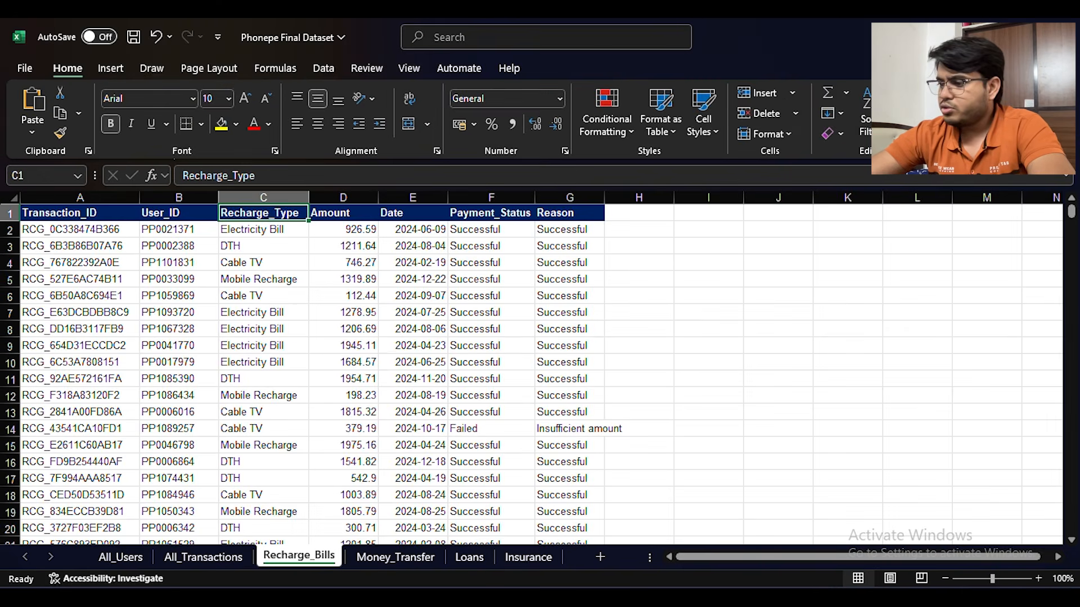
Switch to the untitled Power BI Desktop window and create a new blank report
{"action": "left_click", "coordinate": [663, 535]}
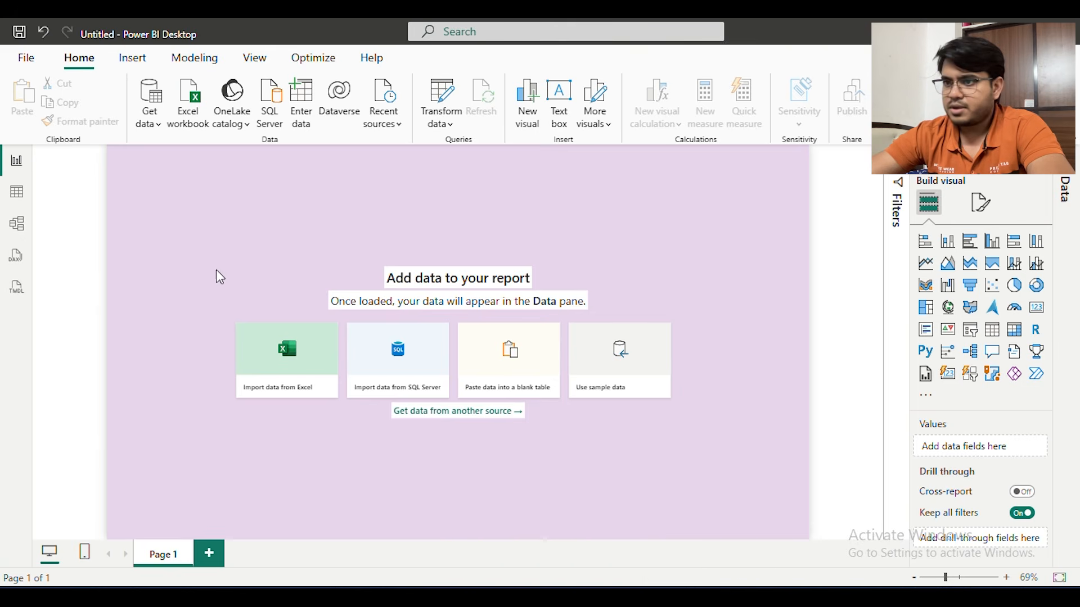
{"action": "left_click", "coordinate": [26, 57]}
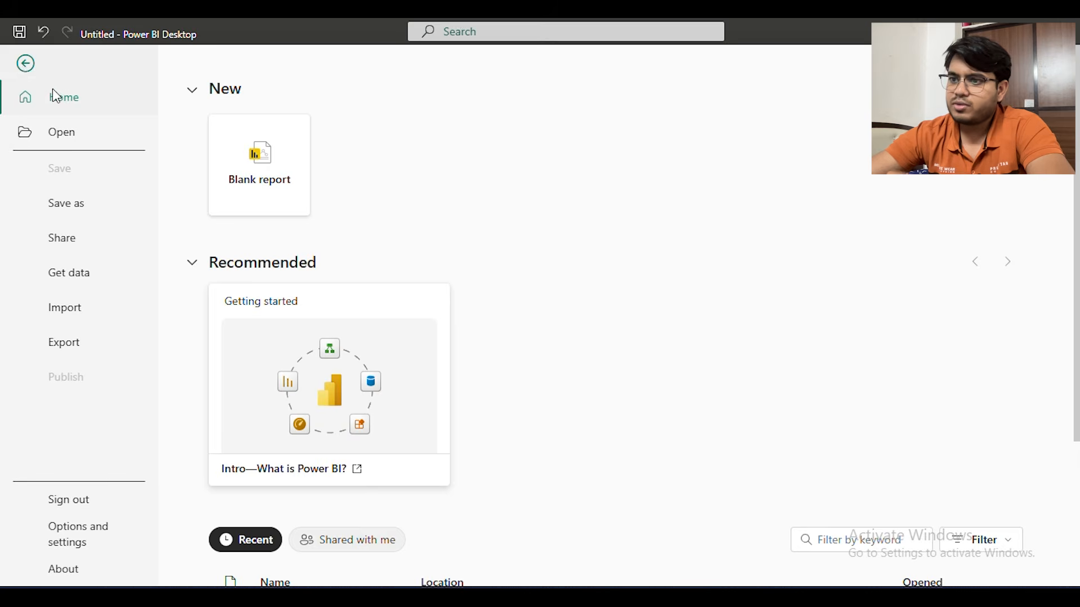
{"action": "left_click", "coordinate": [259, 159]}
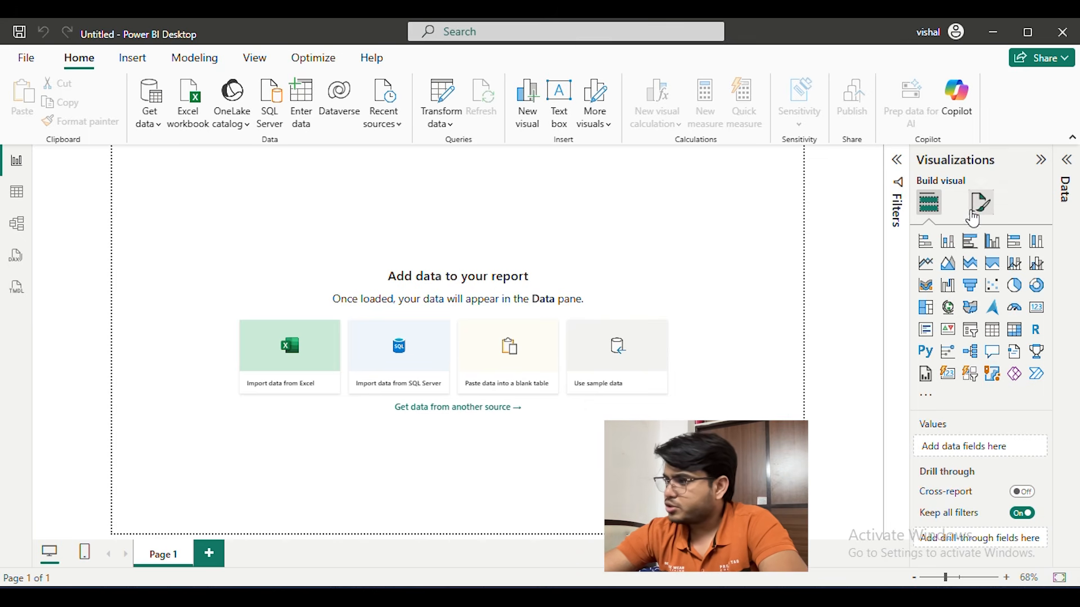
Set the canvas background of Page 1 to a light purple theme color with 0% transparency
{"action": "left_click", "coordinate": [976, 213]}
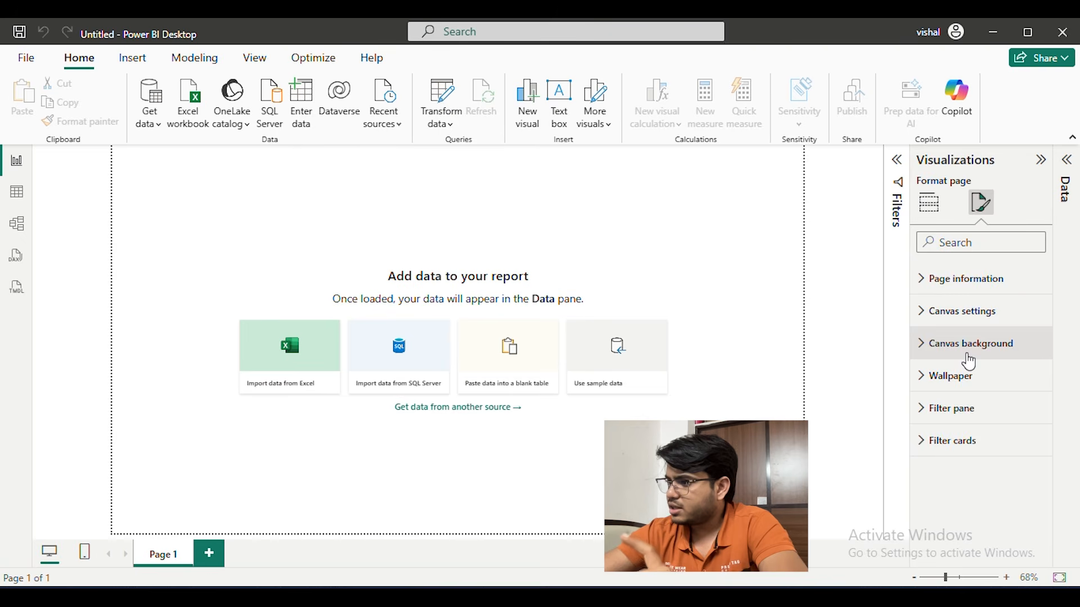
{"action": "left_click", "coordinate": [969, 353]}
{"action": "scroll", "coordinate": [949, 268], "scroll_direction": "down", "scroll_amount": 3}
{"action": "left_click", "coordinate": [954, 271]}
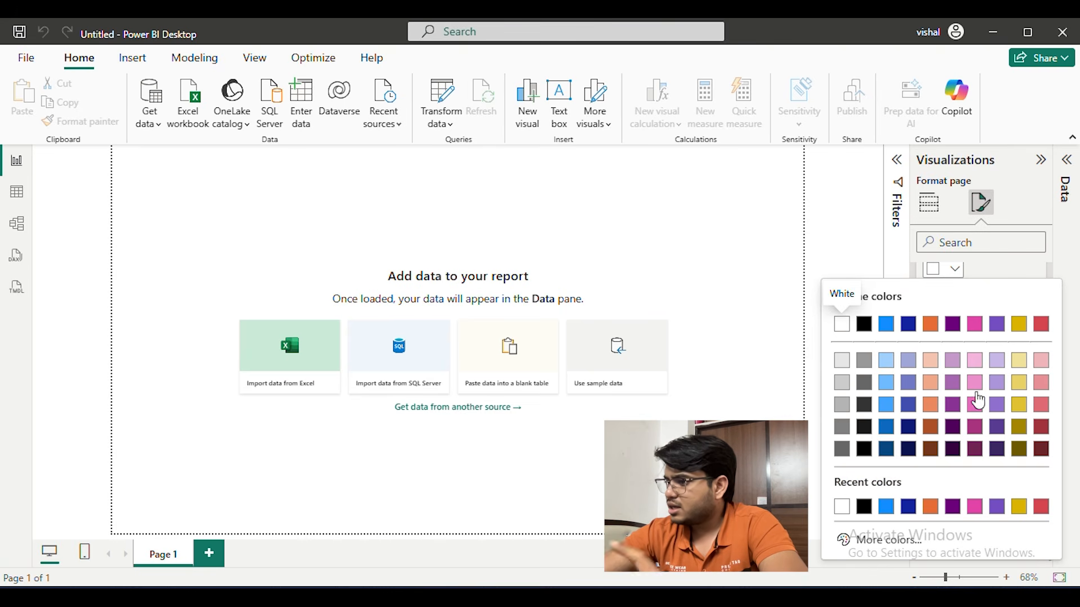
{"action": "left_click", "coordinate": [957, 360]}
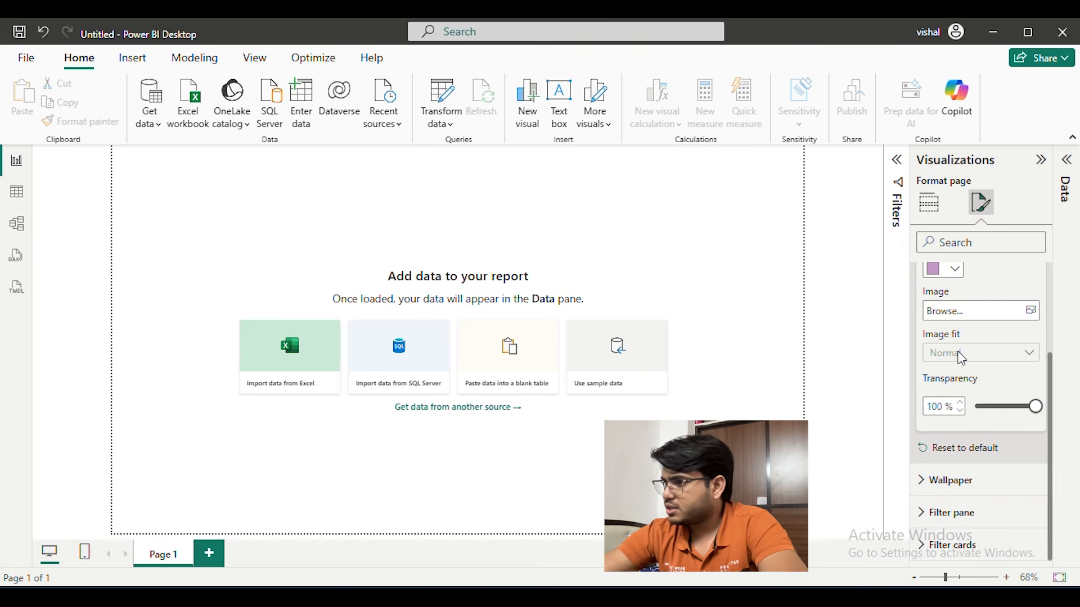
{"action": "scroll", "coordinate": [992, 289], "scroll_direction": "up", "scroll_amount": 2}
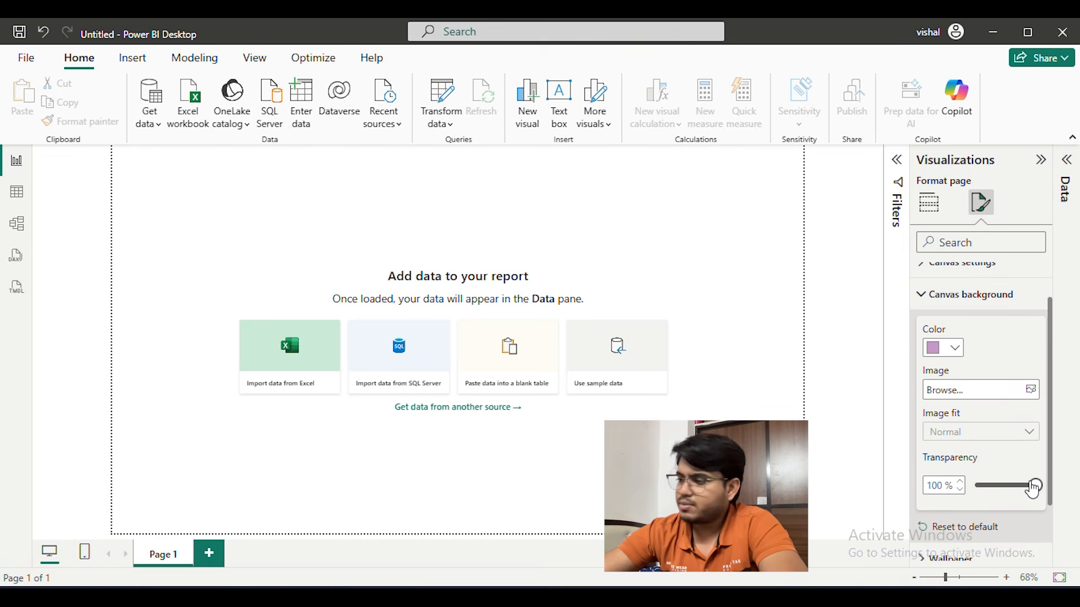
{"action": "left_click_drag", "start_coordinate": [1033, 489], "coordinate": [974, 490]}
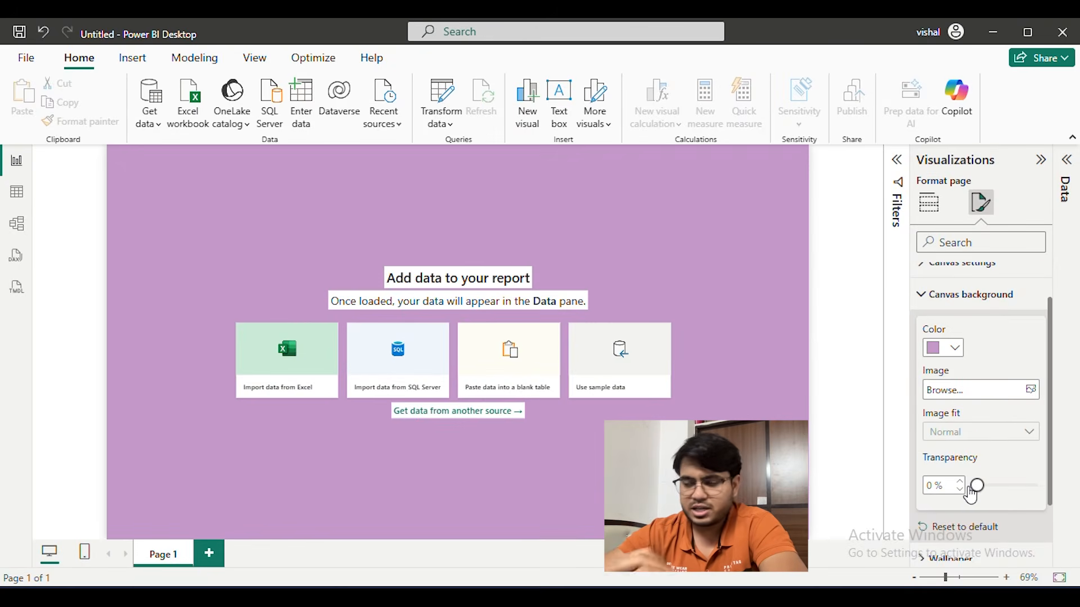
Change the canvas background to the custom pinkish color #EFC4F4
{"action": "left_click", "coordinate": [960, 351]}
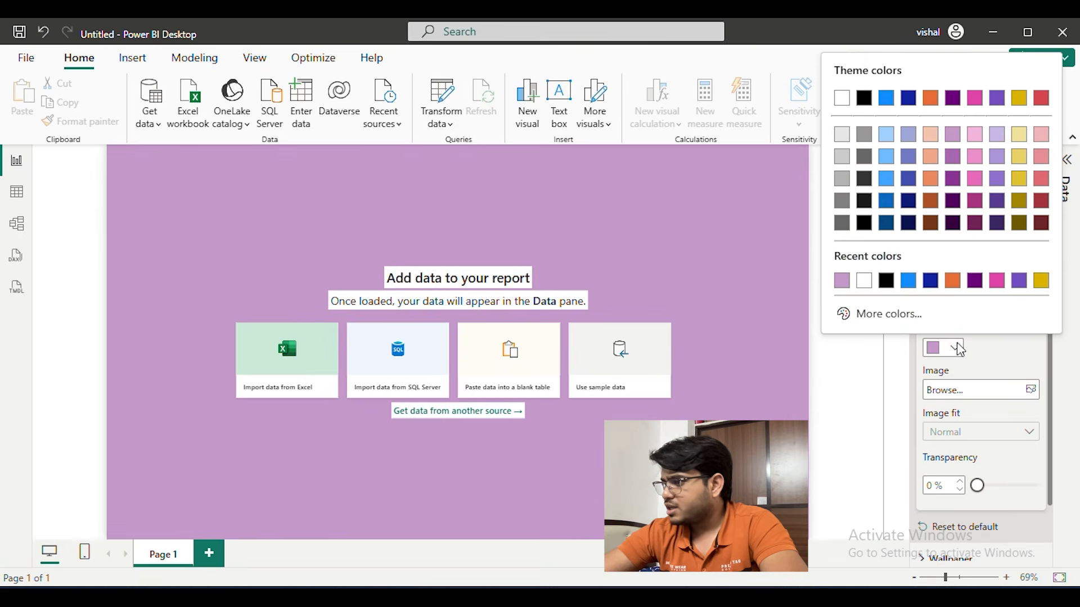
{"action": "left_click", "coordinate": [860, 311]}
{"action": "left_click_drag", "start_coordinate": [861, 76], "coordinate": [881, 85]}
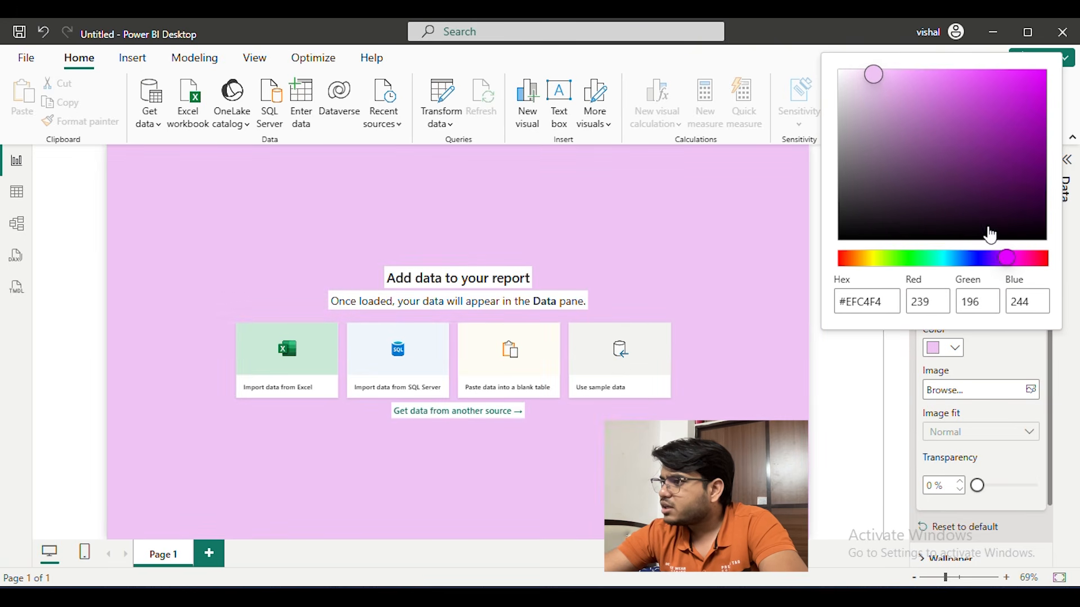
{"action": "left_click", "coordinate": [1031, 358]}
{"action": "scroll", "coordinate": [963, 362], "scroll_direction": "up", "scroll_amount": 1}
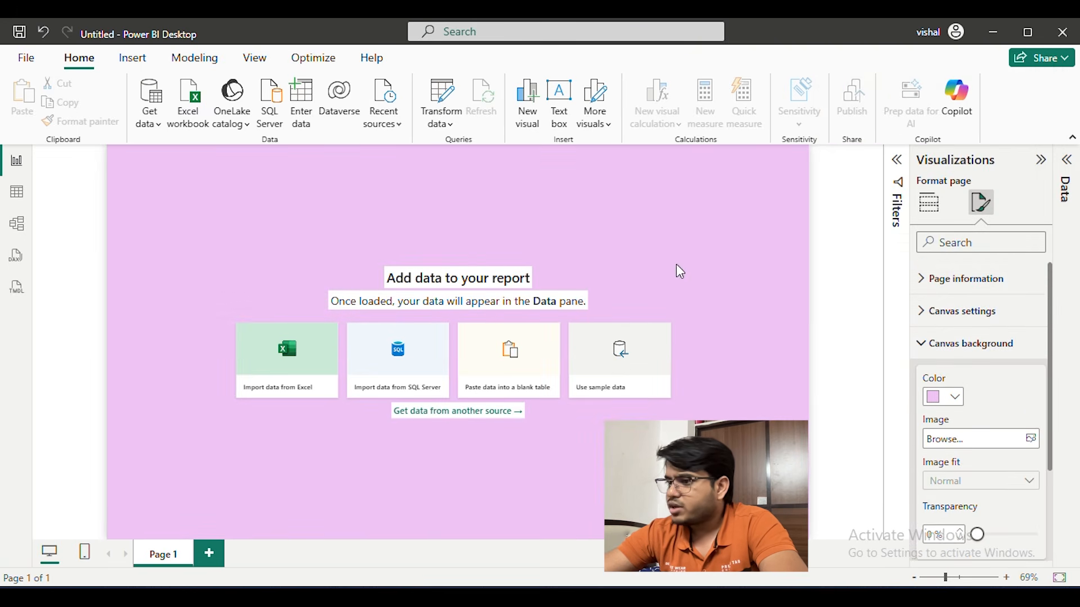
{"action": "left_click", "coordinate": [833, 251]}
Switch to the Phone Pe PowerBI report and copy the hex code of the Home page's canvas background color
{"action": "mouse_move", "coordinate": [642, 596]}
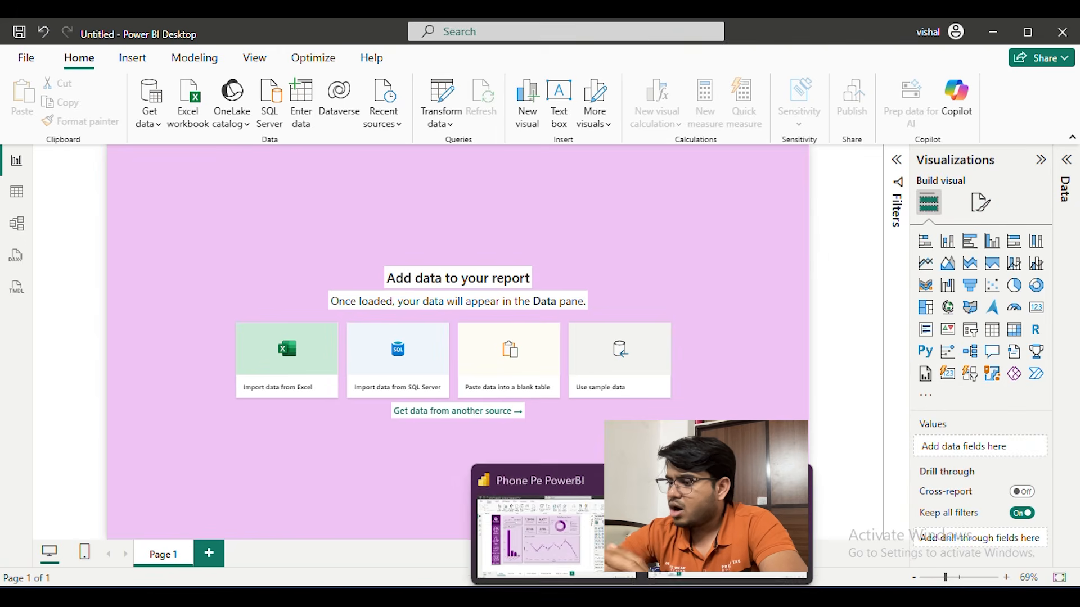
{"action": "left_click", "coordinate": [568, 529]}
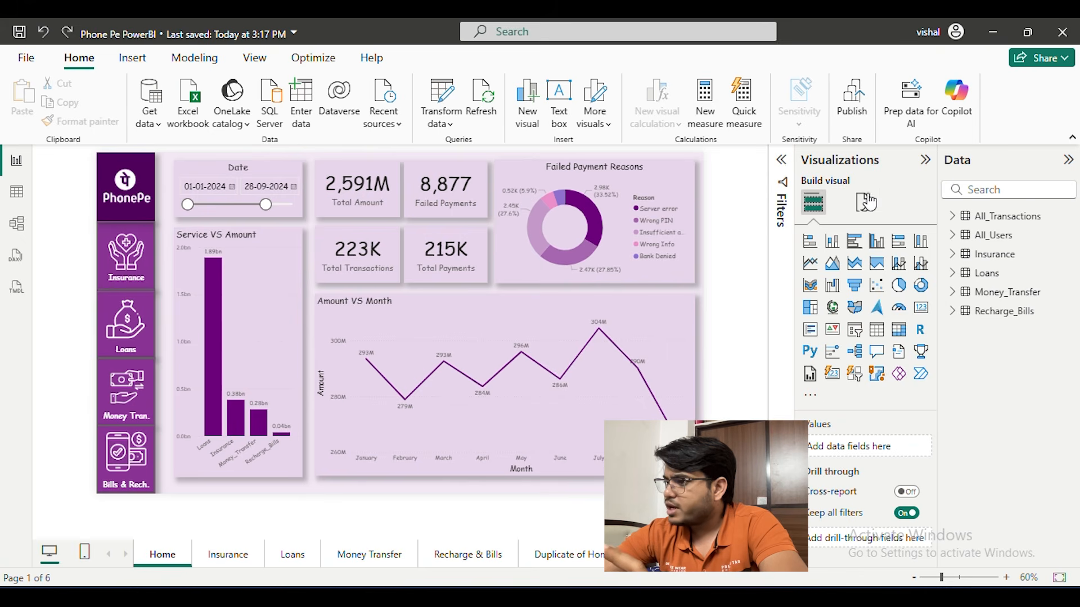
{"action": "left_click", "coordinate": [865, 202]}
{"action": "left_click", "coordinate": [878, 346]}
{"action": "scroll", "coordinate": [877, 343], "scroll_direction": "down", "scroll_amount": 3}
{"action": "left_click", "coordinate": [825, 278]}
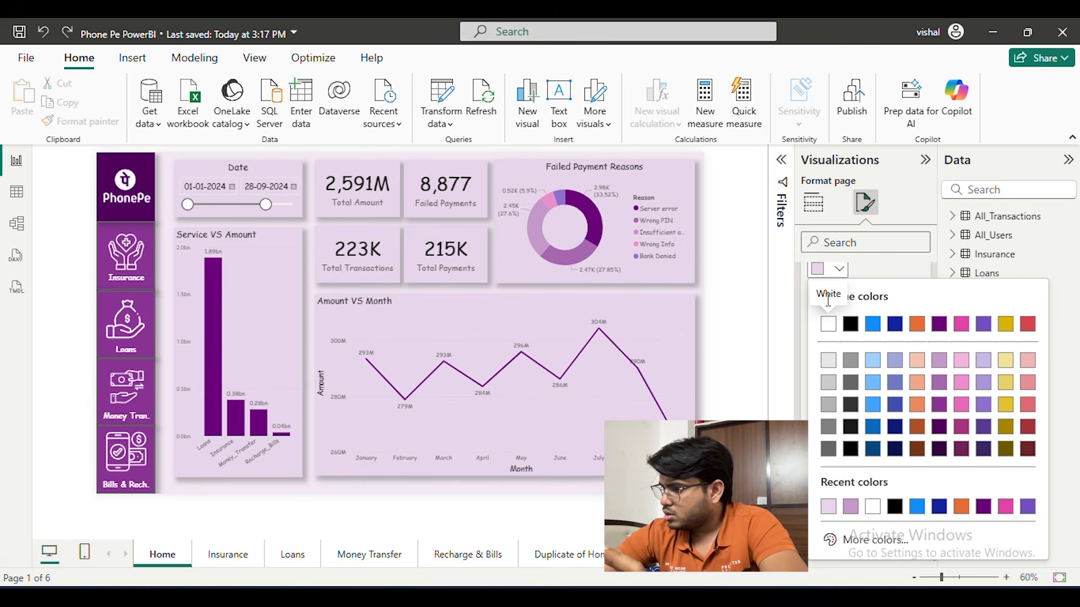
{"action": "left_click", "coordinate": [876, 535]}
{"action": "key", "text": "ctrl+c"}
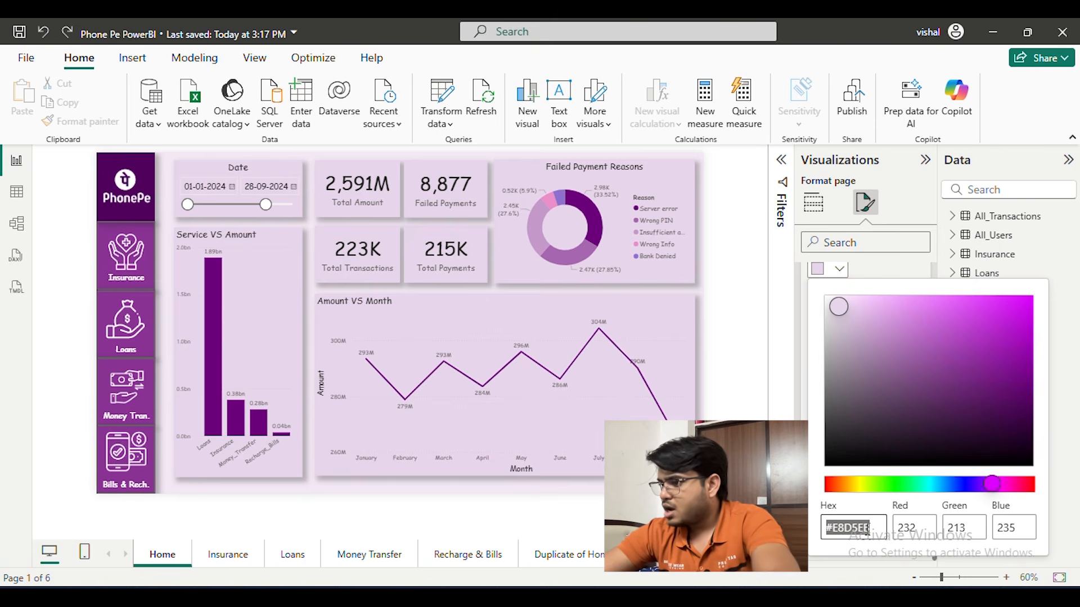
{"action": "left_click", "coordinate": [787, 391]}
Return to the untitled report and set its canvas background color to the copied hex code #E8D5EB
{"action": "mouse_move", "coordinate": [642, 597]}
{"action": "left_click", "coordinate": [730, 531]}
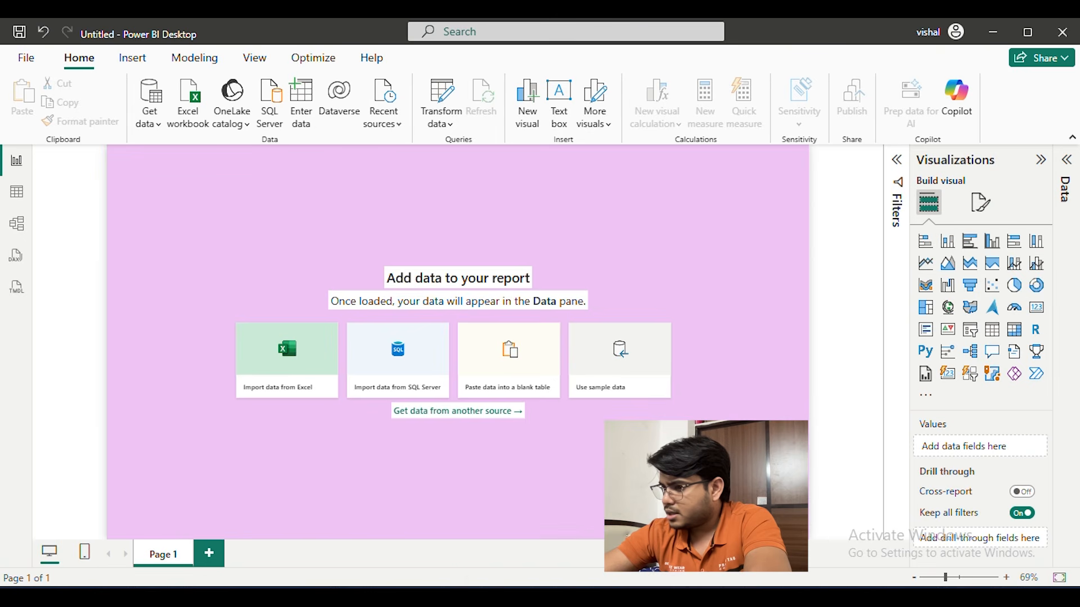
{"action": "left_click", "coordinate": [980, 204]}
{"action": "left_click", "coordinate": [973, 344]}
{"action": "left_click", "coordinate": [997, 313]}
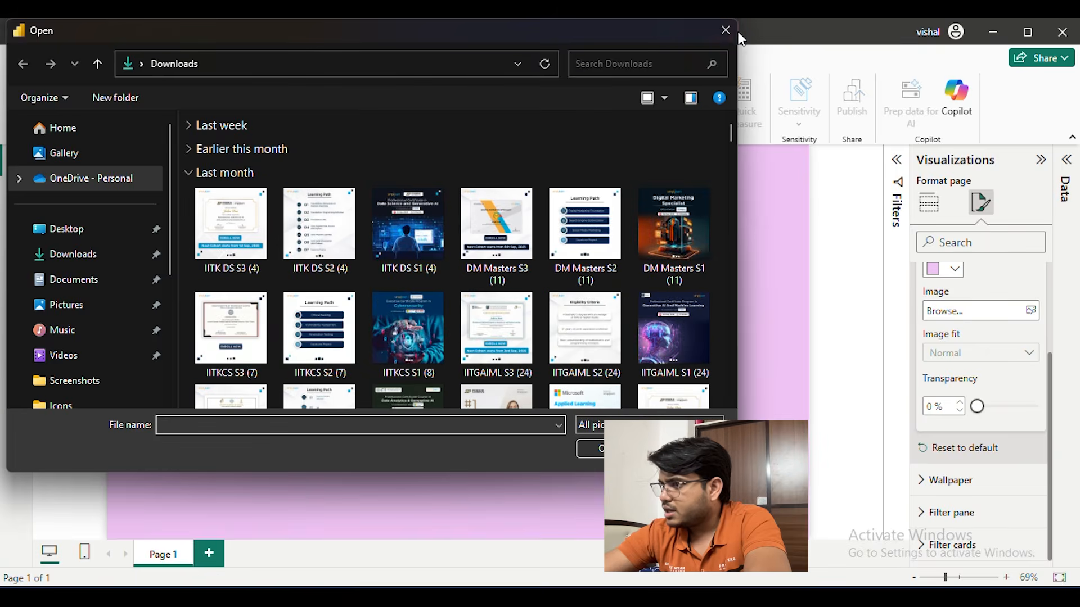
{"action": "left_click", "coordinate": [727, 31]}
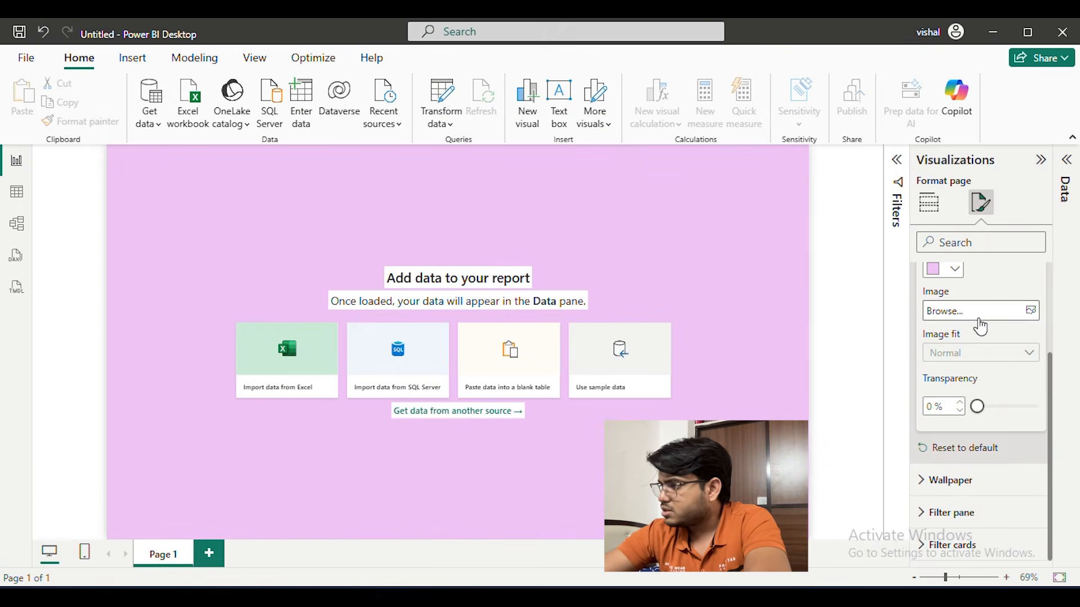
{"action": "left_click", "coordinate": [949, 270]}
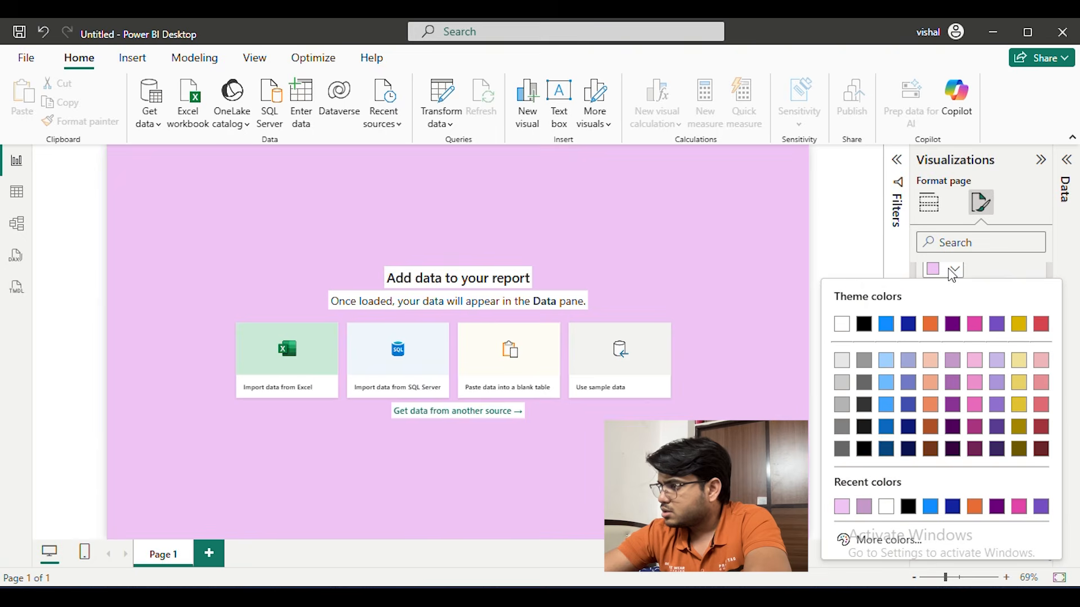
{"action": "left_click", "coordinate": [872, 550]}
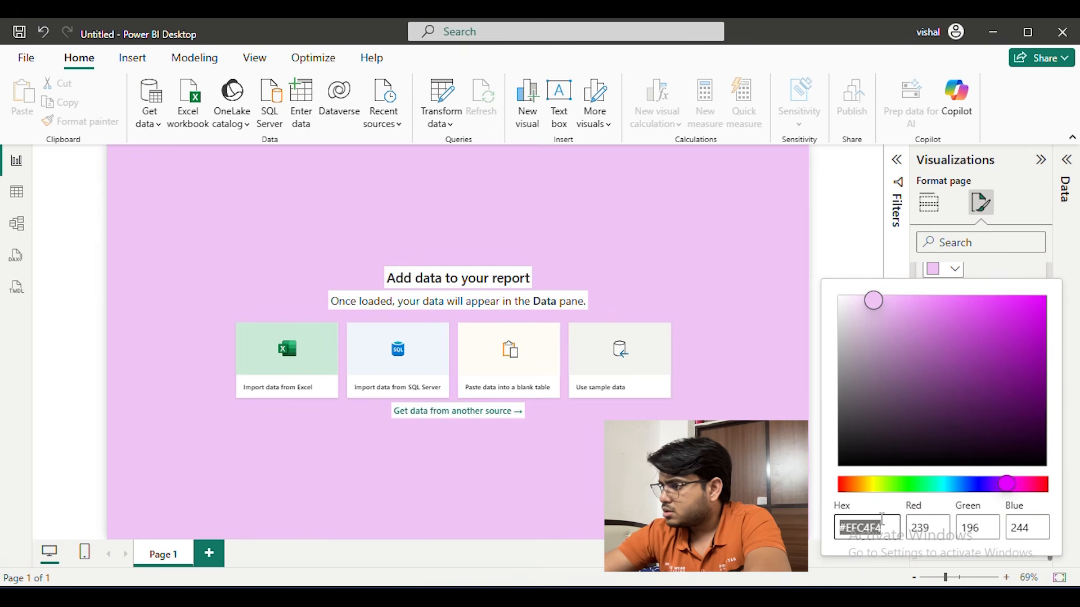
{"action": "key", "text": "ctrl+v"}
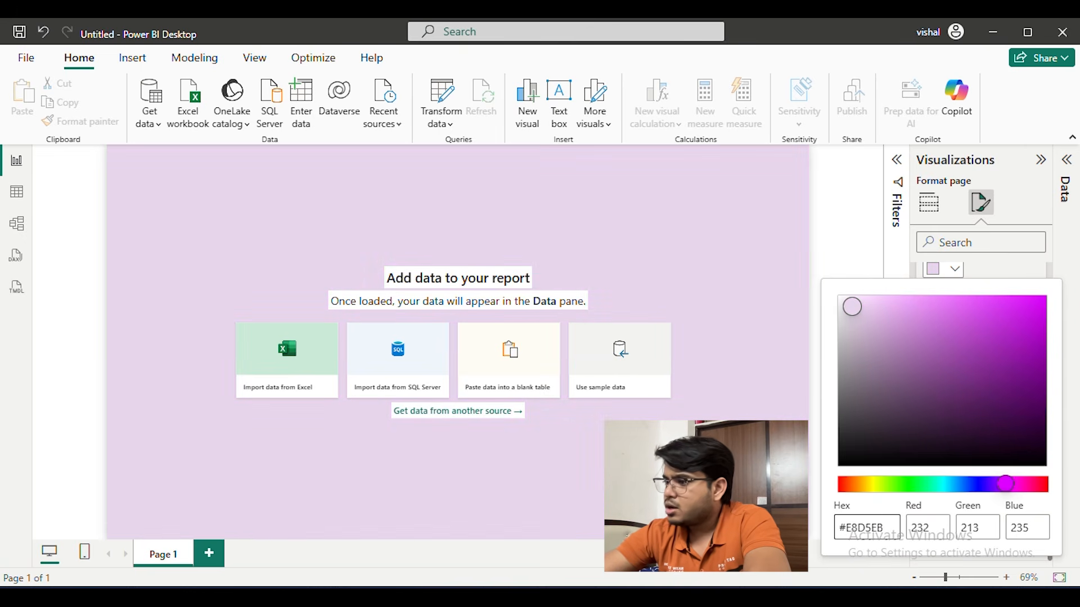
{"action": "left_click", "coordinate": [837, 215]}
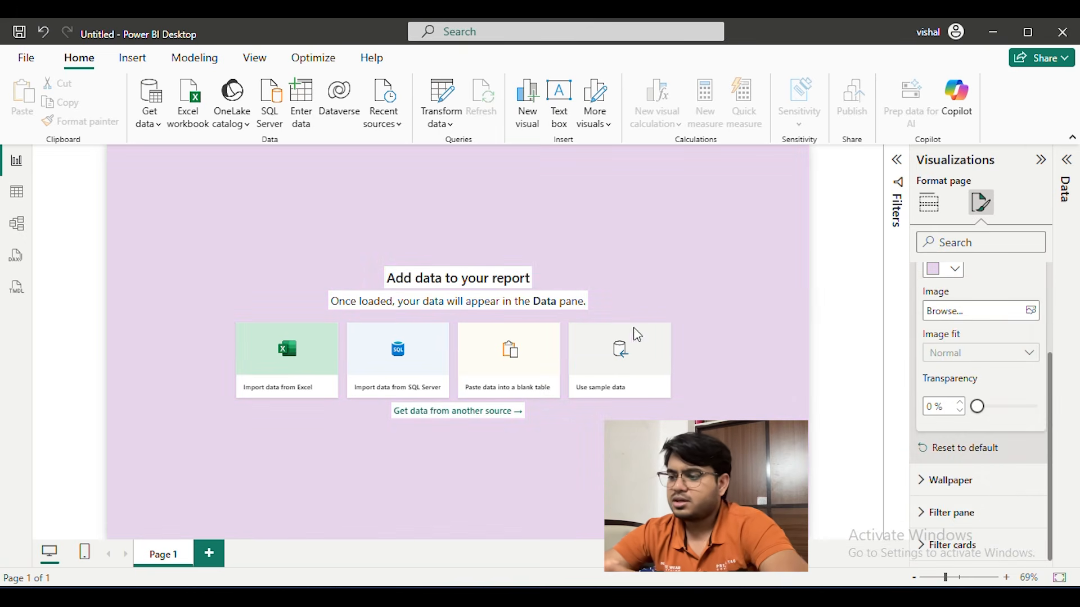
Switch to the Phone Pe PowerBI report and examine the navigation sidebar on the Duplicate of Home page
{"action": "mouse_move", "coordinate": [641, 598]}
{"action": "left_click", "coordinate": [573, 513]}
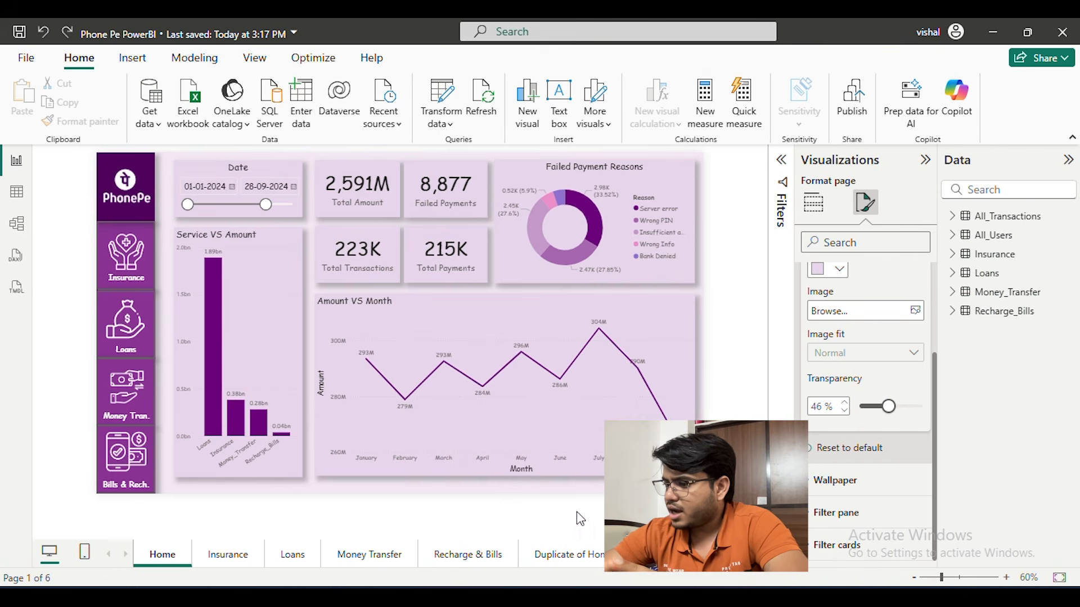
{"action": "left_click", "coordinate": [574, 554]}
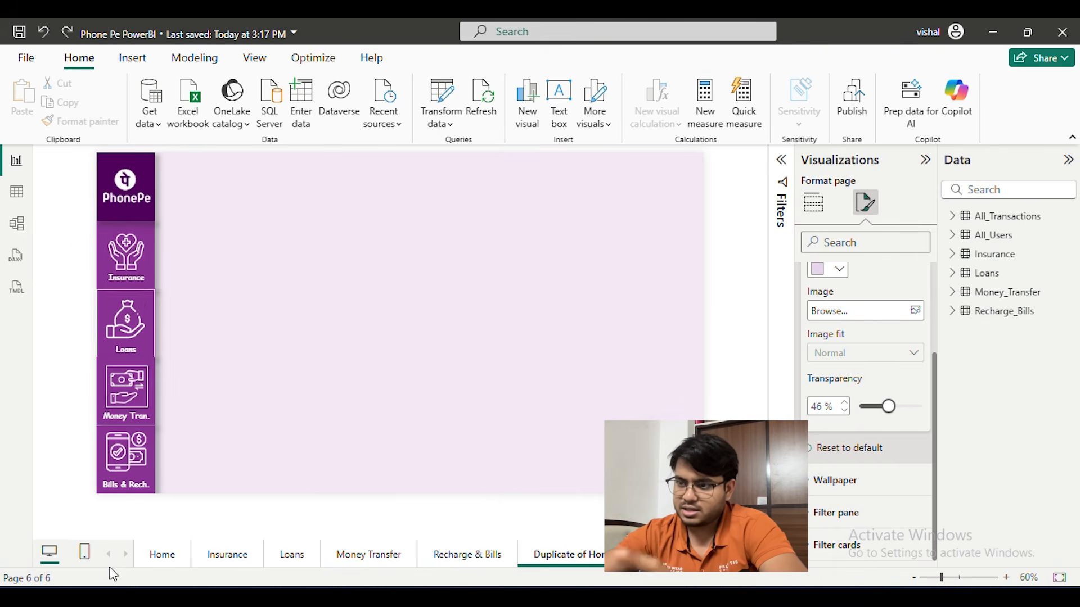
{"action": "left_click", "coordinate": [81, 235]}
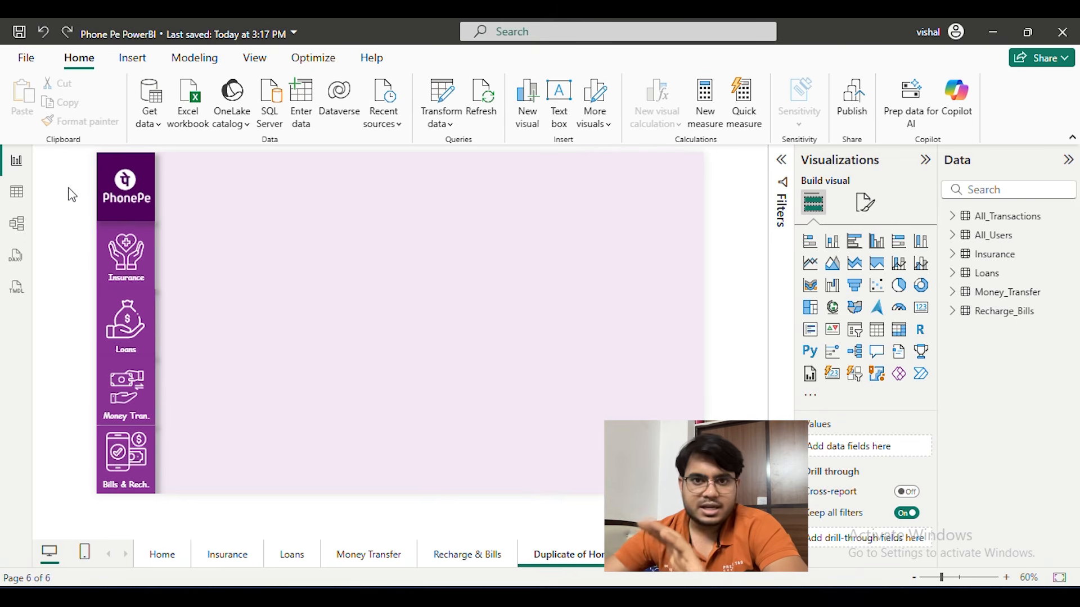
Return to the untitled report, insert a rectangle shape and shrink it into a small block at the canvas's upper-left corner
{"action": "mouse_move", "coordinate": [642, 597]}
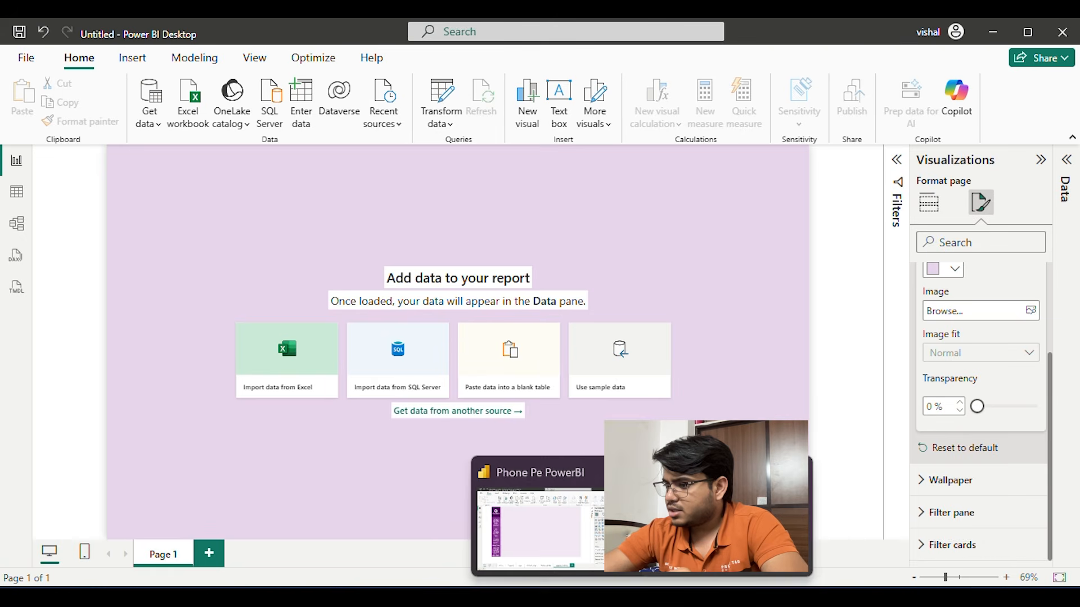
{"action": "left_click", "coordinate": [723, 520]}
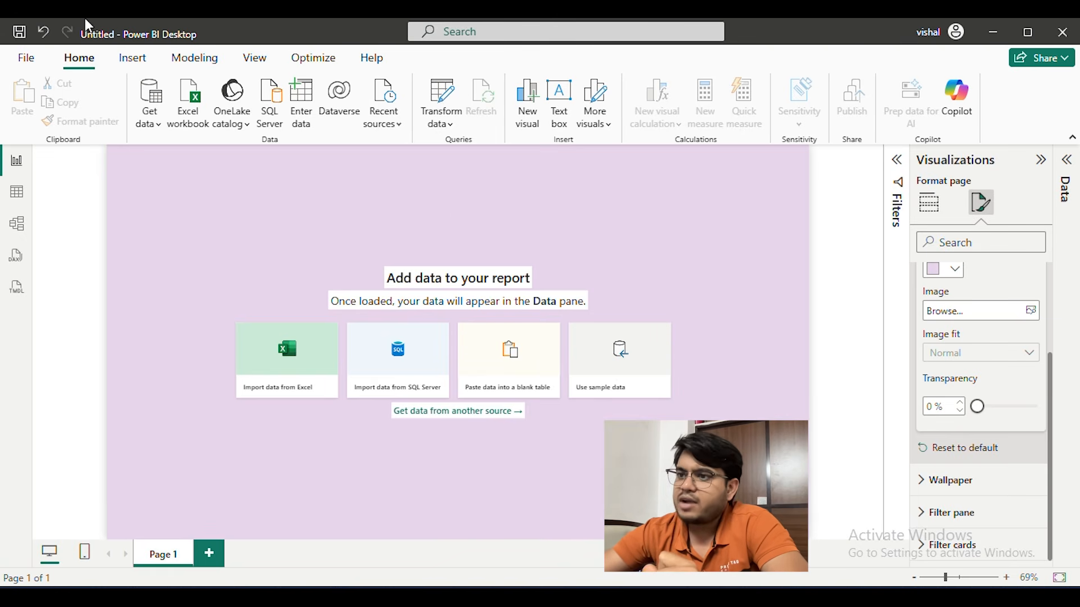
{"action": "left_click", "coordinate": [129, 57]}
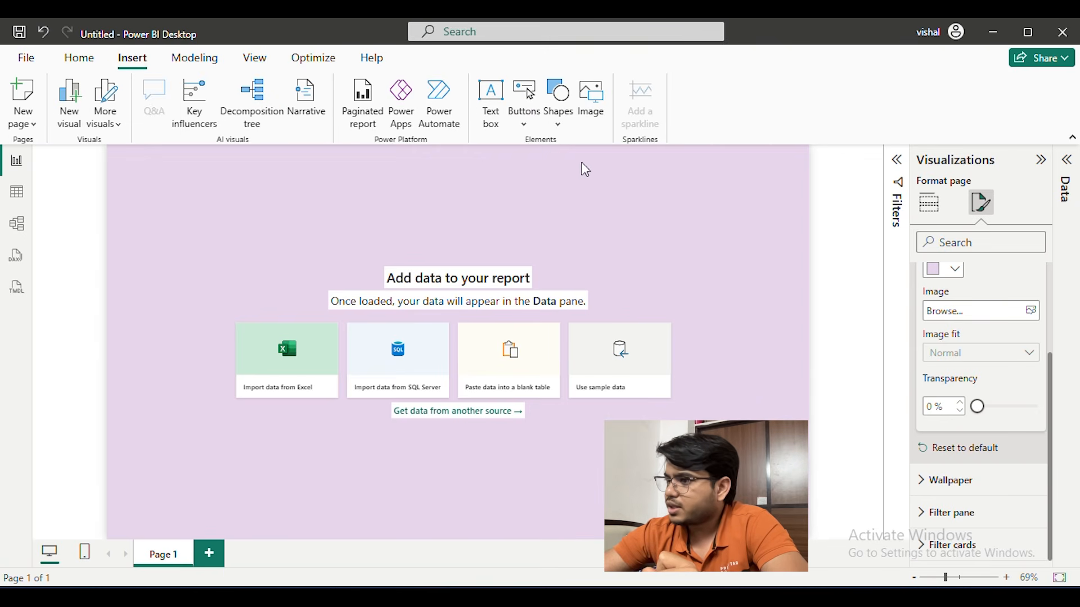
{"action": "left_click", "coordinate": [570, 124]}
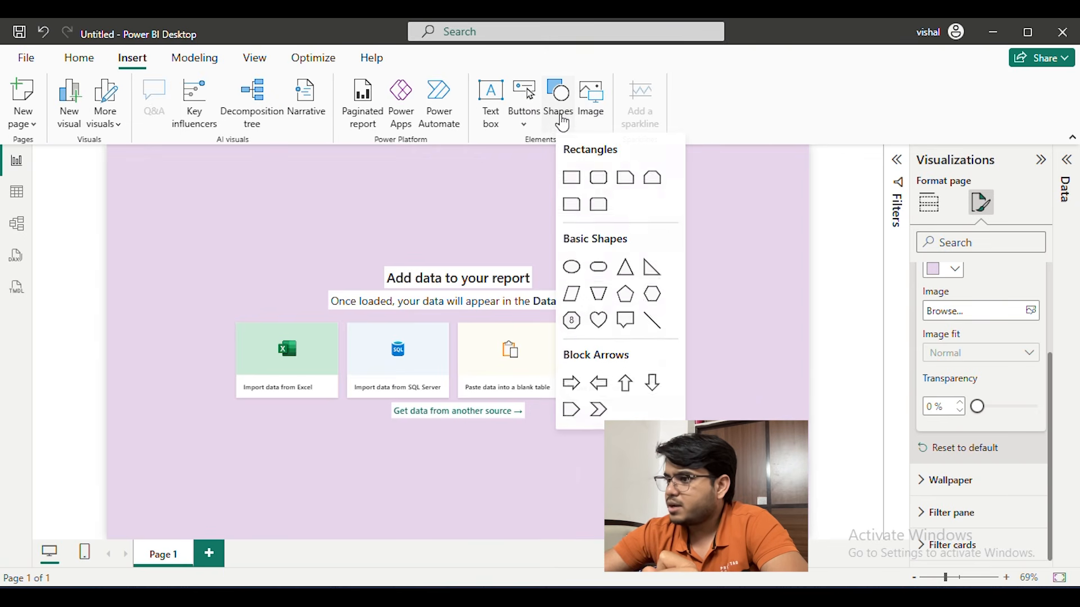
{"action": "left_click", "coordinate": [568, 179]}
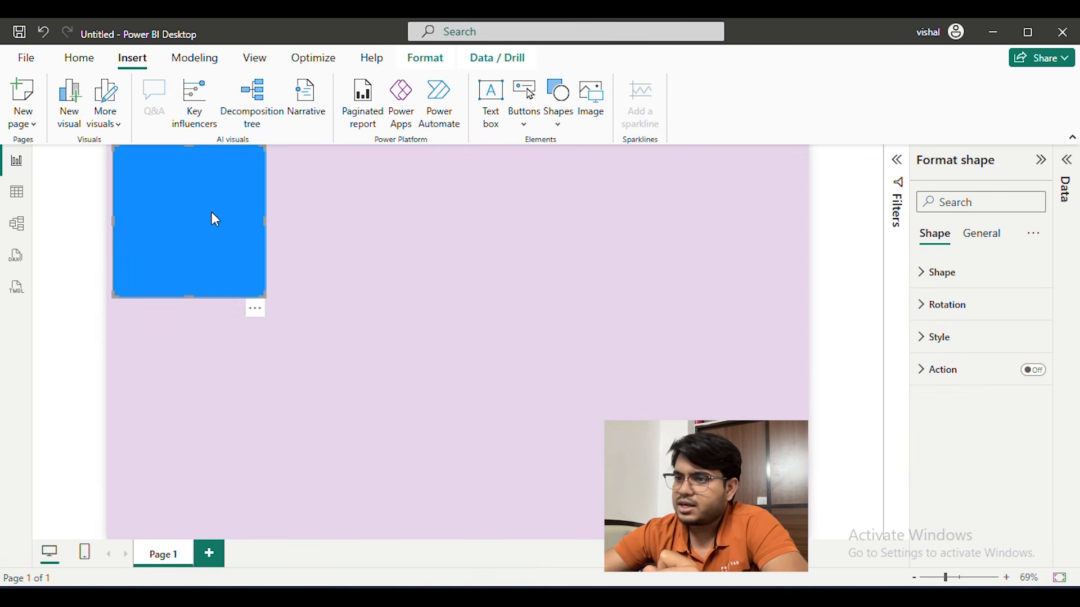
{"action": "left_click_drag", "start_coordinate": [207, 212], "coordinate": [201, 212]}
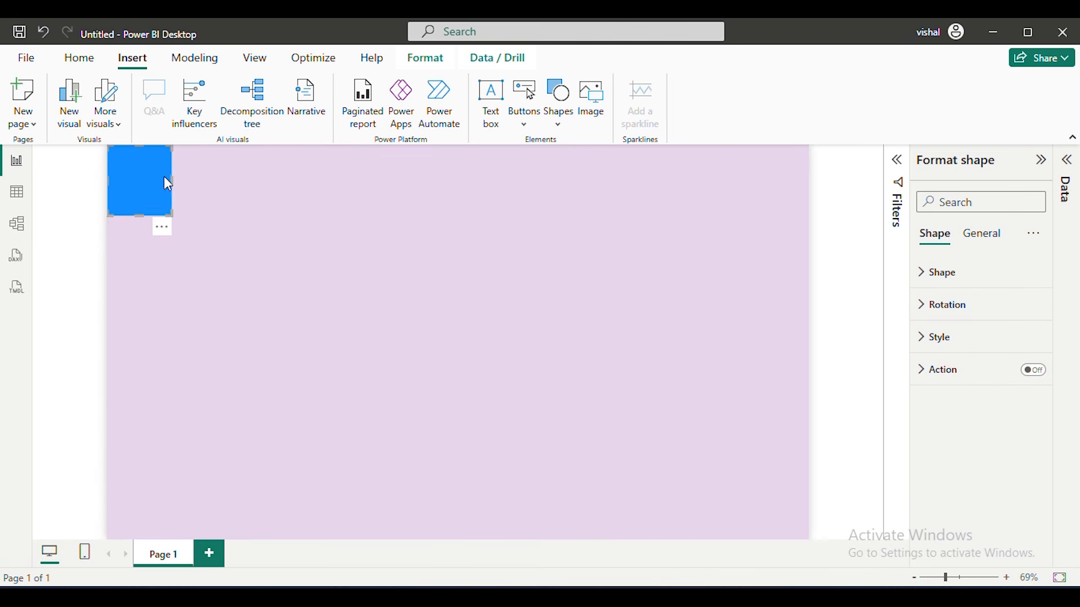
Duplicate the small rectangle four times and stack the copies beneath it in a column along the canvas's left edge
{"action": "key", "text": "ctrl+v"}
{"action": "left_click_drag", "start_coordinate": [145, 175], "coordinate": [135, 450]}
{"action": "key", "text": "ctrl+v"}
{"action": "key", "text": "ctrl+v"}
{"action": "key", "text": "ctrl+v"}
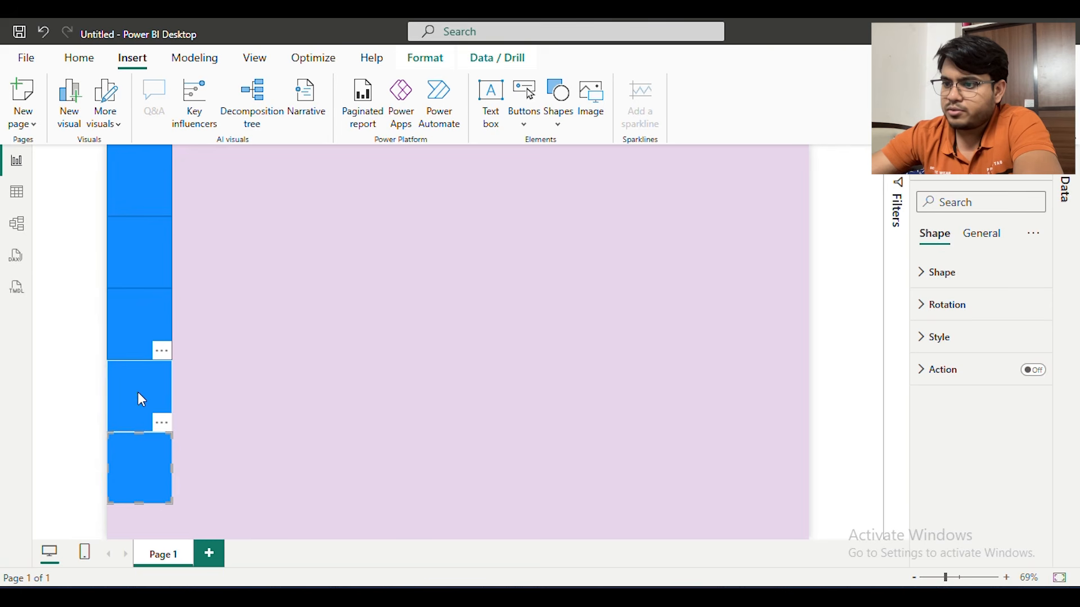
Group the five stacked rectangles and enlarge the group to fill the full height of the canvas
{"action": "left_click", "coordinate": [147, 171]}
{"action": "left_click", "coordinate": [144, 248], "text": "ctrl"}
{"action": "left_click", "coordinate": [141, 321], "text": "ctrl"}
{"action": "left_click", "coordinate": [138, 394], "text": "ctrl"}
{"action": "left_click", "coordinate": [135, 462], "text": "ctrl"}
{"action": "right_click", "coordinate": [134, 462]}
{"action": "mouse_move", "coordinate": [170, 473]}
{"action": "left_click", "coordinate": [301, 476]}
{"action": "left_click_drag", "start_coordinate": [168, 505], "coordinate": [190, 538]}
{"action": "left_click", "coordinate": [330, 212]}
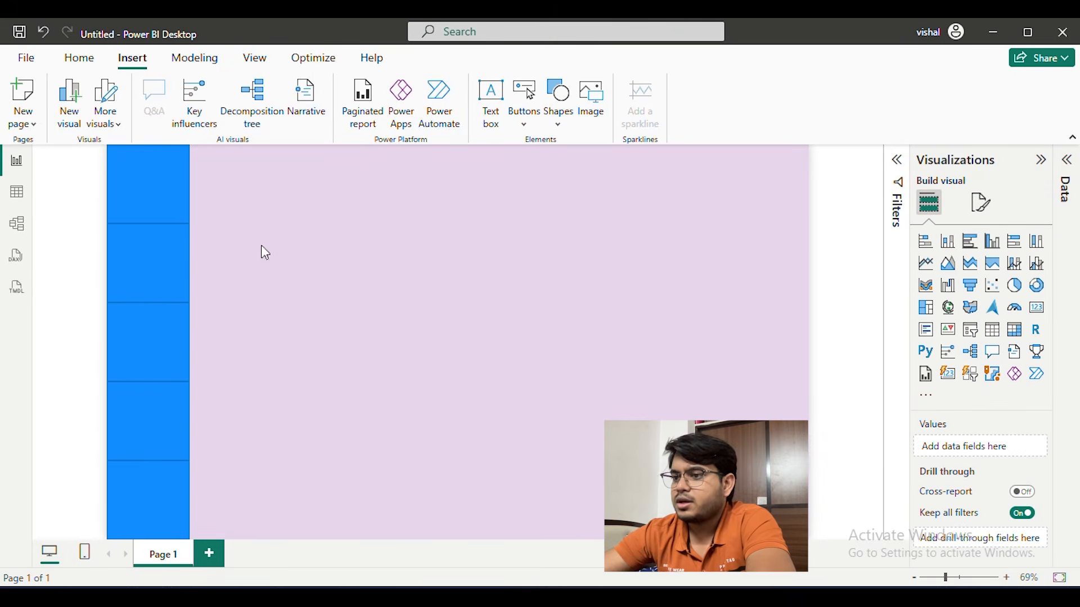
Ungroup the sidebar column into five separate rectangles
{"action": "left_click", "coordinate": [172, 168]}
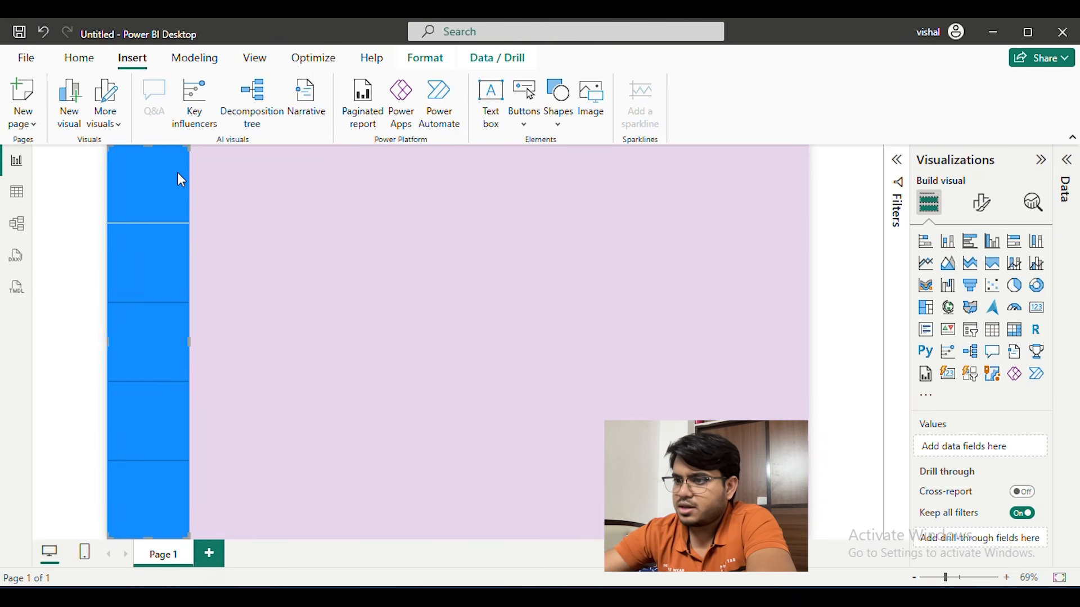
{"action": "right_click", "coordinate": [165, 178]}
{"action": "mouse_move", "coordinate": [210, 188]}
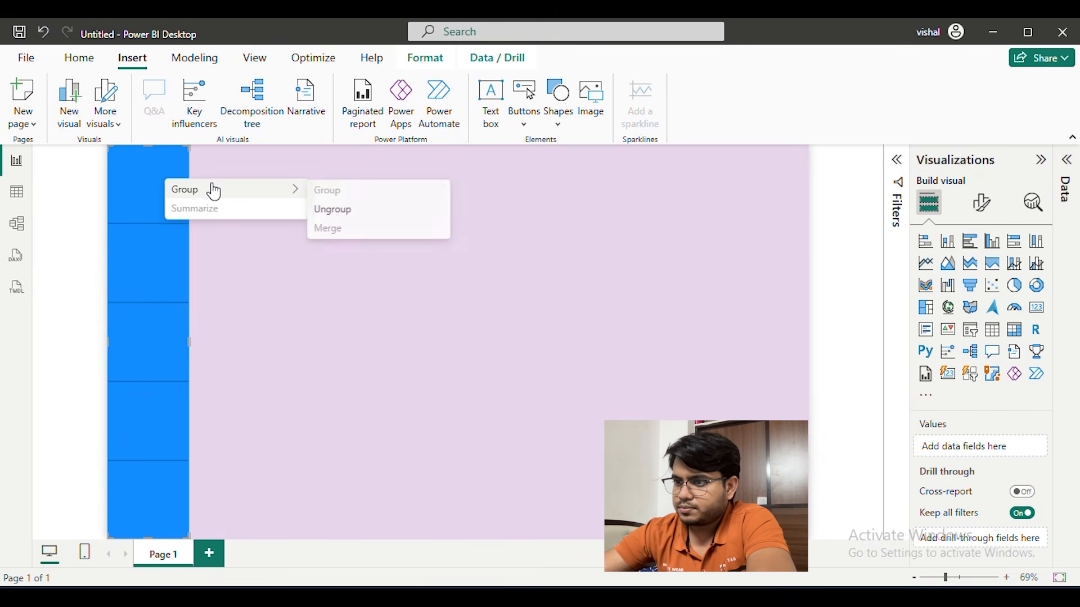
{"action": "left_click", "coordinate": [370, 209]}
{"action": "left_click", "coordinate": [159, 265]}
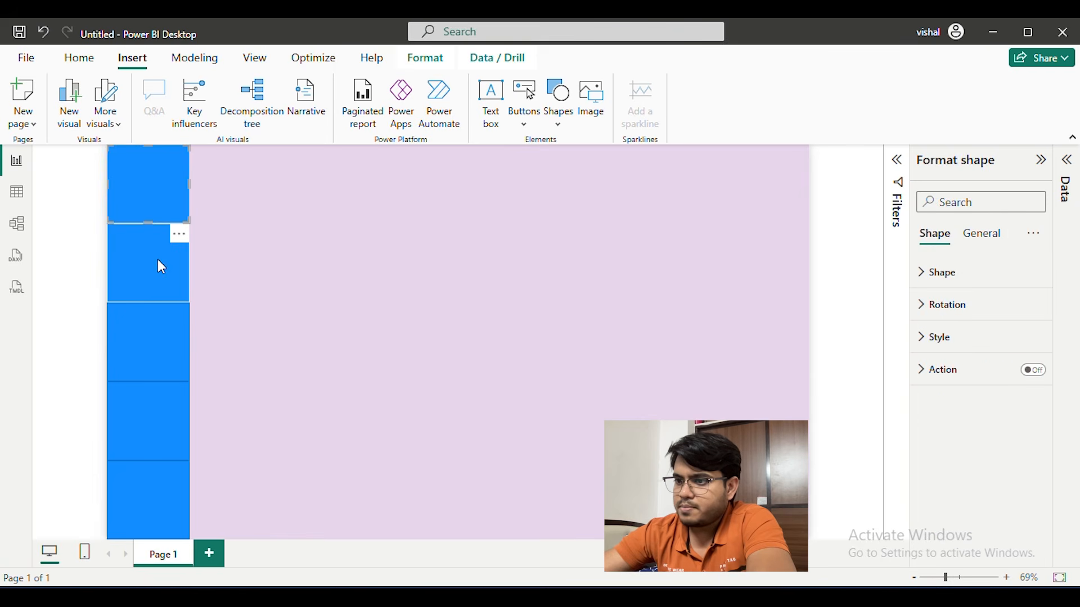
{"action": "left_click", "coordinate": [138, 371]}
{"action": "left_click", "coordinate": [140, 437]}
{"action": "left_click", "coordinate": [137, 470]}
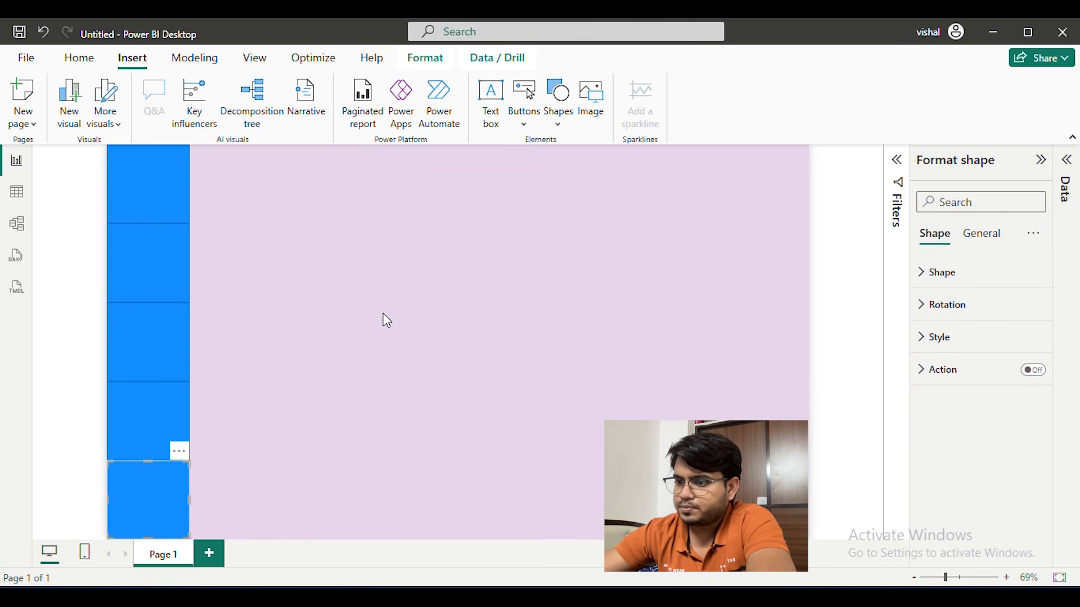
{"action": "left_click", "coordinate": [381, 318]}
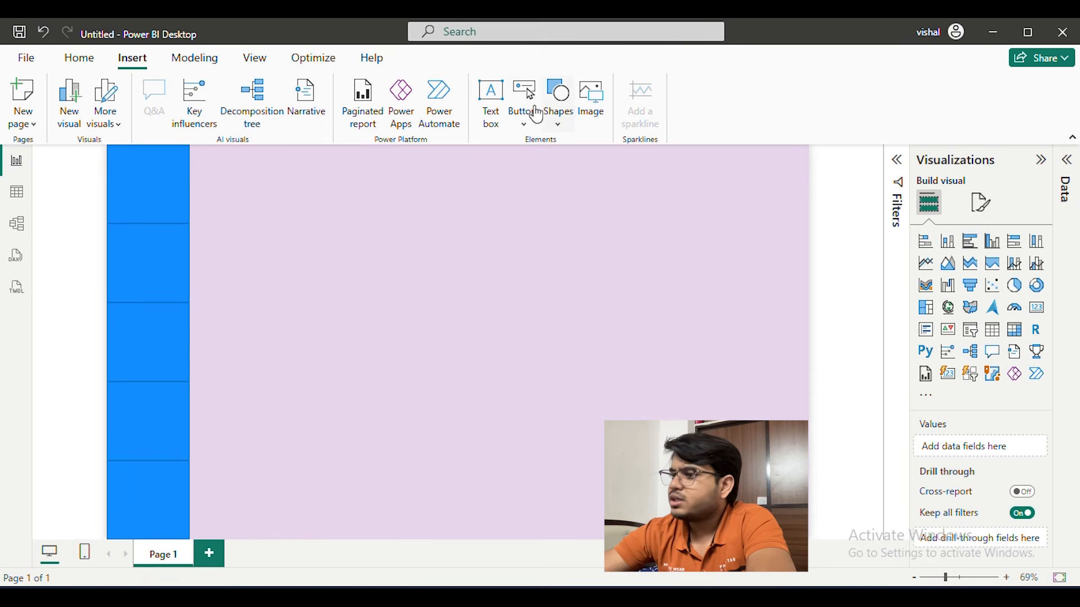
Insert the ph logo image from the Desktop's Phone pe > Icons folder and fit it inside the first sidebar rectangle
{"action": "left_click", "coordinate": [591, 97]}
{"action": "left_click", "coordinate": [60, 229]}
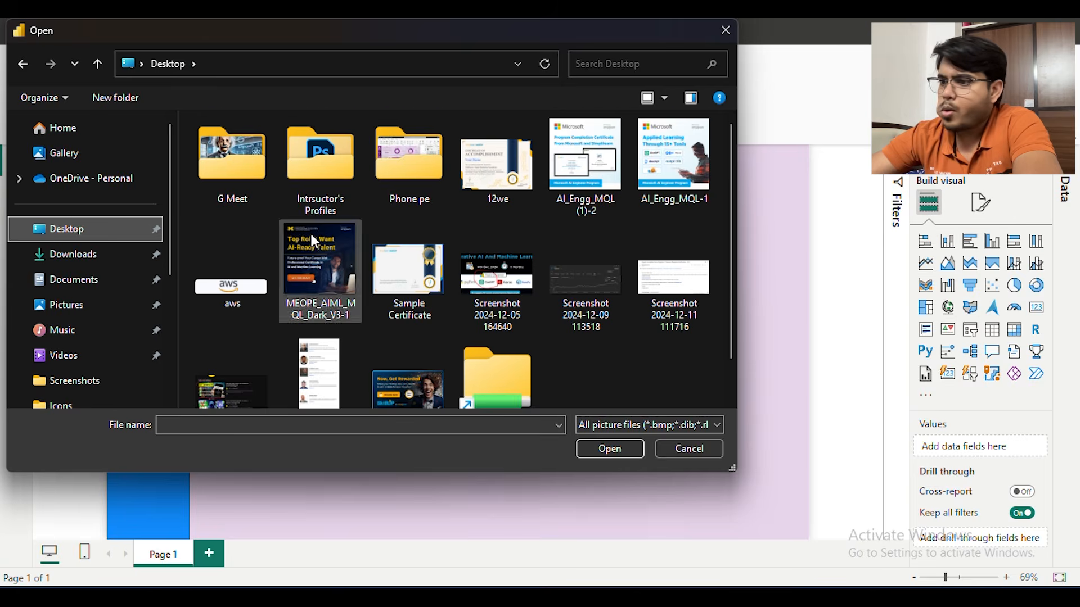
{"action": "double_click", "coordinate": [425, 157]}
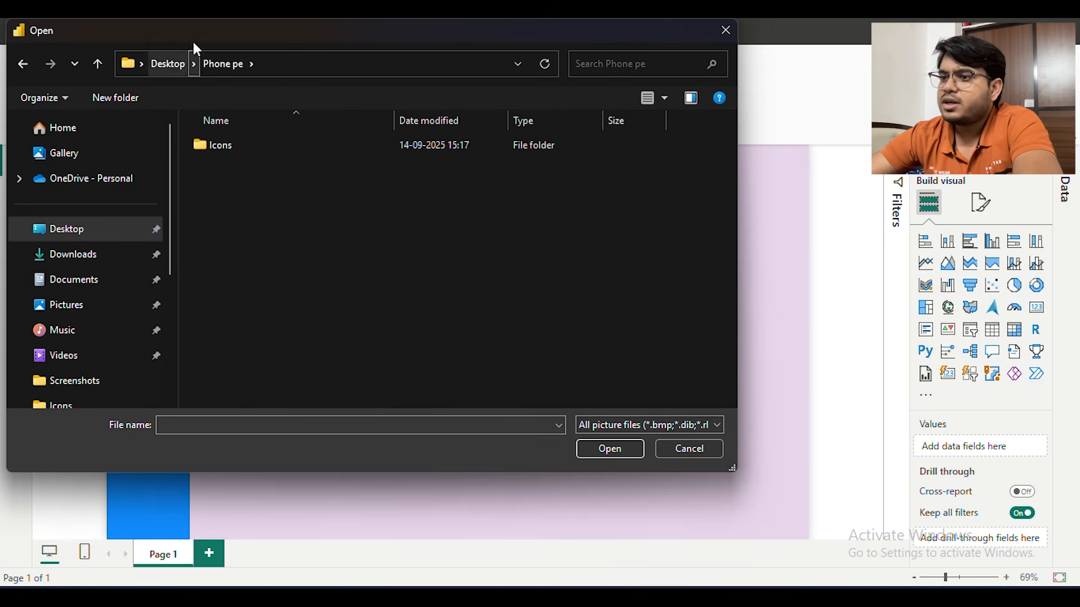
{"action": "double_click", "coordinate": [236, 143]}
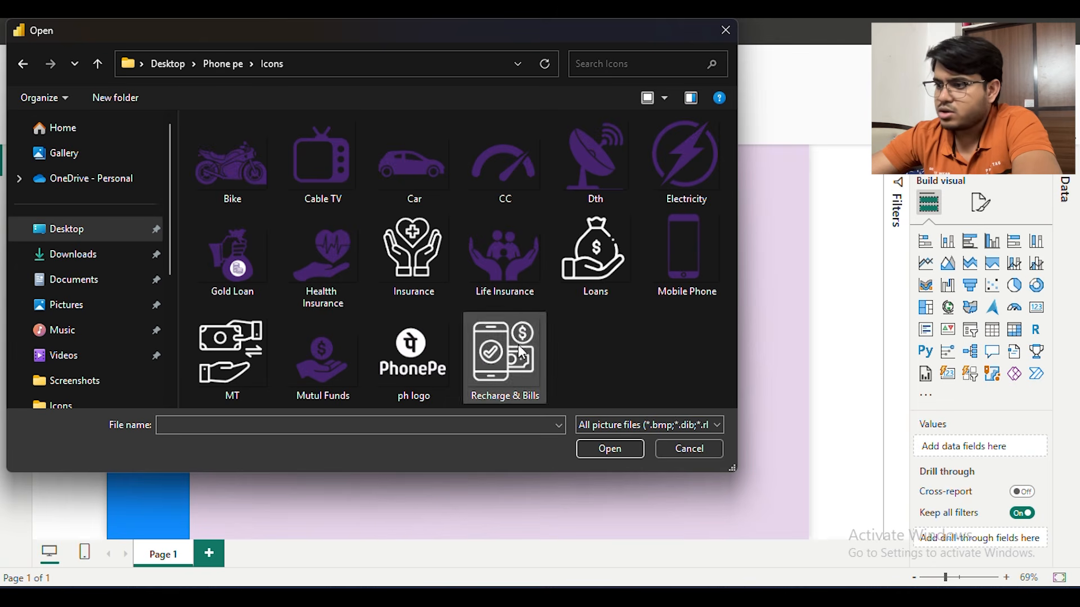
{"action": "left_click", "coordinate": [433, 332]}
{"action": "left_click", "coordinate": [603, 446]}
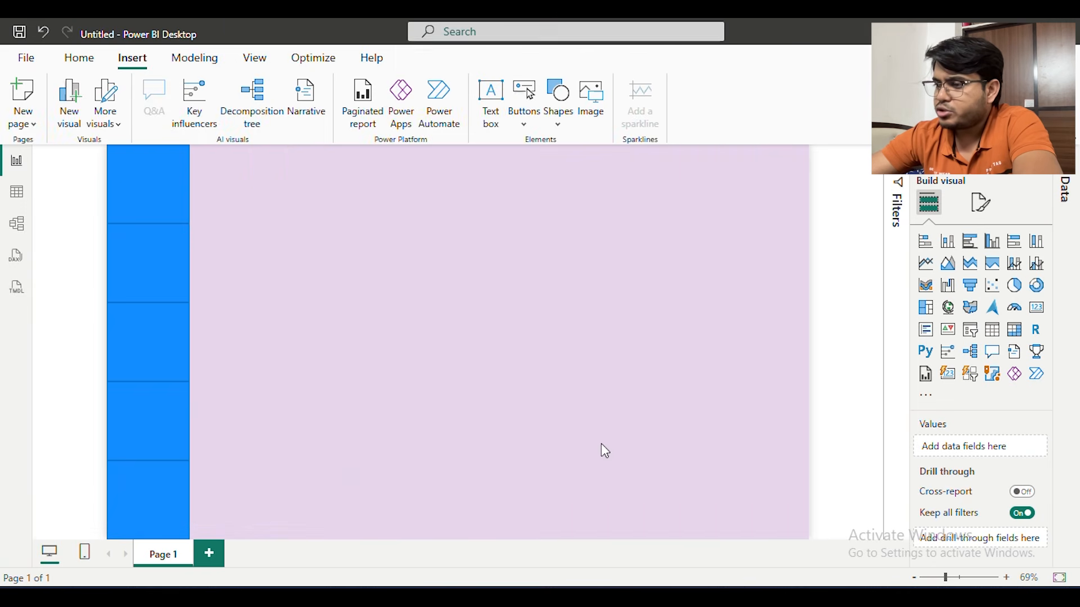
{"action": "left_click_drag", "start_coordinate": [280, 200], "coordinate": [154, 187]}
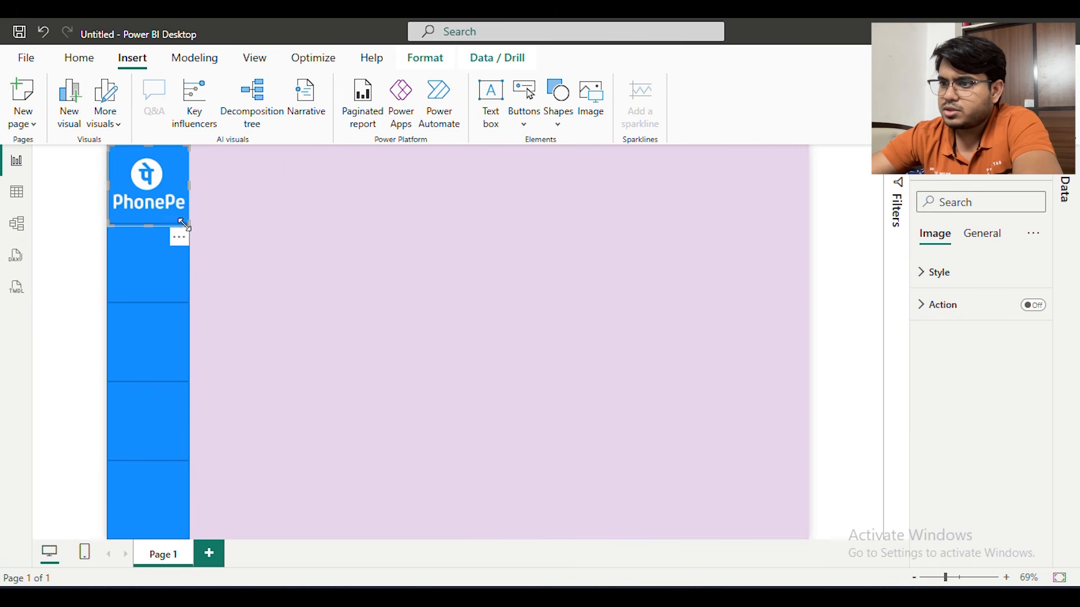
{"action": "left_click_drag", "start_coordinate": [186, 221], "coordinate": [158, 179]}
{"action": "left_click", "coordinate": [381, 221]}
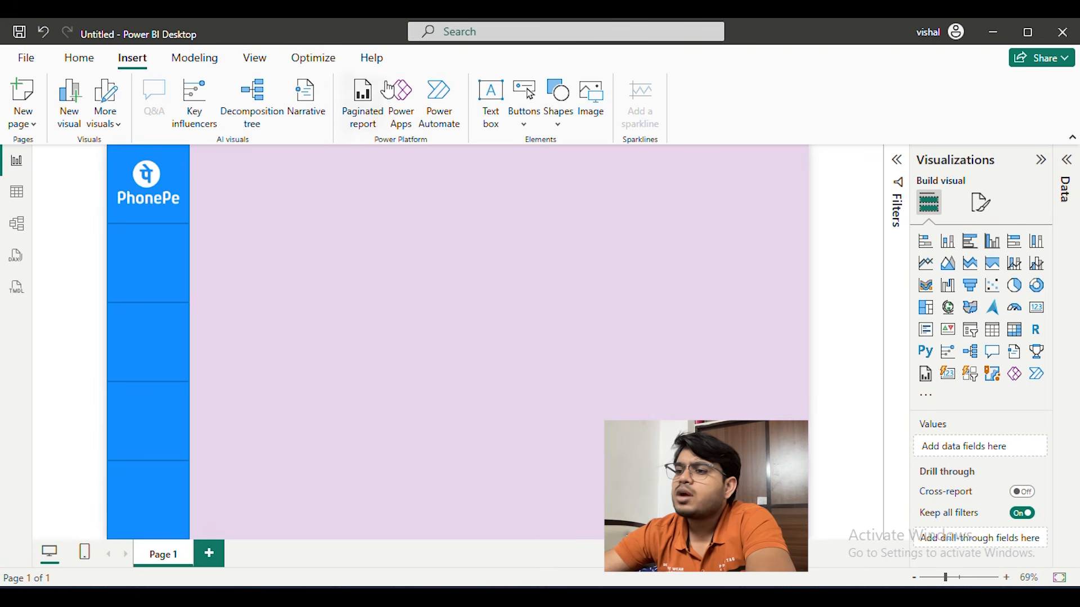
Insert the Insurance and Loans images from the Icons folder
{"action": "left_click", "coordinate": [589, 94]}
{"action": "left_click", "coordinate": [402, 274]}
{"action": "left_click", "coordinate": [595, 448]}
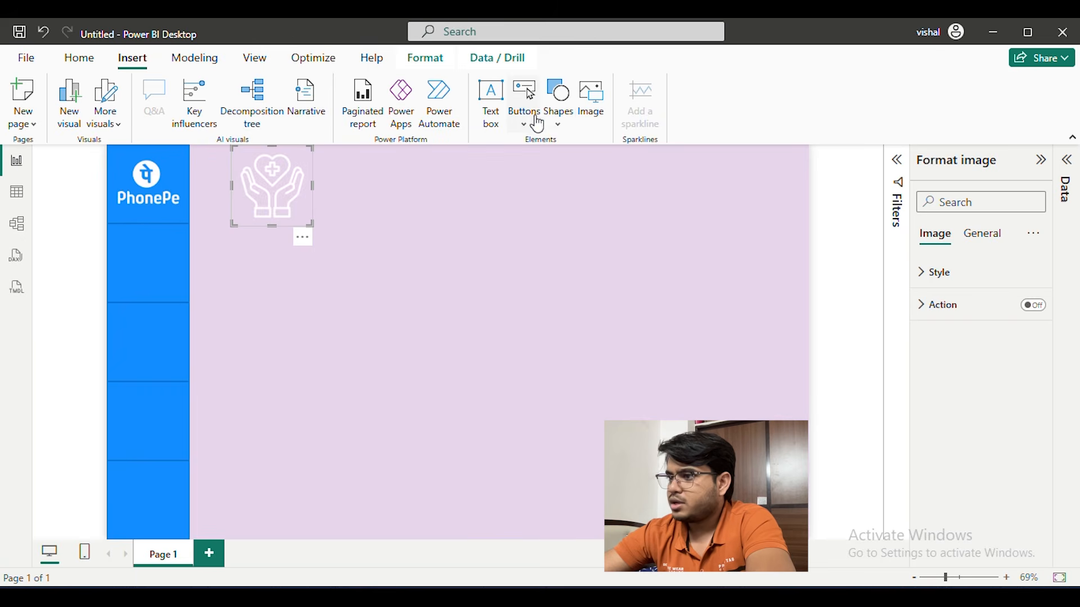
{"action": "left_click", "coordinate": [600, 106]}
{"action": "left_click", "coordinate": [588, 264]}
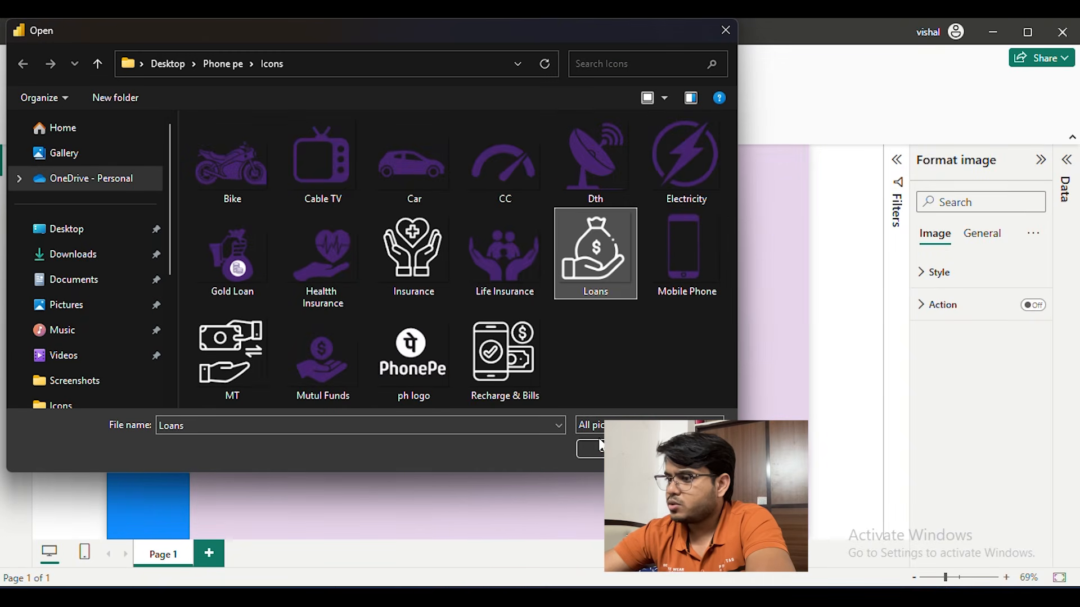
{"action": "double_click", "coordinate": [599, 253]}
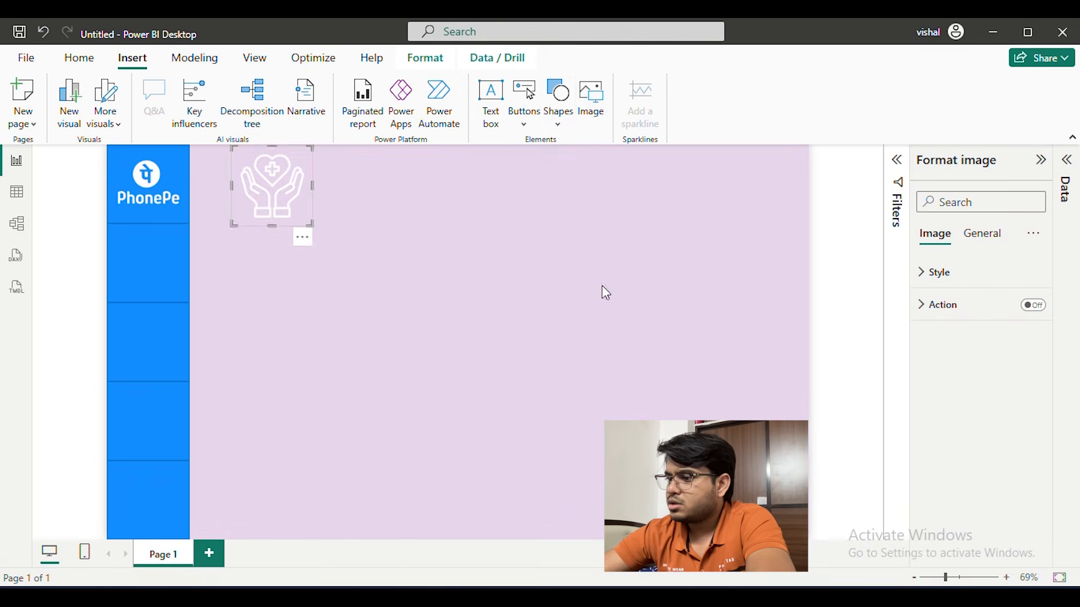
Insert the MT and Recharge & Bills images from the Icons folder, moving the Recharge & Bills icon to an empty canvas area
{"action": "left_click", "coordinate": [600, 98]}
{"action": "left_click", "coordinate": [262, 339]}
{"action": "double_click", "coordinate": [262, 340]}
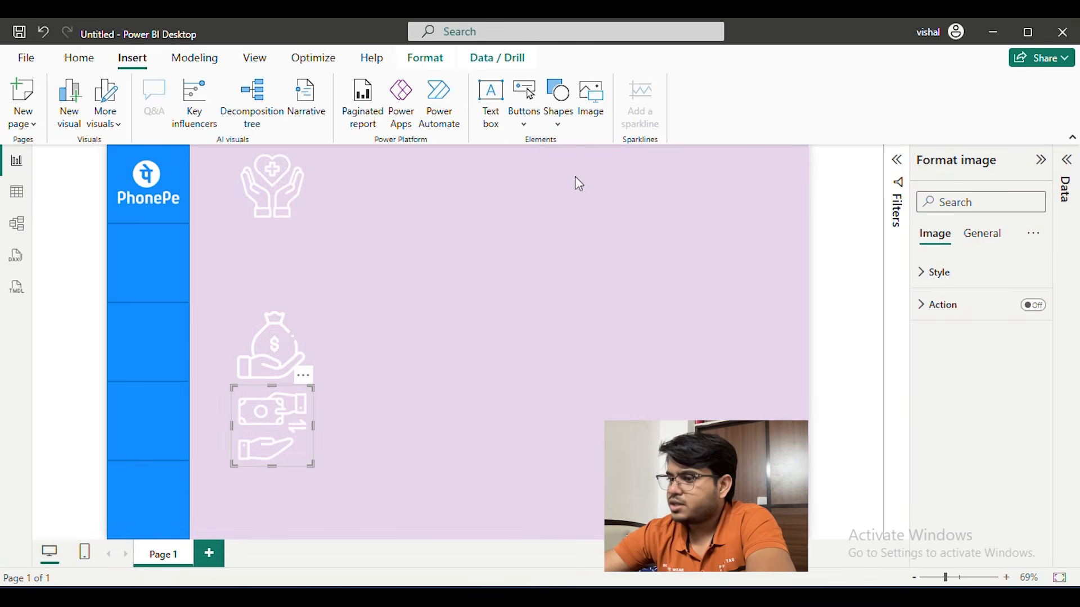
{"action": "left_click", "coordinate": [588, 112]}
{"action": "left_click", "coordinate": [514, 357]}
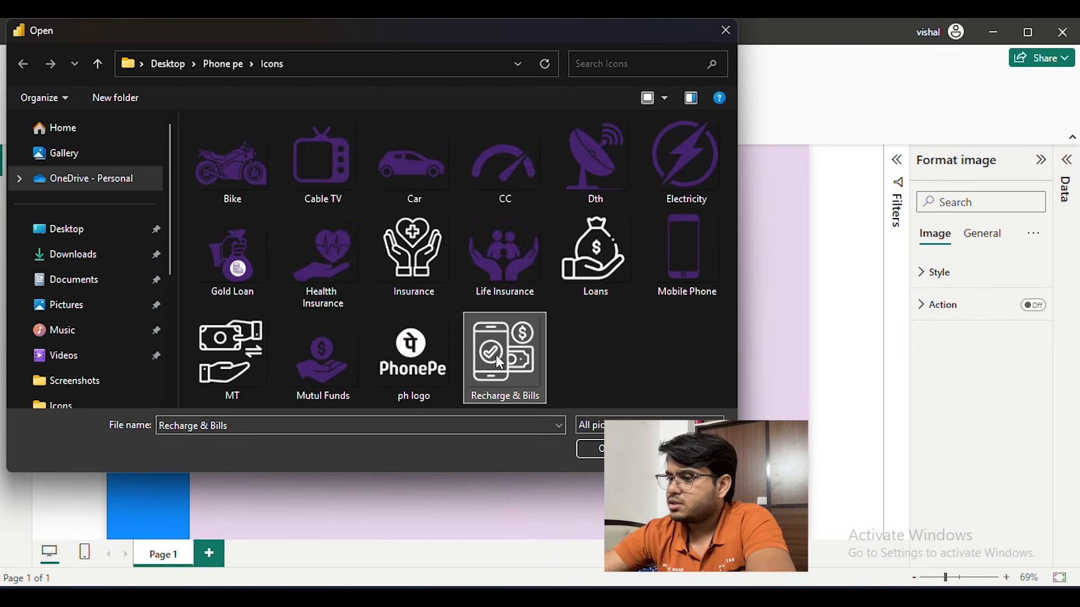
{"action": "double_click", "coordinate": [505, 357]}
{"action": "left_click_drag", "start_coordinate": [270, 382], "coordinate": [438, 333]}
Shrink the Insurance and Loans icons and place them in the second and third sidebar rectangles
{"action": "left_click", "coordinate": [245, 158]}
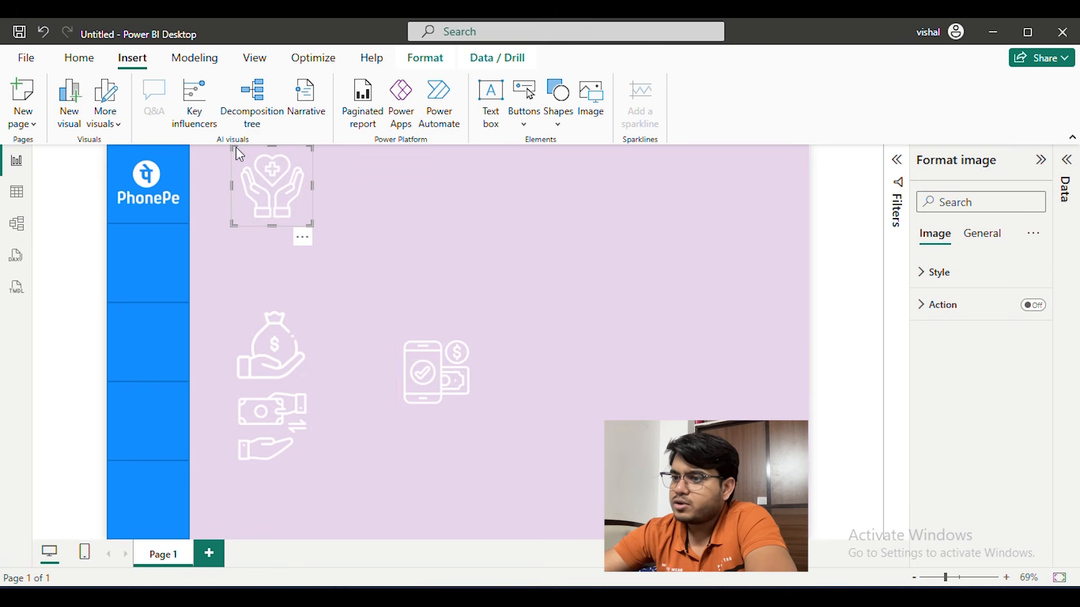
{"action": "left_click_drag", "start_coordinate": [240, 150], "coordinate": [258, 174]}
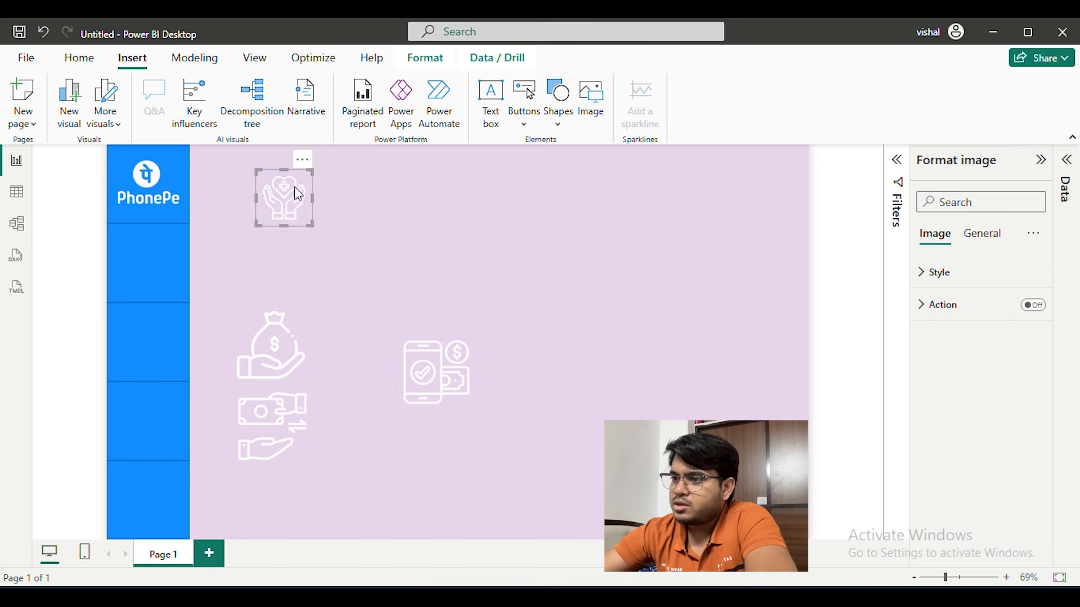
{"action": "left_click_drag", "start_coordinate": [155, 248], "coordinate": [156, 247]}
{"action": "left_click", "coordinate": [239, 378]}
{"action": "left_click_drag", "start_coordinate": [237, 305], "coordinate": [148, 334]}
{"action": "left_click", "coordinate": [309, 425]}
Shrink the money transfer and Recharge & Bills icons and place them in the fourth and fifth sidebar rectangles
{"action": "left_click", "coordinate": [242, 403]}
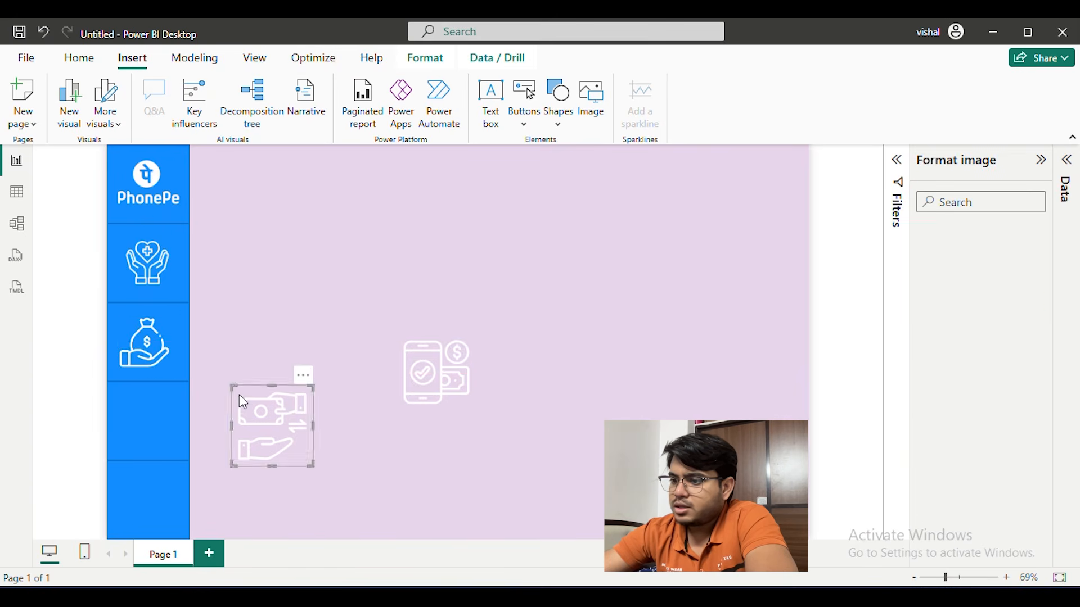
{"action": "left_click_drag", "start_coordinate": [231, 385], "coordinate": [248, 402]}
{"action": "left_click_drag", "start_coordinate": [294, 444], "coordinate": [170, 426]}
{"action": "left_click", "coordinate": [428, 372]}
{"action": "left_click_drag", "start_coordinate": [428, 372], "coordinate": [150, 463]}
{"action": "left_click_drag", "start_coordinate": [197, 497], "coordinate": [163, 498]}
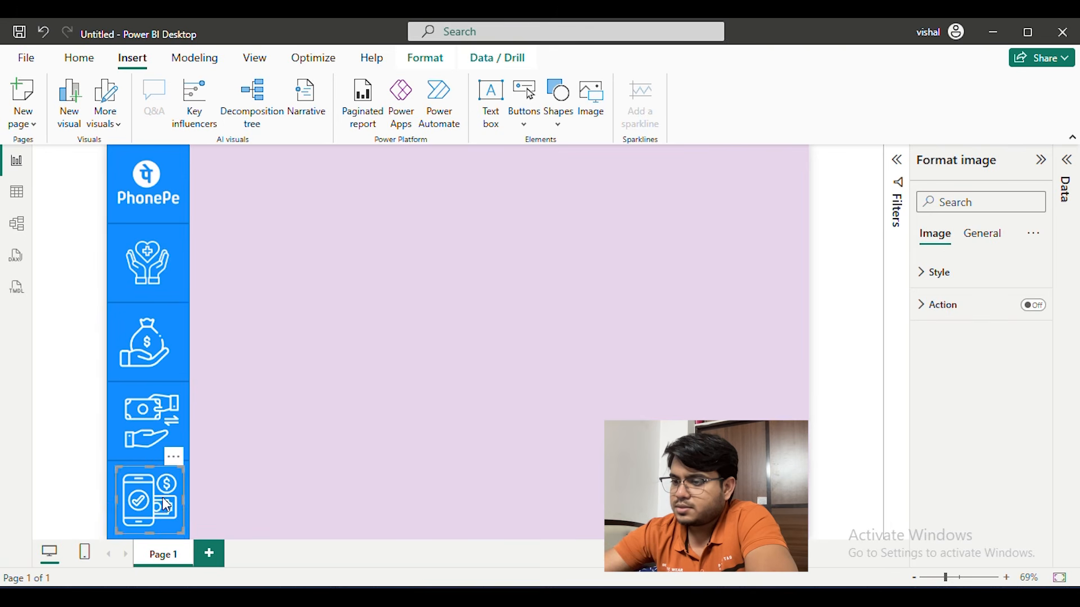
{"action": "left_click", "coordinate": [384, 320]}
Narrow the first sidebar rectangle slightly and shrink the PhonePe logo to fit inside it
{"action": "left_click", "coordinate": [188, 161]}
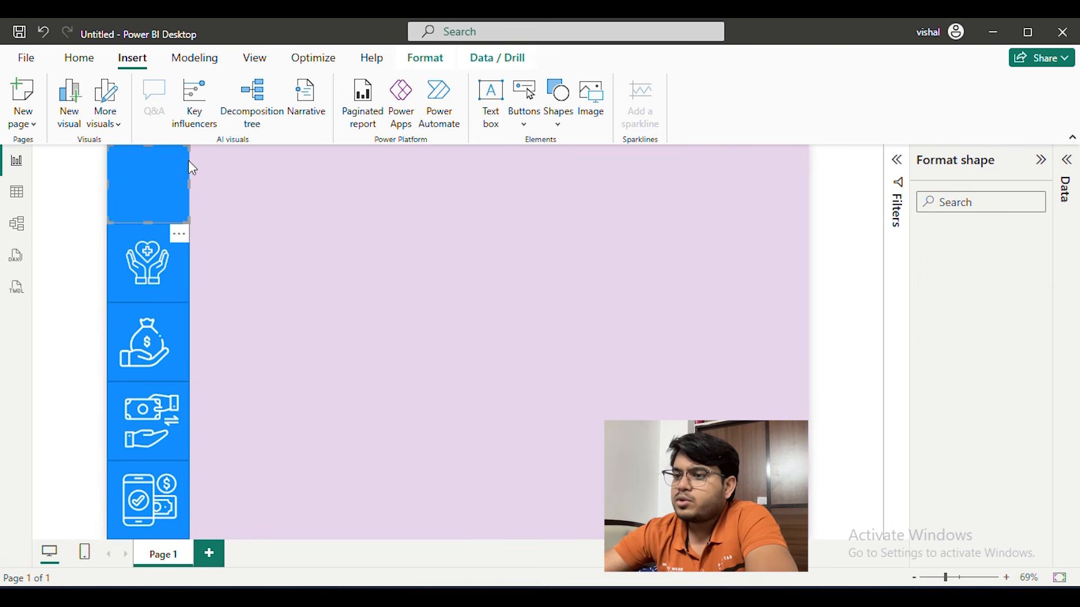
{"action": "left_click_drag", "start_coordinate": [189, 184], "coordinate": [177, 186]}
{"action": "left_click", "coordinate": [294, 188]}
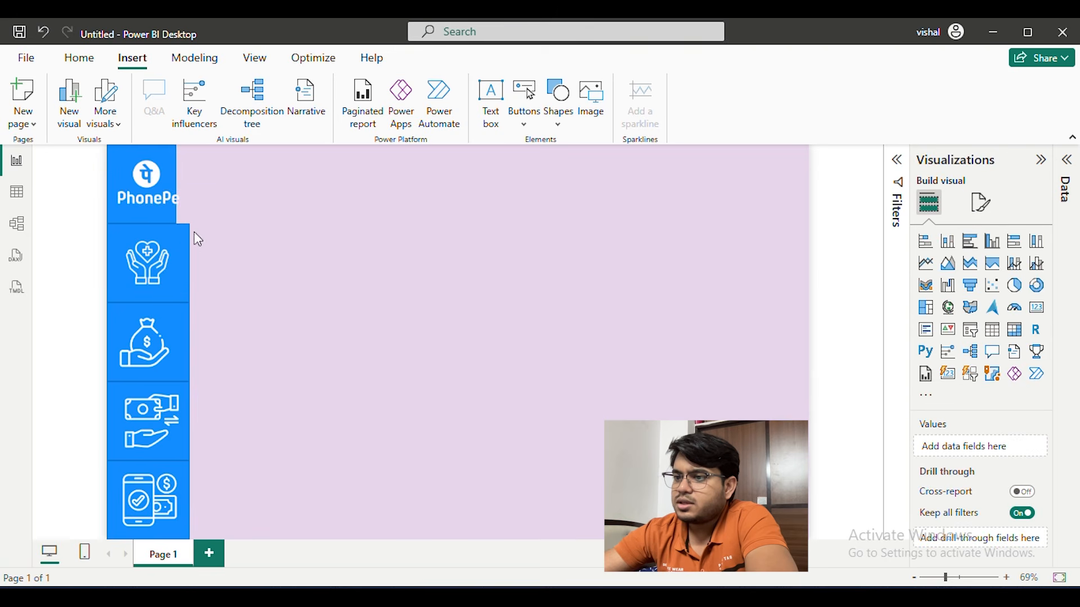
{"action": "left_click", "coordinate": [154, 171]}
{"action": "left_click_drag", "start_coordinate": [110, 151], "coordinate": [114, 154]}
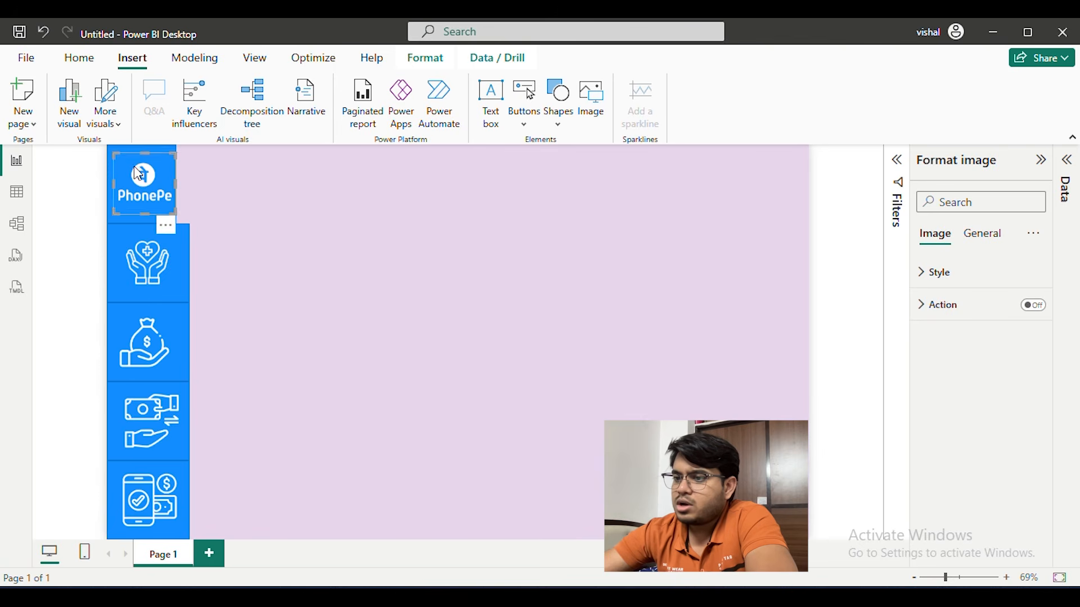
{"action": "left_click", "coordinate": [272, 208]}
Narrow the second to fifth sidebar rectangles to match the width of the PhonePe logo rectangle
{"action": "left_click", "coordinate": [189, 262]}
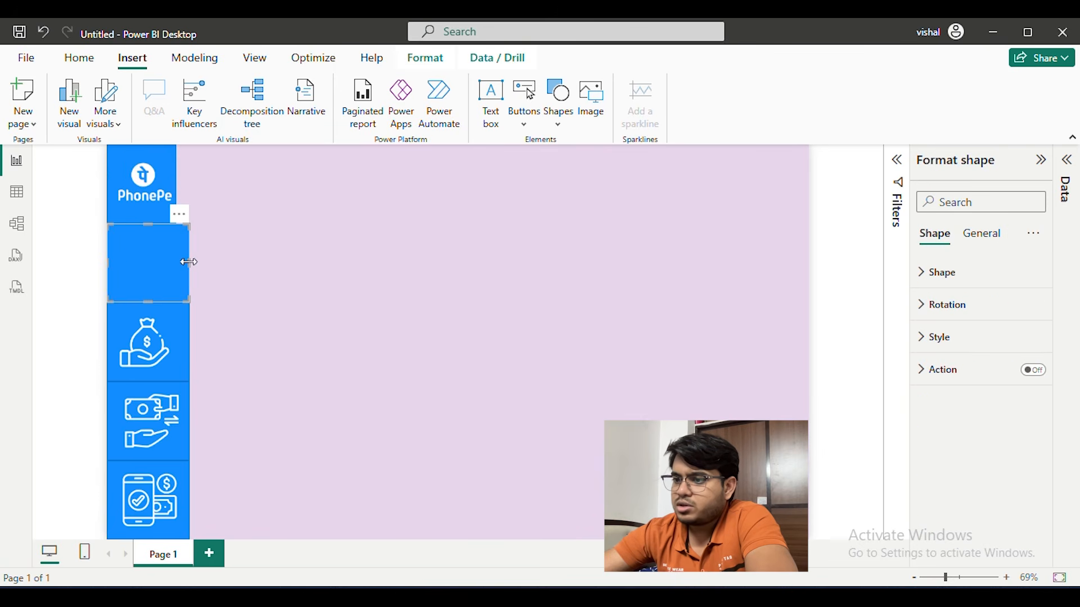
{"action": "left_click_drag", "start_coordinate": [188, 261], "coordinate": [180, 524]}
{"action": "left_click", "coordinate": [180, 524]}
Resize the Insurance, Loans, money transfer and Recharge & Bills icons and centre them horizontally in their narrowed rectangles
{"action": "left_click", "coordinate": [166, 445]}
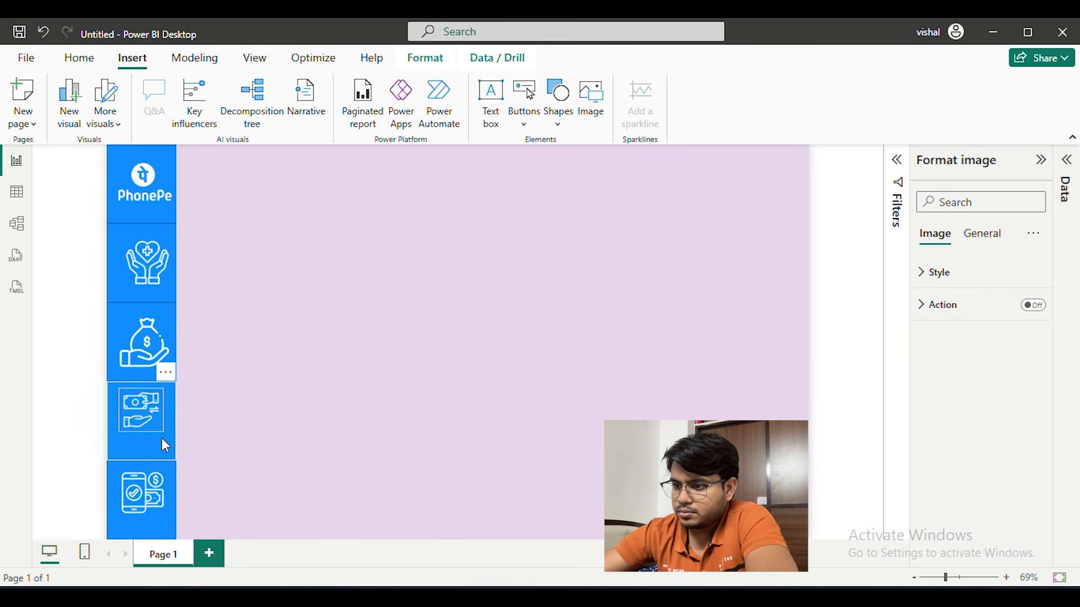
{"action": "left_click_drag", "start_coordinate": [133, 415], "coordinate": [169, 415]}
{"action": "left_click_drag", "start_coordinate": [176, 372], "coordinate": [169, 364]}
{"action": "left_click", "coordinate": [149, 249]}
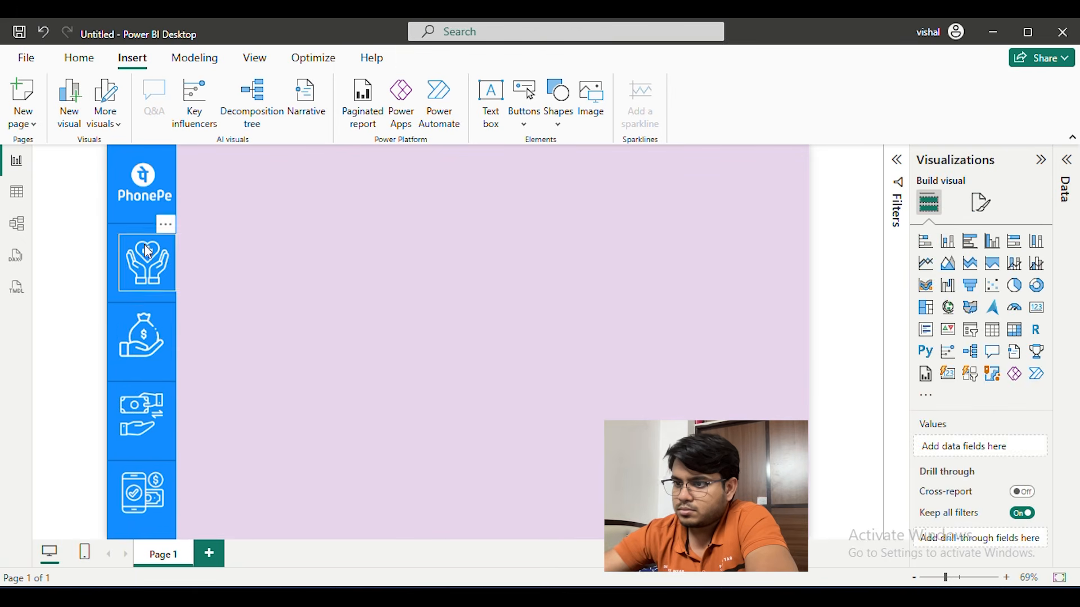
{"action": "left_click", "coordinate": [259, 241]}
{"action": "left_click_drag", "start_coordinate": [137, 247], "coordinate": [137, 250]}
{"action": "left_click", "coordinate": [309, 244]}
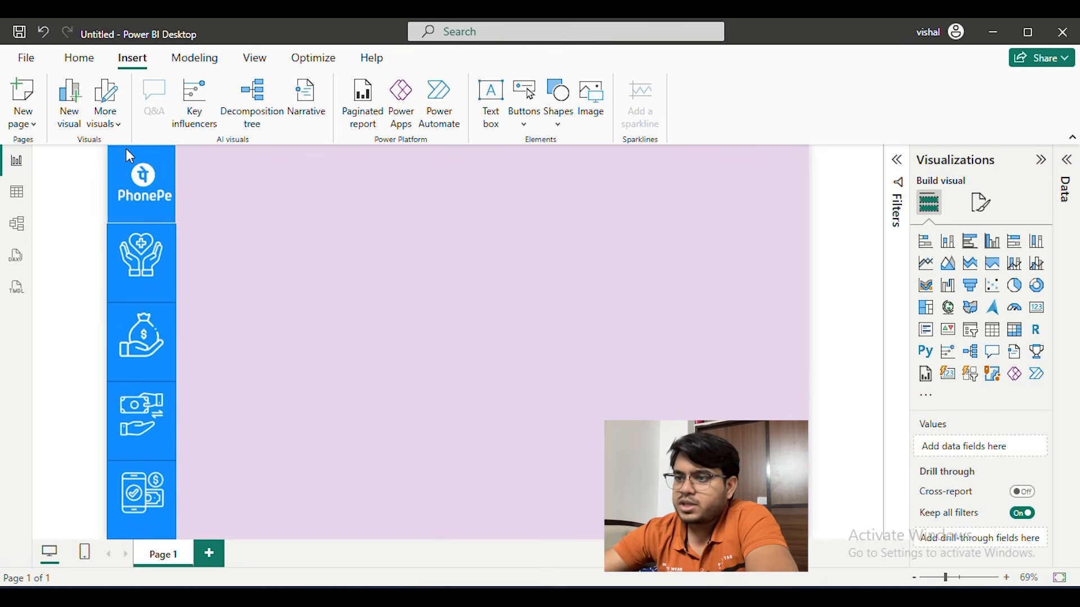
Fill the rectangle behind the PhonePe logo with a medium purple theme shade
{"action": "left_click", "coordinate": [117, 148]}
{"action": "left_click", "coordinate": [982, 233]}
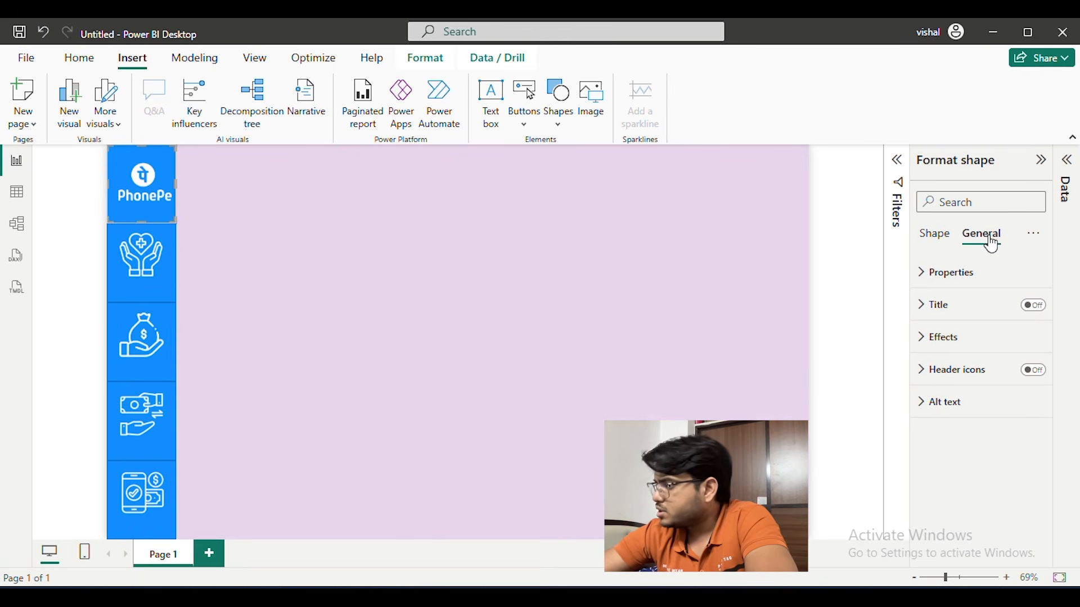
{"action": "left_click", "coordinate": [972, 318]}
{"action": "left_click", "coordinate": [969, 309]}
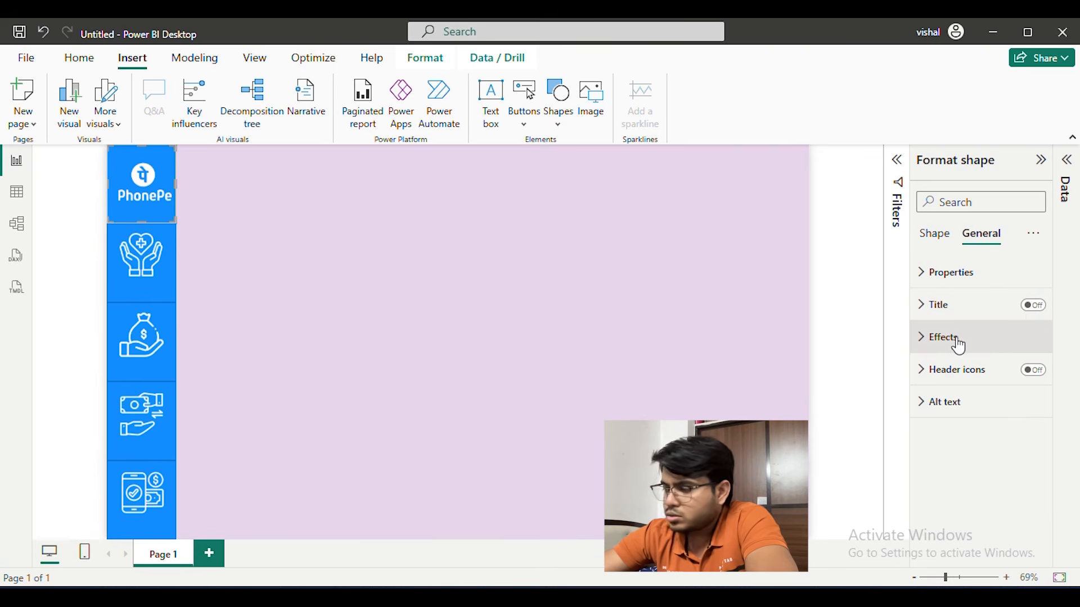
{"action": "left_click", "coordinate": [939, 237]}
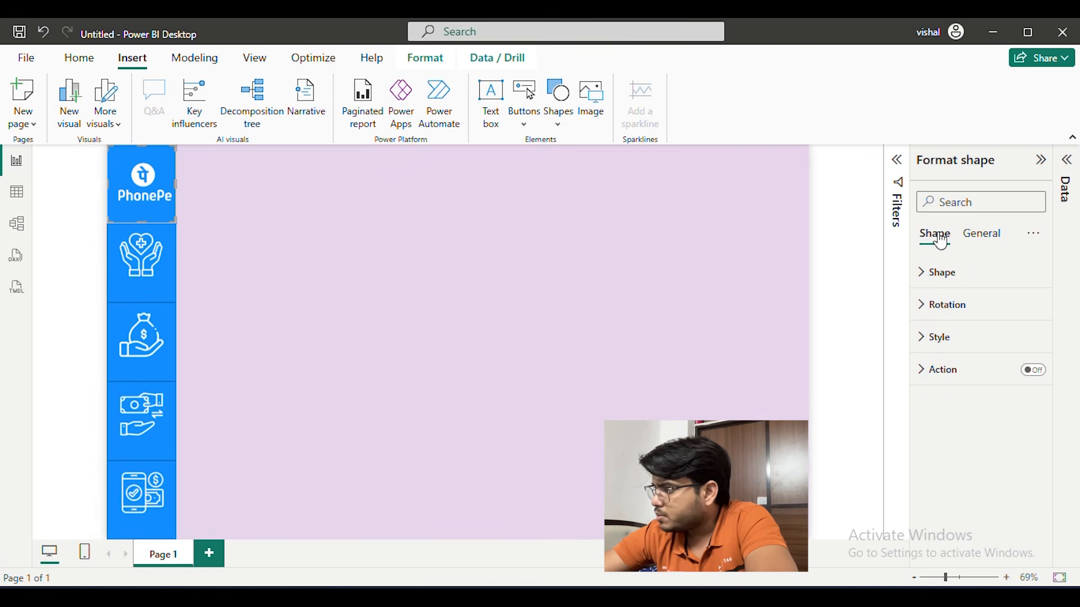
{"action": "left_click", "coordinate": [954, 272]}
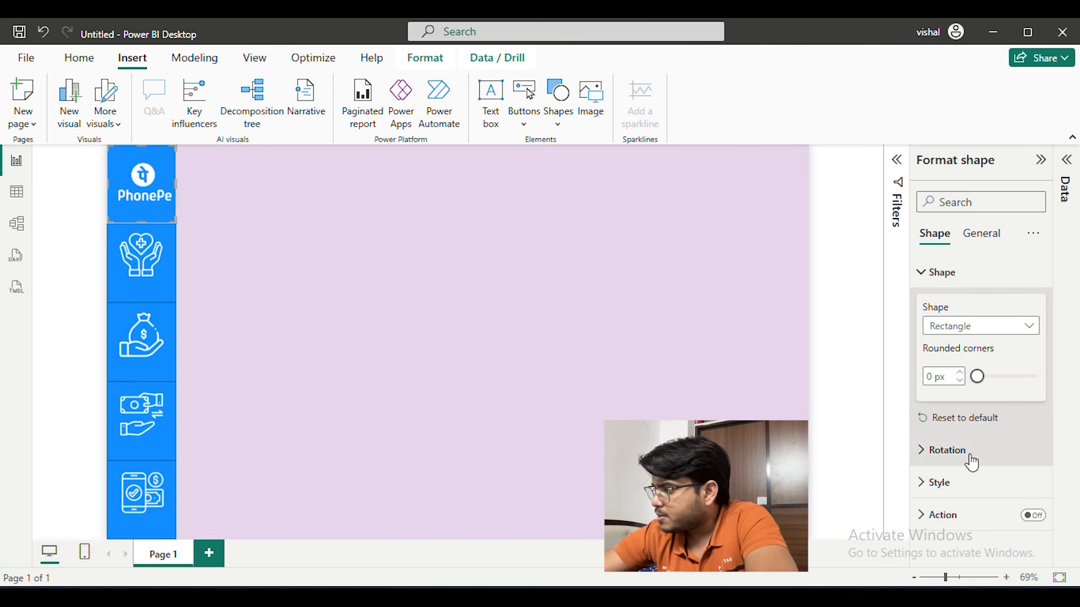
{"action": "left_click", "coordinate": [962, 485]}
{"action": "scroll", "coordinate": [967, 304], "scroll_direction": "down", "scroll_amount": 2}
{"action": "scroll", "coordinate": [953, 313], "scroll_direction": "up", "scroll_amount": 1}
{"action": "left_click", "coordinate": [956, 349]}
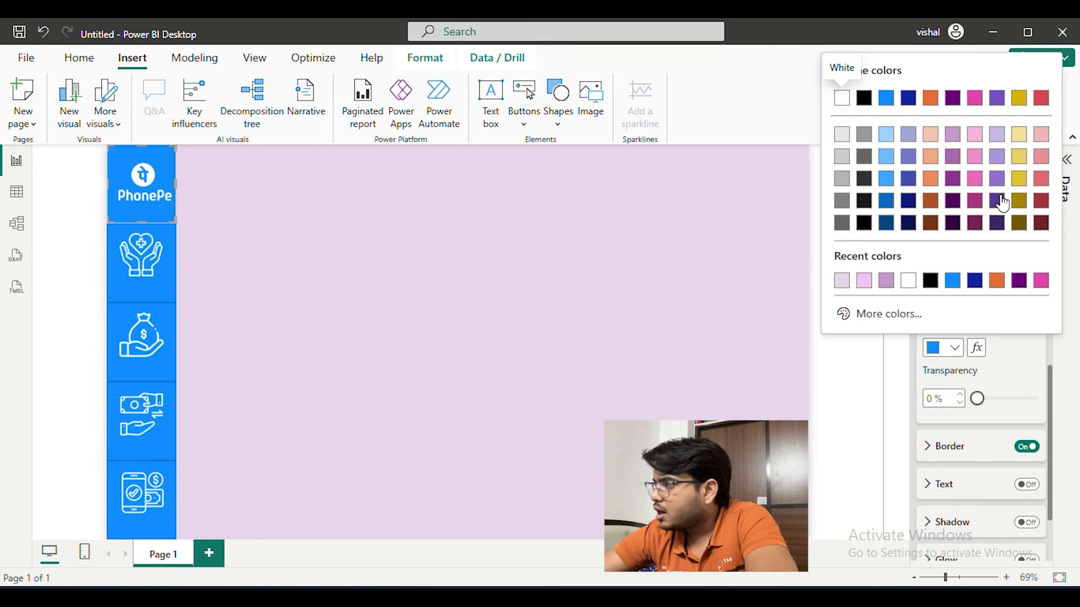
{"action": "left_click", "coordinate": [953, 179]}
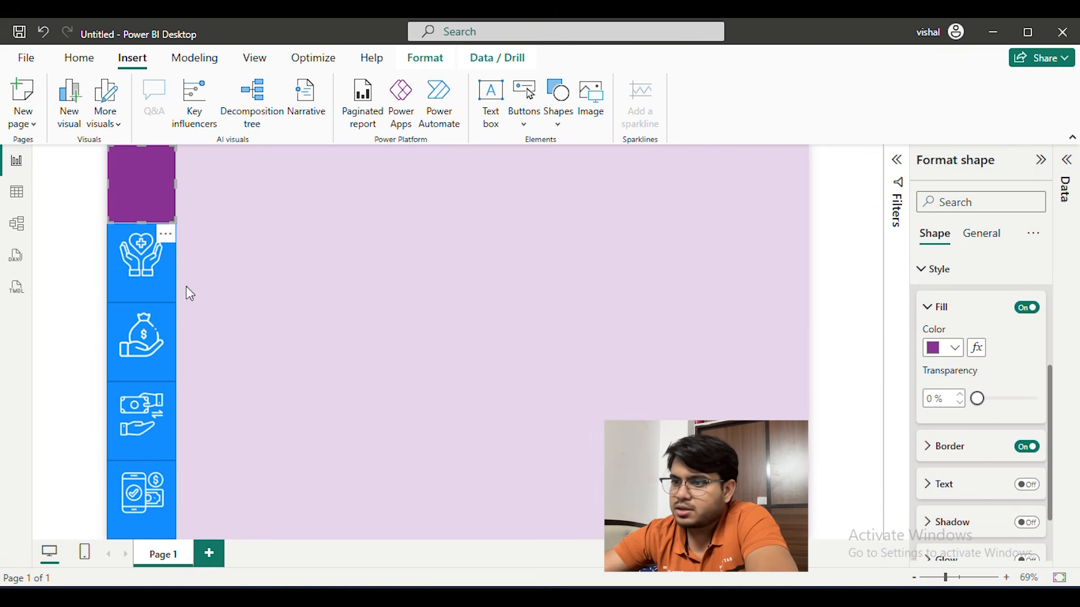
Set the fill colour of the Insurance icon's rectangle to #893395
{"action": "left_click", "coordinate": [113, 285]}
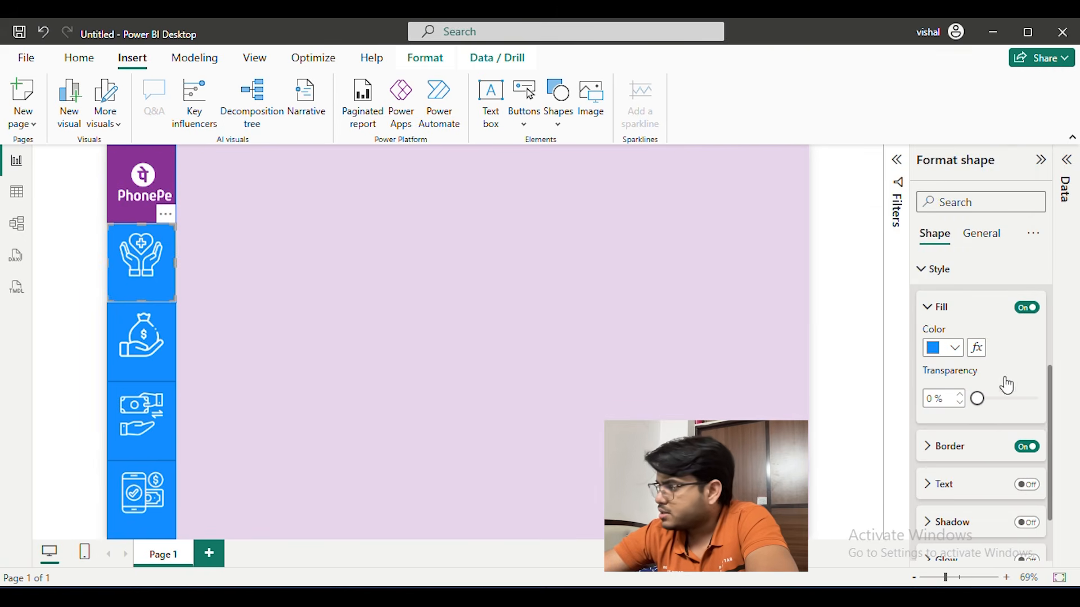
{"action": "left_click", "coordinate": [955, 348]}
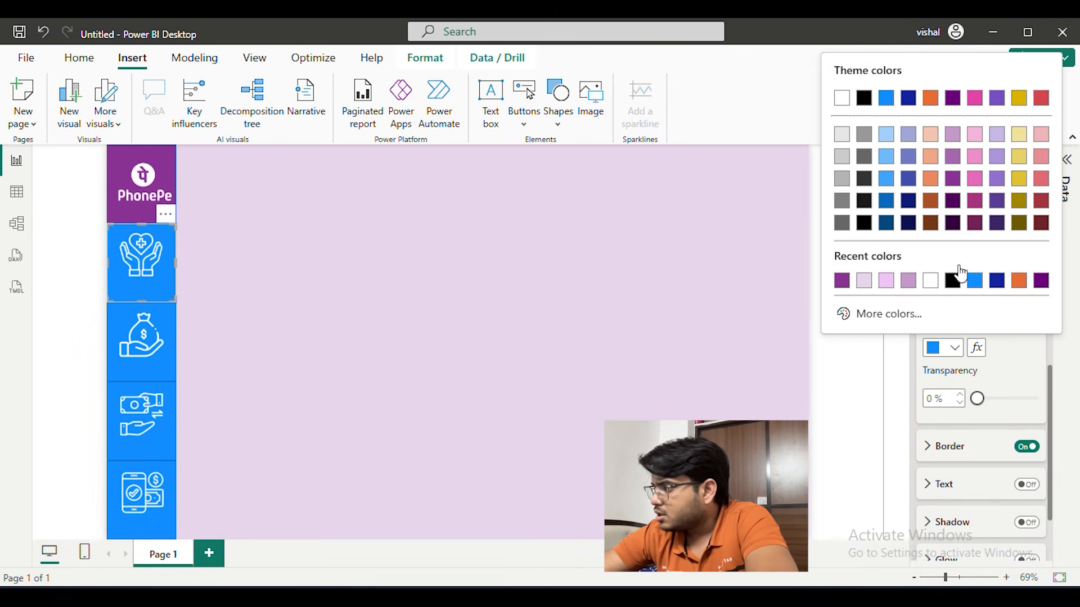
{"action": "left_click", "coordinate": [953, 135]}
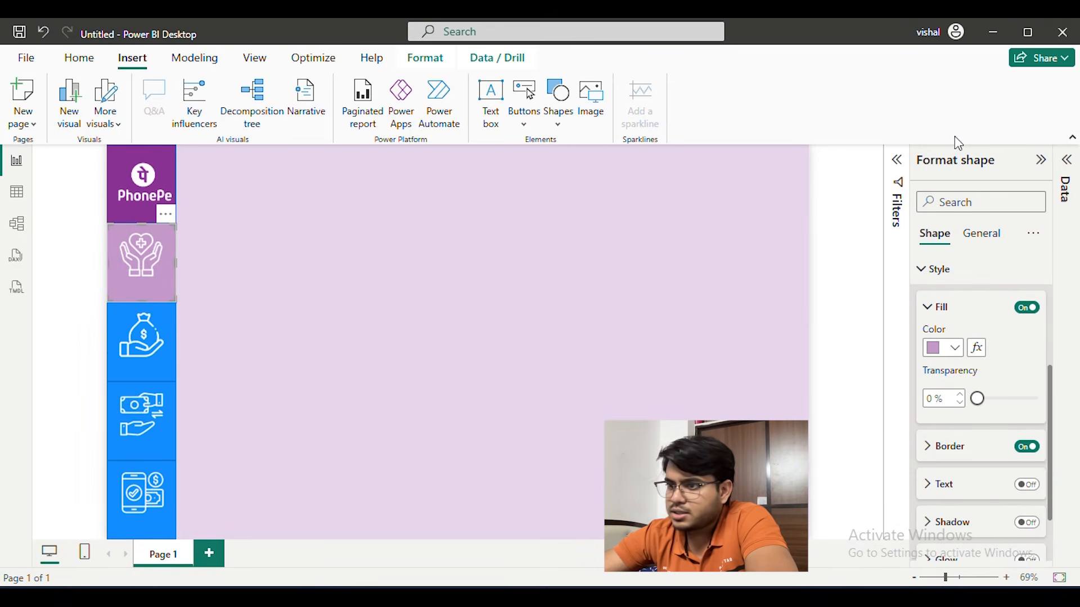
{"action": "left_click", "coordinate": [933, 349]}
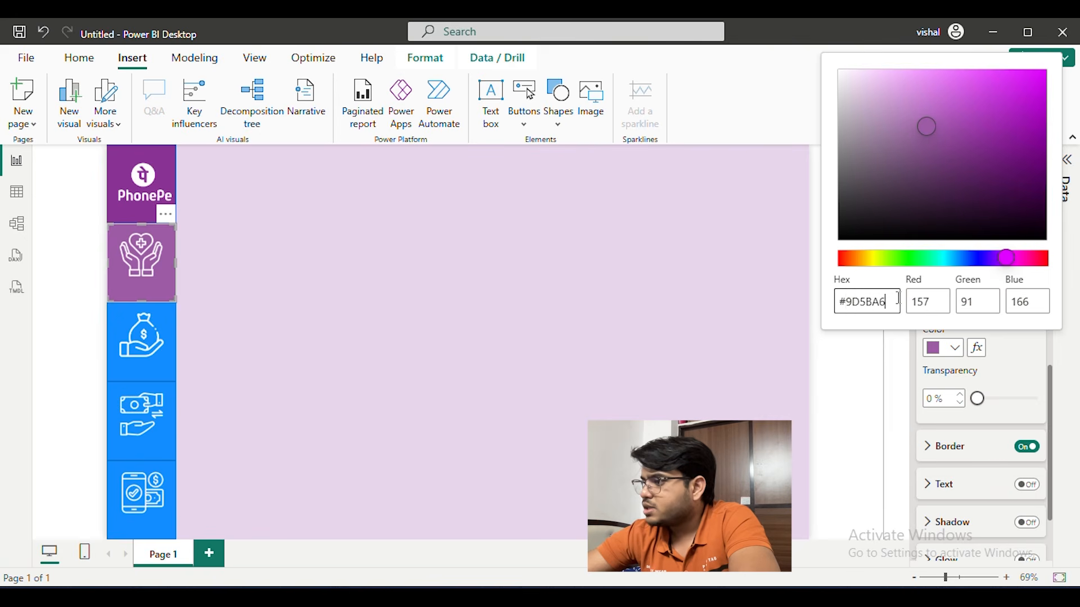
{"action": "type", "text": "#893395"}
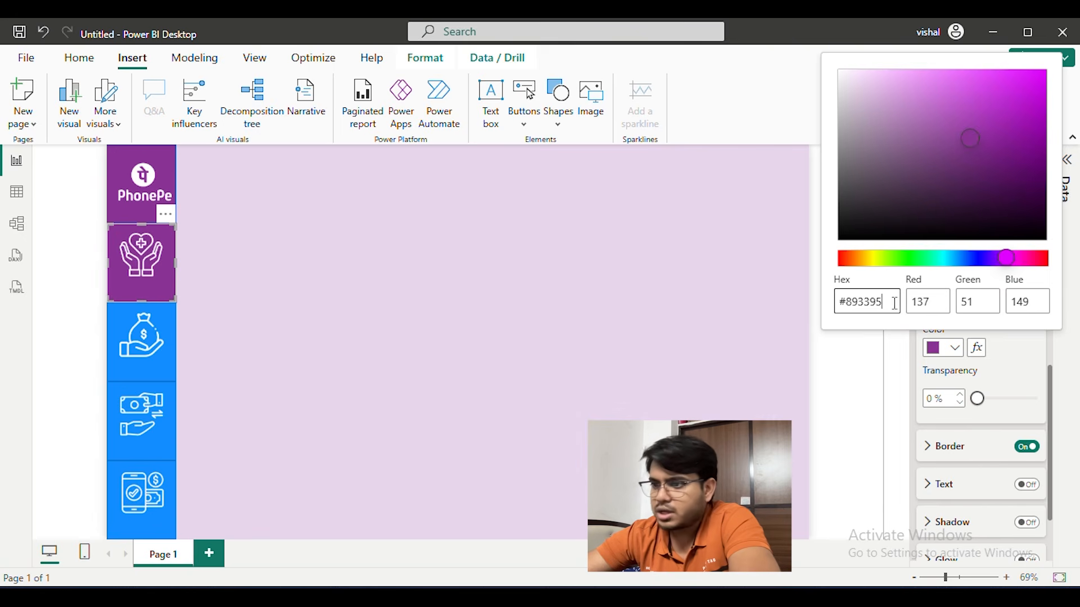
Switch to the Phone Pe PowerBI report and copy the fill colour code of its PhonePe logo rectangle
{"action": "mouse_move", "coordinate": [642, 597]}
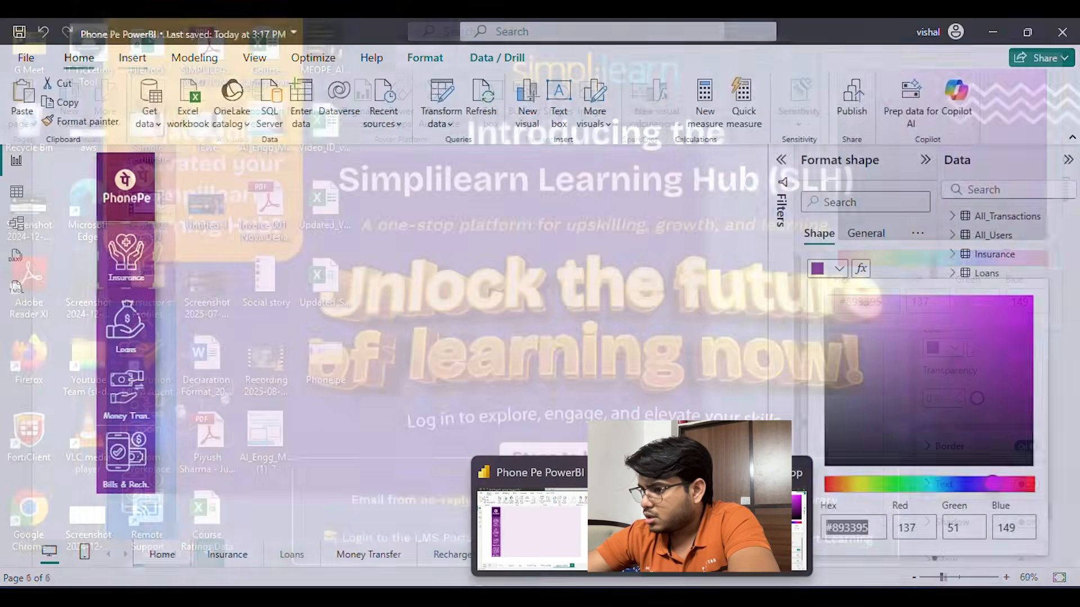
{"action": "left_click", "coordinate": [546, 529]}
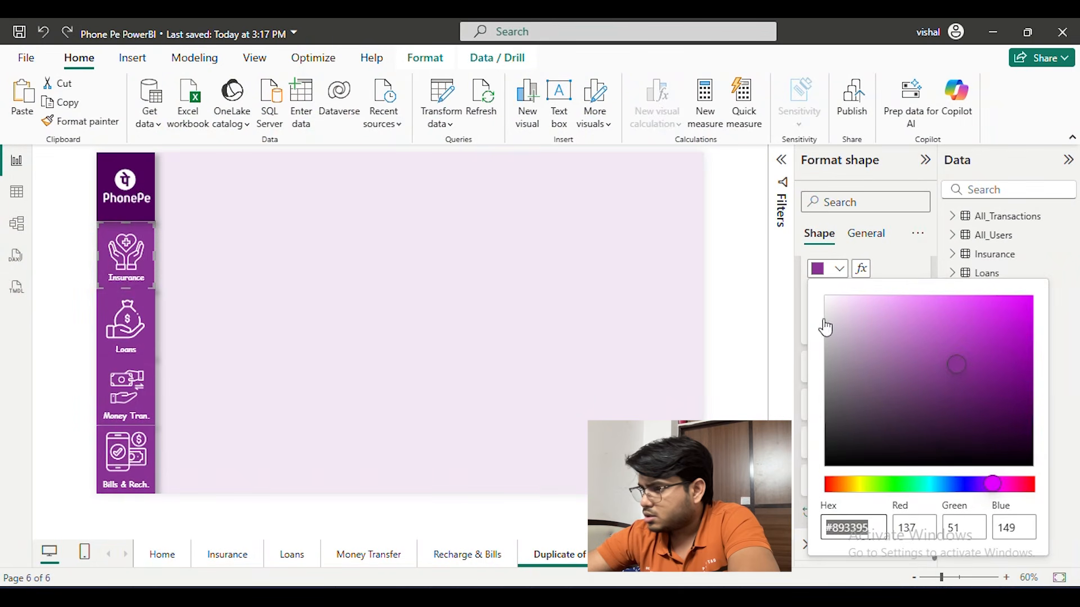
{"action": "left_click", "coordinate": [896, 246]}
{"action": "left_click", "coordinate": [148, 158]}
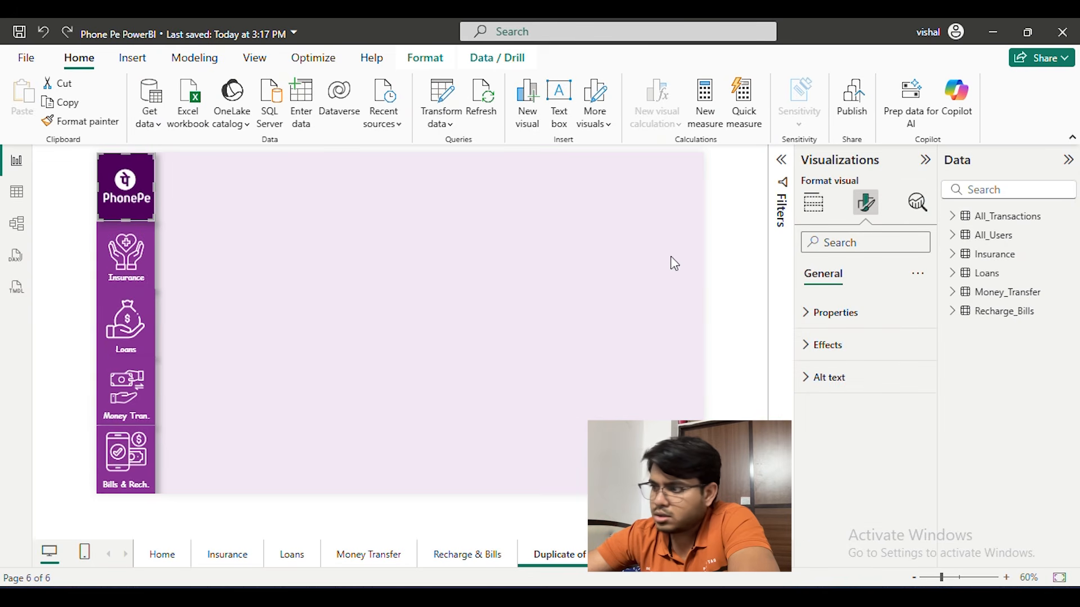
{"action": "left_click", "coordinate": [111, 164]}
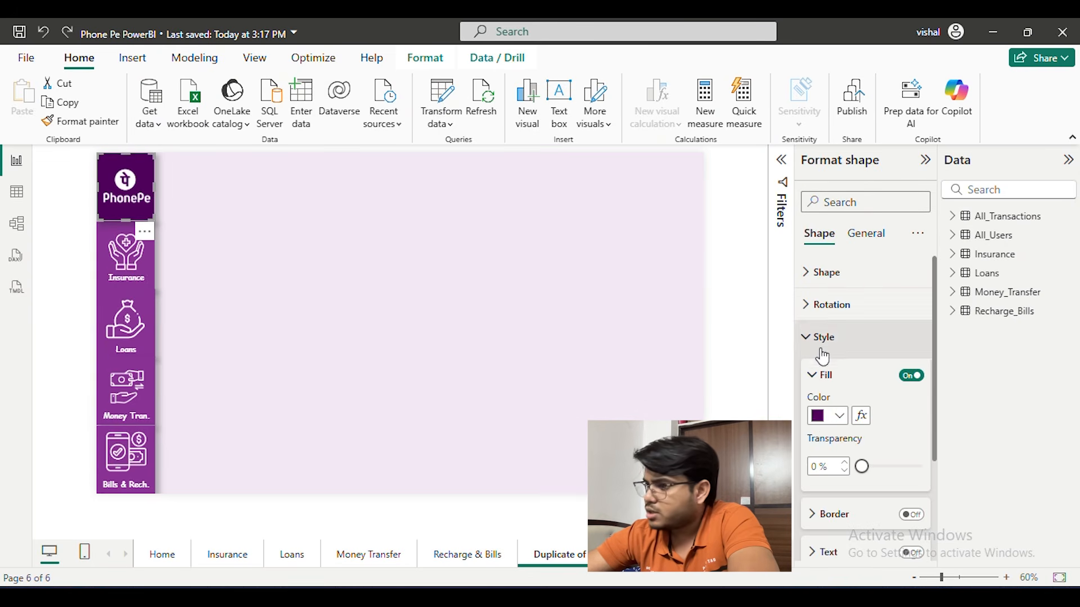
{"action": "left_click", "coordinate": [825, 419]}
{"action": "left_click", "coordinate": [841, 387]}
{"action": "key", "text": "ctrl+c"}
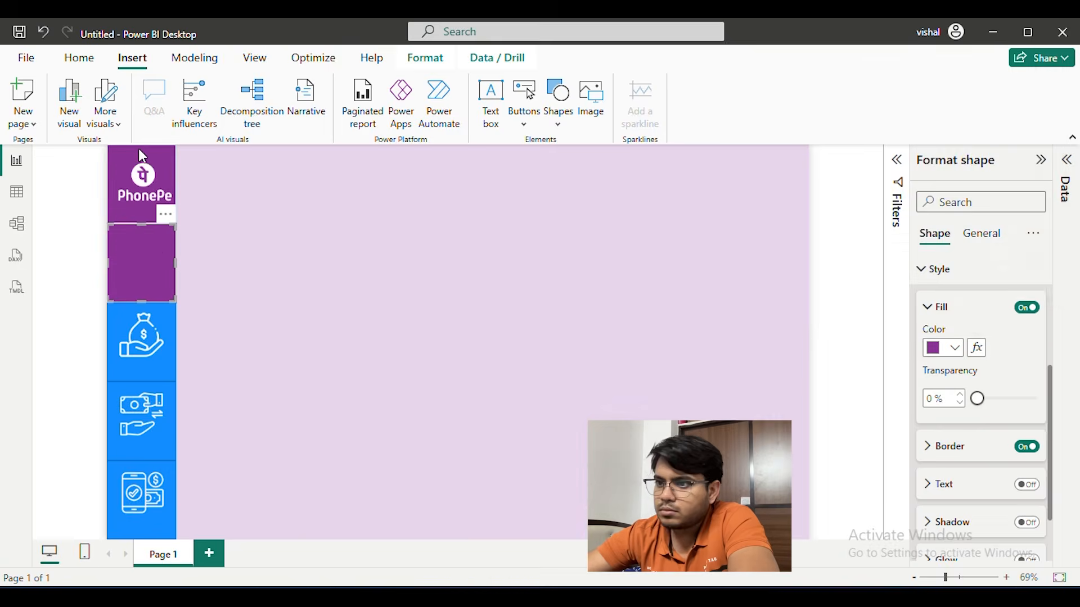
In the untitled report, set the fill colour of the PhonePe logo rectangle to the copied #50005C
{"action": "left_click", "coordinate": [954, 347]}
{"action": "left_click", "coordinate": [895, 311]}
{"action": "double_click", "coordinate": [883, 301]}
{"action": "key", "text": "ctrl+v"}
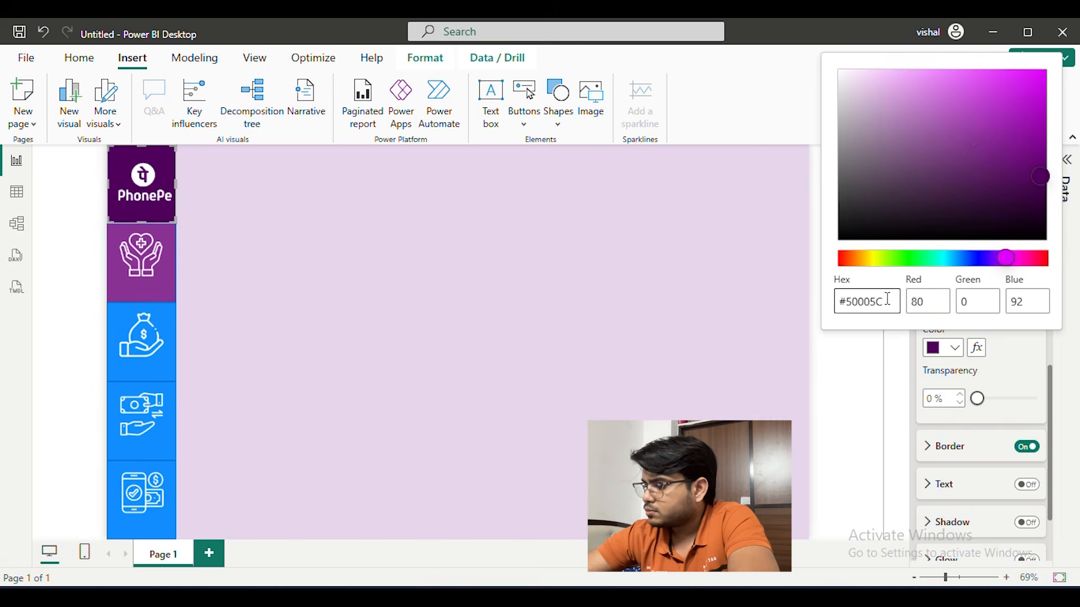
{"action": "left_click", "coordinate": [851, 404]}
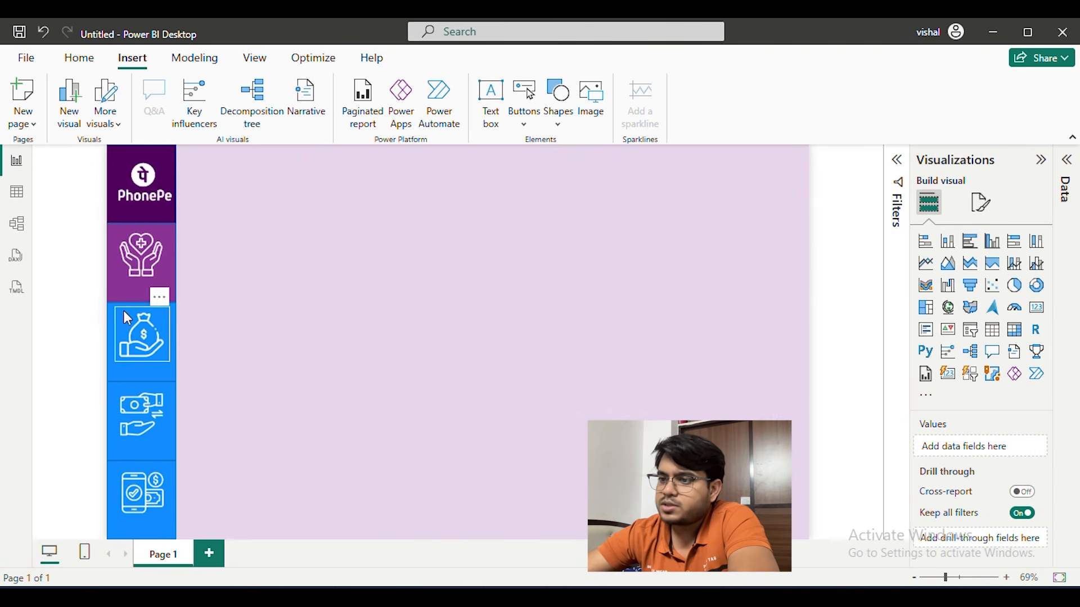
{"action": "left_click", "coordinate": [170, 279]}
{"action": "left_click", "coordinate": [222, 268]}
{"action": "left_click", "coordinate": [171, 291]}
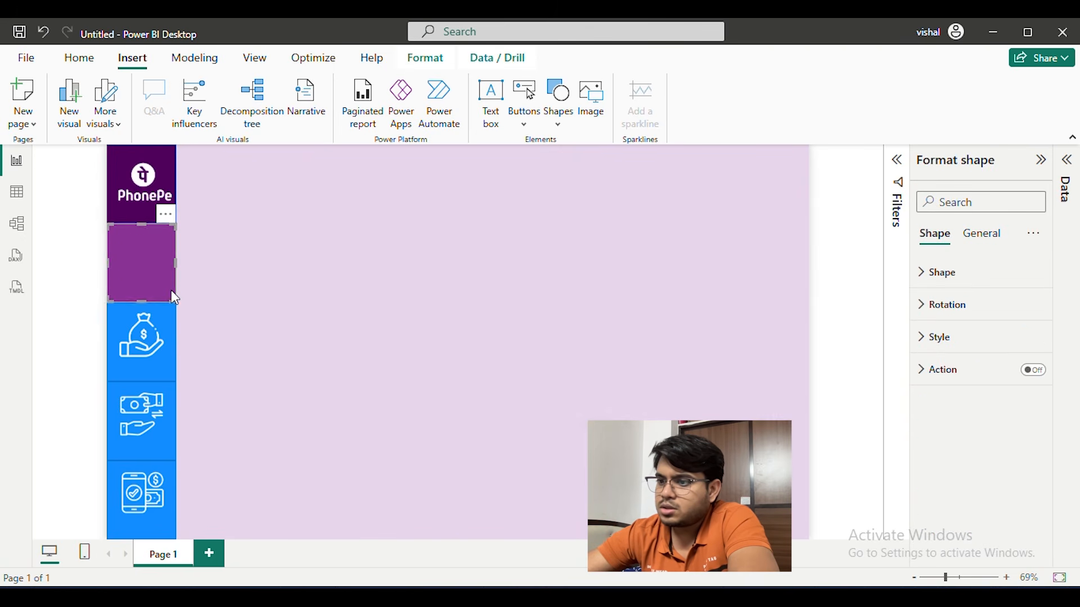
{"action": "left_click", "coordinate": [981, 235]}
{"action": "left_click", "coordinate": [934, 235]}
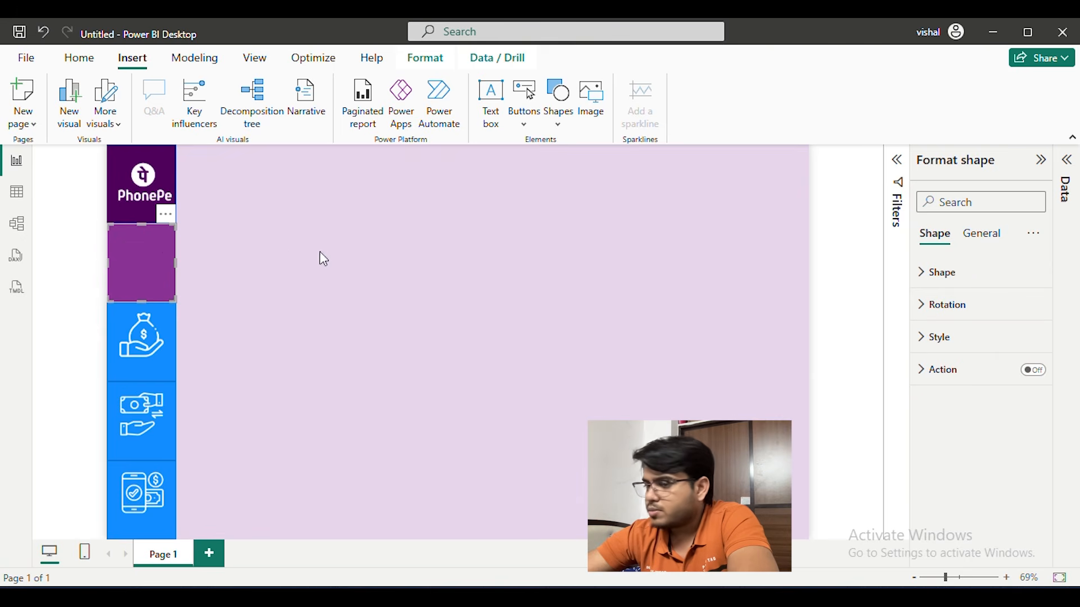
Fill the Loans icon's rectangle with the recently used purple that matches the Insurance rectangle
{"action": "left_click", "coordinate": [157, 372]}
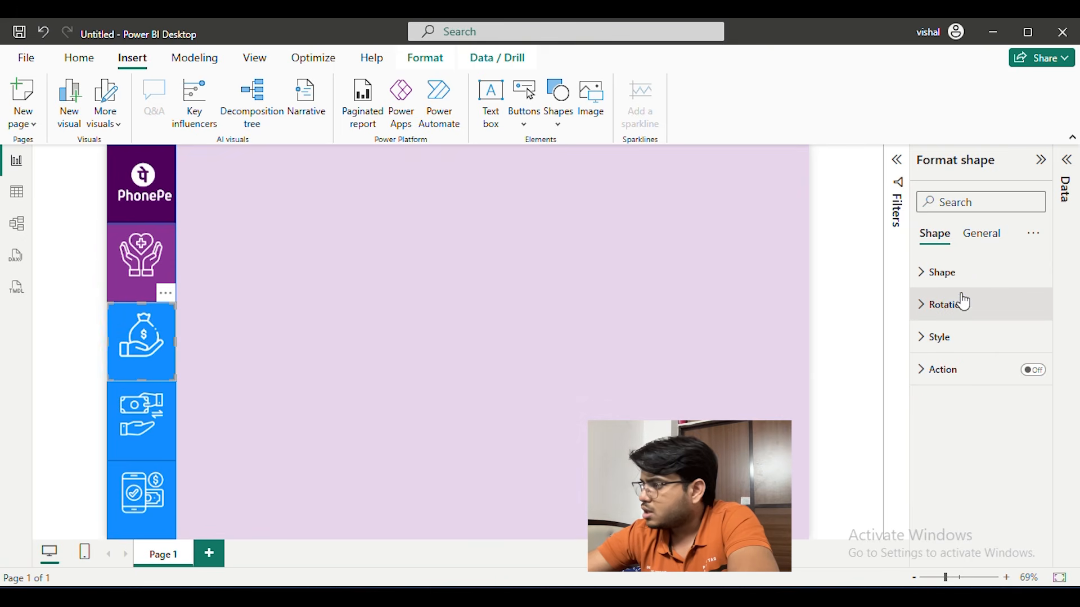
{"action": "left_click", "coordinate": [975, 342]}
{"action": "scroll", "coordinate": [956, 343], "scroll_direction": "down", "scroll_amount": 2}
{"action": "left_click", "coordinate": [935, 338]}
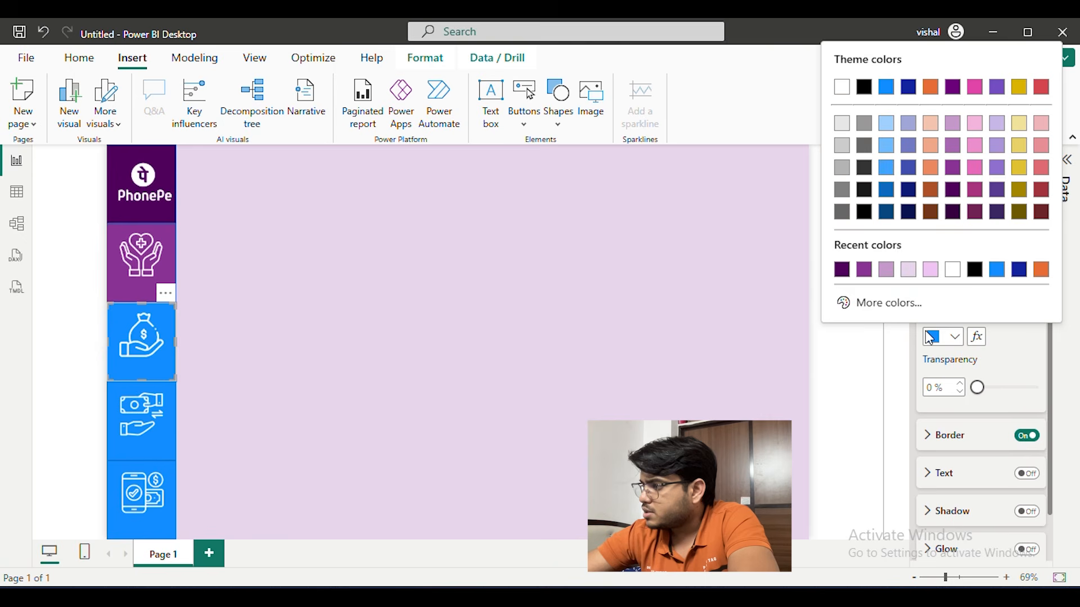
{"action": "left_click", "coordinate": [886, 270]}
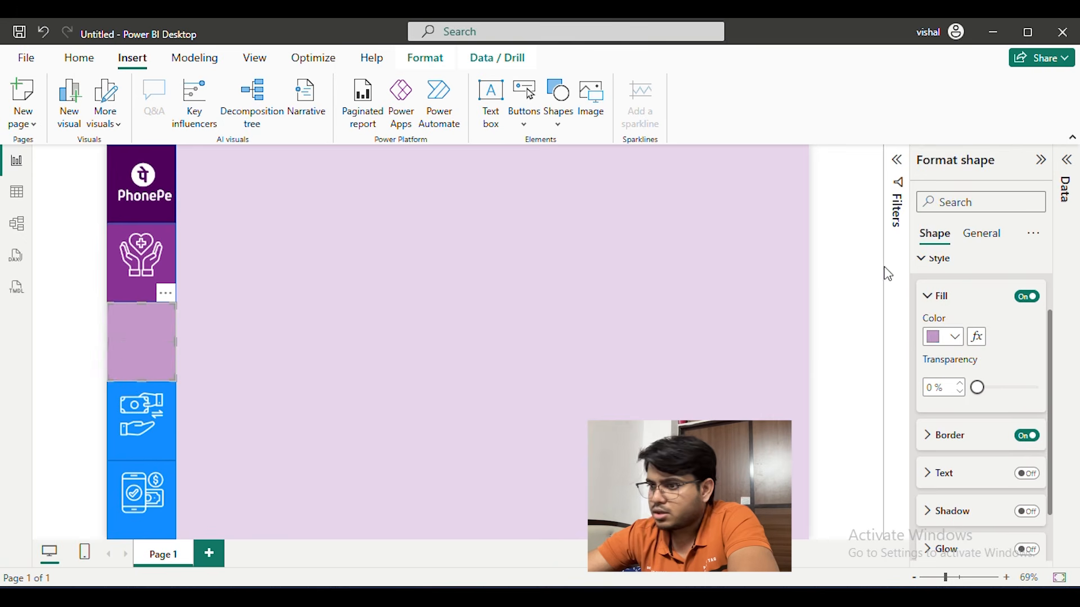
{"action": "left_click", "coordinate": [935, 341]}
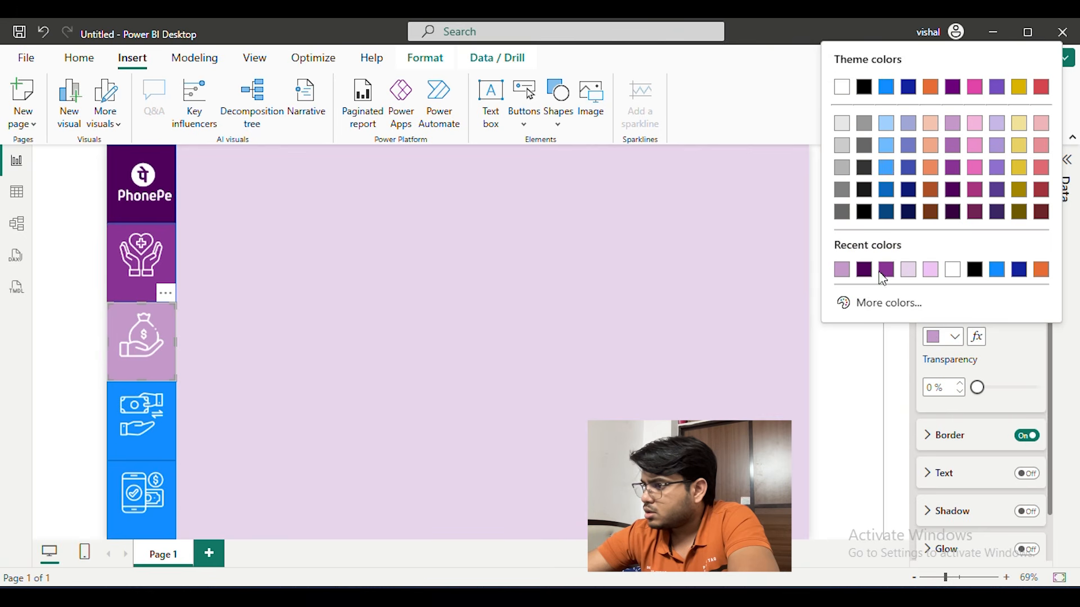
{"action": "left_click", "coordinate": [886, 271]}
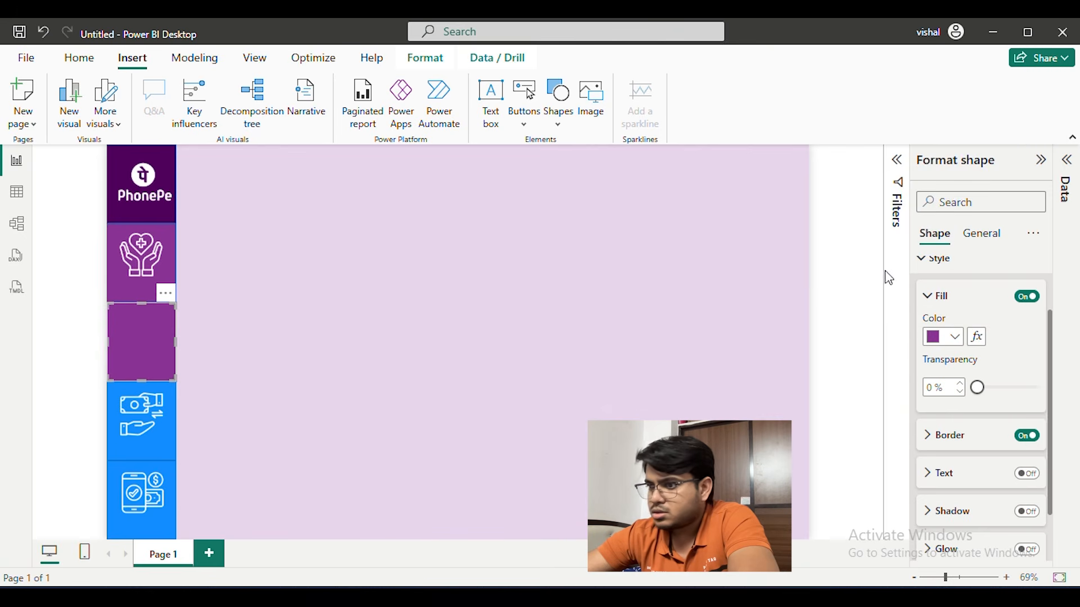
Apply the same recent purple fill to the money transfer and Recharge & Bills rectangles
{"action": "left_click", "coordinate": [160, 451]}
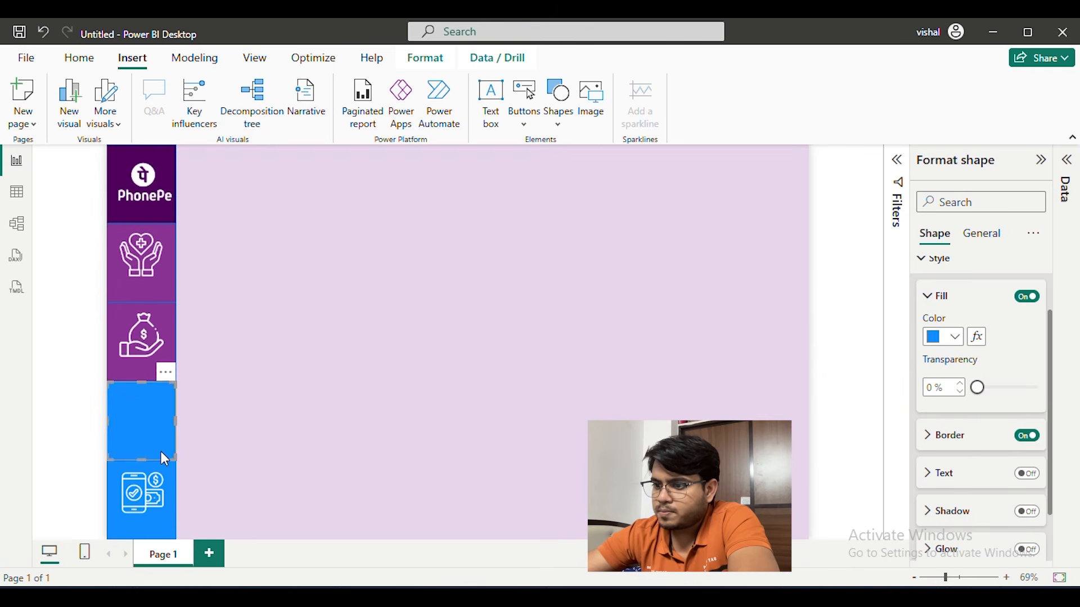
{"action": "left_click", "coordinate": [950, 337]}
{"action": "left_click", "coordinate": [842, 271]}
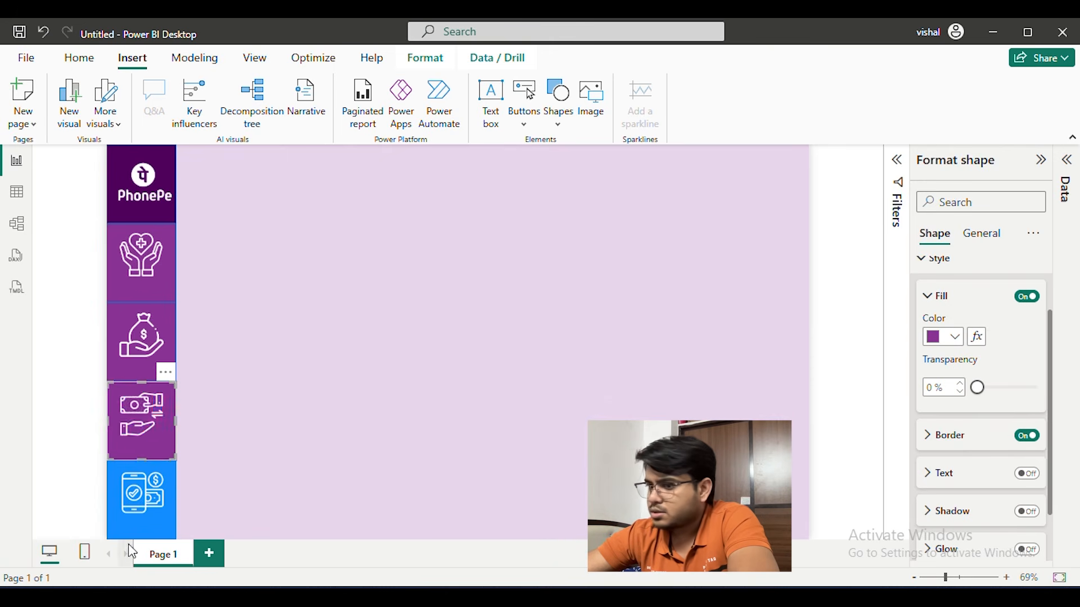
{"action": "left_click", "coordinate": [161, 531]}
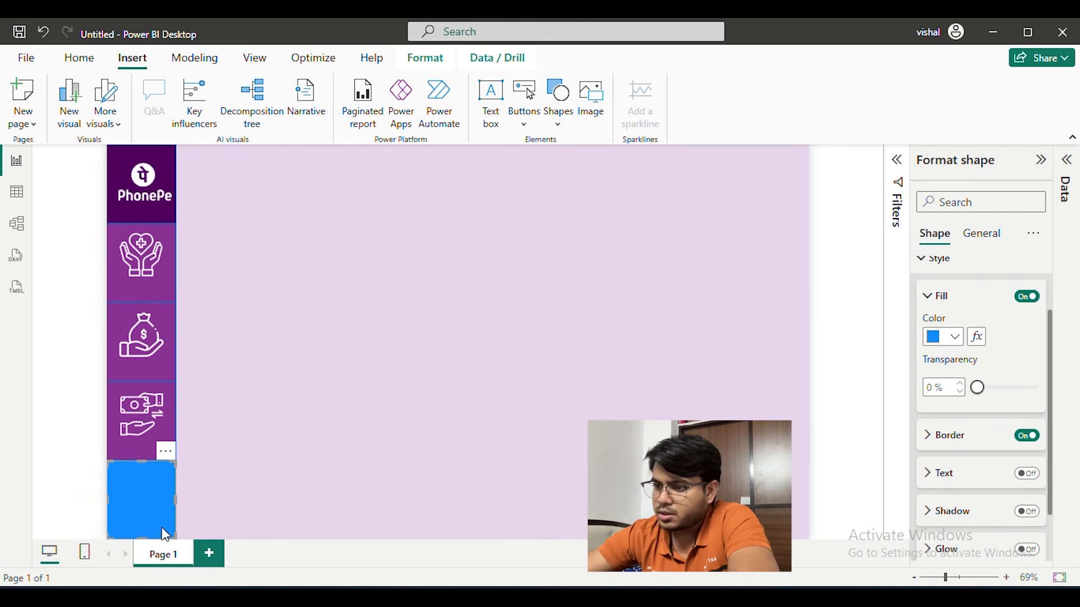
{"action": "left_click", "coordinate": [929, 340]}
{"action": "left_click", "coordinate": [842, 270]}
{"action": "left_click", "coordinate": [357, 263]}
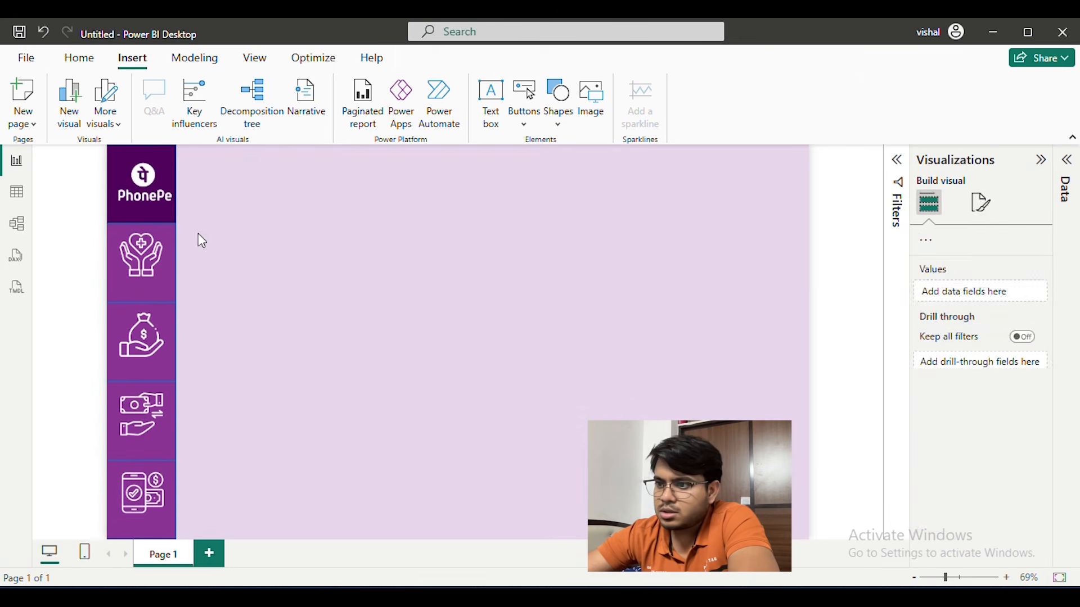
Turn off the border of the rectangle behind the Insurance icon in the shape's style settings
{"action": "left_click", "coordinate": [158, 228]}
{"action": "left_click", "coordinate": [204, 241]}
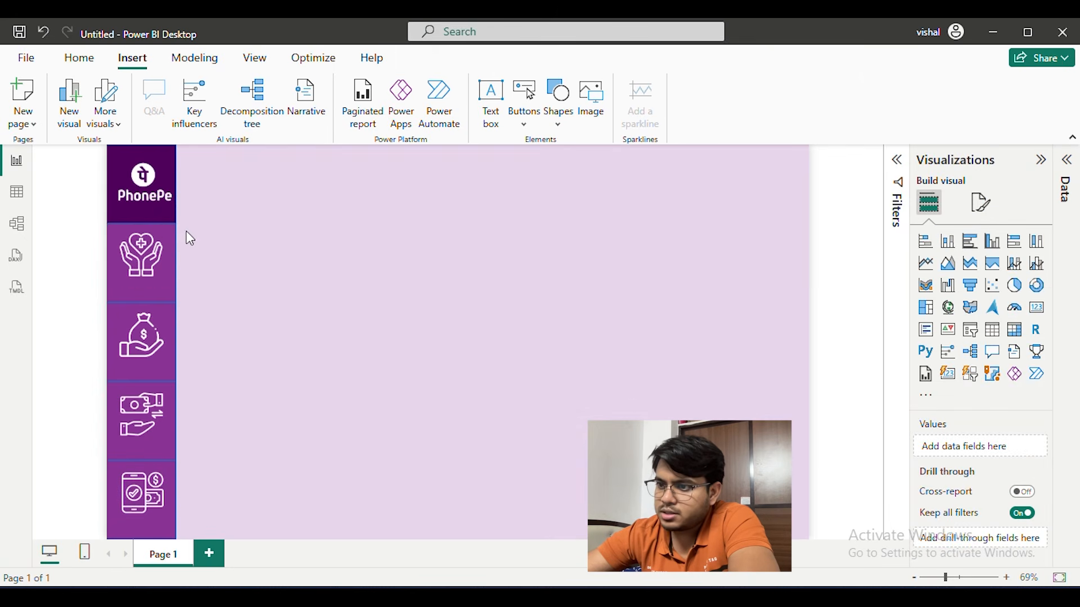
{"action": "left_click", "coordinate": [171, 294]}
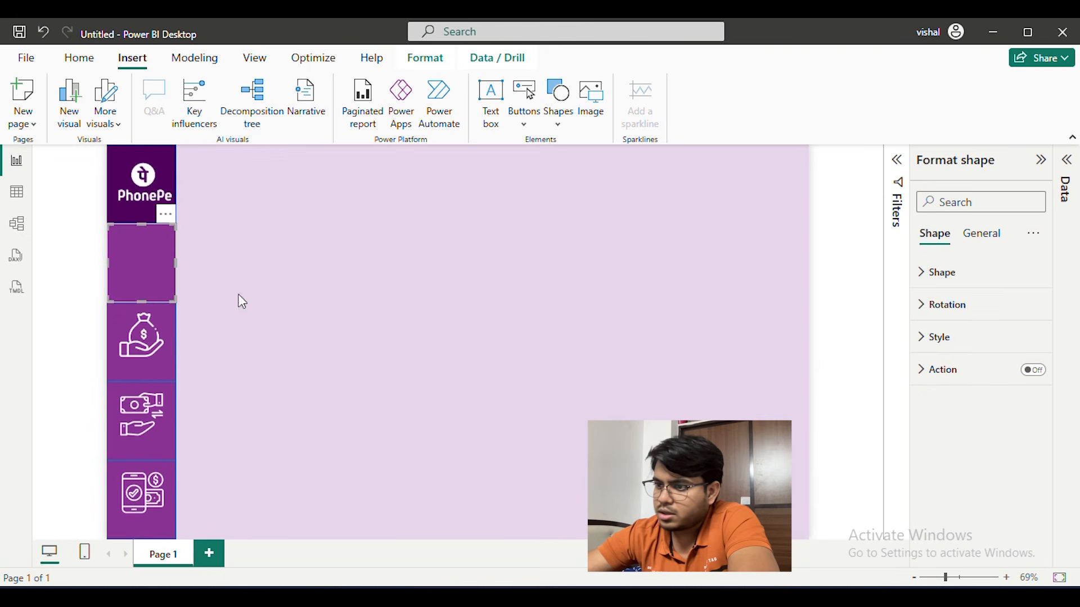
{"action": "left_click", "coordinate": [974, 274]}
{"action": "left_click", "coordinate": [963, 450]}
{"action": "scroll", "coordinate": [964, 442], "scroll_direction": "down", "scroll_amount": 3}
{"action": "left_click", "coordinate": [960, 514]}
{"action": "scroll", "coordinate": [961, 515], "scroll_direction": "down", "scroll_amount": 5}
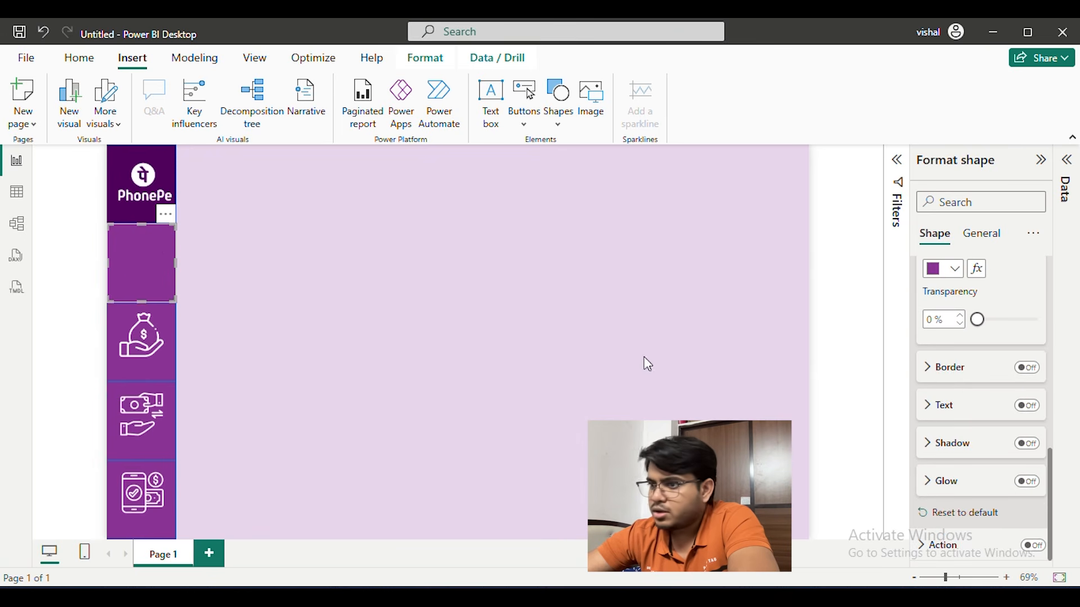
{"action": "left_click", "coordinate": [551, 344]}
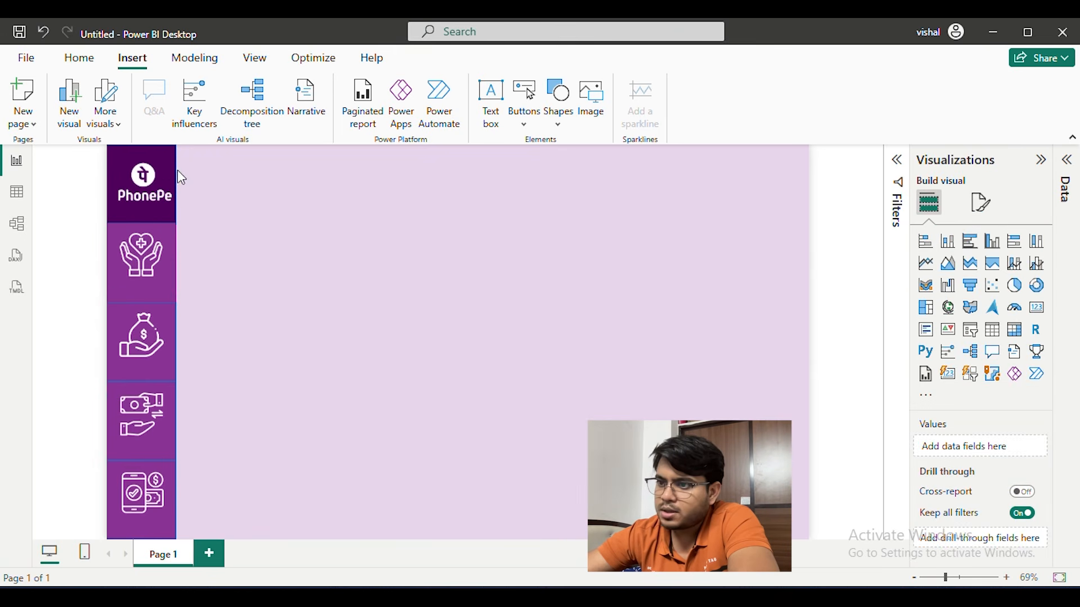
Turn off the border of the PhonePe logo rectangle
{"action": "left_click", "coordinate": [167, 148]}
{"action": "left_click", "coordinate": [958, 336]}
{"action": "left_click", "coordinate": [1027, 504]}
{"action": "left_click", "coordinate": [506, 337]}
Turn off the borders of the Loans, money transfer and Recharge & Bills rectangles
{"action": "left_click", "coordinate": [164, 371]}
{"action": "left_click", "coordinate": [1023, 338]}
{"action": "left_click", "coordinate": [1027, 514]}
{"action": "left_click", "coordinate": [170, 436]}
{"action": "left_click", "coordinate": [1024, 515]}
{"action": "left_click", "coordinate": [170, 514]}
{"action": "left_click", "coordinate": [1029, 516]}
{"action": "left_click", "coordinate": [559, 375]}
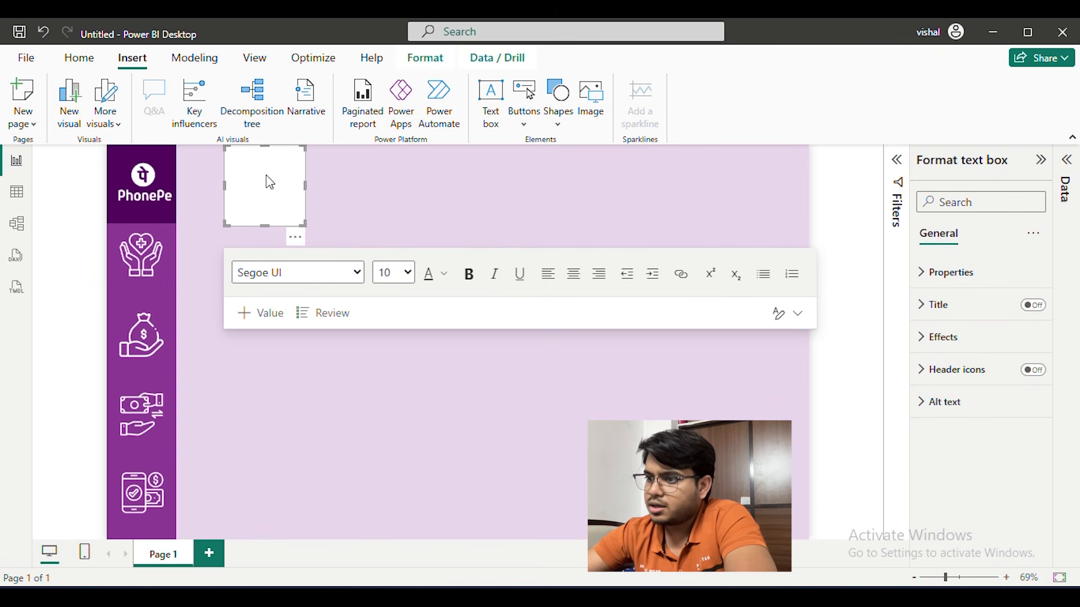
Enter the text "Insurance" in a new text box on the report page
{"action": "left_click", "coordinate": [261, 180]}
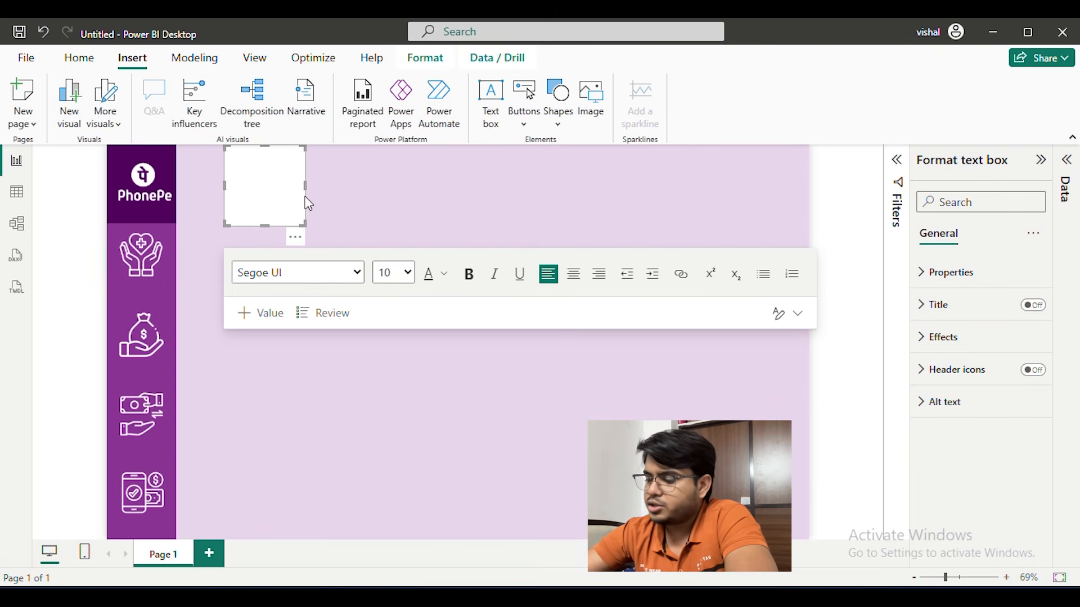
{"action": "type", "text": "Insurance"}
{"action": "key", "text": "ctrl+a"}
Format the Insurance text as bold Comic Sans MS at size 14
{"action": "left_click", "coordinate": [354, 272]}
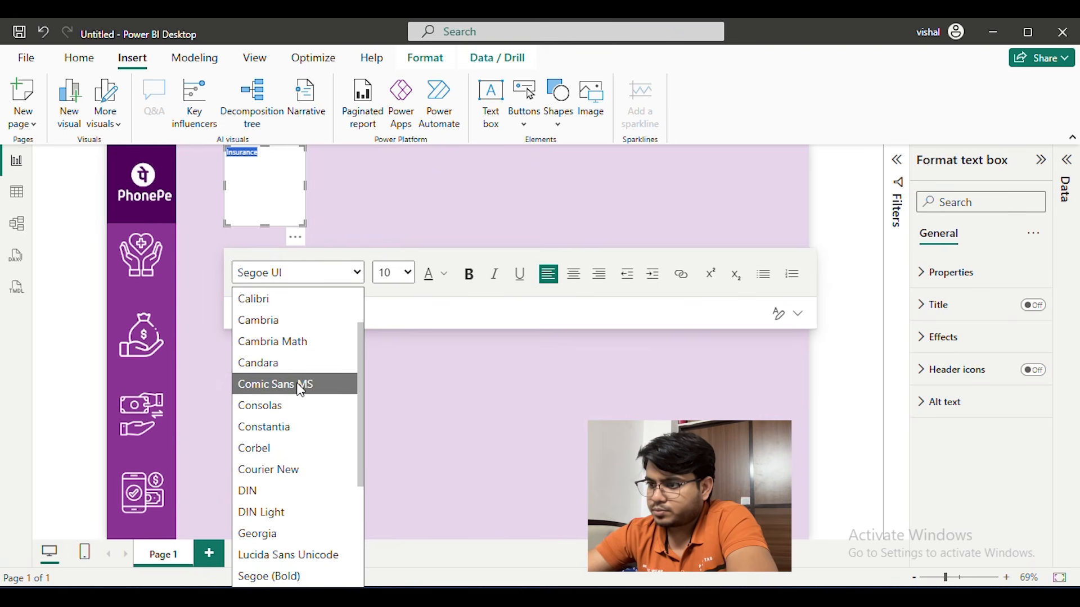
{"action": "left_click", "coordinate": [300, 385]}
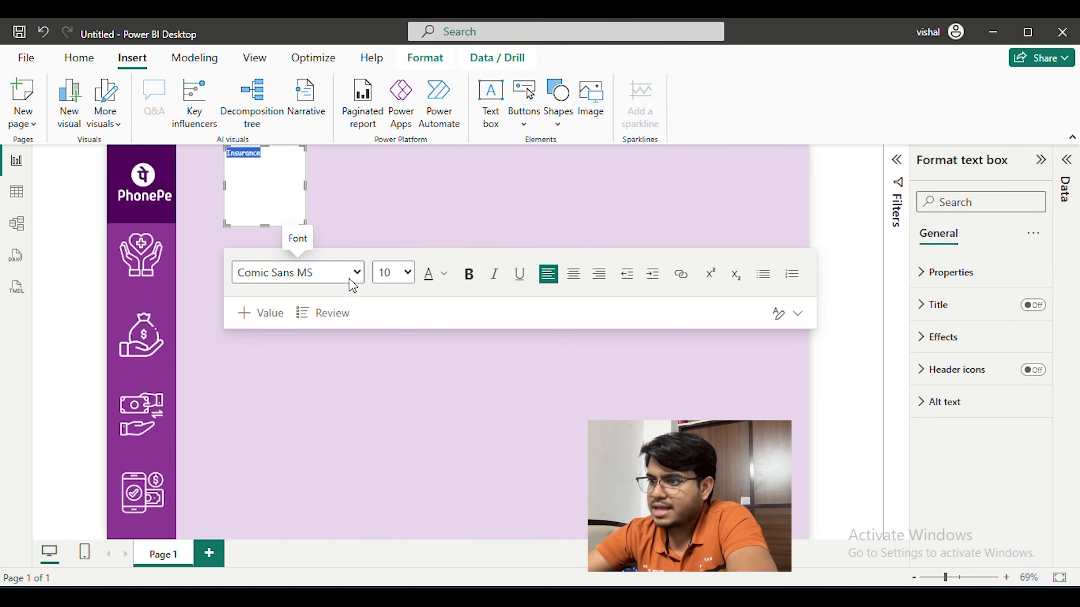
{"action": "left_click", "coordinate": [399, 280]}
{"action": "left_click", "coordinate": [401, 387]}
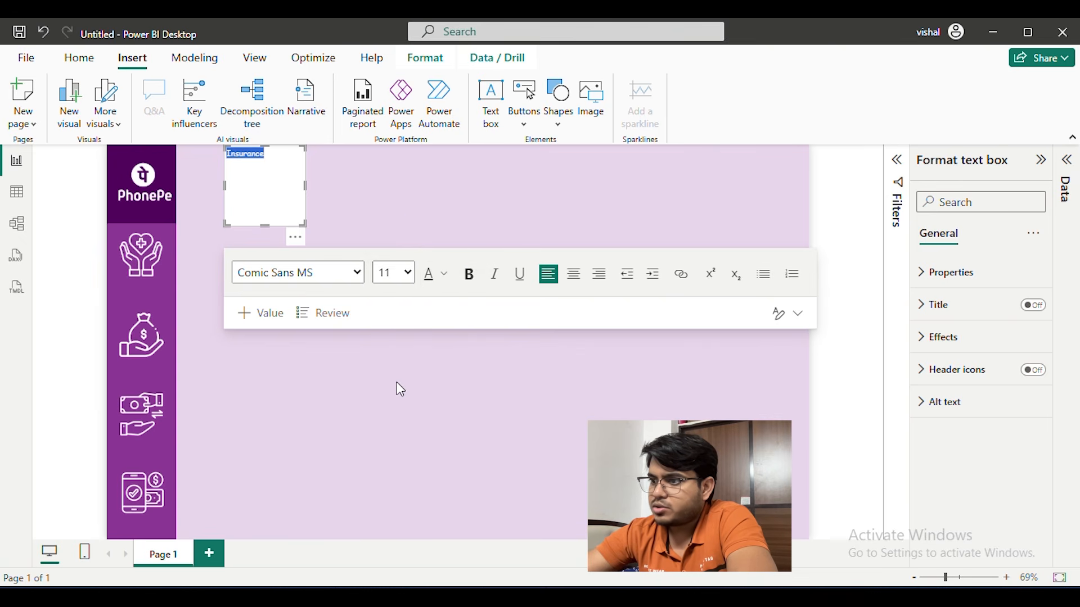
{"action": "left_click", "coordinate": [401, 273]}
{"action": "left_click", "coordinate": [399, 425]}
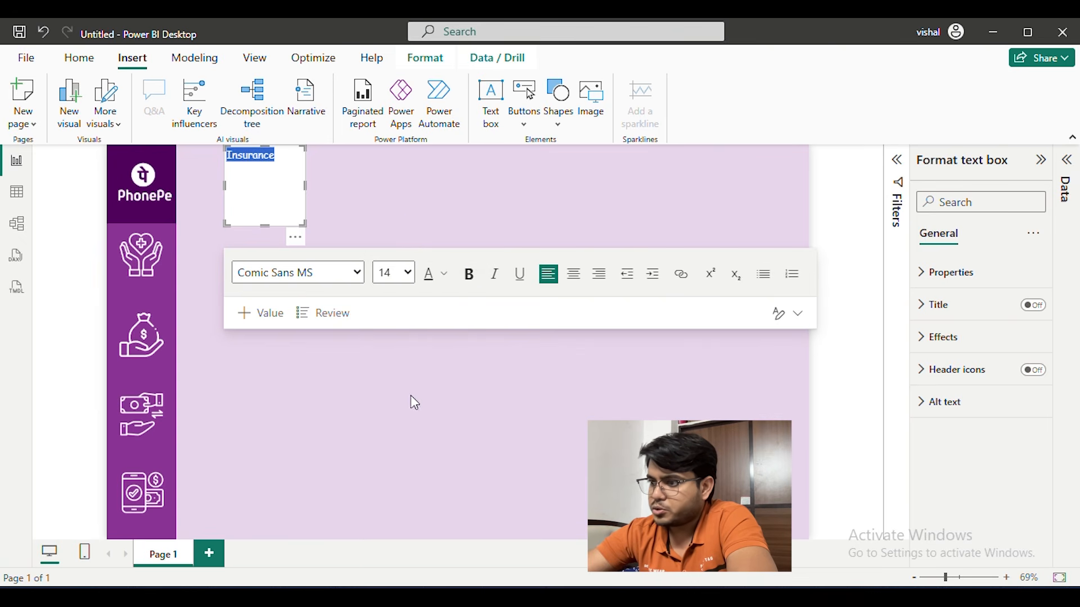
{"action": "left_click", "coordinate": [471, 281]}
{"action": "left_click", "coordinate": [433, 215]}
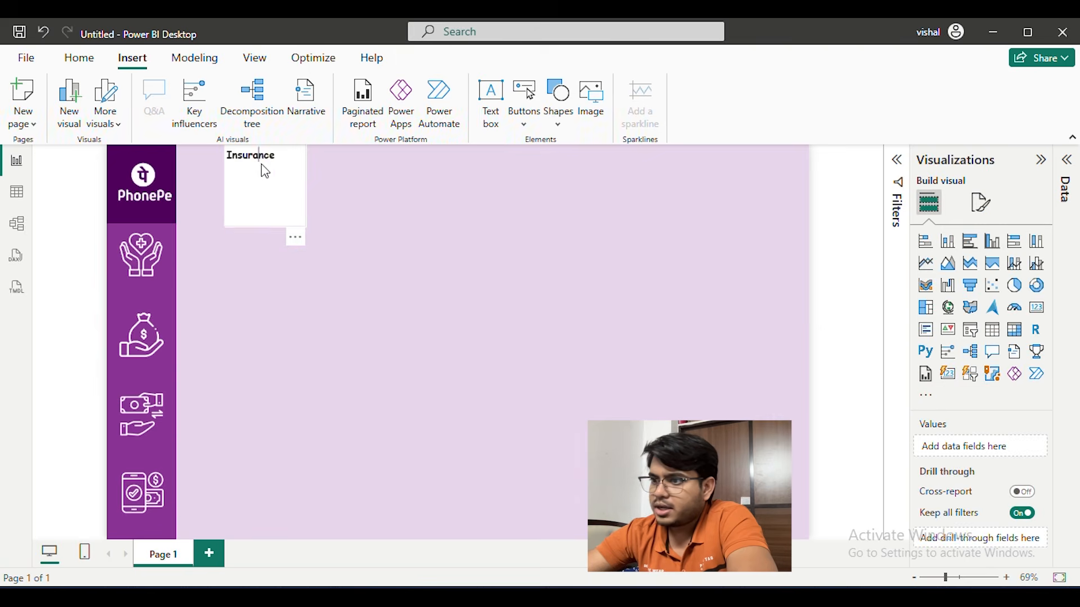
Shrink the Insurance text box to a single line of text and centre the text in it
{"action": "left_click", "coordinate": [274, 209]}
{"action": "left_click_drag", "start_coordinate": [297, 246], "coordinate": [242, 307]}
{"action": "left_click", "coordinate": [544, 220]}
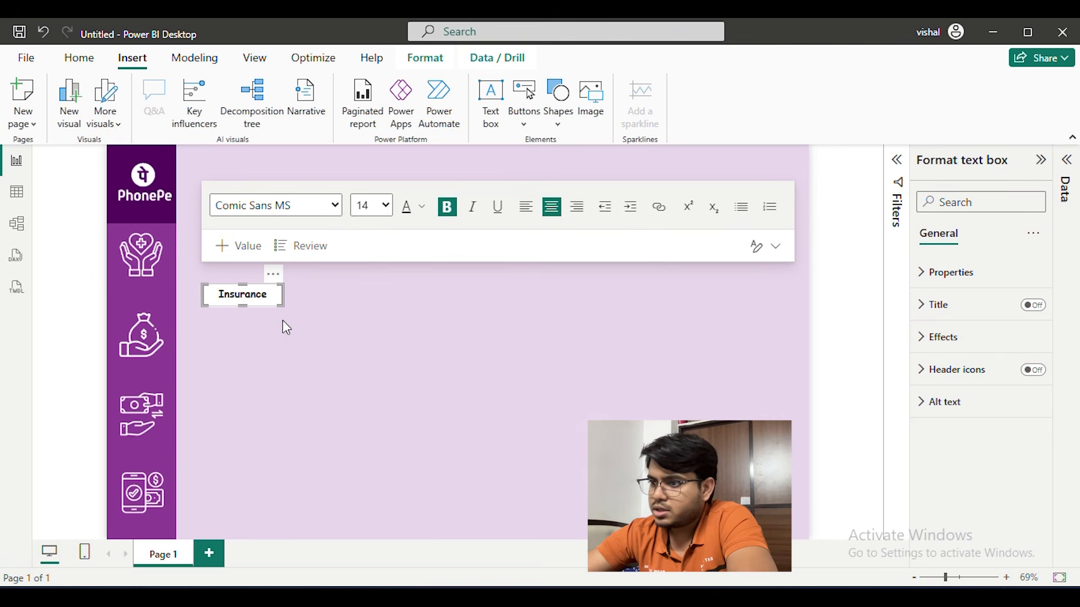
Move the Insurance text box onto the sidebar, directly beneath the Insurance icon
{"action": "left_click", "coordinate": [399, 301]}
{"action": "left_click", "coordinate": [275, 294]}
{"action": "left_click_drag", "start_coordinate": [278, 285], "coordinate": [185, 274]}
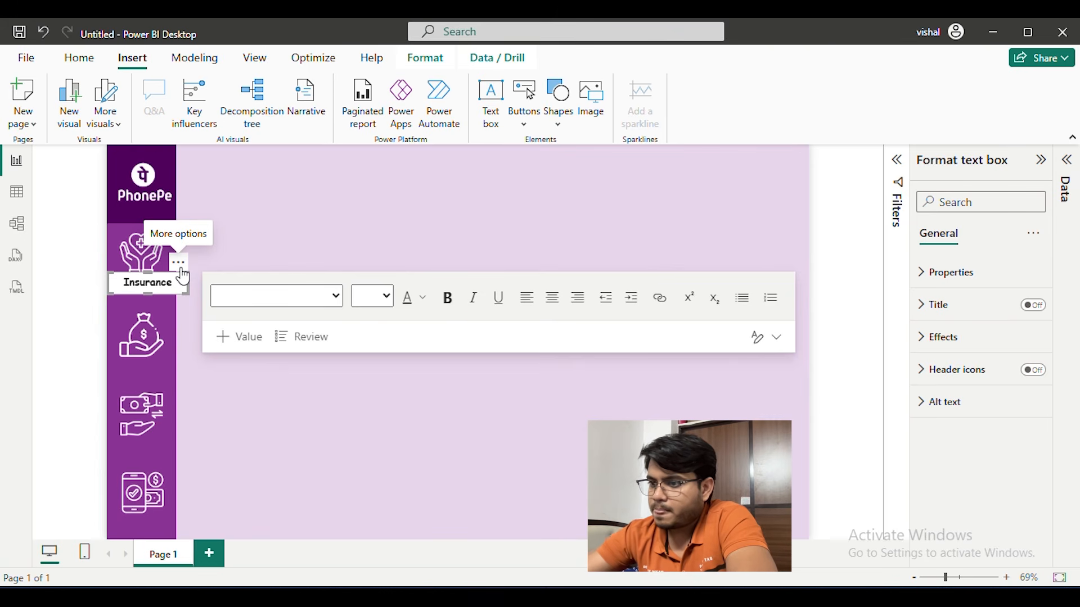
Set the Insurance label's font colour to white and turn off the text box background
{"action": "double_click", "coordinate": [151, 282]}
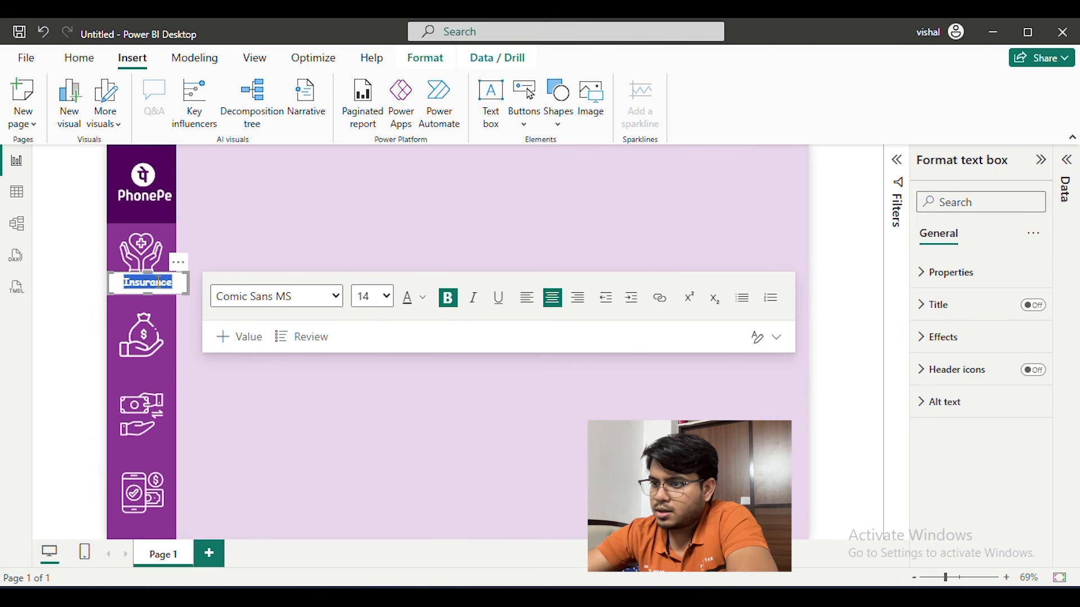
{"action": "left_click", "coordinate": [423, 300]}
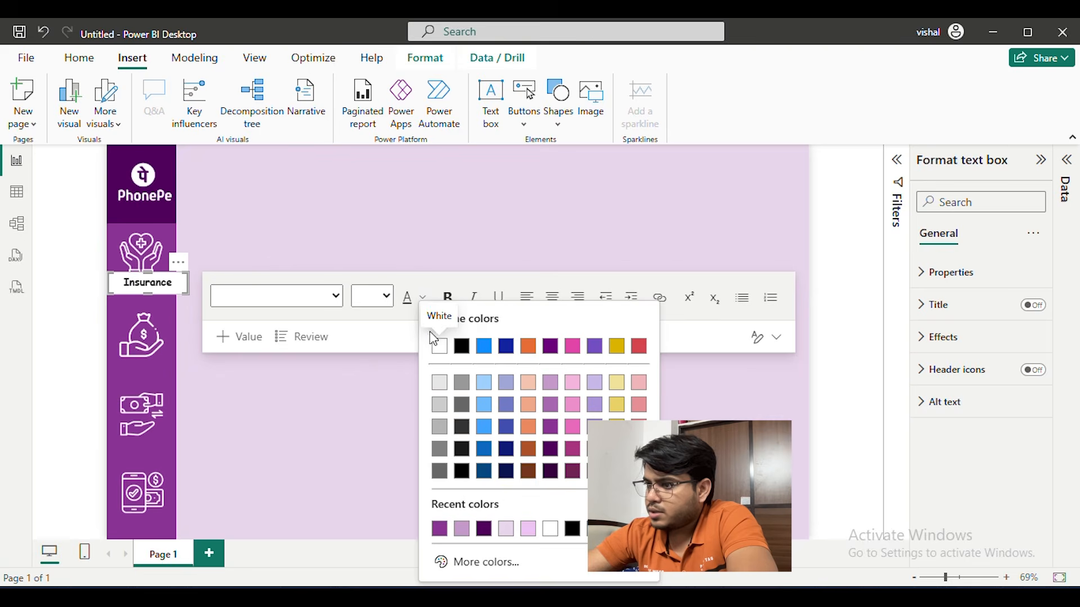
{"action": "left_click", "coordinate": [440, 347]}
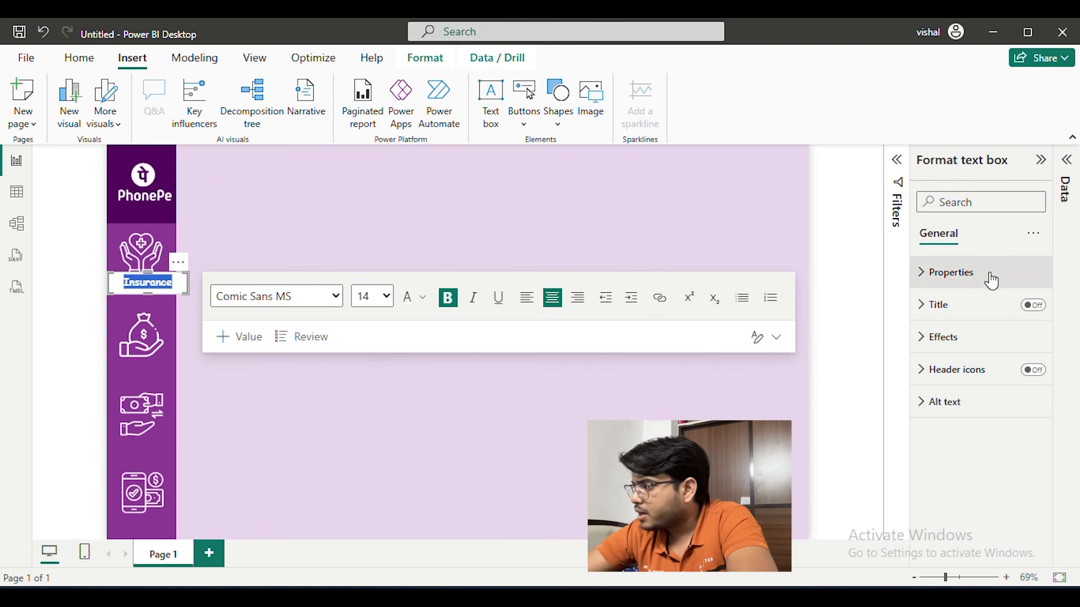
{"action": "left_click", "coordinate": [944, 340]}
{"action": "left_click", "coordinate": [1029, 376]}
{"action": "left_click", "coordinate": [475, 220]}
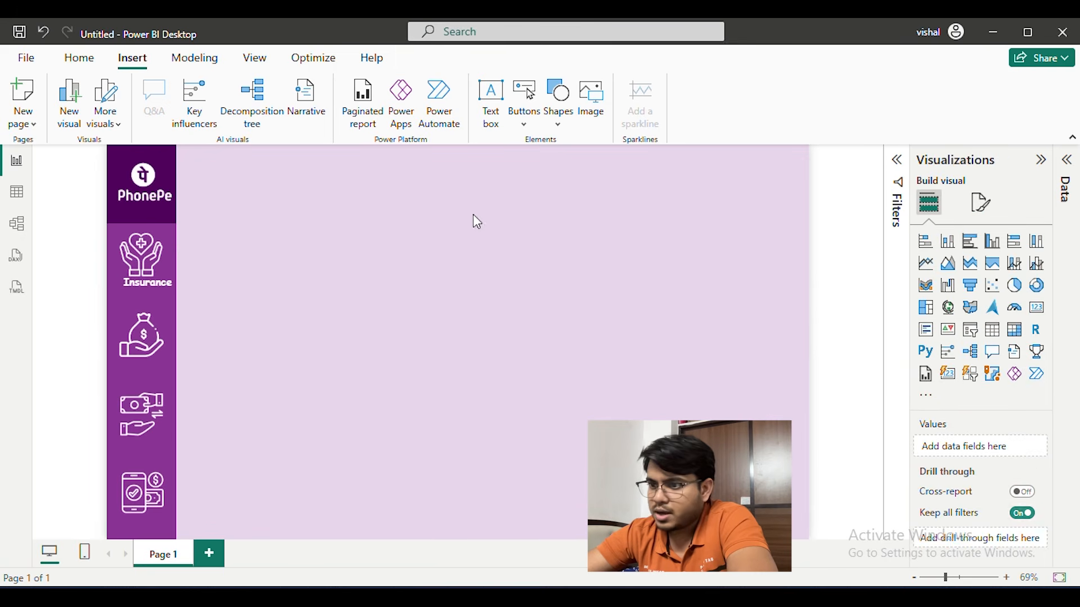
Fit the Insurance text box to the sidebar's width and nudge the PhonePe logo to the centre of its rectangle
{"action": "left_click", "coordinate": [170, 285]}
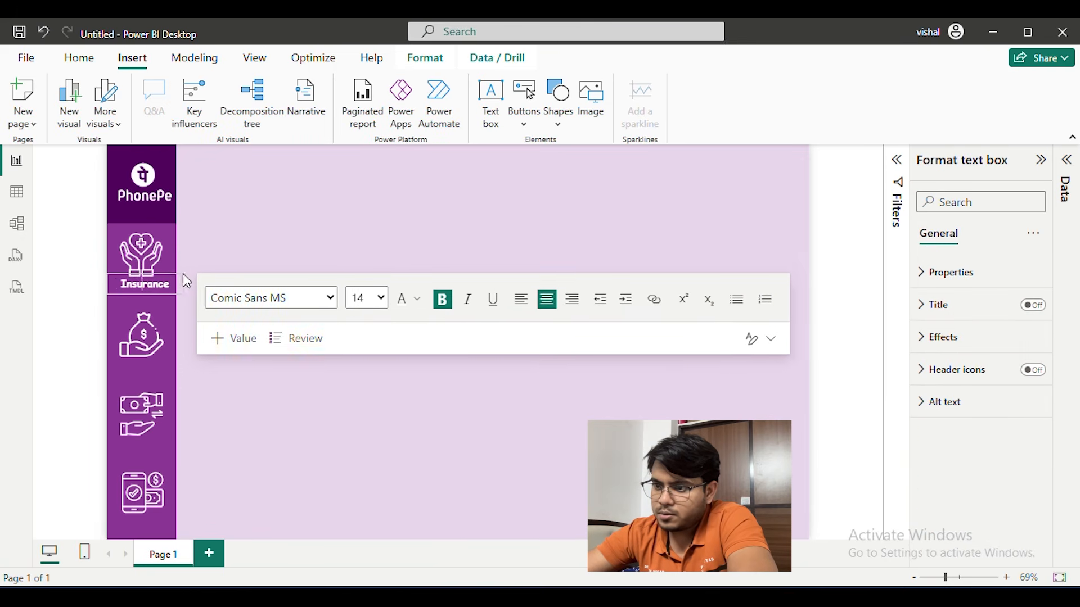
{"action": "left_click_drag", "start_coordinate": [170, 273], "coordinate": [174, 275]}
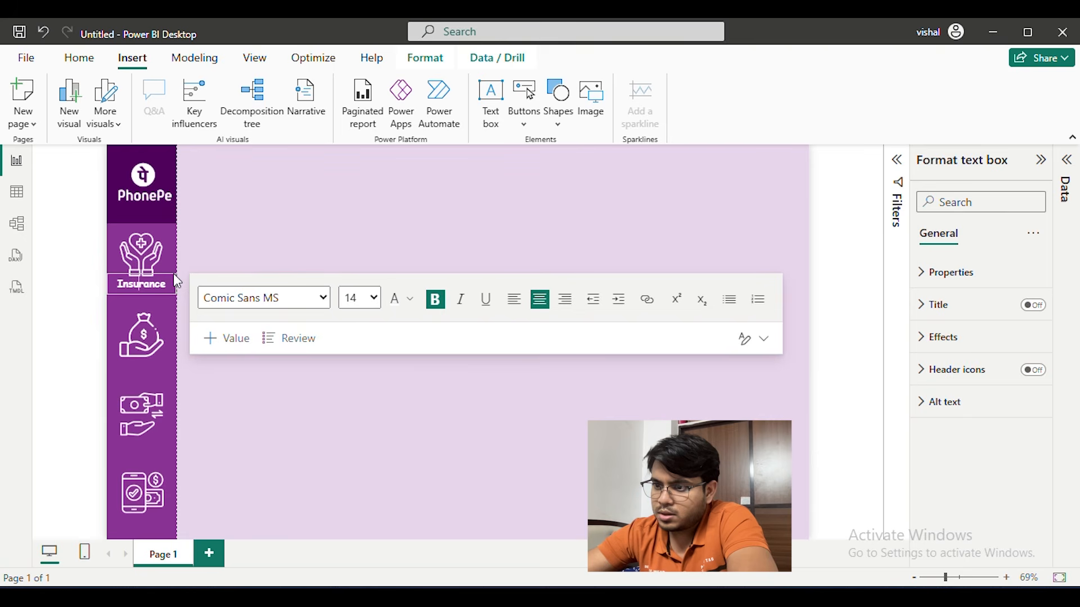
{"action": "left_click", "coordinate": [341, 223]}
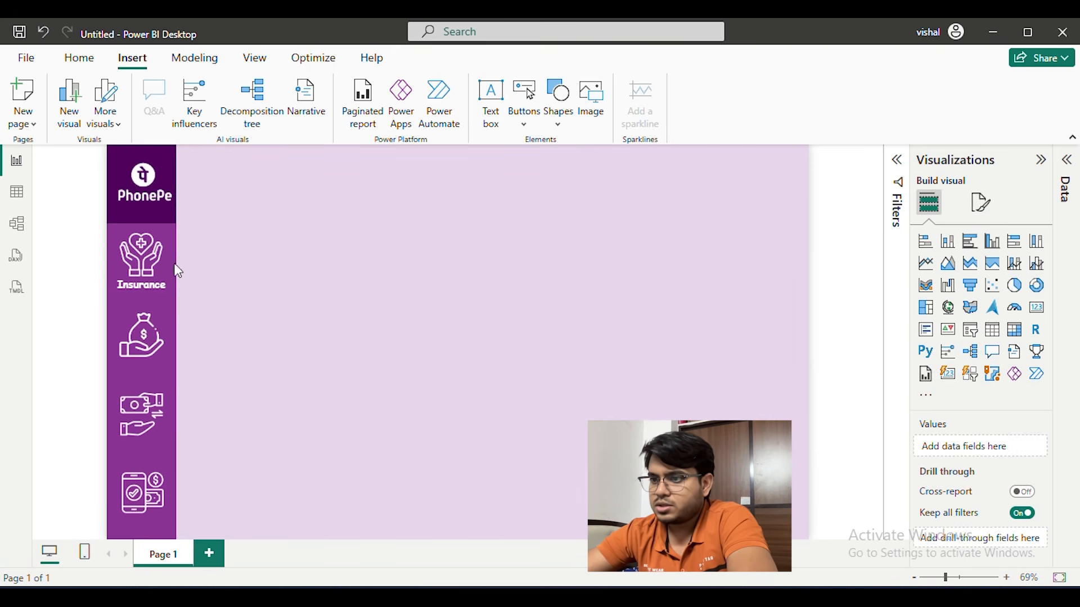
{"action": "left_click", "coordinate": [158, 174]}
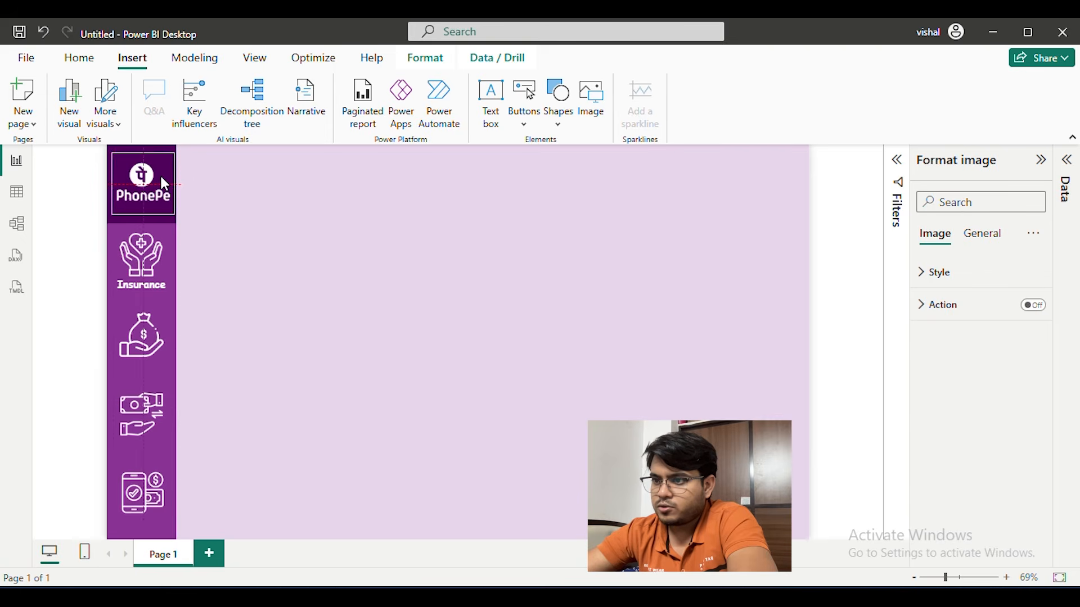
{"action": "left_click", "coordinate": [285, 222]}
Duplicate the Insurance label three times and place the copies beneath the Loans, money transfer and Recharge & Bills icons
{"action": "left_click", "coordinate": [160, 284]}
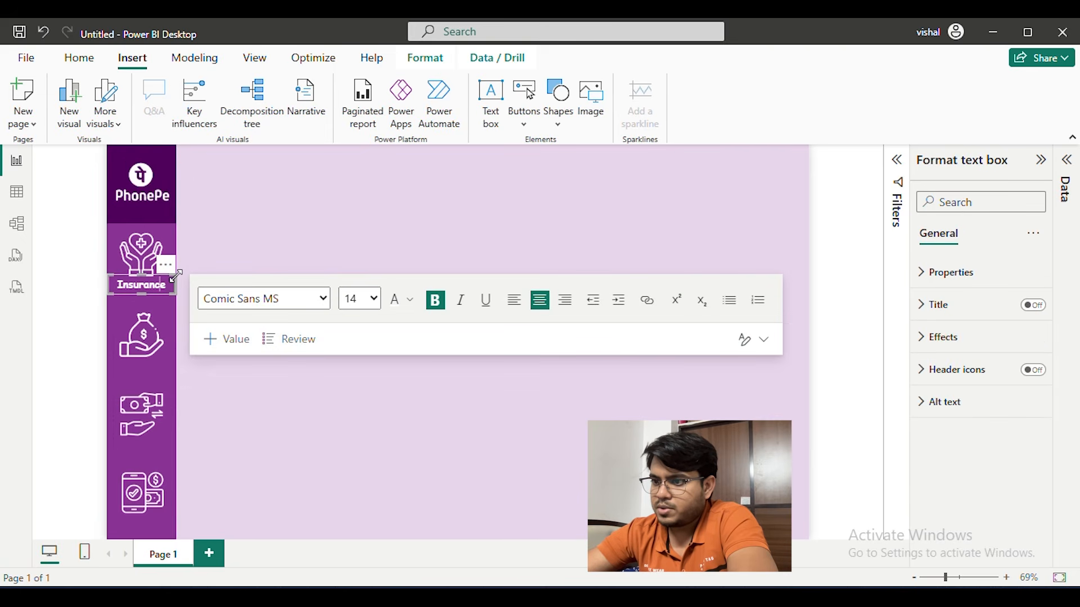
{"action": "left_click", "coordinate": [253, 259]}
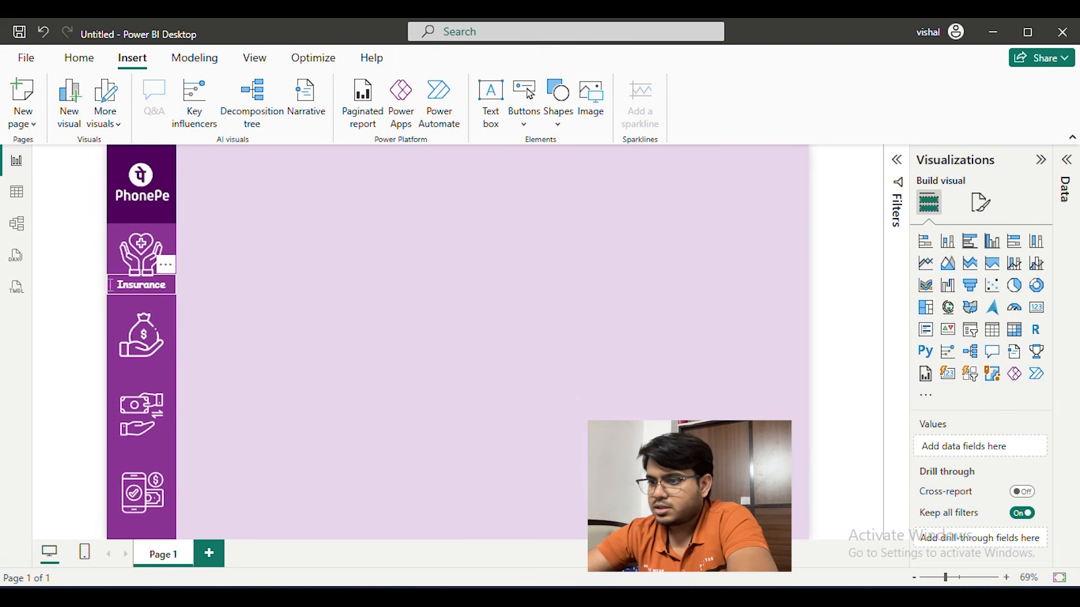
{"action": "left_click", "coordinate": [171, 296]}
{"action": "left_click_drag", "start_coordinate": [164, 271], "coordinate": [158, 515]}
{"action": "key", "text": "ctrl+c"}
{"action": "key", "text": "ctrl+v"}
{"action": "key", "text": "ctrl+c"}
{"action": "key", "text": "ctrl+v"}
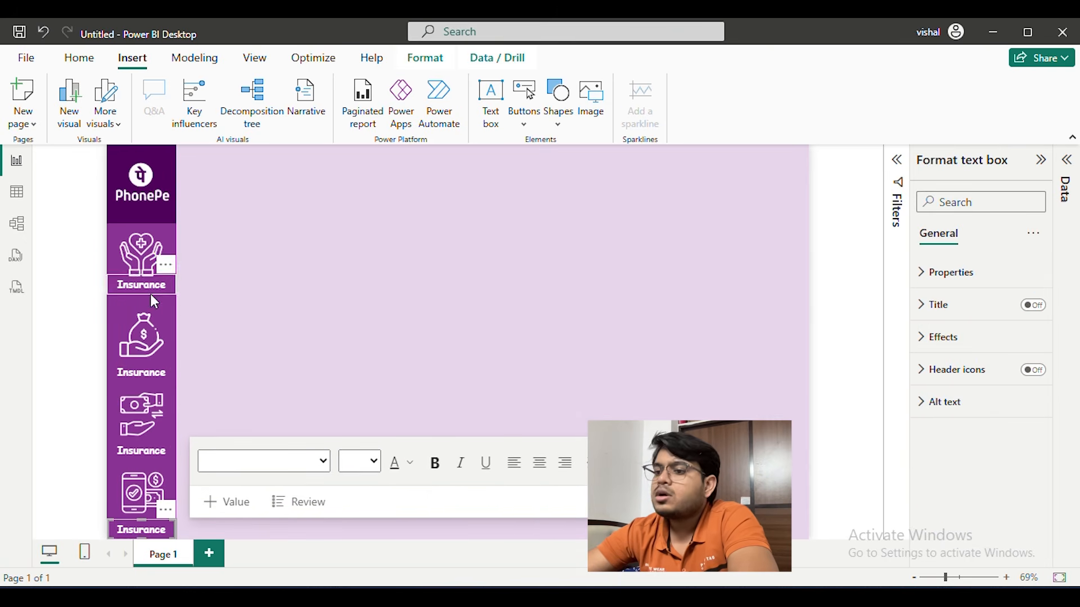
Change the label beneath the money bag icon to "Loans" and the one beneath the money transfer icon to "Money Tran."
{"action": "double_click", "coordinate": [148, 371]}
{"action": "type", "text": "Loans"}
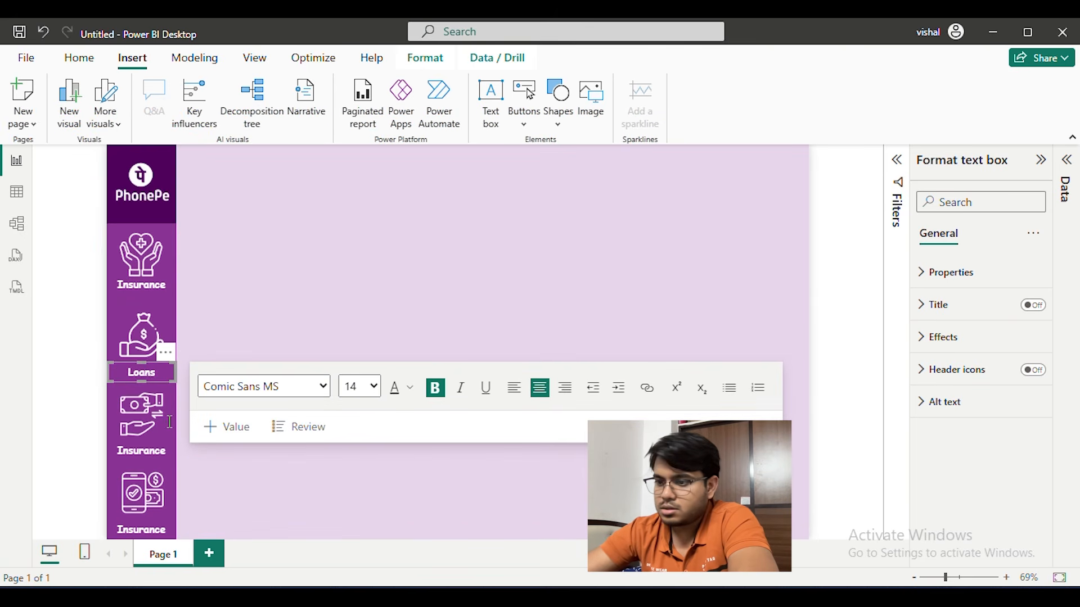
{"action": "left_click", "coordinate": [142, 448]}
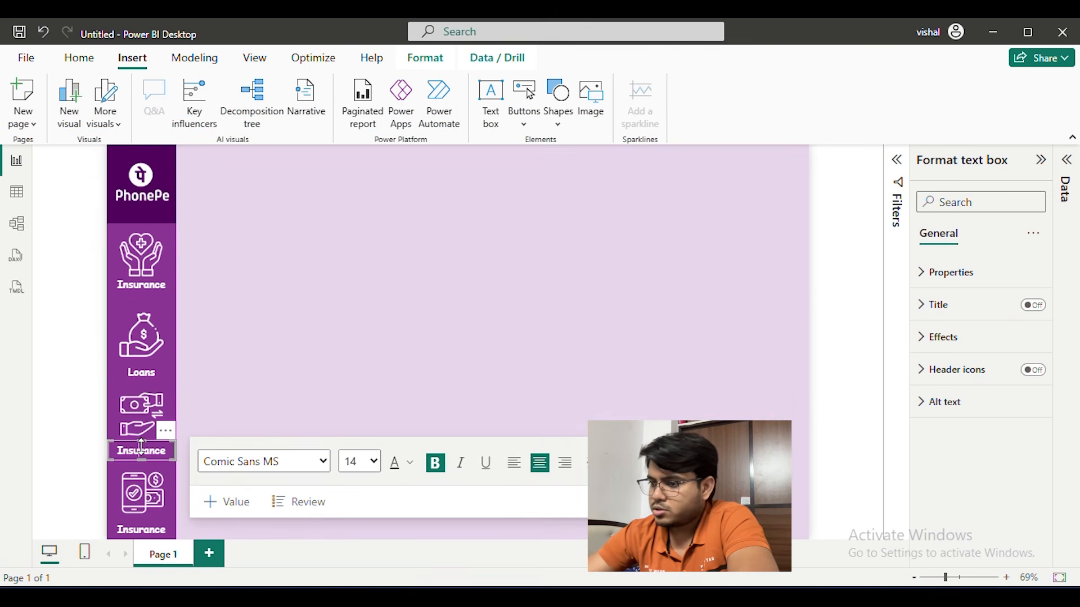
{"action": "double_click", "coordinate": [146, 451]}
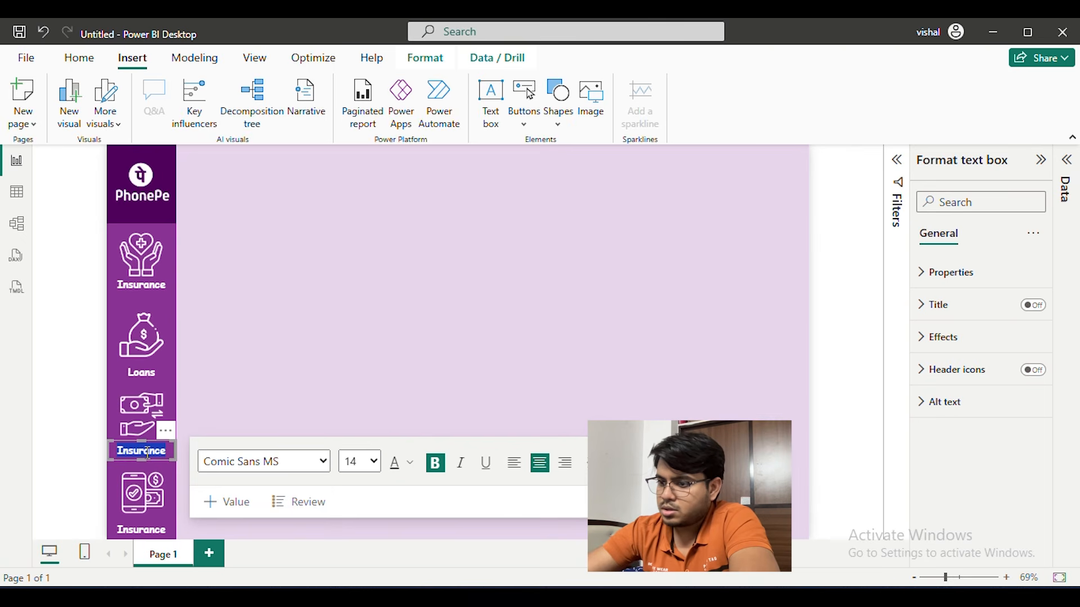
{"action": "type", "text": "Money T"}
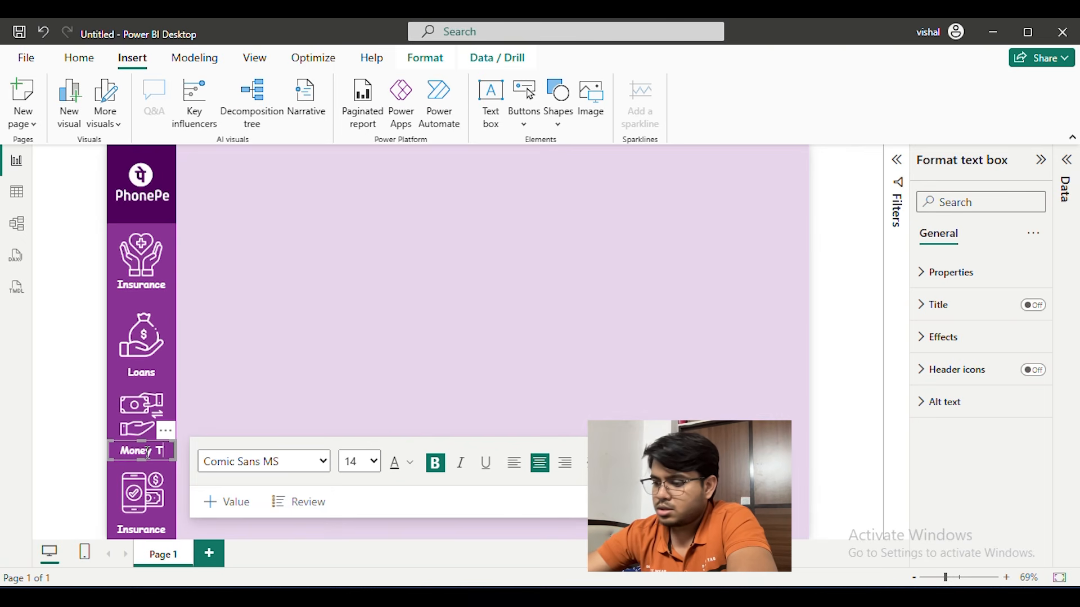
{"action": "type", "text": "ran."}
{"action": "left_click", "coordinate": [395, 243]}
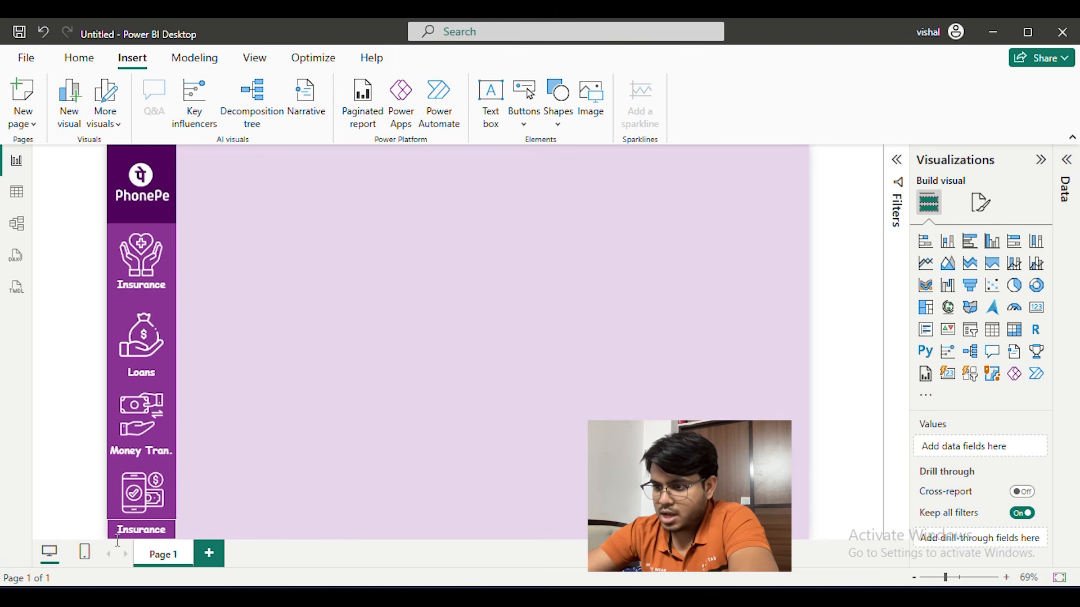
Change the label beneath the phone payment icon to "Rech & Bills"
{"action": "double_click", "coordinate": [161, 529]}
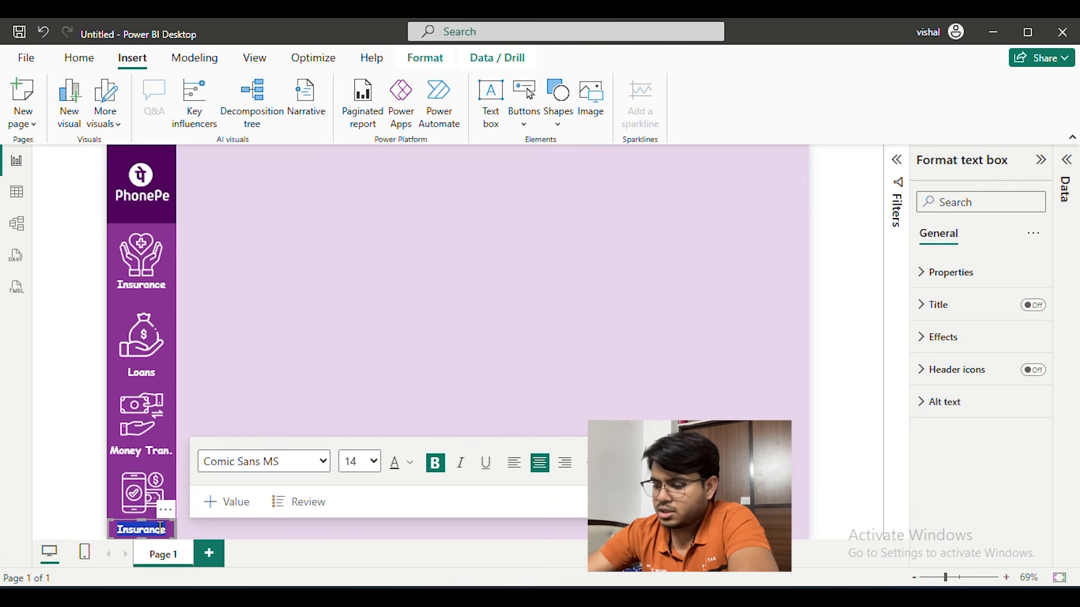
{"action": "type", "text": "Rech"}
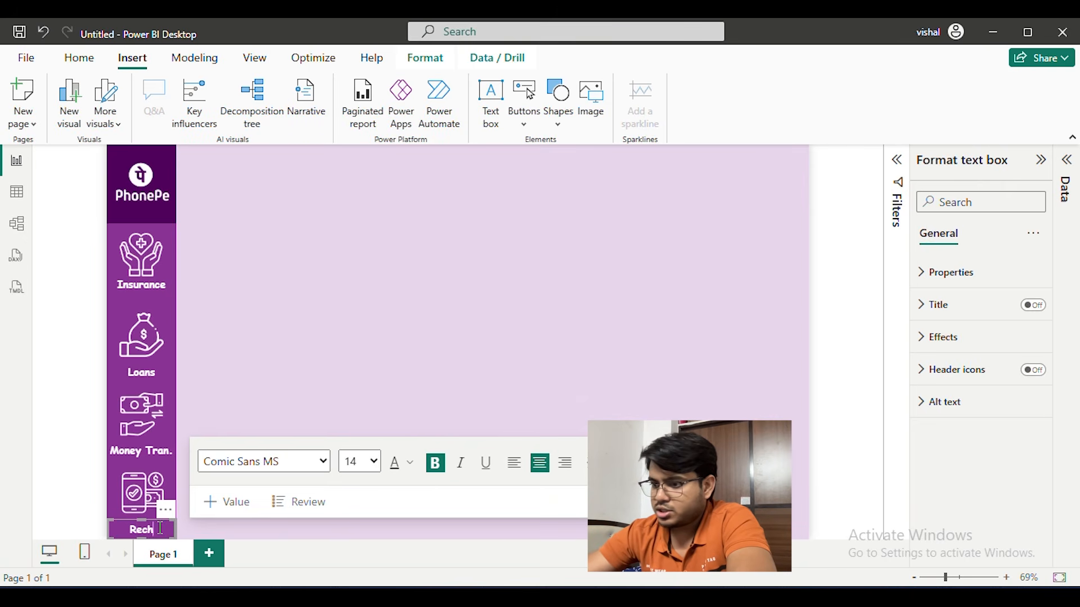
{"action": "type", "text": " & Bills"}
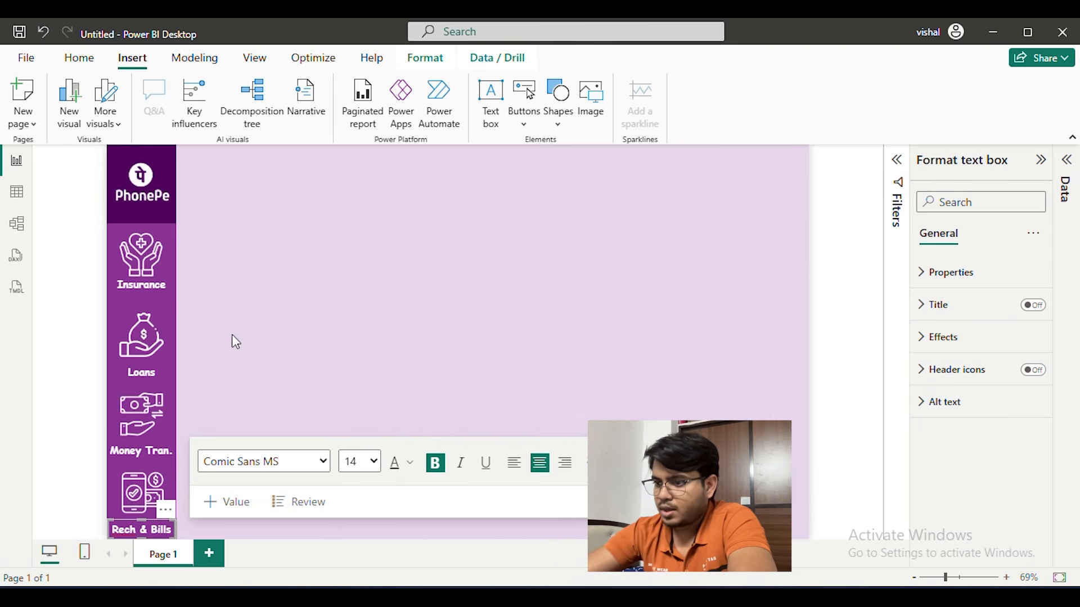
{"action": "left_click", "coordinate": [385, 311]}
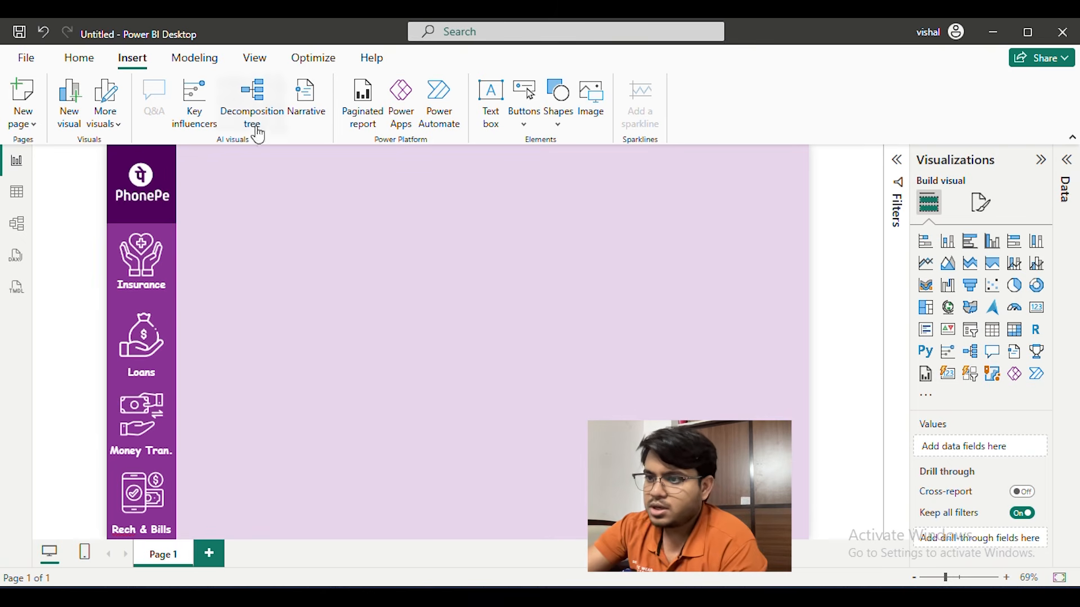
Turn on the shadow effect for the Insurance, Loans, Money Tran. and Rech & Bills rectangles
{"action": "left_click", "coordinate": [164, 148]}
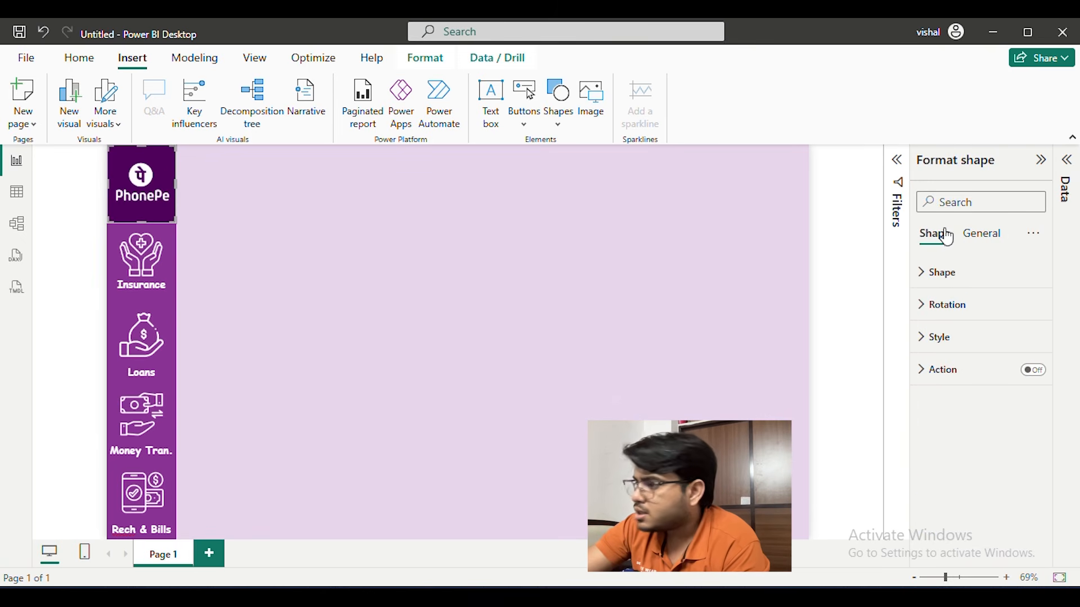
{"action": "left_click", "coordinate": [982, 234]}
{"action": "left_click", "coordinate": [988, 339]}
{"action": "scroll", "coordinate": [993, 359], "scroll_direction": "down", "scroll_amount": 3}
{"action": "left_click", "coordinate": [119, 279]}
{"action": "left_click", "coordinate": [116, 270]}
{"action": "left_click", "coordinate": [1030, 454]}
{"action": "left_click", "coordinate": [115, 342]}
{"action": "left_click", "coordinate": [1030, 451]}
{"action": "left_click", "coordinate": [111, 418]}
{"action": "left_click", "coordinate": [1031, 450]}
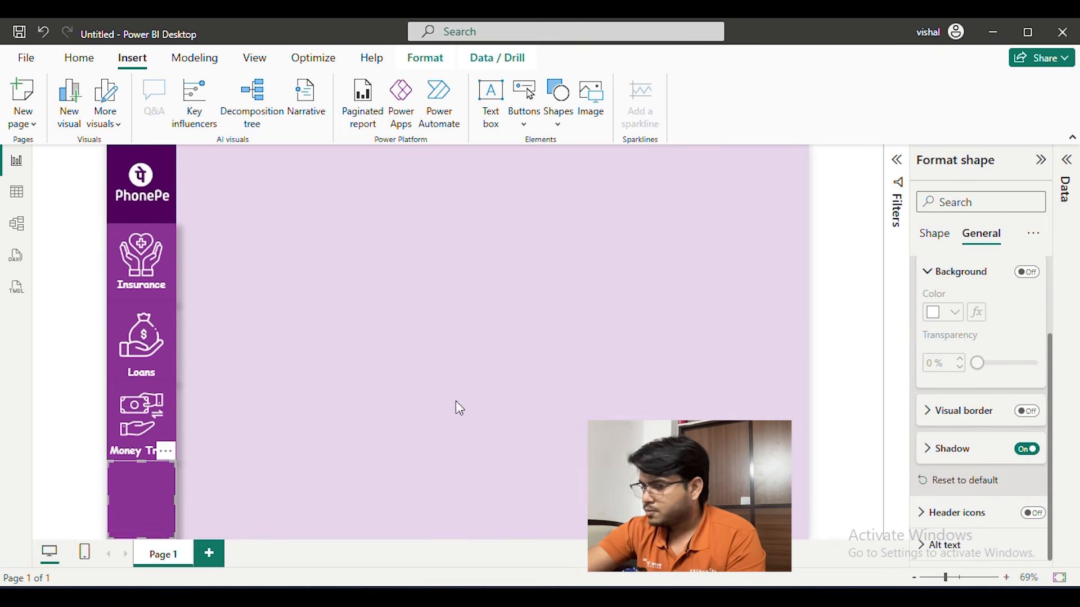
Import the Phonepe Final Dataset workbook from the Phone pe folder and open its six tables in the Power Query Editor
{"action": "left_click", "coordinate": [201, 181]}
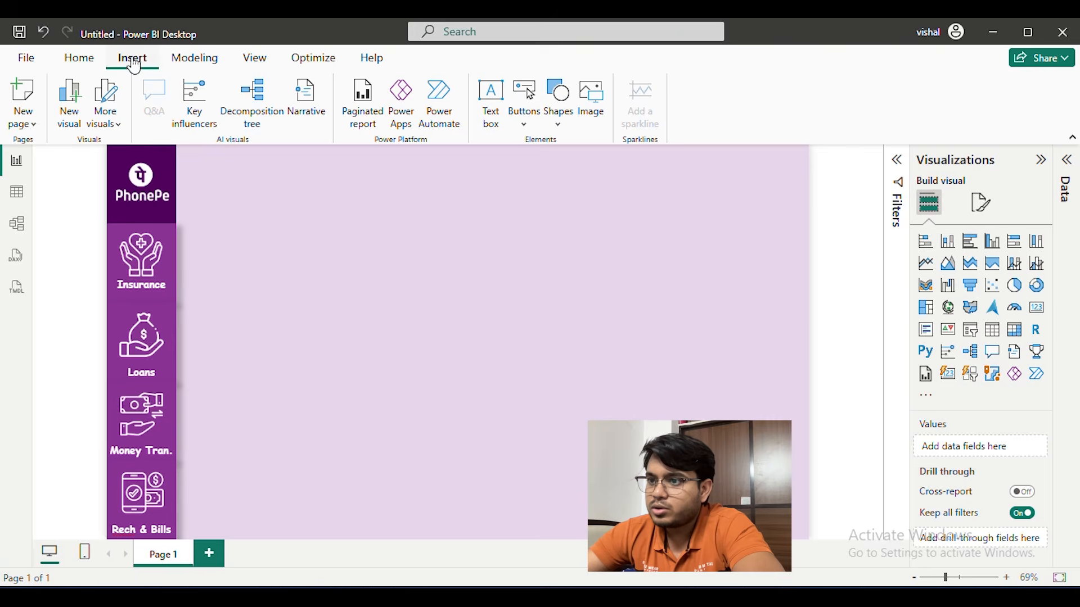
{"action": "left_click", "coordinate": [79, 58]}
{"action": "left_click", "coordinate": [188, 102]}
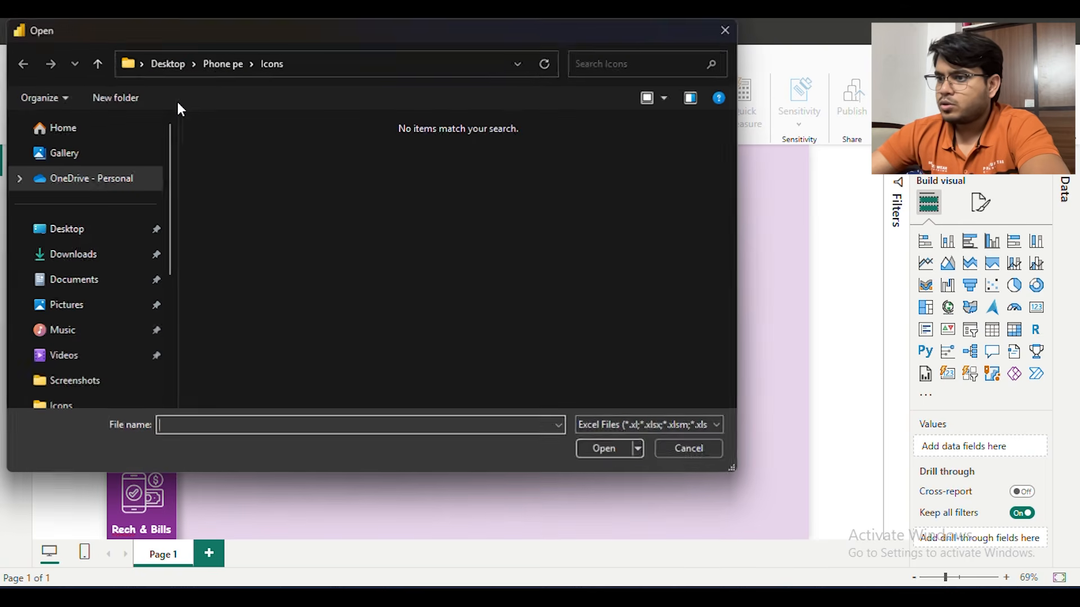
{"action": "left_click", "coordinate": [220, 61]}
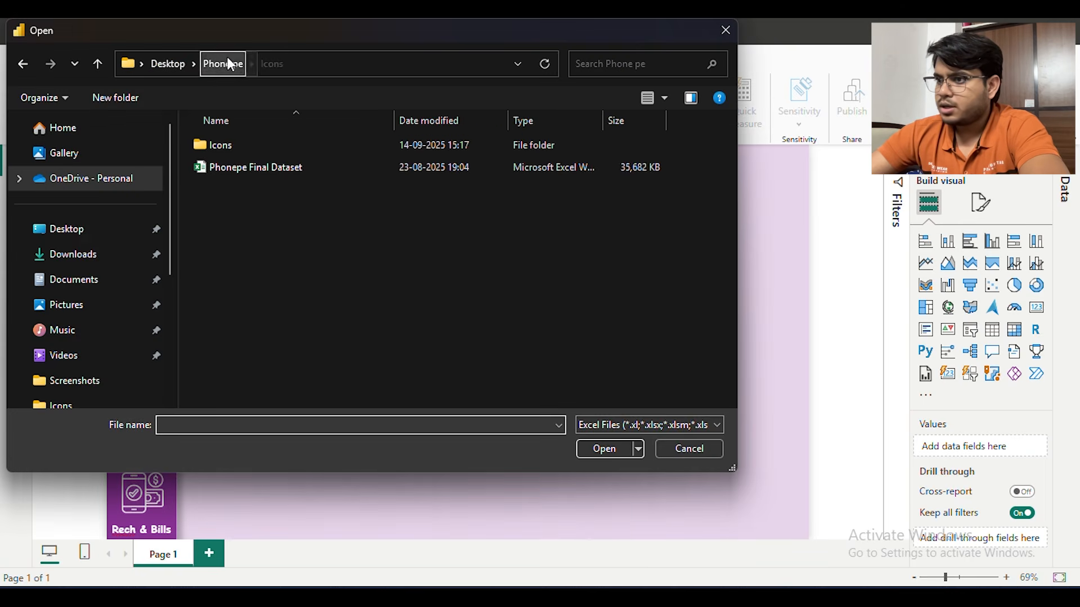
{"action": "left_click", "coordinate": [265, 168]}
{"action": "left_click", "coordinate": [623, 457]}
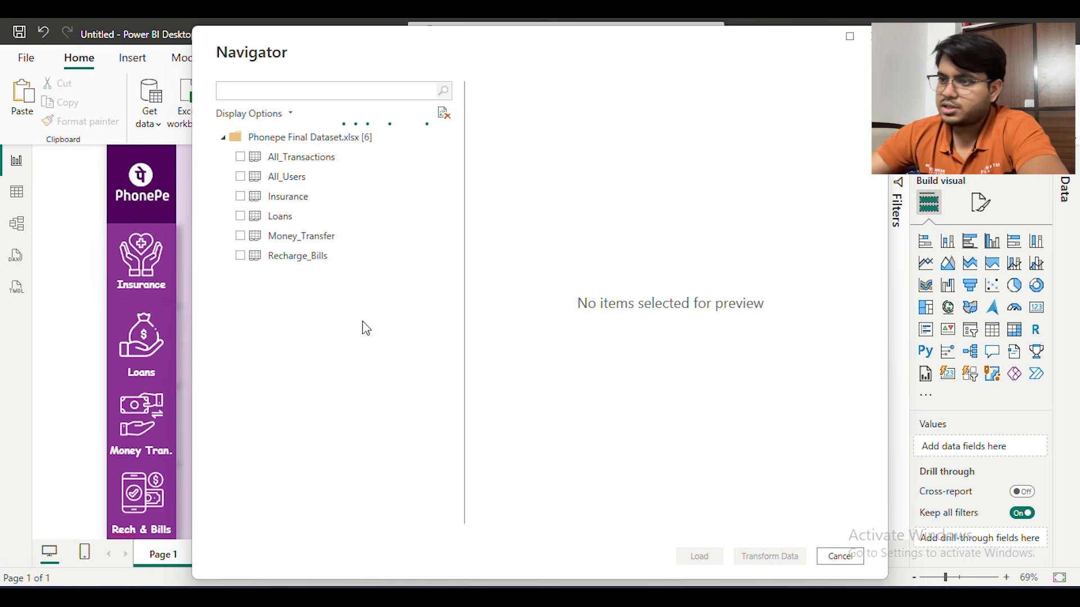
{"action": "left_click", "coordinate": [240, 158]}
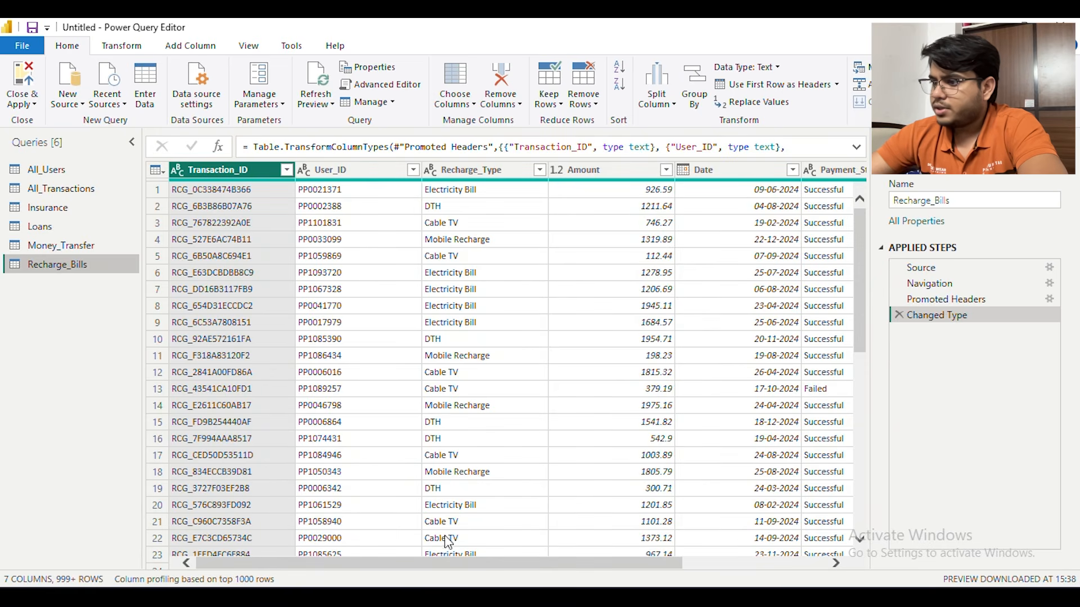
Review the columns of the Recharge_Bills, All_Users, All_Transactions and Loans queries and apply all queries to the report
{"action": "left_click_drag", "start_coordinate": [479, 564], "coordinate": [697, 561]}
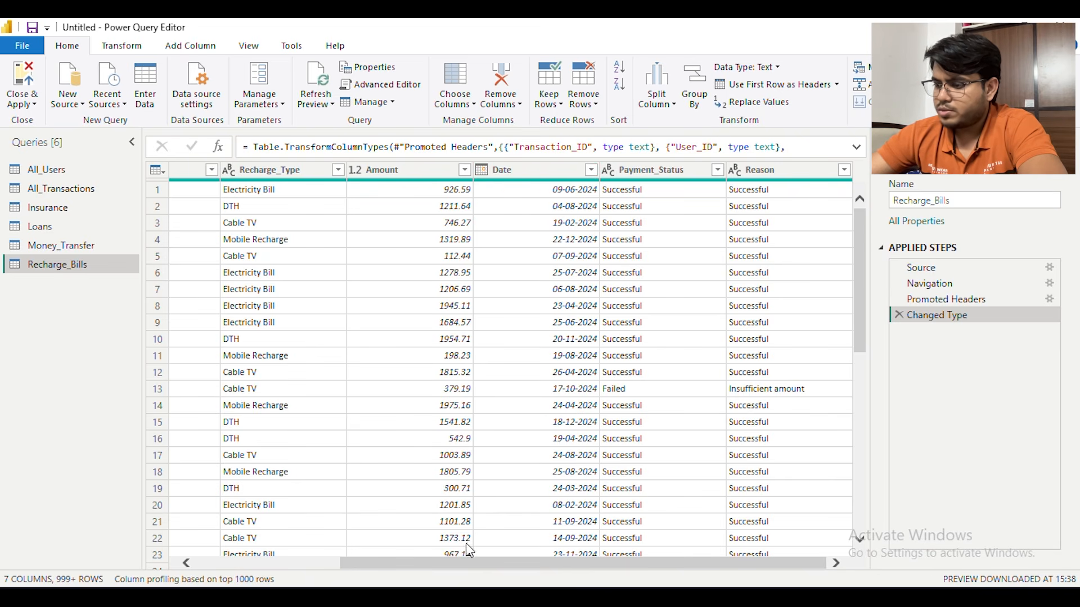
{"action": "scroll", "coordinate": [456, 580], "scroll_direction": "left", "scroll_amount": 3}
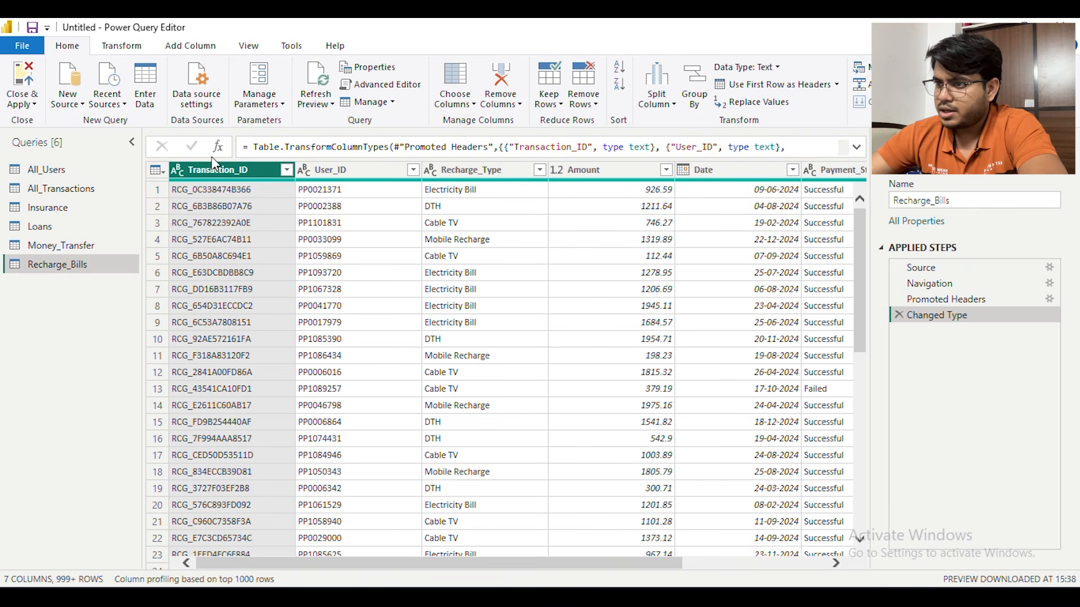
{"action": "left_click", "coordinate": [67, 170]}
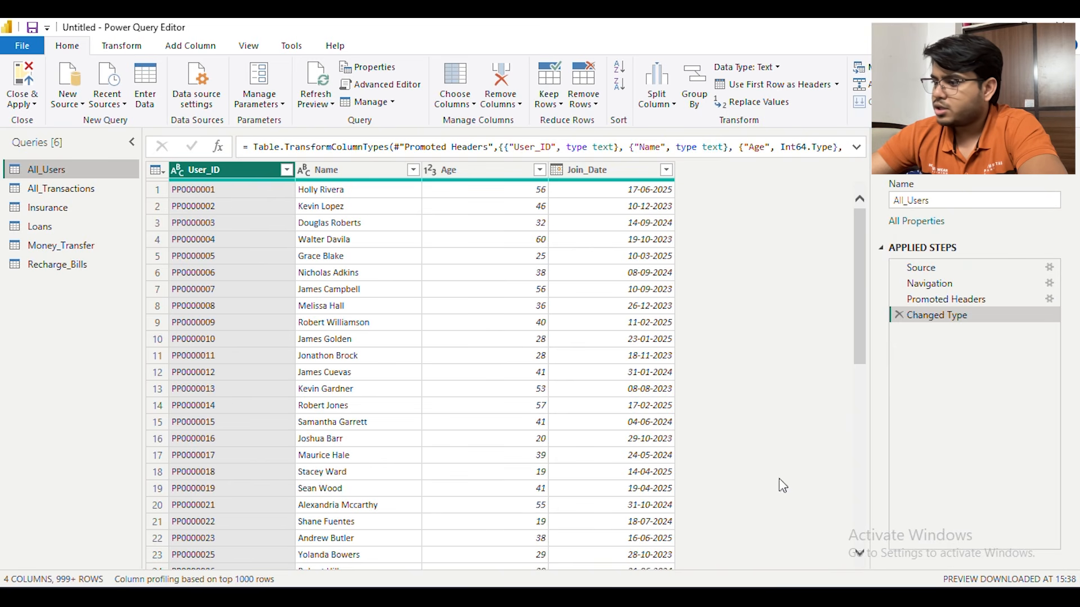
{"action": "left_click", "coordinate": [61, 189]}
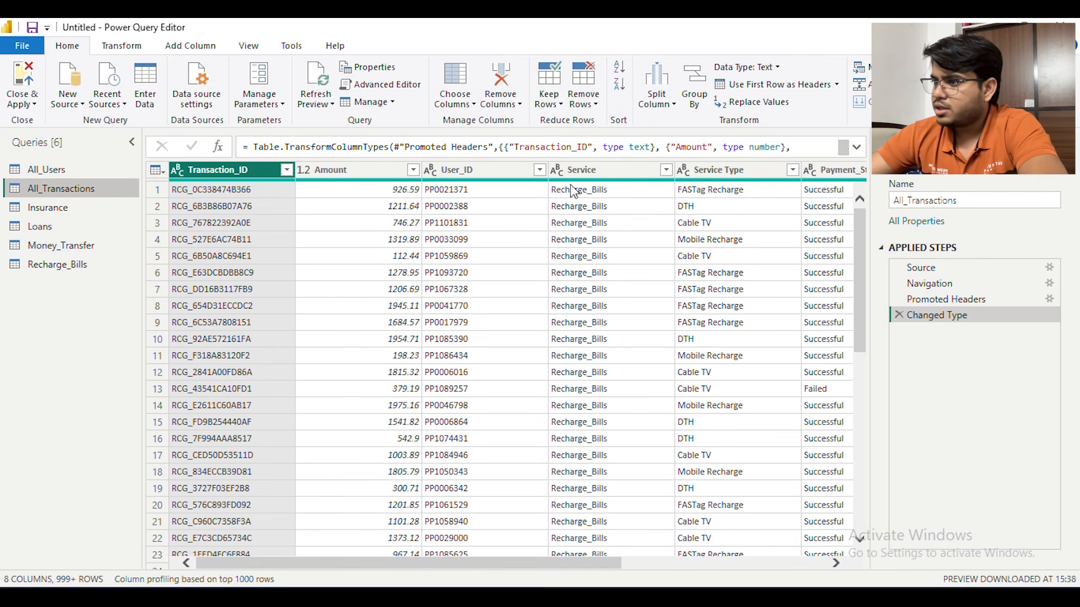
{"action": "left_click_drag", "start_coordinate": [584, 563], "coordinate": [269, 560]}
{"action": "left_click", "coordinate": [73, 226]}
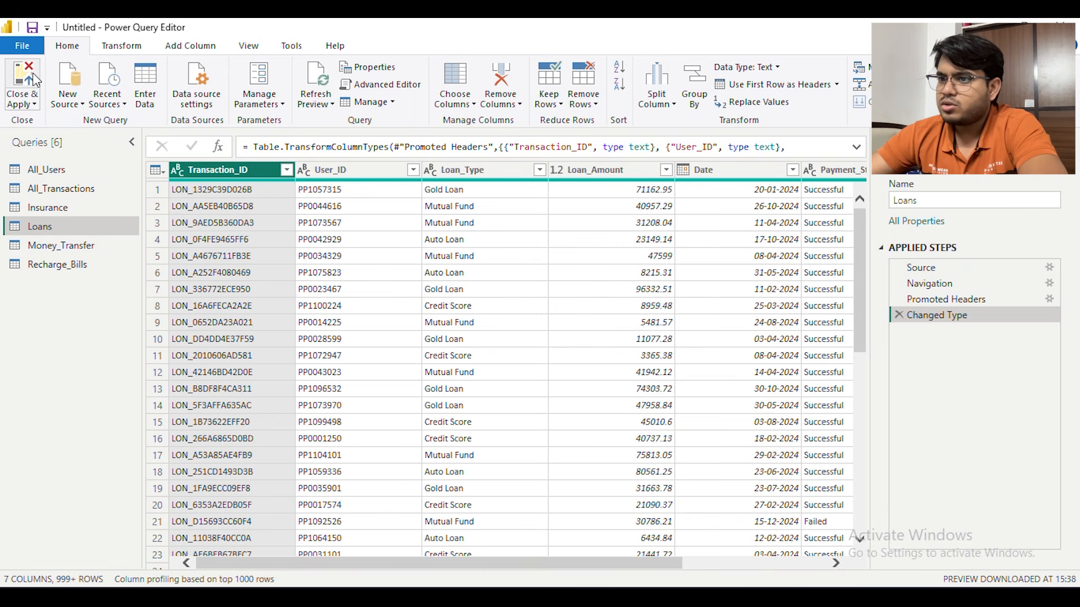
{"action": "left_click", "coordinate": [31, 90]}
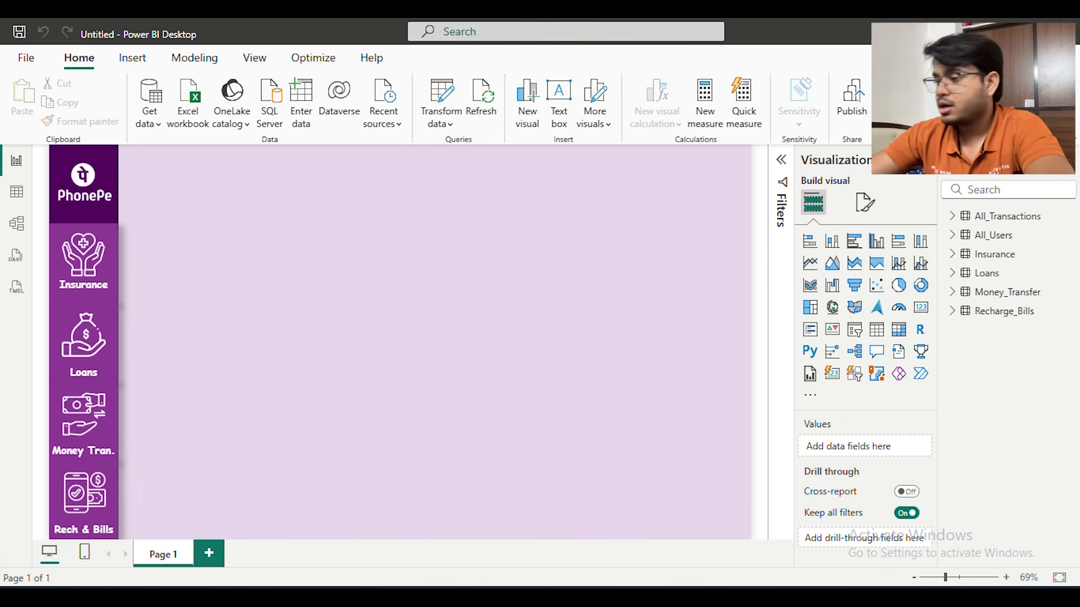
Add a widened slicer near the page's upper edge and populate it with the Date field from All_Transactions
{"action": "left_click", "coordinate": [854, 331]}
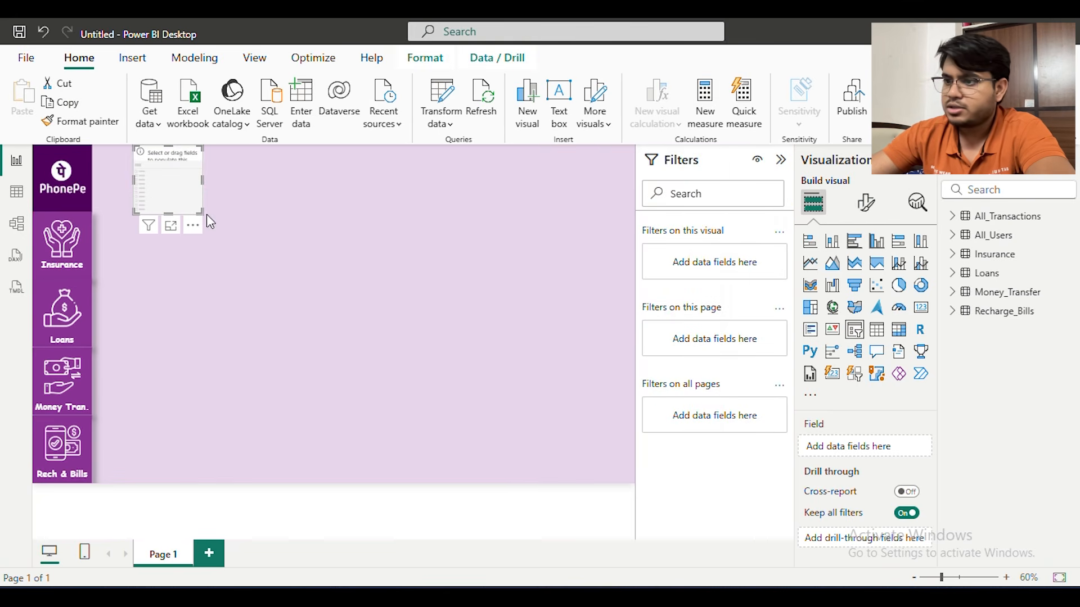
{"action": "left_click", "coordinate": [780, 160]}
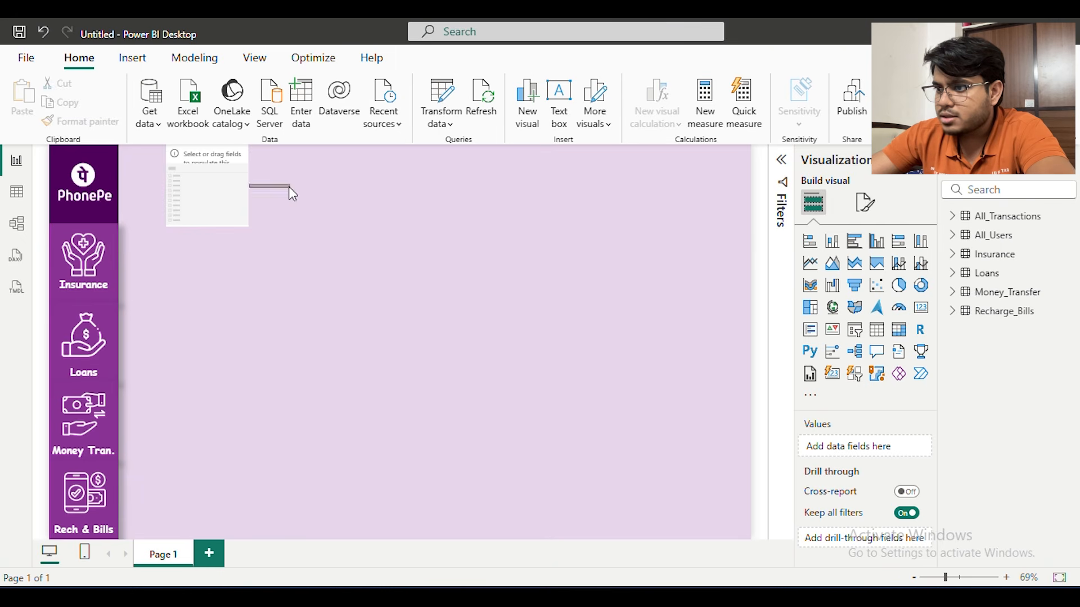
{"action": "left_click_drag", "start_coordinate": [249, 186], "coordinate": [378, 190]}
{"action": "left_click_drag", "start_coordinate": [303, 199], "coordinate": [633, 208]}
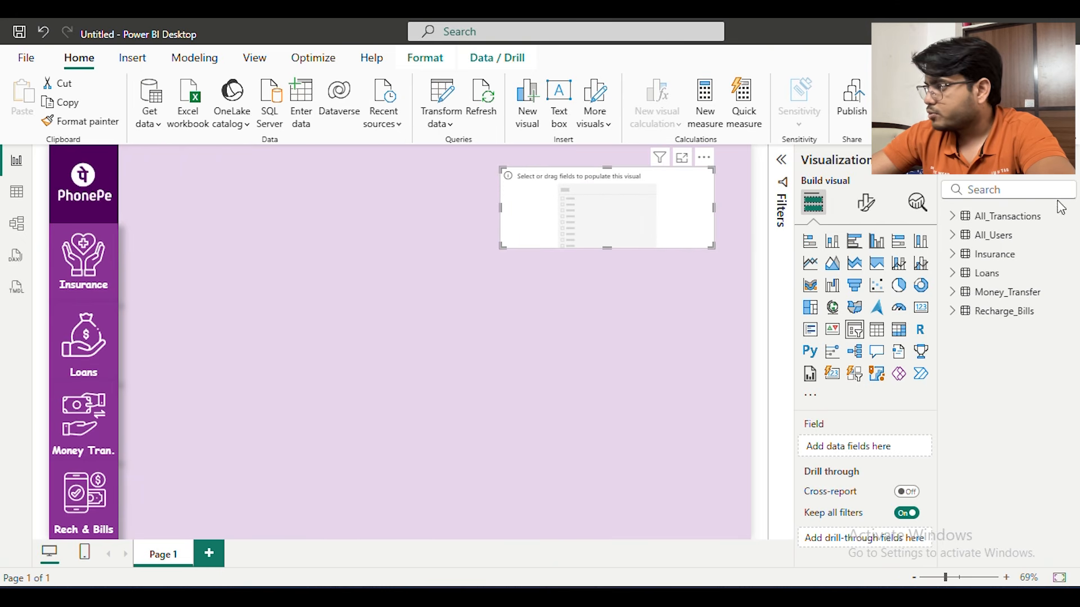
{"action": "left_click", "coordinate": [954, 217]}
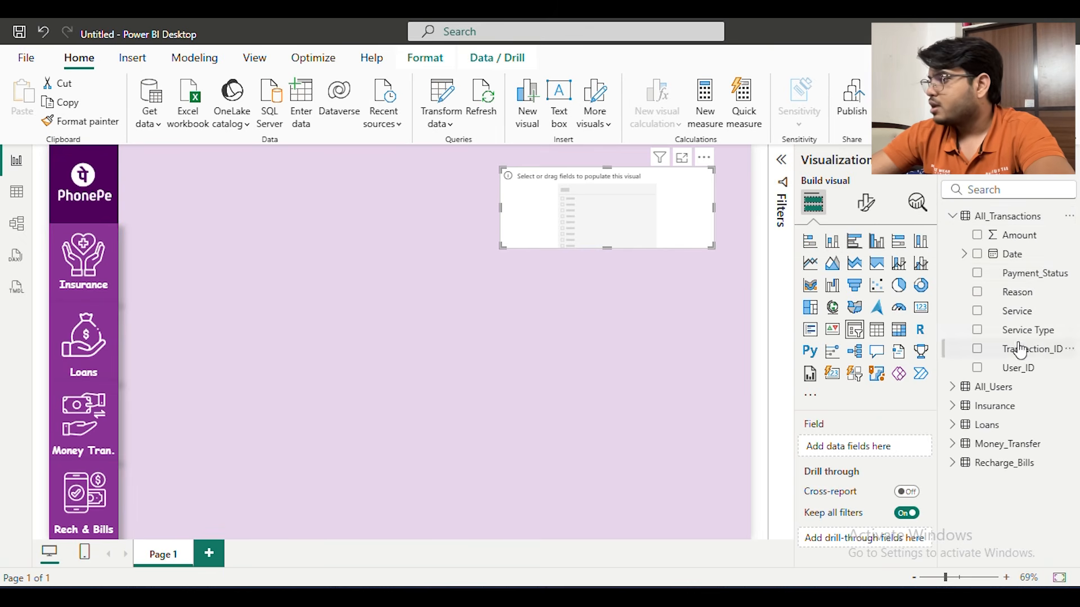
{"action": "left_click_drag", "start_coordinate": [1011, 255], "coordinate": [616, 220]}
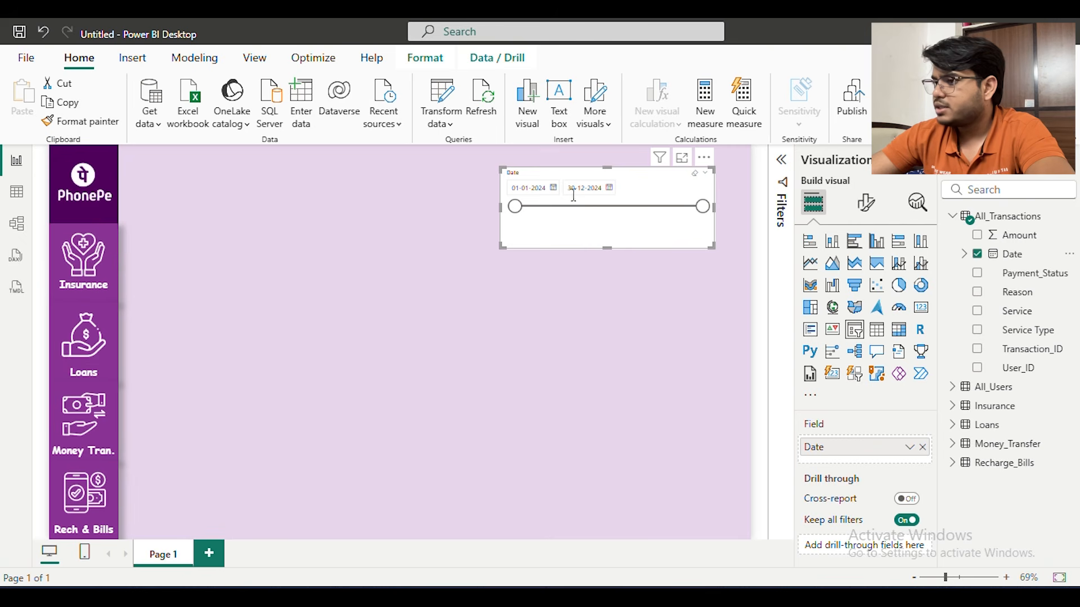
Shrink the Date slicer and place it at the upper edge of the page, directly beside the PhonePe logo block
{"action": "left_click_drag", "start_coordinate": [714, 208], "coordinate": [621, 207]}
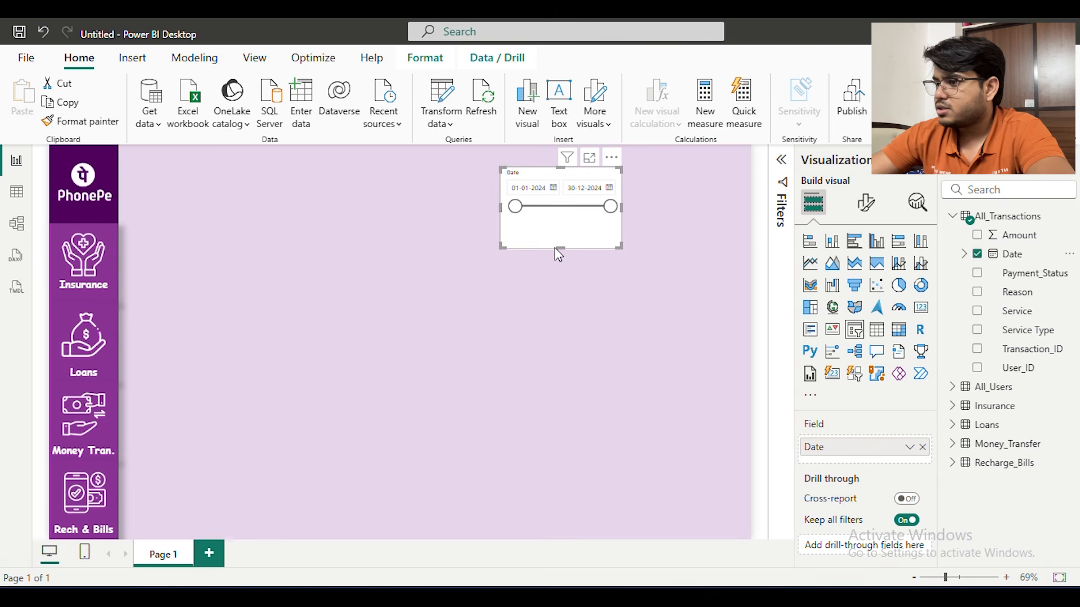
{"action": "left_click_drag", "start_coordinate": [558, 249], "coordinate": [558, 215]}
{"action": "left_click_drag", "start_coordinate": [540, 177], "coordinate": [165, 165]}
{"action": "left_click_drag", "start_coordinate": [247, 200], "coordinate": [294, 222]}
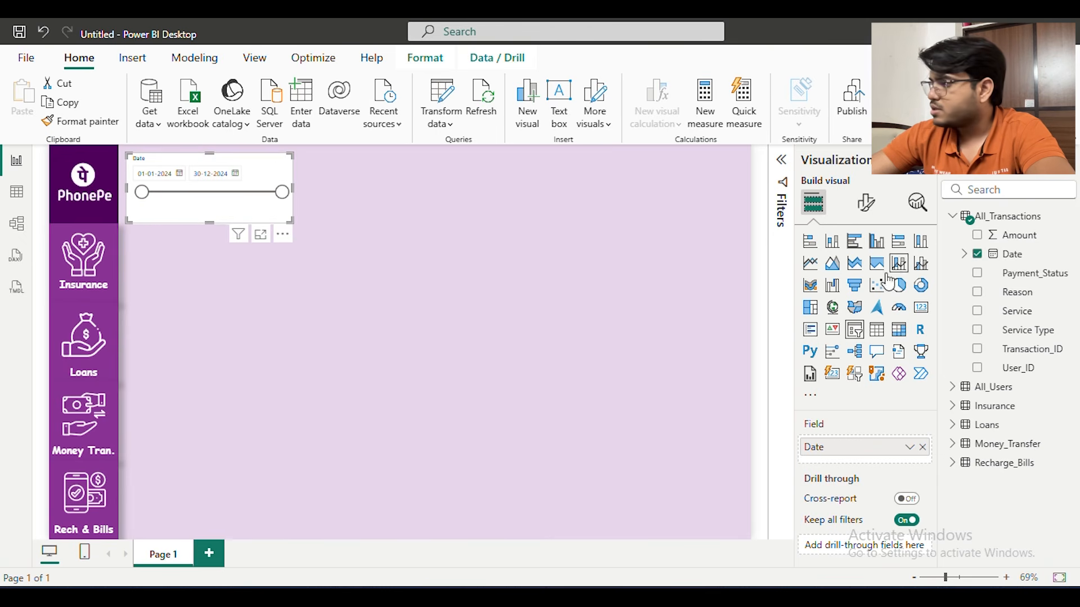
Change the slicer header's title text to "Date Range"
{"action": "left_click", "coordinate": [869, 205]}
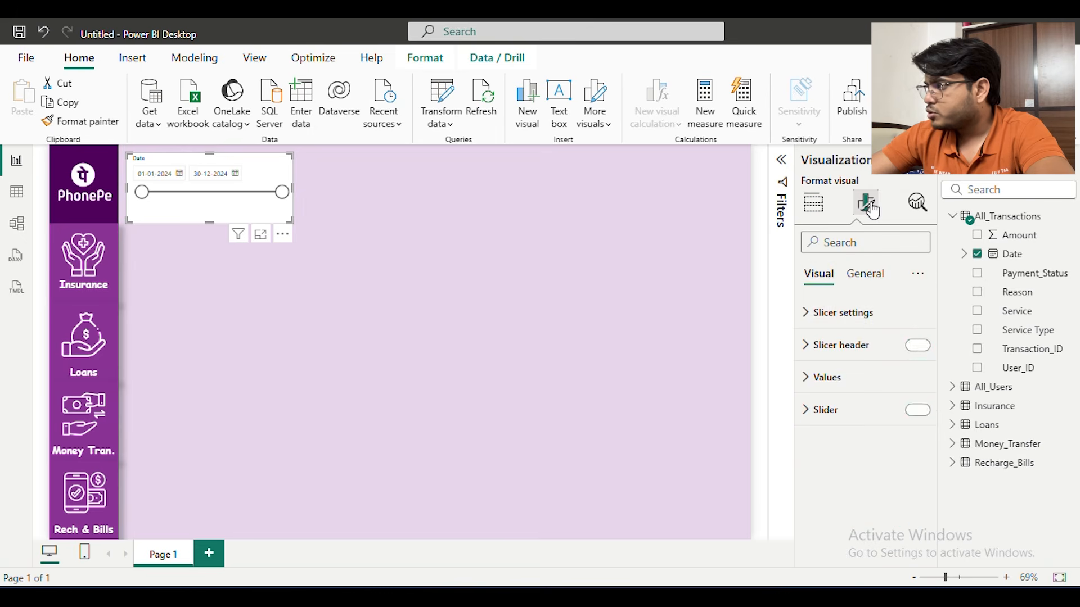
{"action": "left_click", "coordinate": [844, 313]}
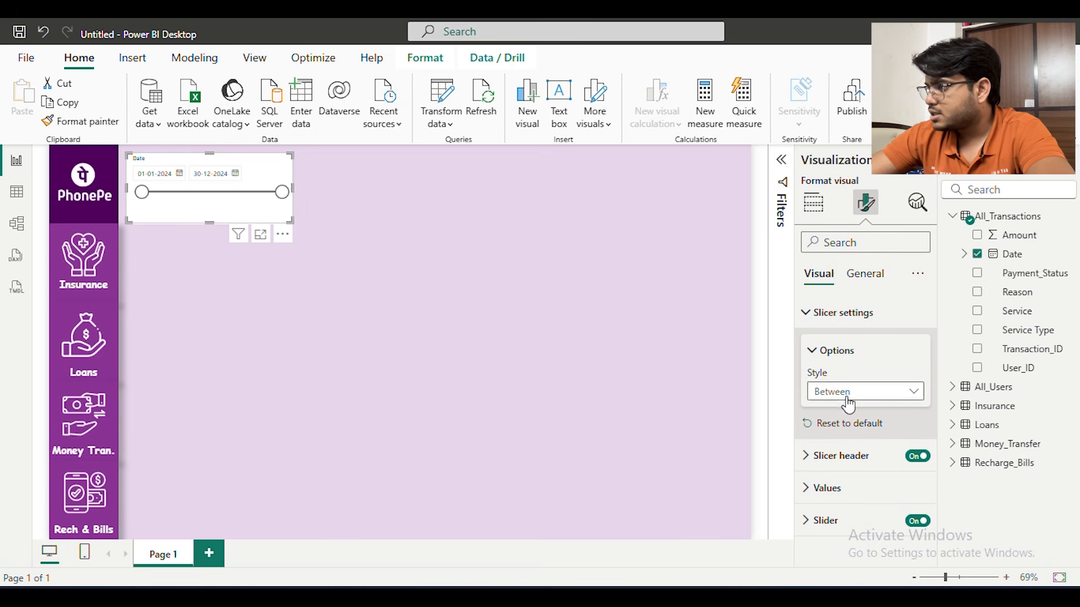
{"action": "left_click", "coordinate": [854, 458]}
{"action": "scroll", "coordinate": [872, 441], "scroll_direction": "down", "scroll_amount": 3}
{"action": "scroll", "coordinate": [866, 417], "scroll_direction": "down", "scroll_amount": 1}
{"action": "left_click", "coordinate": [846, 381]}
{"action": "type", "text": "Range"}
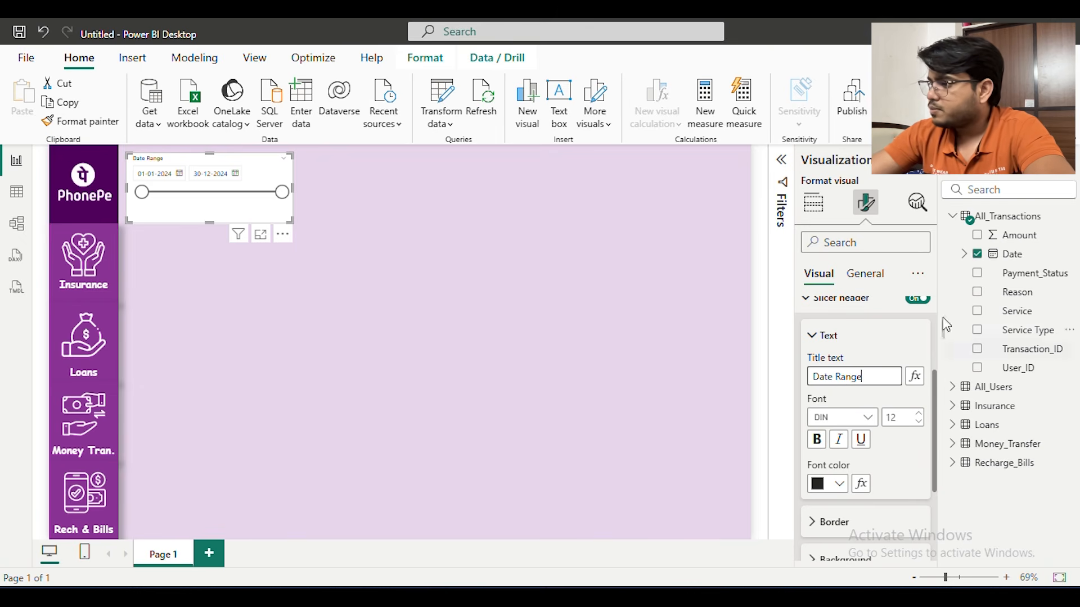
Set the font of the slicer's date values to Comic Sans MS at size 13
{"action": "left_click", "coordinate": [826, 307]}
{"action": "left_click", "coordinate": [841, 314]}
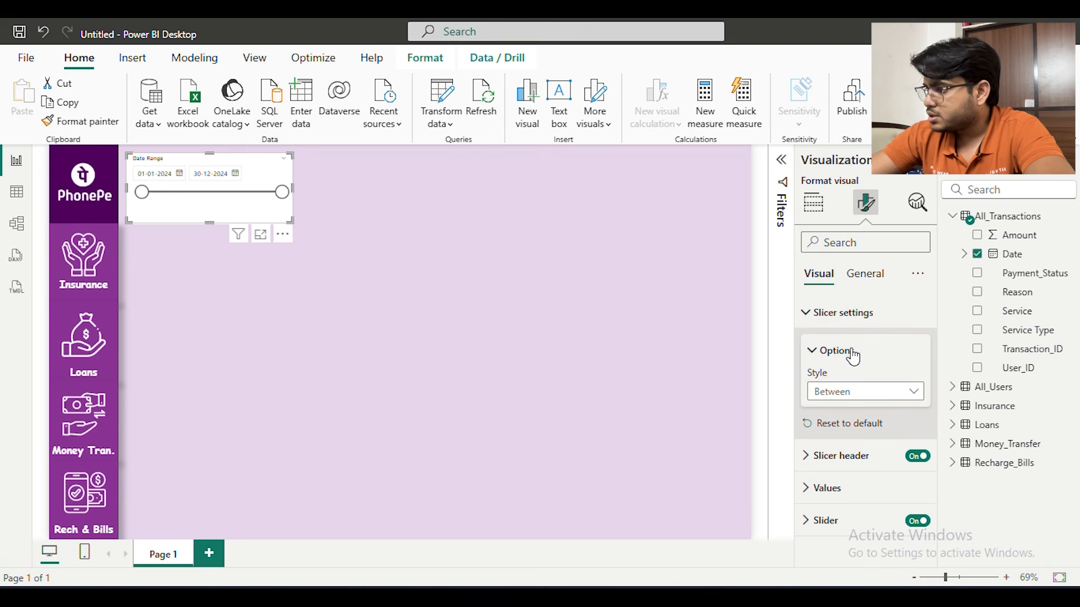
{"action": "left_click", "coordinate": [849, 456]}
{"action": "scroll", "coordinate": [851, 463], "scroll_direction": "down", "scroll_amount": 3}
{"action": "left_click", "coordinate": [830, 513]}
{"action": "scroll", "coordinate": [854, 470], "scroll_direction": "down", "scroll_amount": 2}
{"action": "scroll", "coordinate": [855, 465], "scroll_direction": "down", "scroll_amount": 2}
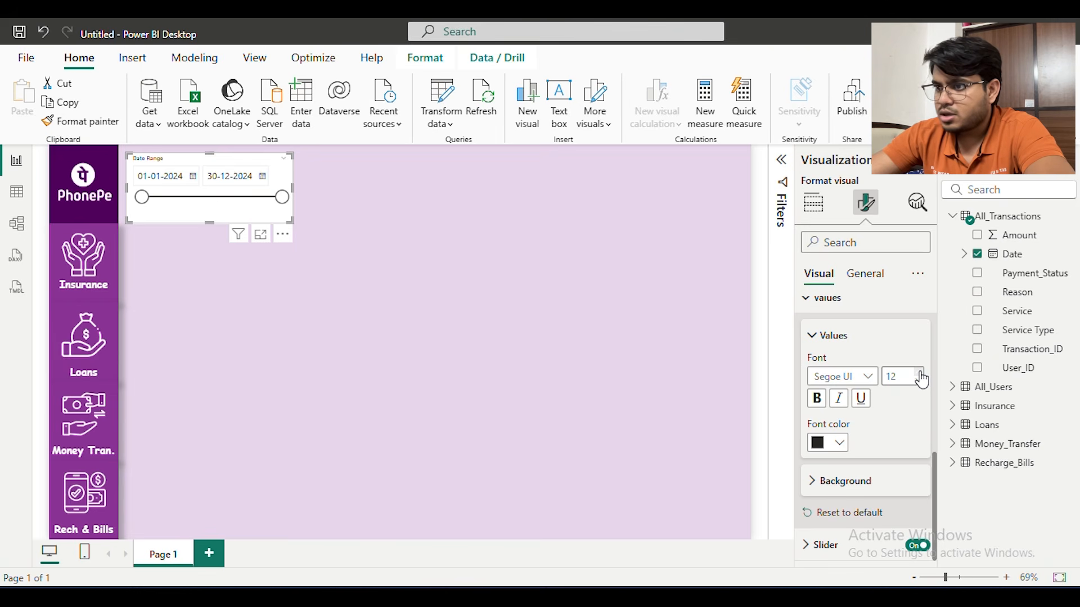
{"action": "left_click", "coordinate": [867, 378]}
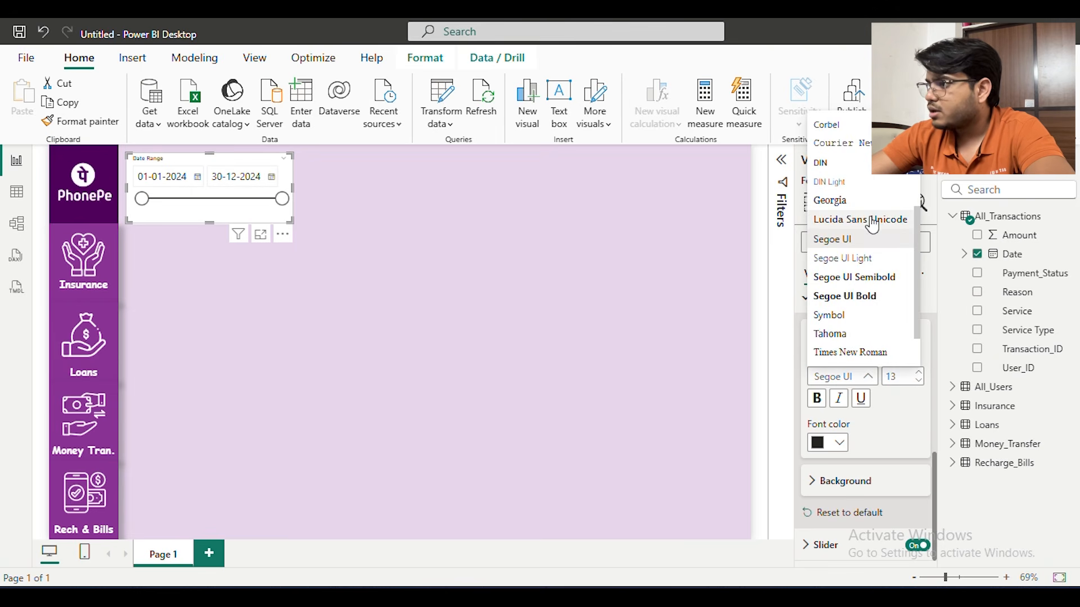
{"action": "scroll", "coordinate": [864, 308], "scroll_direction": "down", "scroll_amount": 1}
{"action": "scroll", "coordinate": [861, 298], "scroll_direction": "up", "scroll_amount": 4}
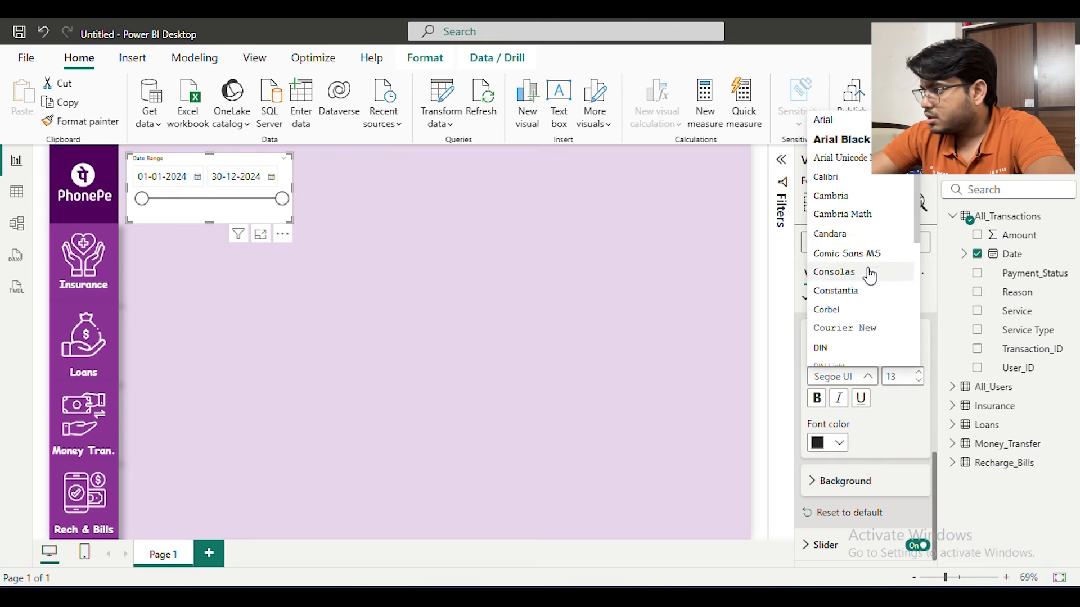
{"action": "left_click", "coordinate": [848, 253]}
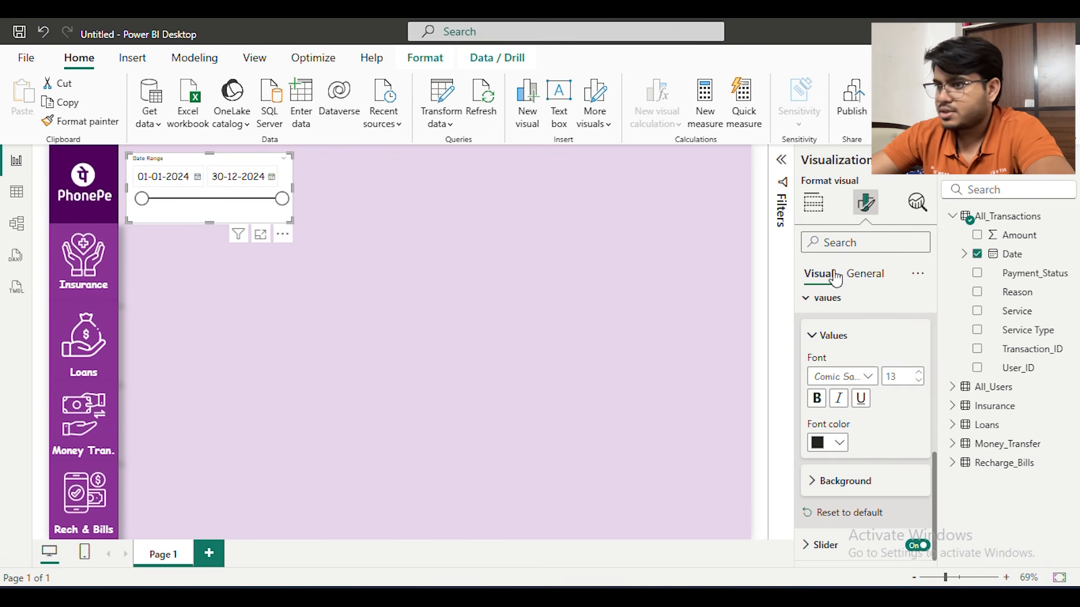
Try to enlarge the slicer header's text by setting its font size to 17
{"action": "left_click", "coordinate": [865, 275]}
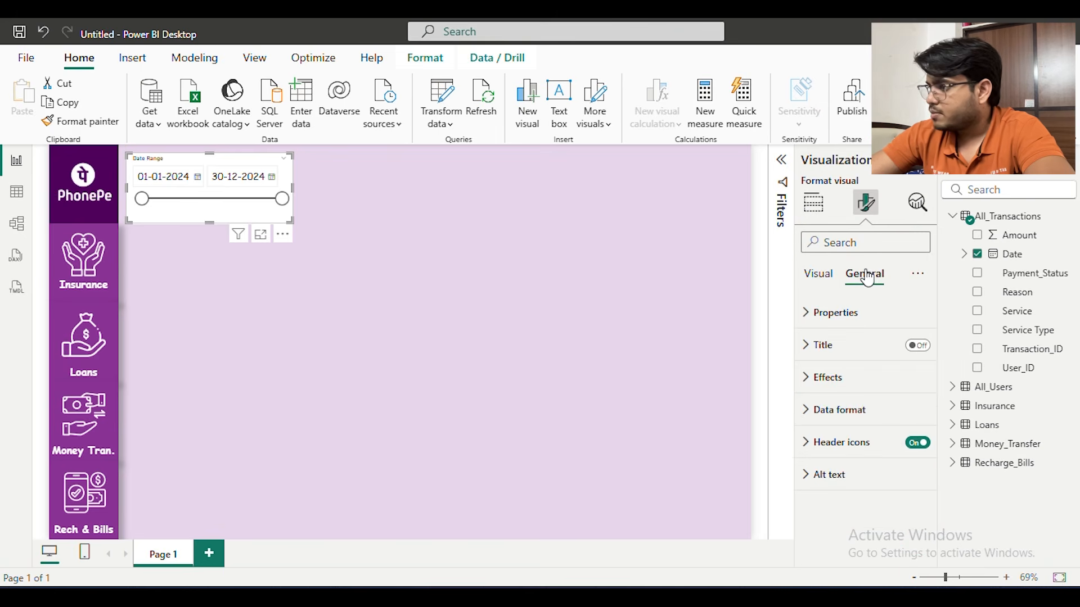
{"action": "left_click", "coordinate": [819, 274]}
{"action": "left_click", "coordinate": [838, 313]}
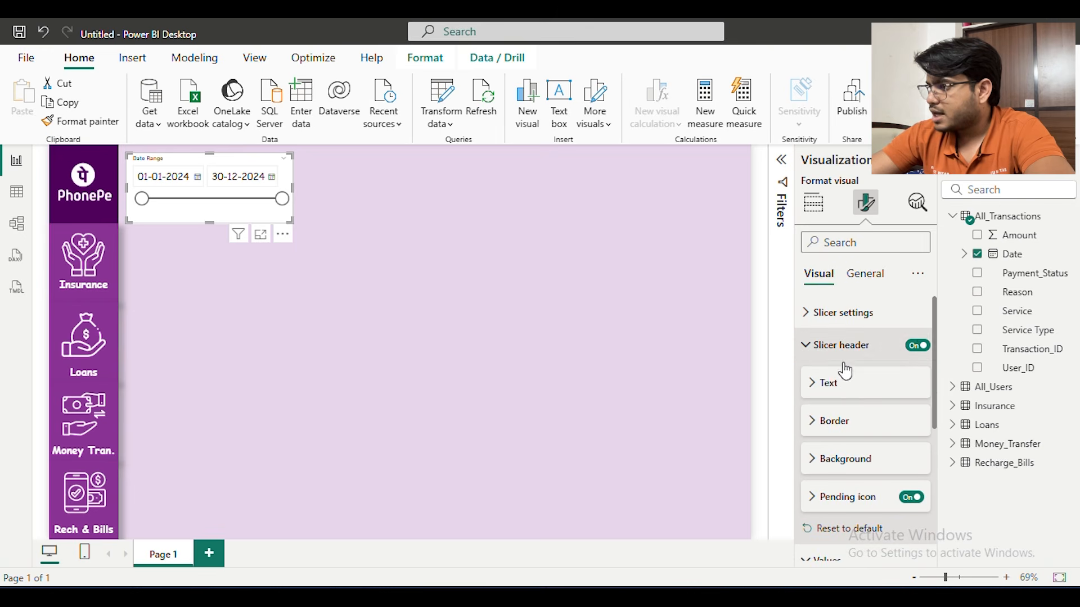
{"action": "left_click", "coordinate": [845, 385]}
{"action": "scroll", "coordinate": [846, 388], "scroll_direction": "down", "scroll_amount": 2}
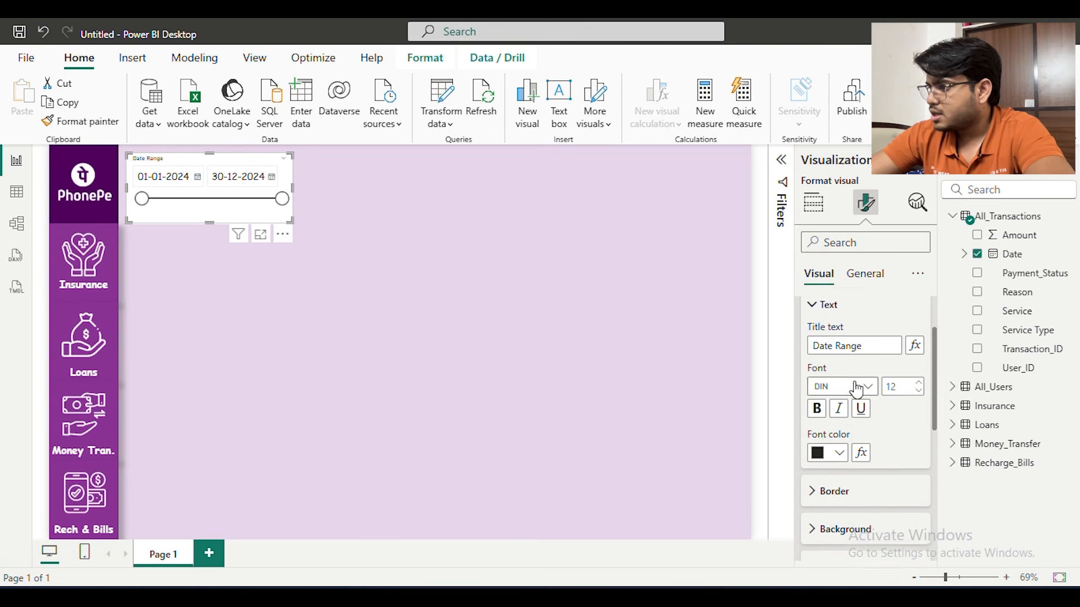
{"action": "left_click", "coordinate": [919, 383]}
{"action": "left_click", "coordinate": [919, 383]}
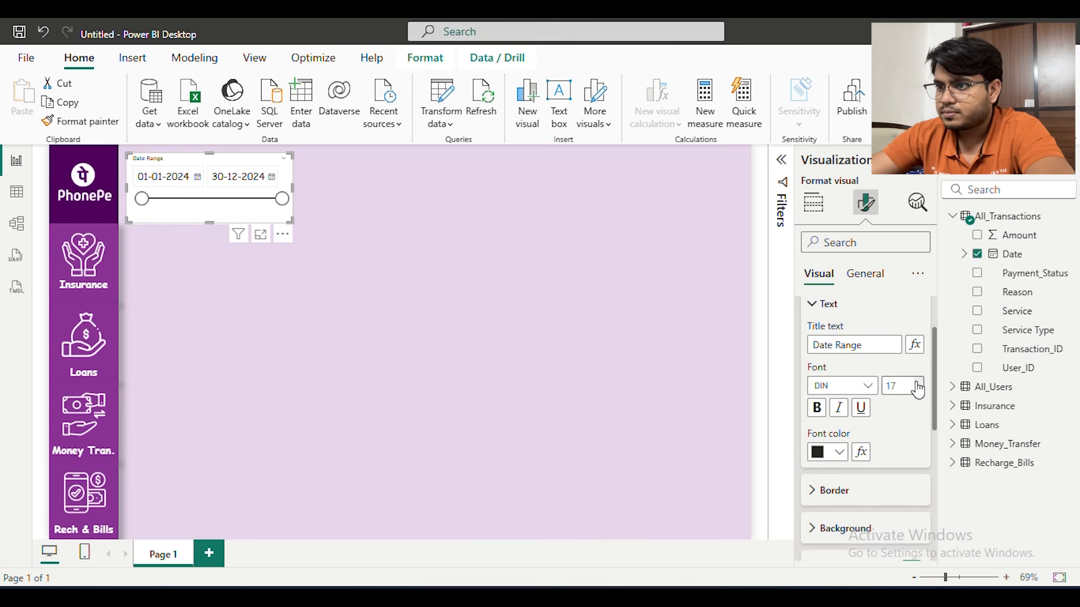
{"action": "scroll", "coordinate": [876, 382], "scroll_direction": "up", "scroll_amount": 3}
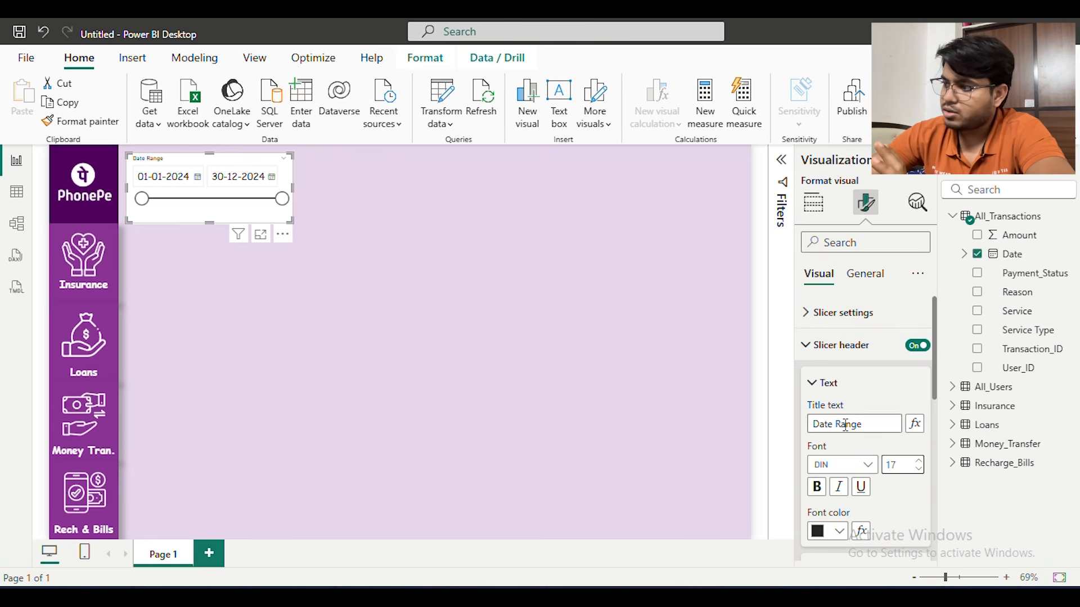
Turn off the Date slicer's header
{"action": "left_click", "coordinate": [844, 353]}
{"action": "left_click", "coordinate": [839, 315]}
{"action": "left_click", "coordinate": [839, 316]}
{"action": "left_click", "coordinate": [918, 345]}
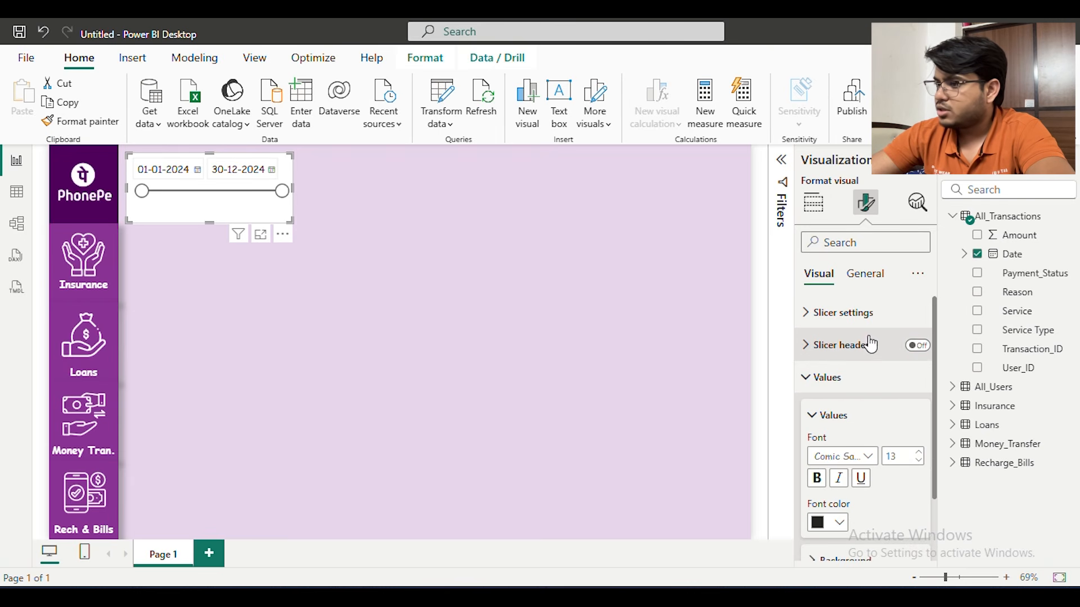
Turn on the date slicer's general title and set its text to "Date Range"
{"action": "left_click", "coordinate": [863, 275]}
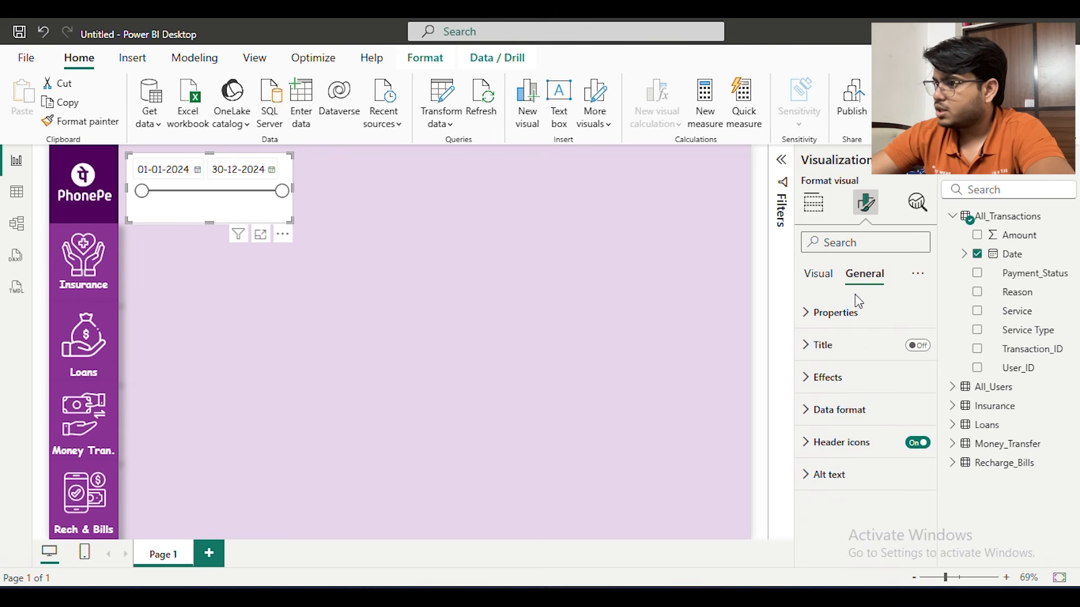
{"action": "left_click", "coordinate": [828, 351]}
{"action": "left_click", "coordinate": [916, 345]}
{"action": "left_click", "coordinate": [826, 383]}
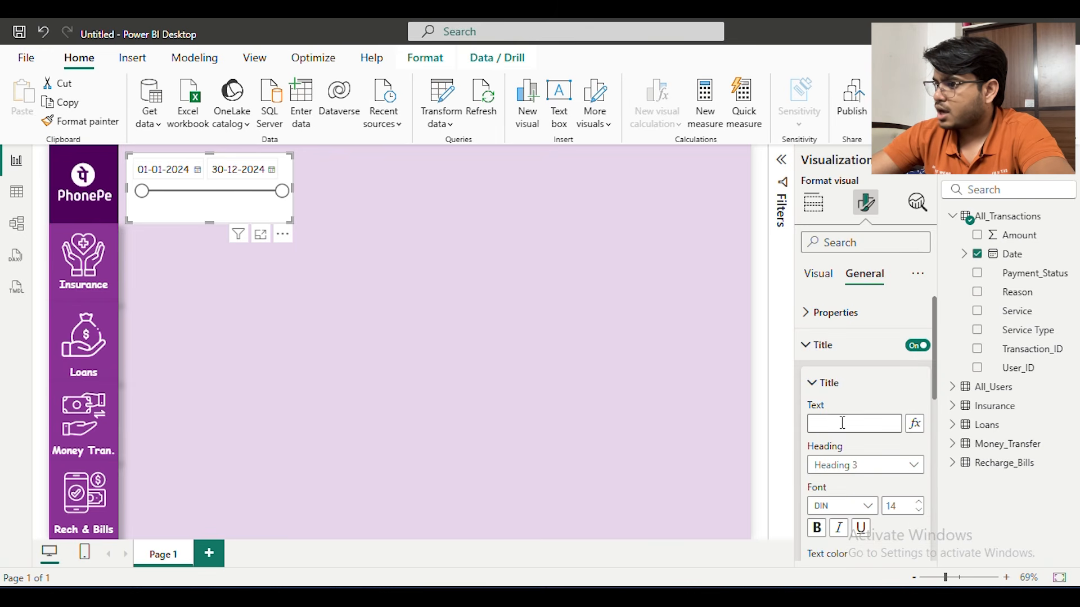
{"action": "left_click", "coordinate": [842, 423]}
{"action": "type", "text": "Dat"}
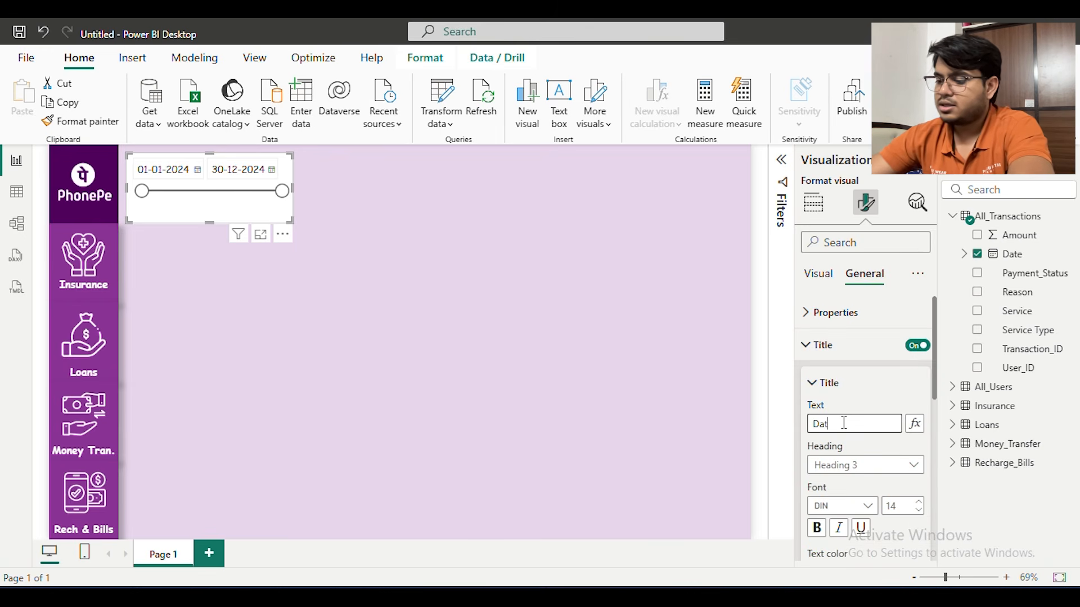
{"action": "type", "text": "e Range"}
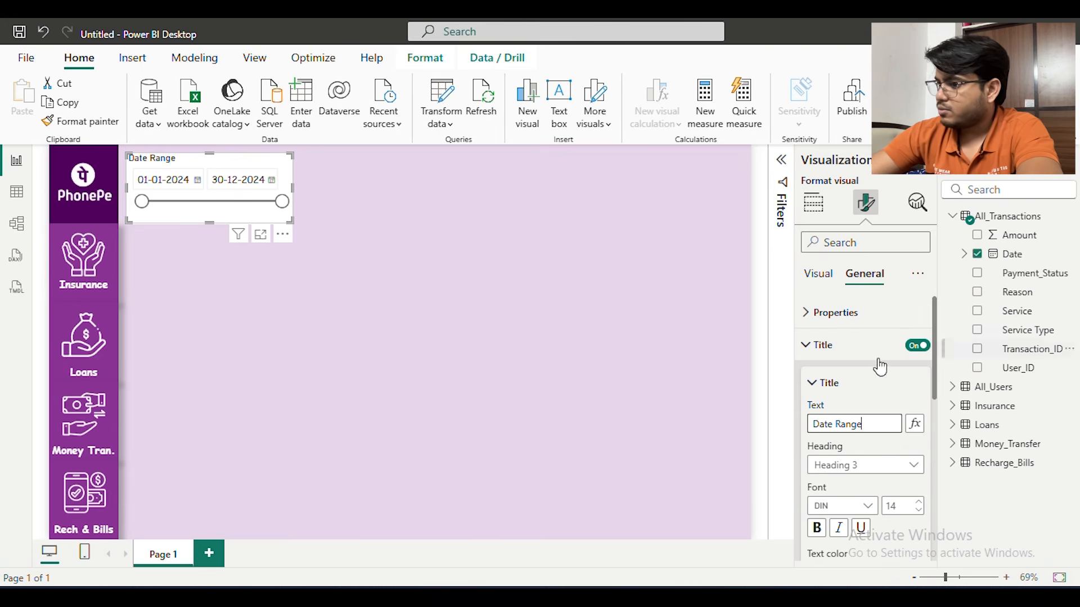
Center the slicer's title horizontally and set its font to Comic Sans MS
{"action": "scroll", "coordinate": [853, 430], "scroll_direction": "down", "scroll_amount": 3}
{"action": "left_click", "coordinate": [838, 498]}
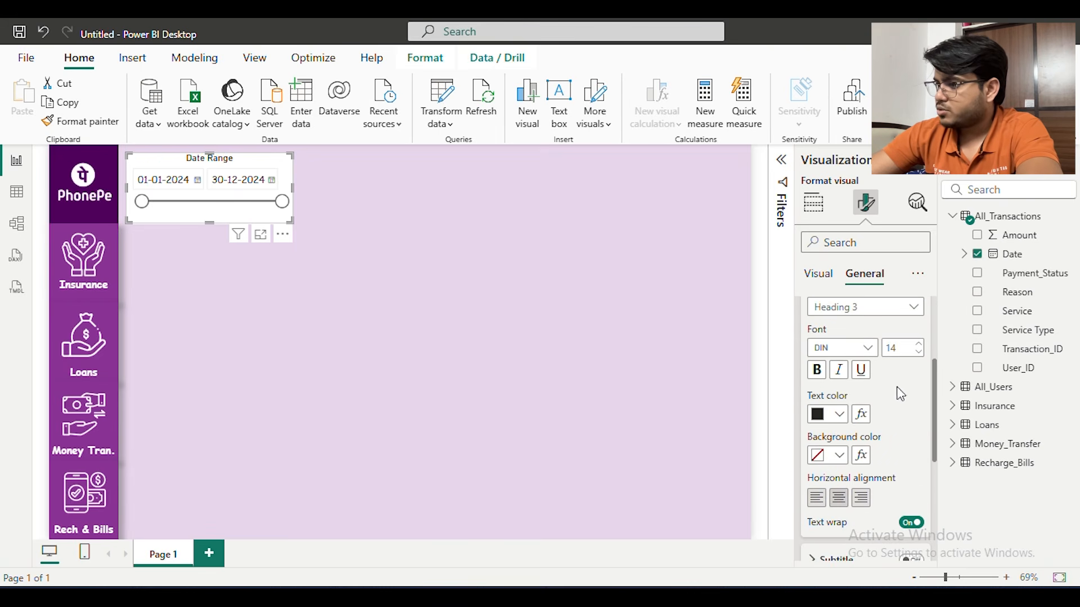
{"action": "left_click", "coordinate": [875, 352]}
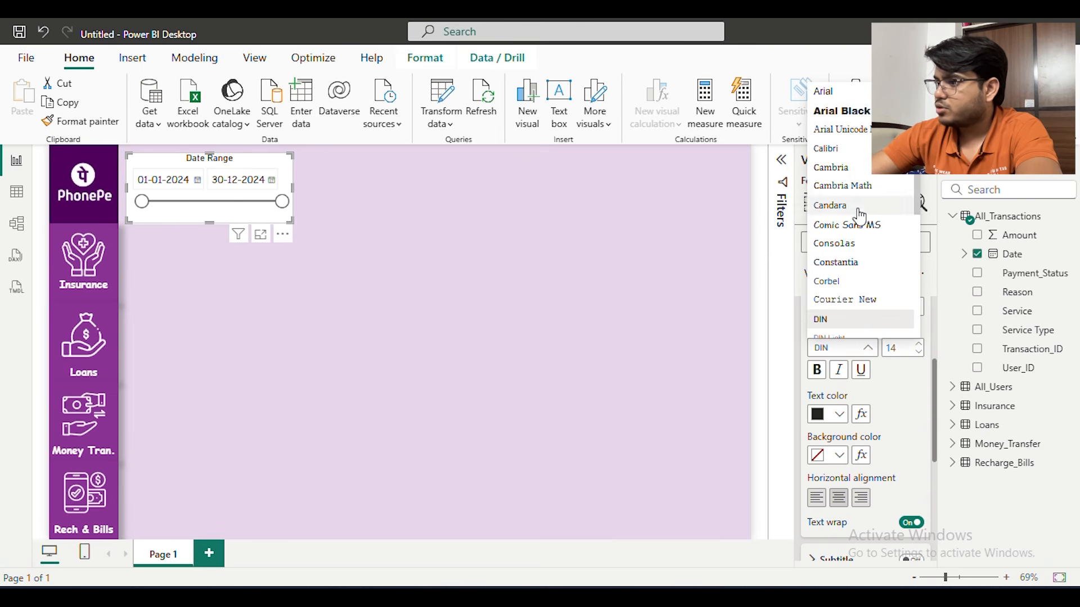
{"action": "left_click", "coordinate": [859, 234]}
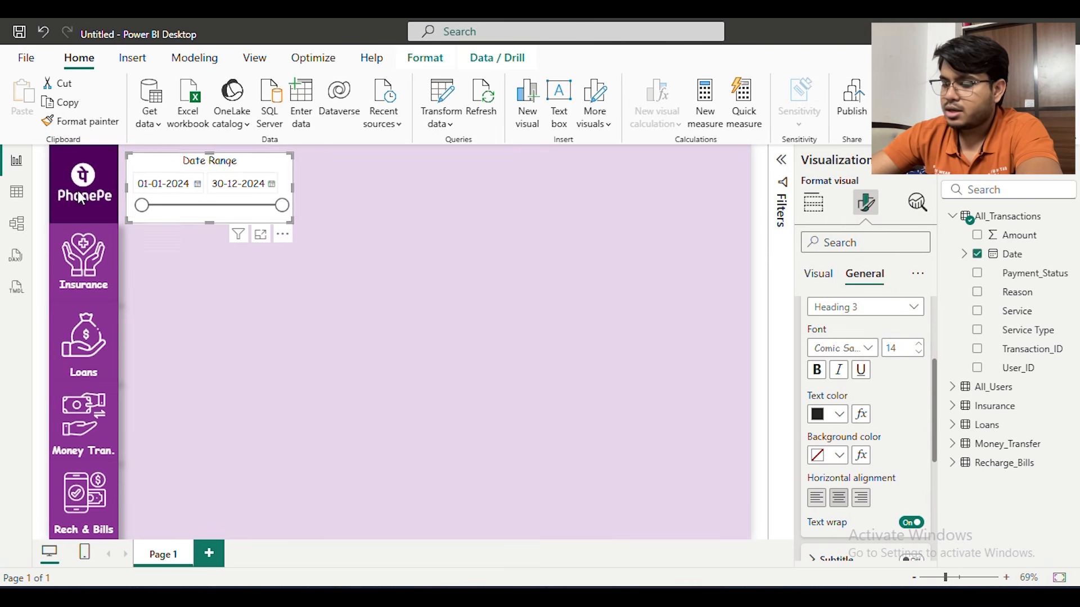
{"action": "left_click_drag", "start_coordinate": [207, 221], "coordinate": [208, 216]}
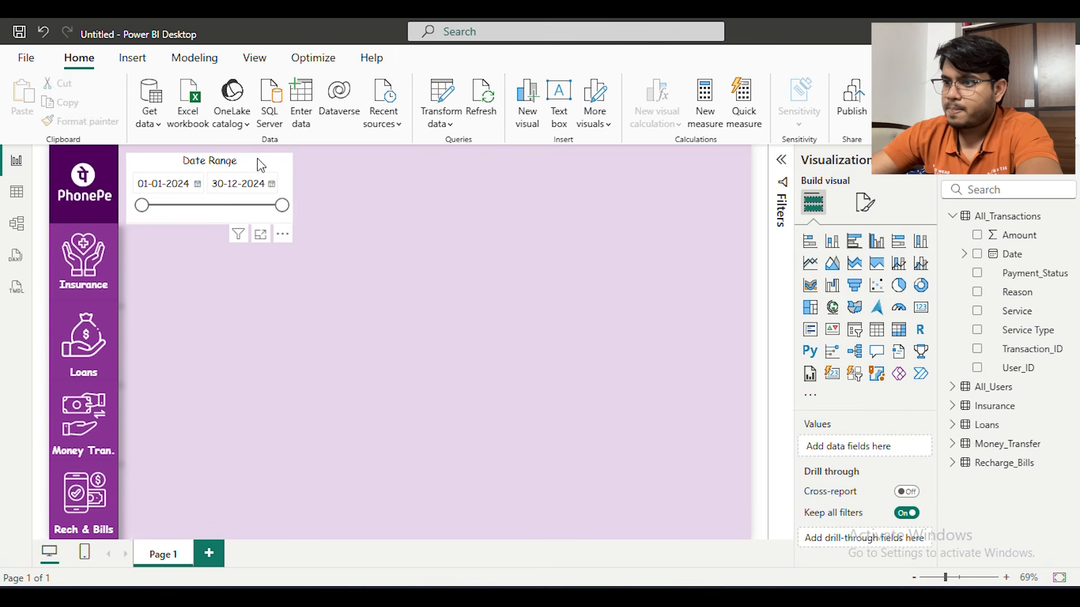
Turn off the date slicer's background and turn on its shadow effect
{"action": "left_click", "coordinate": [871, 206]}
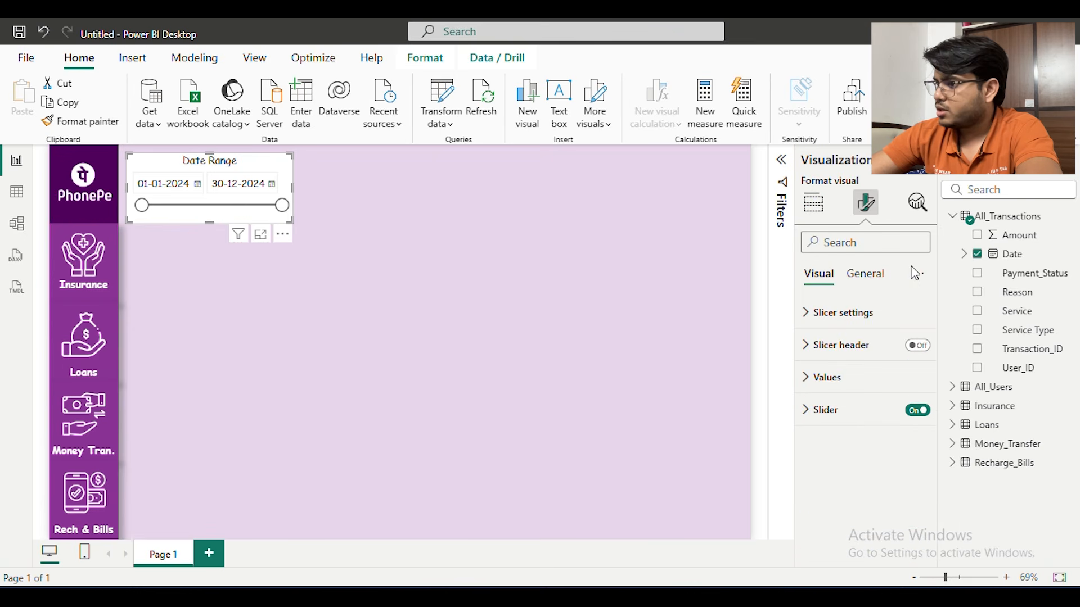
{"action": "left_click", "coordinate": [876, 286]}
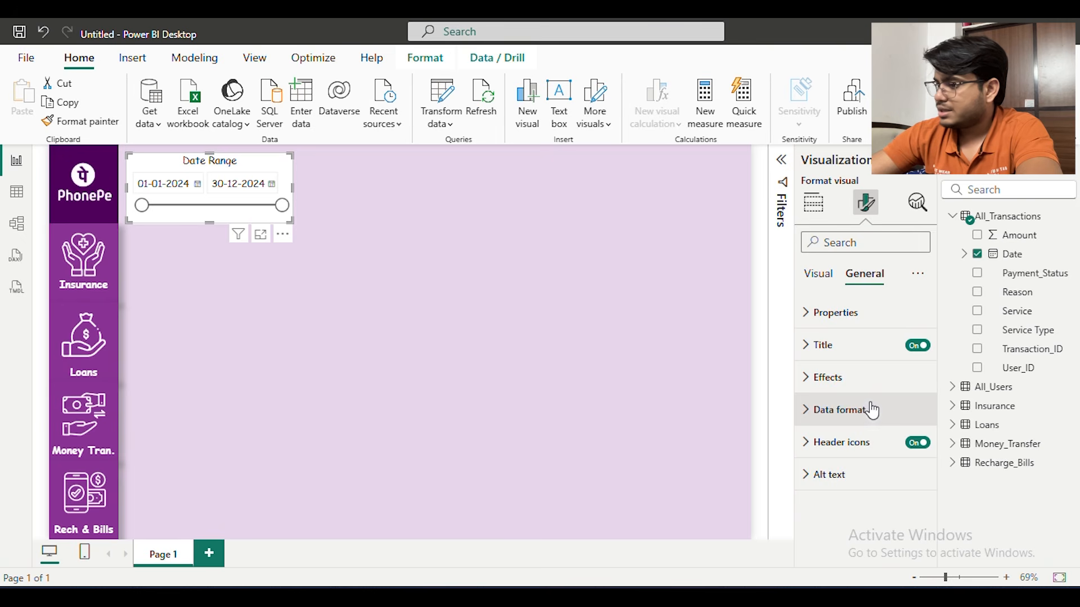
{"action": "left_click", "coordinate": [878, 381]}
{"action": "scroll", "coordinate": [899, 371], "scroll_direction": "down", "scroll_amount": 1}
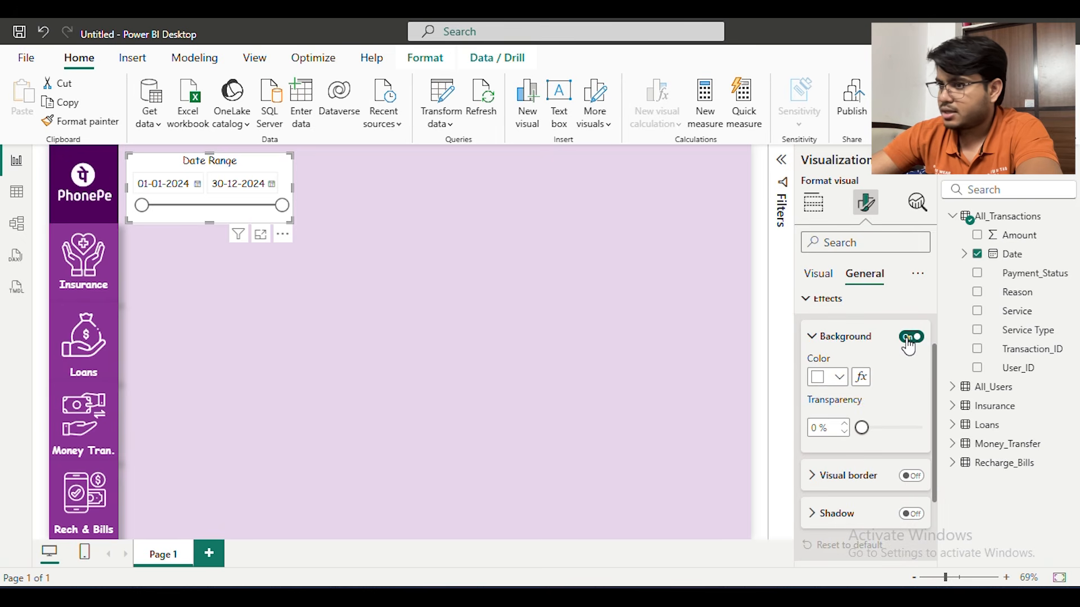
{"action": "left_click", "coordinate": [911, 337]}
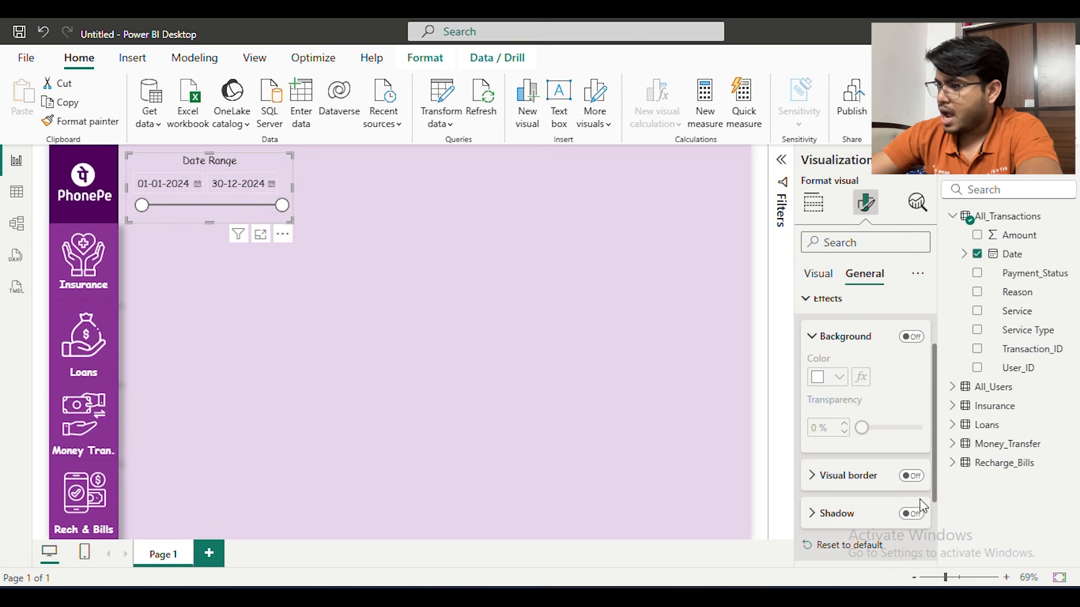
{"action": "left_click", "coordinate": [912, 513]}
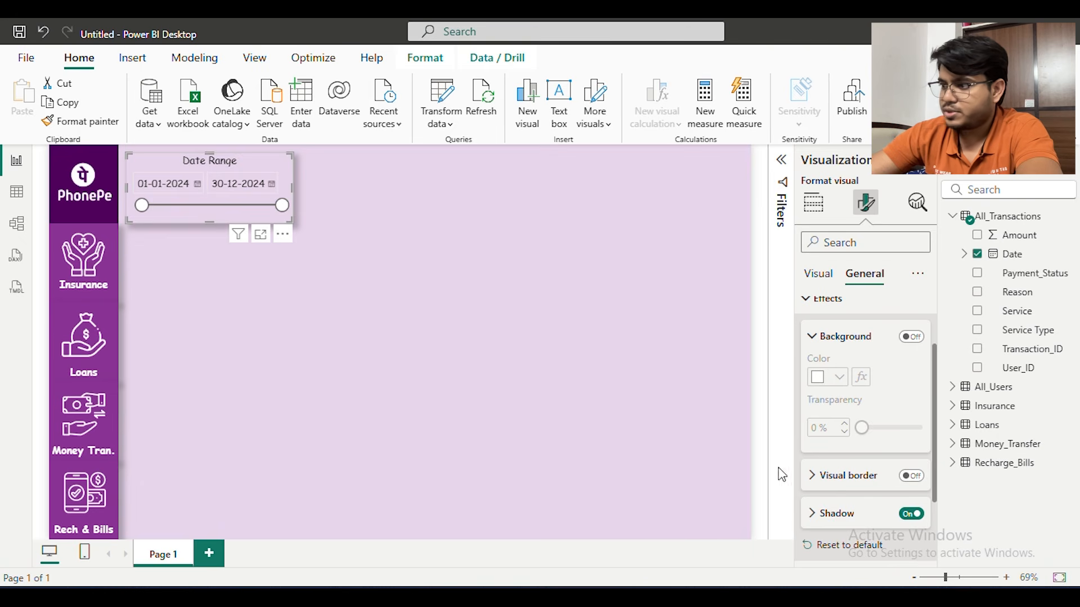
{"action": "left_click", "coordinate": [659, 402]}
Switch to the finished Phone Pe PowerBI report and move its Date slicer aside to compare its color with the page background
{"action": "left_click", "coordinate": [544, 529]}
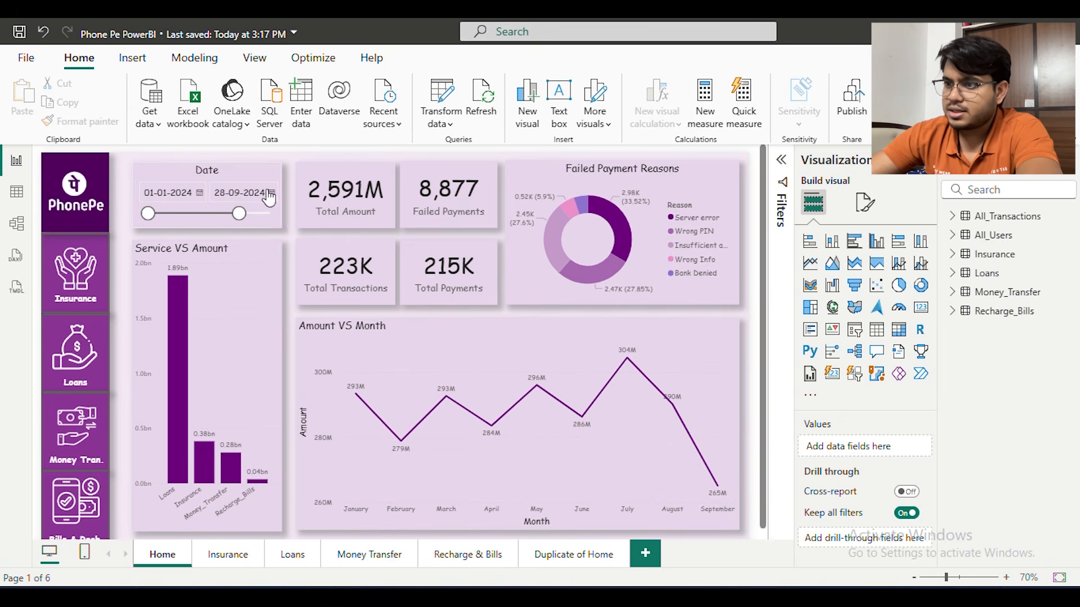
{"action": "left_click_drag", "start_coordinate": [285, 216], "coordinate": [349, 256]}
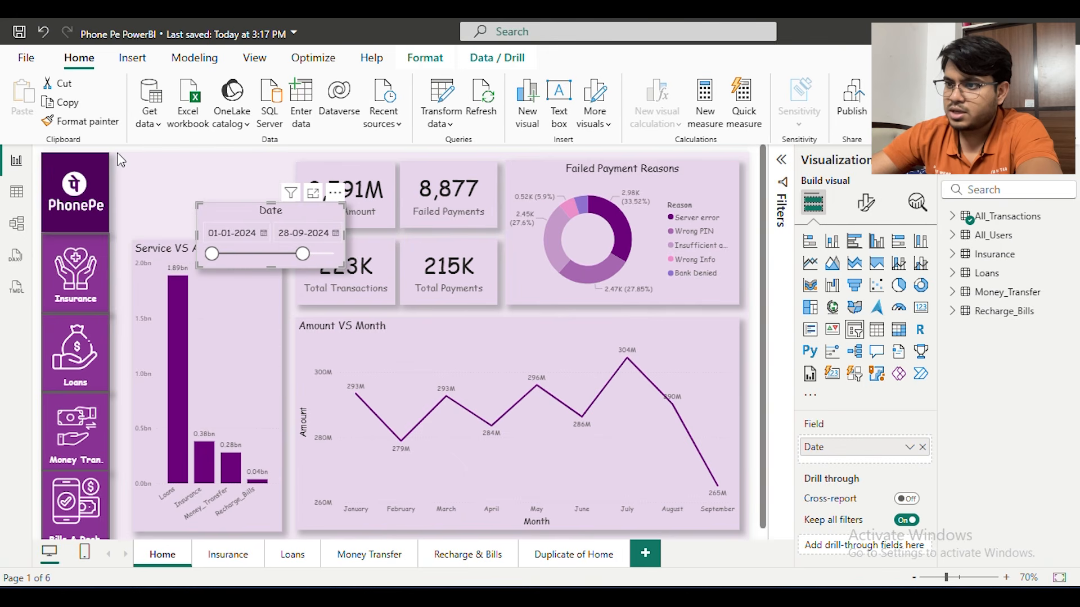
{"action": "left_click", "coordinate": [209, 171]}
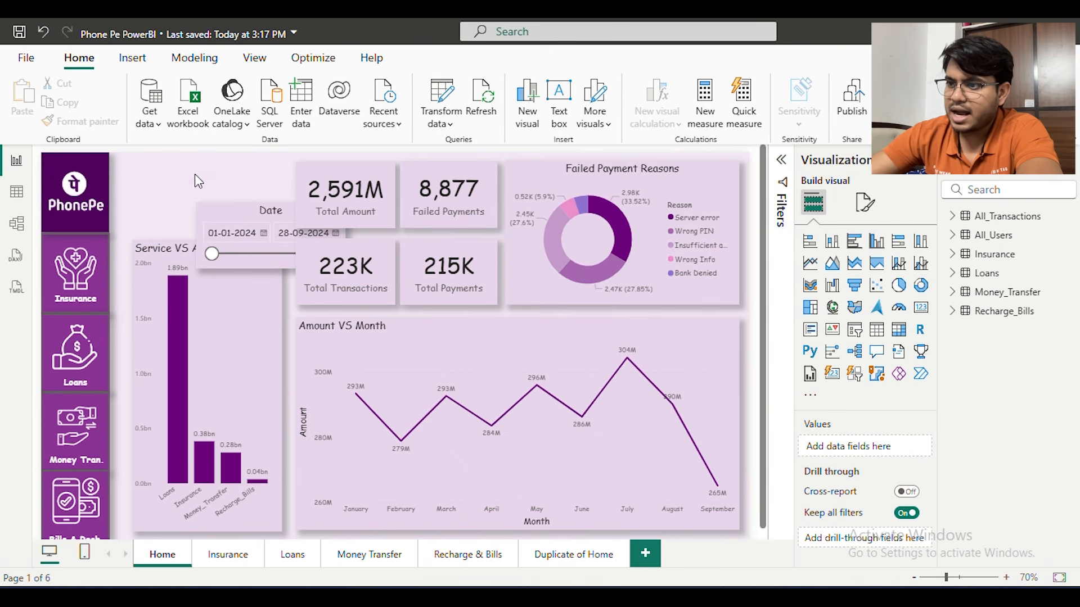
{"action": "left_click_drag", "start_coordinate": [240, 215], "coordinate": [175, 177]}
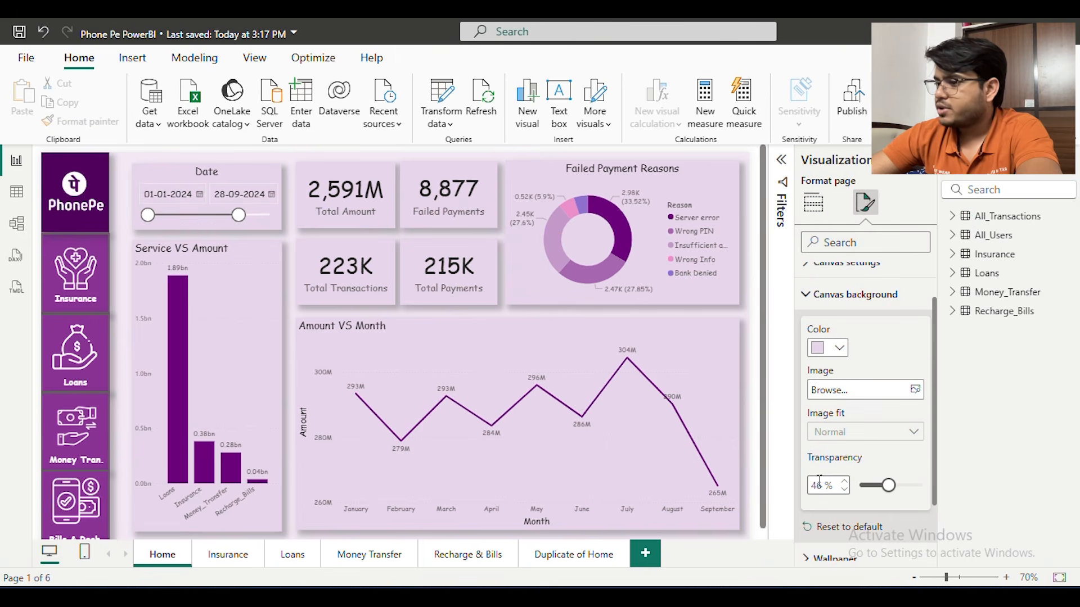
{"action": "left_click_drag", "start_coordinate": [238, 167], "coordinate": [360, 227]}
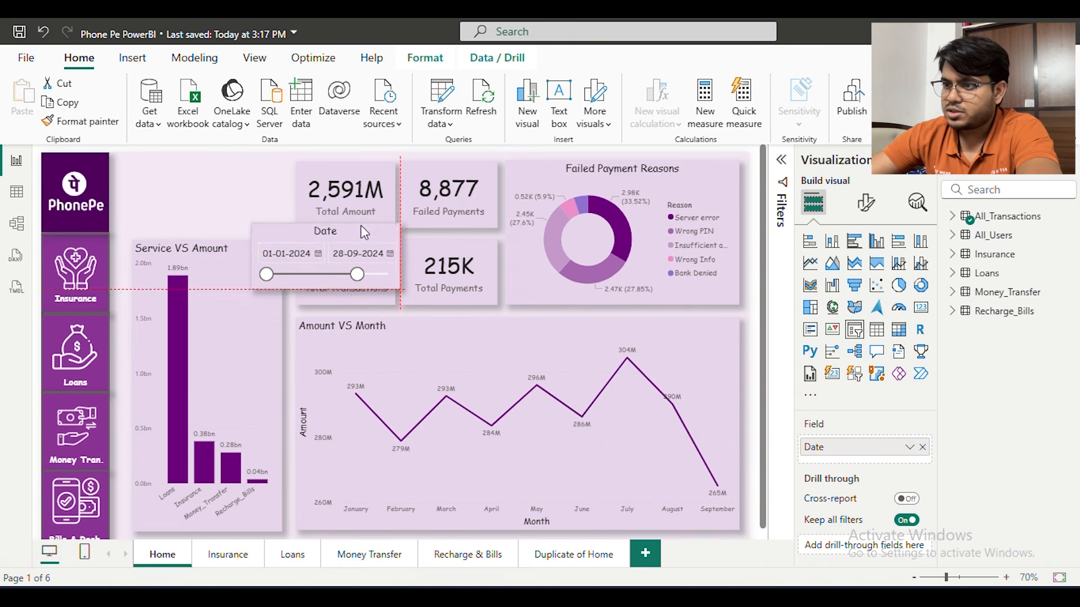
{"action": "left_click", "coordinate": [192, 198]}
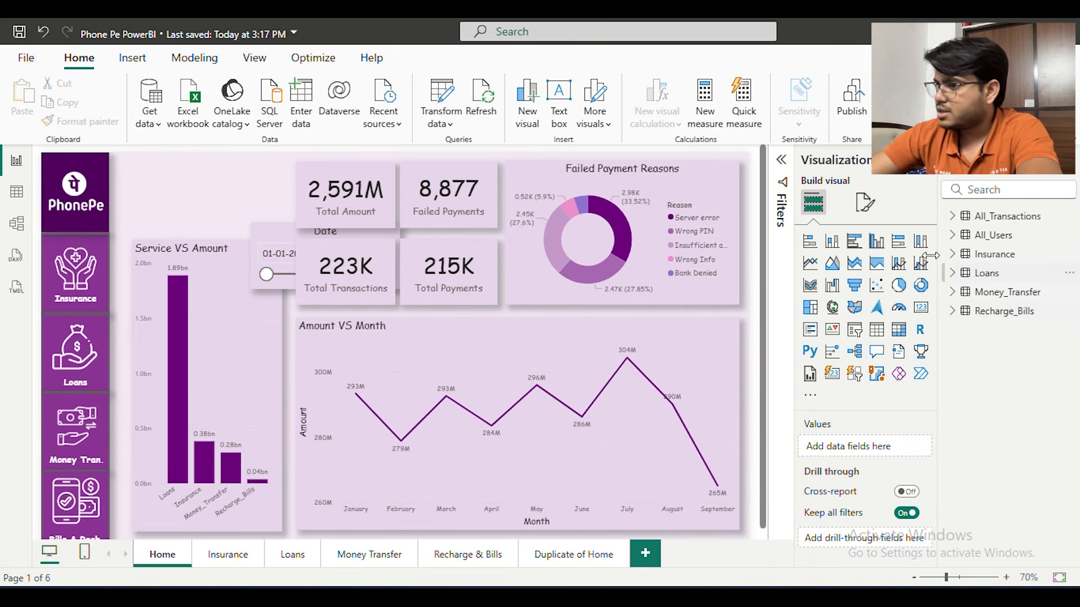
Check the transparency of the finished report's canvas background on the Home page
{"action": "left_click", "coordinate": [865, 202]}
{"action": "left_click", "coordinate": [872, 344]}
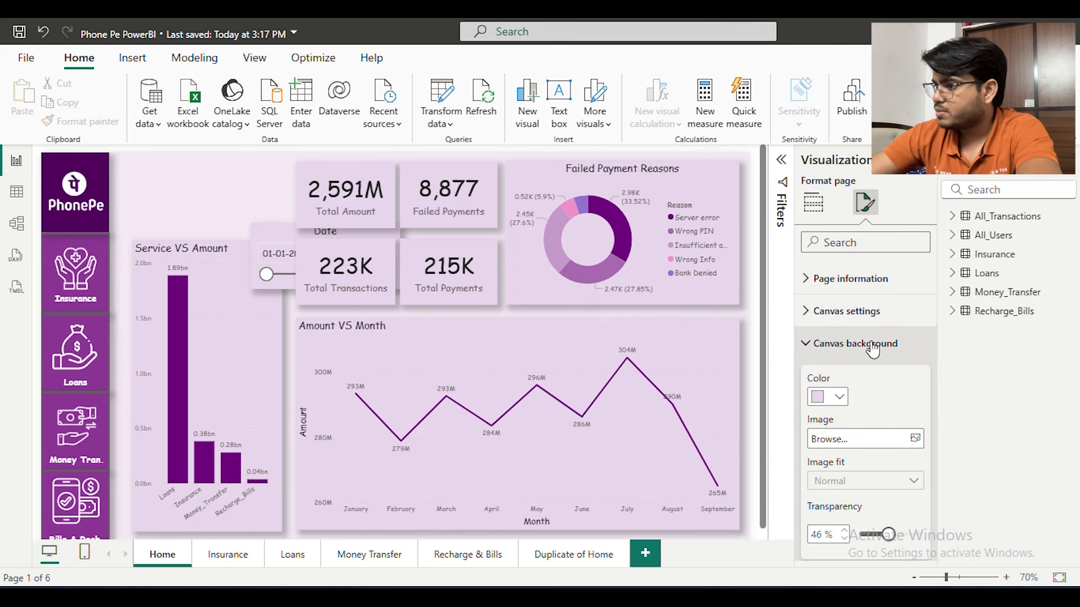
{"action": "scroll", "coordinate": [870, 450], "scroll_direction": "down", "scroll_amount": 2}
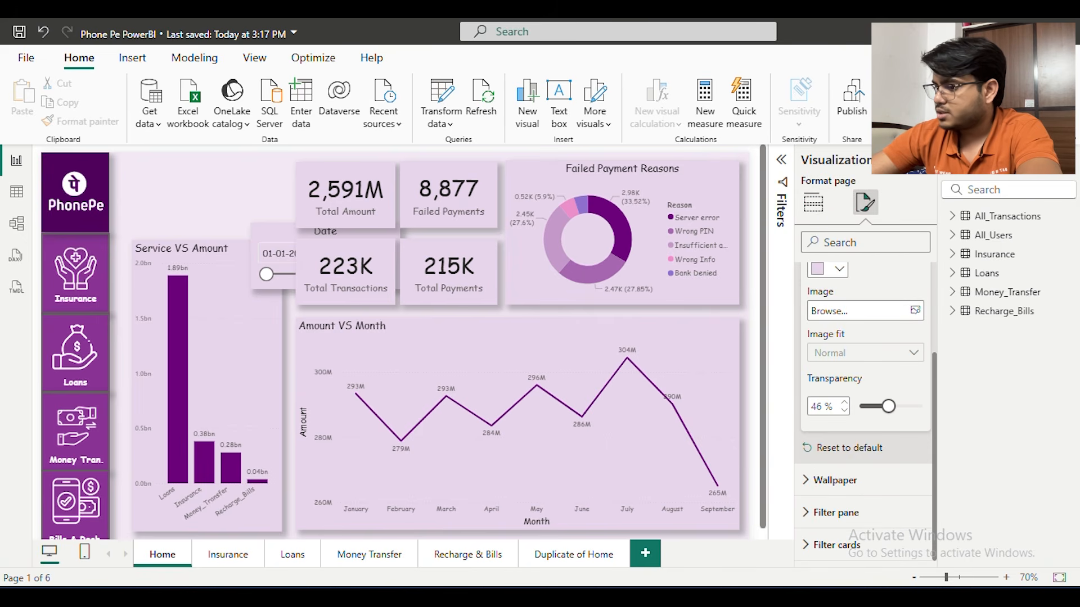
{"action": "mouse_move", "coordinate": [664, 571]}
Return to the untitled report and set its canvas background transparency to 46%
{"action": "left_click", "coordinate": [692, 523]}
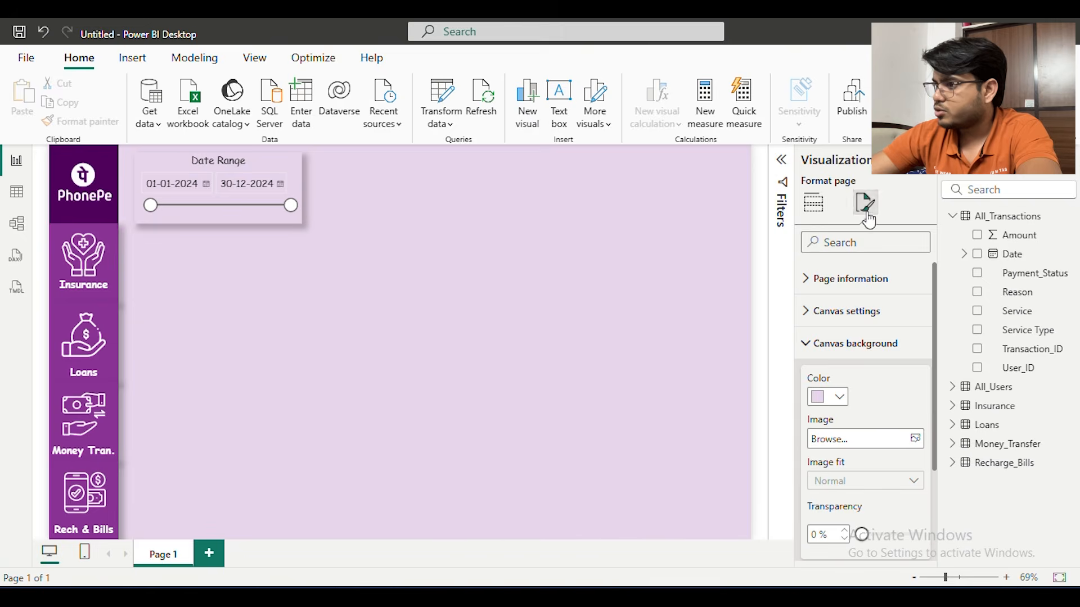
{"action": "scroll", "coordinate": [896, 467], "scroll_direction": "down", "scroll_amount": 2}
{"action": "double_click", "coordinate": [815, 455]}
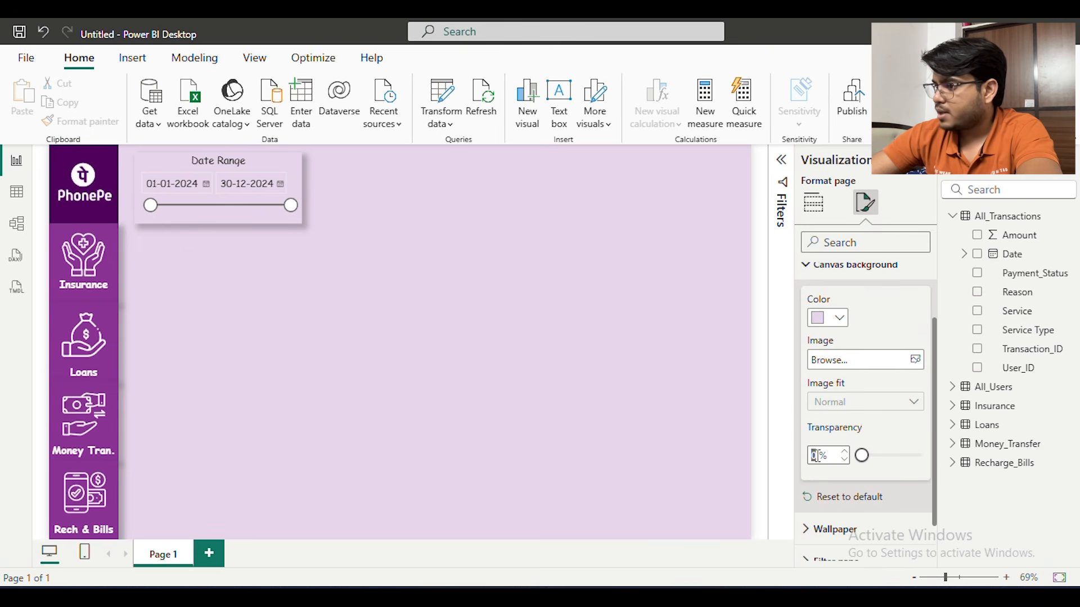
{"action": "type", "text": "46"}
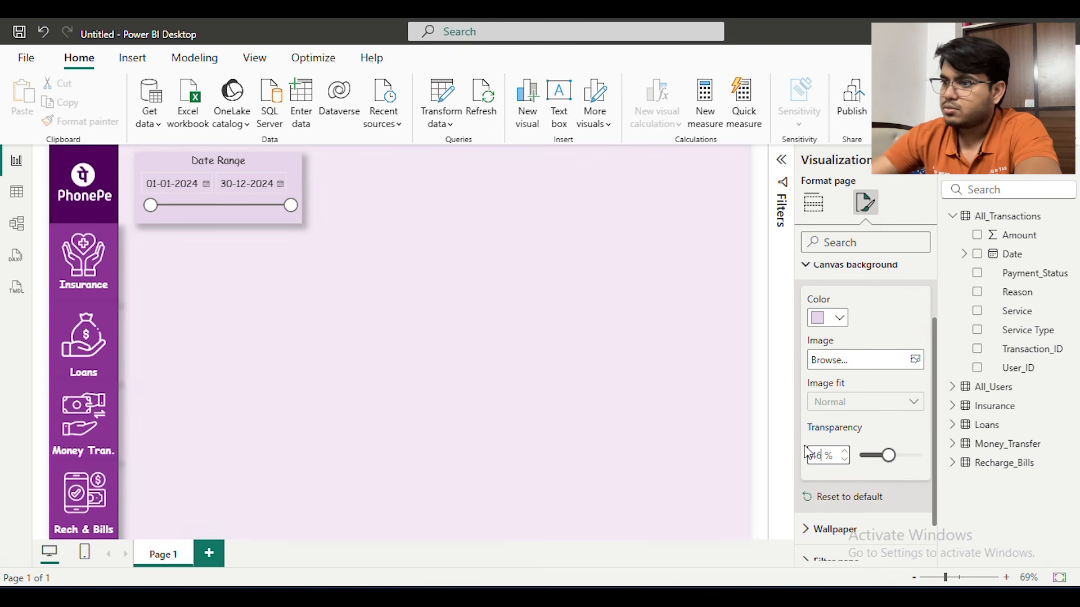
{"action": "left_click", "coordinate": [398, 325]}
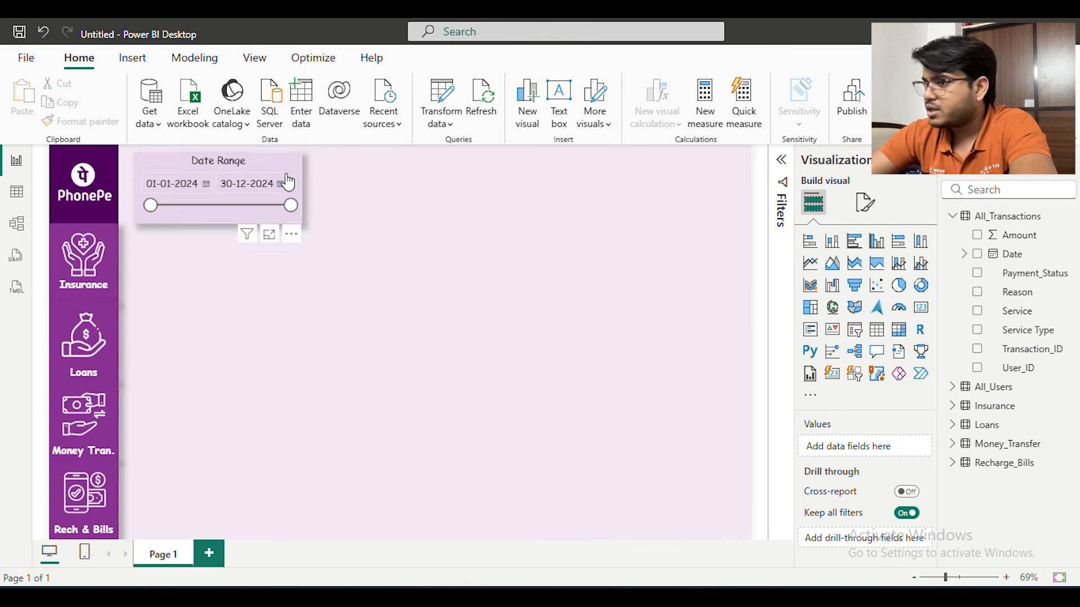
Duplicate the Date Range slicer and place the copy beside the original, aligned along the page's upper edge
{"action": "left_click", "coordinate": [290, 164]}
{"action": "key", "text": "ctrl+c"}
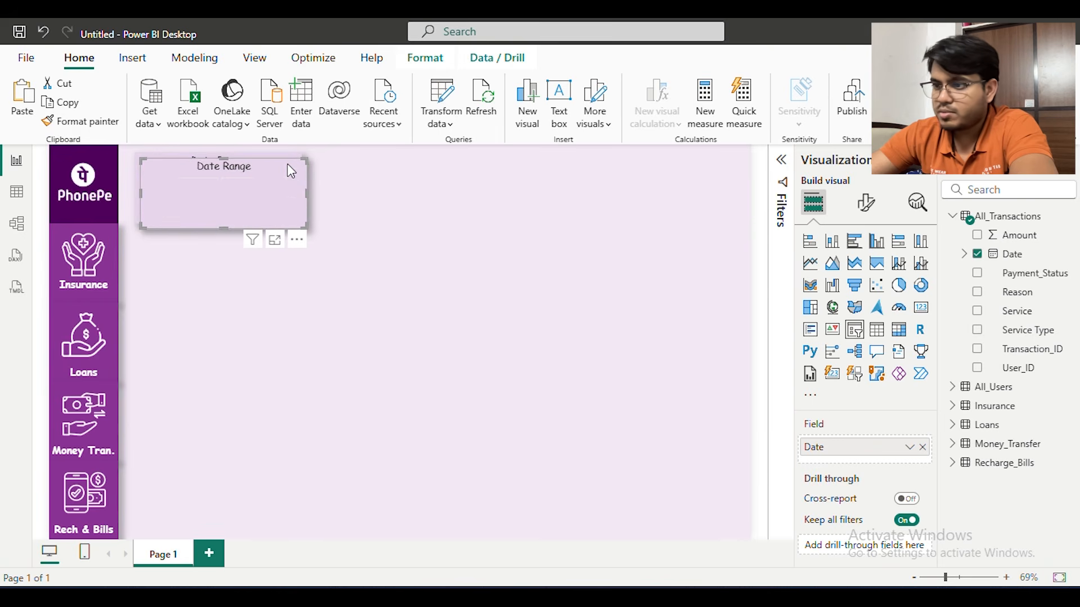
{"action": "key", "text": "ctrl+v"}
{"action": "left_click_drag", "start_coordinate": [495, 170], "coordinate": [426, 170]}
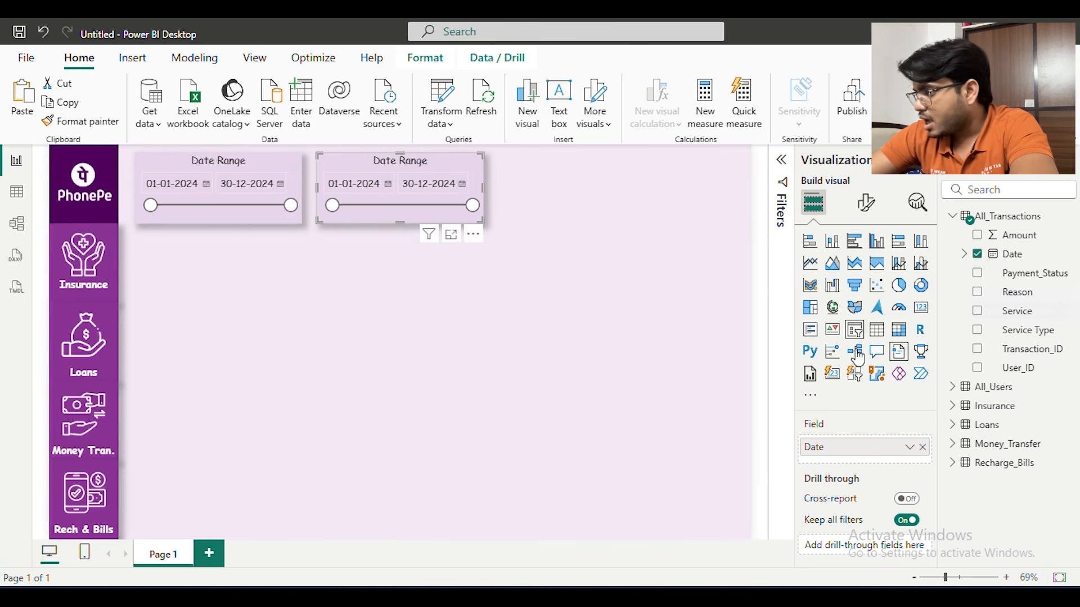
Convert the duplicated slicer to a card and replace its date field with the sum of Amount from All_Transactions
{"action": "left_click", "coordinate": [921, 307]}
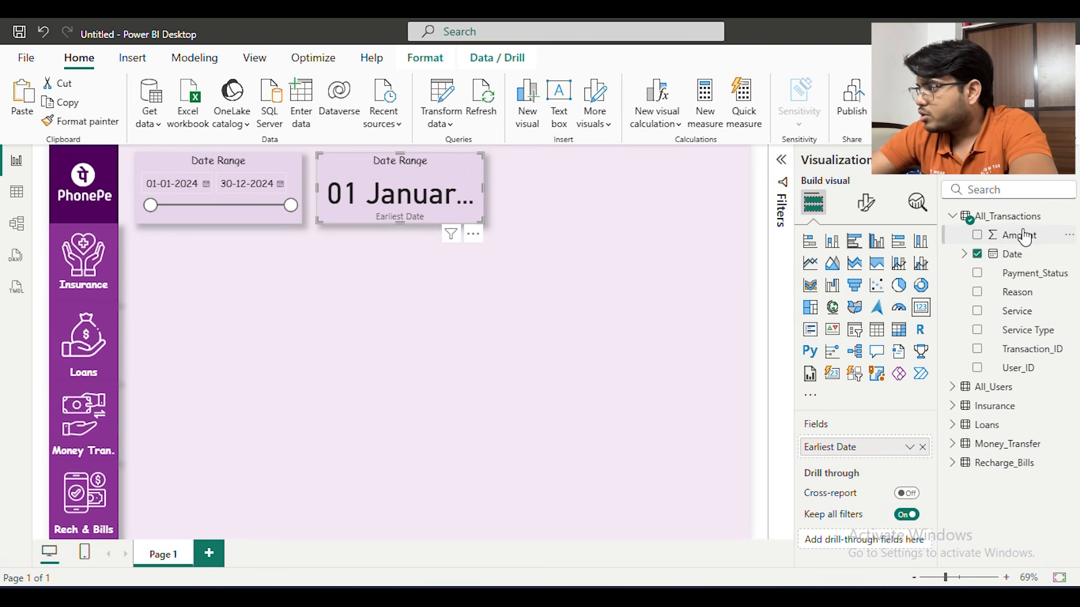
{"action": "left_click_drag", "start_coordinate": [1019, 236], "coordinate": [877, 447]}
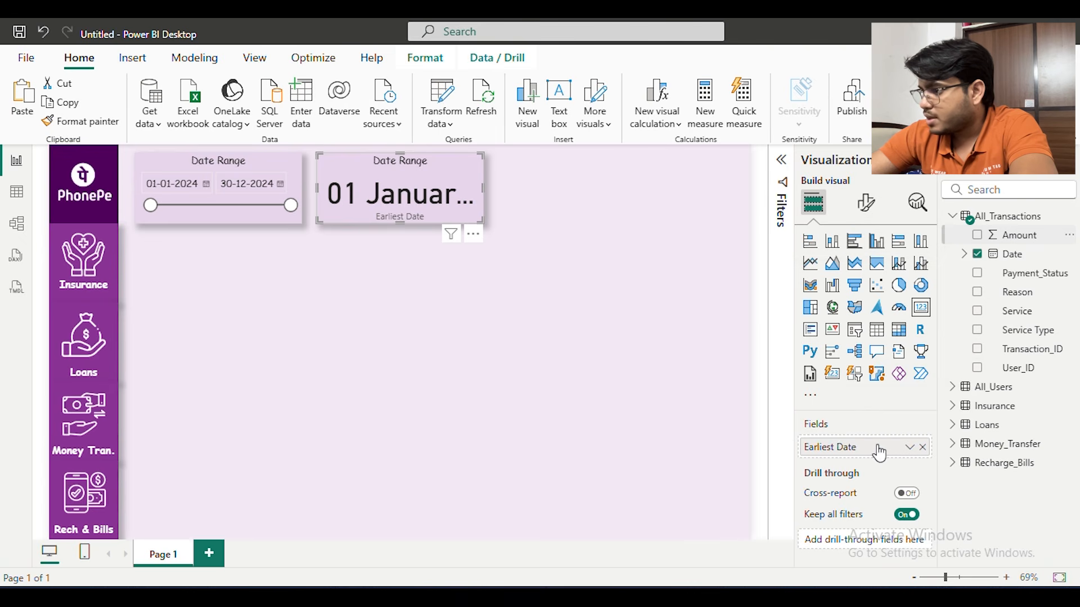
{"action": "left_click", "coordinate": [910, 448]}
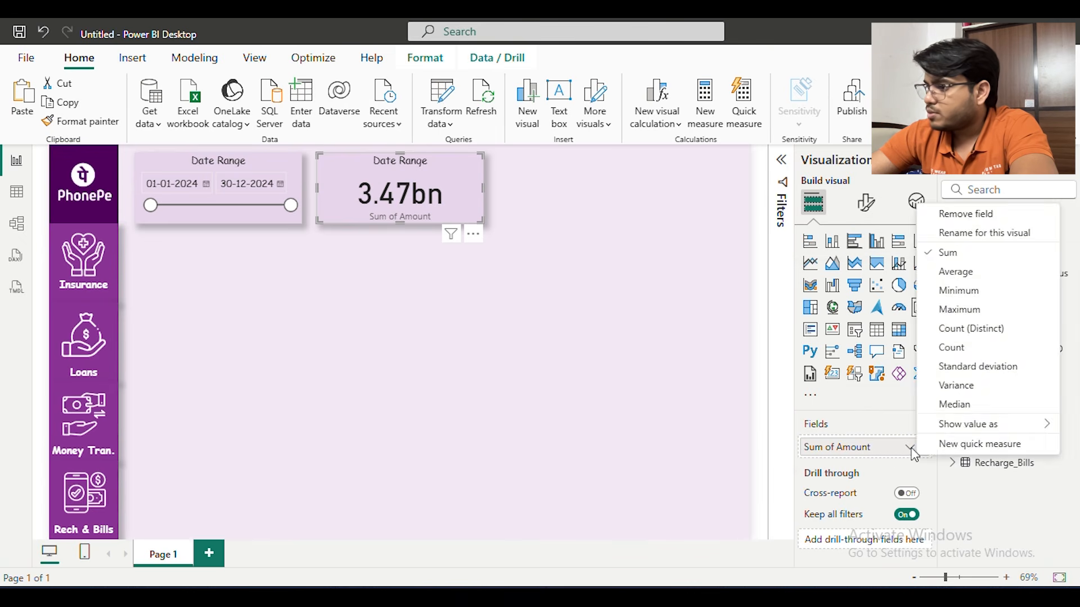
{"action": "left_click", "coordinate": [836, 445]}
Set the card's callout value to display in Millions with 0 decimal places
{"action": "left_click", "coordinate": [867, 212]}
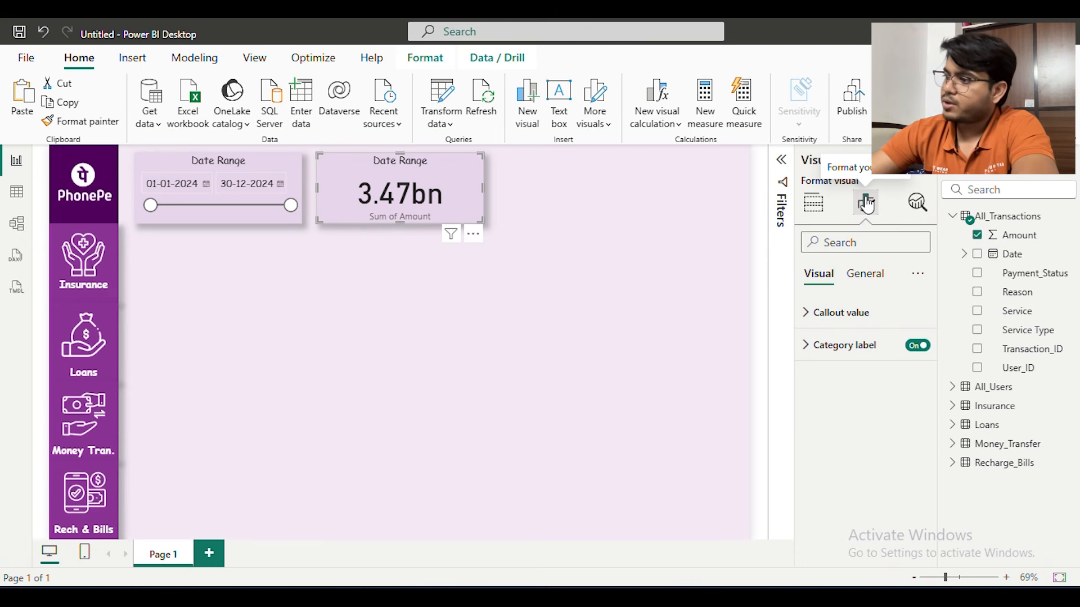
{"action": "left_click", "coordinate": [862, 314]}
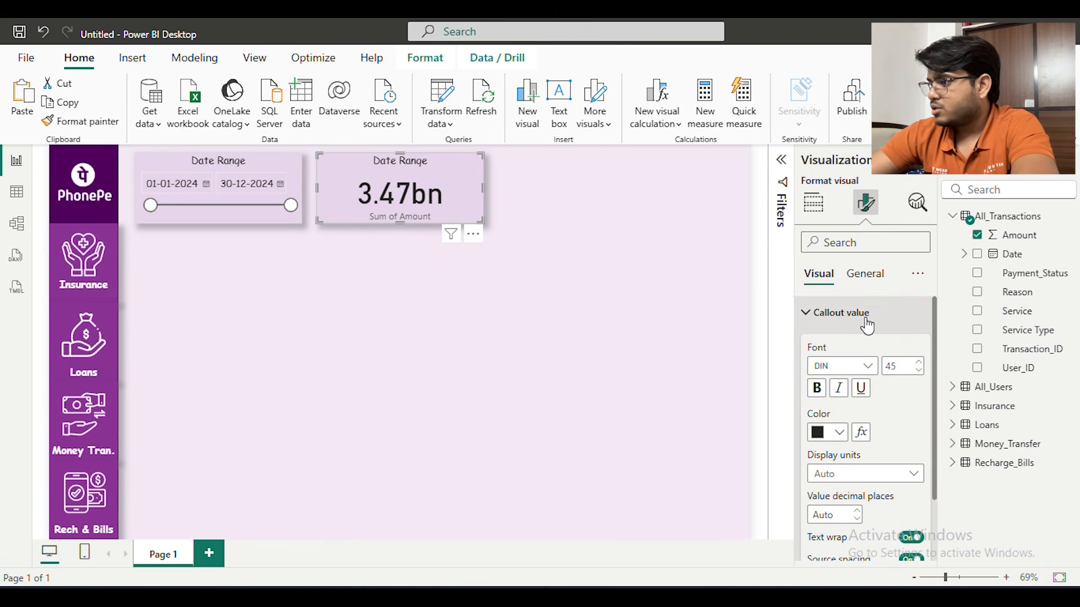
{"action": "left_click", "coordinate": [915, 474]}
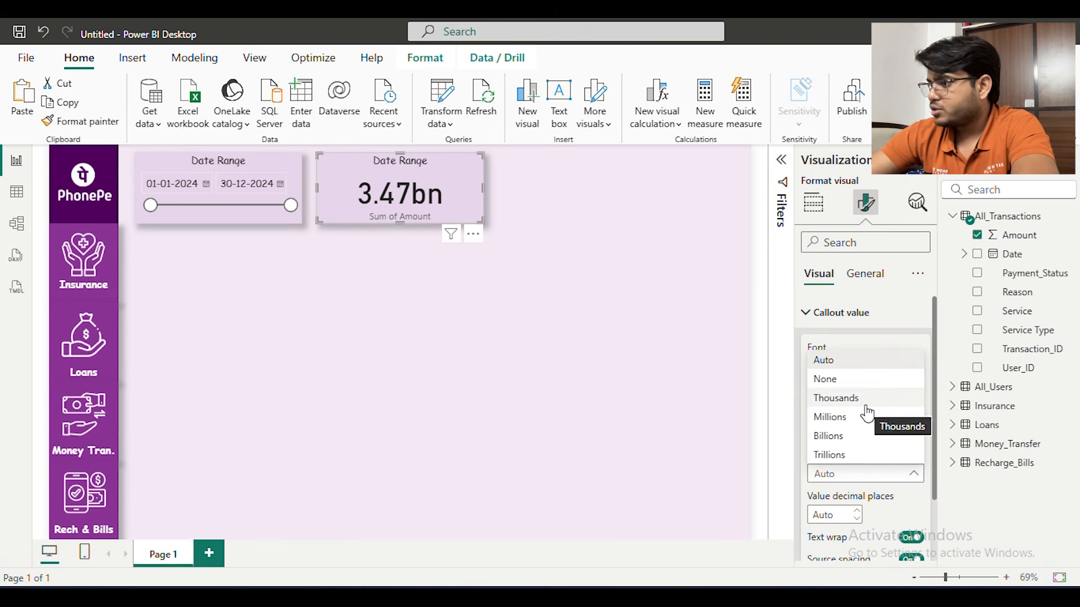
{"action": "left_click", "coordinate": [862, 416]}
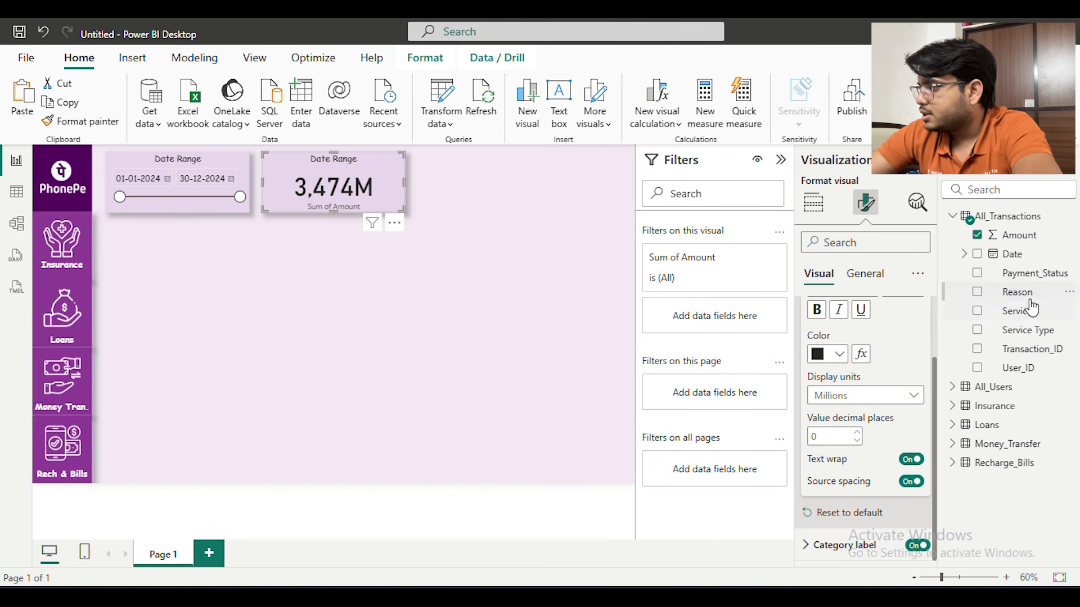
Add Payment_Status as a visual-level filter on the amount card and restrict it to Successful
{"action": "left_click_drag", "start_coordinate": [1038, 273], "coordinate": [732, 323]}
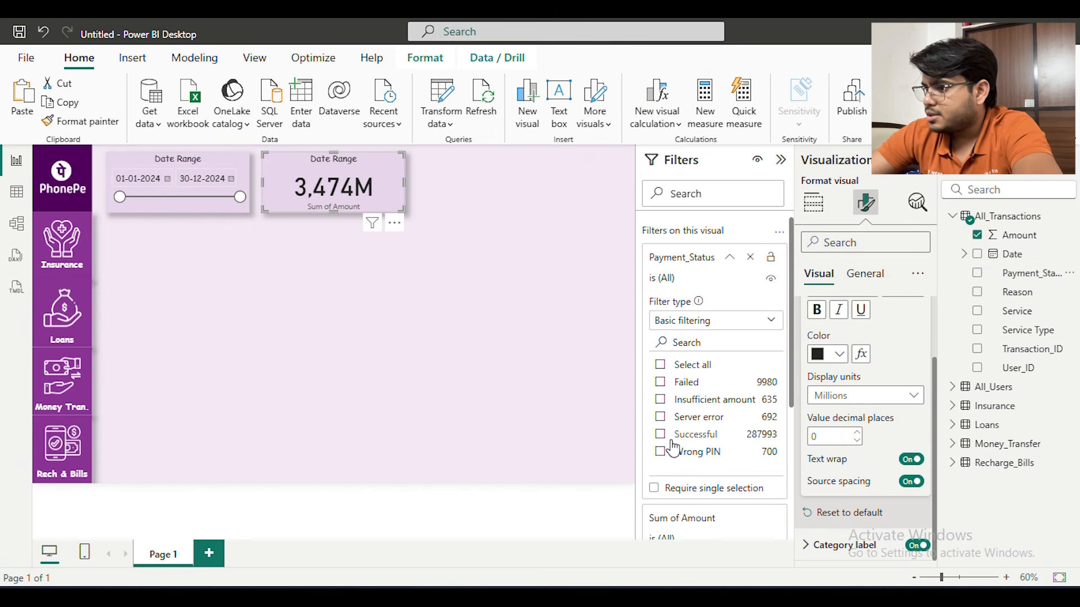
{"action": "left_click", "coordinate": [661, 434]}
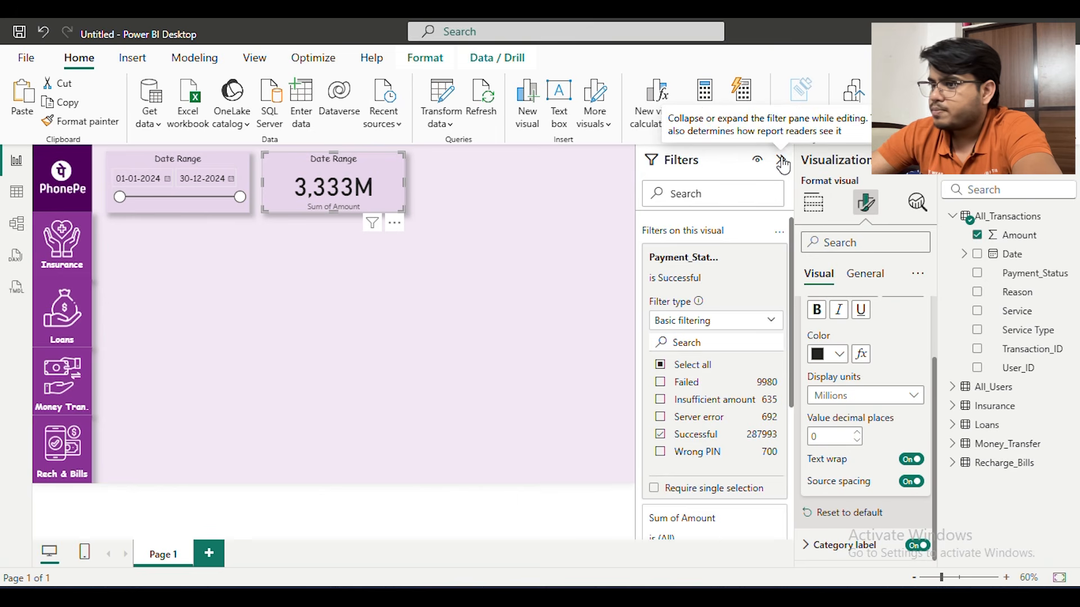
{"action": "left_click", "coordinate": [578, 229]}
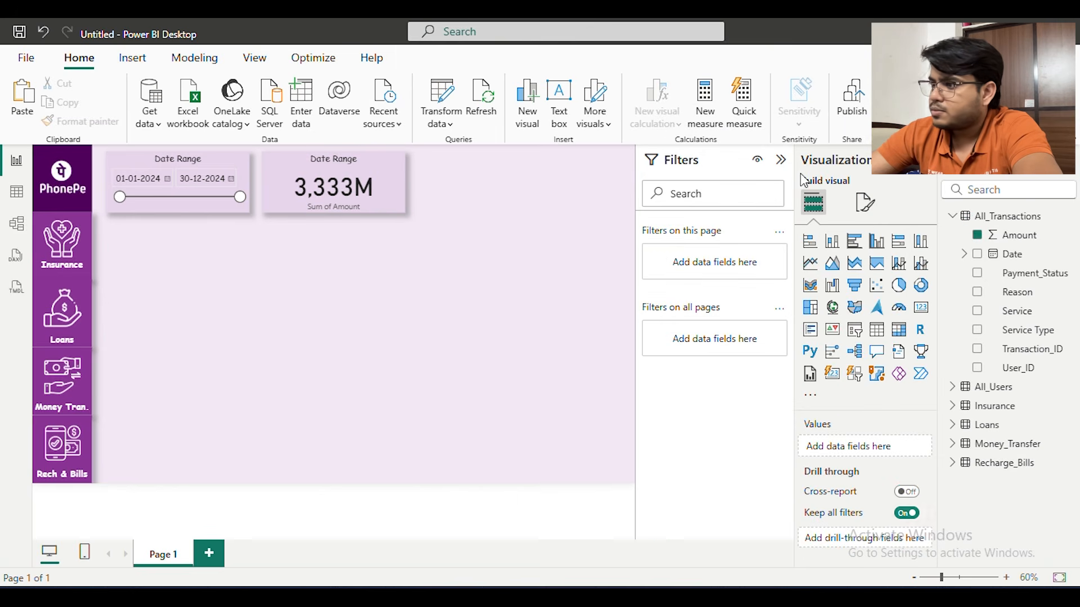
{"action": "left_click", "coordinate": [373, 167]}
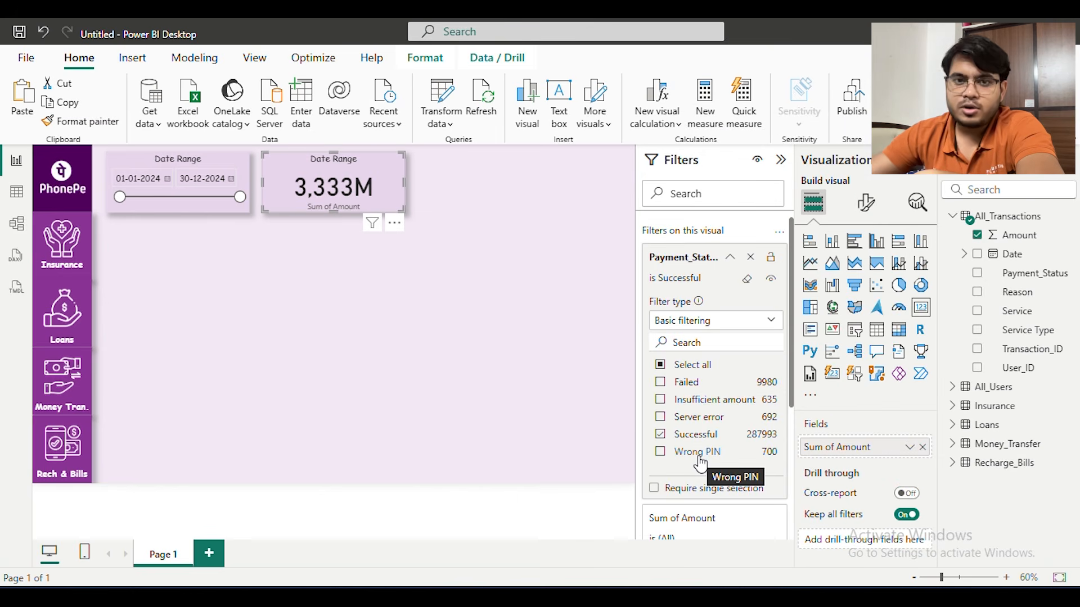
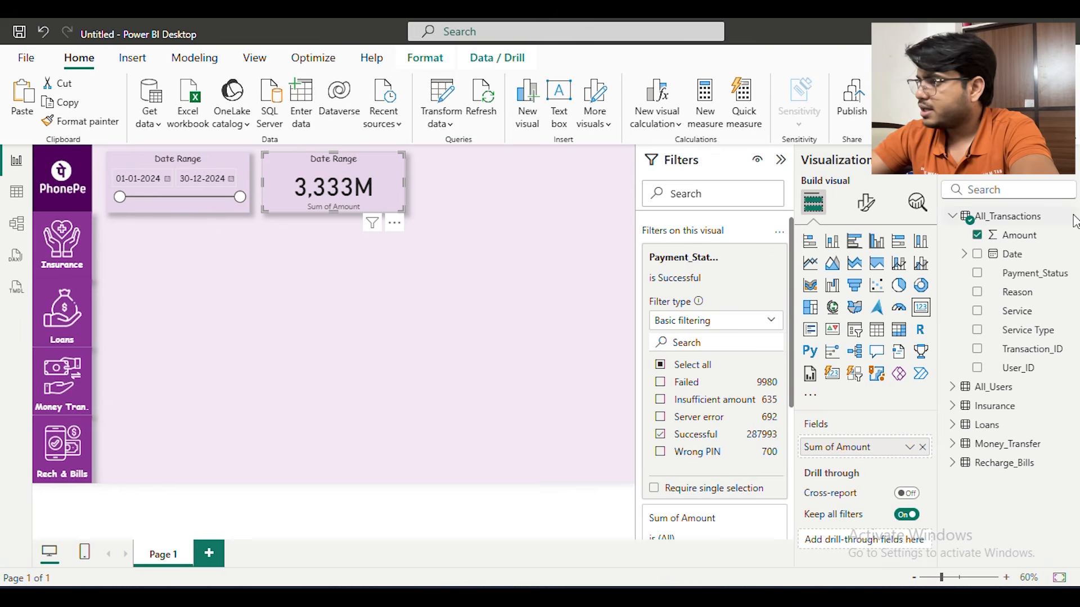
Change the amount card's title text to "Total Transaction Amount"
{"action": "left_click", "coordinate": [866, 202]}
{"action": "left_click", "coordinate": [864, 274]}
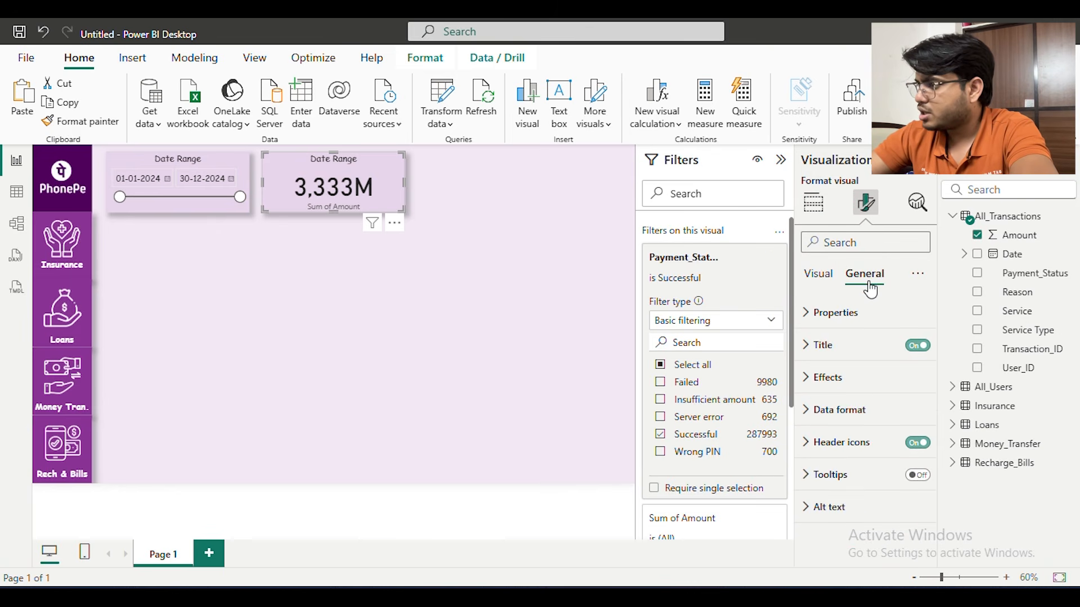
{"action": "left_click", "coordinate": [872, 353]}
{"action": "double_click", "coordinate": [870, 427]}
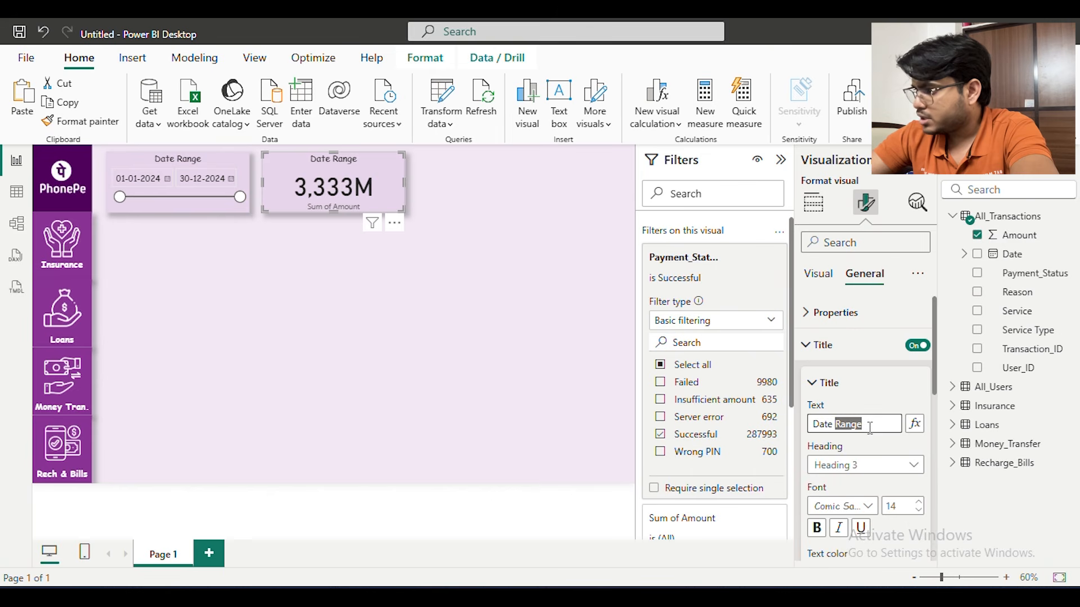
{"action": "type", "text": "Tot"}
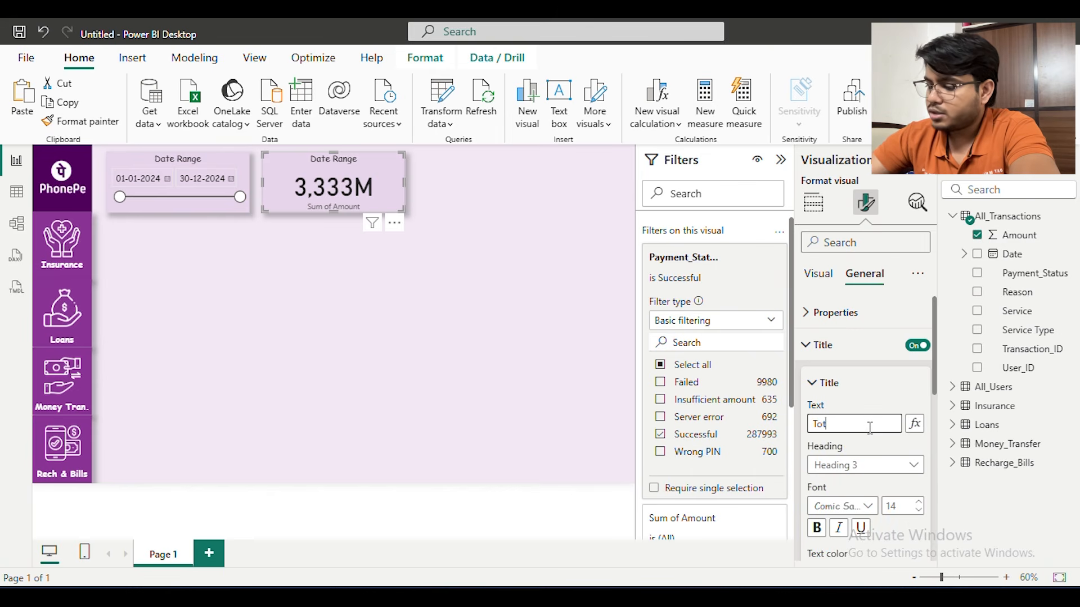
{"action": "type", "text": "al Tran"}
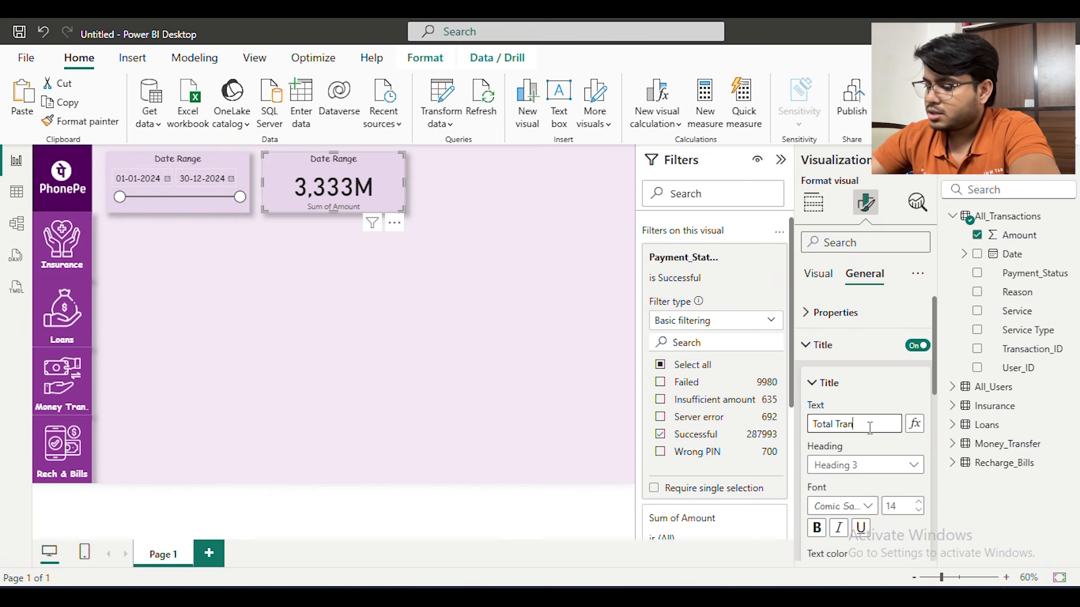
{"action": "type", "text": "saction Amount"}
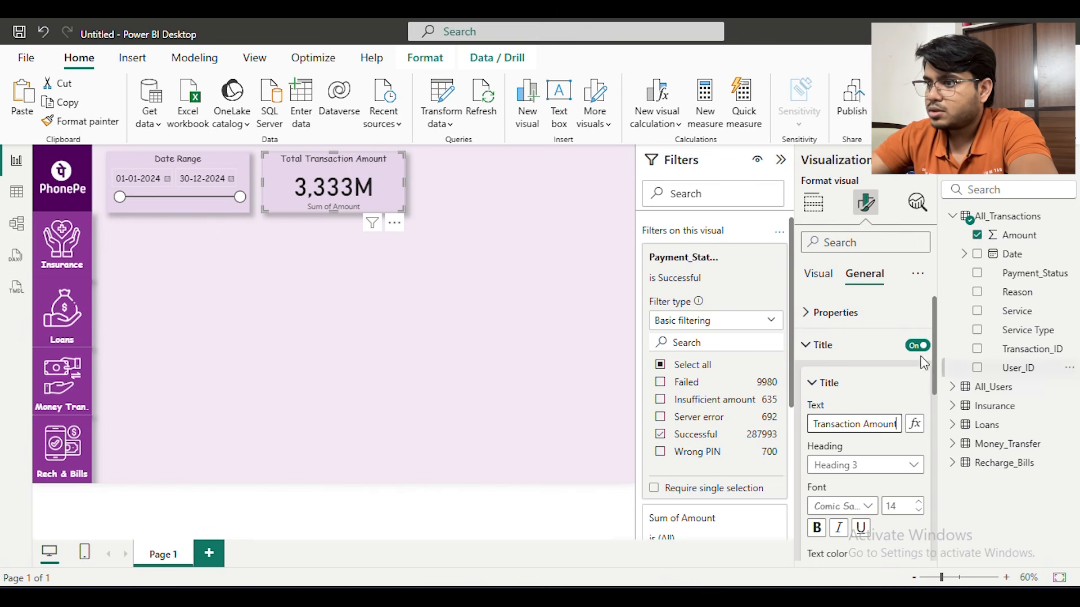
{"action": "left_click", "coordinate": [492, 310]}
Try hiding the amount card's category label
{"action": "left_click", "coordinate": [323, 198]}
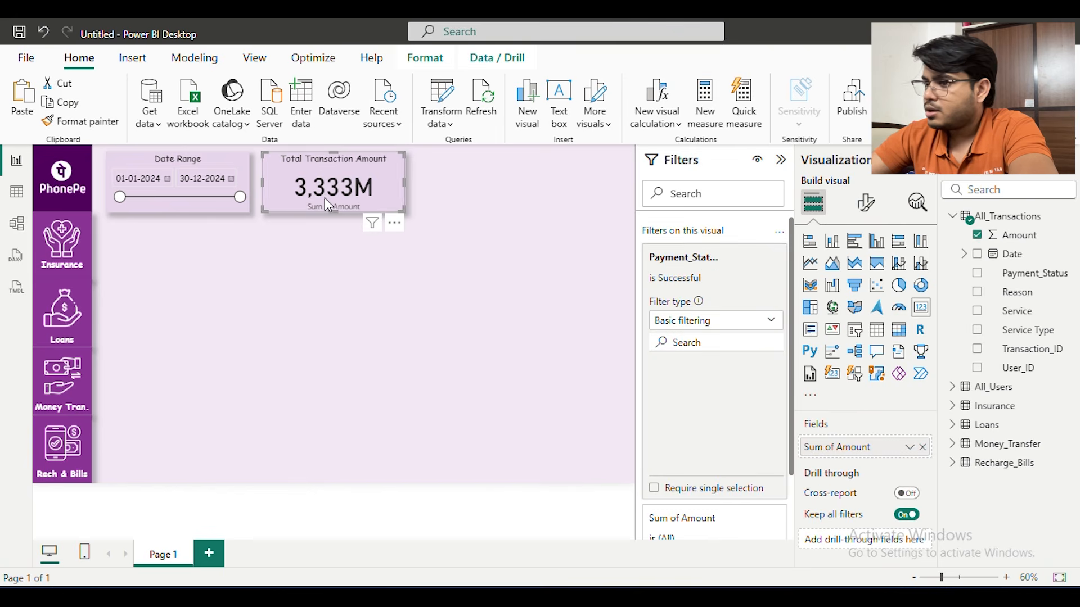
{"action": "left_click", "coordinate": [869, 207]}
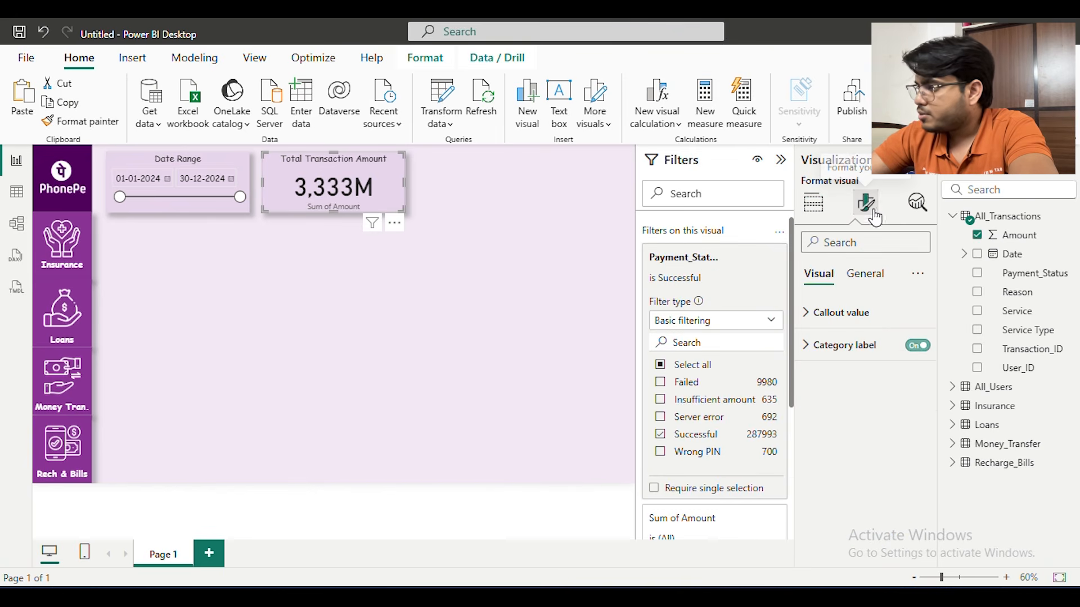
{"action": "left_click", "coordinate": [909, 347]}
{"action": "left_click", "coordinate": [499, 285]}
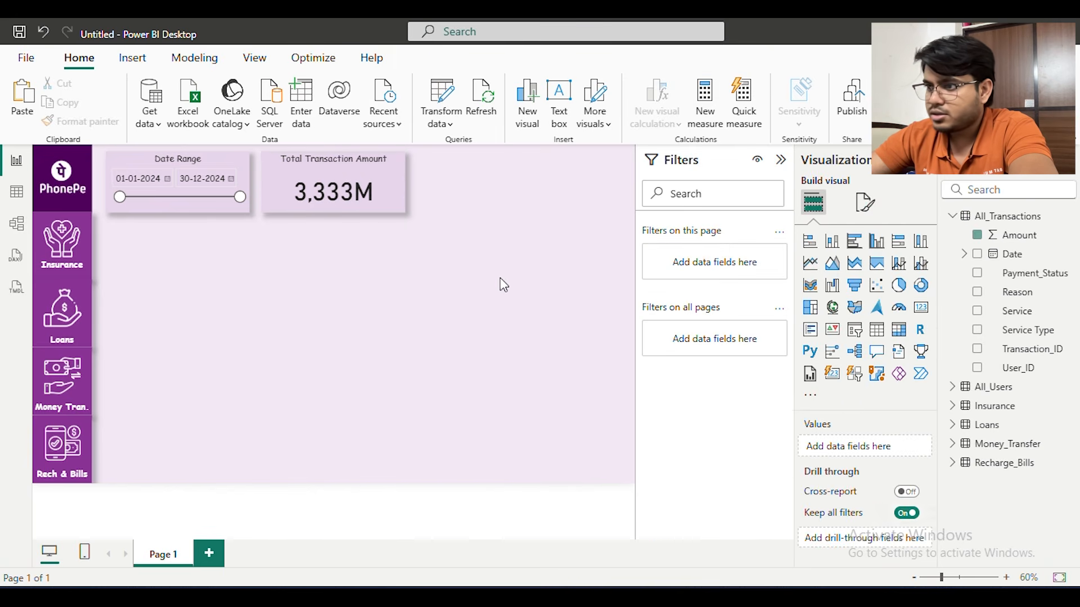
{"action": "left_click", "coordinate": [368, 185]}
{"action": "key", "text": "ctrl+z"}
Copy the amount card's title text and turn the title off
{"action": "left_click", "coordinate": [866, 201]}
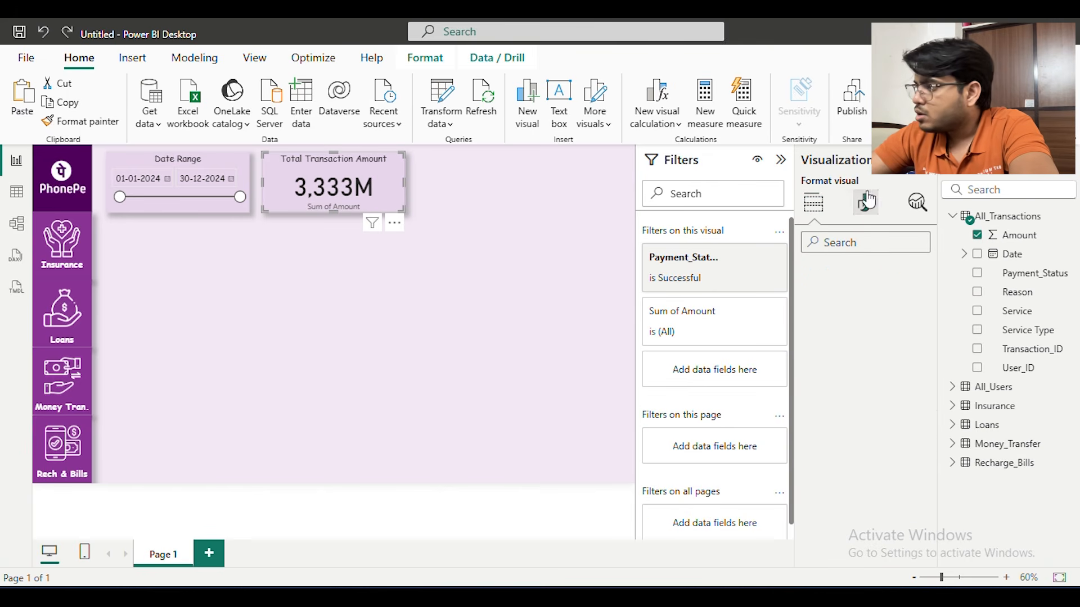
{"action": "left_click", "coordinate": [858, 312]}
{"action": "left_click", "coordinate": [864, 274]}
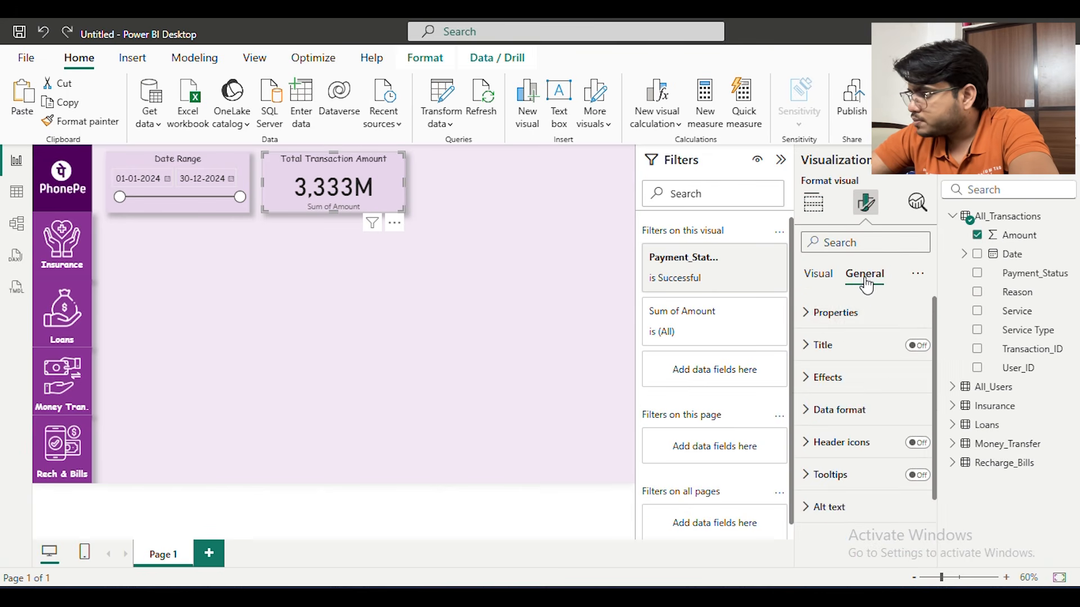
{"action": "left_click", "coordinate": [855, 348]}
{"action": "left_click", "coordinate": [859, 425]}
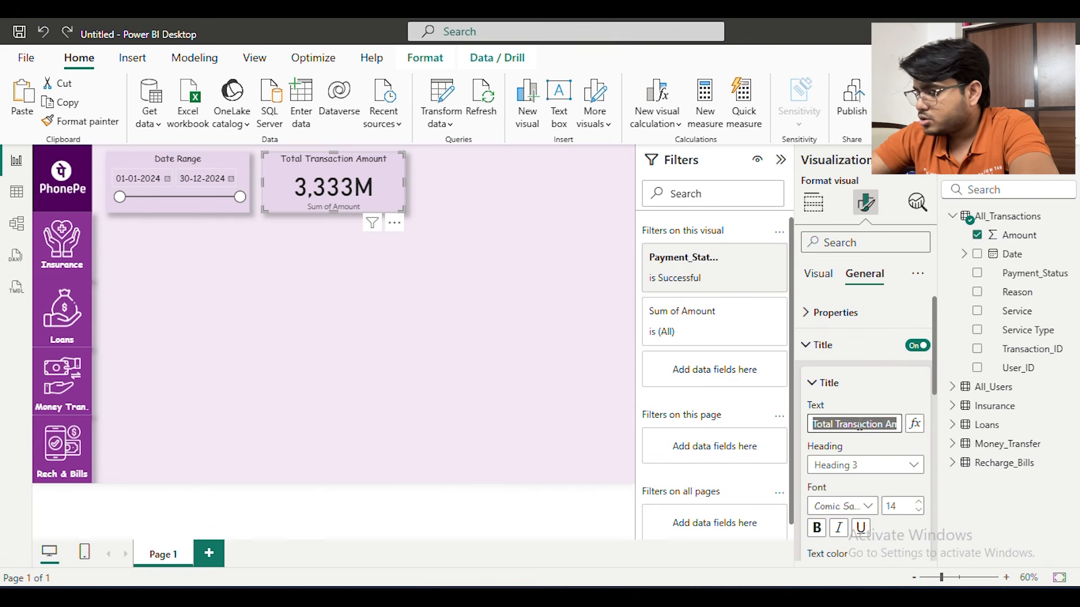
{"action": "left_click", "coordinate": [918, 346]}
Rename the card's Sum of Amount field to "Total Transaction Amount" for this visual
{"action": "left_click", "coordinate": [820, 275]}
{"action": "left_click", "coordinate": [832, 313]}
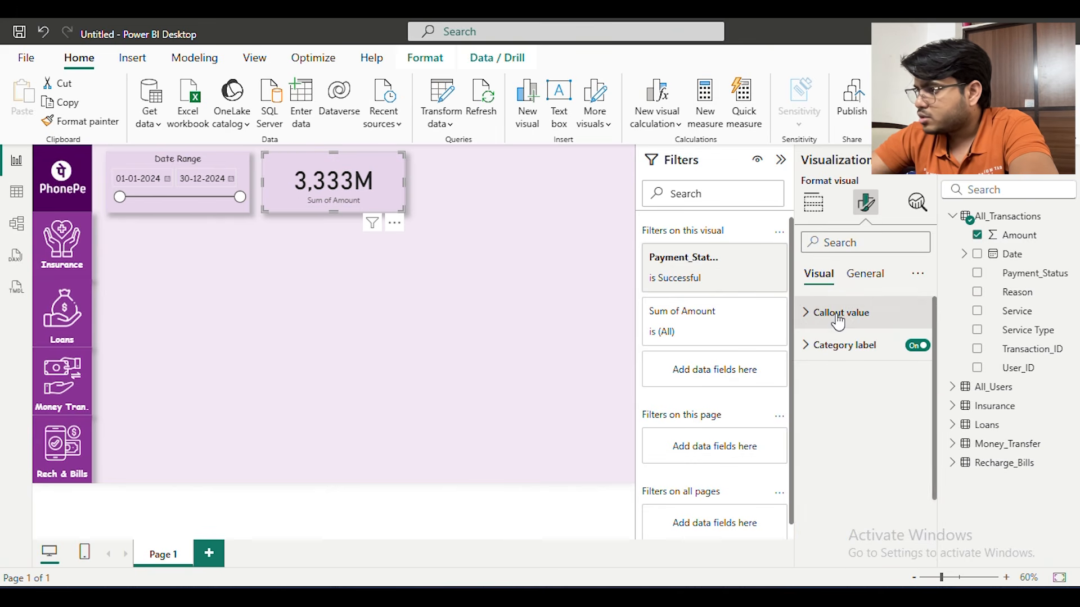
{"action": "left_click", "coordinate": [840, 346]}
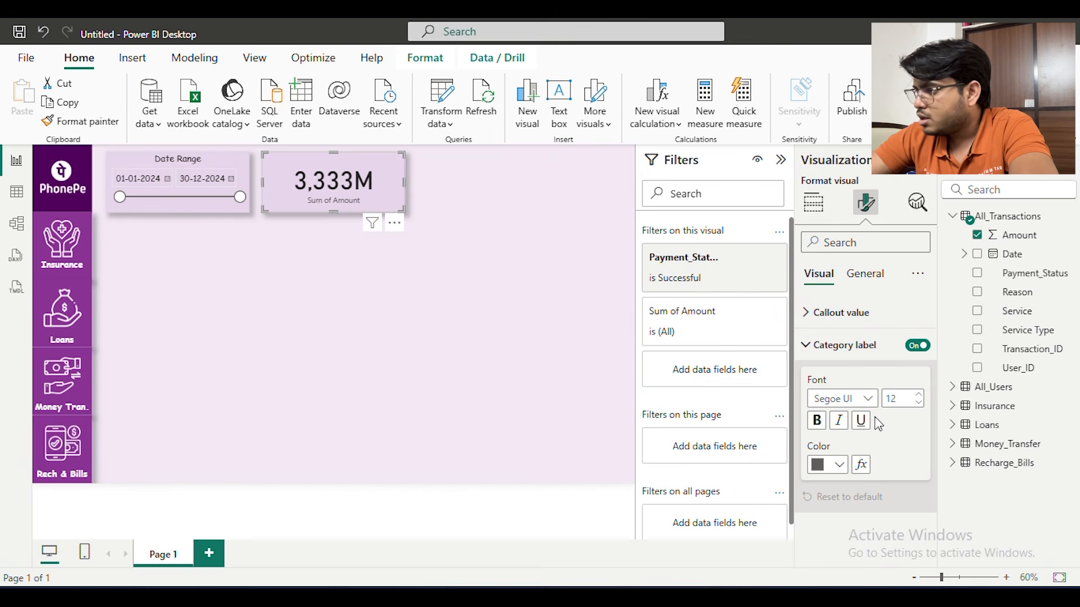
{"action": "left_click", "coordinate": [816, 202]}
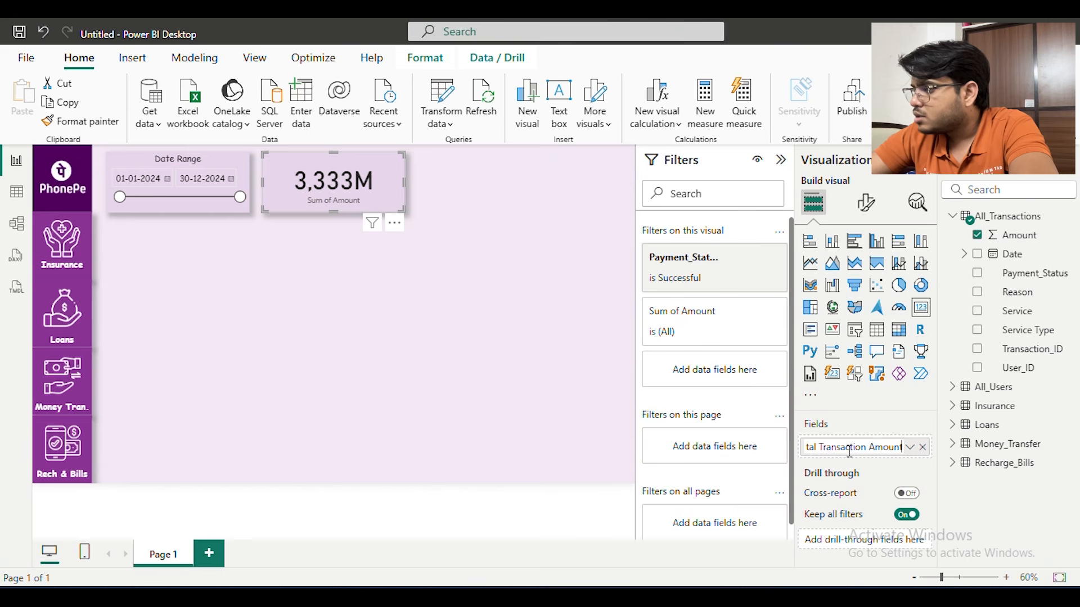
Format the card's category label in non-bold Comic Sans MS at size 14
{"action": "left_click", "coordinate": [869, 205]}
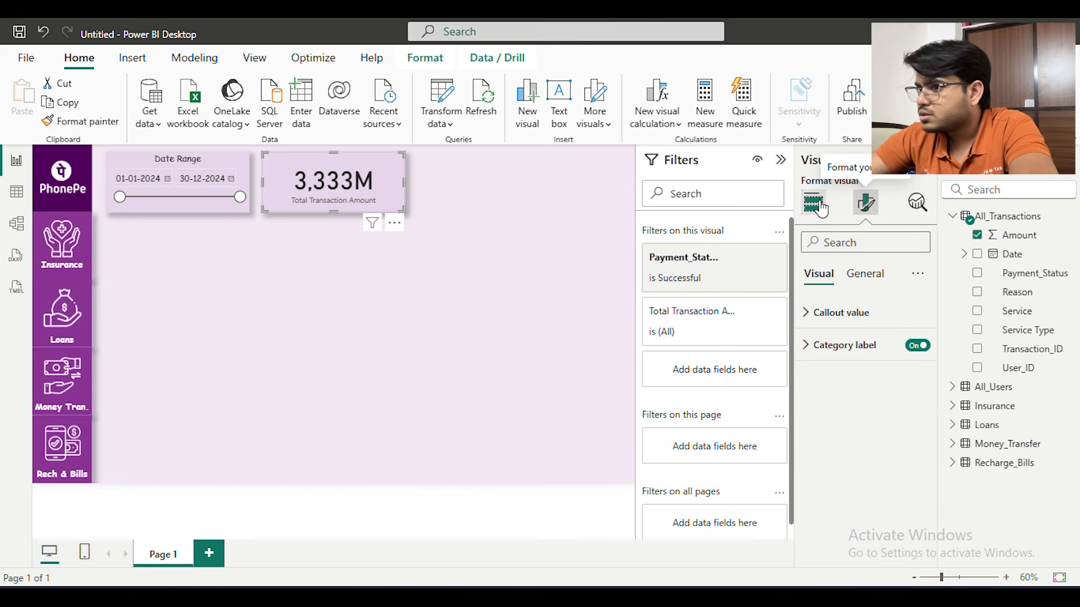
{"action": "left_click", "coordinate": [842, 349]}
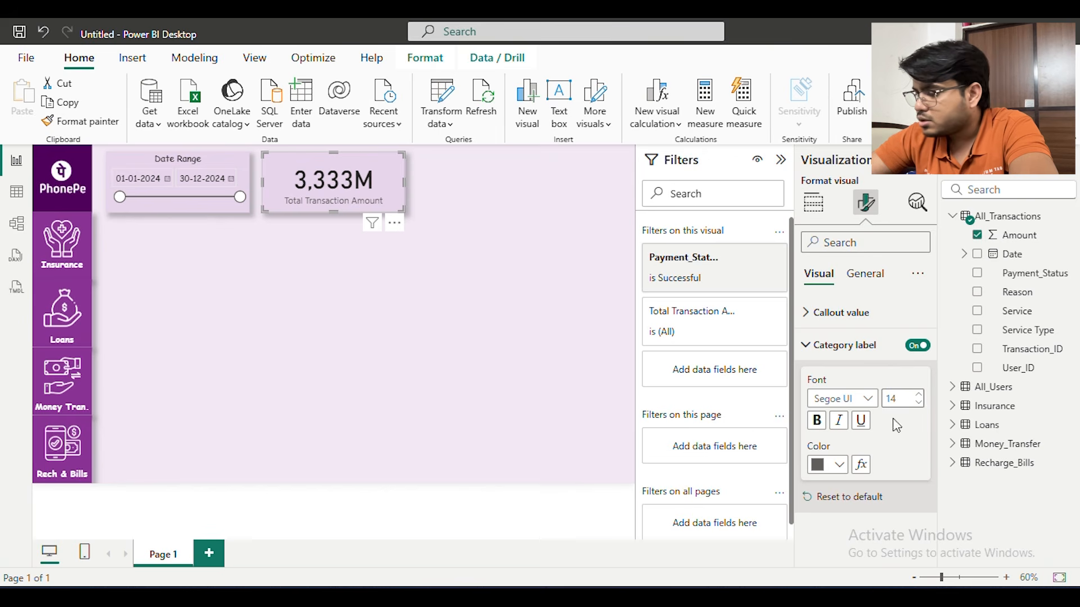
{"action": "left_click", "coordinate": [869, 399]}
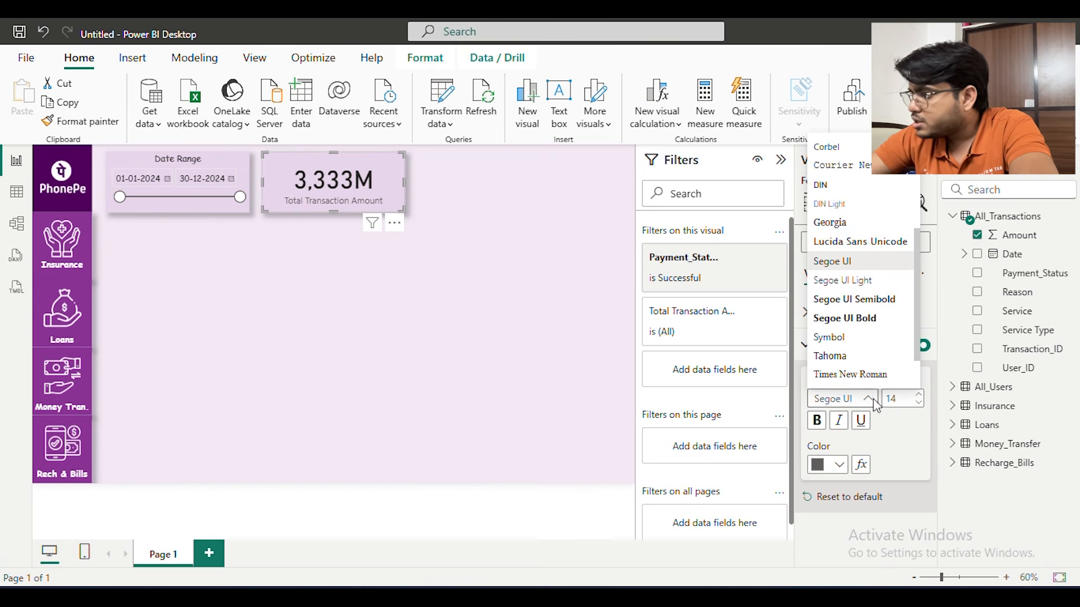
{"action": "scroll", "coordinate": [856, 311], "scroll_direction": "up", "scroll_amount": 1}
{"action": "scroll", "coordinate": [856, 311], "scroll_direction": "up", "scroll_amount": 3}
{"action": "left_click", "coordinate": [866, 256]}
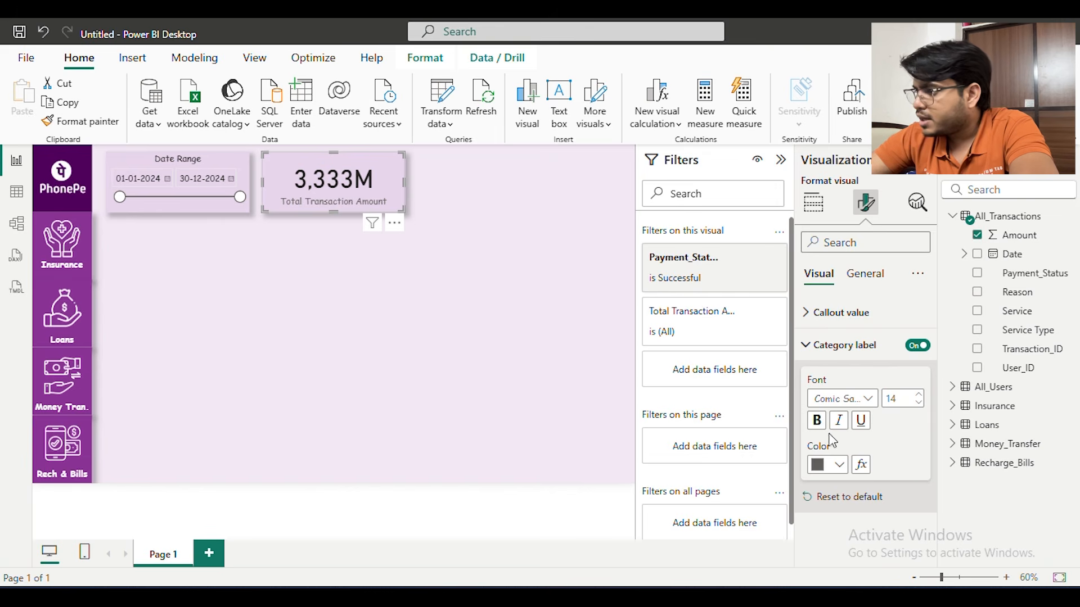
{"action": "left_click", "coordinate": [817, 421]}
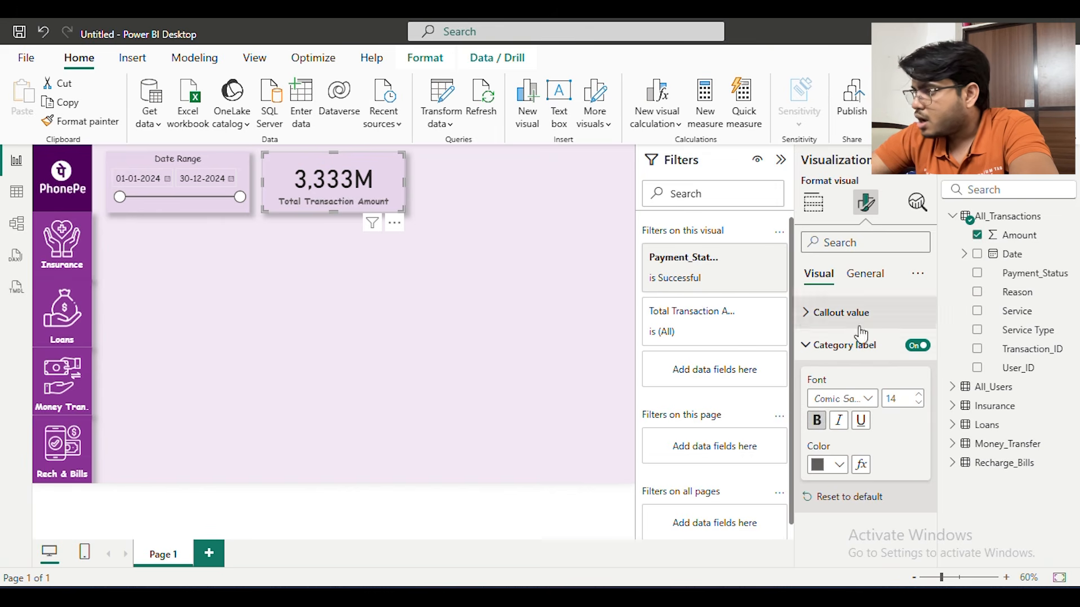
{"action": "left_click", "coordinate": [817, 420]}
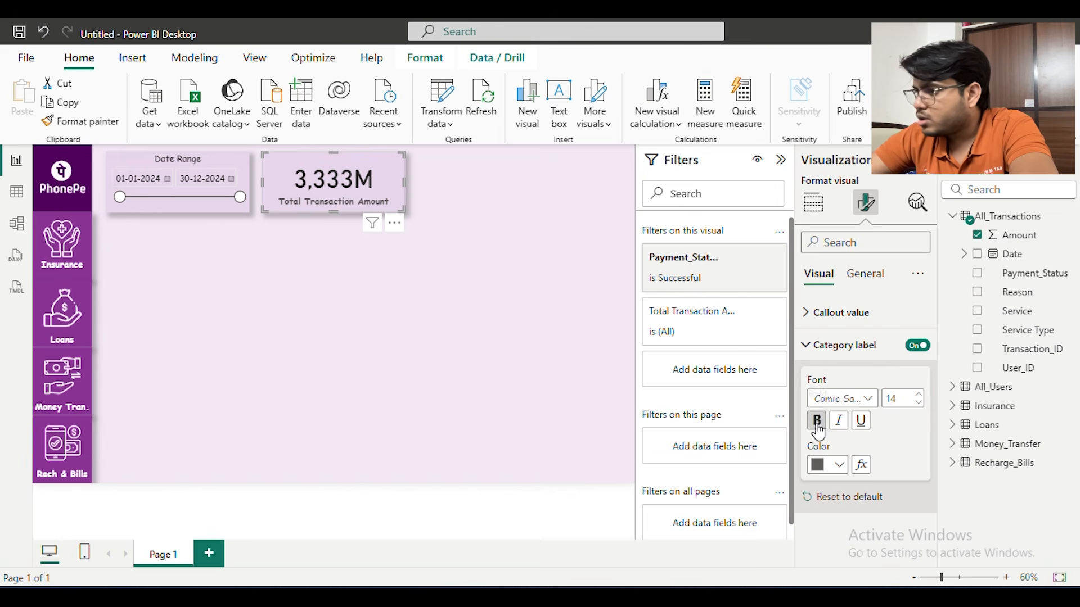
Format the card's callout value in non-bold Comic Sans MS at size 41
{"action": "left_click", "coordinate": [845, 318]}
{"action": "left_click", "coordinate": [848, 369]}
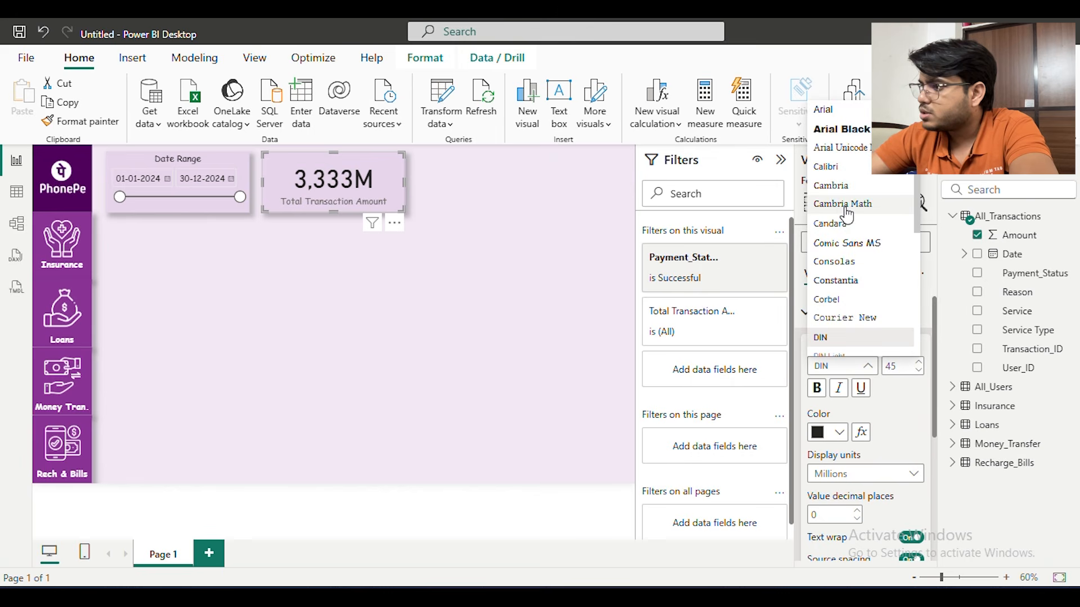
{"action": "left_click", "coordinate": [846, 243]}
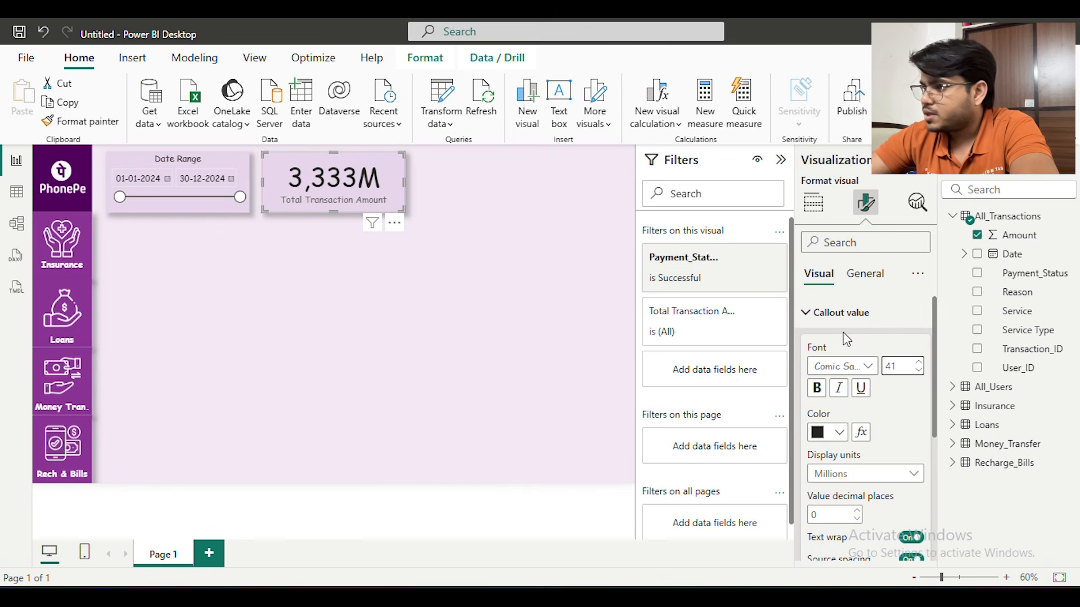
{"action": "left_click", "coordinate": [815, 389]}
{"action": "left_click", "coordinate": [814, 389]}
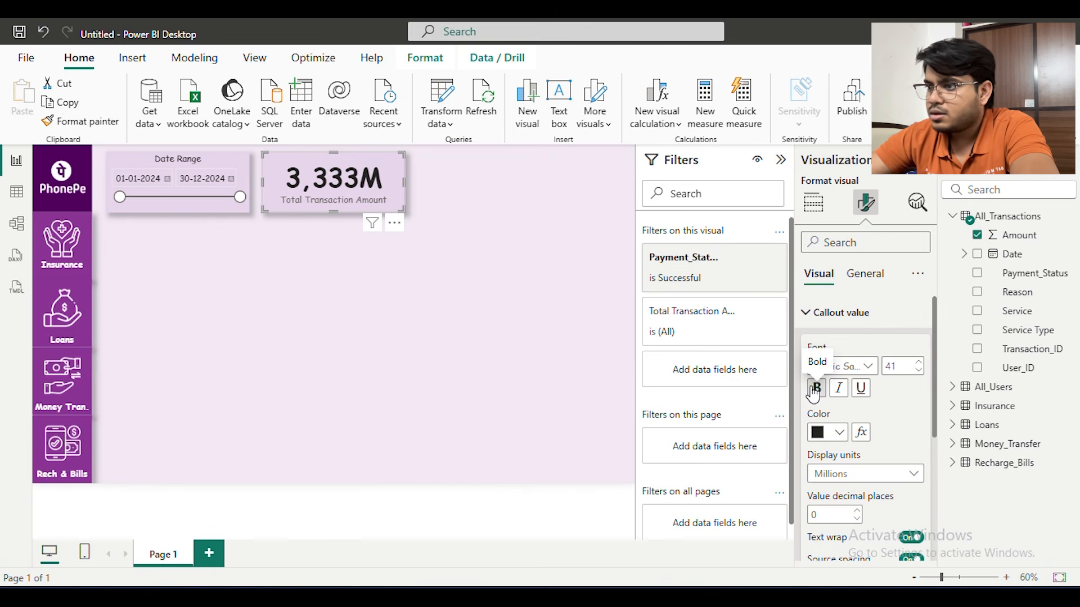
{"action": "left_click", "coordinate": [506, 338]}
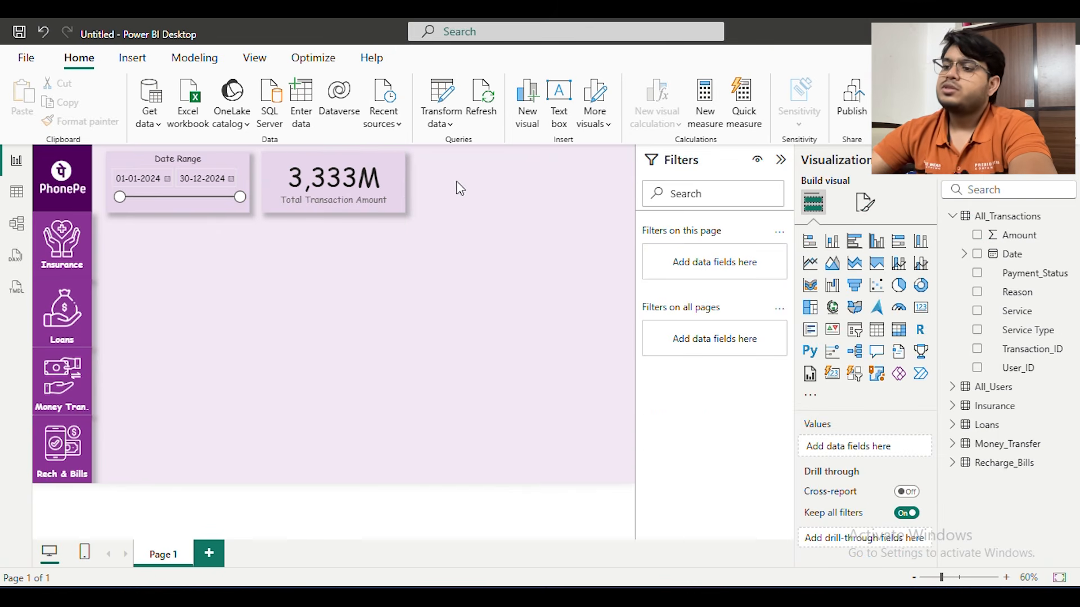
Narrow the amount card to roughly two thirds of its width, keeping it beside the Date Range slicer
{"action": "left_click", "coordinate": [401, 177]}
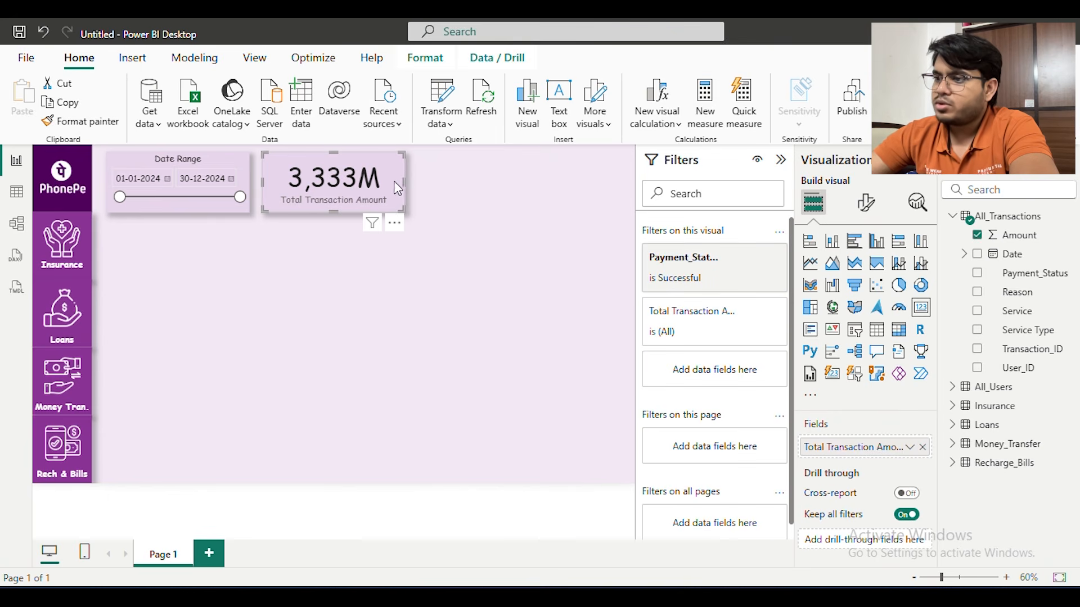
{"action": "left_click_drag", "start_coordinate": [384, 182], "coordinate": [382, 183]}
{"action": "left_click", "coordinate": [575, 212]}
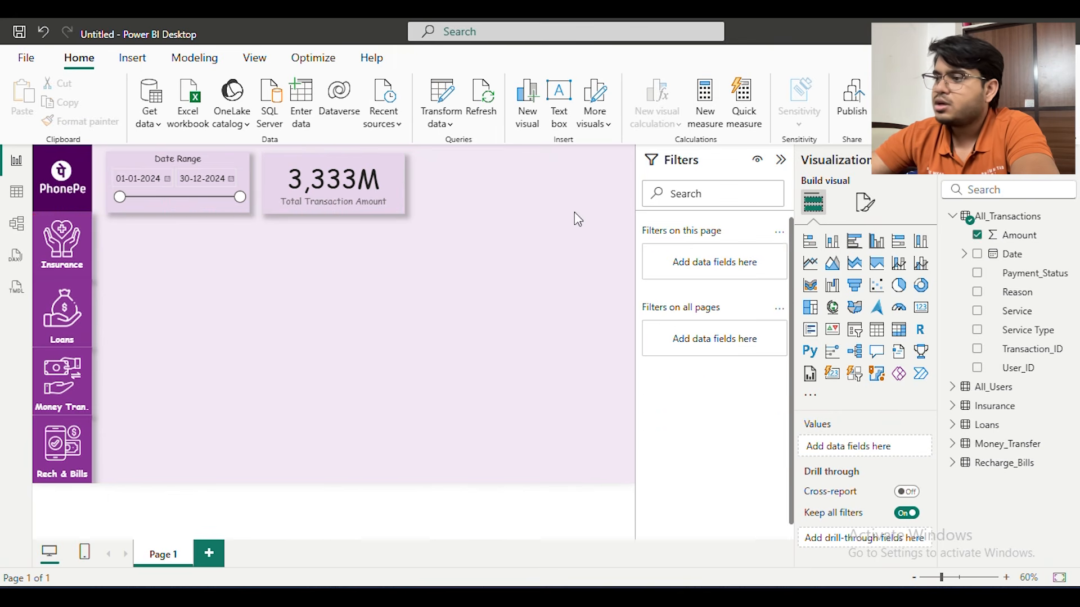
{"action": "left_click", "coordinate": [399, 195]}
{"action": "left_click", "coordinate": [407, 185]}
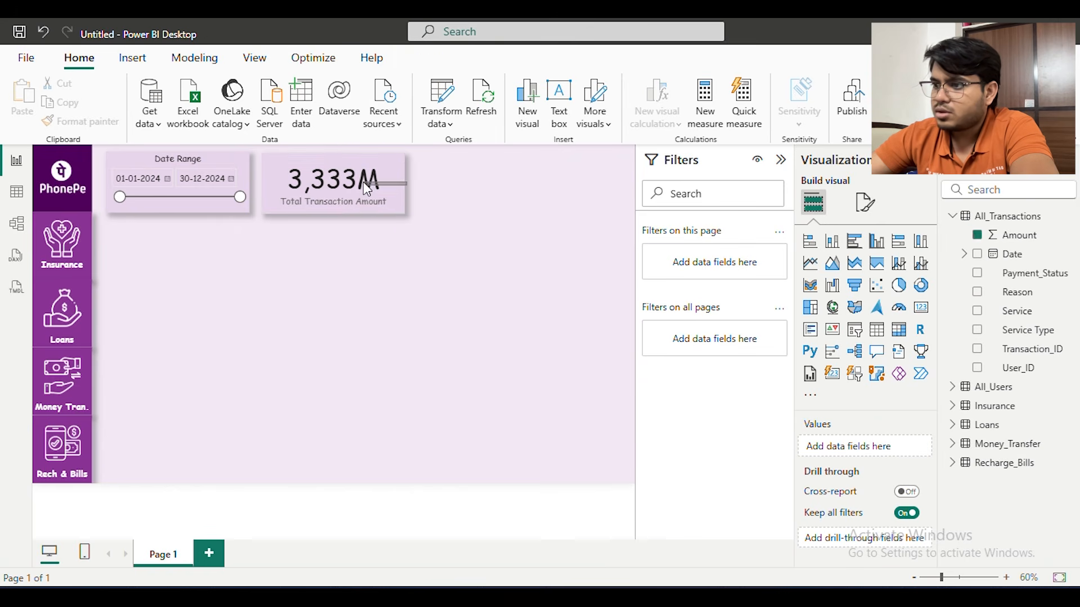
{"action": "left_click", "coordinate": [392, 188]}
{"action": "left_click_drag", "start_coordinate": [404, 183], "coordinate": [356, 180]}
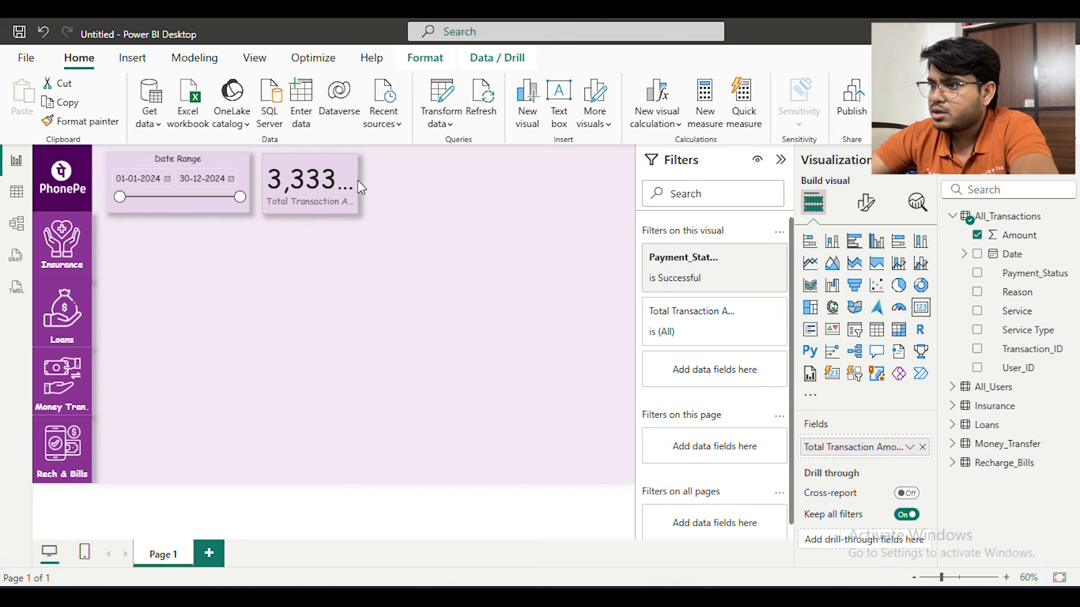
Reduce the callout value's font size to fit the narrower card and rename its field to "Total Amount"
{"action": "left_click", "coordinate": [869, 212]}
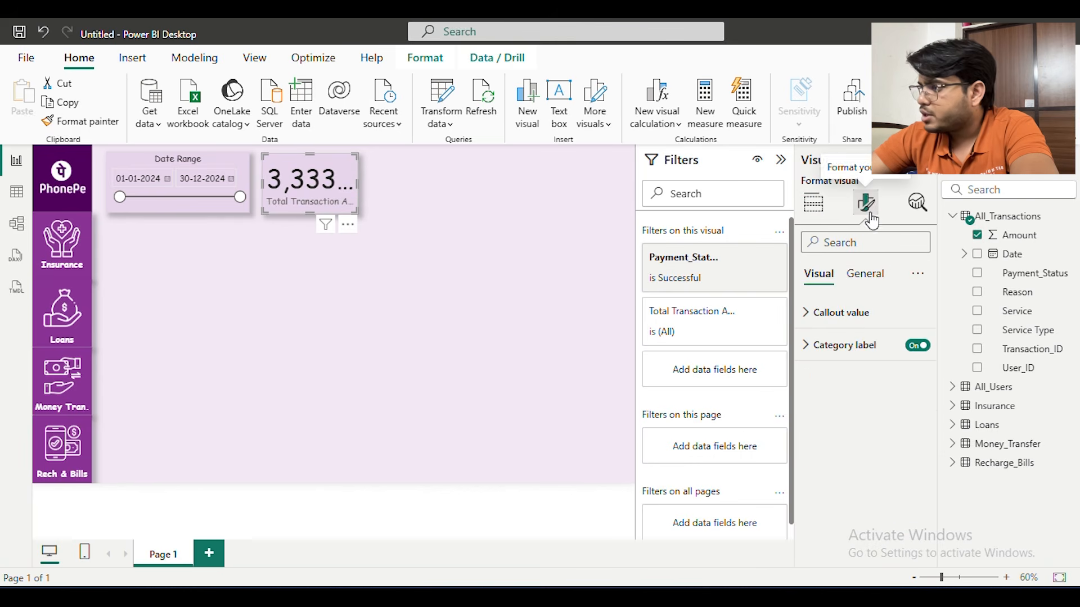
{"action": "left_click", "coordinate": [864, 329]}
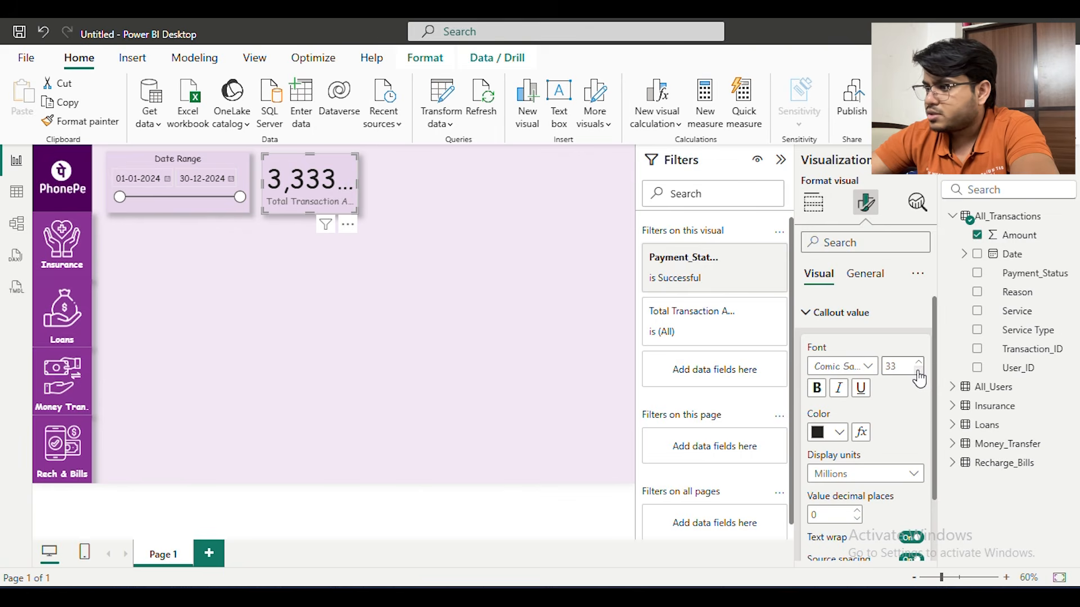
{"action": "left_click", "coordinate": [493, 268]}
{"action": "left_click", "coordinate": [323, 160]}
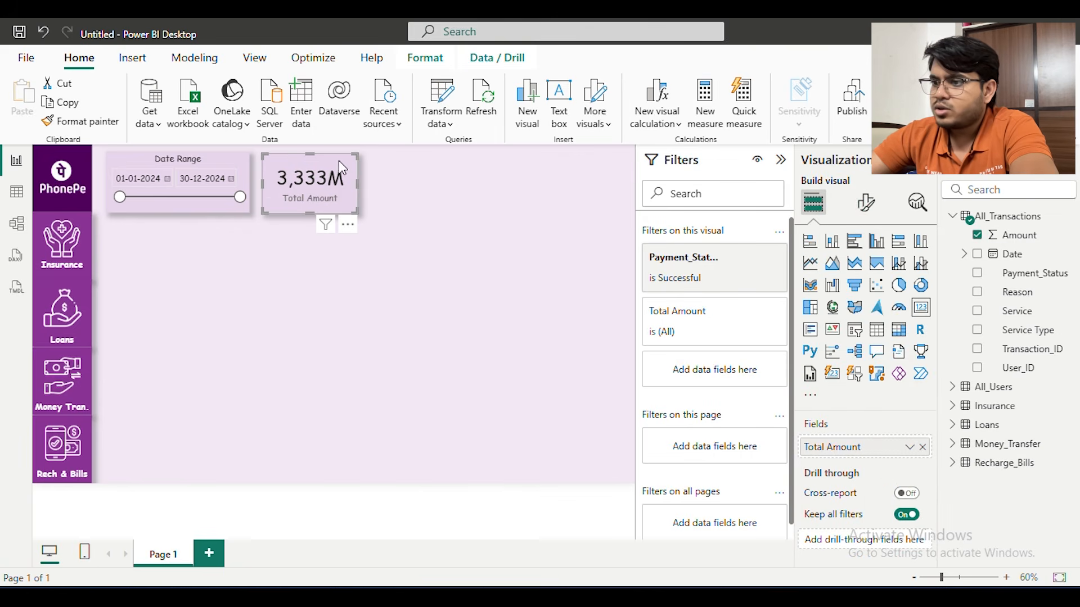
Duplicate the Total Amount card and place the copy directly to the right of the original, aligned with it
{"action": "key", "text": "ctrl+c"}
{"action": "key", "text": "ctrl+v"}
{"action": "left_click_drag", "start_coordinate": [332, 179], "coordinate": [434, 178]}
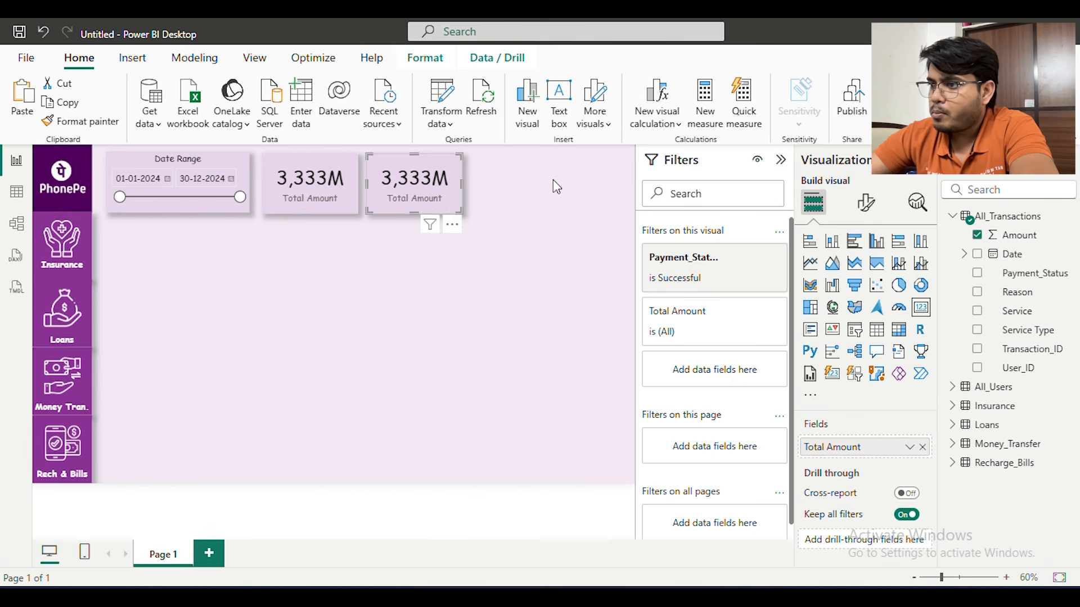
{"action": "left_click", "coordinate": [470, 177]}
{"action": "left_click", "coordinate": [395, 195]}
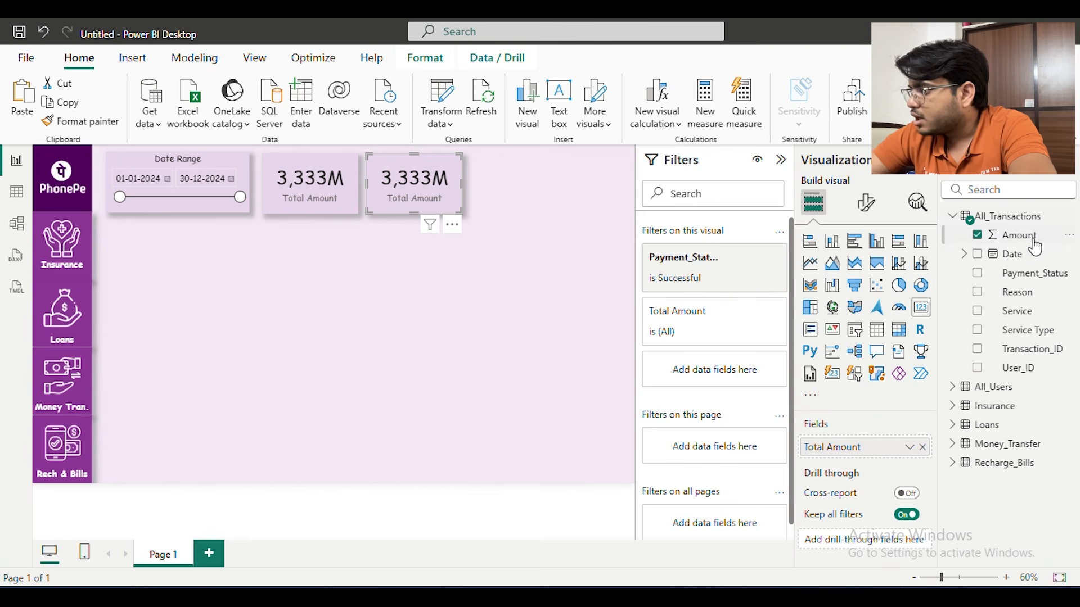
Replace the duplicated card's field with Transaction_ID from All_Transactions, aggregated as Count
{"action": "left_click_drag", "start_coordinate": [1034, 354], "coordinate": [868, 448]}
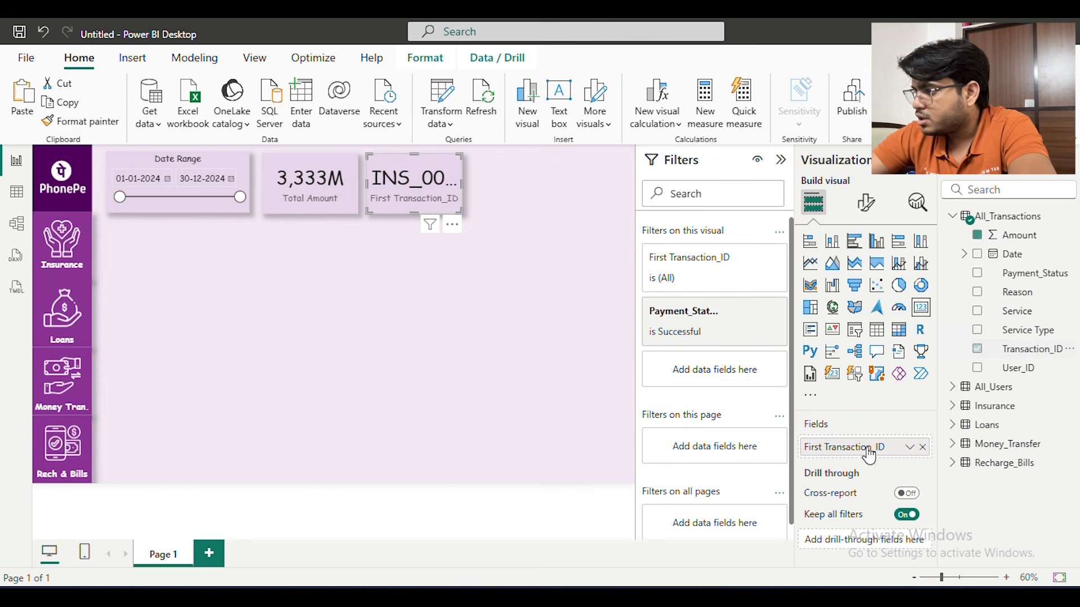
{"action": "left_click", "coordinate": [909, 447]}
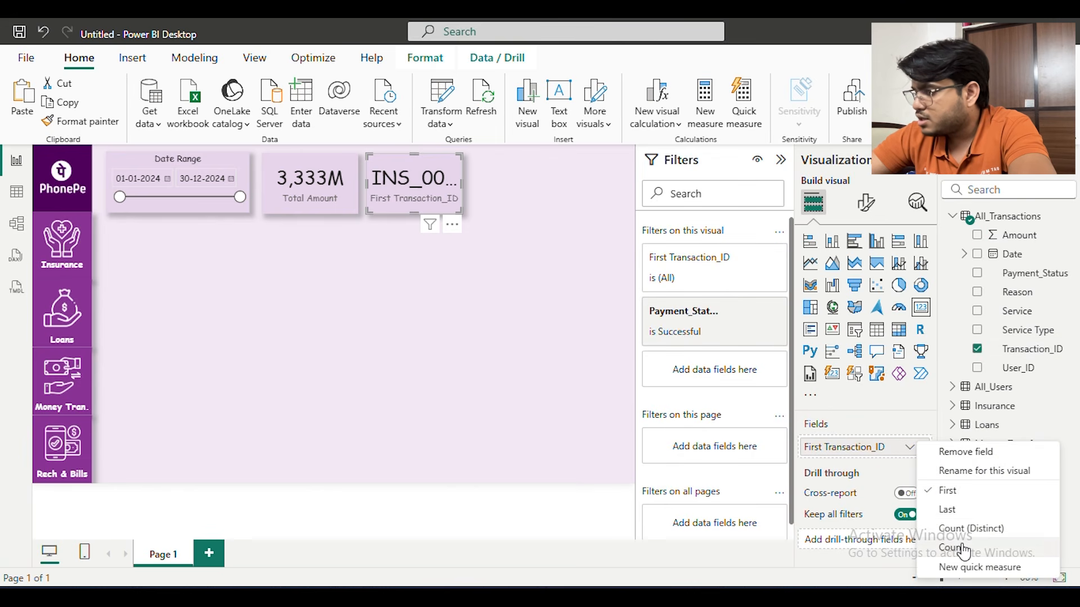
{"action": "left_click", "coordinate": [1011, 533]}
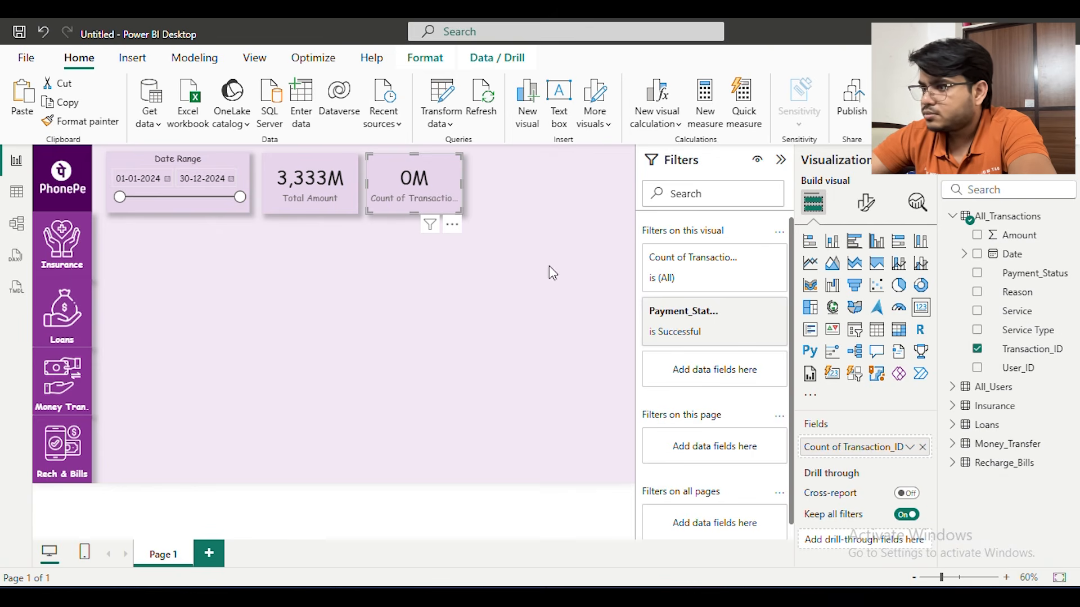
Set the transaction count card's callout value display units to Thousands
{"action": "left_click", "coordinate": [866, 203]}
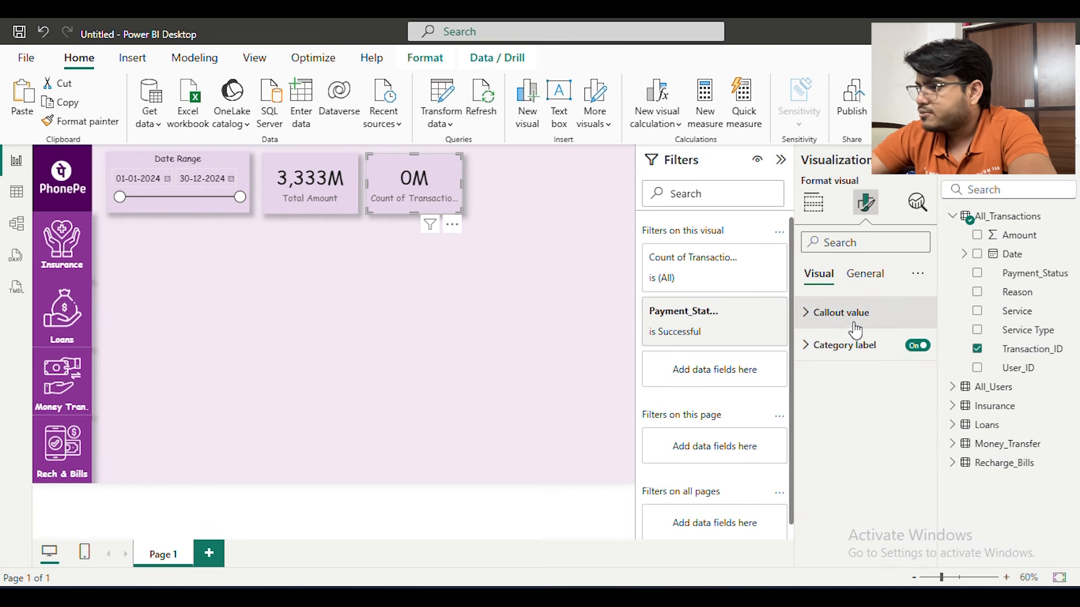
{"action": "left_click", "coordinate": [855, 330]}
{"action": "scroll", "coordinate": [862, 344], "scroll_direction": "down", "scroll_amount": 3}
{"action": "left_click", "coordinate": [867, 405]}
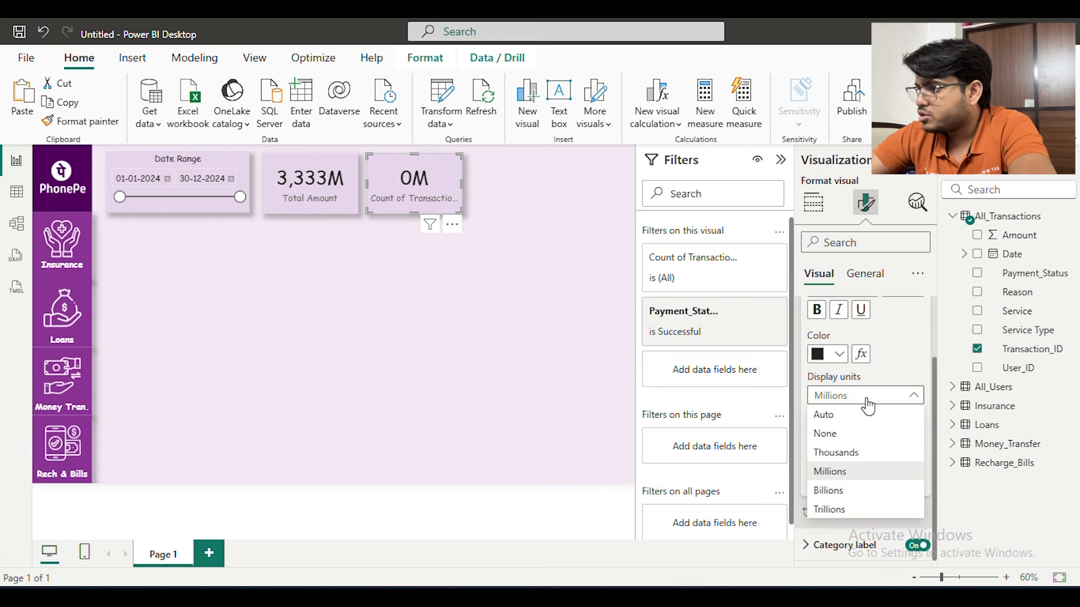
{"action": "left_click", "coordinate": [852, 453]}
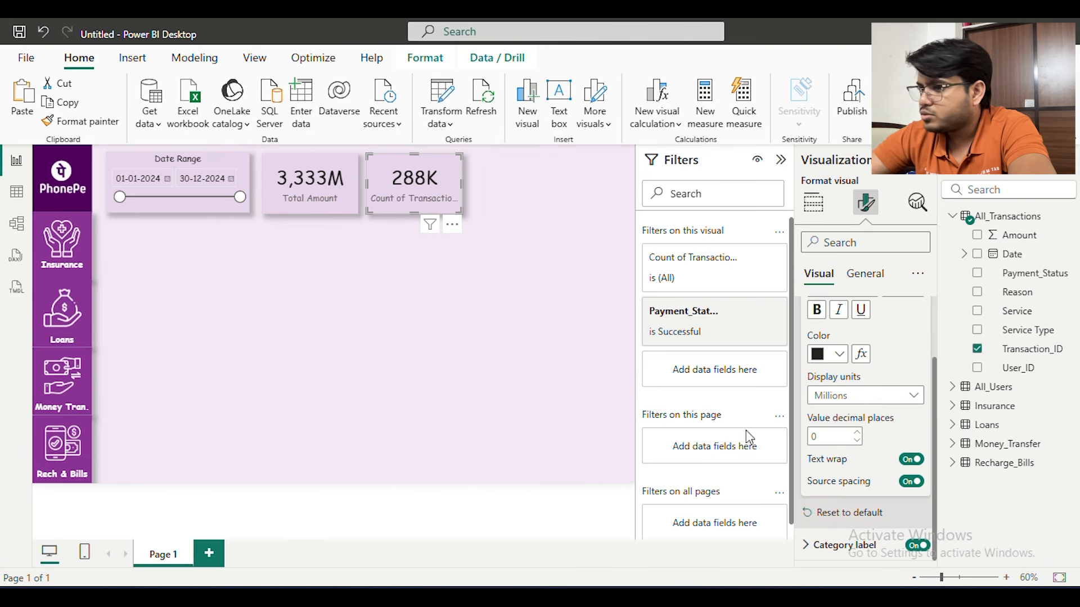
{"action": "left_click", "coordinate": [455, 330]}
Rename the transaction count card's field to "Total Transactions"
{"action": "left_click", "coordinate": [414, 184]}
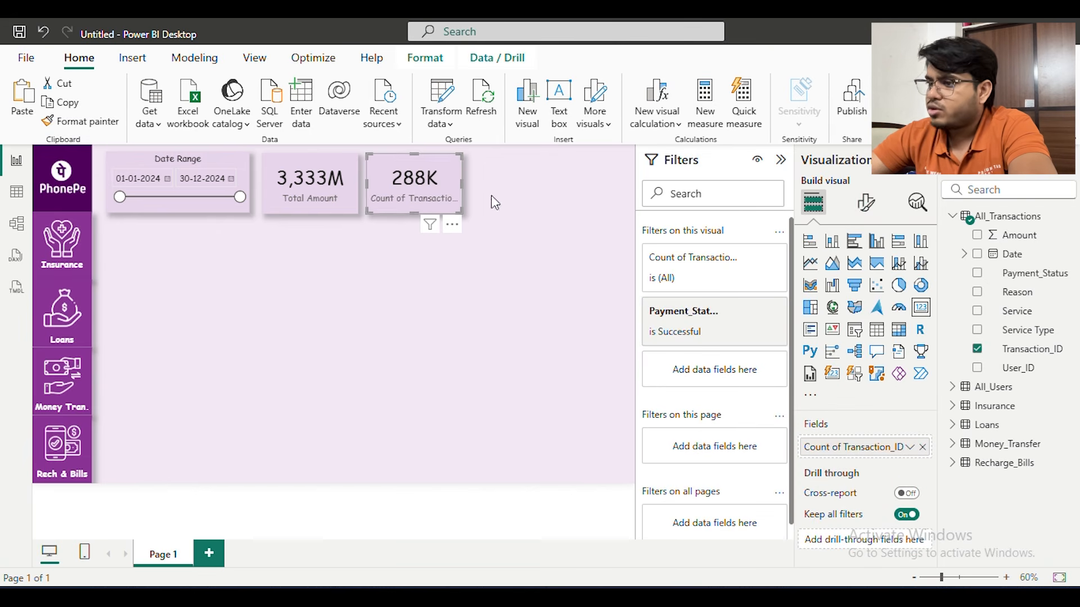
{"action": "left_click", "coordinate": [866, 205]}
{"action": "left_click", "coordinate": [813, 201]}
{"action": "double_click", "coordinate": [864, 450]}
{"action": "left_click_drag", "start_coordinate": [839, 449], "coordinate": [786, 443]}
{"action": "type", "text": "Total"}
{"action": "key", "text": "End"}
{"action": "key", "text": "BackSpace"}
{"action": "key", "text": "BackSpace"}
{"action": "key", "text": "BackSpace"}
{"action": "type", "text": "s"}
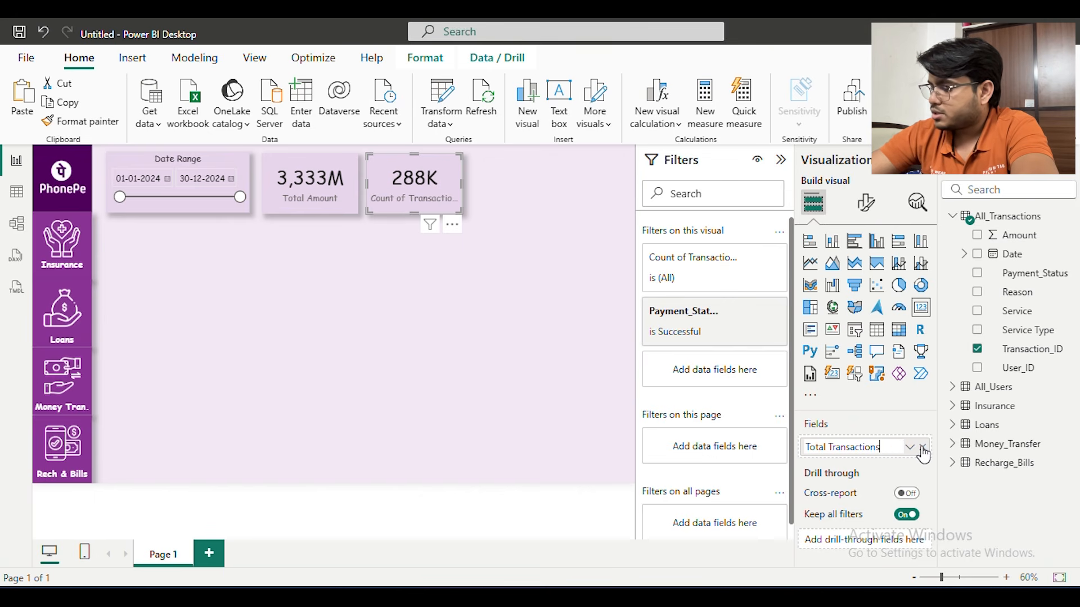
{"action": "key", "text": "Return"}
{"action": "left_click", "coordinate": [464, 367]}
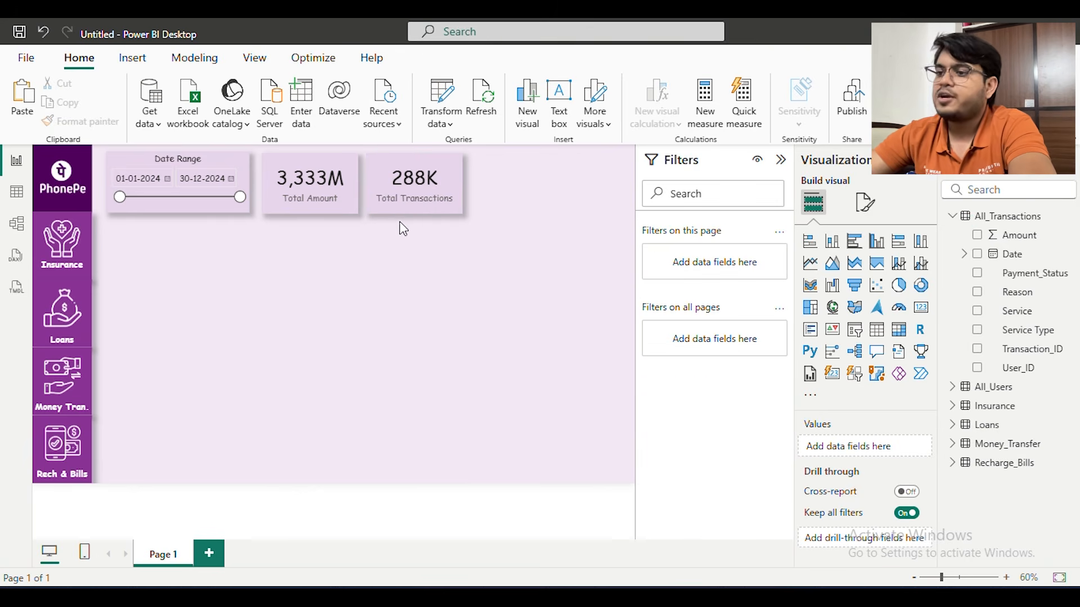
Duplicate the Total Amount card and set the copy aside on the empty canvas to the right
{"action": "left_click", "coordinate": [316, 198]}
{"action": "left_click_drag", "start_coordinate": [323, 187], "coordinate": [315, 247]}
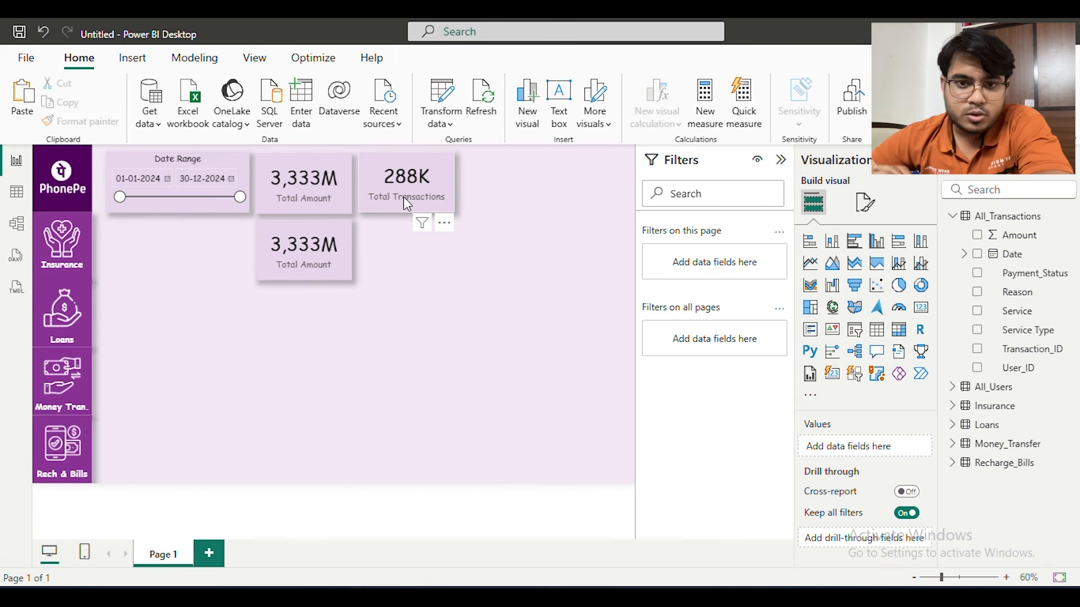
{"action": "left_click", "coordinate": [323, 225]}
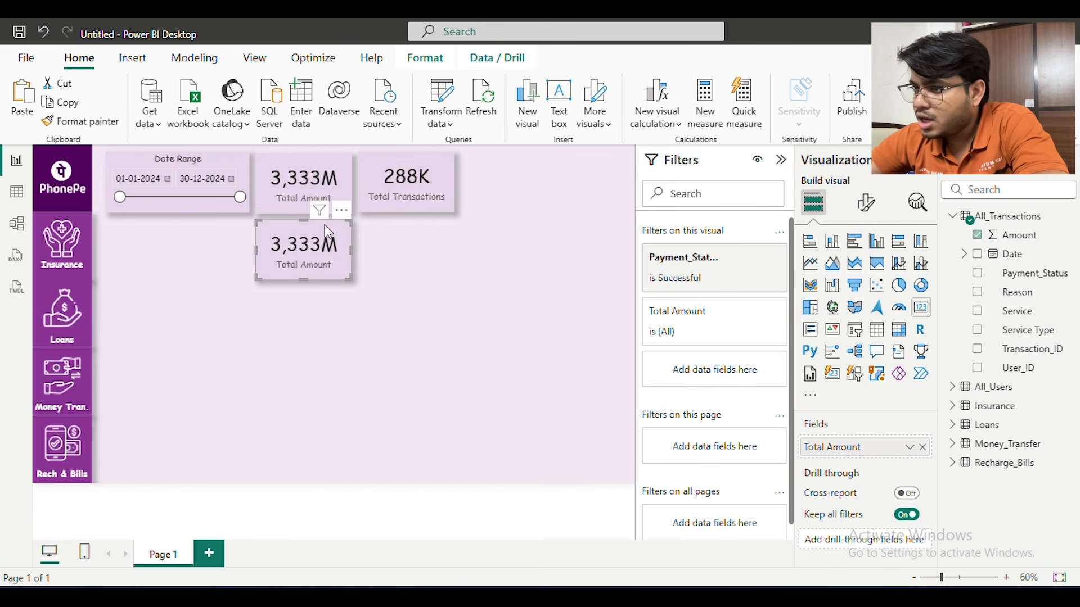
{"action": "left_click_drag", "start_coordinate": [323, 225], "coordinate": [564, 253]}
Move the Total Transactions card directly below the Total Amount card and remove the extra Total Amount copy
{"action": "left_click_drag", "start_coordinate": [452, 154], "coordinate": [345, 227]}
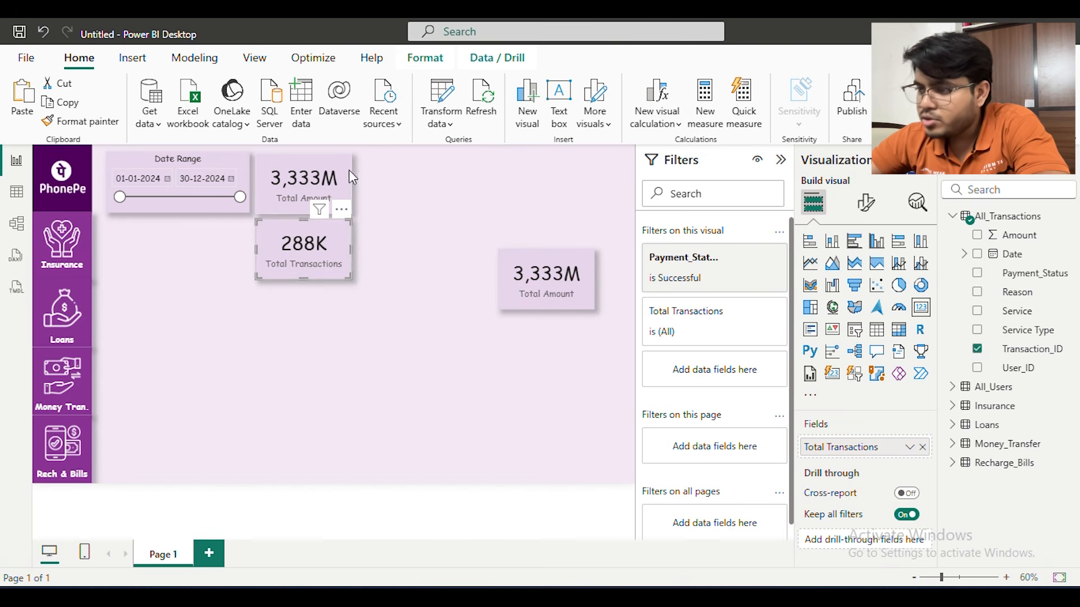
{"action": "left_click", "coordinate": [549, 252]}
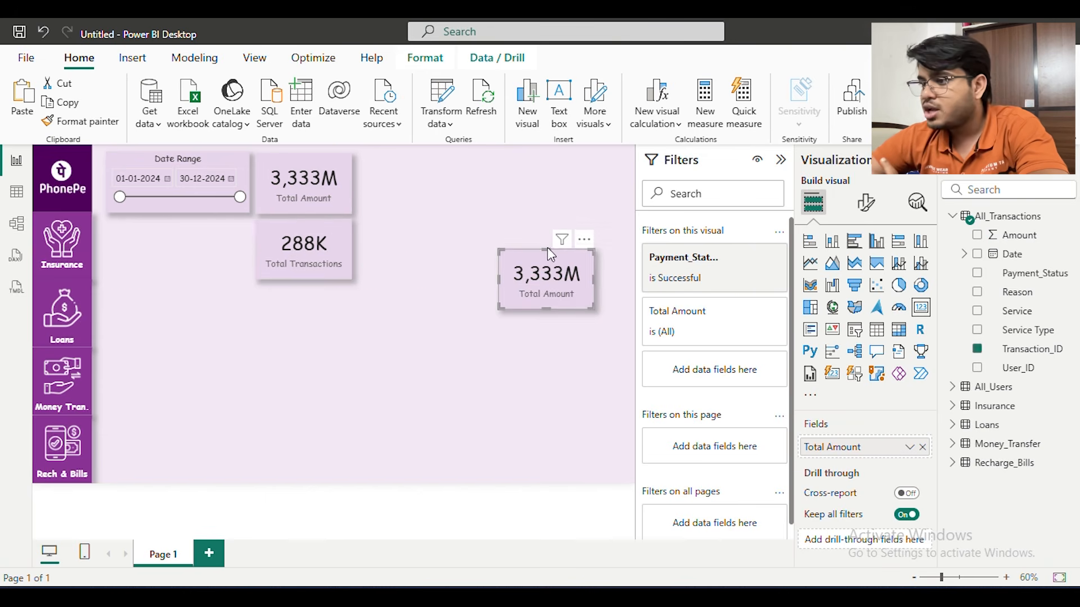
{"action": "left_click_drag", "start_coordinate": [548, 252], "coordinate": [416, 160]}
{"action": "left_click", "coordinate": [446, 229]}
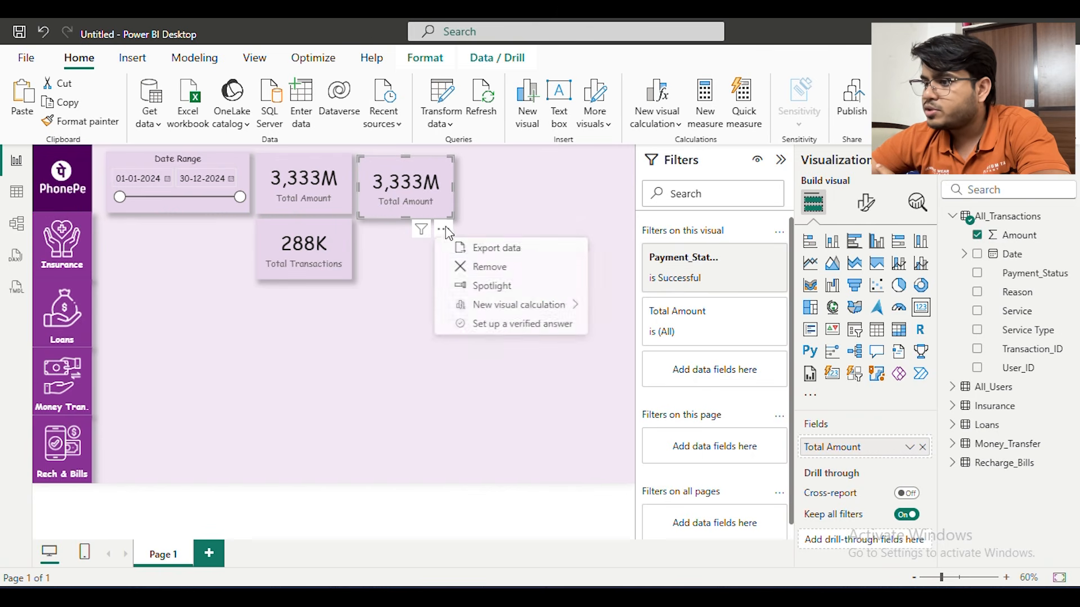
{"action": "left_click", "coordinate": [480, 265]}
Duplicate the Total Transactions card and place the copy beside the Total Amount card in the upper row
{"action": "left_click", "coordinate": [341, 232]}
{"action": "key", "text": "ctrl+v"}
{"action": "left_click_drag", "start_coordinate": [338, 244], "coordinate": [431, 169]}
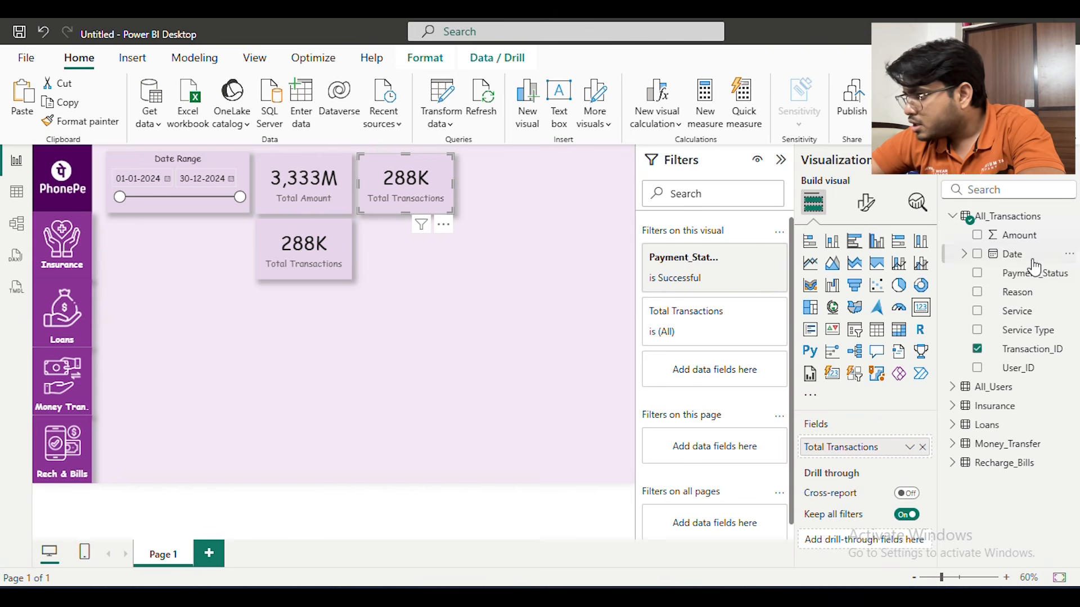
Clear the Successful selection from the Payment_Status filter on the lower Total Transactions card
{"action": "left_click", "coordinate": [731, 325]}
{"action": "left_click", "coordinate": [725, 277]}
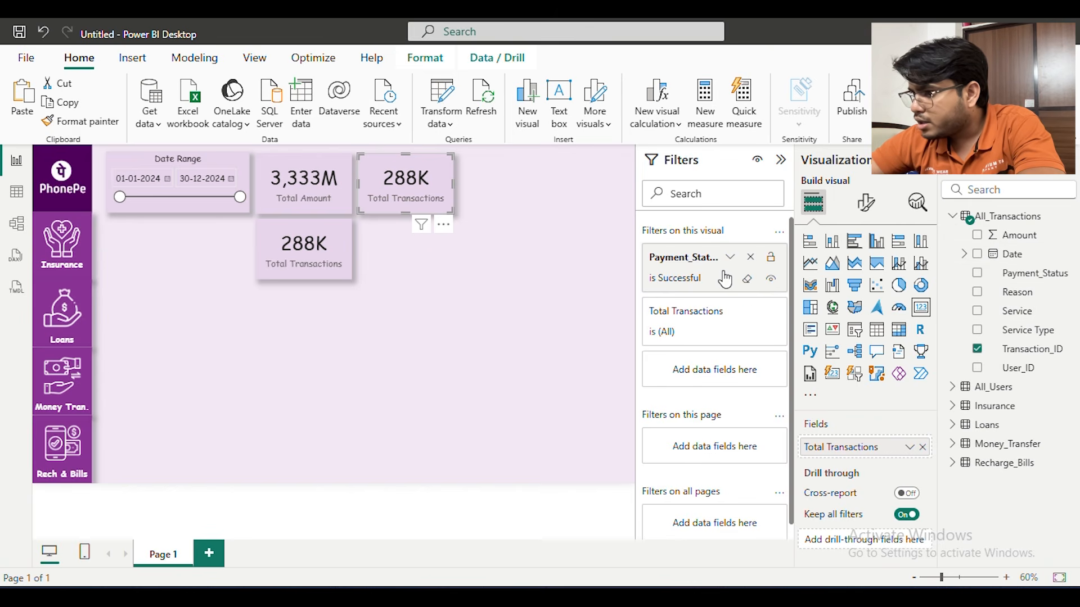
{"action": "left_click", "coordinate": [335, 238]}
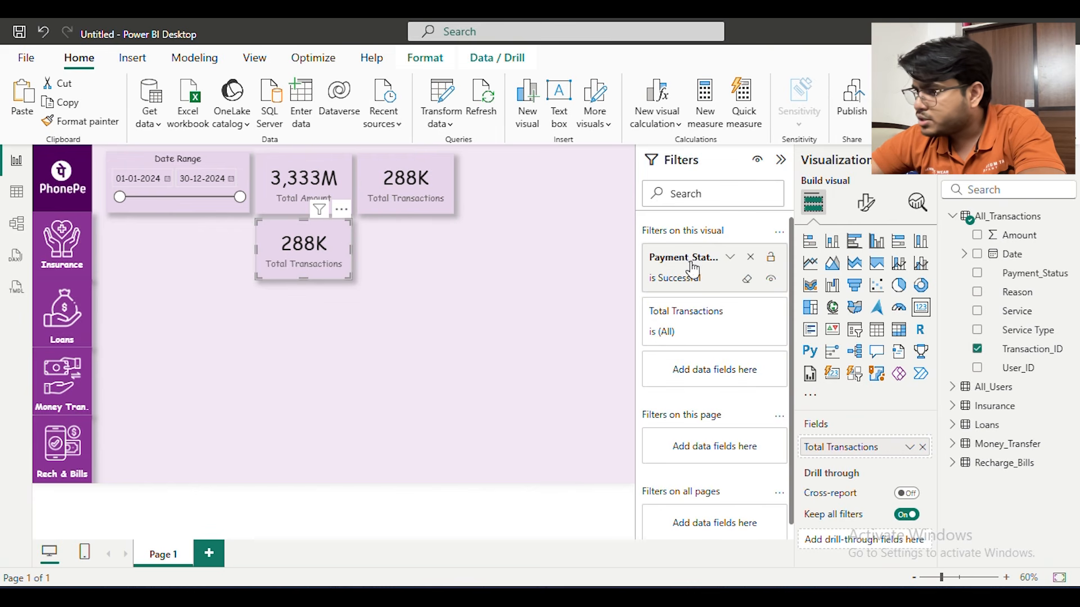
{"action": "left_click", "coordinate": [730, 257]}
{"action": "left_click", "coordinate": [661, 435]}
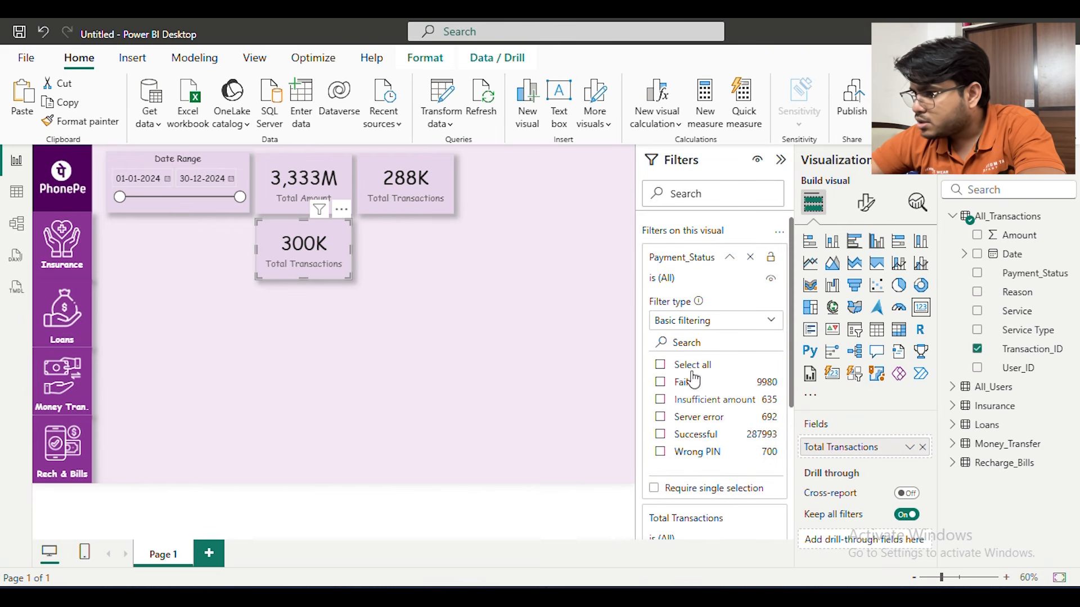
{"action": "left_click", "coordinate": [697, 265]}
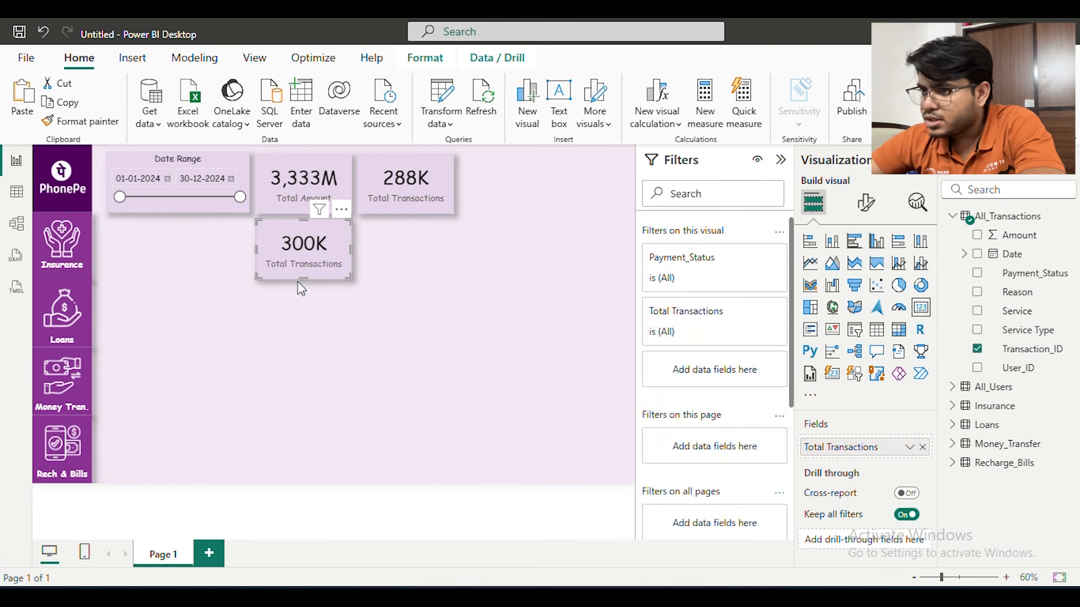
Duplicate the upper Total Transactions card and place the copy directly below it, completing the two-by-two card grid
{"action": "left_click", "coordinate": [427, 206]}
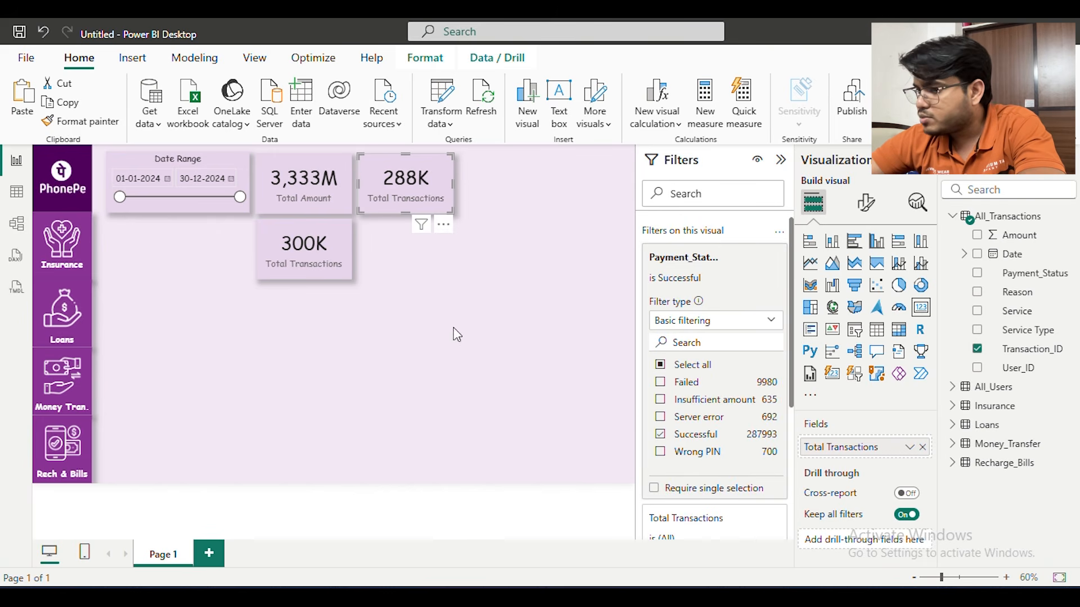
{"action": "left_click", "coordinate": [569, 382]}
{"action": "left_click", "coordinate": [427, 196]}
{"action": "key", "text": "ctrl+c"}
{"action": "key", "text": "ctrl+v"}
{"action": "left_click_drag", "start_coordinate": [432, 174], "coordinate": [428, 234]}
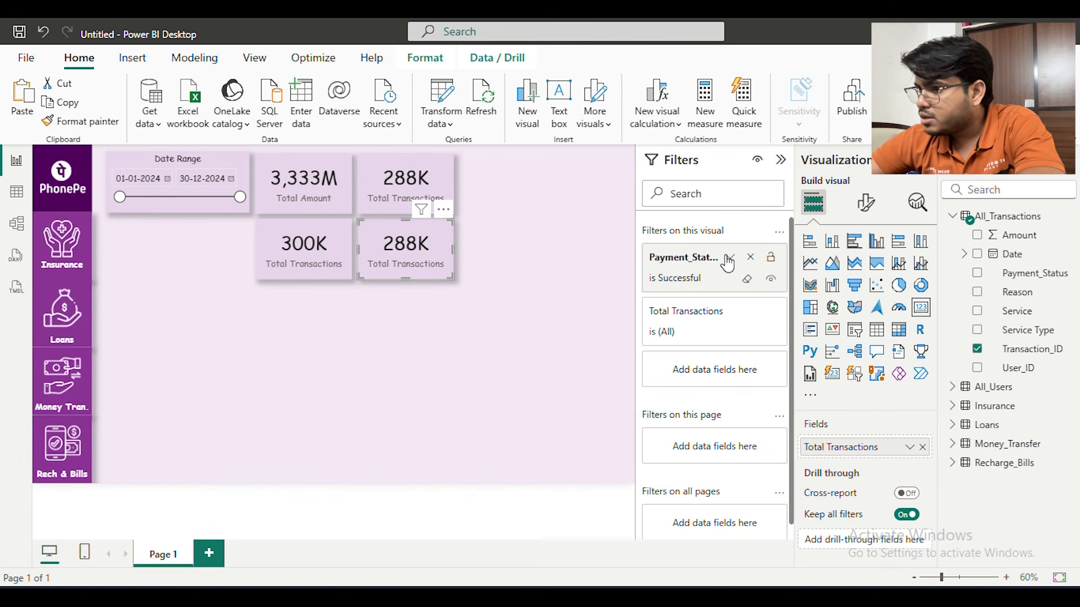
Filter the new lower card's Payment_Status to Failed, Insufficient amount, Server error and Wrong PIN, excluding Successful
{"action": "left_click", "coordinate": [729, 259]}
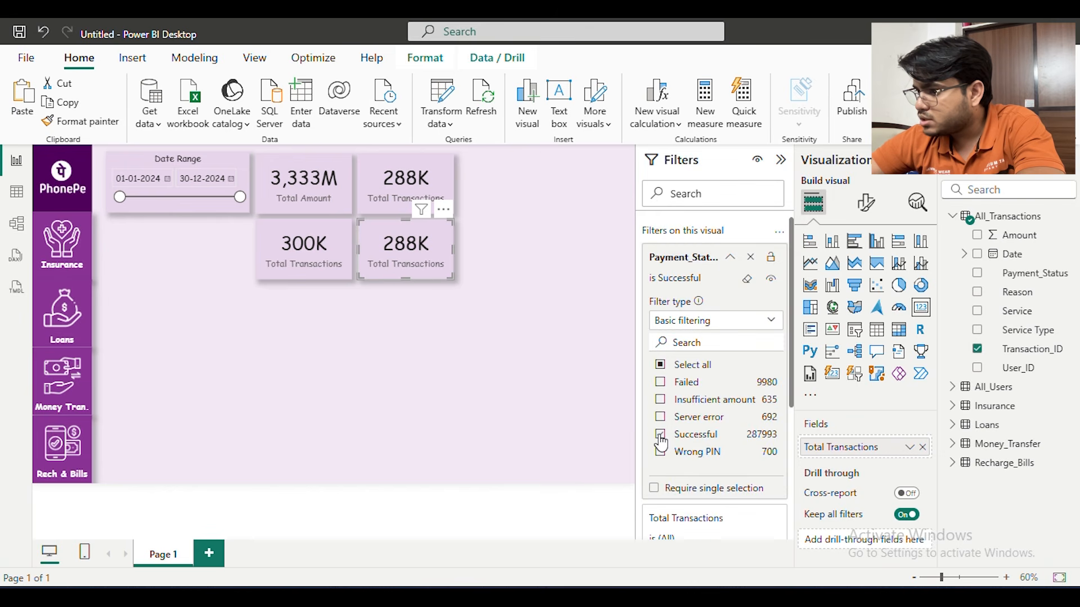
{"action": "left_click", "coordinate": [661, 435]}
{"action": "left_click", "coordinate": [661, 383]}
{"action": "left_click", "coordinate": [662, 400]}
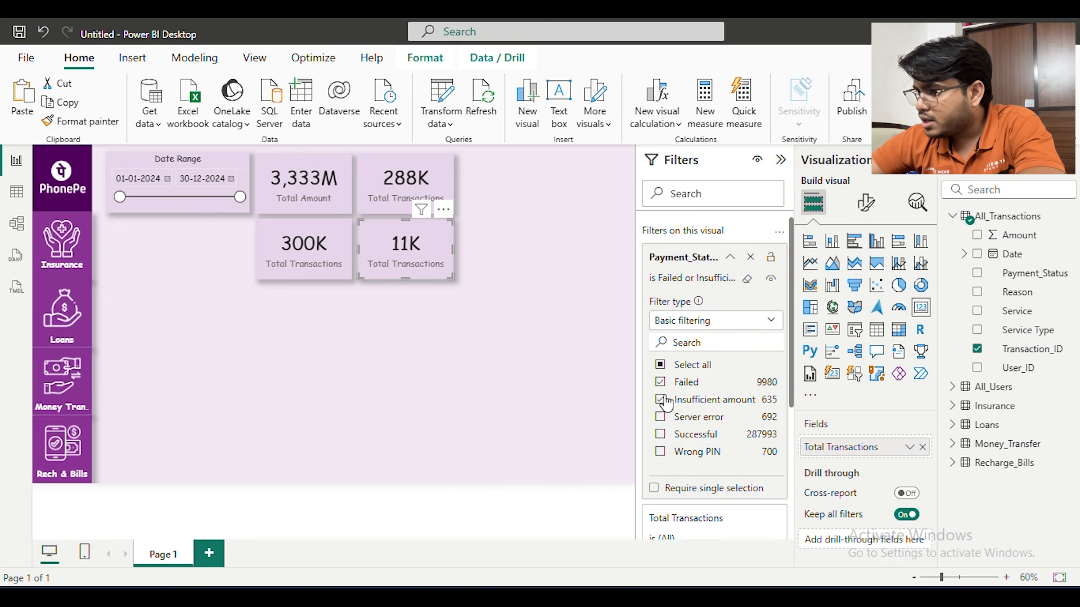
{"action": "left_click", "coordinate": [661, 418]}
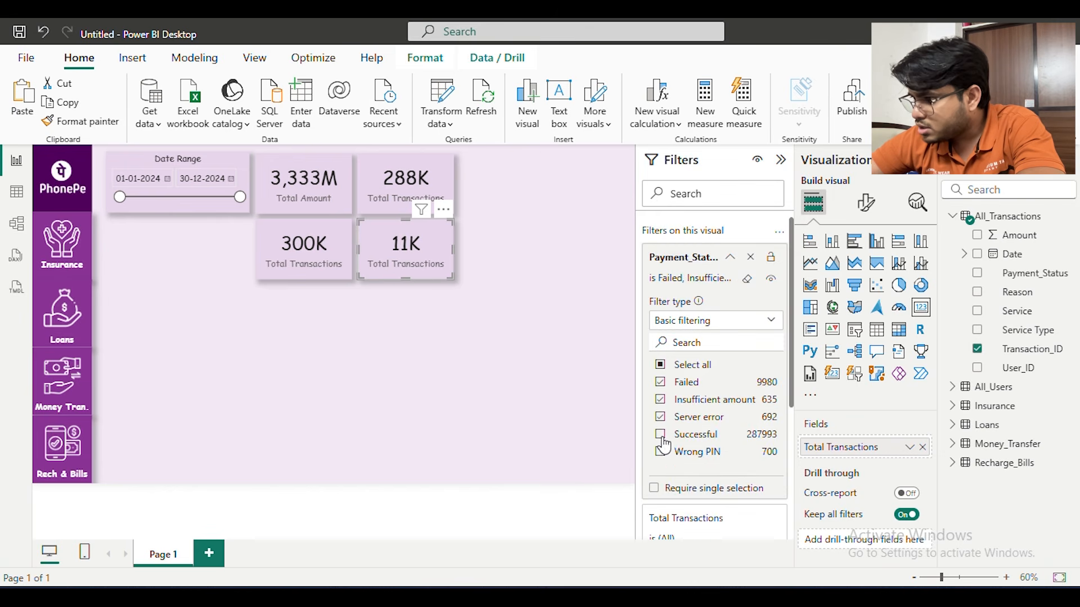
{"action": "left_click", "coordinate": [660, 454]}
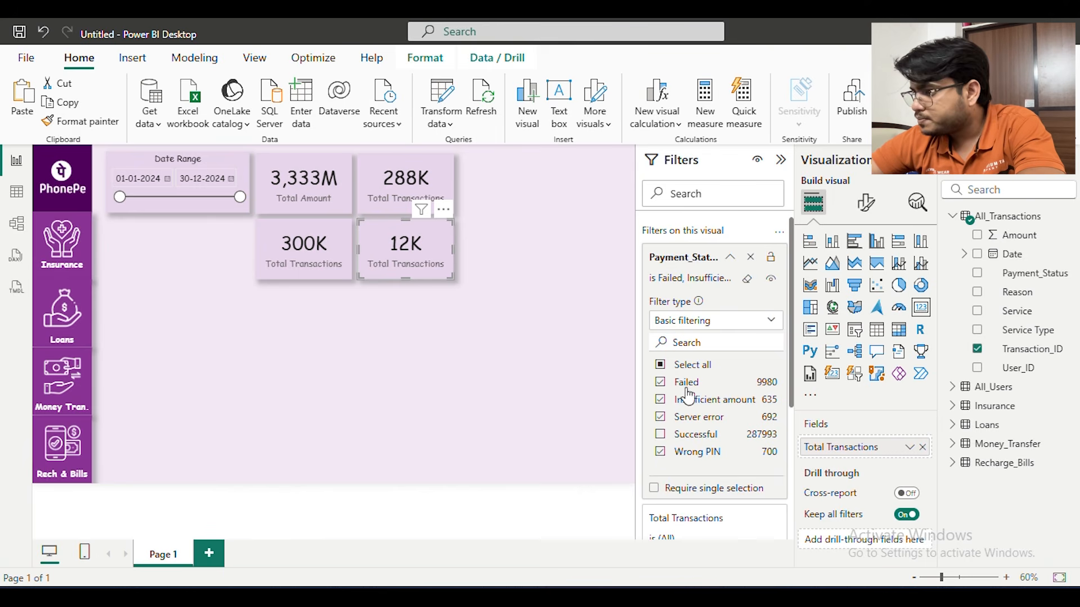
{"action": "left_click", "coordinate": [536, 320]}
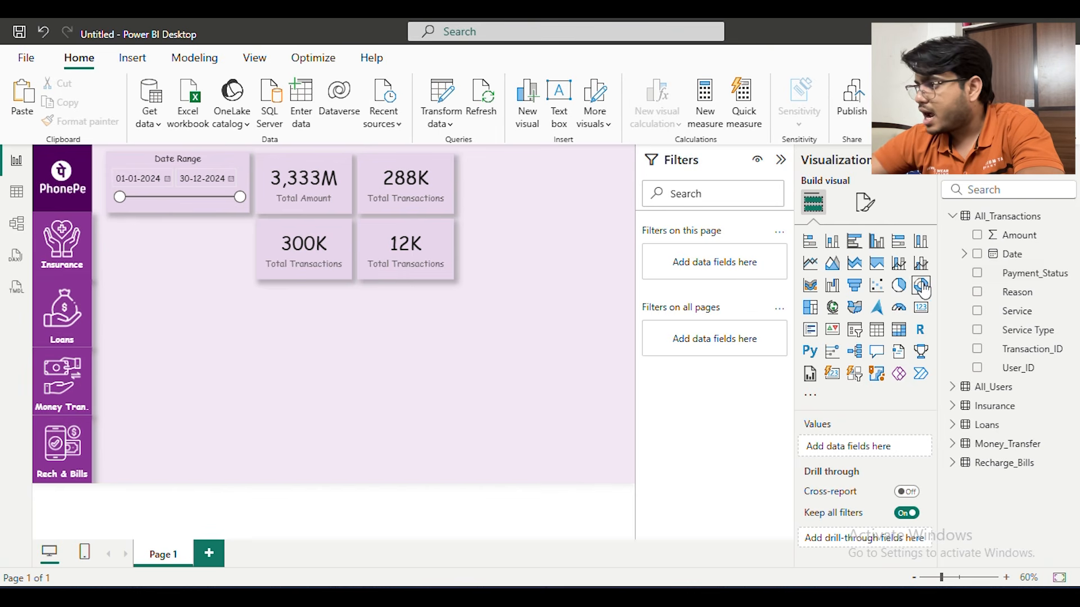
Add a pie chart beside the cards, spanning both rows, with Reason as legend and the count of Reason as values
{"action": "left_click", "coordinate": [898, 289]}
{"action": "left_click_drag", "start_coordinate": [276, 267], "coordinate": [535, 163]}
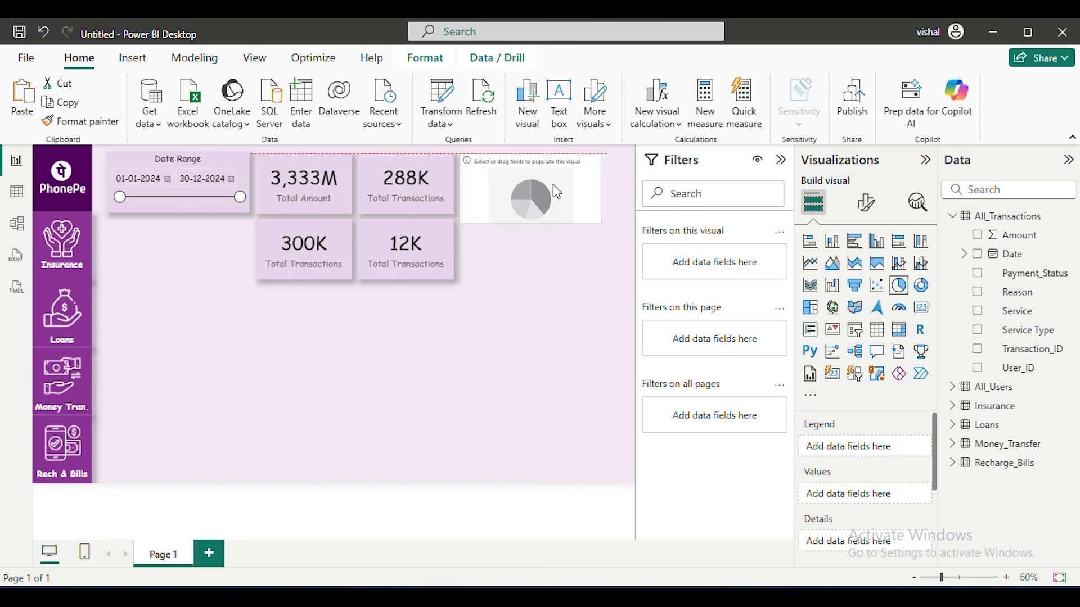
{"action": "left_click_drag", "start_coordinate": [600, 222], "coordinate": [628, 278]}
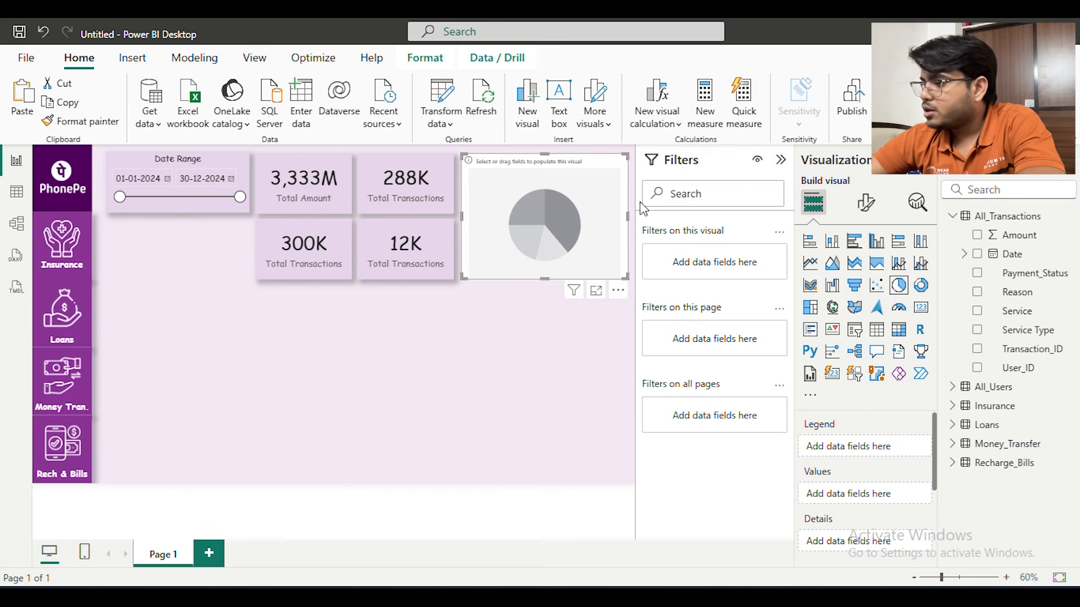
{"action": "left_click_drag", "start_coordinate": [1040, 297], "coordinate": [560, 240]}
{"action": "left_click_drag", "start_coordinate": [1031, 298], "coordinate": [882, 496]}
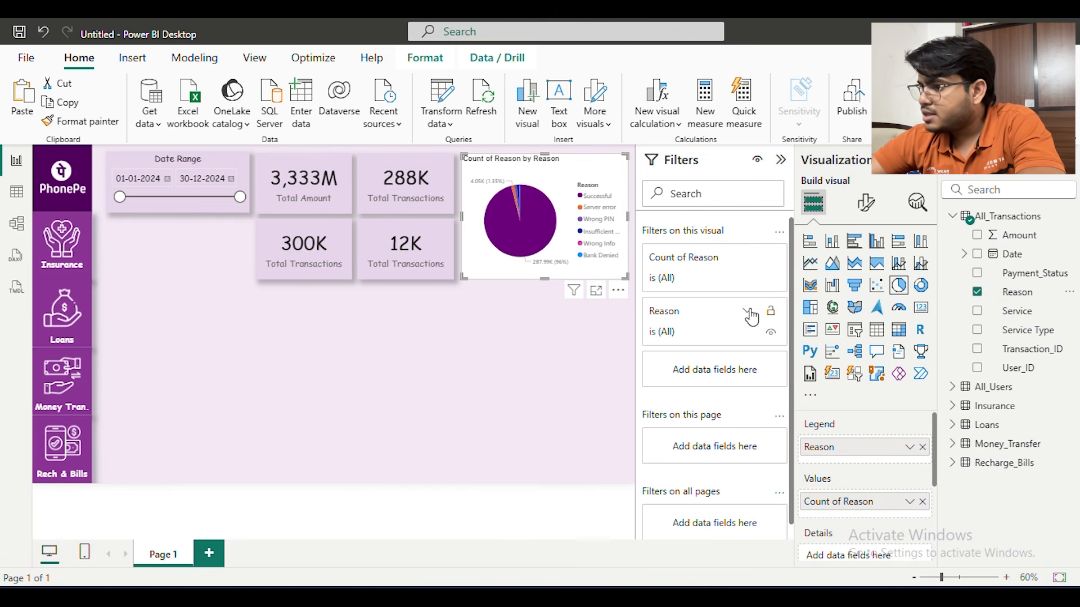
Filter the pie chart's Reason to Bank Denied, Insufficient amount, Server error, Wrong Info and Wrong PIN, excluding Successful
{"action": "left_click", "coordinate": [676, 325]}
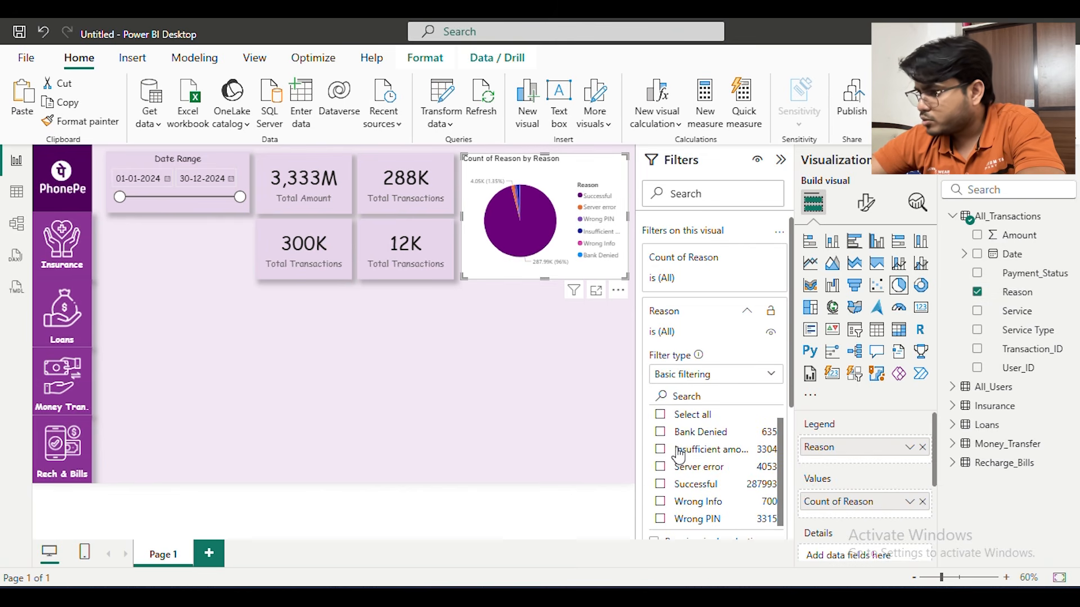
{"action": "scroll", "coordinate": [680, 459], "scroll_direction": "down", "scroll_amount": 2}
{"action": "scroll", "coordinate": [681, 461], "scroll_direction": "down", "scroll_amount": 1}
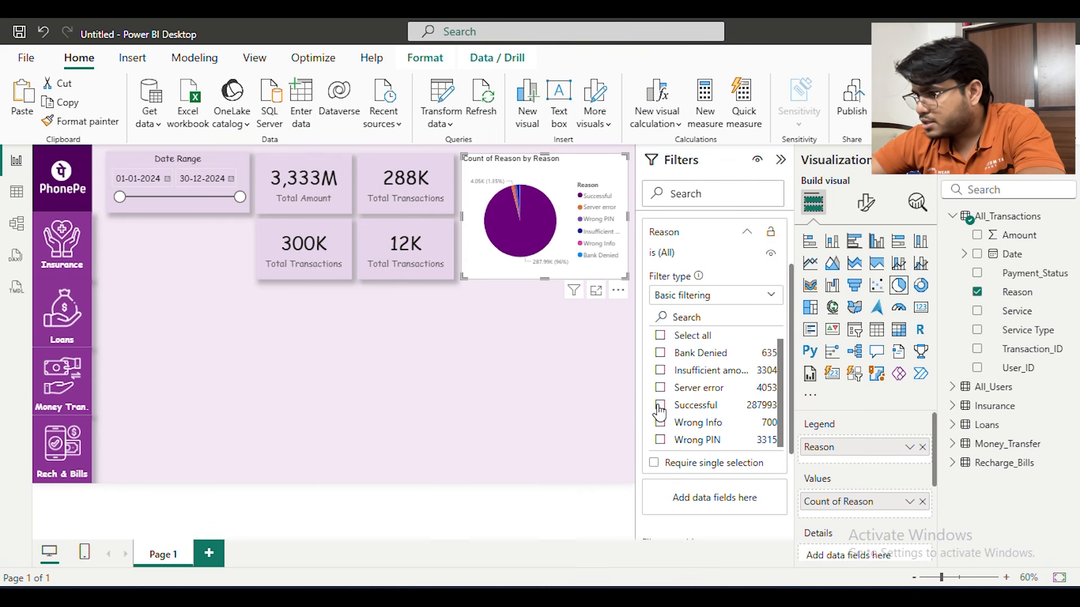
{"action": "left_click", "coordinate": [660, 405]}
{"action": "left_click", "coordinate": [660, 406]}
{"action": "left_click", "coordinate": [660, 353]}
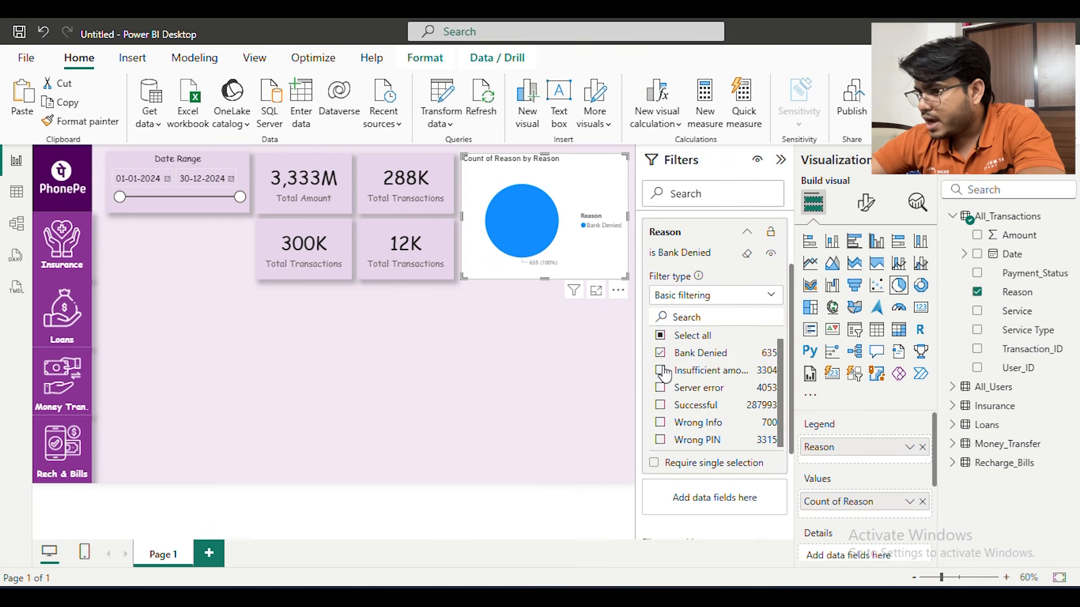
{"action": "left_click", "coordinate": [661, 371]}
{"action": "left_click", "coordinate": [660, 389]}
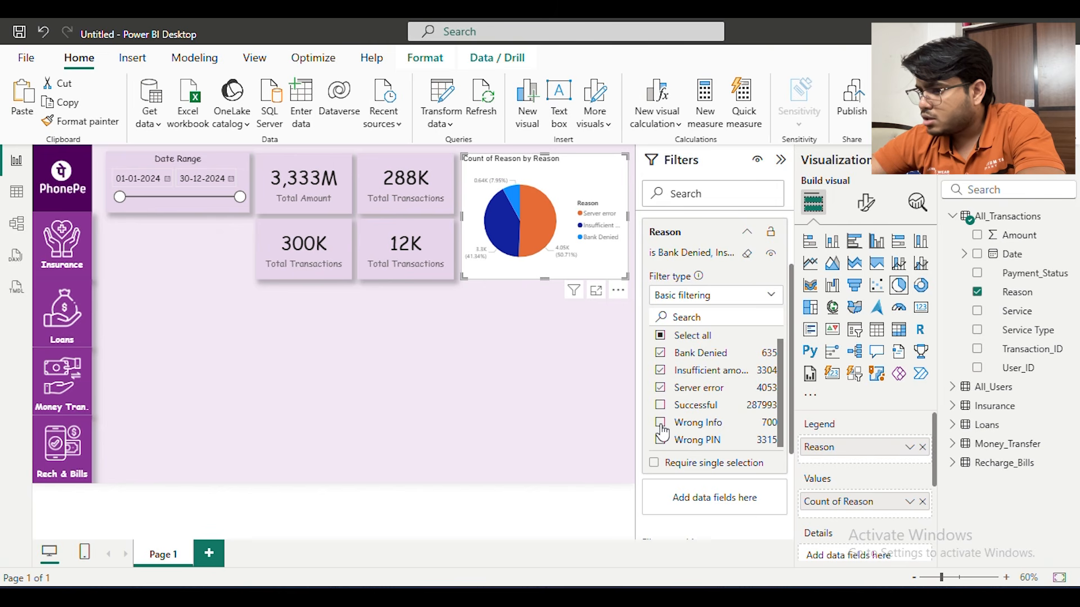
{"action": "left_click", "coordinate": [660, 423]}
{"action": "left_click", "coordinate": [660, 441]}
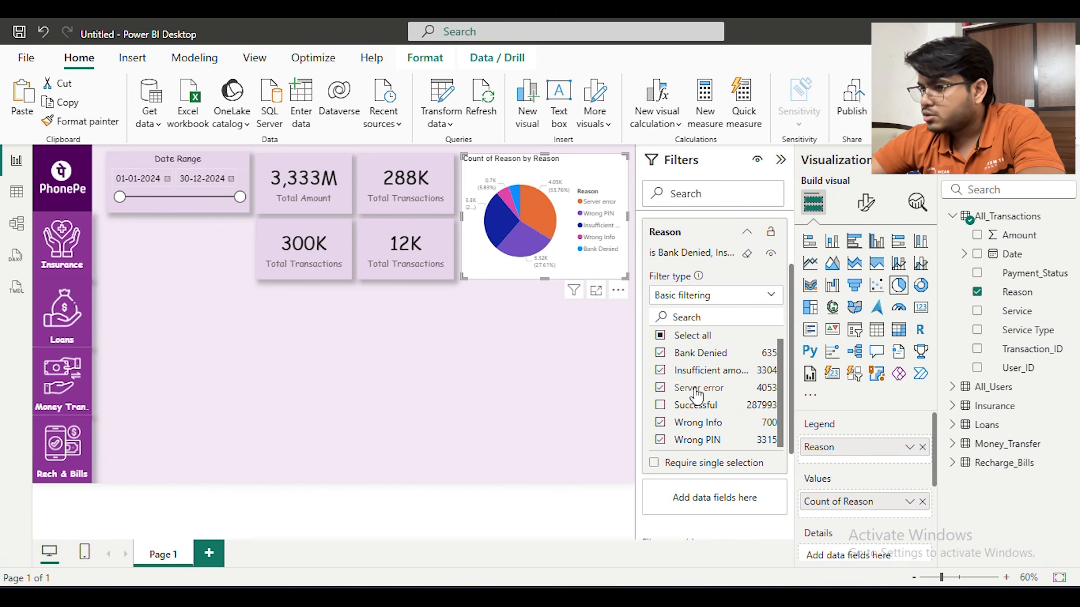
{"action": "left_click", "coordinate": [514, 352]}
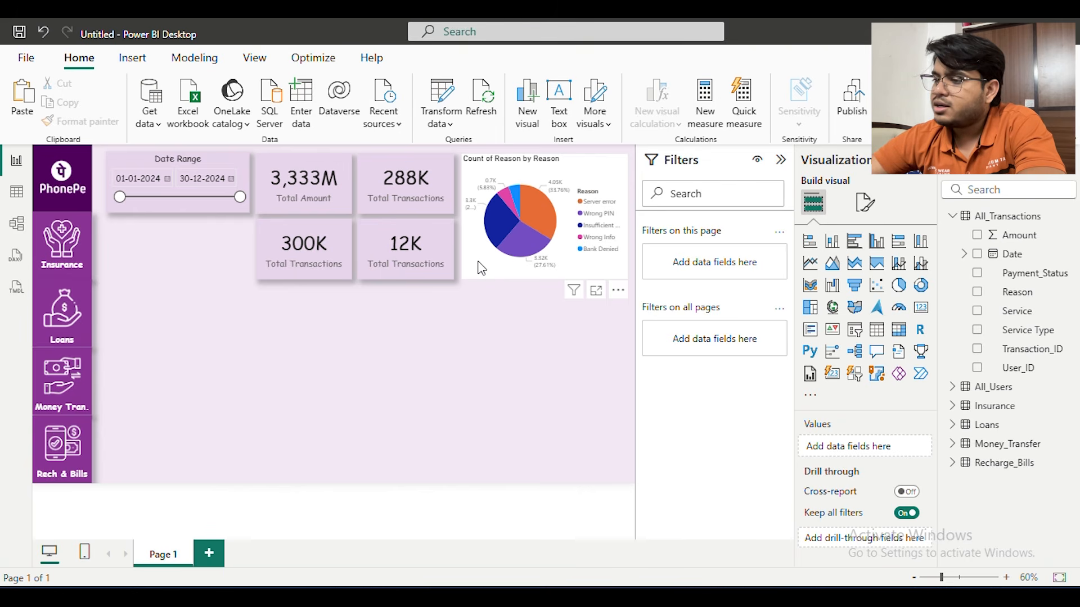
Rename the value label on the lower 12K card to Failed Transactions
{"action": "left_click", "coordinate": [406, 250]}
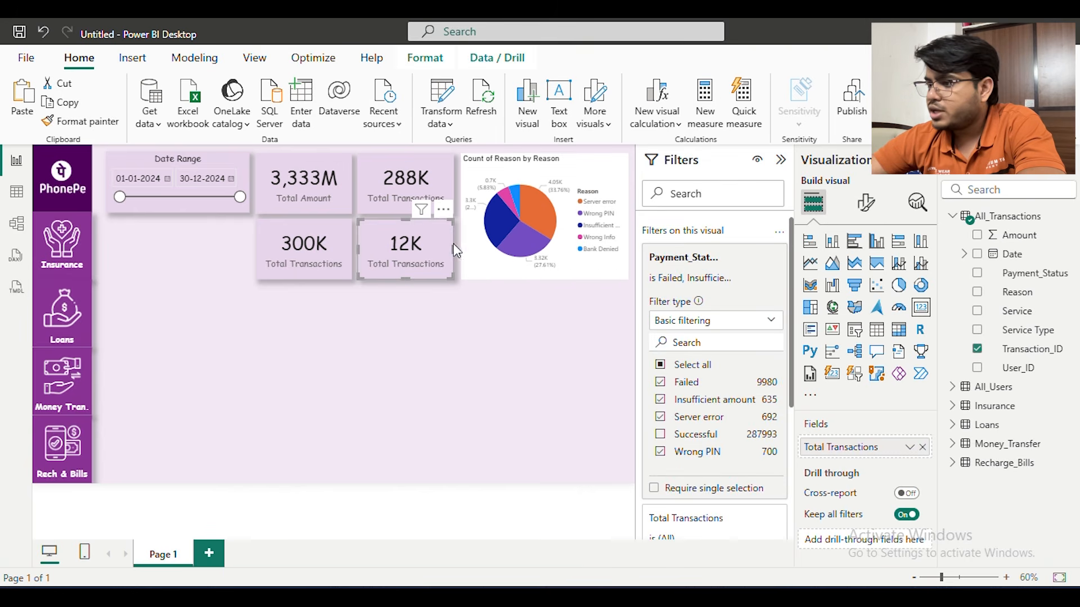
{"action": "double_click", "coordinate": [835, 451]}
{"action": "left_click", "coordinate": [829, 448]}
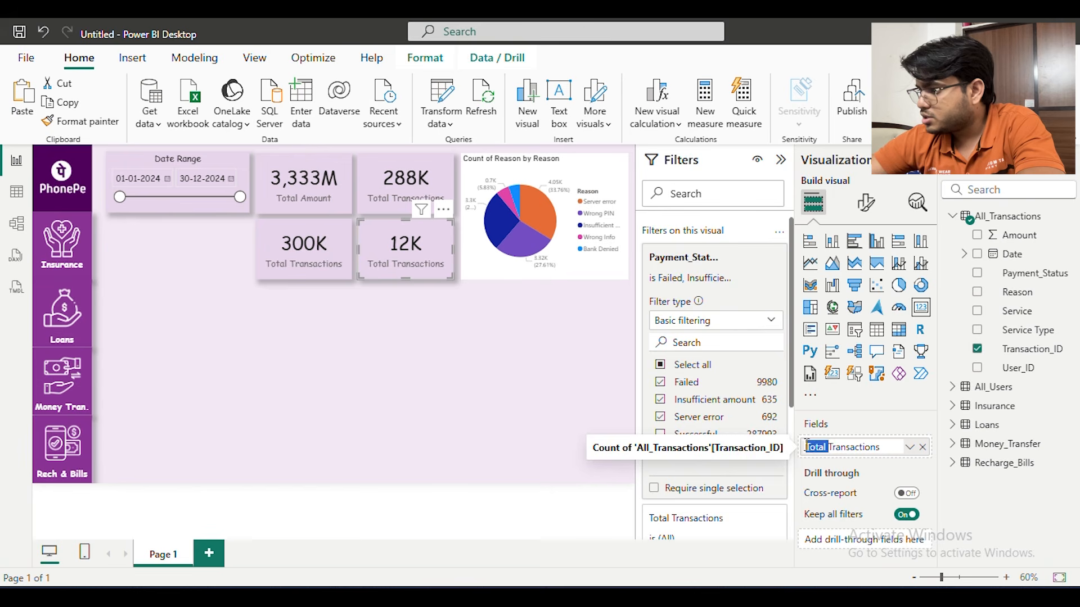
{"action": "type", "text": "Failed"}
{"action": "key", "text": "Return"}
{"action": "left_click", "coordinate": [352, 383]}
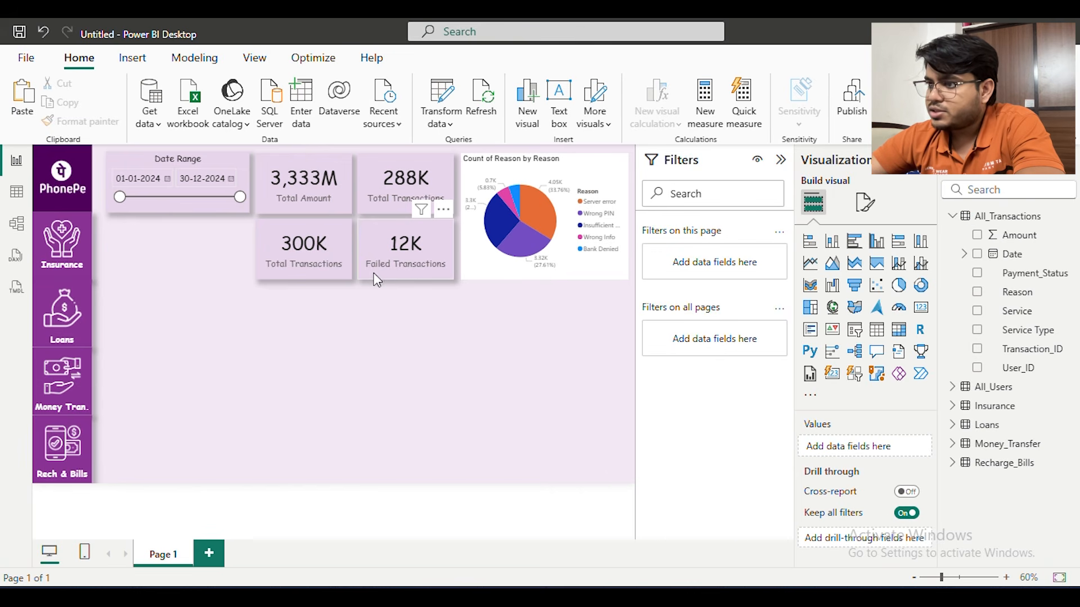
Rename the value label on the upper 288K card to Succ. Transactions
{"action": "left_click", "coordinate": [406, 192]}
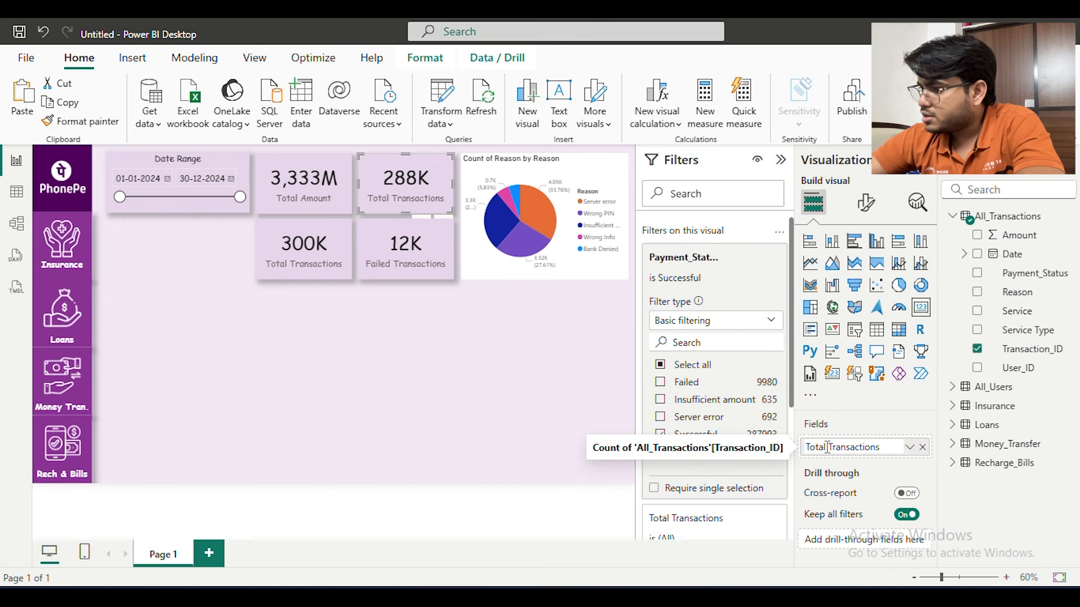
{"action": "type", "text": "Succ."}
{"action": "key", "text": "Return"}
{"action": "left_click", "coordinate": [569, 427]}
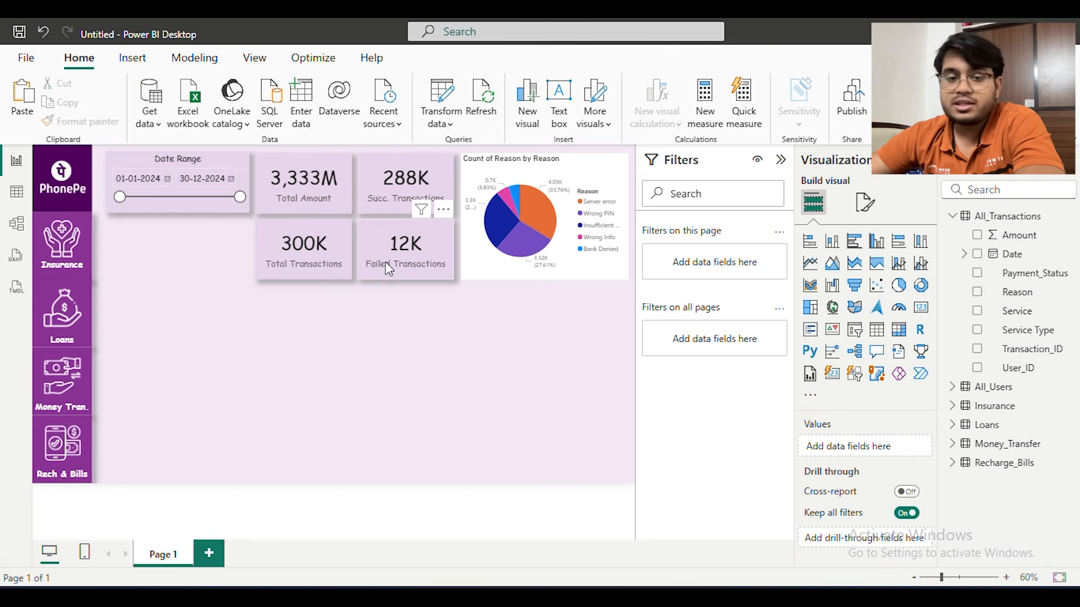
Copy the formatting of the Succ. Transactions card onto the pie chart
{"action": "left_click", "coordinate": [397, 179]}
{"action": "left_click", "coordinate": [80, 121]}
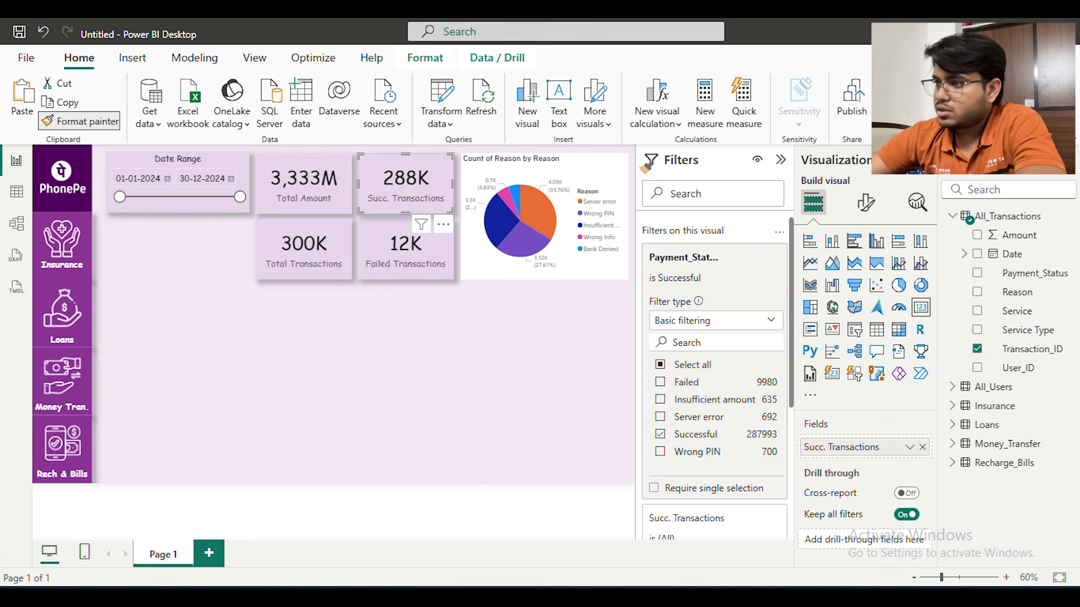
{"action": "left_click", "coordinate": [552, 231]}
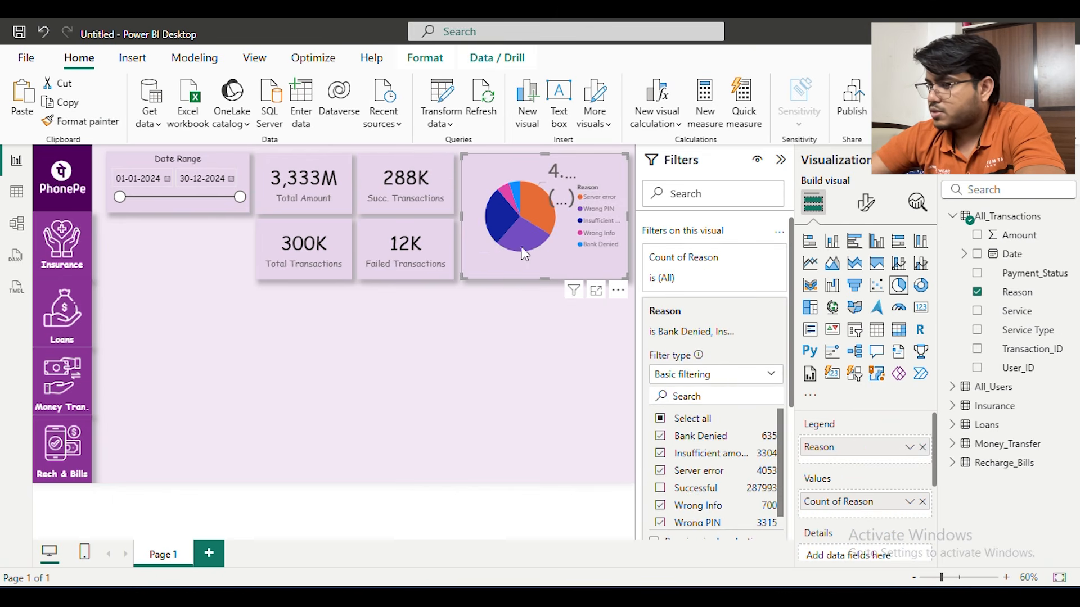
Try the pie chart without its legend and without its detail labels, restoring each one
{"action": "left_click", "coordinate": [866, 201]}
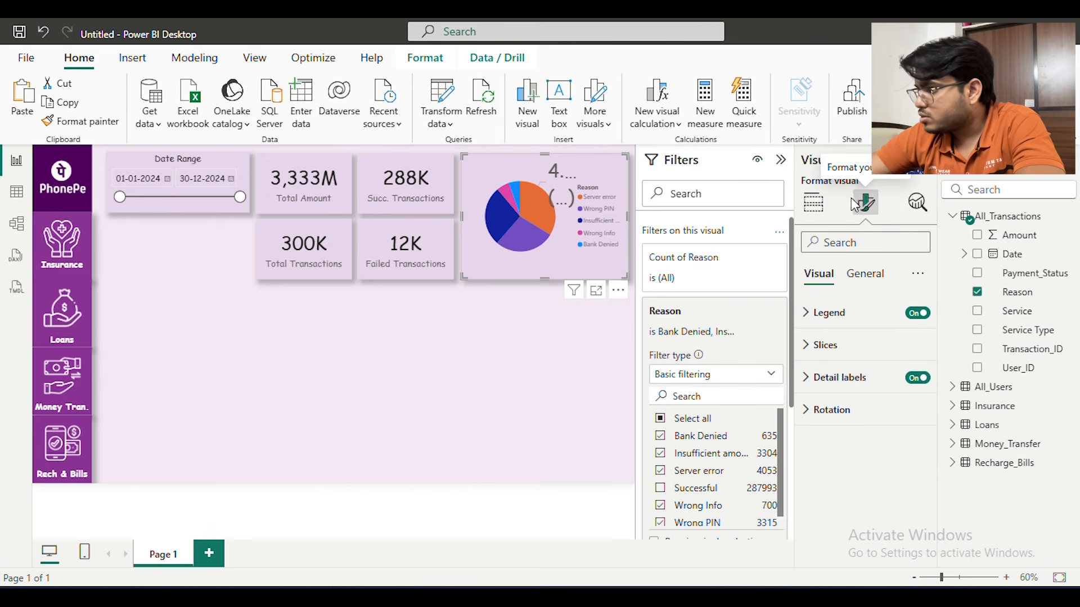
{"action": "left_click", "coordinate": [843, 313]}
{"action": "left_click", "coordinate": [916, 313]}
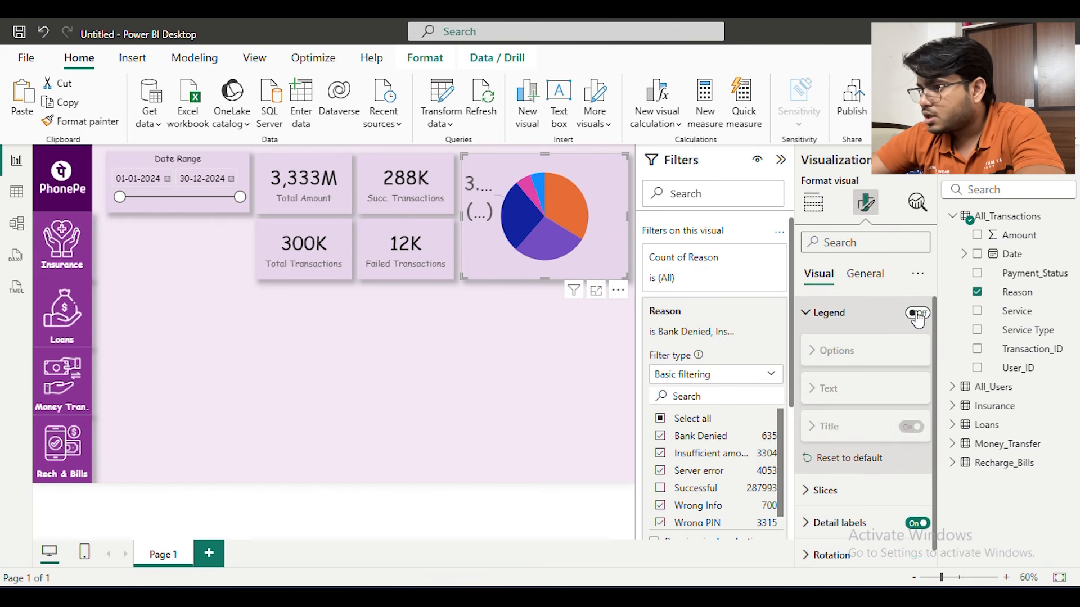
{"action": "left_click", "coordinate": [917, 312]}
{"action": "left_click", "coordinate": [842, 313]}
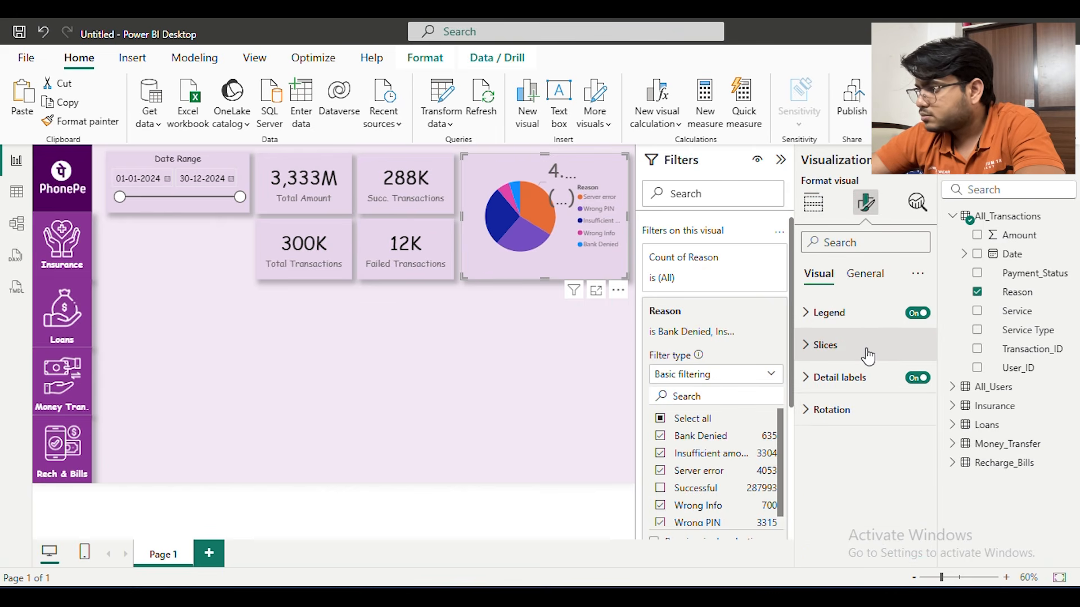
{"action": "left_click", "coordinate": [919, 378]}
{"action": "left_click", "coordinate": [919, 379]}
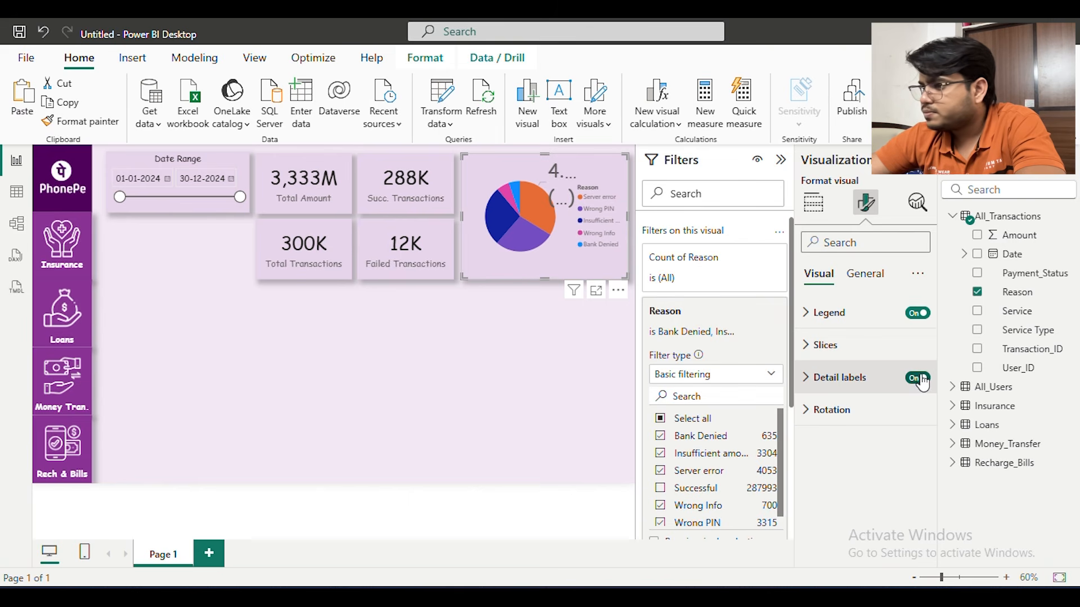
Set the font size of the pie chart's detail label values to 10
{"action": "left_click", "coordinate": [841, 378]}
{"action": "scroll", "coordinate": [841, 381], "scroll_direction": "down", "scroll_amount": 1}
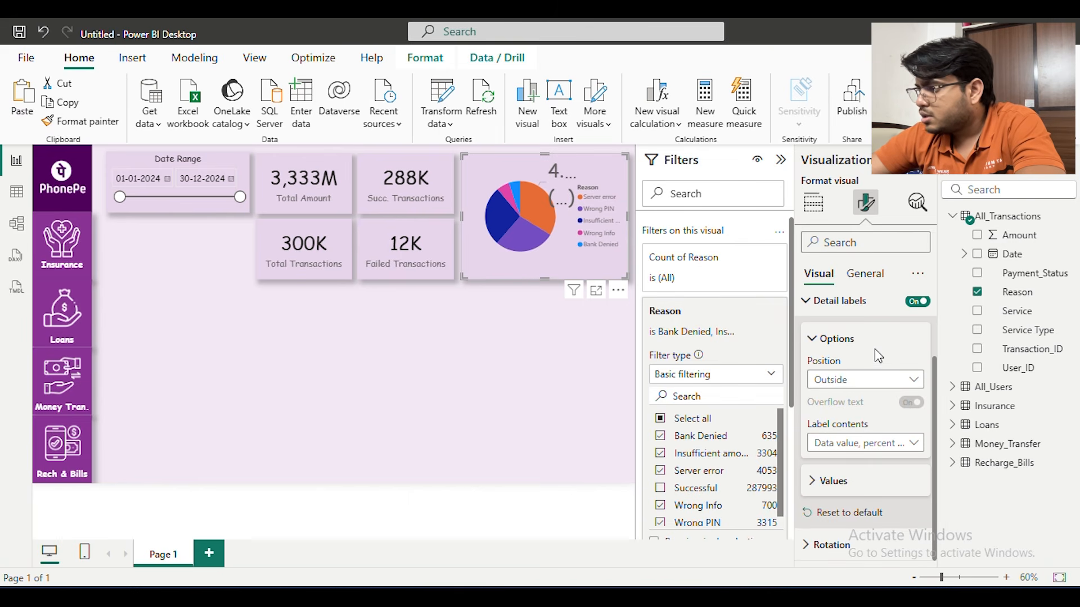
{"action": "scroll", "coordinate": [847, 368], "scroll_direction": "up", "scroll_amount": 2}
{"action": "scroll", "coordinate": [841, 428], "scroll_direction": "down", "scroll_amount": 2}
{"action": "left_click", "coordinate": [834, 482]}
{"action": "scroll", "coordinate": [889, 450], "scroll_direction": "down", "scroll_amount": 3}
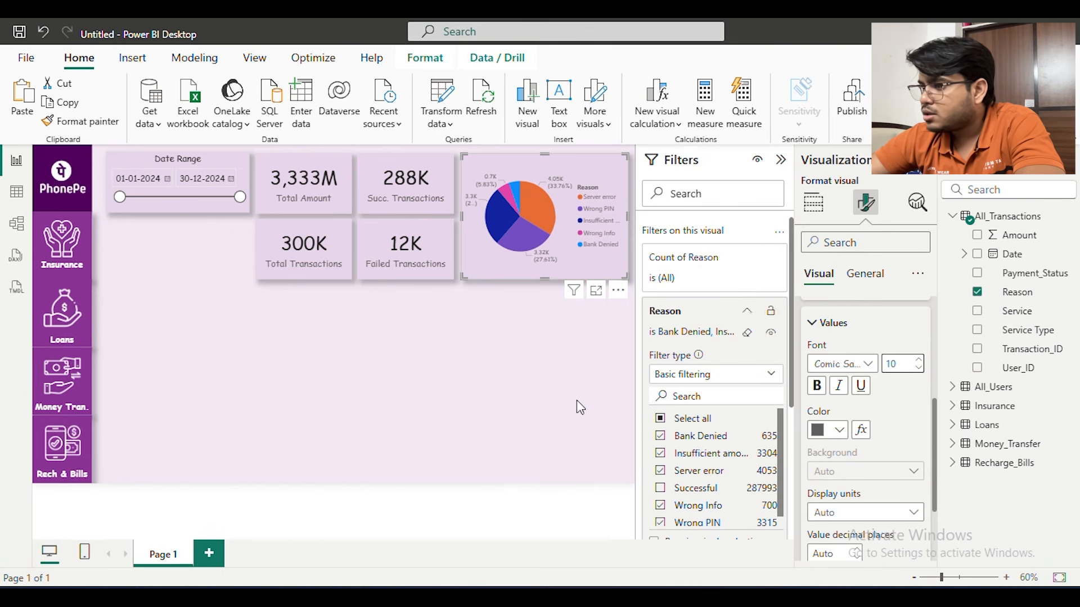
{"action": "left_click", "coordinate": [400, 337]}
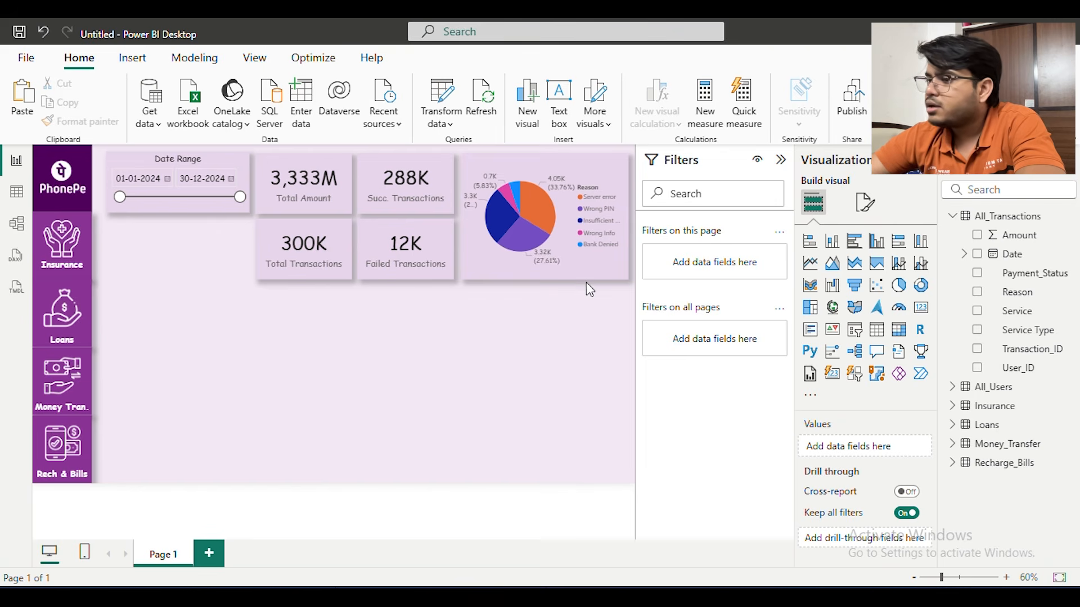
Turn on the title of the pie chart
{"action": "left_click", "coordinate": [572, 160]}
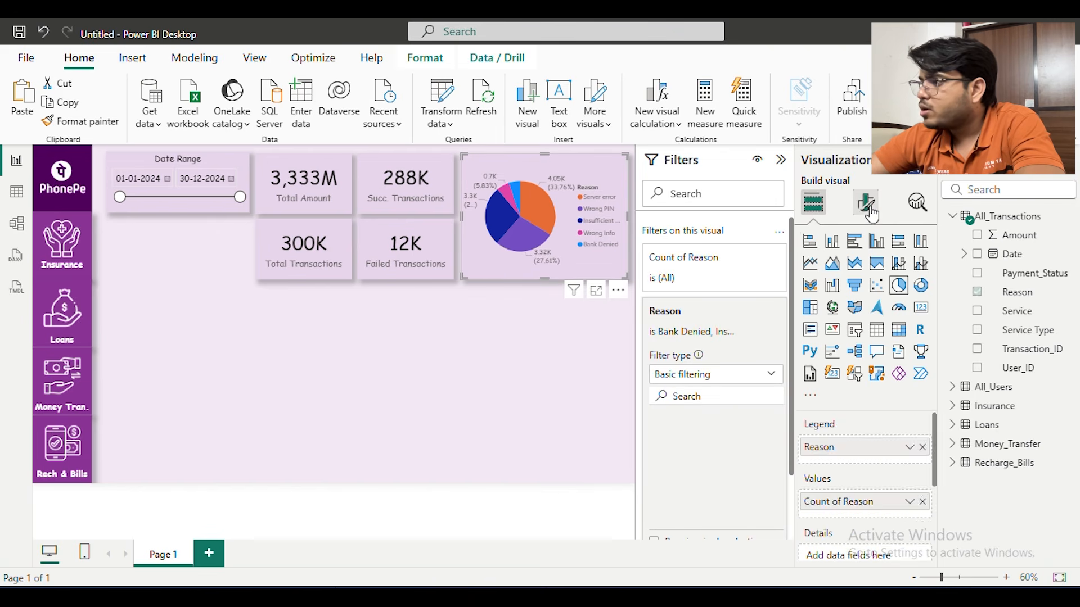
{"action": "left_click", "coordinate": [865, 202]}
{"action": "left_click", "coordinate": [869, 276]}
{"action": "left_click", "coordinate": [843, 344]}
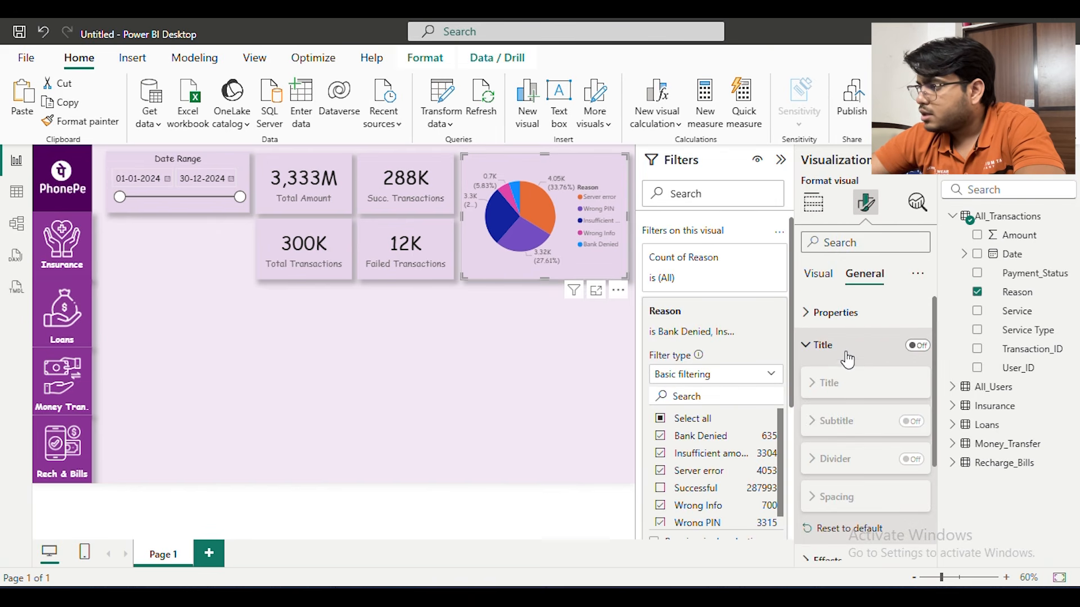
{"action": "left_click", "coordinate": [918, 346]}
{"action": "left_click", "coordinate": [917, 346]}
Change the pie chart's title text to Failed Payment Reason
{"action": "left_click", "coordinate": [856, 383]}
{"action": "scroll", "coordinate": [855, 383], "scroll_direction": "down", "scroll_amount": 1}
{"action": "left_click", "coordinate": [854, 385]}
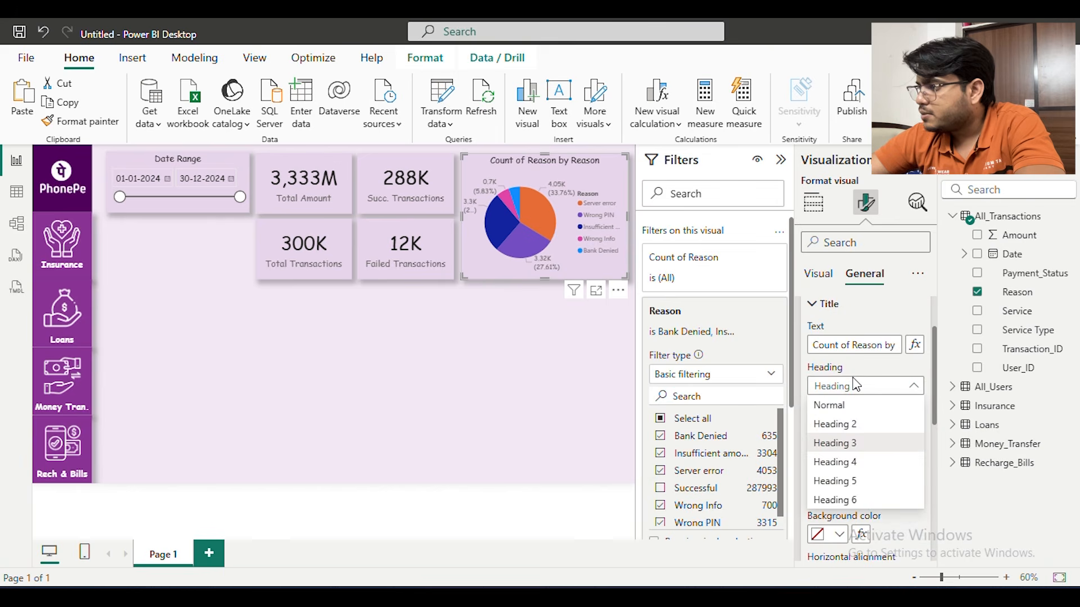
{"action": "left_click", "coordinate": [845, 343]}
{"action": "type", "text": "Failed Pa"}
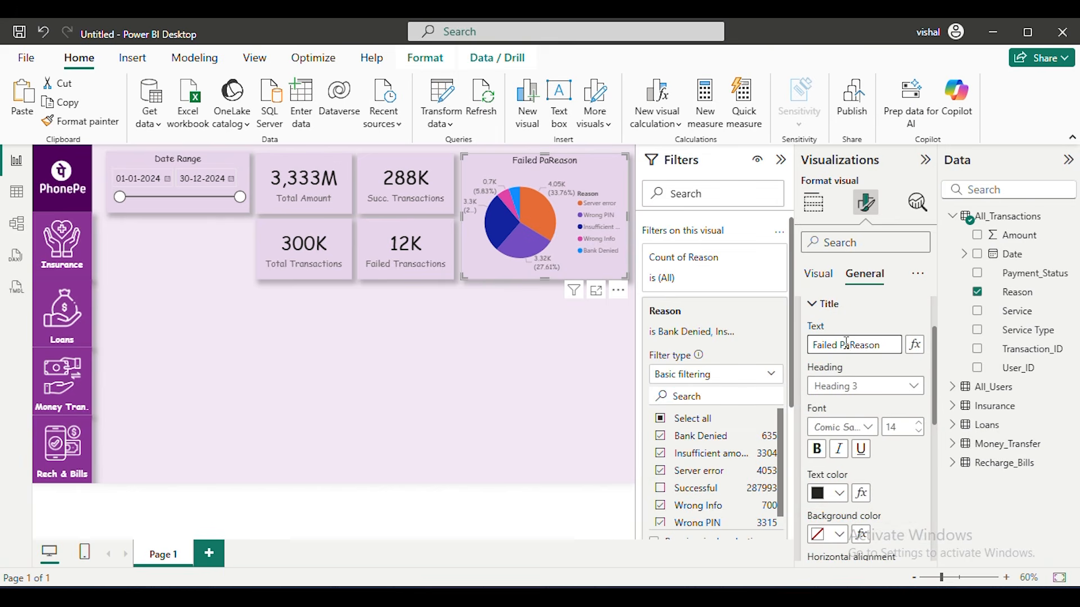
{"action": "type", "text": "yment"}
{"action": "scroll", "coordinate": [904, 403], "scroll_direction": "down", "scroll_amount": 3}
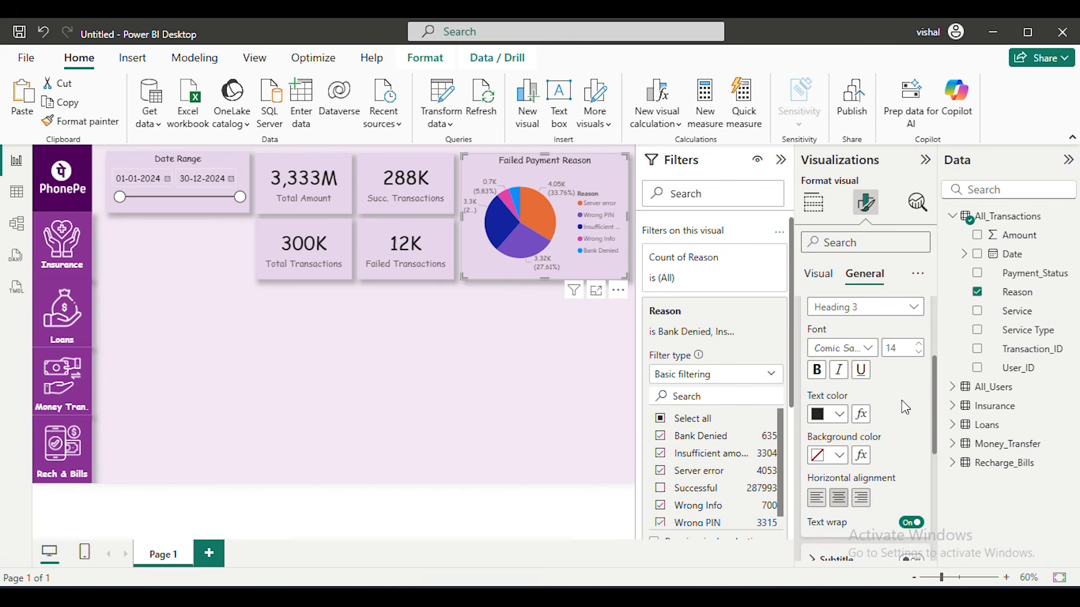
{"action": "left_click", "coordinate": [447, 374]}
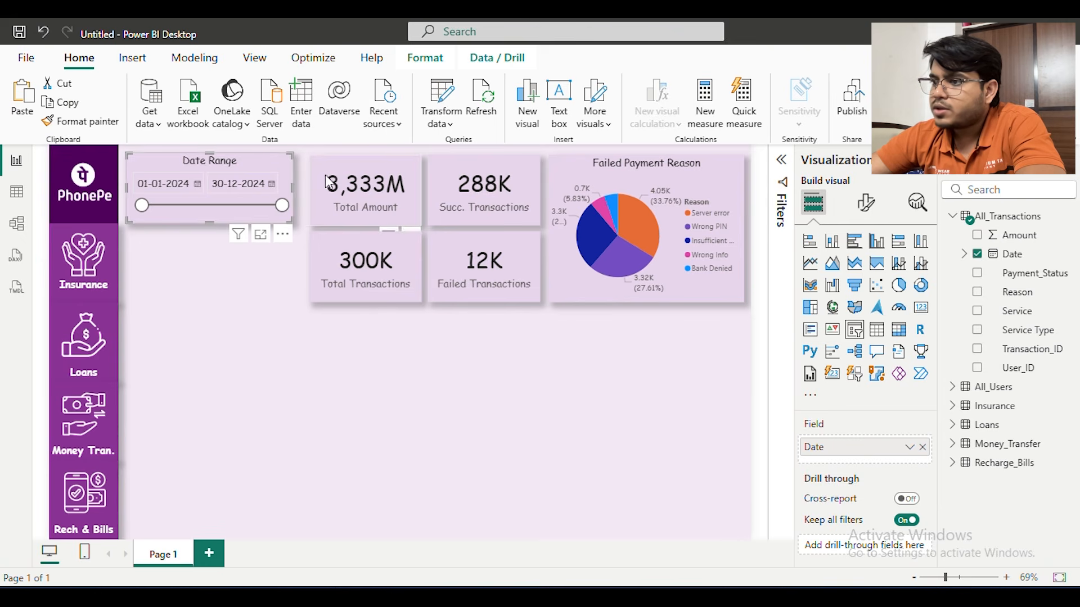
Shift all four KPI cards together slightly toward the Date Range slicer, keeping their two-by-two arrangement
{"action": "left_click", "coordinate": [329, 181]}
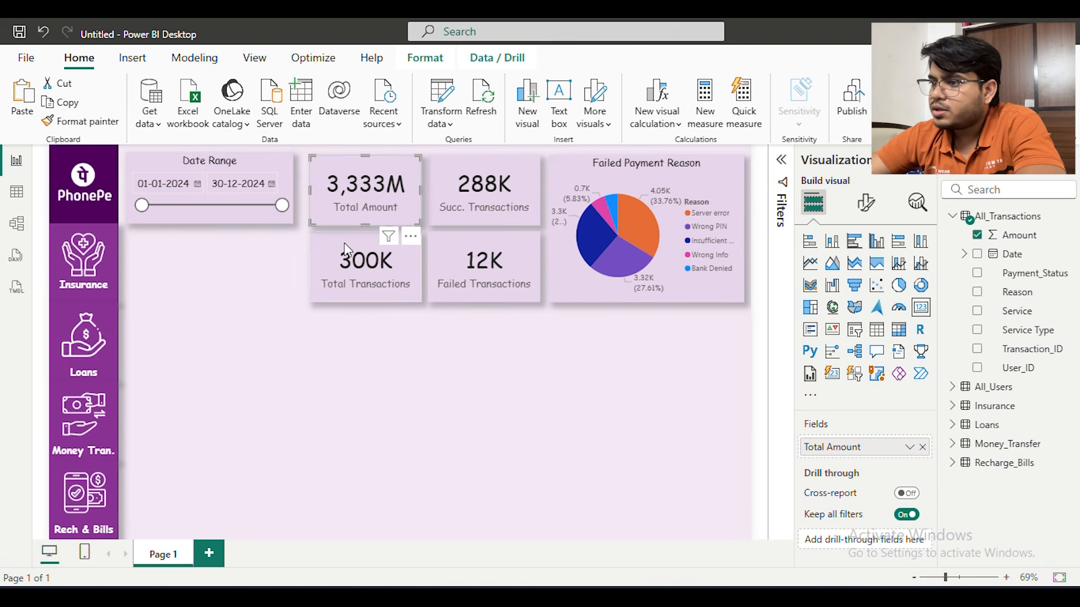
{"action": "left_click", "coordinate": [363, 264], "text": "ctrl"}
{"action": "left_click", "coordinate": [453, 200], "text": "ctrl"}
{"action": "left_click", "coordinate": [468, 265], "text": "ctrl"}
{"action": "left_click_drag", "start_coordinate": [455, 180], "coordinate": [446, 179]}
{"action": "left_click", "coordinate": [446, 231]}
{"action": "left_click", "coordinate": [540, 227]}
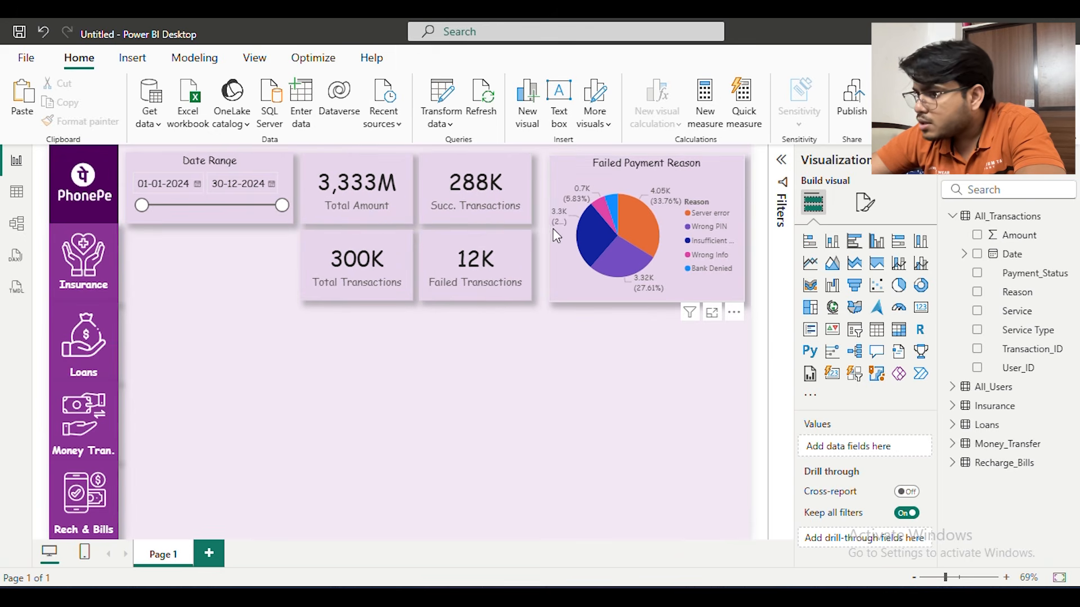
Widen the Failed Payment Reason pie chart toward the cards to close the gap beside them
{"action": "left_click", "coordinate": [556, 220]}
{"action": "left_click_drag", "start_coordinate": [550, 226], "coordinate": [539, 228]}
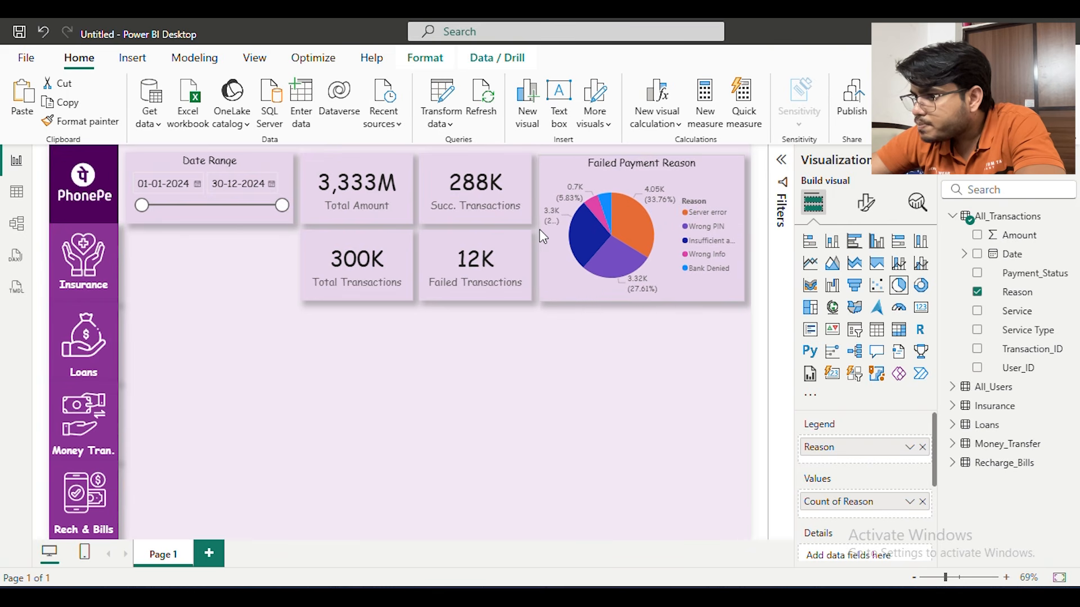
{"action": "left_click", "coordinate": [595, 427]}
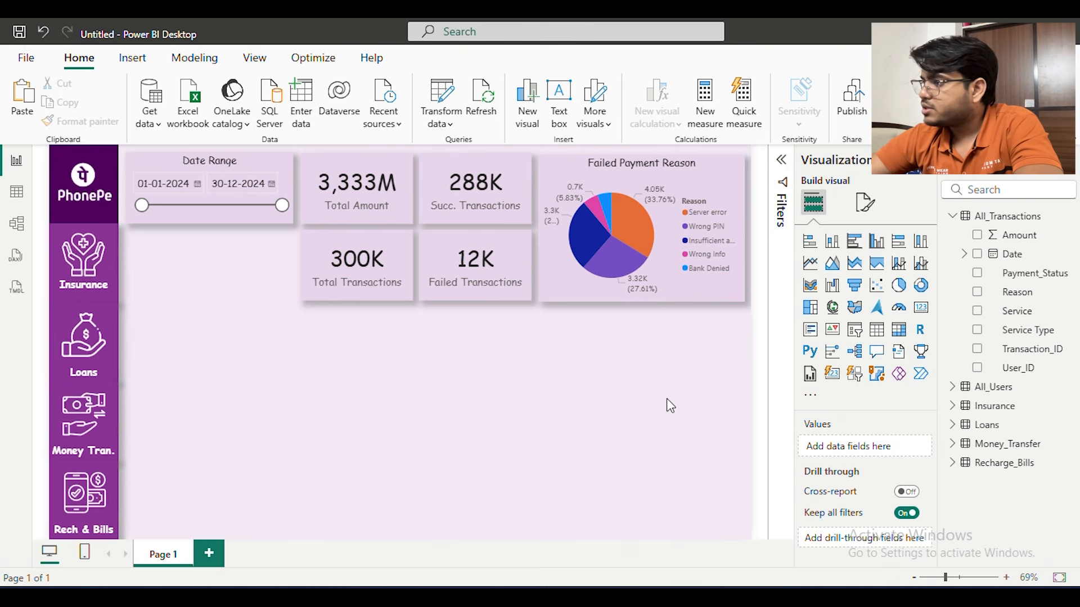
Duplicate the pie chart below the cards and enlarge the copy to span the full width under the cards and original chart
{"action": "left_click", "coordinate": [699, 272]}
{"action": "left_click_drag", "start_coordinate": [700, 273], "coordinate": [444, 407]}
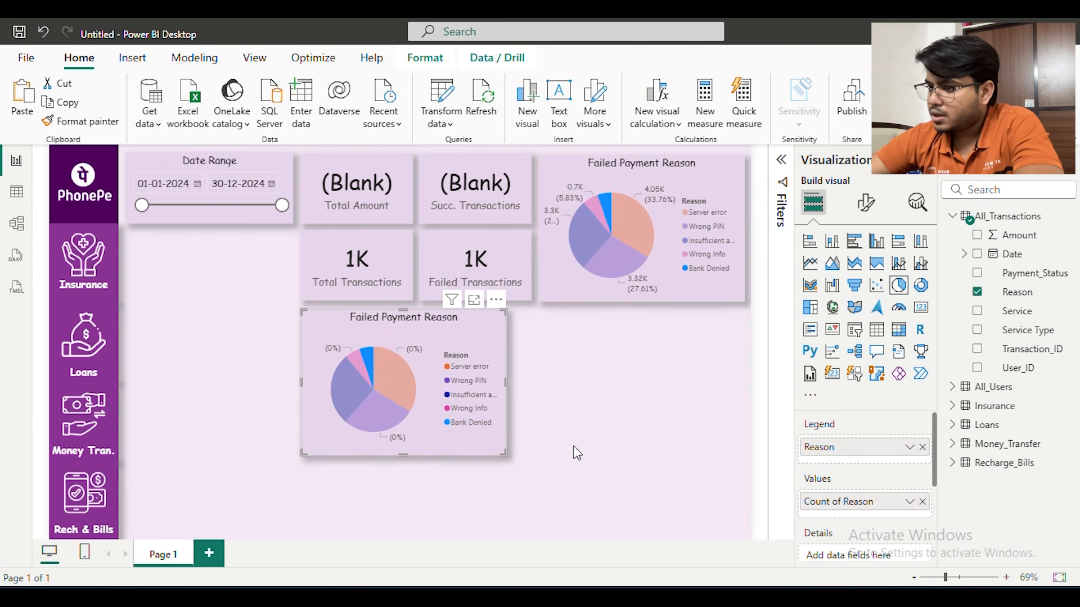
{"action": "left_click_drag", "start_coordinate": [505, 453], "coordinate": [745, 529]}
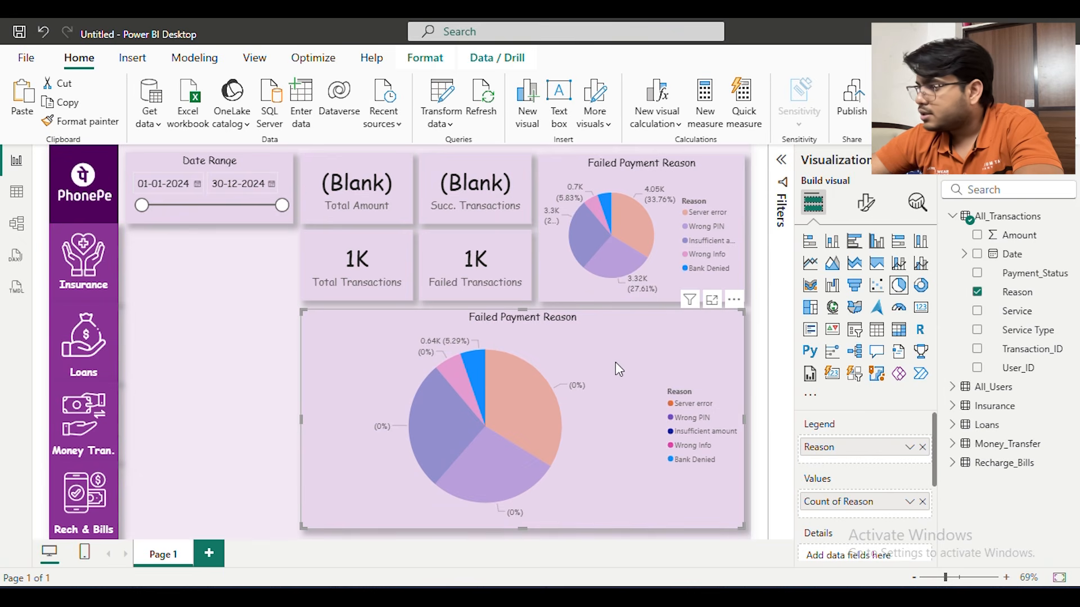
{"action": "left_click", "coordinate": [235, 348]}
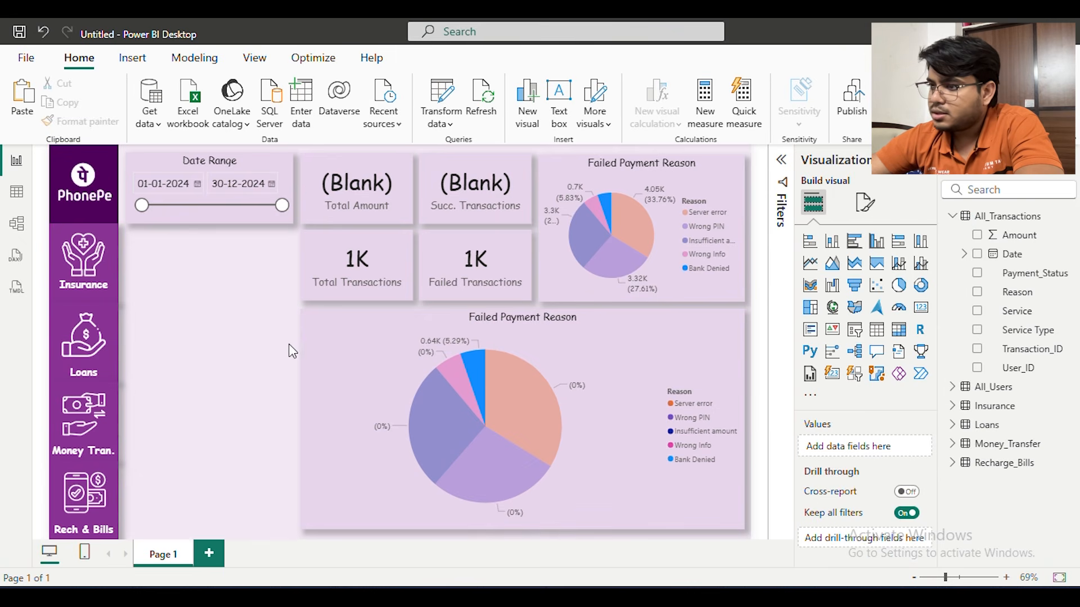
Remove Reason from the legend and Count of Reason from the values of the enlarged pie chart copy
{"action": "left_click", "coordinate": [684, 358]}
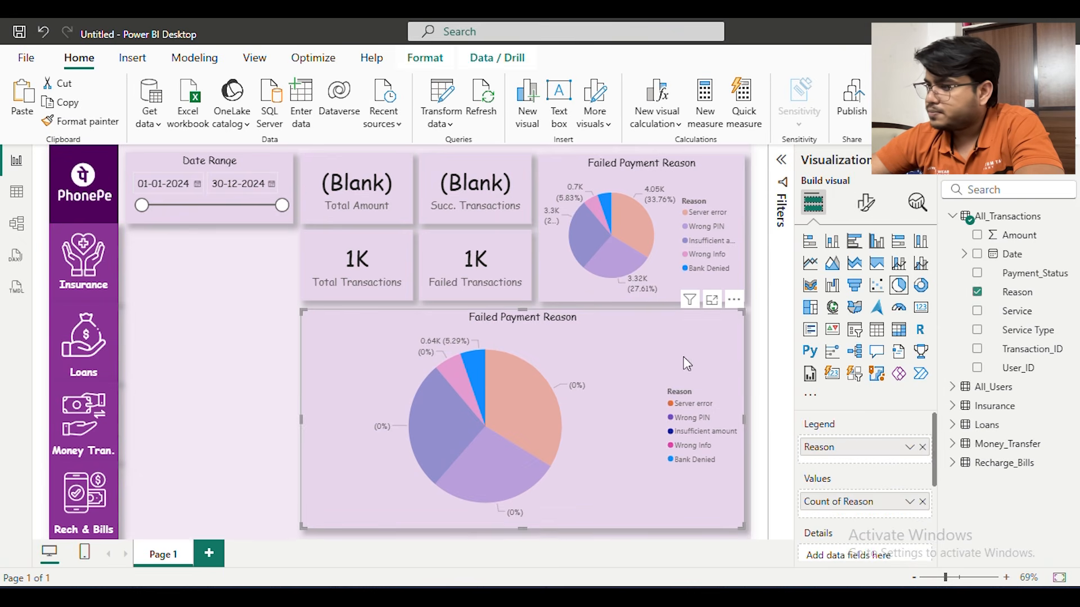
{"action": "left_click", "coordinate": [915, 450]}
{"action": "left_click", "coordinate": [916, 449]}
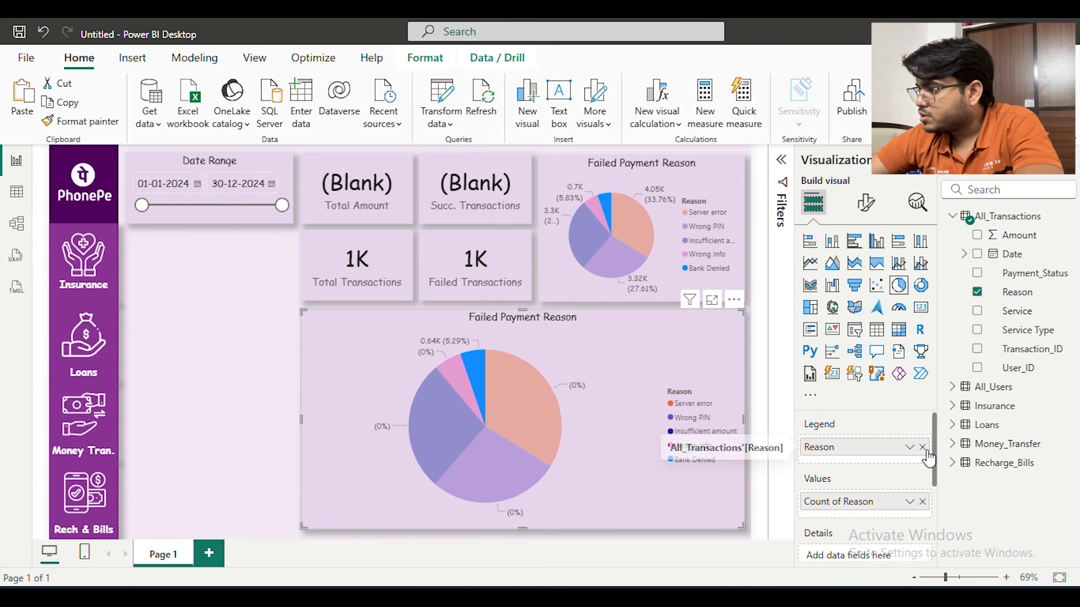
{"action": "left_click", "coordinate": [922, 448]}
{"action": "left_click", "coordinate": [922, 495]}
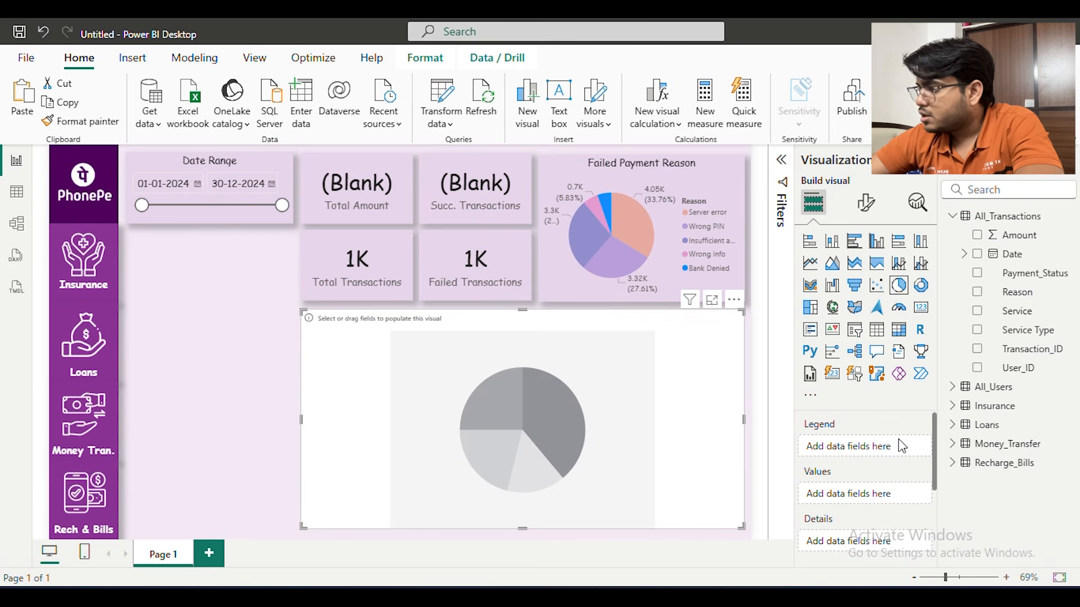
Convert the emptied chart into an area chart with Date on the X-axis and the sum of Amount on the Y-axis
{"action": "left_click_drag", "start_coordinate": [1013, 255], "coordinate": [886, 508]}
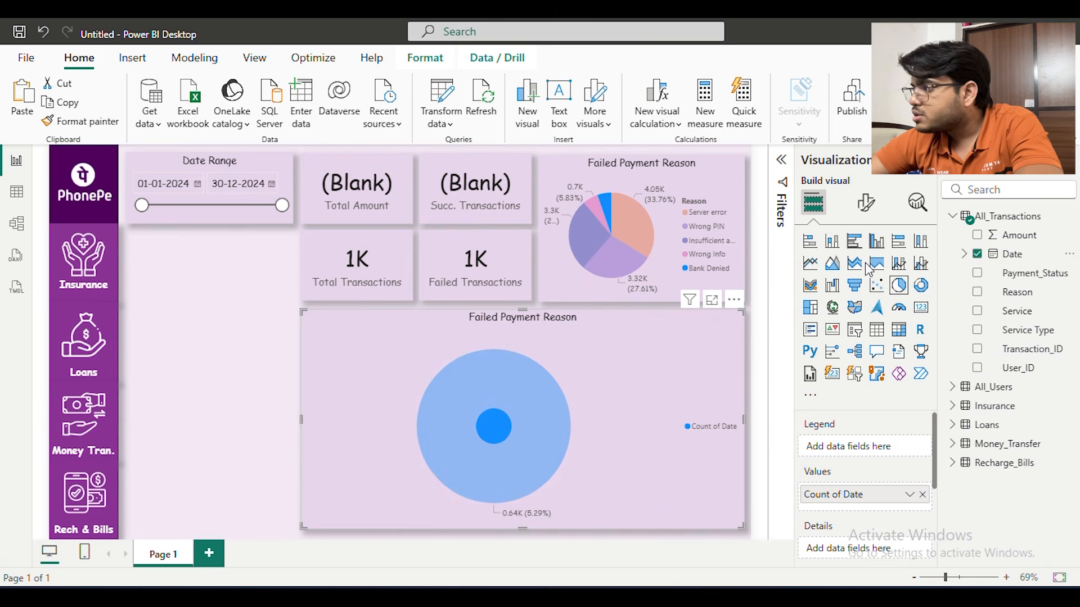
{"action": "left_click", "coordinate": [834, 265]}
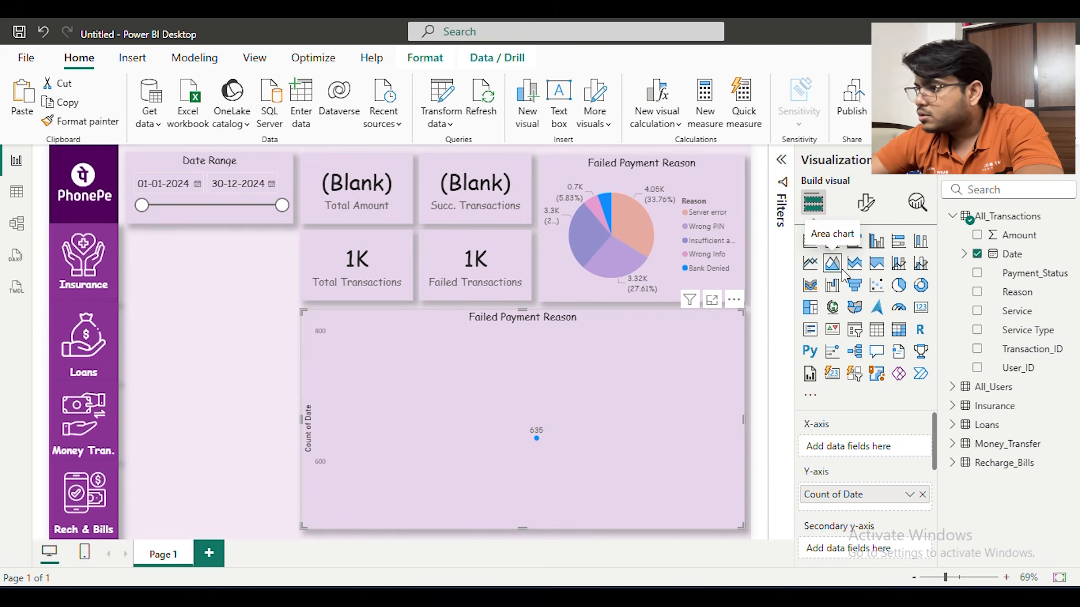
{"action": "left_click_drag", "start_coordinate": [912, 507], "coordinate": [886, 449]}
{"action": "left_click_drag", "start_coordinate": [1018, 237], "coordinate": [877, 505]}
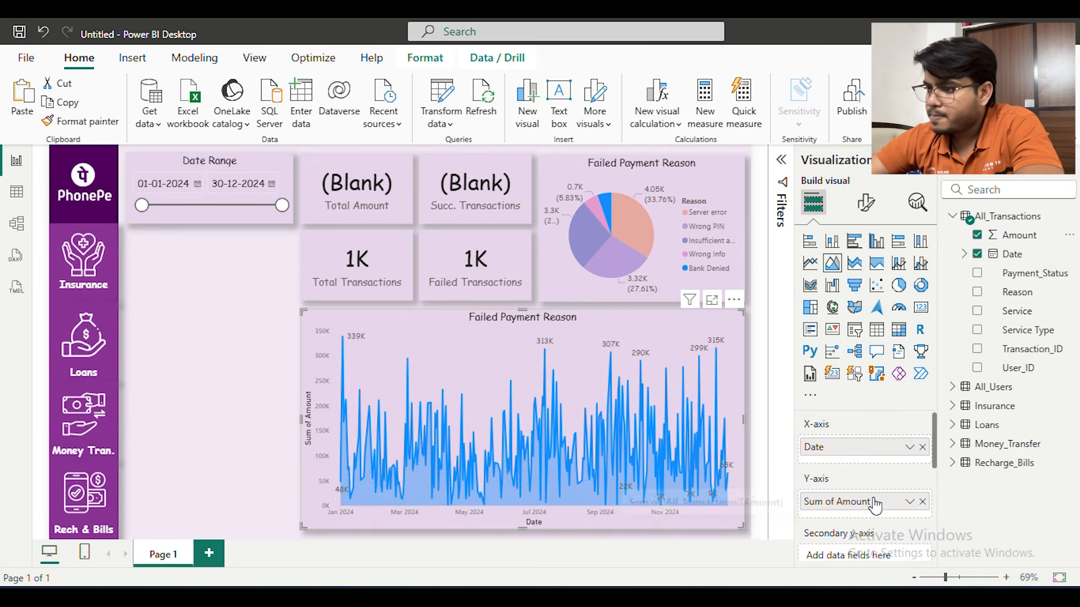
Switch the area chart's X-axis to the date hierarchy and remove Year, Quarter and Day, keeping only Month
{"action": "left_click", "coordinate": [910, 448]}
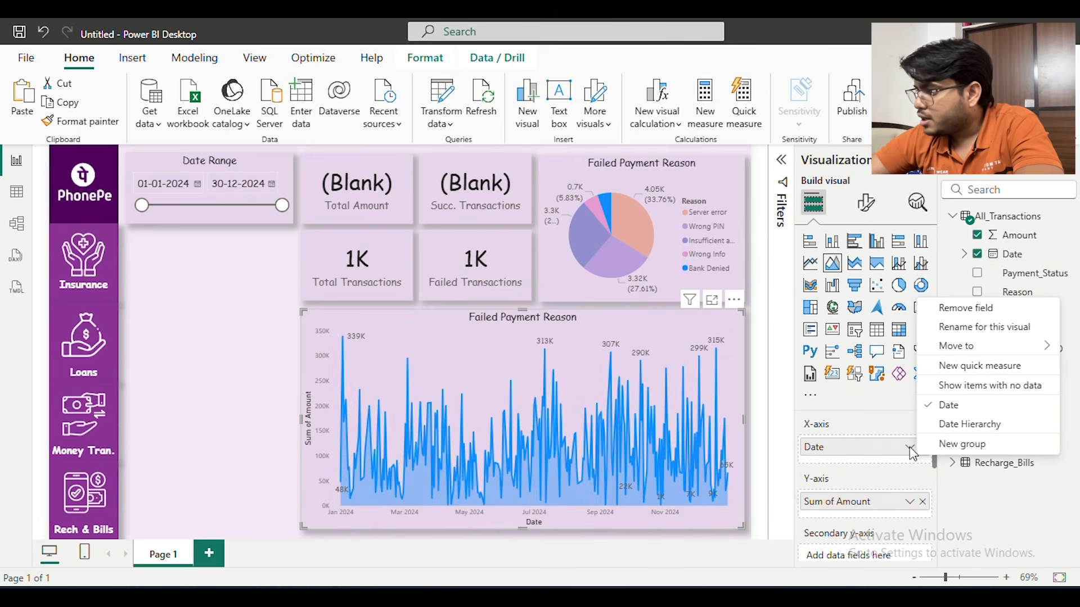
{"action": "left_click", "coordinate": [963, 425]}
{"action": "scroll", "coordinate": [937, 442], "scroll_direction": "down", "scroll_amount": 2}
{"action": "scroll", "coordinate": [936, 443], "scroll_direction": "up", "scroll_amount": 2}
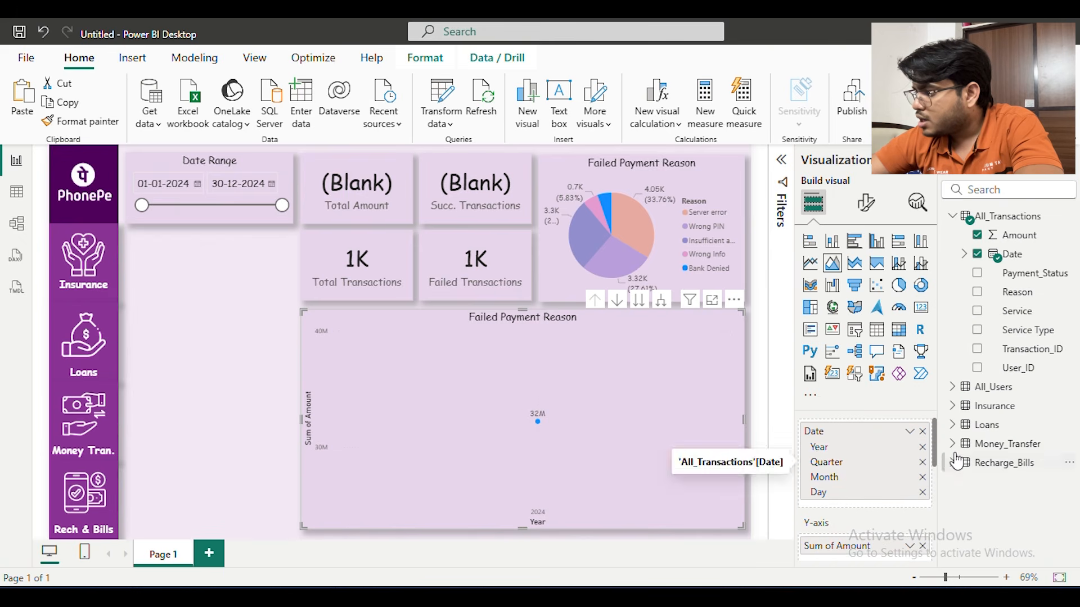
{"action": "left_click", "coordinate": [922, 447]}
{"action": "left_click", "coordinate": [922, 447]}
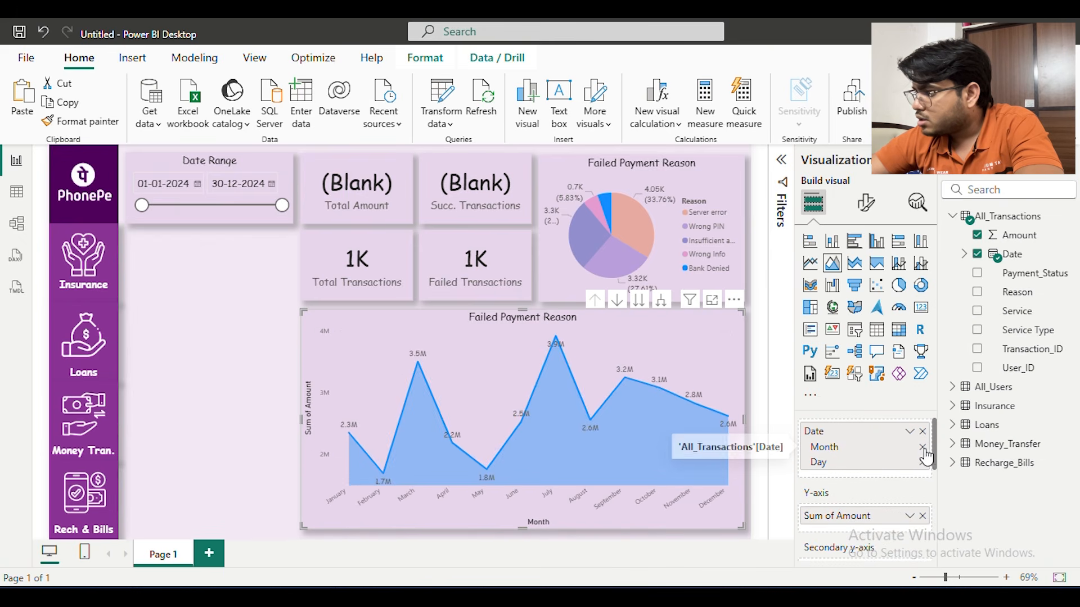
{"action": "left_click", "coordinate": [923, 462]}
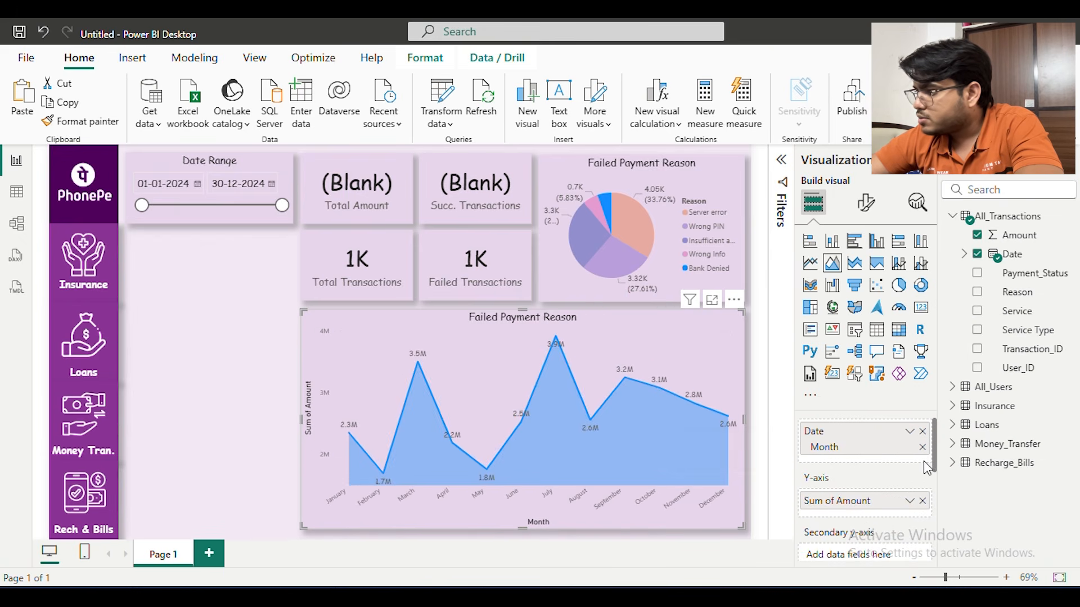
Convert the monthly amount area chart into a line chart
{"action": "left_click", "coordinate": [169, 360]}
{"action": "left_click", "coordinate": [725, 326]}
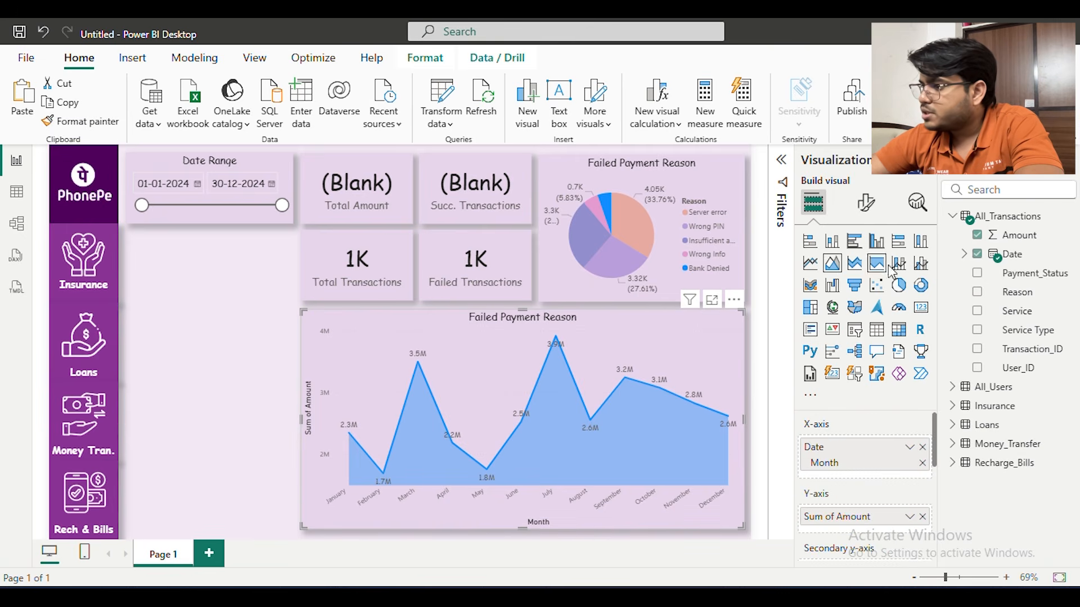
{"action": "left_click", "coordinate": [810, 263]}
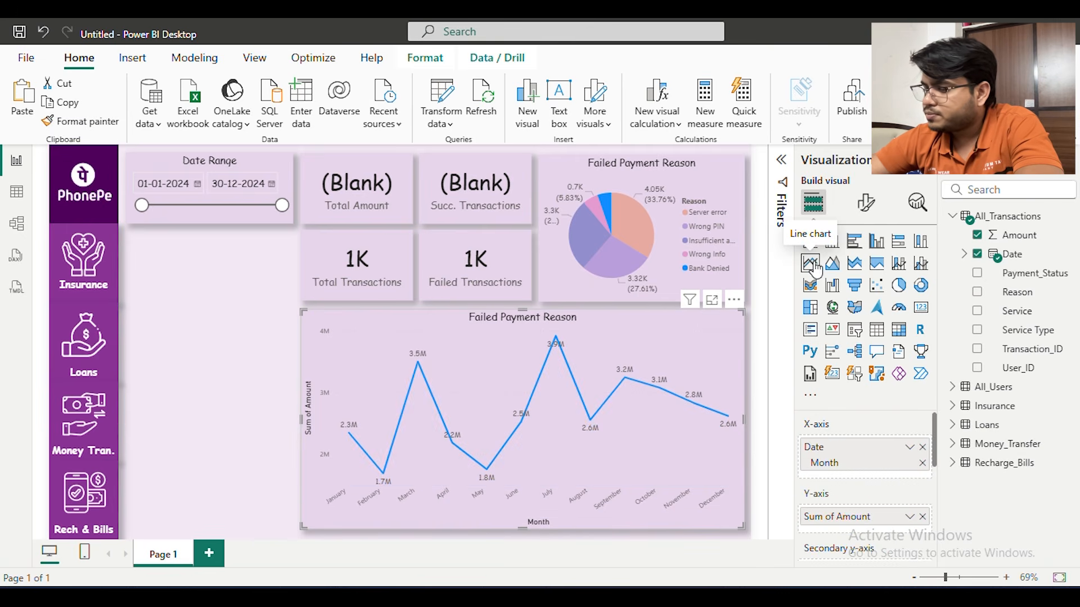
Set the line color of the monthly amount line chart to the recently used purple
{"action": "left_click", "coordinate": [866, 201]}
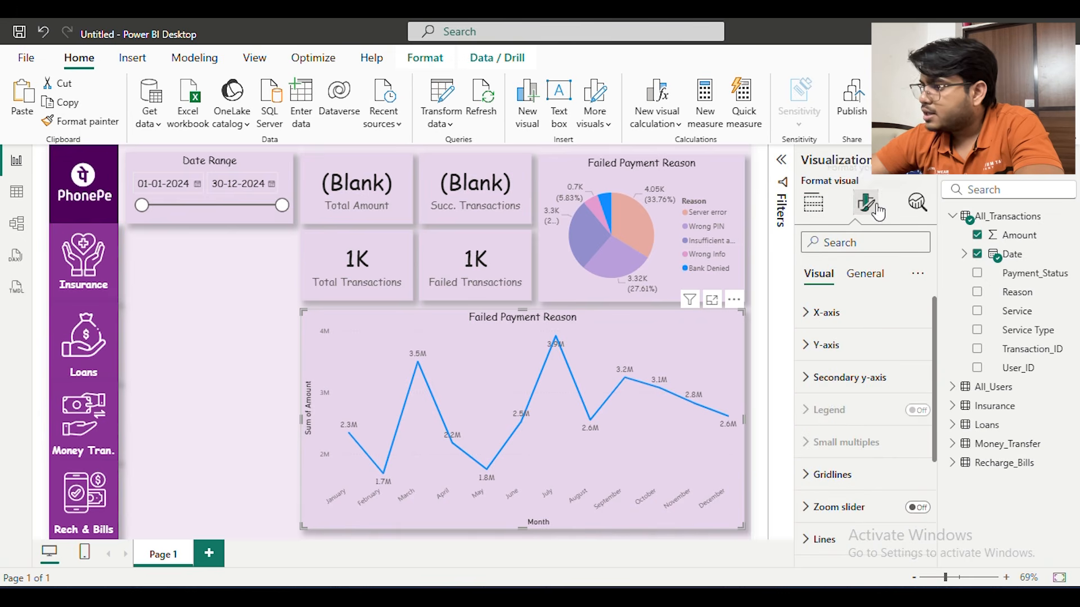
{"action": "scroll", "coordinate": [870, 393], "scroll_direction": "down", "scroll_amount": 3}
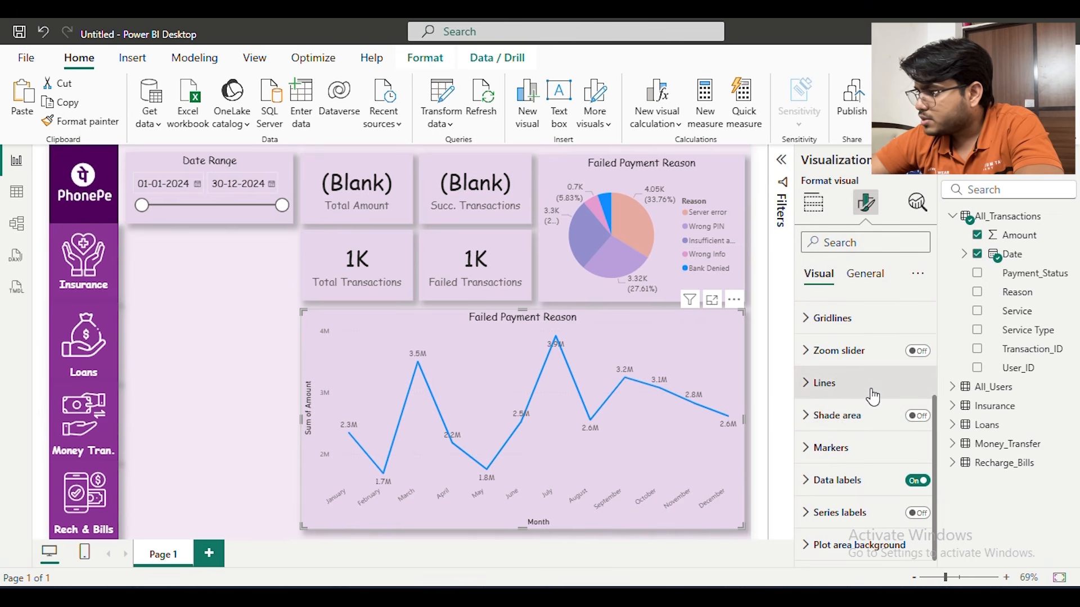
{"action": "left_click", "coordinate": [872, 384]}
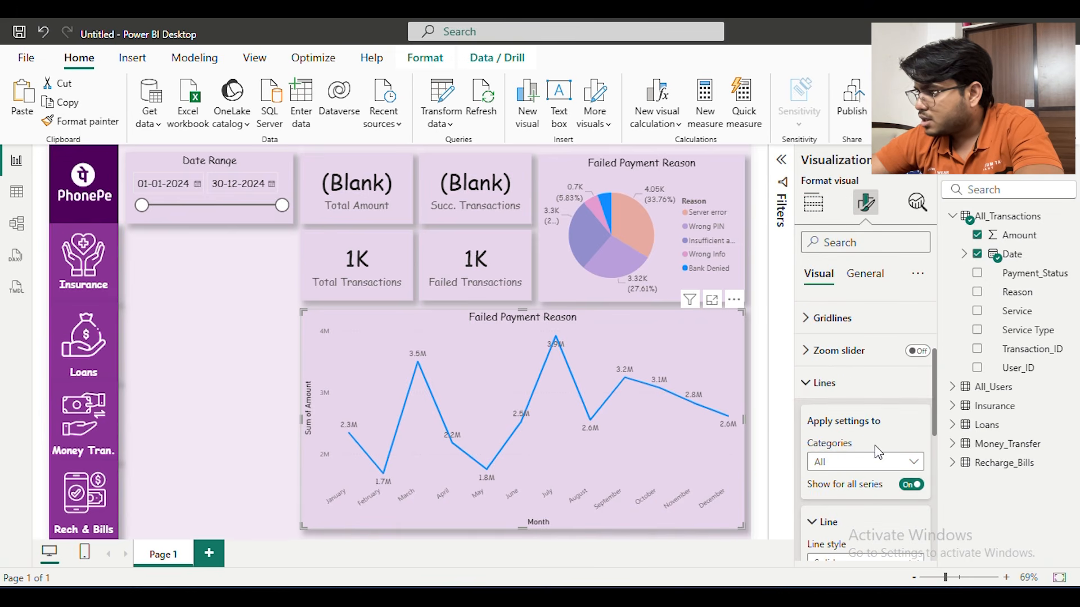
{"action": "scroll", "coordinate": [875, 417], "scroll_direction": "down", "scroll_amount": 3}
{"action": "scroll", "coordinate": [873, 362], "scroll_direction": "down", "scroll_amount": 3}
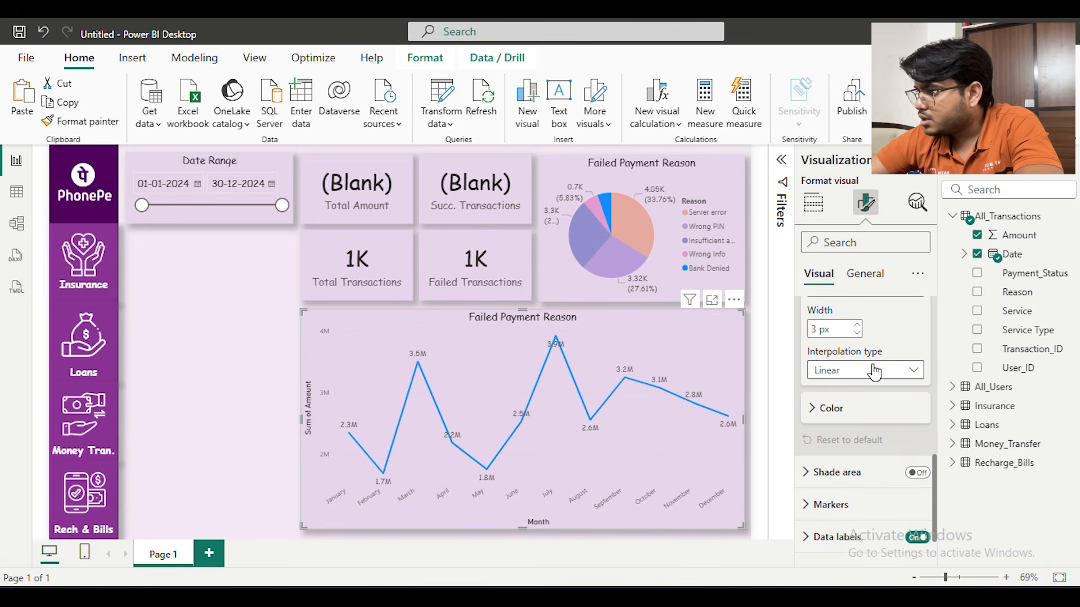
{"action": "left_click", "coordinate": [866, 411]}
{"action": "scroll", "coordinate": [849, 382], "scroll_direction": "down", "scroll_amount": 2}
{"action": "left_click", "coordinate": [840, 370]}
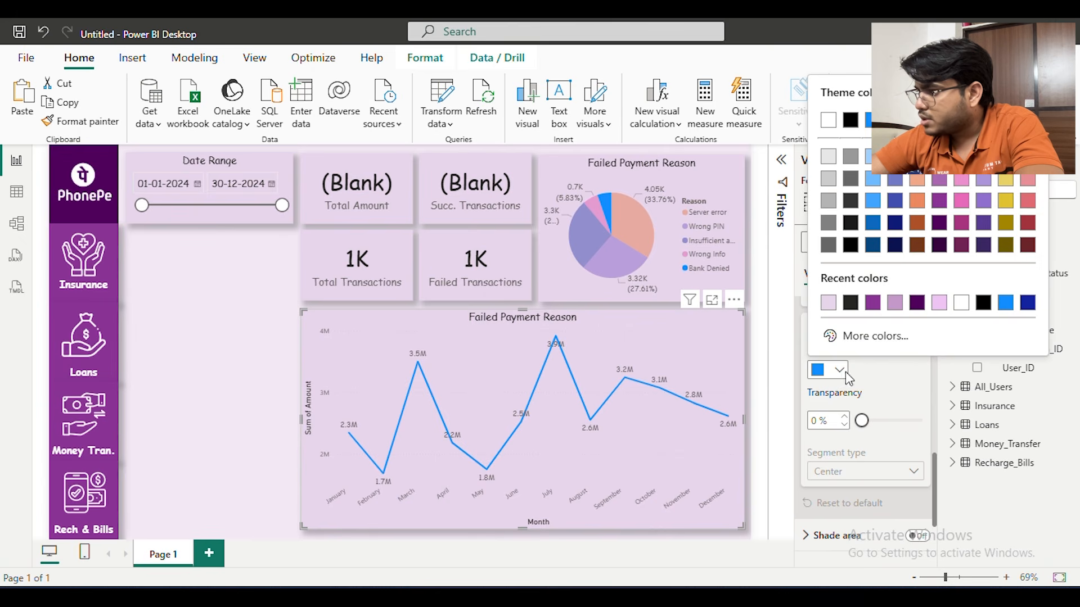
{"action": "left_click", "coordinate": [875, 303]}
{"action": "left_click", "coordinate": [187, 306]}
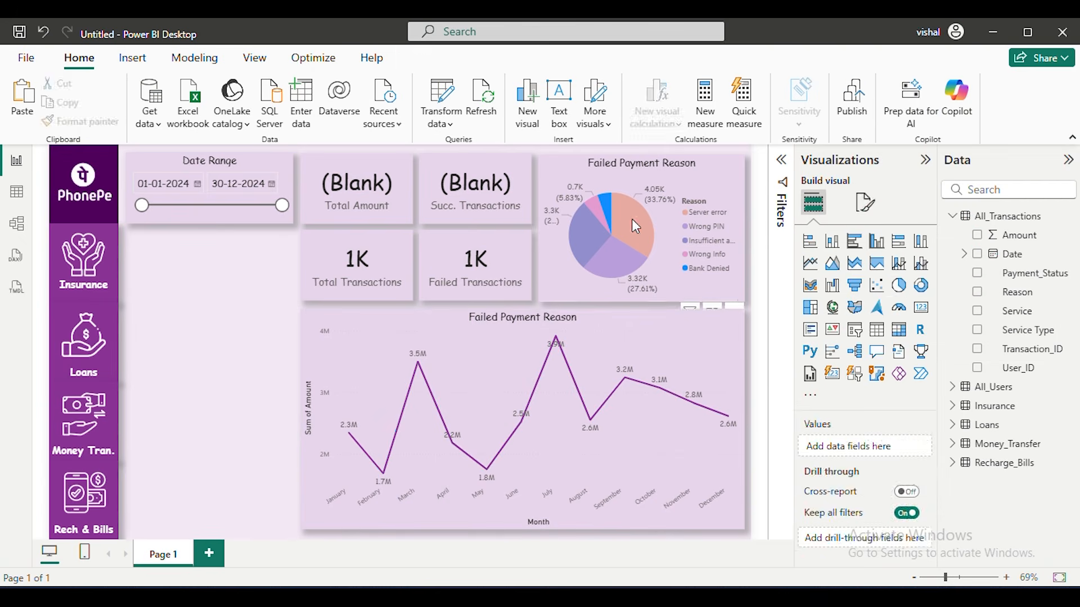
Color the Server error slice of the Failed Payment Reason pie chart purple
{"action": "left_click", "coordinate": [575, 164]}
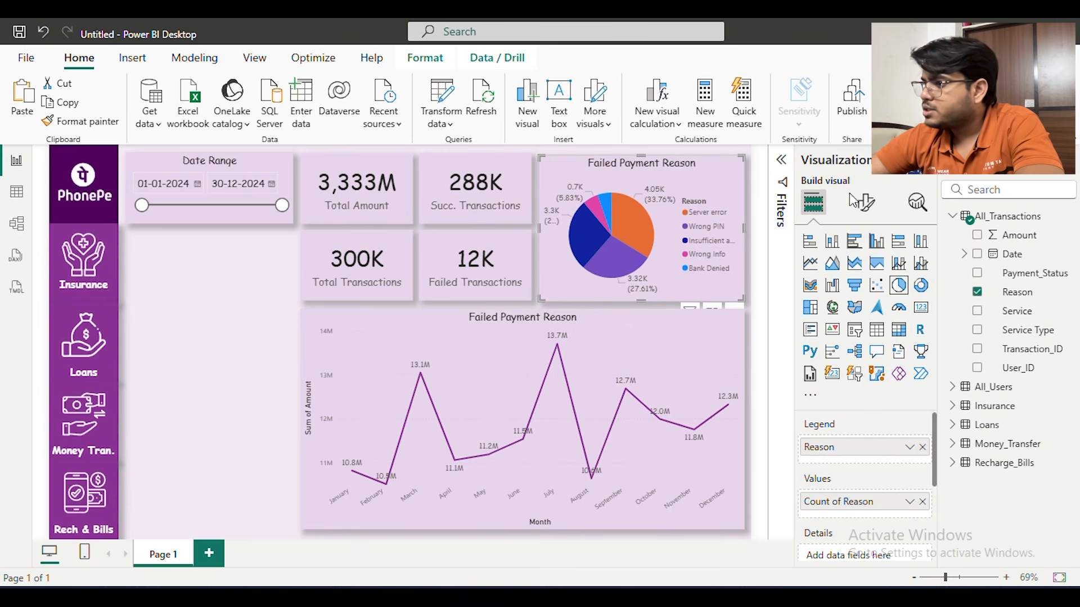
{"action": "left_click", "coordinate": [866, 202]}
{"action": "left_click", "coordinate": [852, 348]}
{"action": "scroll", "coordinate": [866, 353], "scroll_direction": "down", "scroll_amount": 1}
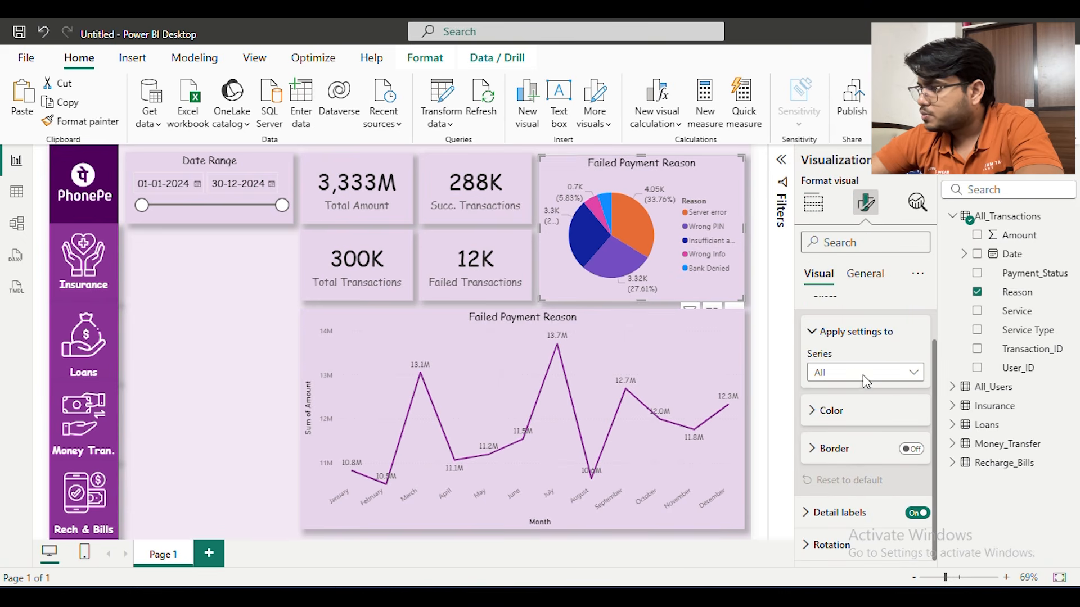
{"action": "left_click", "coordinate": [849, 372]}
{"action": "left_click", "coordinate": [854, 410]}
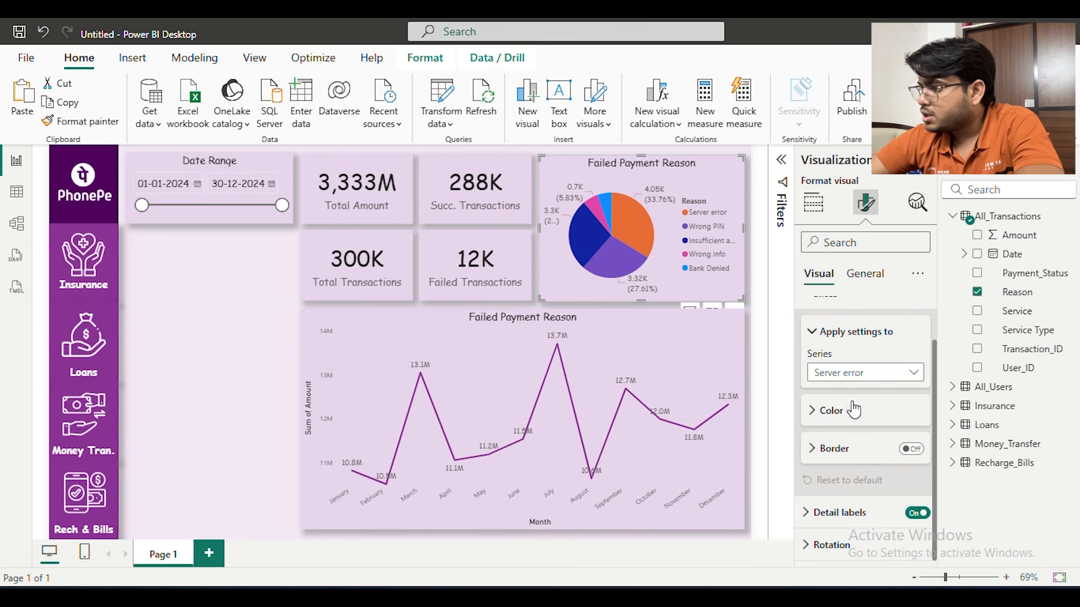
{"action": "left_click", "coordinate": [855, 410]}
{"action": "scroll", "coordinate": [858, 396], "scroll_direction": "down", "scroll_amount": 1}
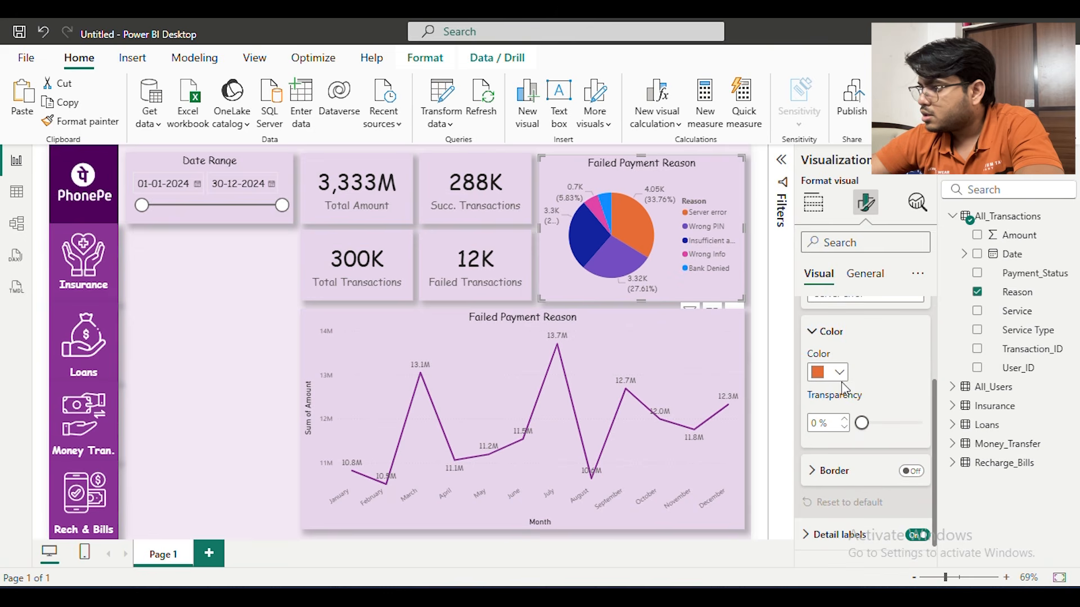
{"action": "left_click", "coordinate": [839, 373]}
{"action": "left_click", "coordinate": [827, 306]}
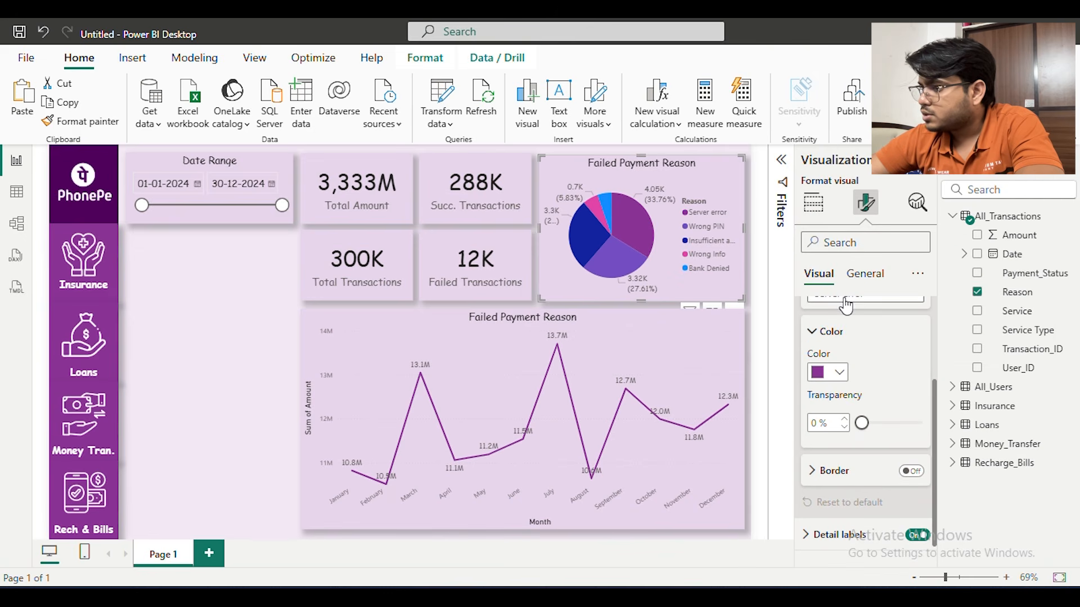
Leave the pie chart's Wrong PIN slice violet and color the Insufficient amount slice dark purple
{"action": "scroll", "coordinate": [869, 338], "scroll_direction": "up", "scroll_amount": 1}
{"action": "left_click", "coordinate": [904, 376]}
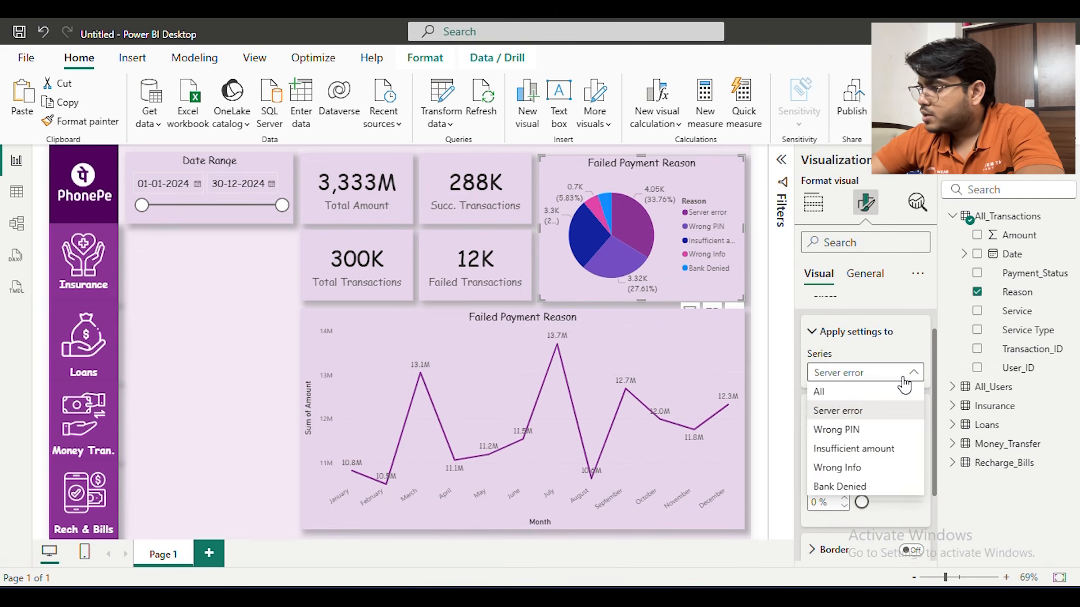
{"action": "left_click", "coordinate": [868, 435]}
{"action": "left_click", "coordinate": [838, 451]}
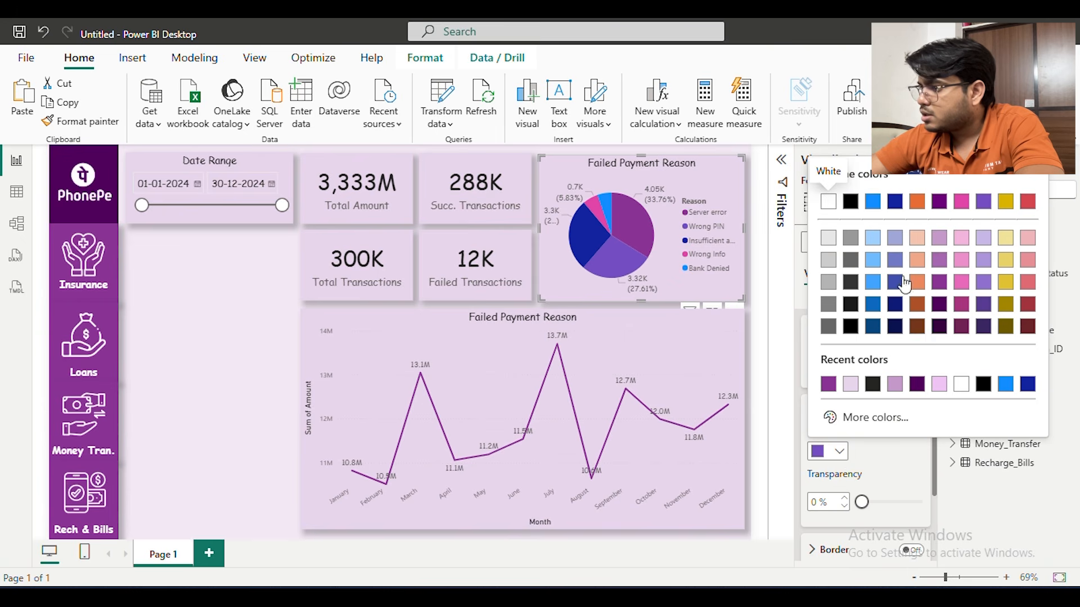
{"action": "left_click", "coordinate": [907, 444]}
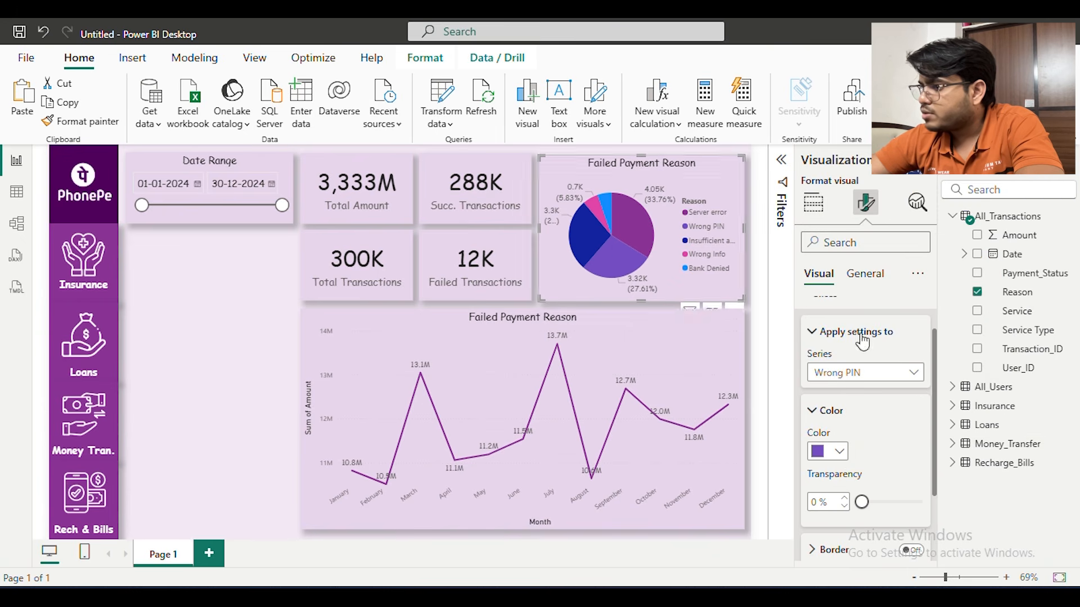
{"action": "left_click", "coordinate": [877, 373]}
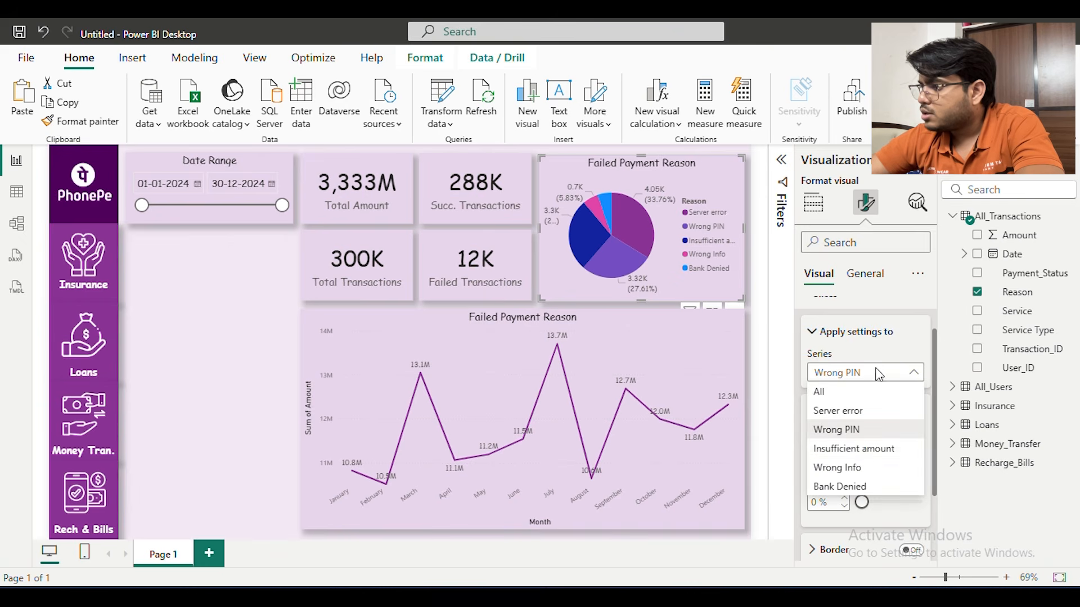
{"action": "left_click", "coordinate": [866, 448]}
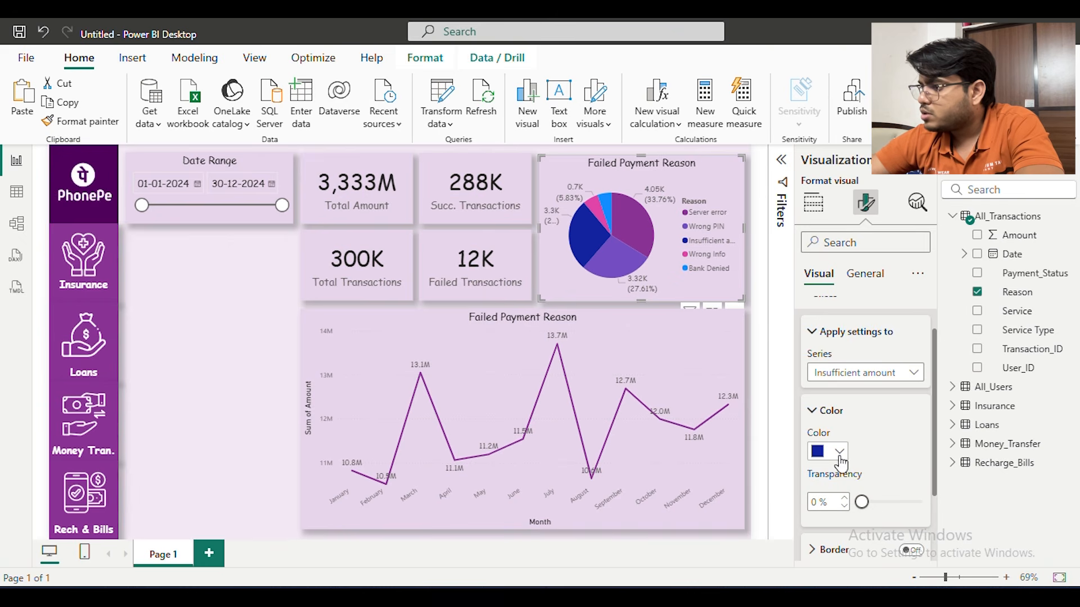
{"action": "left_click", "coordinate": [822, 453]}
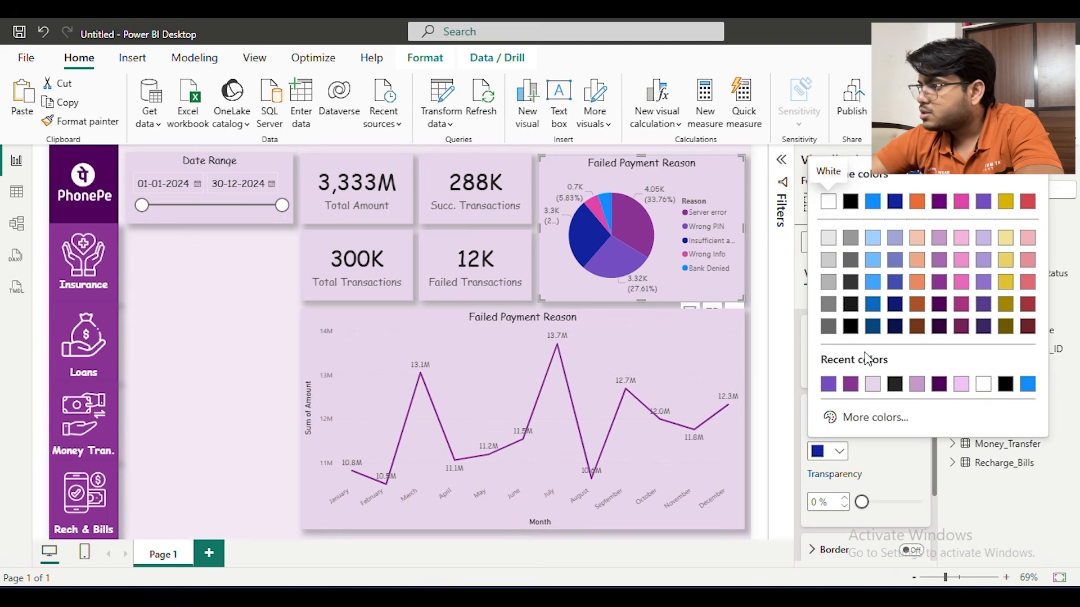
{"action": "left_click", "coordinate": [939, 202]}
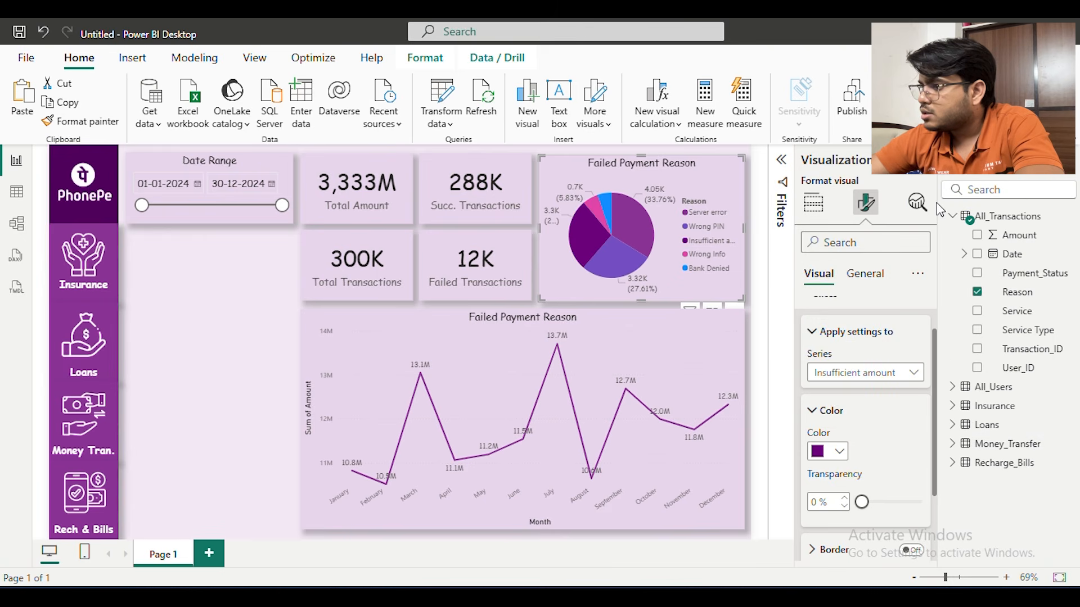
Color the Wrong Info slice of the pie chart light purple
{"action": "left_click", "coordinate": [878, 374]}
{"action": "left_click", "coordinate": [865, 468]}
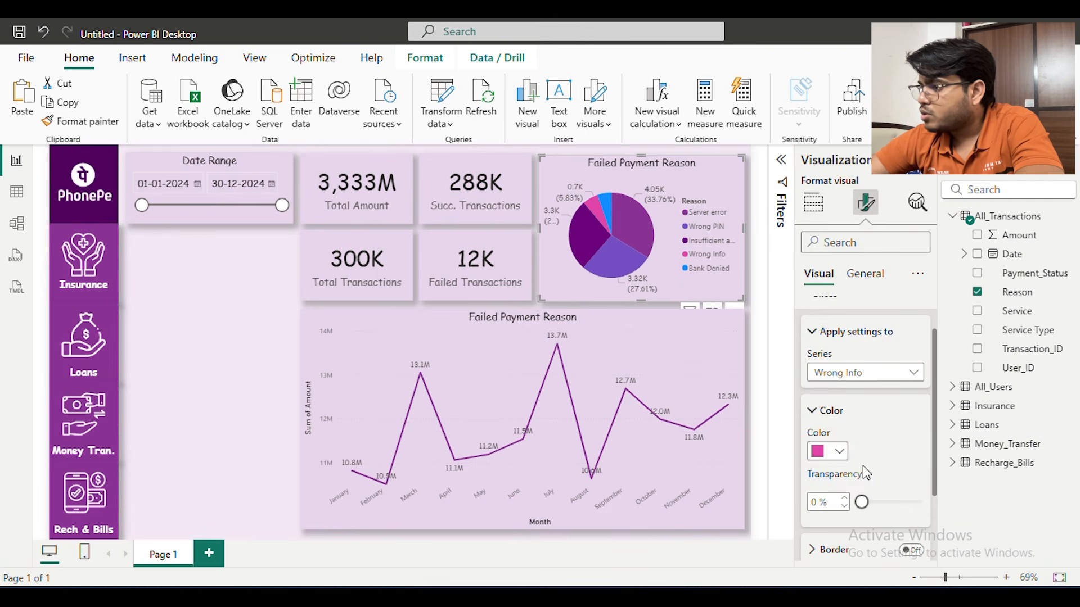
{"action": "left_click", "coordinate": [832, 452]}
{"action": "left_click", "coordinate": [939, 238]}
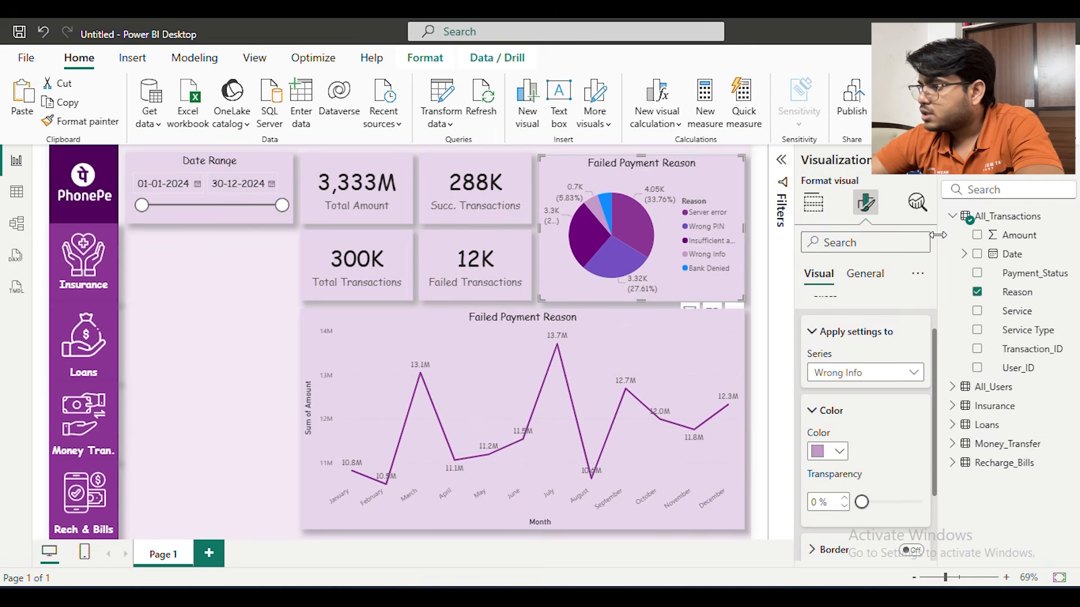
{"action": "left_click", "coordinate": [838, 454]}
{"action": "left_click", "coordinate": [900, 453]}
Color the Bank Denied slice of the pie chart the darkest shade of purple
{"action": "left_click", "coordinate": [866, 372]}
{"action": "left_click", "coordinate": [844, 485]}
{"action": "left_click", "coordinate": [842, 452]}
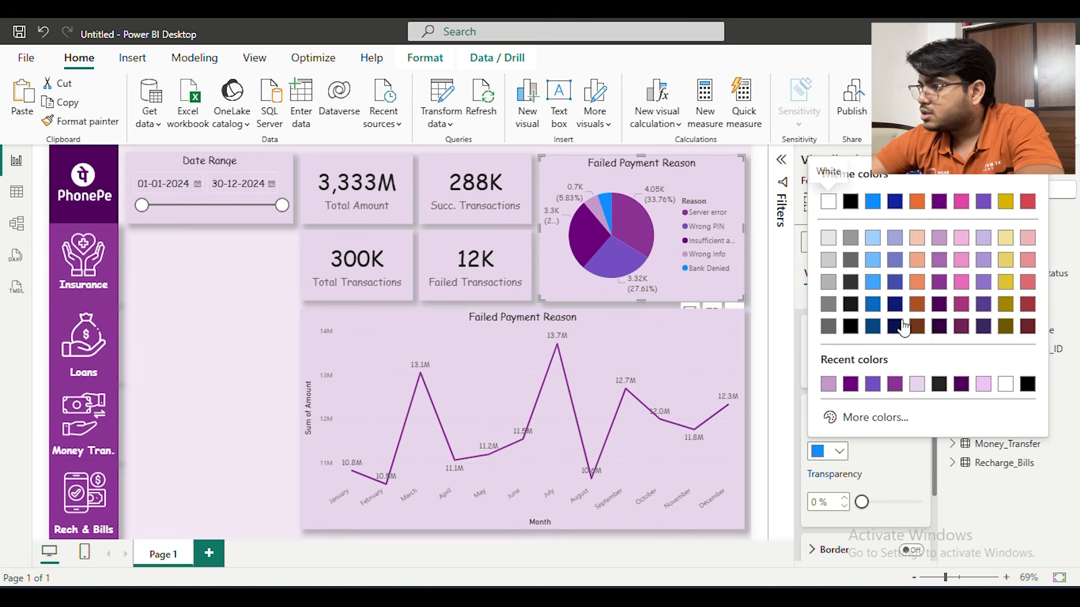
{"action": "left_click", "coordinate": [939, 326]}
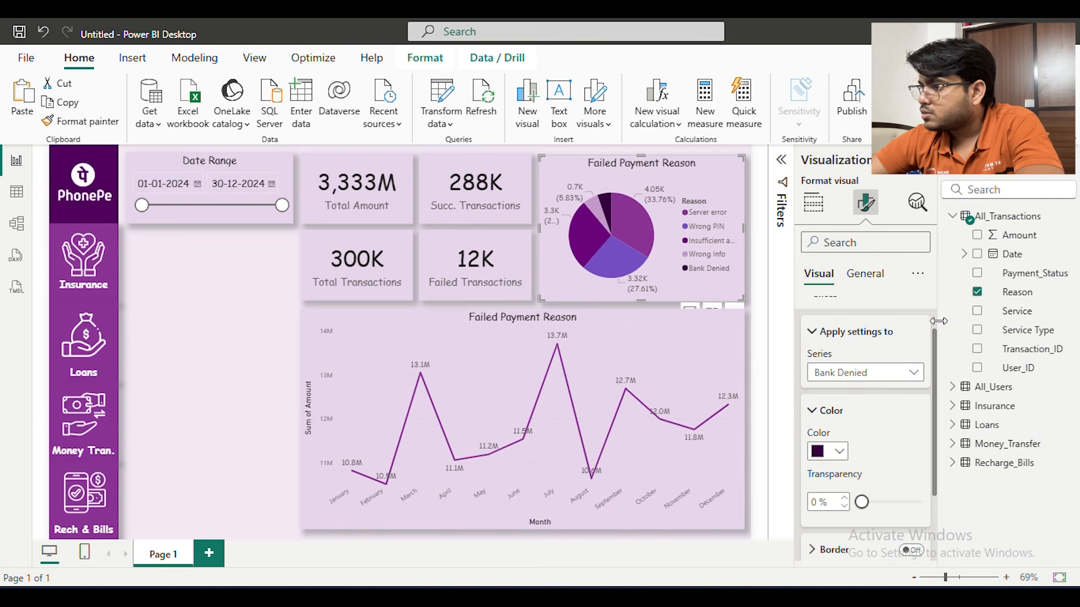
{"action": "left_click", "coordinate": [759, 319]}
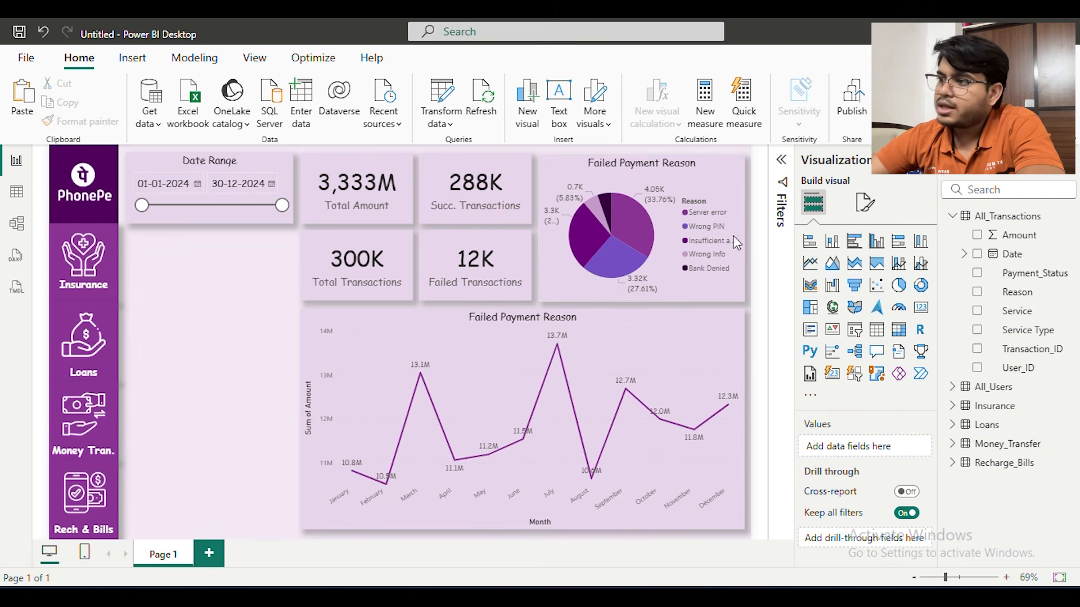
Set the top padding of the Failed Payment Reason pie chart to 5 px
{"action": "left_click", "coordinate": [713, 189]}
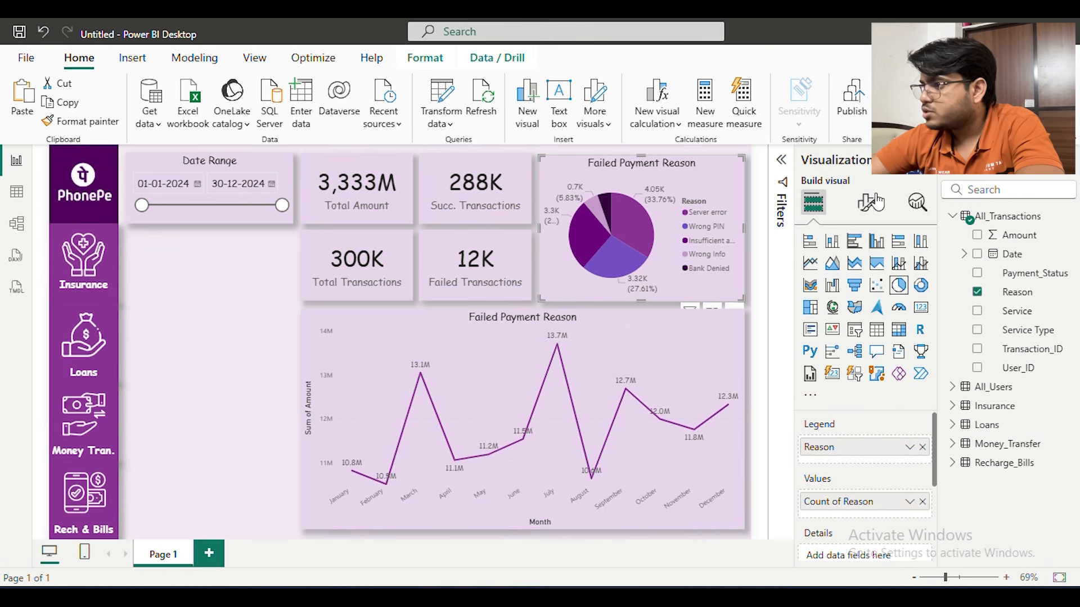
{"action": "left_click", "coordinate": [865, 202]}
{"action": "left_click", "coordinate": [867, 272]}
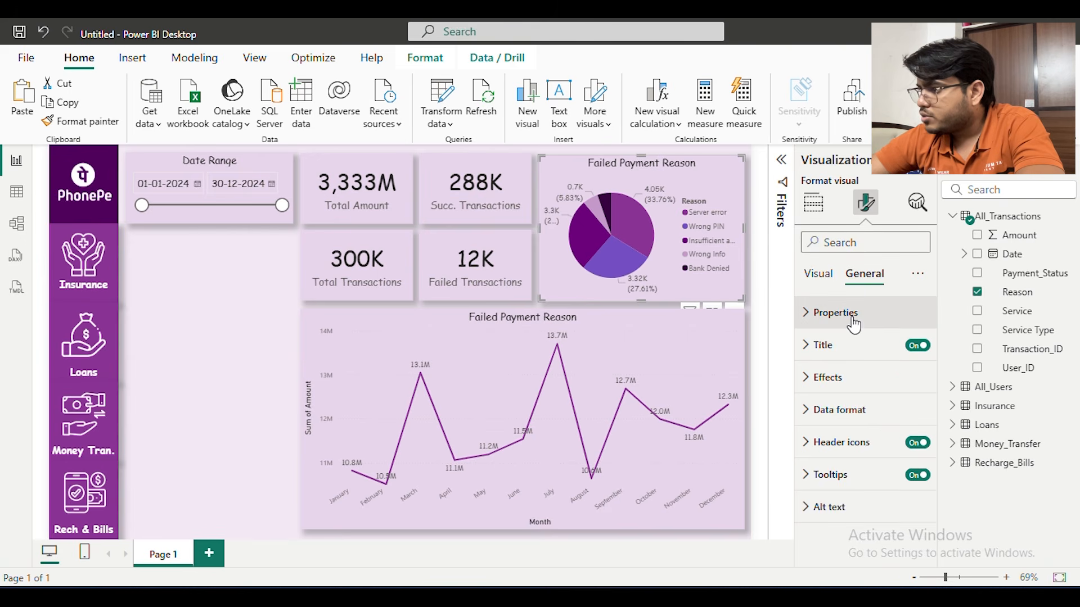
{"action": "left_click", "coordinate": [883, 315]}
{"action": "left_click", "coordinate": [863, 498]}
{"action": "scroll", "coordinate": [875, 485], "scroll_direction": "down", "scroll_amount": 4}
{"action": "left_click", "coordinate": [864, 380]}
{"action": "scroll", "coordinate": [872, 379], "scroll_direction": "down", "scroll_amount": 1}
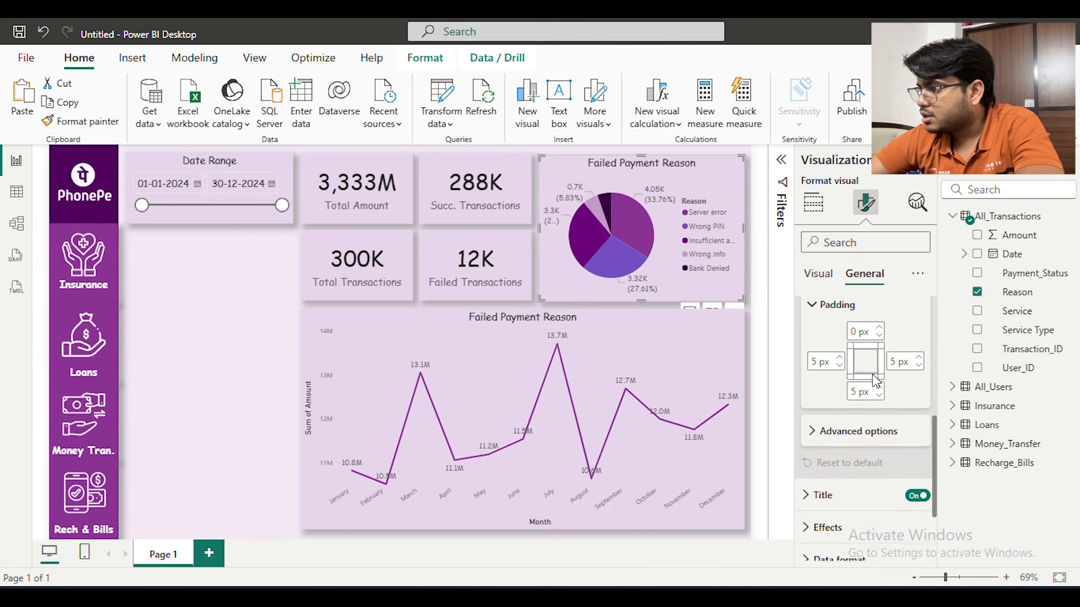
{"action": "left_click", "coordinate": [880, 322]}
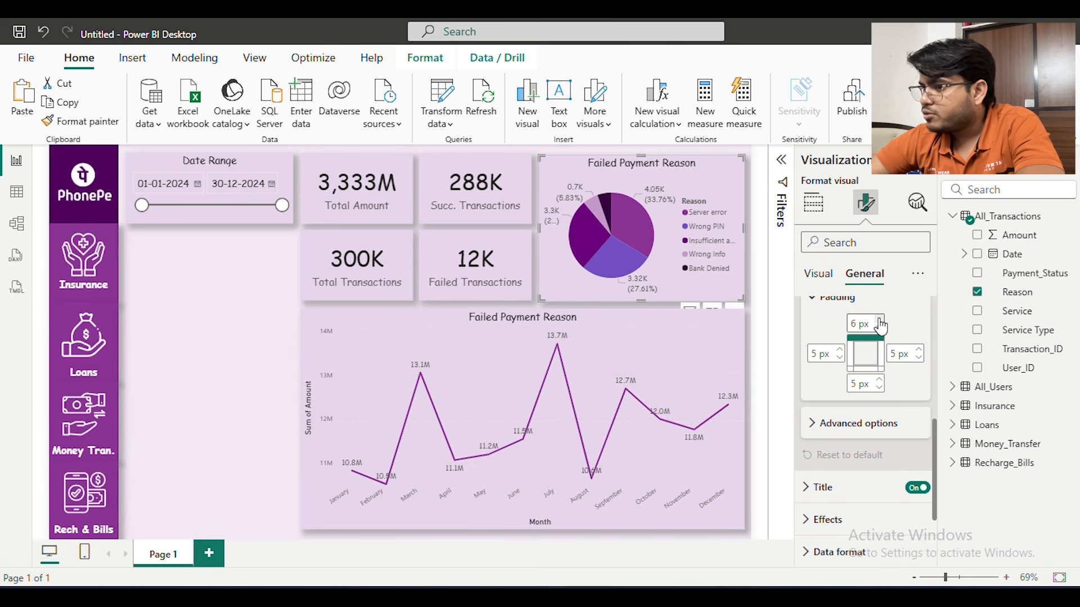
{"action": "left_click", "coordinate": [880, 329]}
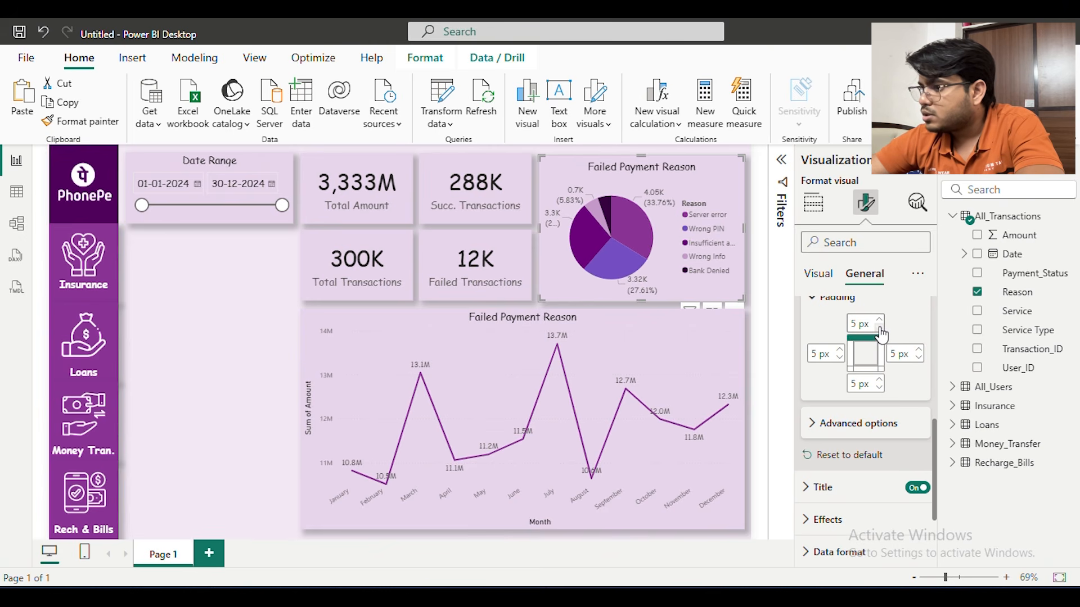
{"action": "left_click", "coordinate": [226, 400]}
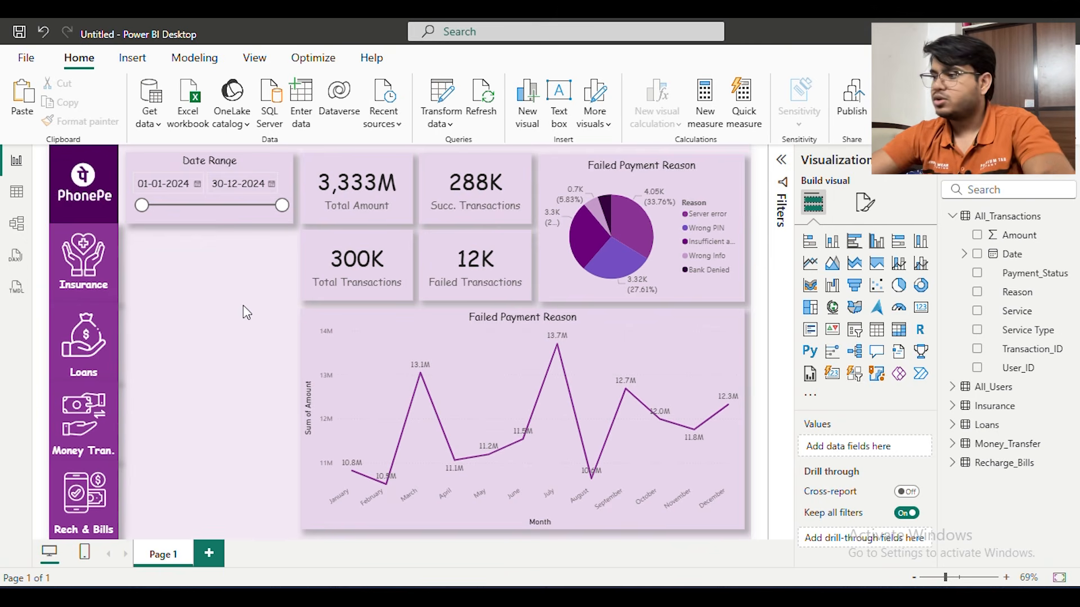
Duplicate the line chart, fit the copy into the space below the Date Range slicer, and convert it to a clustered column chart
{"action": "left_click", "coordinate": [514, 342]}
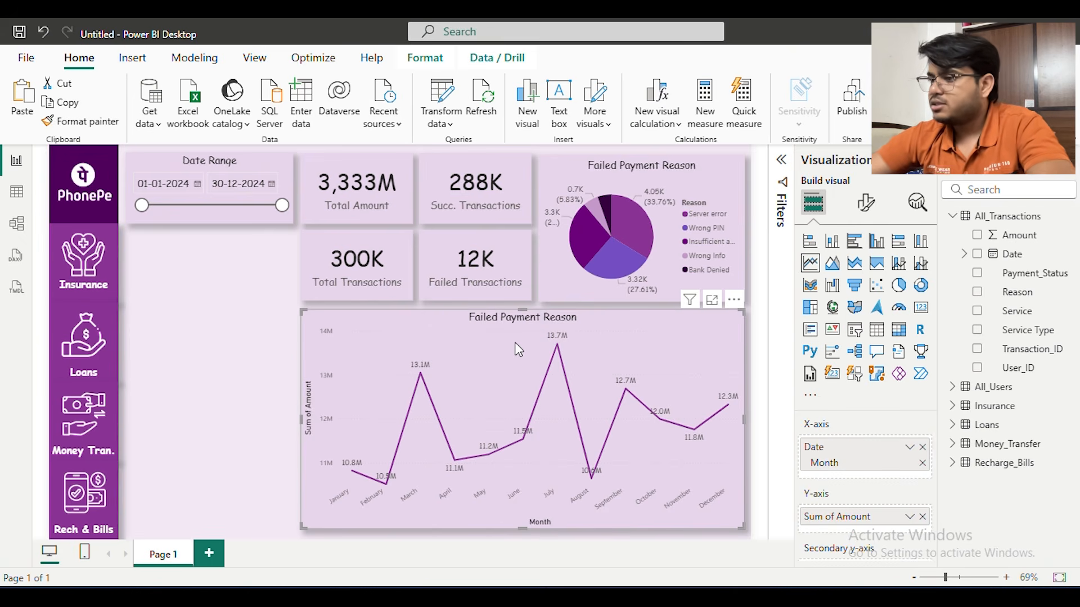
{"action": "left_click_drag", "start_coordinate": [604, 329], "coordinate": [504, 341]}
{"action": "left_click_drag", "start_coordinate": [569, 417], "coordinate": [286, 413]}
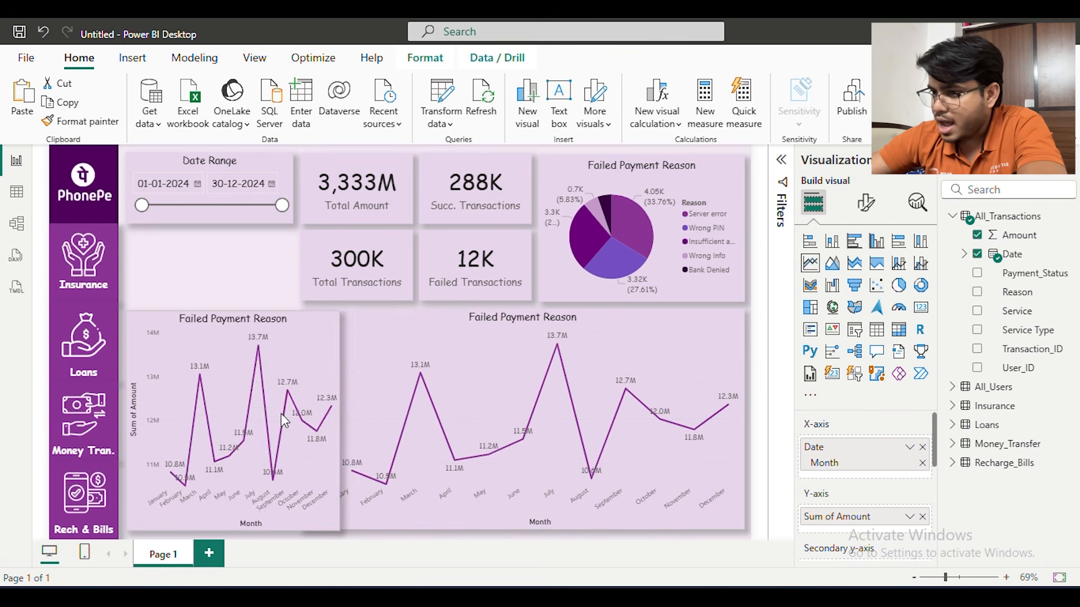
{"action": "left_click_drag", "start_coordinate": [224, 311], "coordinate": [196, 229]}
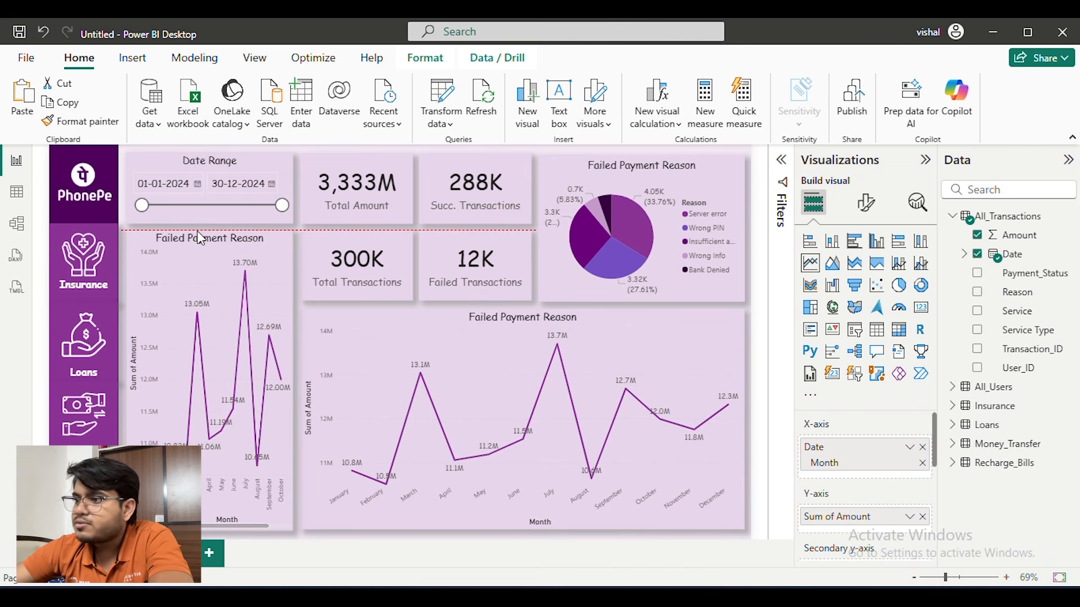
{"action": "left_click", "coordinate": [877, 246]}
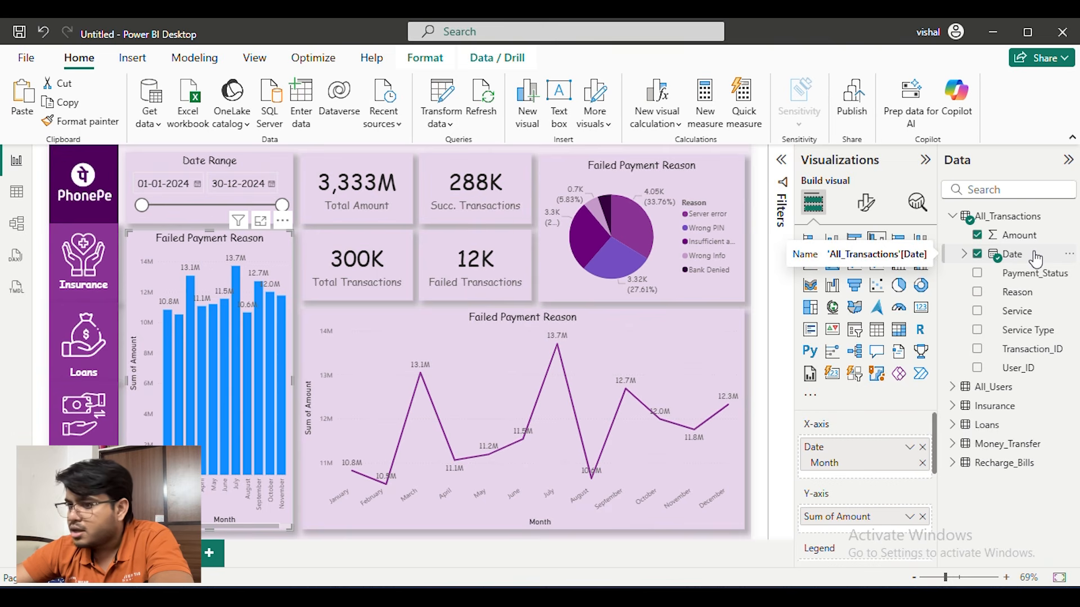
Replace Date with Service on the X-axis of the clustered column chart and color all its columns dark purple
{"action": "left_click", "coordinate": [922, 448]}
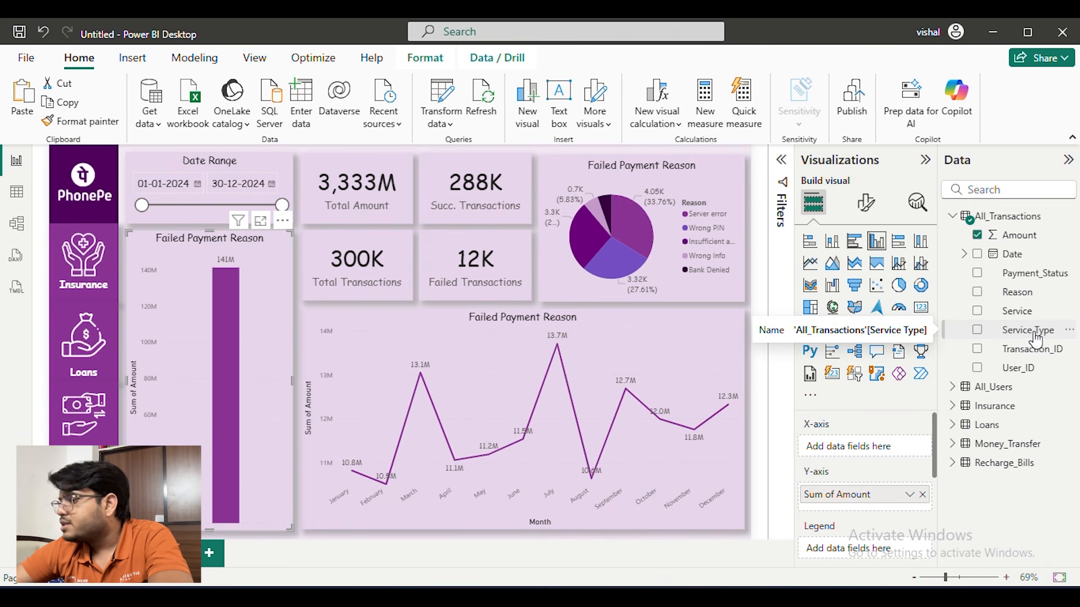
{"action": "left_click_drag", "start_coordinate": [1022, 311], "coordinate": [883, 436]}
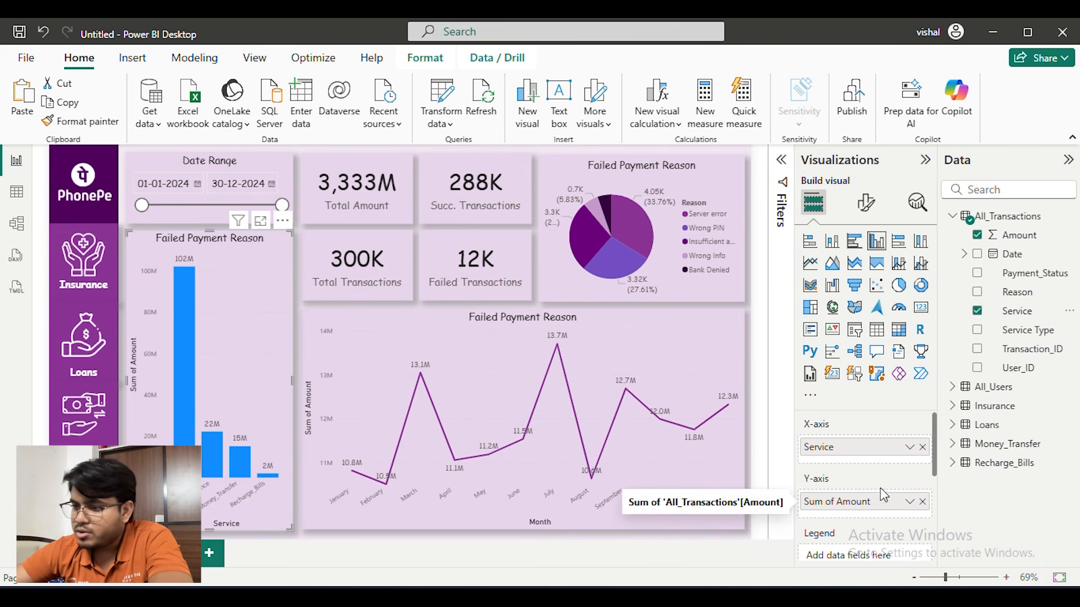
{"action": "left_click", "coordinate": [866, 202]}
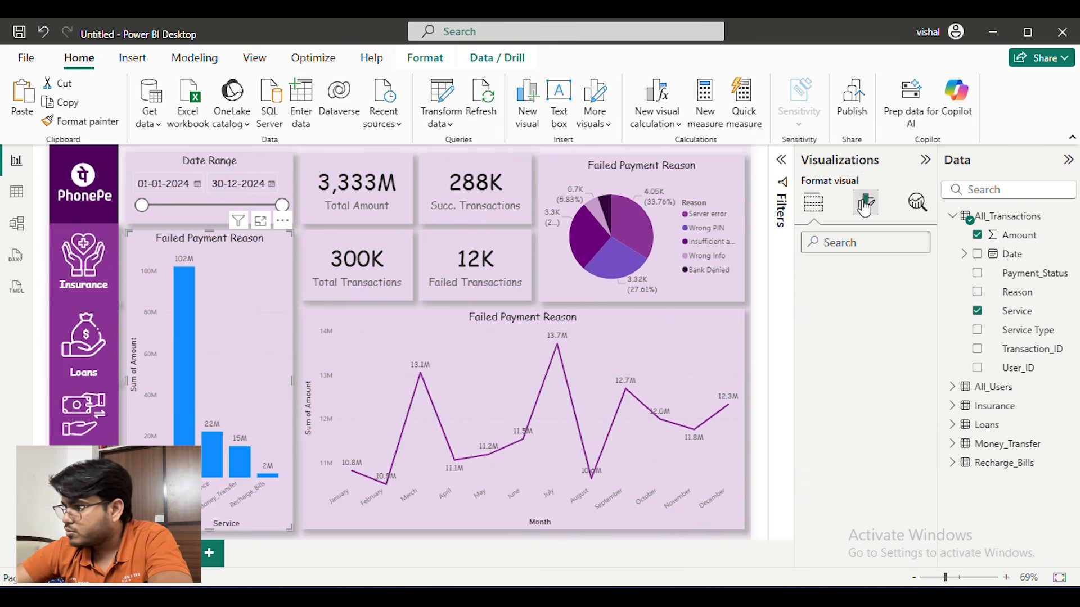
{"action": "scroll", "coordinate": [877, 405], "scroll_direction": "down", "scroll_amount": 1}
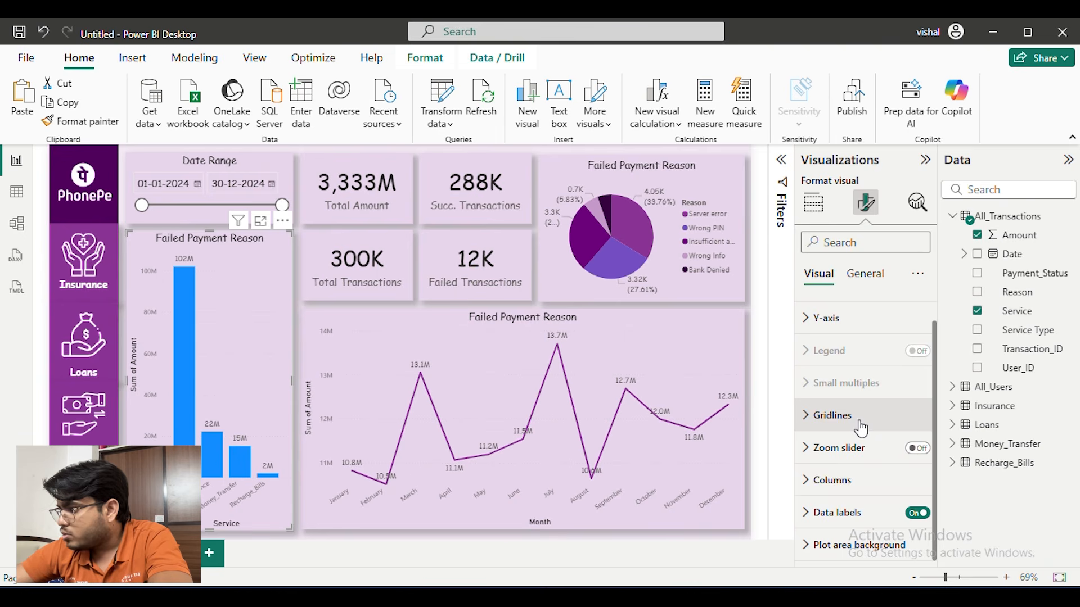
{"action": "left_click", "coordinate": [854, 481]}
{"action": "scroll", "coordinate": [866, 449], "scroll_direction": "down", "scroll_amount": 3}
{"action": "left_click", "coordinate": [831, 401]}
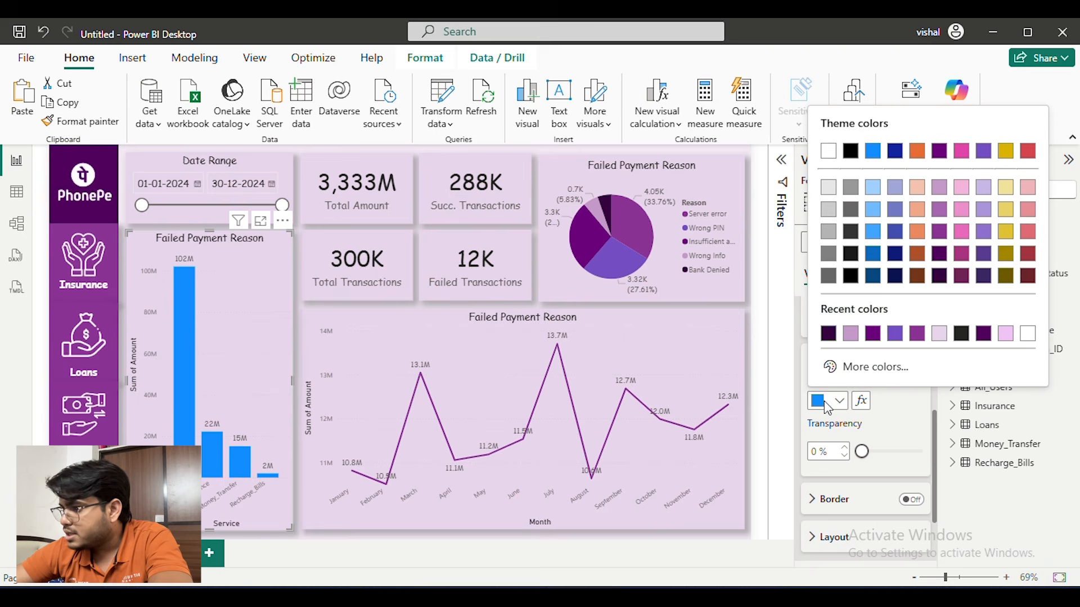
{"action": "left_click", "coordinate": [873, 334]}
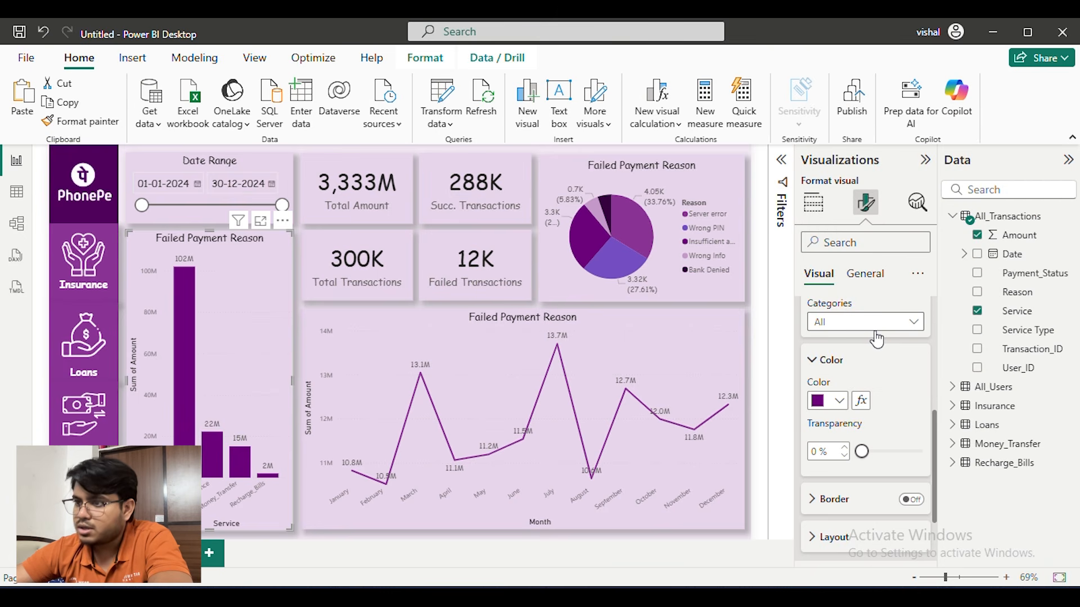
{"action": "left_click", "coordinate": [304, 149]}
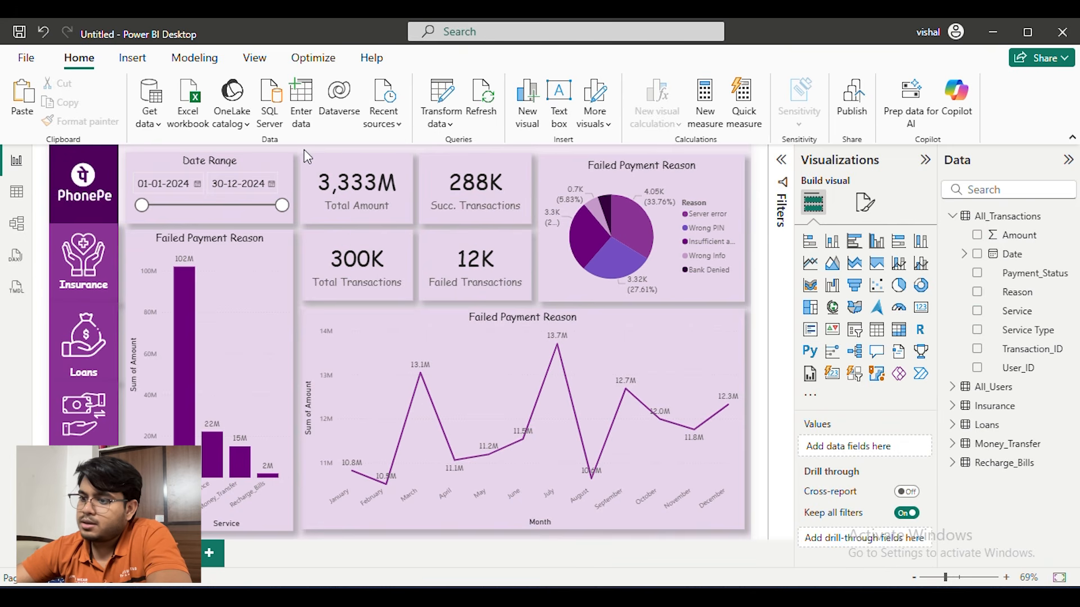
Collapse the Visualizations pane, the Data pane and the ribbon to enlarge the report canvas
{"action": "left_click", "coordinate": [252, 287]}
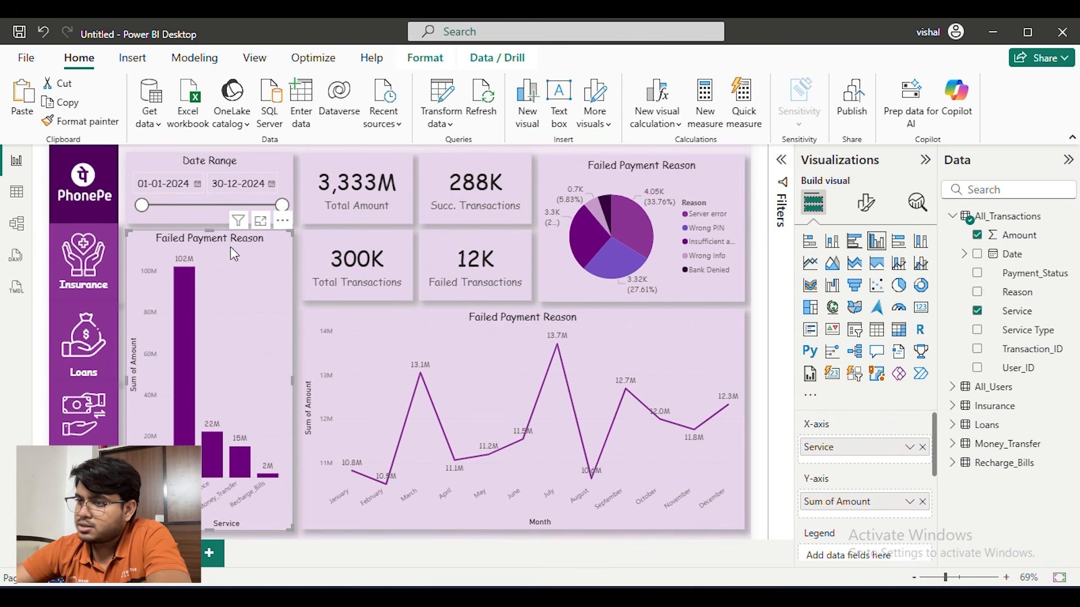
{"action": "left_click", "coordinate": [121, 241]}
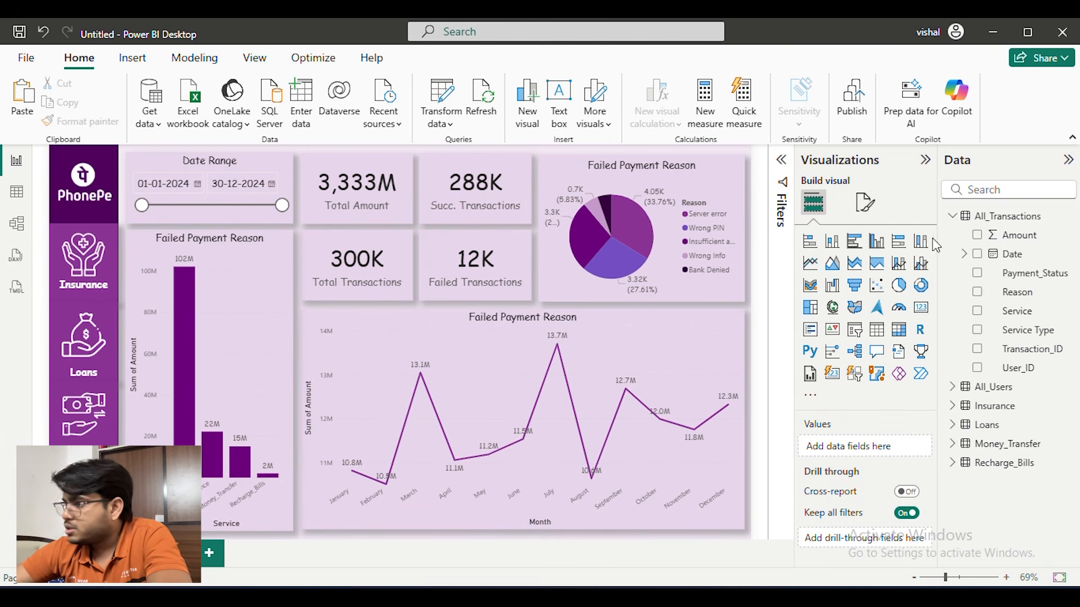
{"action": "left_click", "coordinate": [925, 160]}
{"action": "left_click", "coordinate": [1068, 161]}
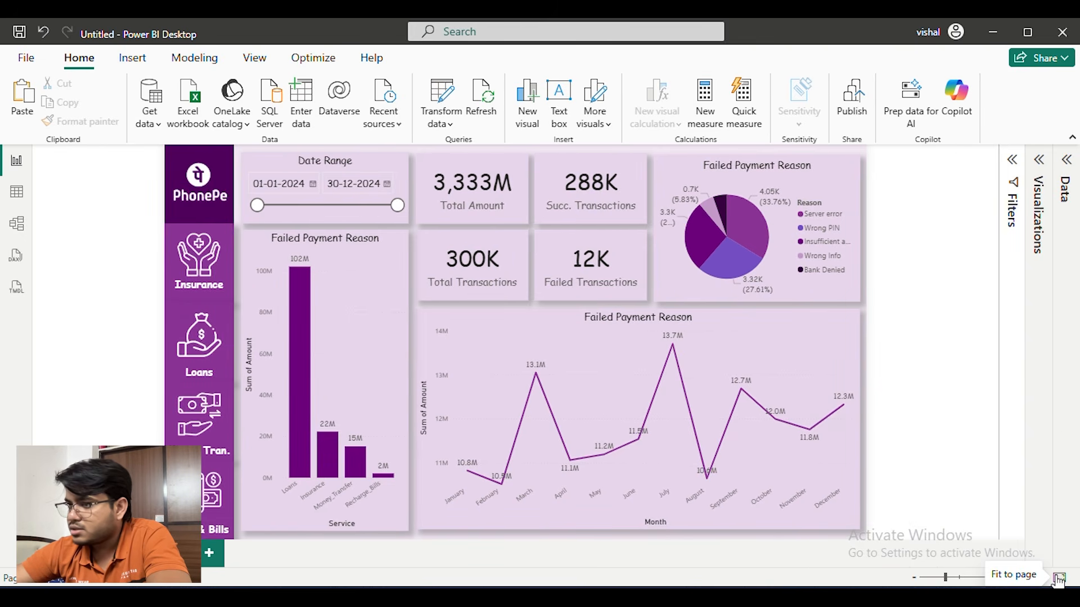
{"action": "left_click", "coordinate": [1072, 138]}
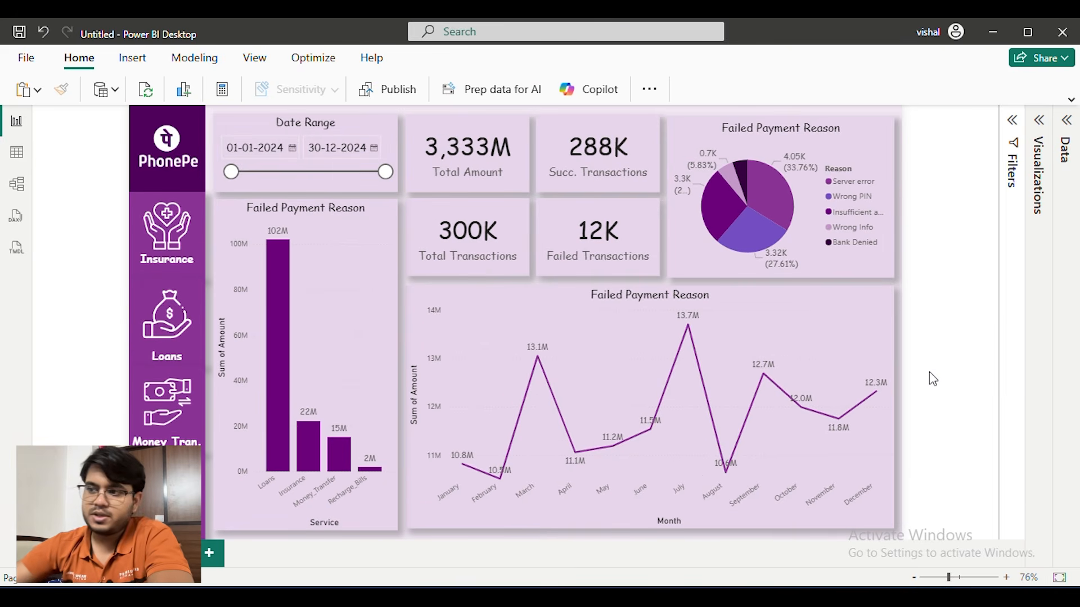
Test the Date Range slicer with an earlier end date, restore the full range, and review the four KPI cards
{"action": "mouse_move", "coordinate": [385, 172]}
{"action": "left_mouse_down"}
{"action": "mouse_move", "coordinate": [289, 172]}
{"action": "mouse_move", "coordinate": [393, 174]}
{"action": "left_mouse_up"}
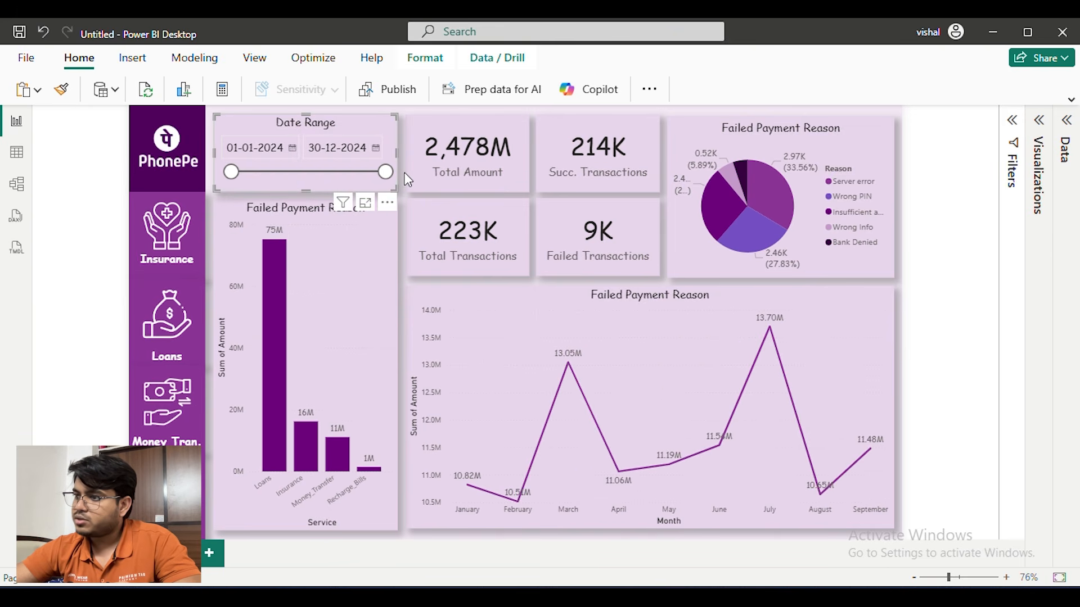
{"action": "left_click", "coordinate": [972, 166]}
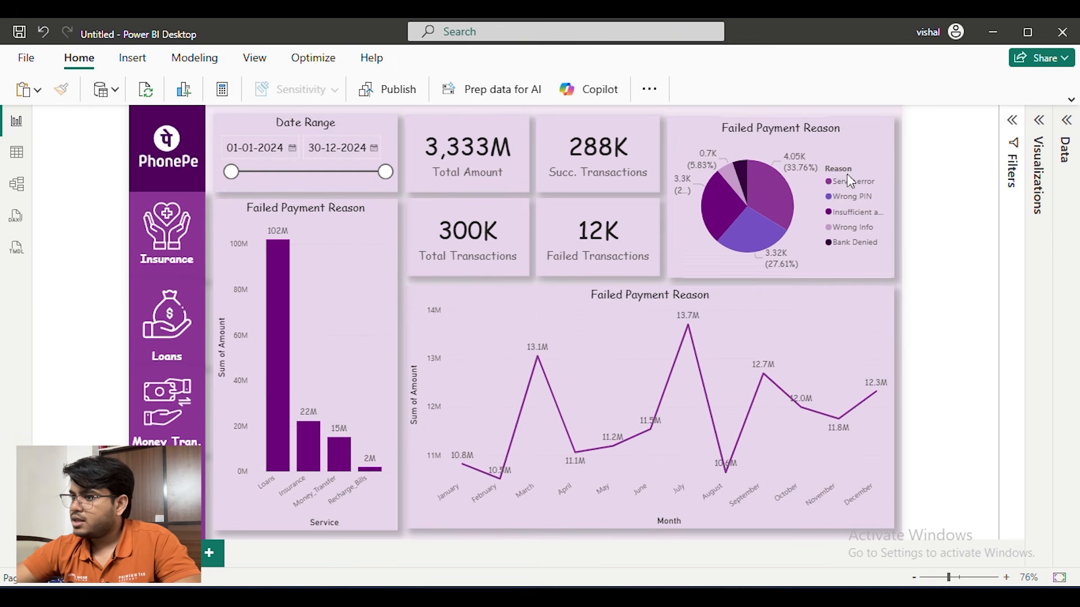
{"action": "left_click", "coordinate": [526, 163]}
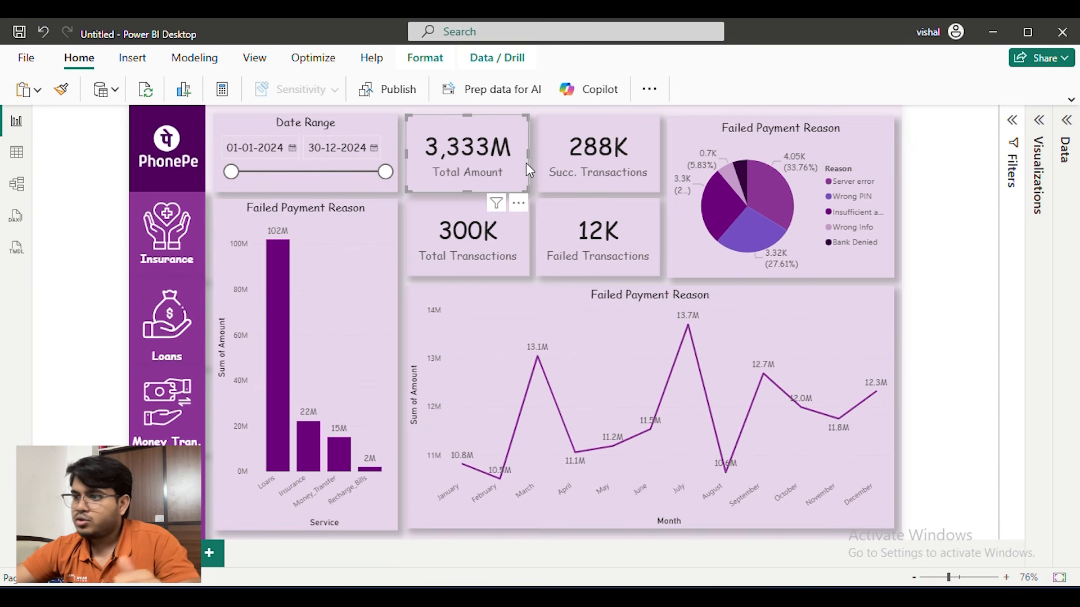
{"action": "left_click", "coordinate": [958, 187]}
{"action": "left_click", "coordinate": [590, 139]}
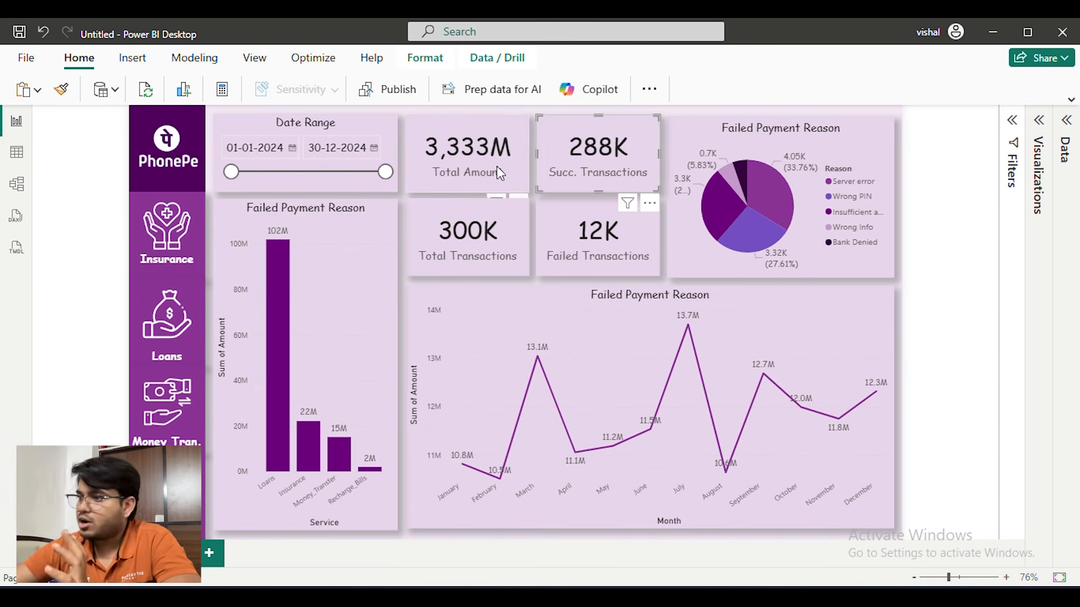
{"action": "left_click", "coordinate": [470, 212]}
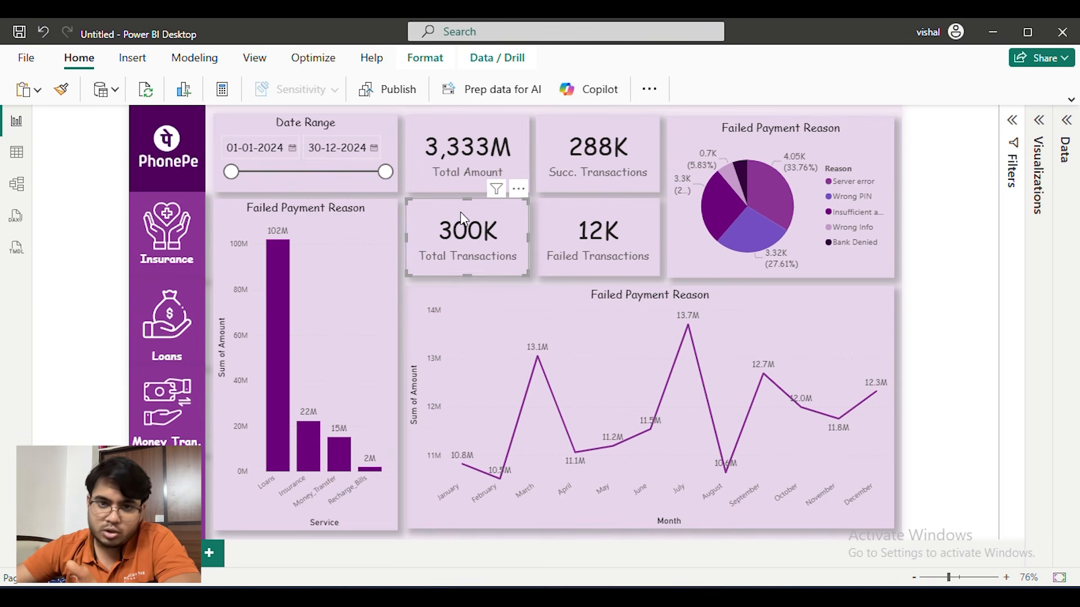
{"action": "left_click", "coordinate": [547, 134]}
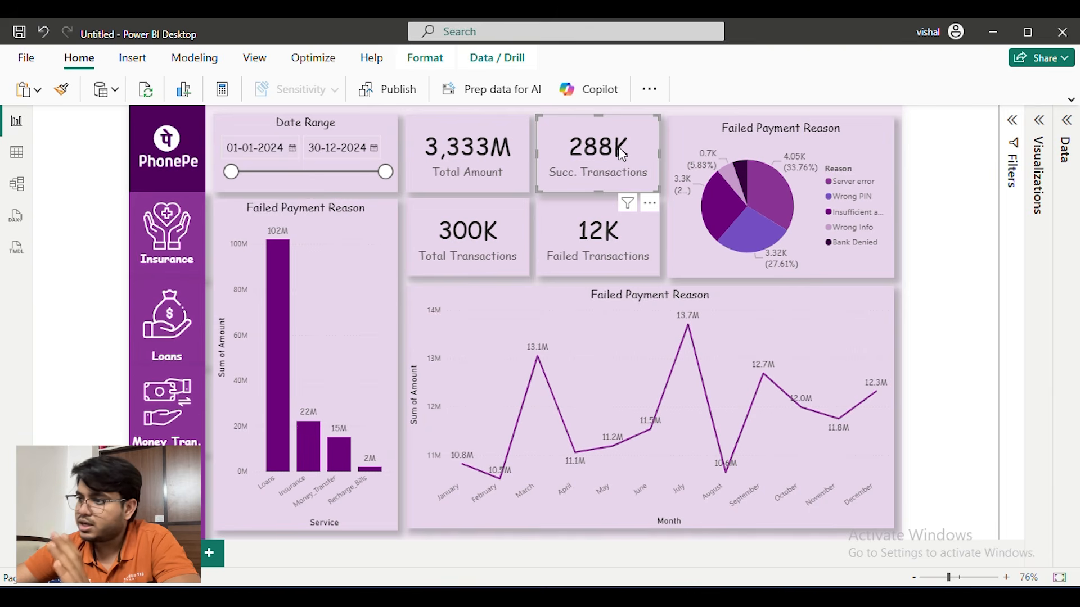
{"action": "left_click", "coordinate": [583, 217]}
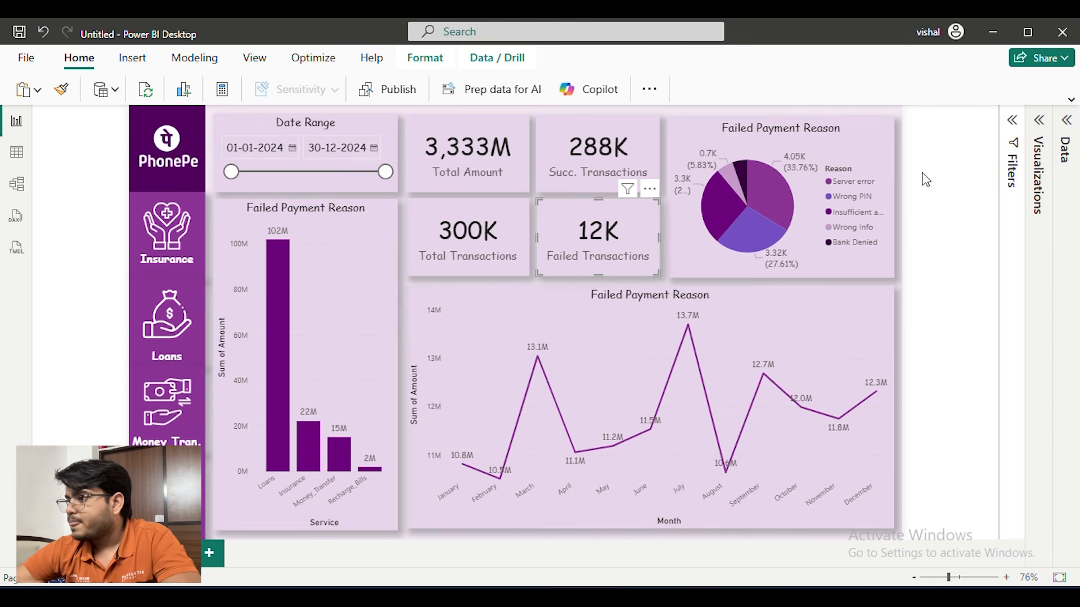
Test cross-filtering with the pie chart's Server error, Bank Denied, Insufficient and Wrong PIN slices, clearing each selection
{"action": "left_click", "coordinate": [855, 158]}
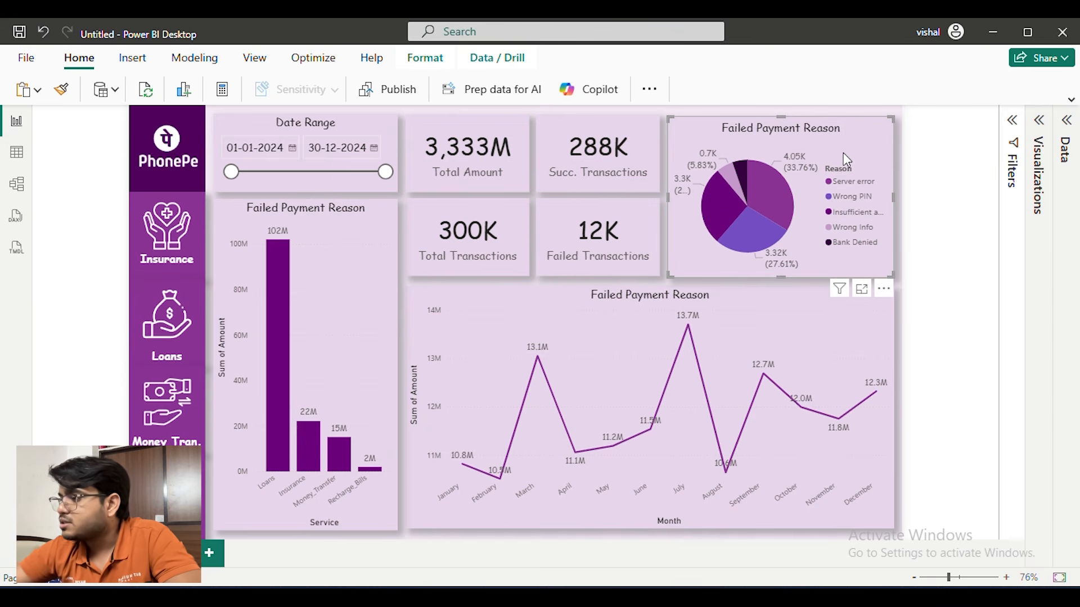
{"action": "left_click", "coordinate": [767, 191]}
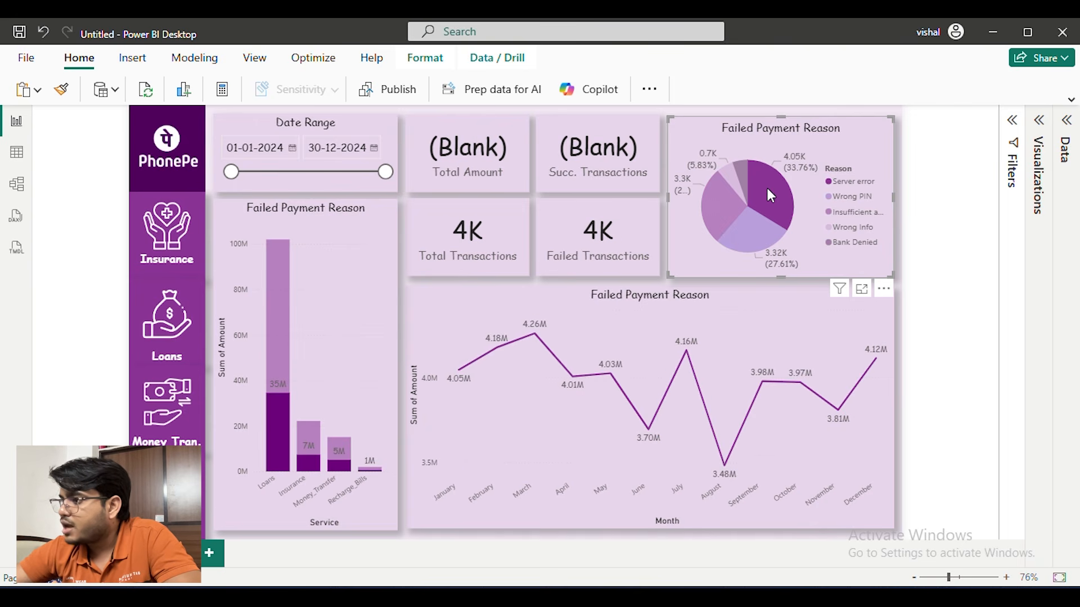
{"action": "left_click", "coordinate": [766, 188]}
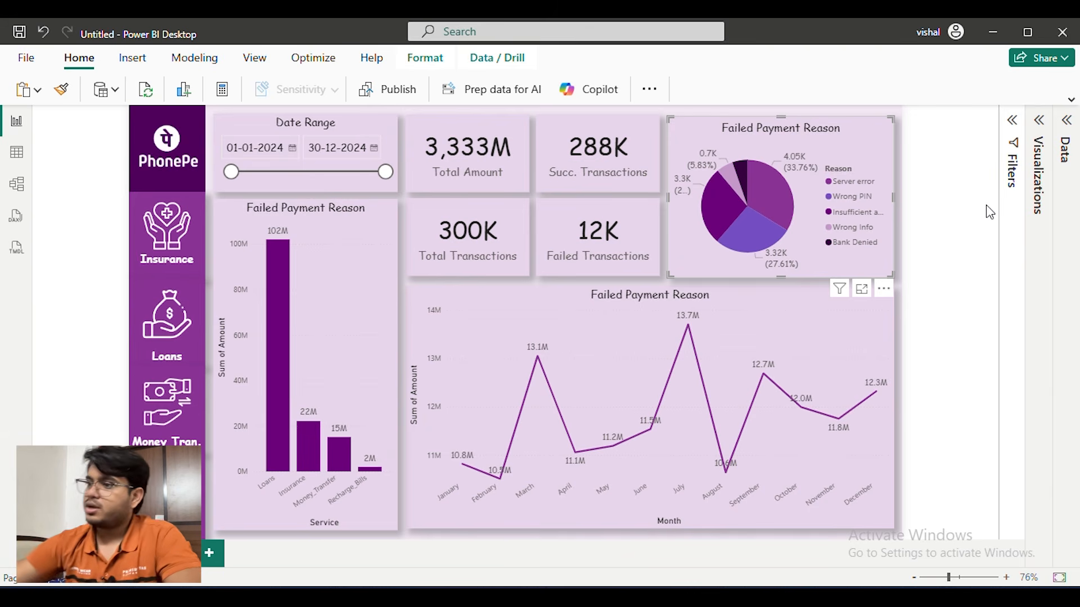
{"action": "left_click", "coordinate": [766, 198]}
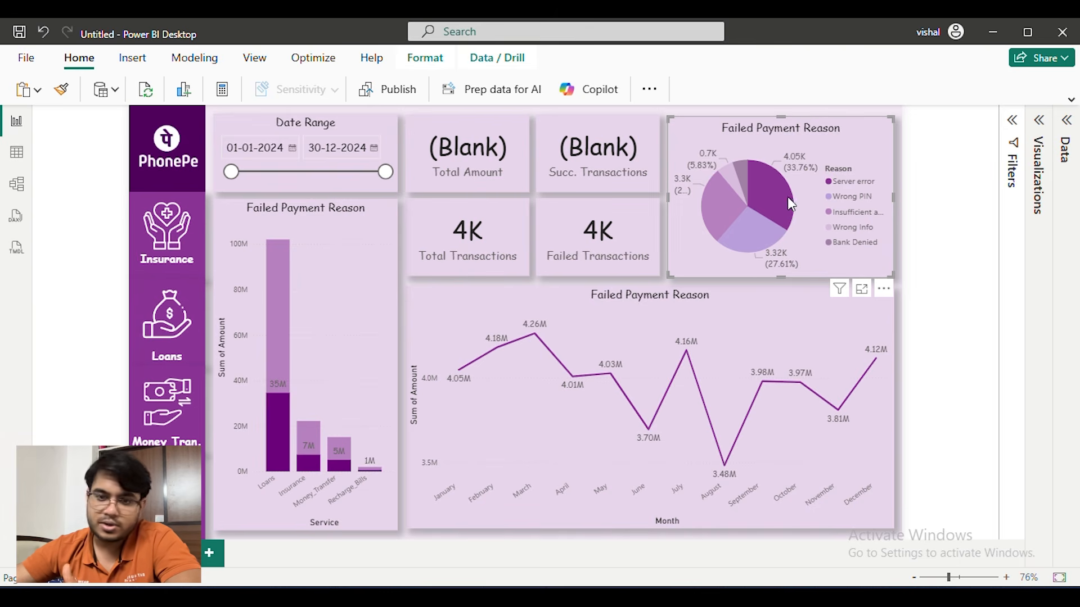
{"action": "left_click", "coordinate": [771, 184]}
{"action": "left_click", "coordinate": [738, 167]}
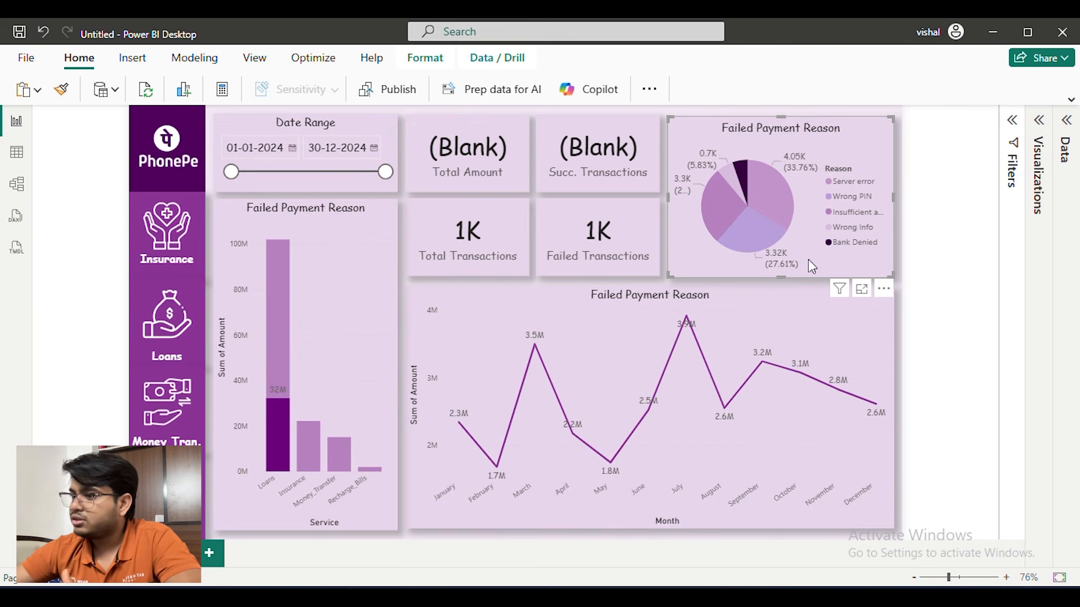
{"action": "left_click", "coordinate": [737, 171]}
{"action": "left_click", "coordinate": [710, 195]}
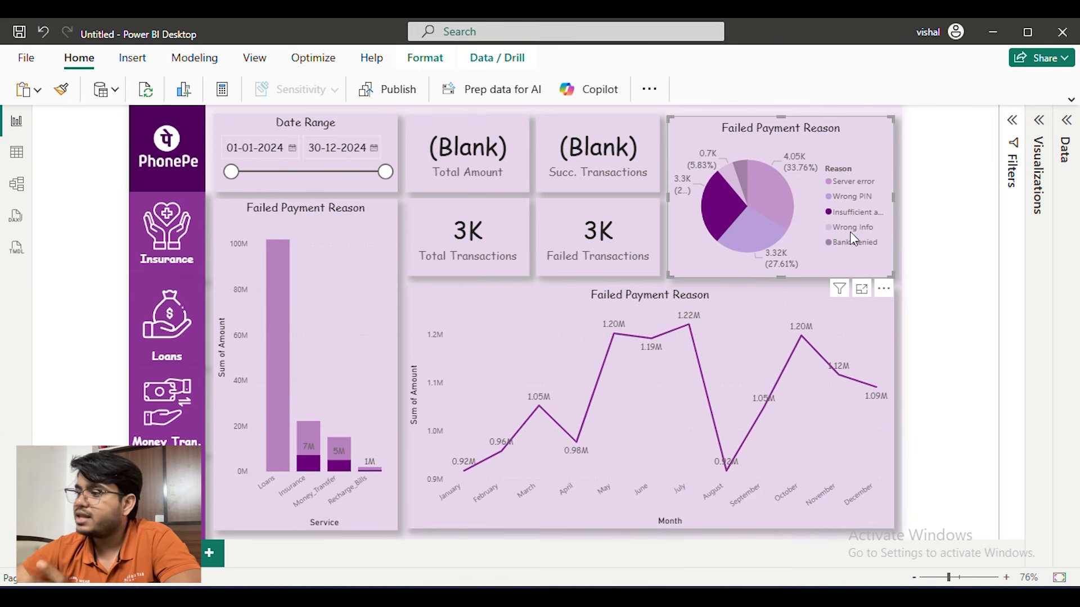
{"action": "left_click", "coordinate": [710, 194]}
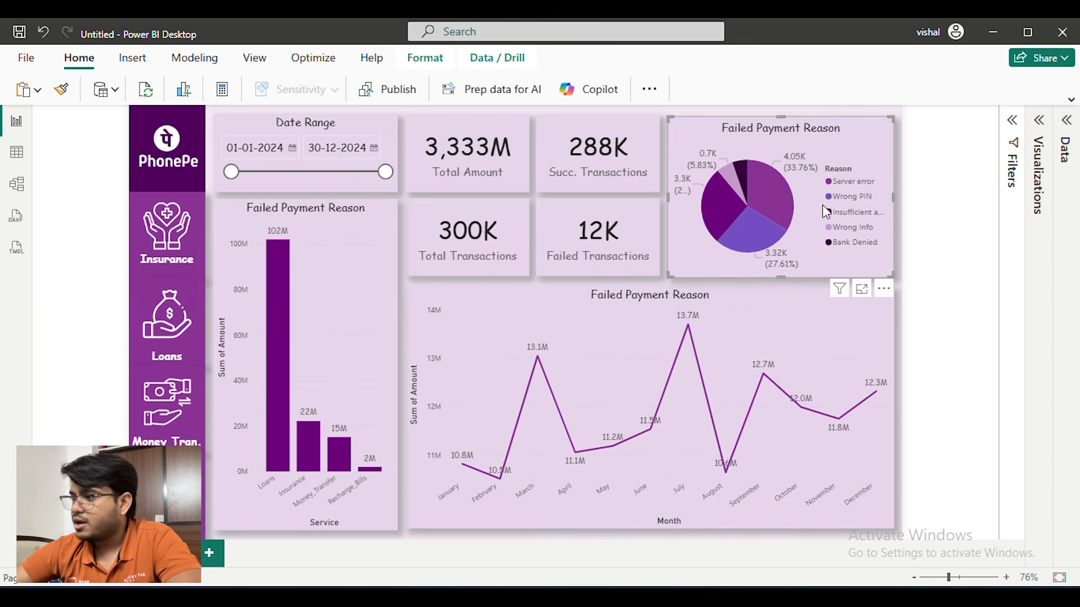
{"action": "left_click", "coordinate": [761, 232]}
{"action": "left_click", "coordinate": [761, 231]}
Cross-filter the dashboard by the Loans column in the column chart and clear the selection
{"action": "left_click", "coordinate": [276, 293]}
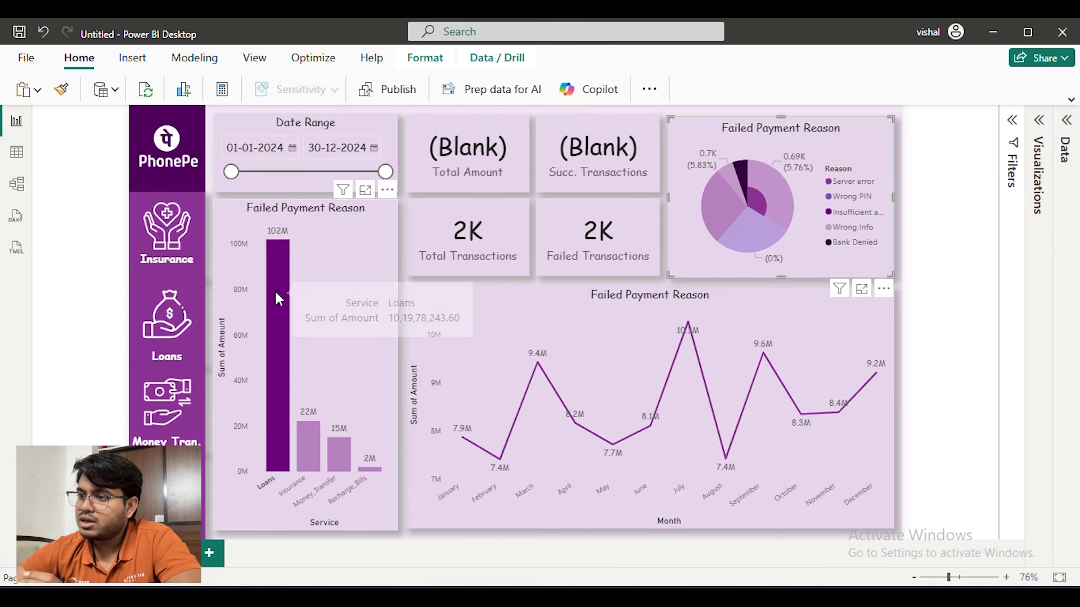
{"action": "left_click", "coordinate": [279, 331]}
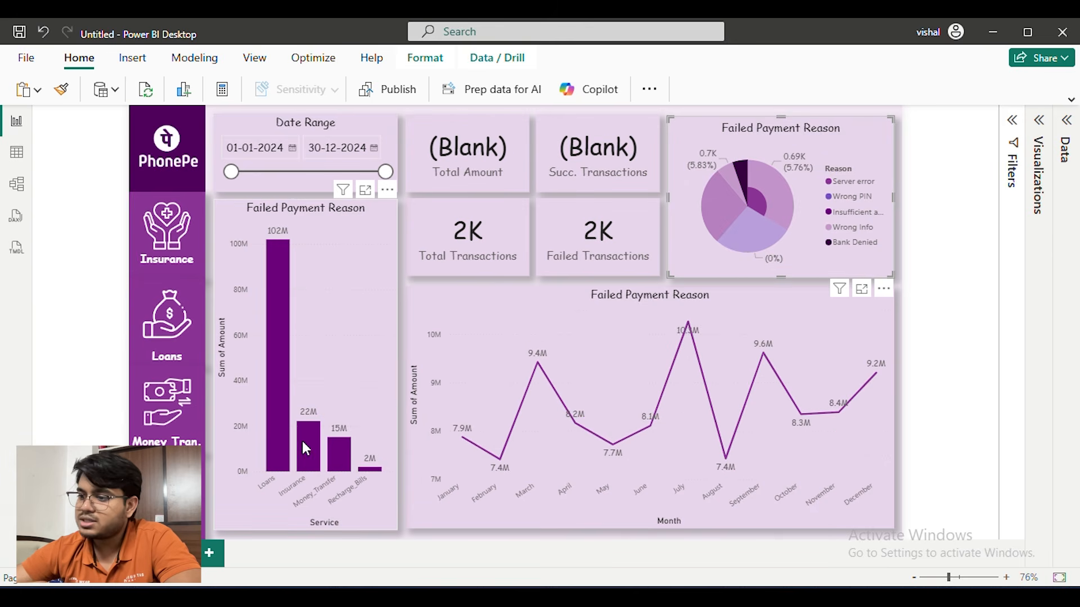
{"action": "left_click", "coordinate": [958, 223]}
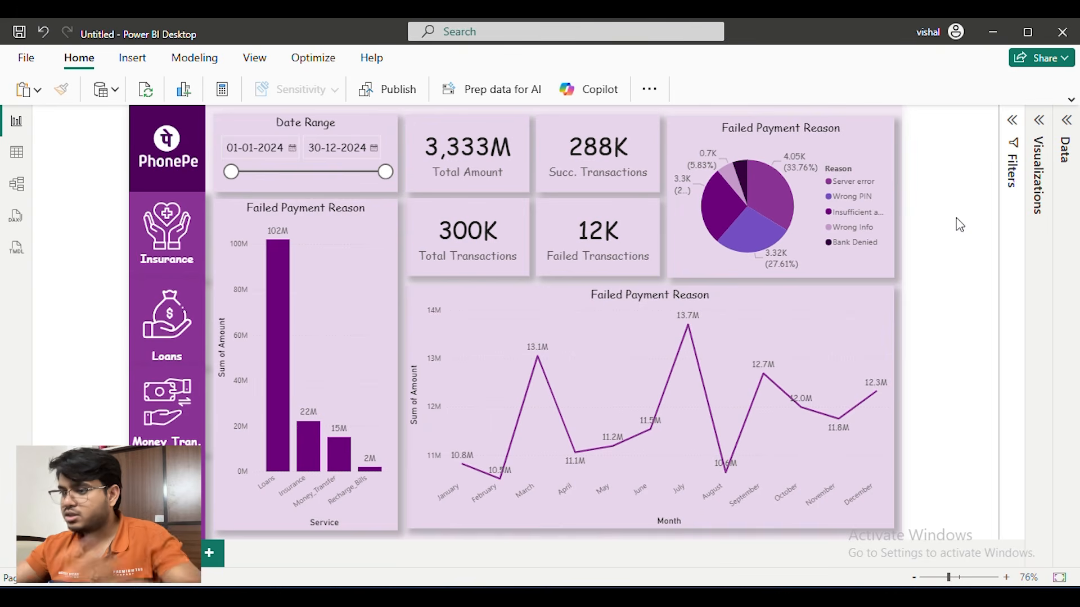
Set the Y-axis title text of the amount-by-service column chart to "Total Amount"
{"action": "left_click", "coordinate": [227, 221]}
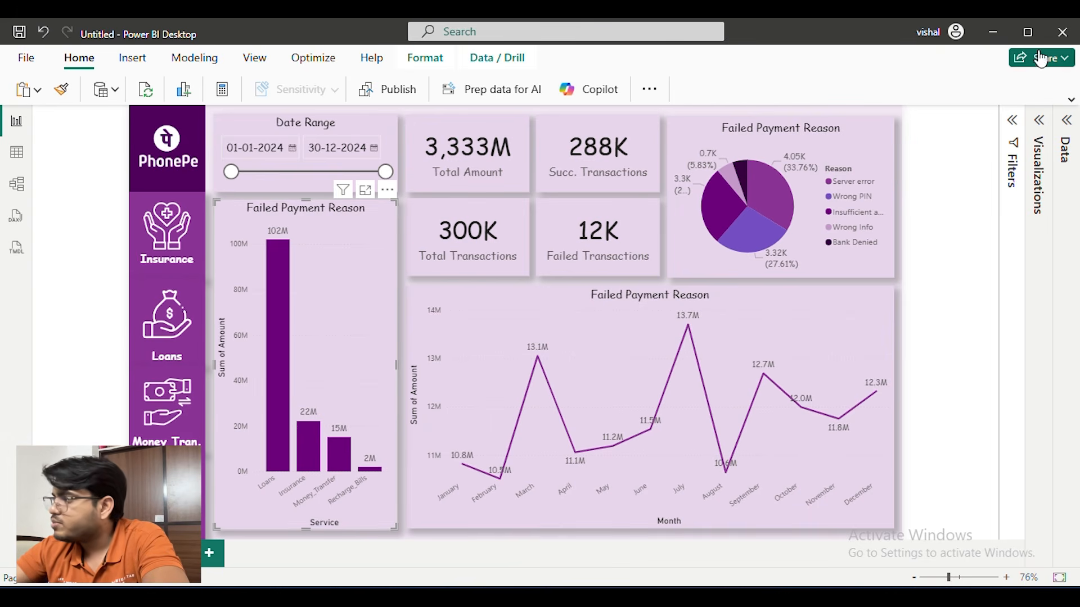
{"action": "left_click", "coordinate": [1040, 125]}
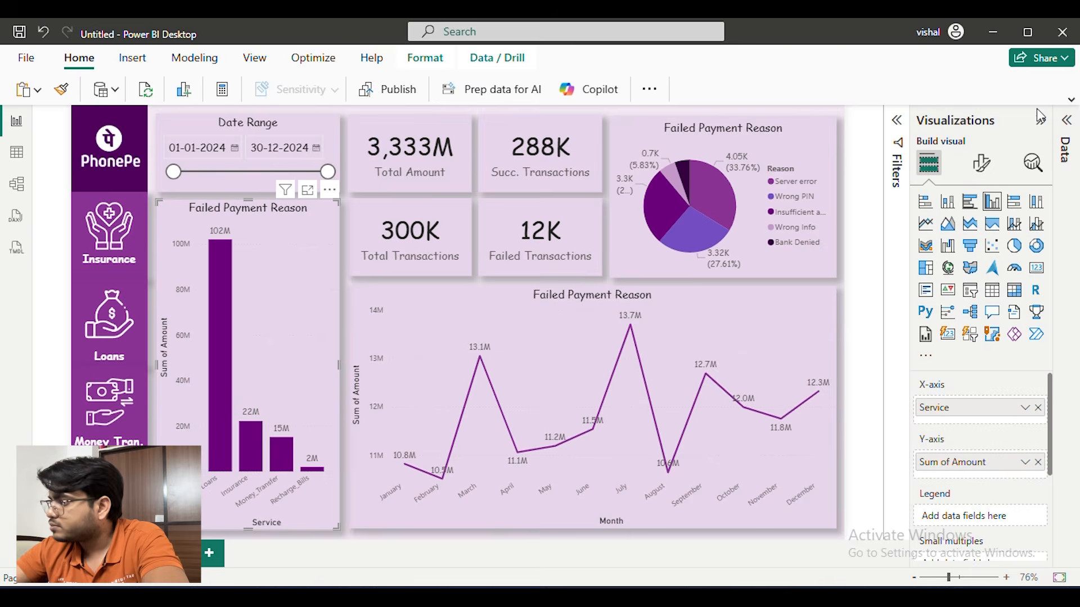
{"action": "left_click", "coordinate": [985, 167]}
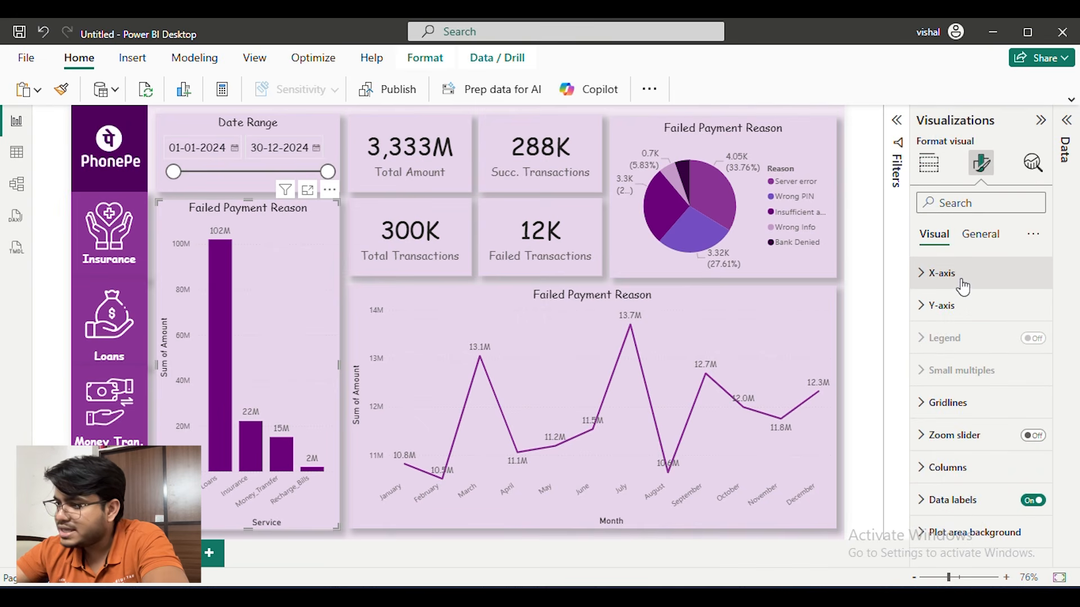
{"action": "left_click", "coordinate": [973, 305]}
{"action": "scroll", "coordinate": [977, 304], "scroll_direction": "down", "scroll_amount": 2}
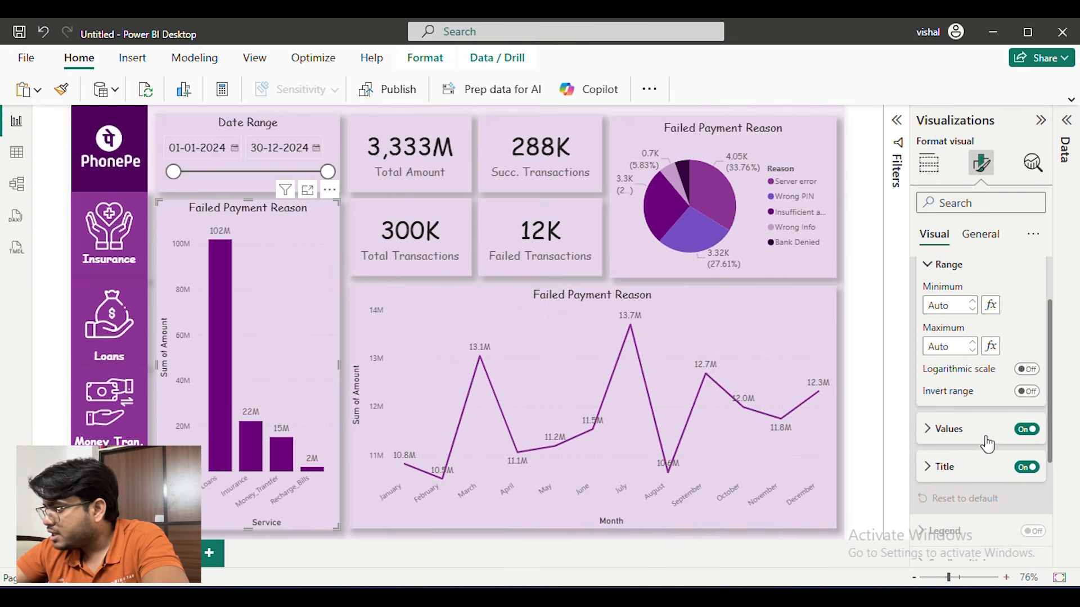
{"action": "left_click", "coordinate": [959, 434]}
{"action": "scroll", "coordinate": [959, 394], "scroll_direction": "down", "scroll_amount": 5}
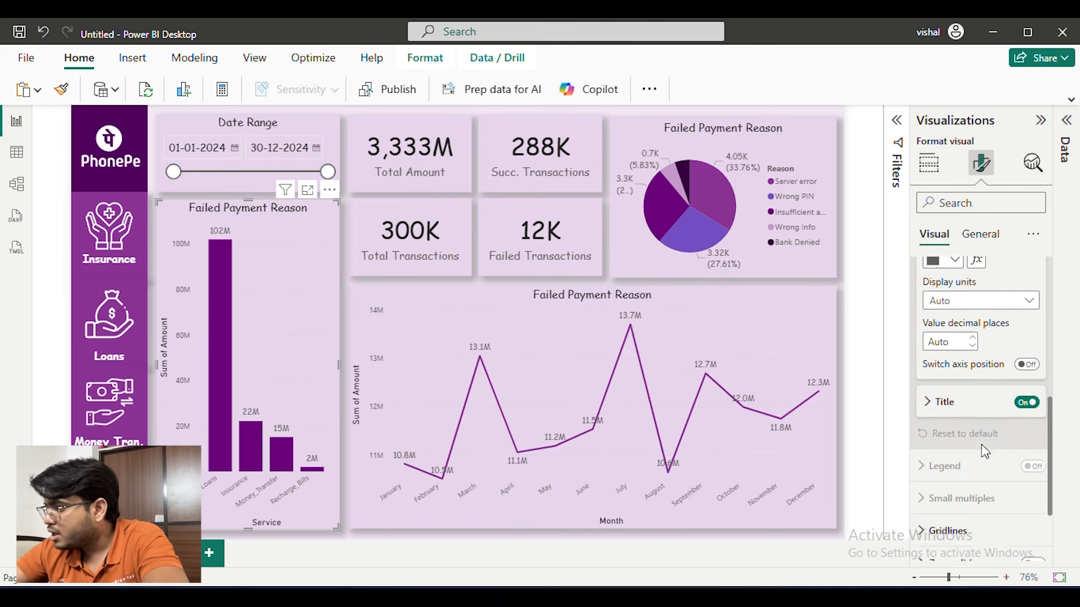
{"action": "left_click", "coordinate": [949, 363]}
{"action": "scroll", "coordinate": [964, 352], "scroll_direction": "down", "scroll_amount": 3}
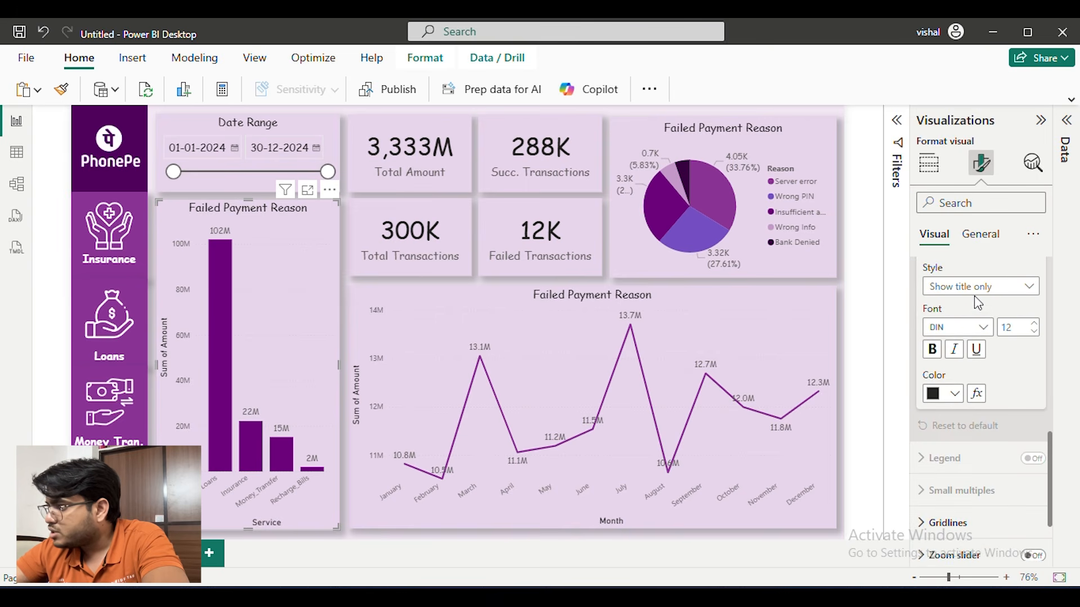
{"action": "scroll", "coordinate": [978, 304], "scroll_direction": "up", "scroll_amount": 2}
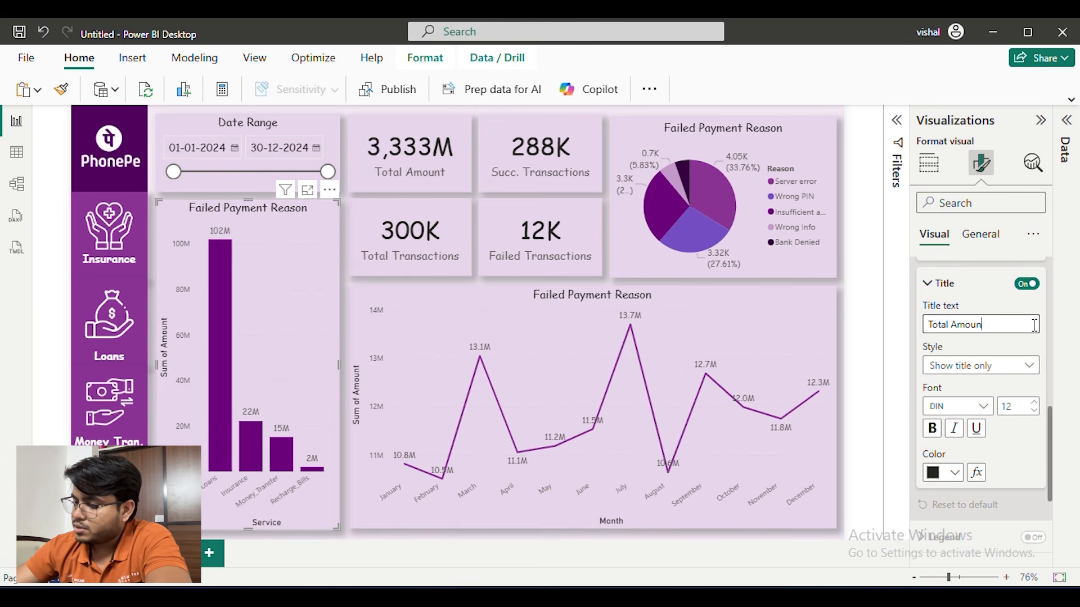
{"action": "key", "text": "Return"}
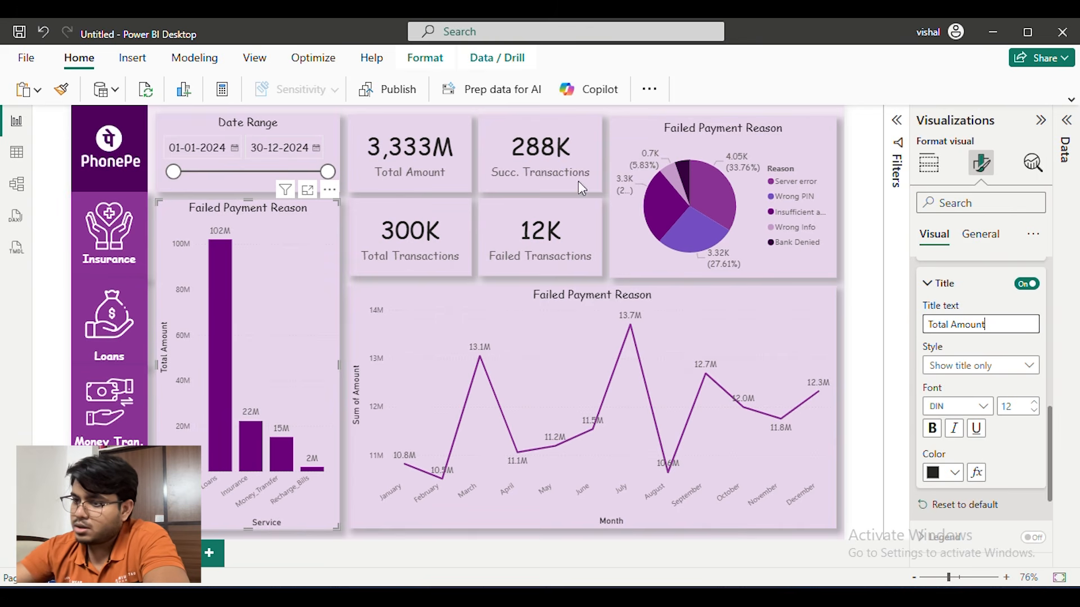
{"action": "left_click", "coordinate": [1007, 318]}
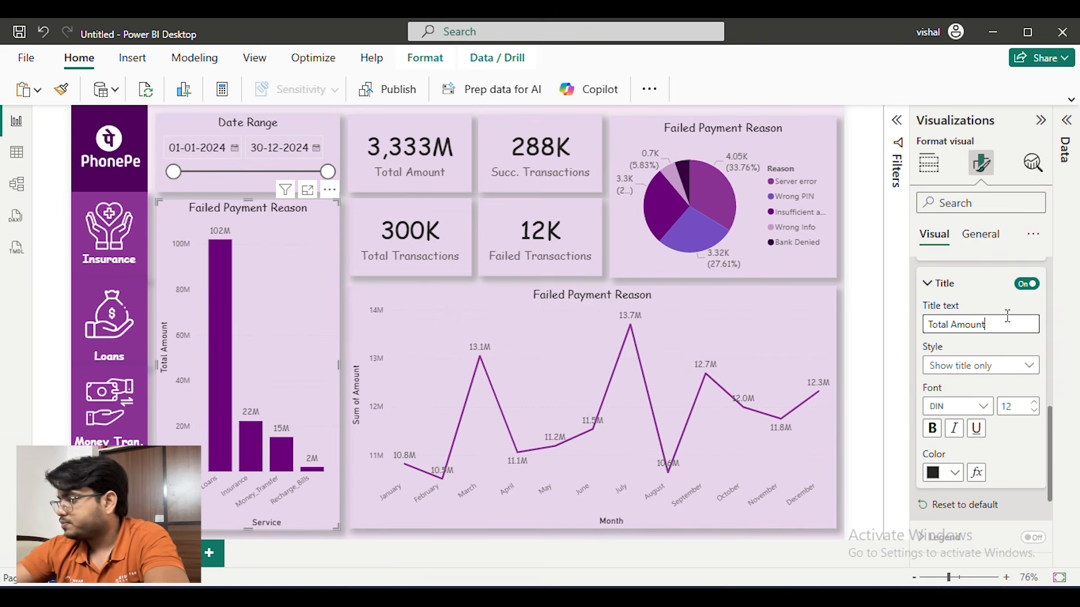
Set the column chart's Y-axis title font to Comic Sans MS
{"action": "left_click", "coordinate": [926, 284]}
{"action": "left_click", "coordinate": [928, 286]}
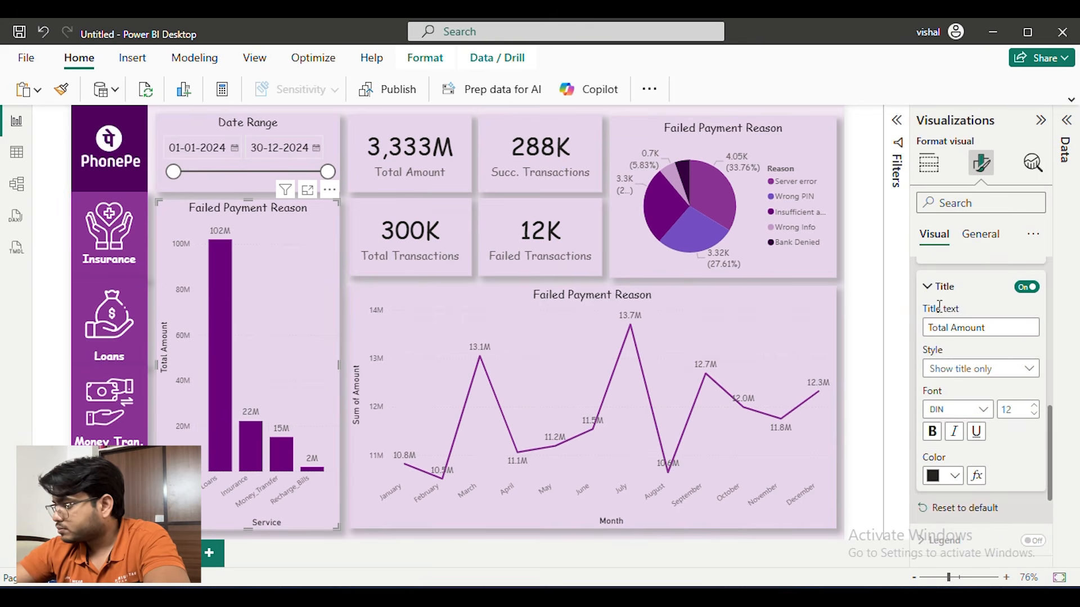
{"action": "left_click", "coordinate": [956, 410]}
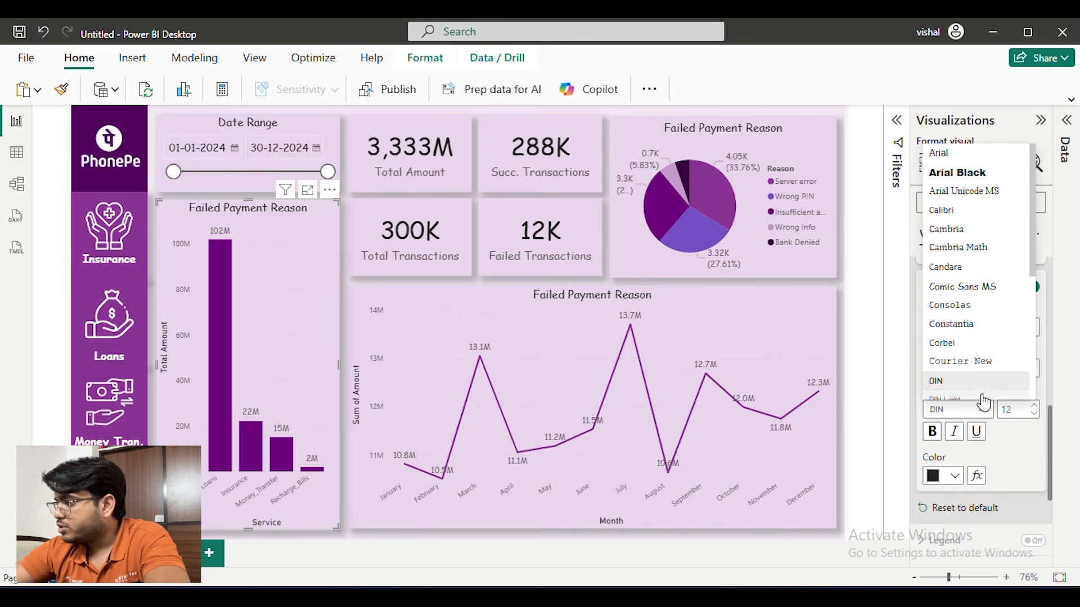
{"action": "left_click", "coordinate": [969, 288]}
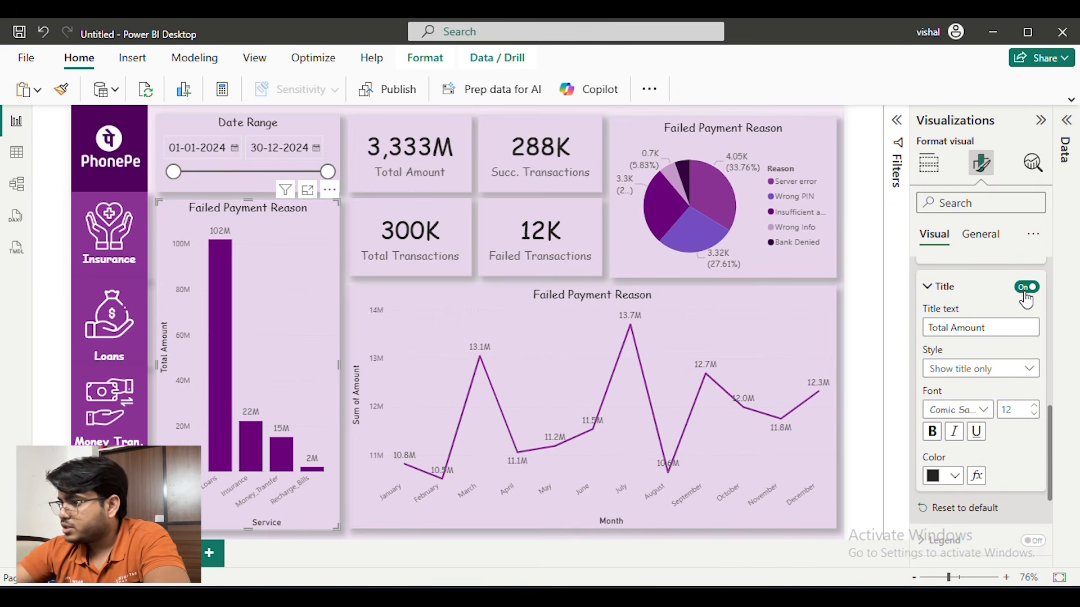
{"action": "left_click", "coordinate": [947, 298]}
Set the font of the column chart's Y-axis values to Comic Sans MS
{"action": "scroll", "coordinate": [947, 306], "scroll_direction": "up", "scroll_amount": 3}
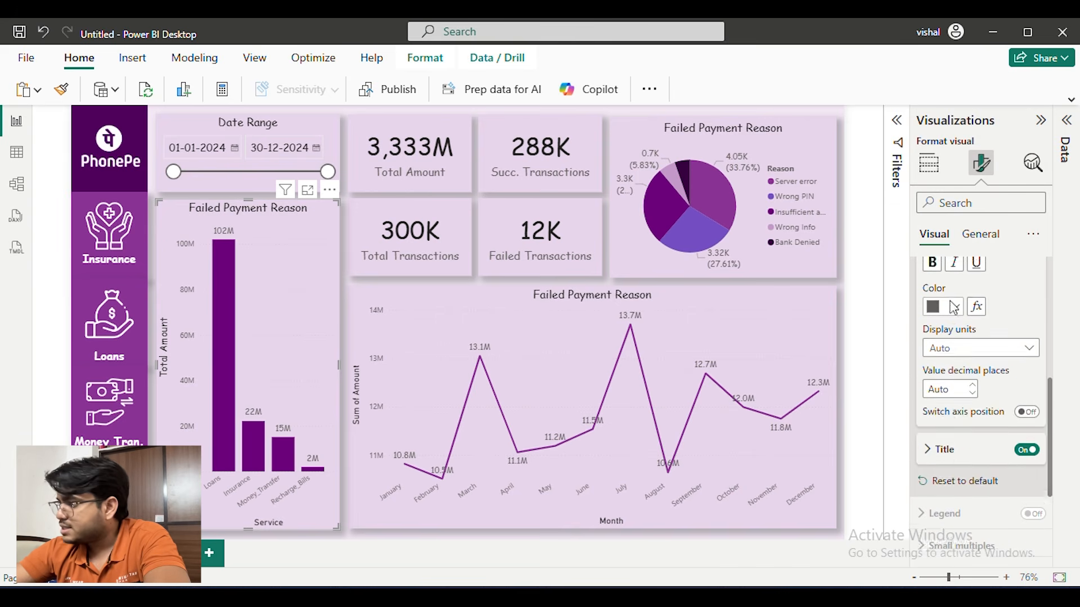
{"action": "scroll", "coordinate": [950, 320], "scroll_direction": "up", "scroll_amount": 3}
{"action": "left_click", "coordinate": [945, 352]}
{"action": "left_click", "coordinate": [943, 353]}
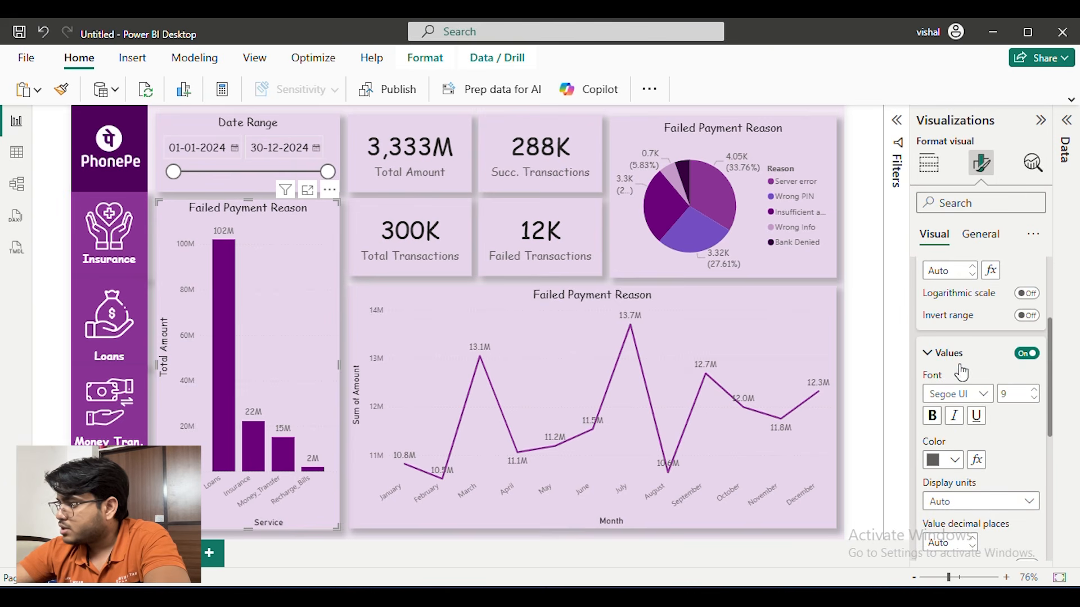
{"action": "left_click", "coordinate": [967, 396]}
{"action": "scroll", "coordinate": [961, 251], "scroll_direction": "up", "scroll_amount": 5}
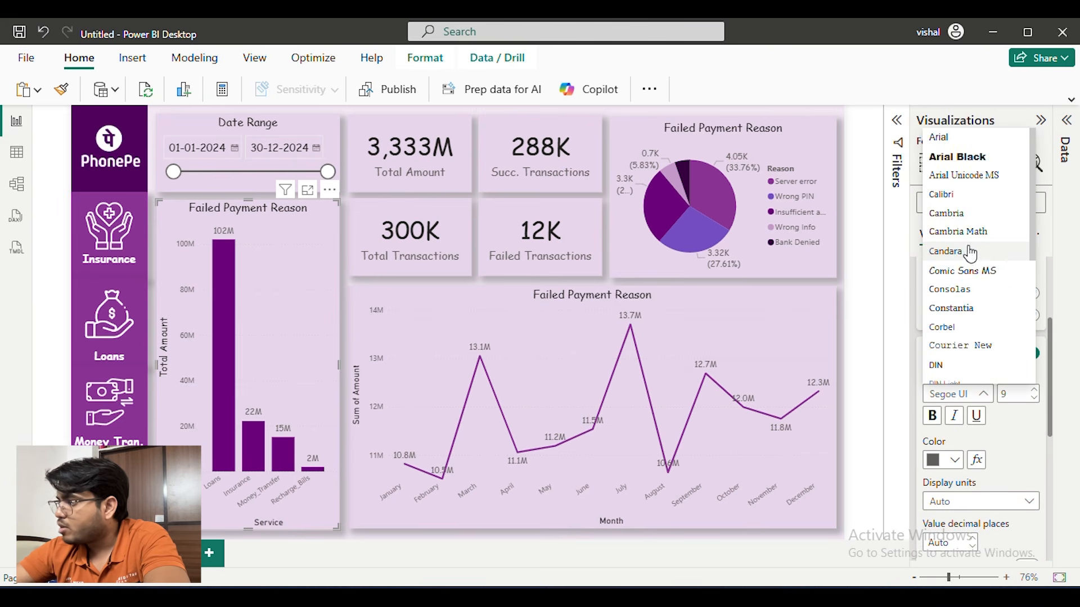
{"action": "left_click", "coordinate": [972, 277]}
{"action": "left_click", "coordinate": [944, 352]}
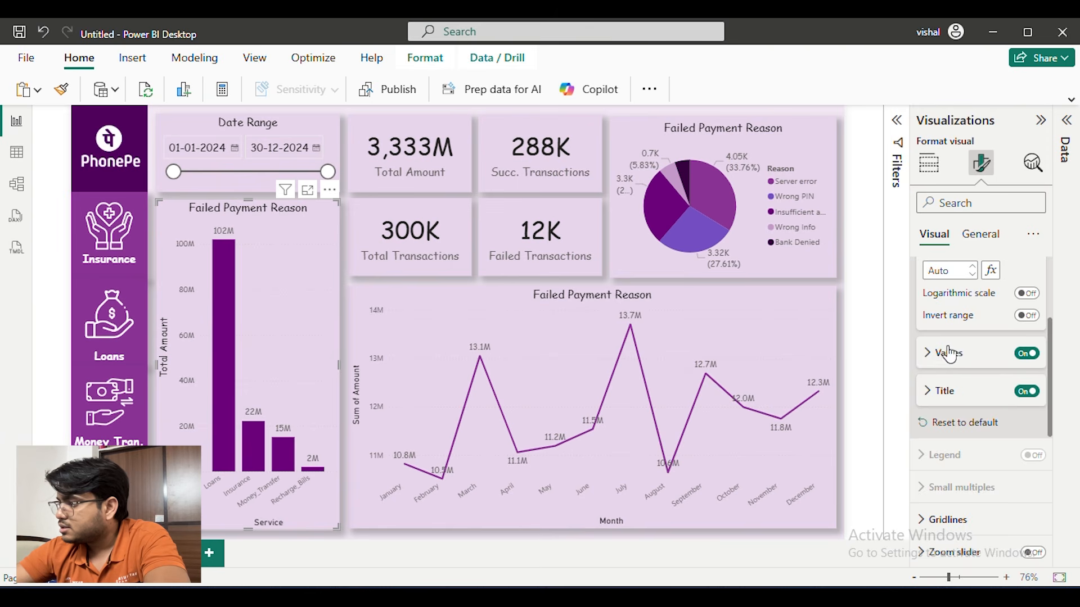
{"action": "scroll", "coordinate": [972, 343], "scroll_direction": "up", "scroll_amount": 3}
{"action": "left_click", "coordinate": [959, 344]}
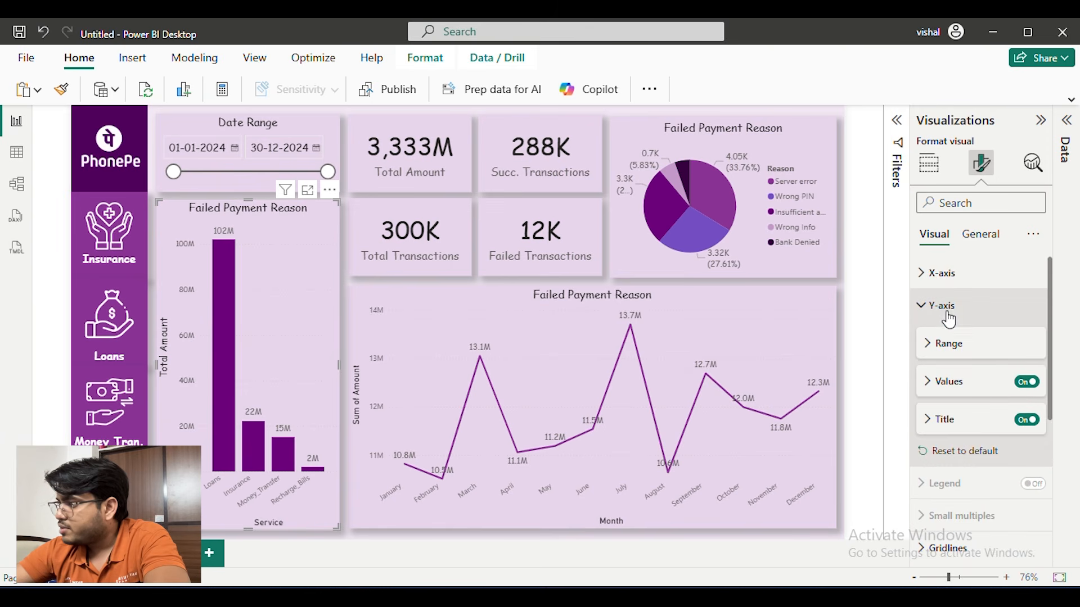
Set the font of the column chart's X-axis values to Comic Sans MS
{"action": "left_click", "coordinate": [944, 274]}
{"action": "left_click", "coordinate": [981, 356]}
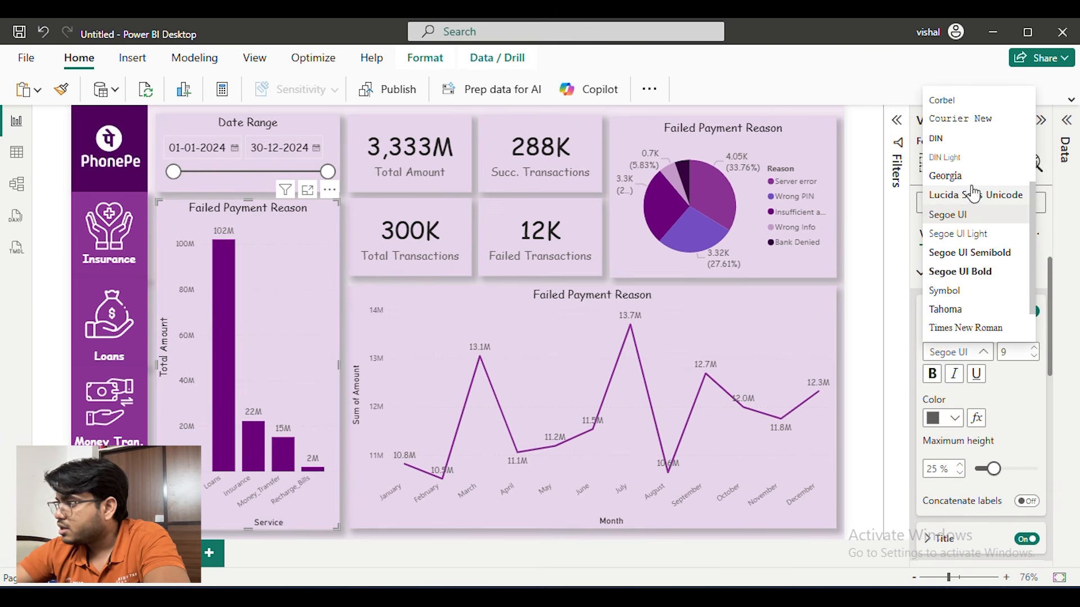
{"action": "scroll", "coordinate": [967, 269], "scroll_direction": "up", "scroll_amount": 5}
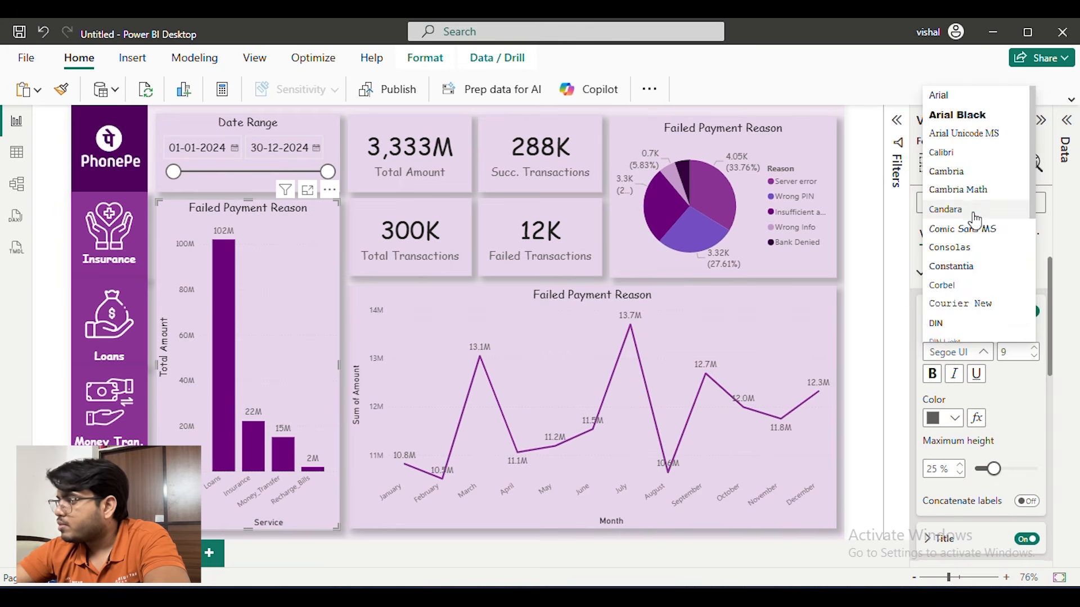
{"action": "left_click", "coordinate": [956, 229]}
{"action": "left_click", "coordinate": [936, 274]}
{"action": "scroll", "coordinate": [945, 279], "scroll_direction": "down", "scroll_amount": 2}
{"action": "scroll", "coordinate": [970, 378], "scroll_direction": "up", "scroll_amount": 3}
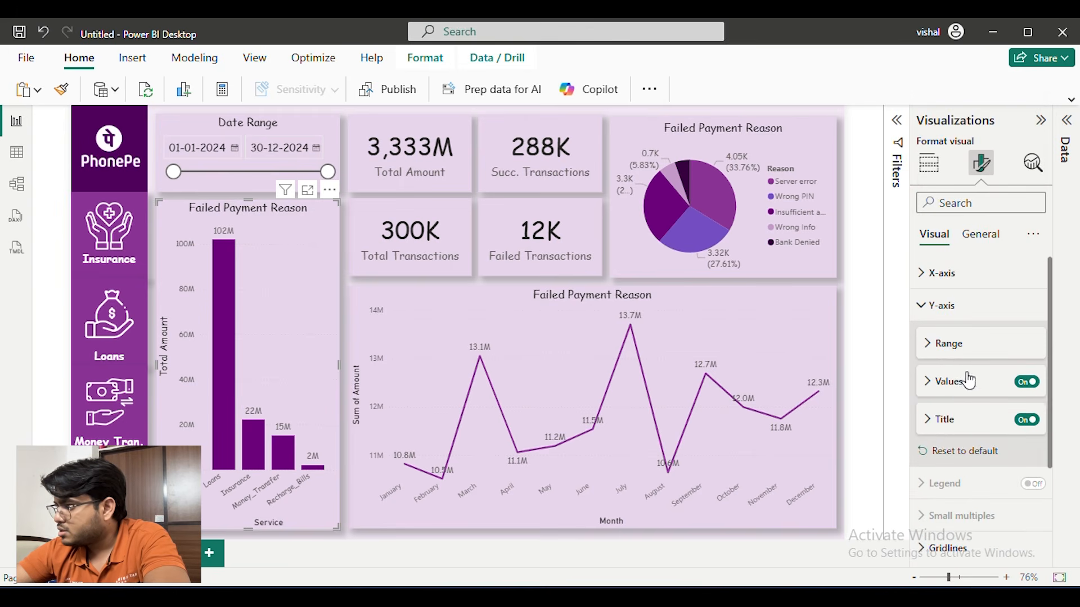
Check the font of the column chart's Y-axis values and set its X-axis title font to Comic Sans MS
{"action": "left_click", "coordinate": [956, 382]}
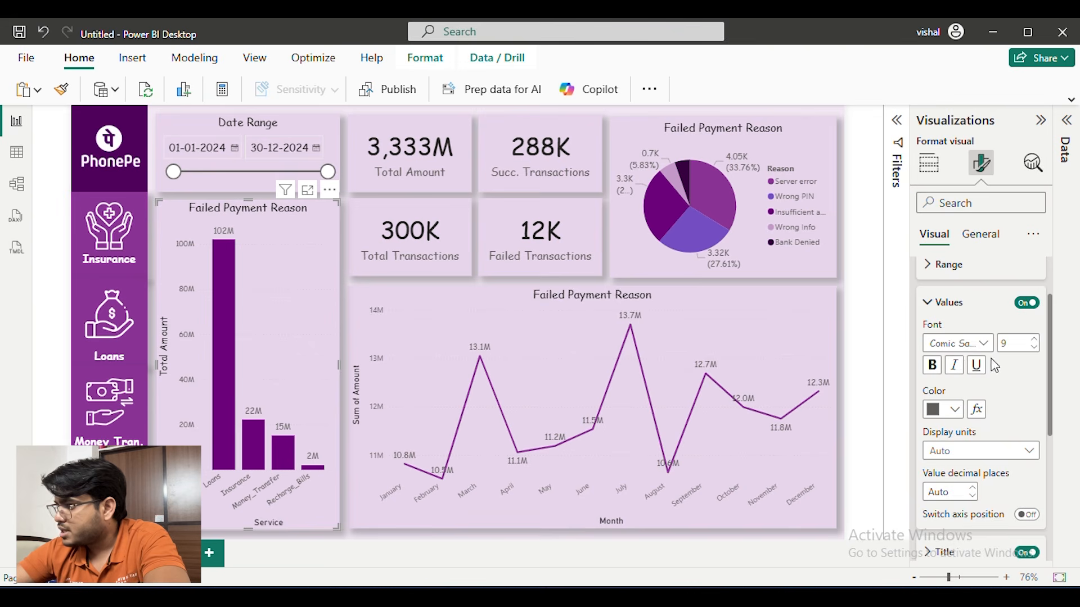
{"action": "scroll", "coordinate": [995, 366], "scroll_direction": "up", "scroll_amount": 1}
{"action": "left_click", "coordinate": [931, 306]}
{"action": "left_click", "coordinate": [930, 273]}
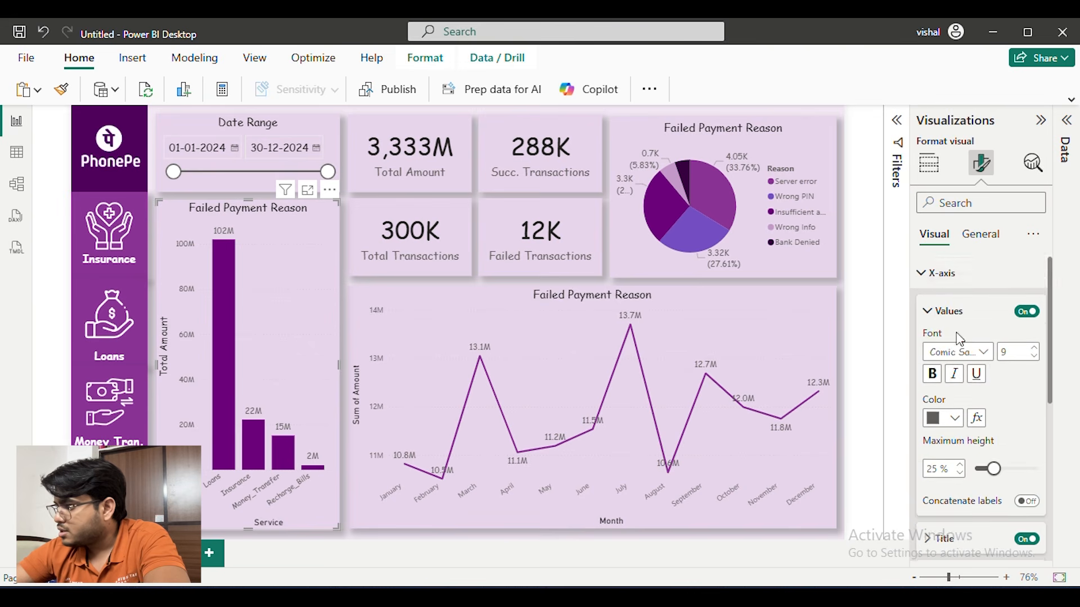
{"action": "scroll", "coordinate": [974, 376], "scroll_direction": "down", "scroll_amount": 3}
{"action": "left_click", "coordinate": [965, 389]}
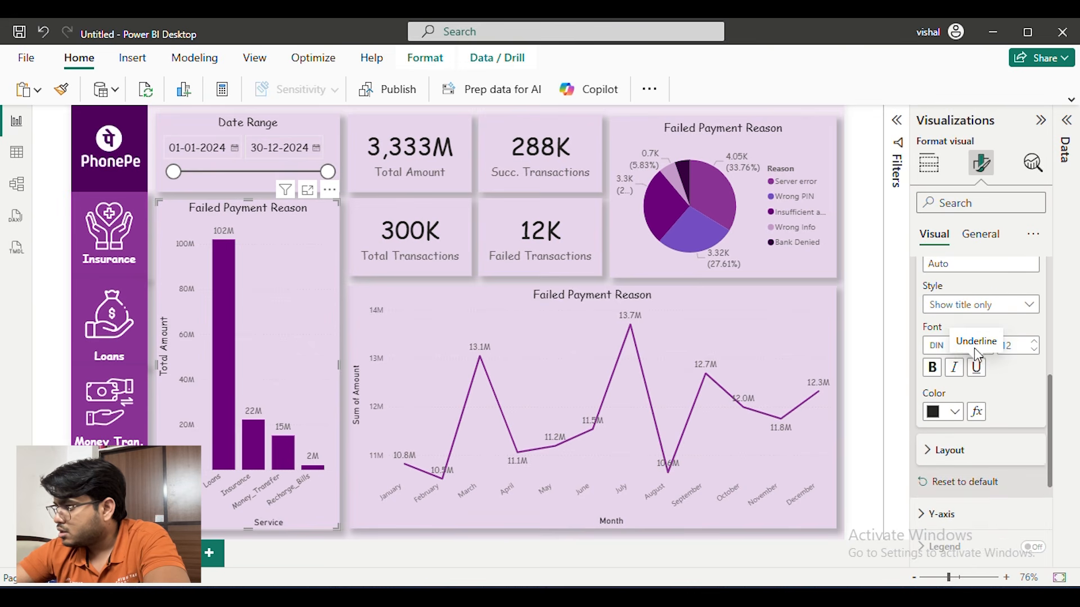
{"action": "left_click", "coordinate": [983, 345]}
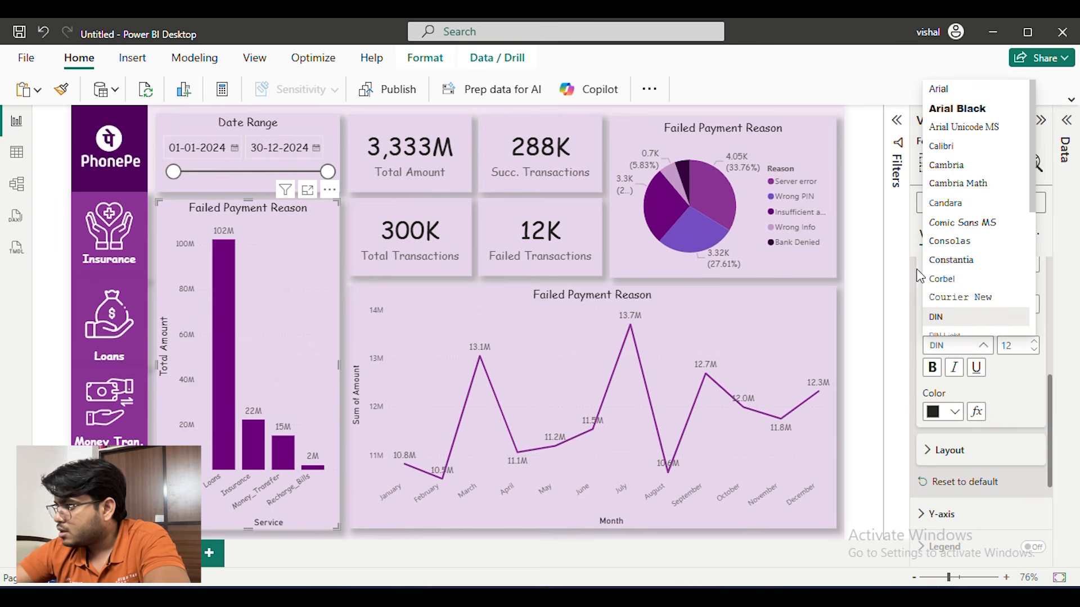
{"action": "left_click", "coordinate": [950, 221]}
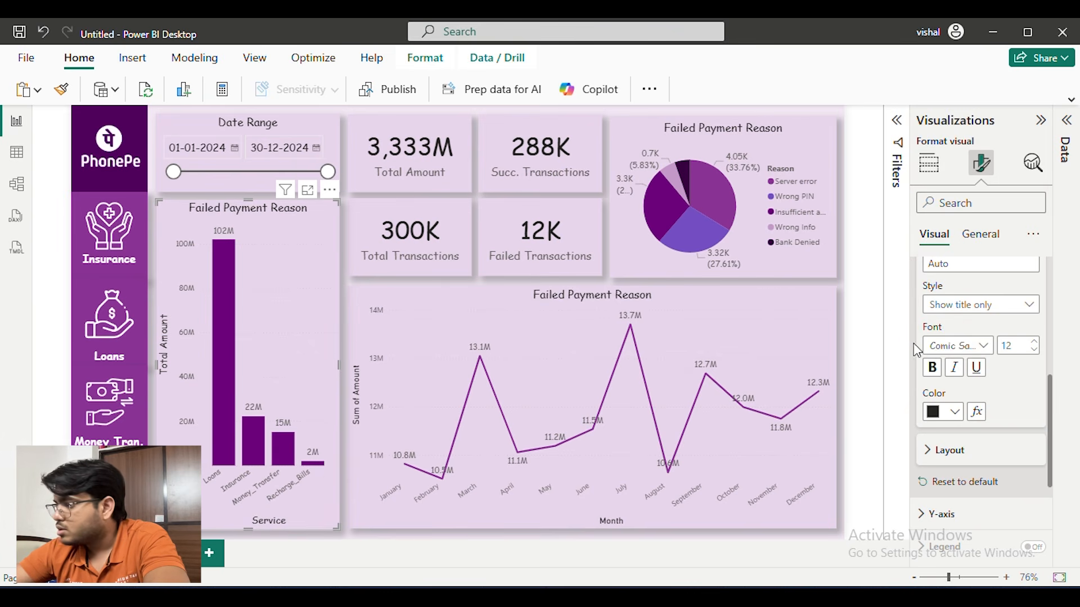
Set the X-axis and Y-axis label fonts of the monthly line chart to Comic Sans MS
{"action": "left_click", "coordinate": [491, 293]}
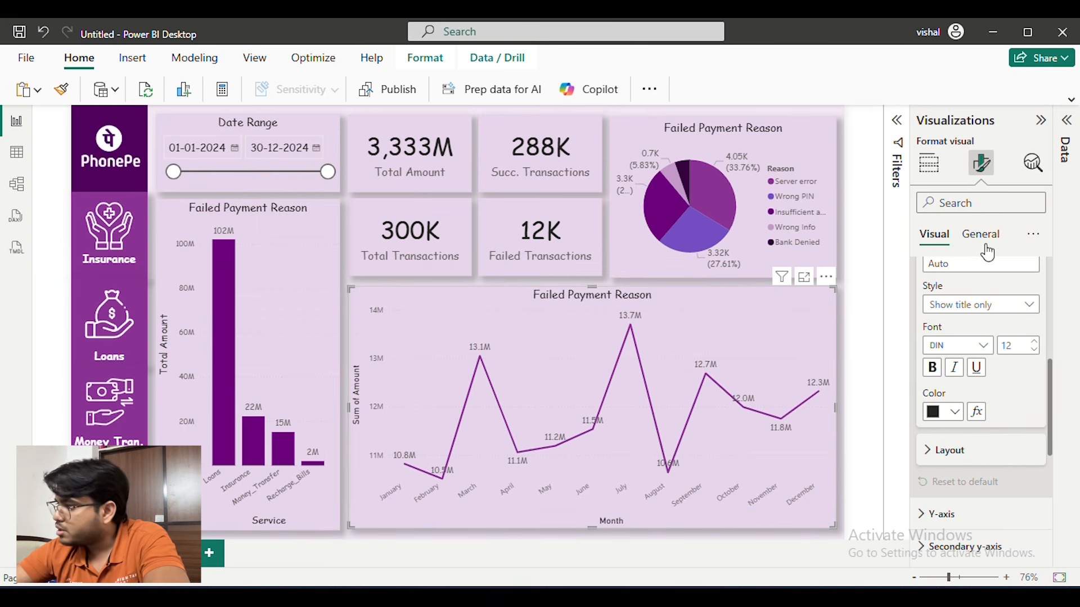
{"action": "scroll", "coordinate": [981, 346], "scroll_direction": "up", "scroll_amount": 3}
{"action": "scroll", "coordinate": [976, 485], "scroll_direction": "down", "scroll_amount": 2}
{"action": "scroll", "coordinate": [974, 448], "scroll_direction": "up", "scroll_amount": 4}
{"action": "left_click", "coordinate": [956, 352]}
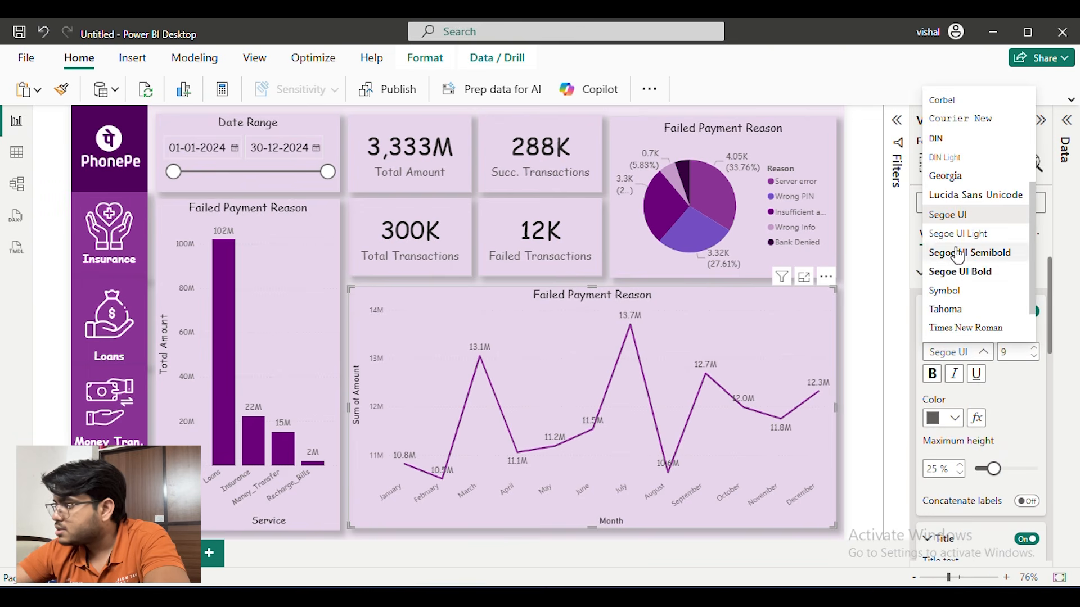
{"action": "scroll", "coordinate": [964, 239], "scroll_direction": "up", "scroll_amount": 3}
{"action": "left_click", "coordinate": [965, 229]}
{"action": "scroll", "coordinate": [967, 388], "scroll_direction": "down", "scroll_amount": 5}
{"action": "left_click", "coordinate": [969, 384]}
{"action": "scroll", "coordinate": [972, 371], "scroll_direction": "down", "scroll_amount": 2}
{"action": "scroll", "coordinate": [970, 368], "scroll_direction": "down", "scroll_amount": 1}
{"action": "left_click", "coordinate": [968, 315]}
{"action": "left_click", "coordinate": [970, 436]}
{"action": "left_click", "coordinate": [954, 273]}
{"action": "scroll", "coordinate": [956, 302], "scroll_direction": "up", "scroll_amount": 5}
{"action": "left_click", "coordinate": [944, 274]}
{"action": "left_click", "coordinate": [942, 306]}
{"action": "left_click", "coordinate": [897, 120]}
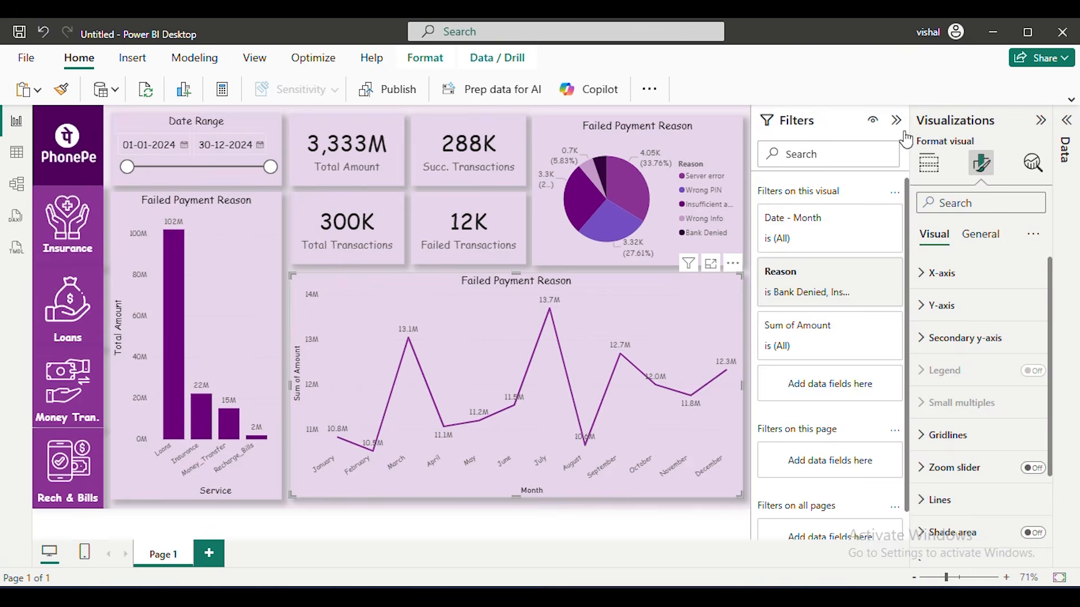
Rename the line chart's Sum of Amount field on the Y-axis to "Total Amount"
{"action": "left_click", "coordinate": [928, 163]}
{"action": "double_click", "coordinate": [965, 478]}
{"action": "type", "text": "Total Amount"}
{"action": "key", "text": "Return"}
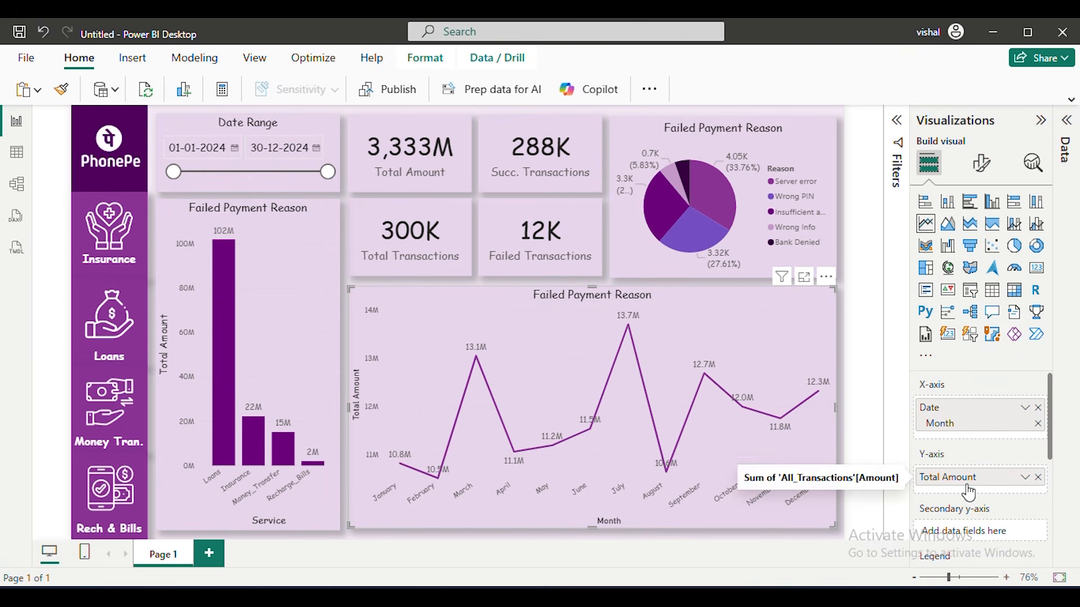
Set the line chart's X-axis title text to "Date"
{"action": "left_click", "coordinate": [981, 164]}
{"action": "left_click", "coordinate": [945, 273]}
{"action": "scroll", "coordinate": [964, 372], "scroll_direction": "down", "scroll_amount": 5}
{"action": "left_click", "coordinate": [951, 302]}
{"action": "left_click", "coordinate": [956, 343]}
{"action": "type", "text": "Date"}
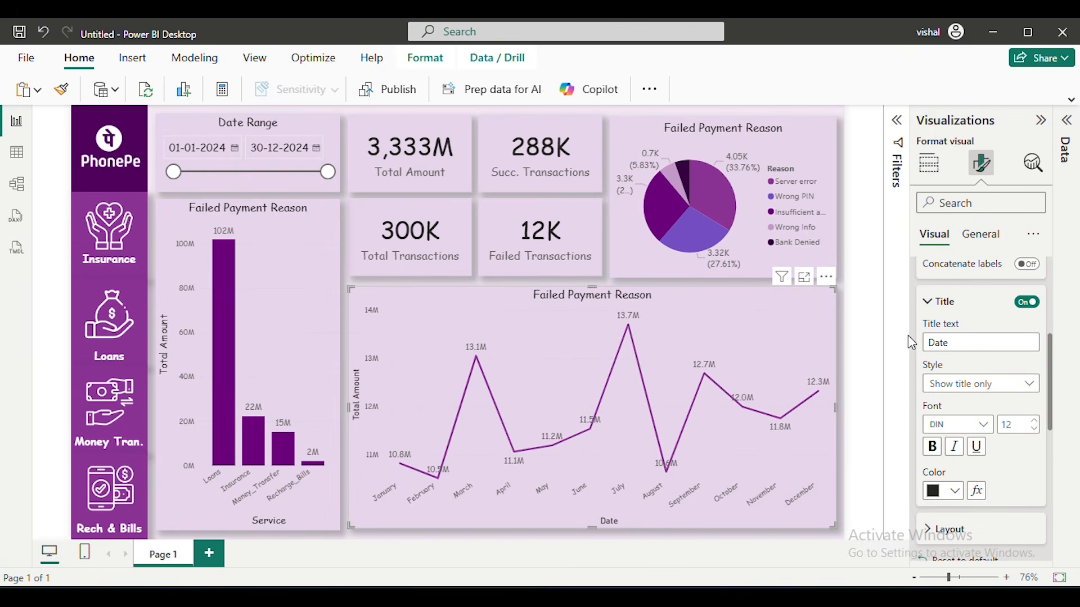
{"action": "left_click", "coordinate": [967, 302]}
{"action": "left_click", "coordinate": [947, 311]}
{"action": "left_click", "coordinate": [937, 273]}
Change the line chart's title to "Date vs Amount"
{"action": "left_click", "coordinate": [928, 163]}
{"action": "left_click", "coordinate": [981, 163]}
{"action": "left_click", "coordinate": [980, 234]}
{"action": "triple_click", "coordinate": [964, 383]}
{"action": "type", "text": "Date vs Amount"}
Change the column chart's title to "Services vs Amount"
{"action": "left_click", "coordinate": [253, 338]}
{"action": "triple_click", "coordinate": [961, 384]}
{"action": "type", "text": "Serv"}
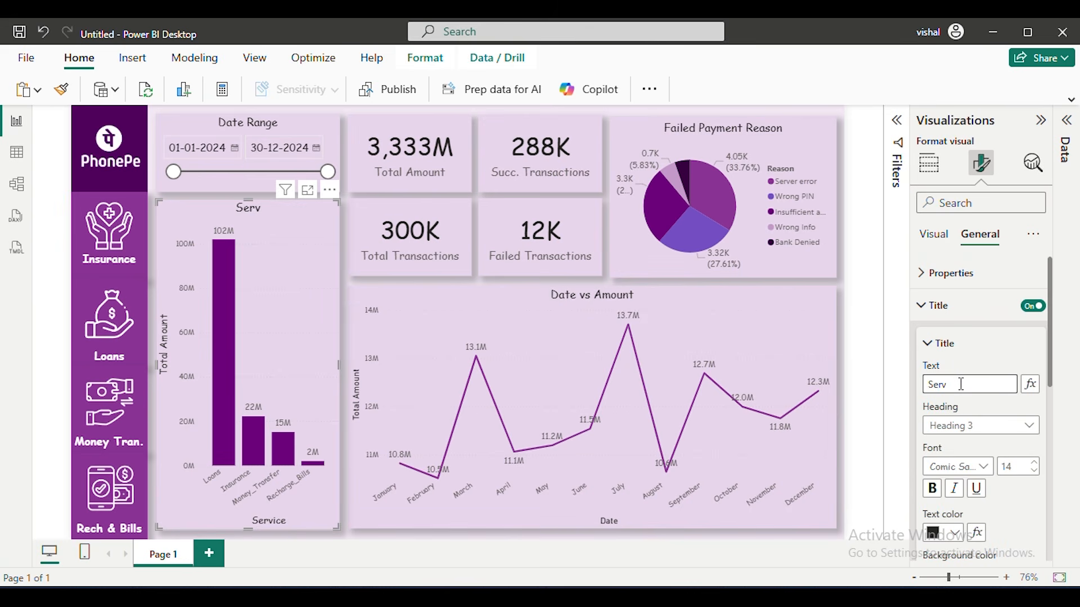
{"action": "type", "text": "ices vs Amount"}
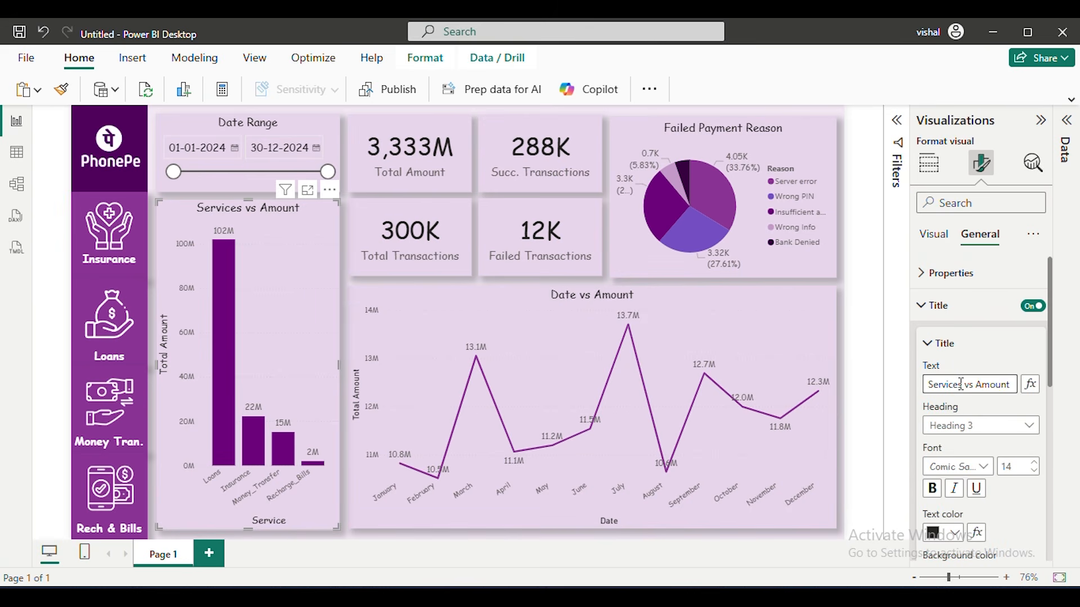
{"action": "left_click", "coordinate": [878, 290]}
Change the font of the legend text in the Failed Payment Reason pie chart
{"action": "left_click", "coordinate": [823, 139]}
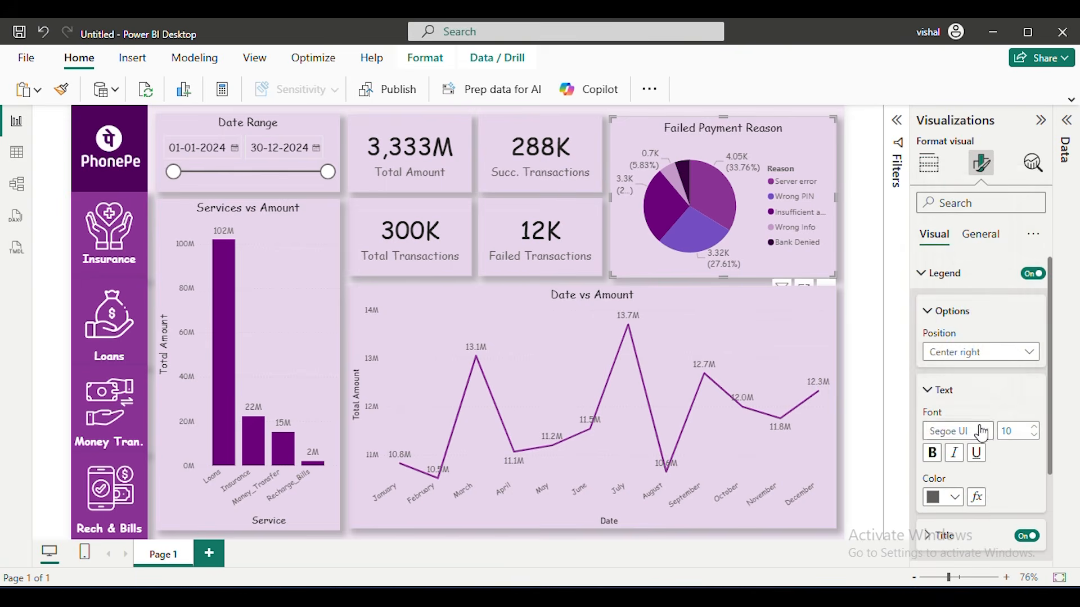
{"action": "left_click", "coordinate": [878, 279]}
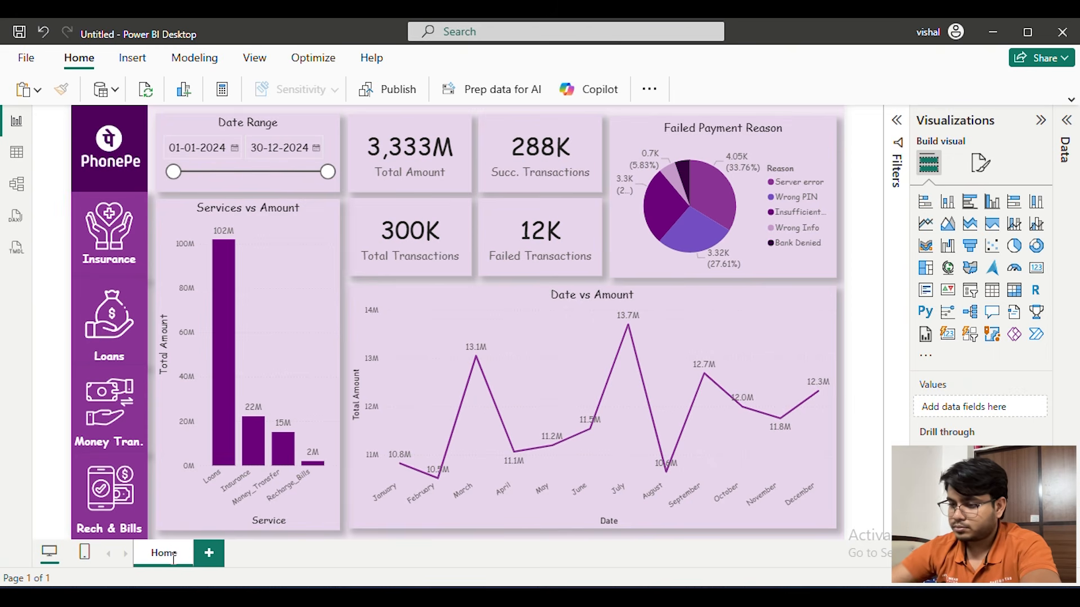
Duplicate the Home page and rename the copy as Insurance
{"action": "key", "text": "Return"}
{"action": "right_click", "coordinate": [186, 554]}
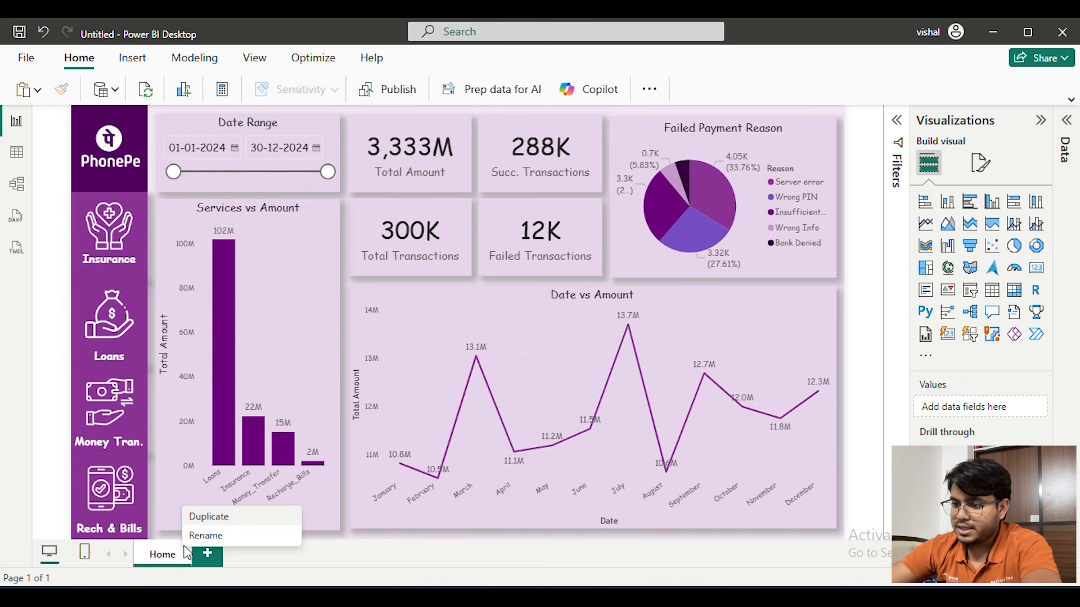
{"action": "left_click", "coordinate": [211, 518]}
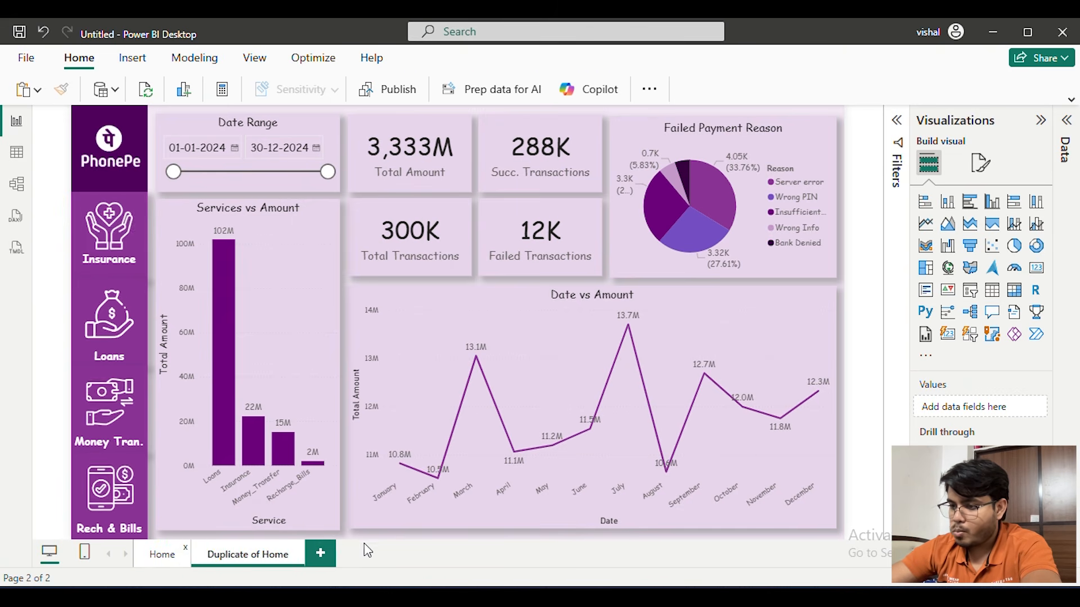
{"action": "double_click", "coordinate": [267, 556]}
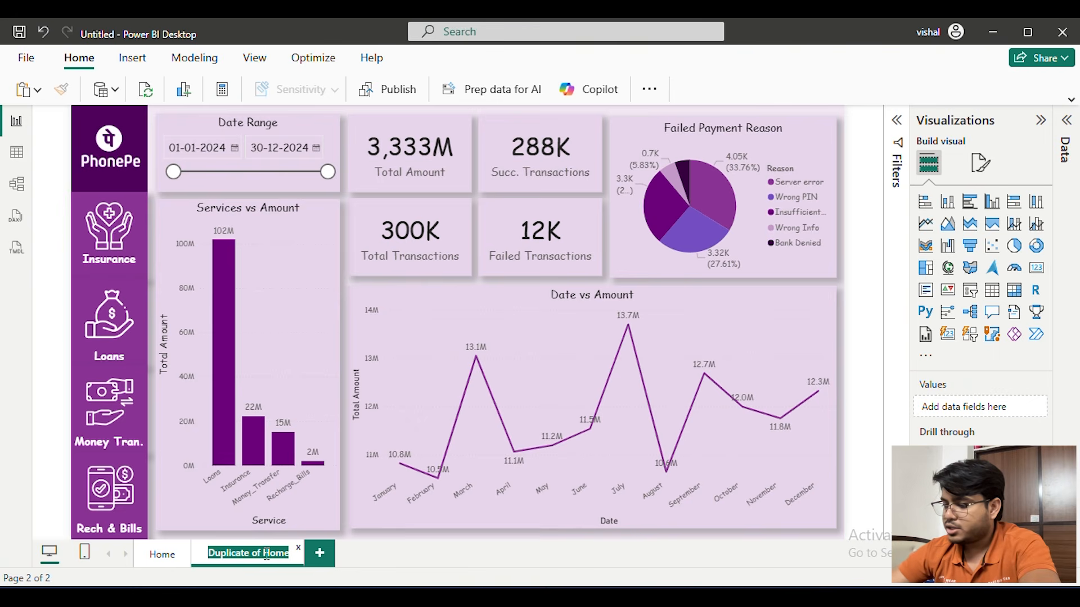
{"action": "key", "text": "BackSpace"}
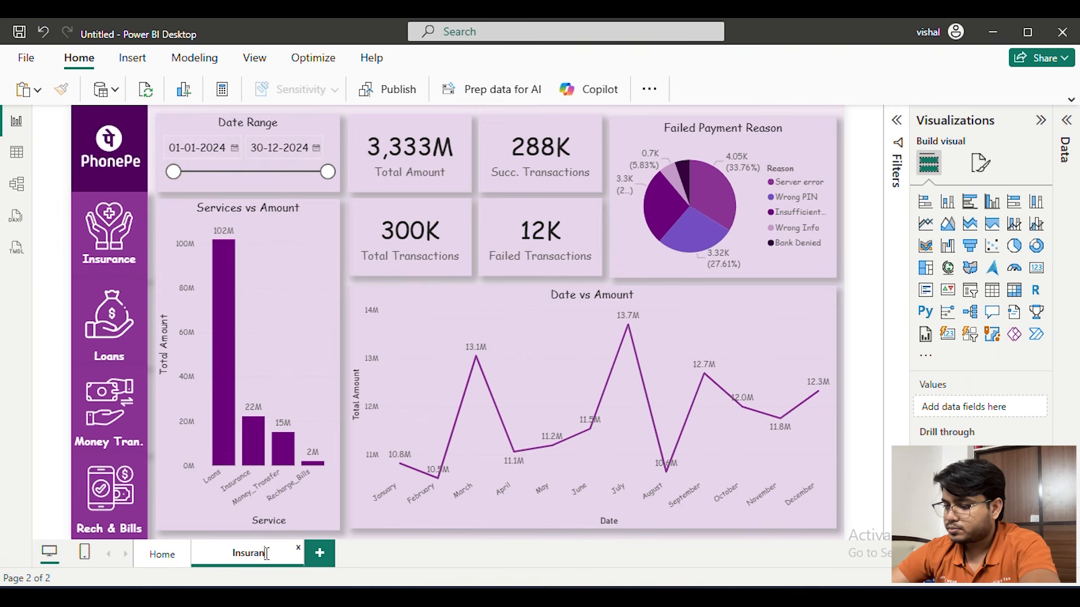
{"action": "key", "text": "Return"}
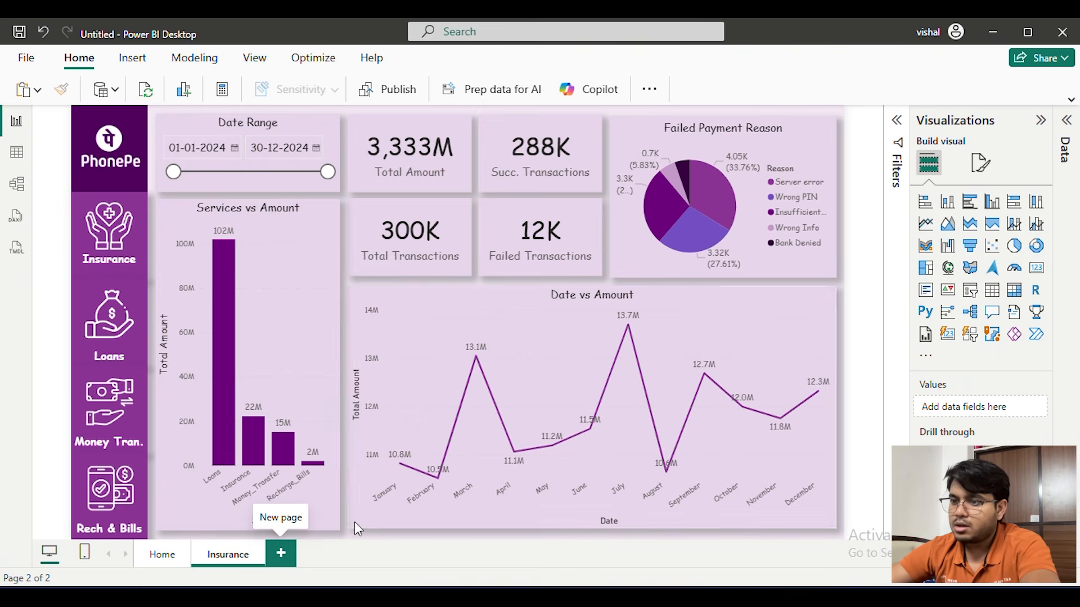
Duplicate the Insurance page and rename the copy as Loans
{"action": "right_click", "coordinate": [237, 556]}
{"action": "left_click", "coordinate": [269, 478]}
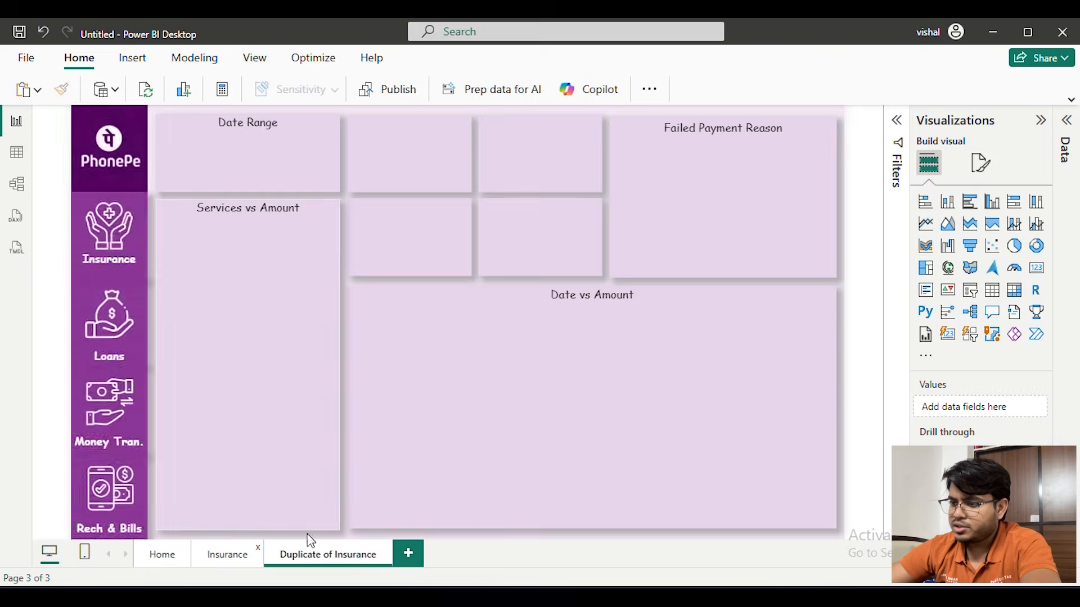
{"action": "double_click", "coordinate": [329, 556]}
{"action": "type", "text": "Loans"}
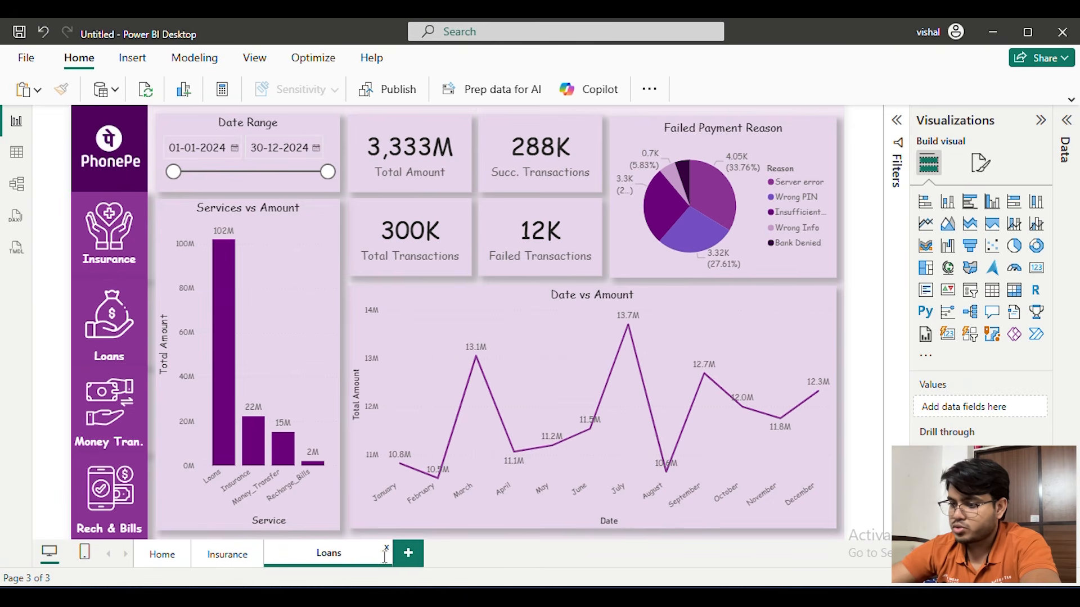
{"action": "key", "text": "Return"}
Duplicate the Loans page and rename the copy as Money Transfer
{"action": "right_click", "coordinate": [306, 554]}
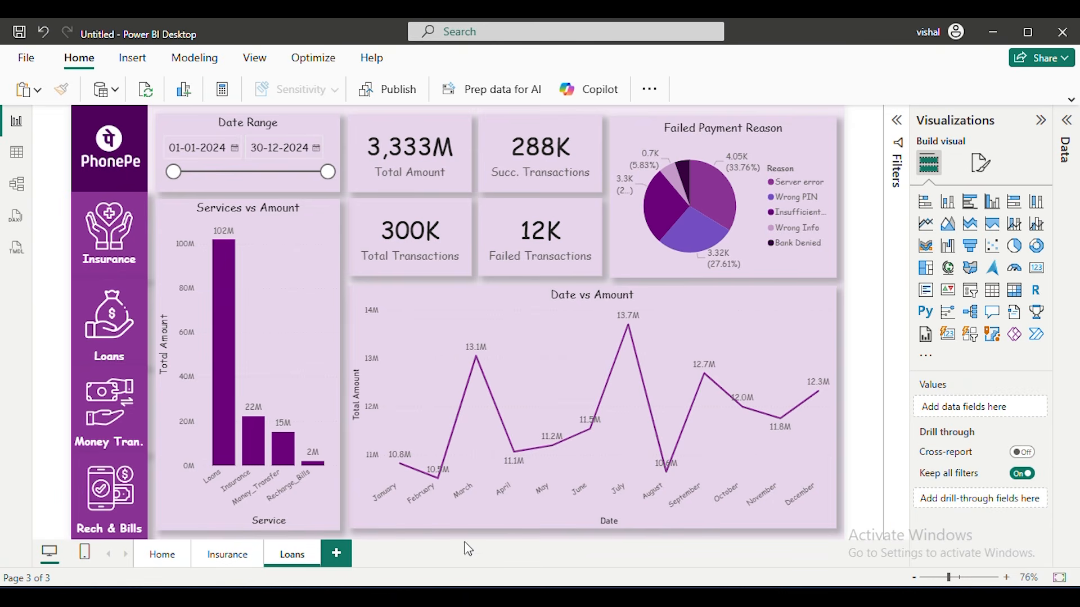
{"action": "left_click", "coordinate": [337, 463]}
{"action": "double_click", "coordinate": [368, 554]}
{"action": "type", "text": "Monet"}
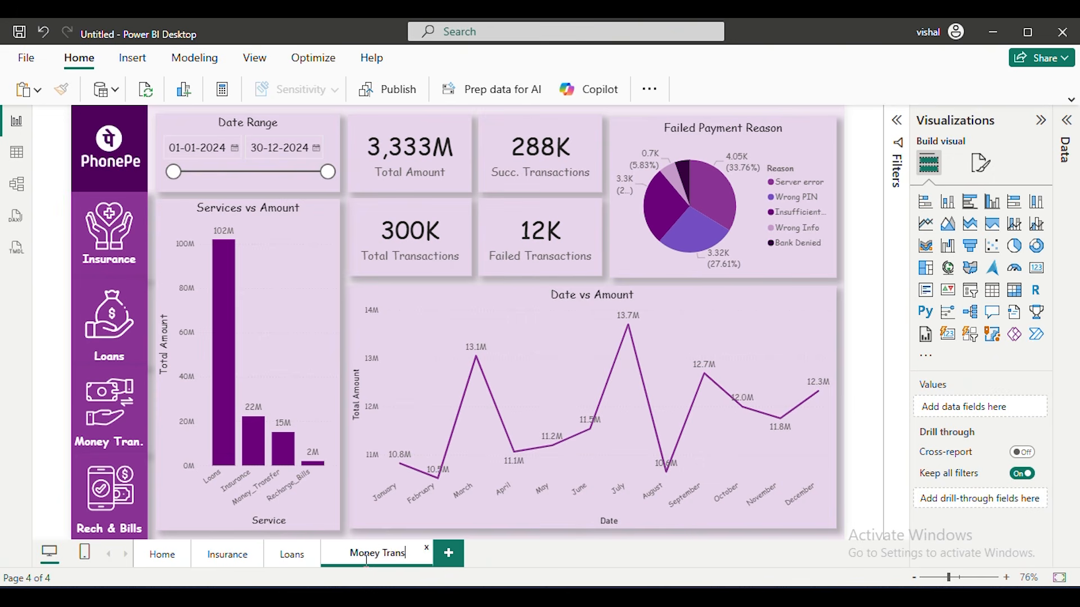
{"action": "key", "text": "Return"}
{"action": "left_click", "coordinate": [436, 553]}
{"action": "left_click", "coordinate": [471, 549]}
{"action": "left_click", "coordinate": [650, 351]}
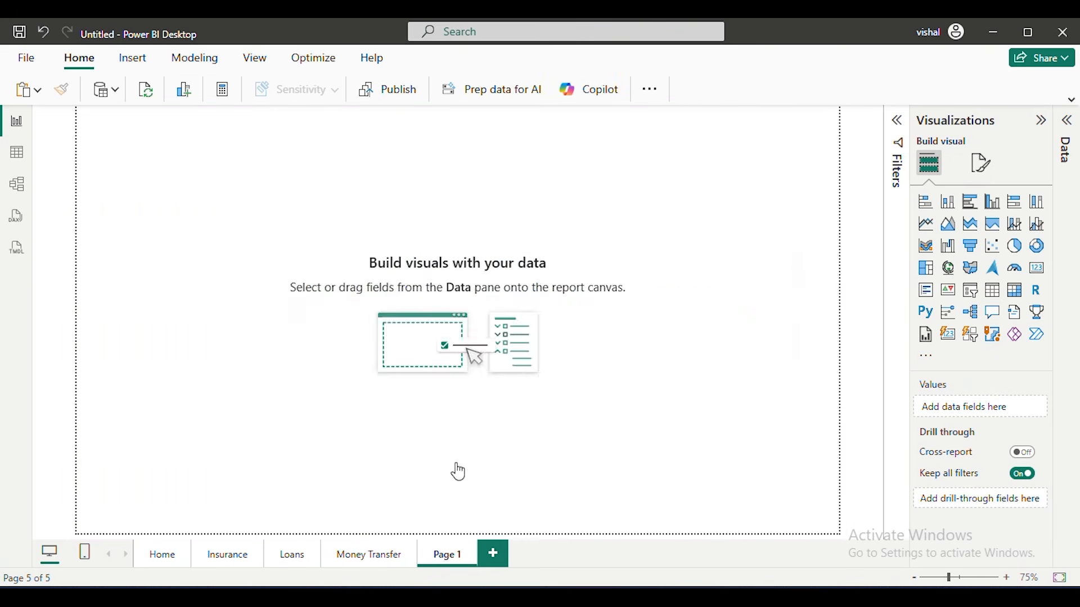
Duplicate the Money Transfer page and rename the copy as Recharge & Bills
{"action": "right_click", "coordinate": [385, 553]}
{"action": "left_click", "coordinate": [420, 462]}
{"action": "double_click", "coordinate": [500, 553]}
{"action": "type", "text": "Recharge & Bi"}
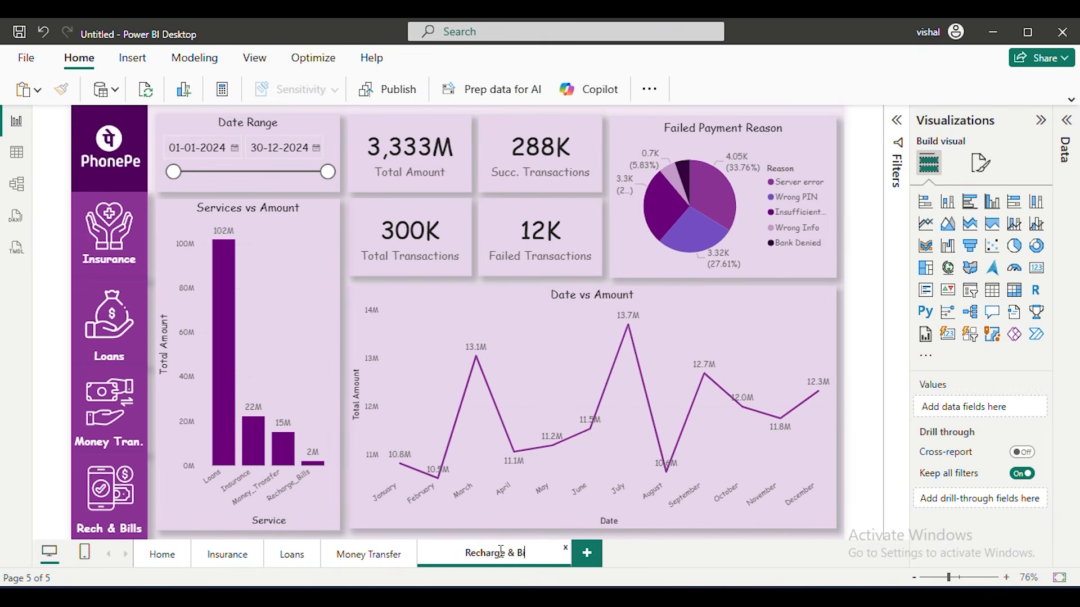
{"action": "type", "text": "lls"}
{"action": "key", "text": "Return"}
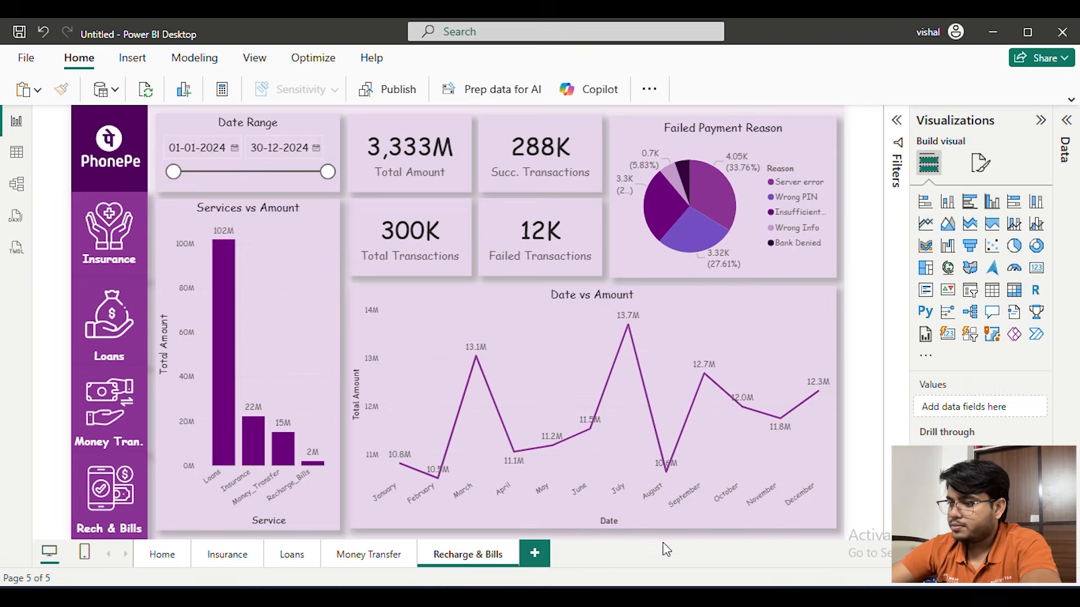
On the Home page, group the PhonePe logo image with the dark purple tile behind it
{"action": "left_click", "coordinate": [170, 559]}
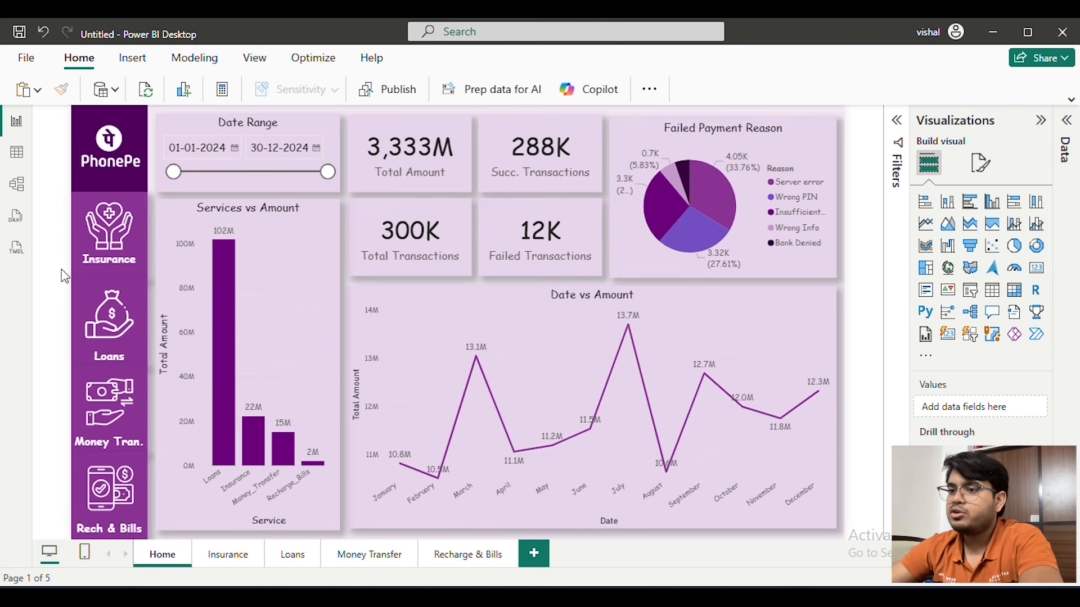
{"action": "left_click", "coordinate": [73, 160]}
{"action": "key", "text": "Delete"}
{"action": "left_click", "coordinate": [127, 138]}
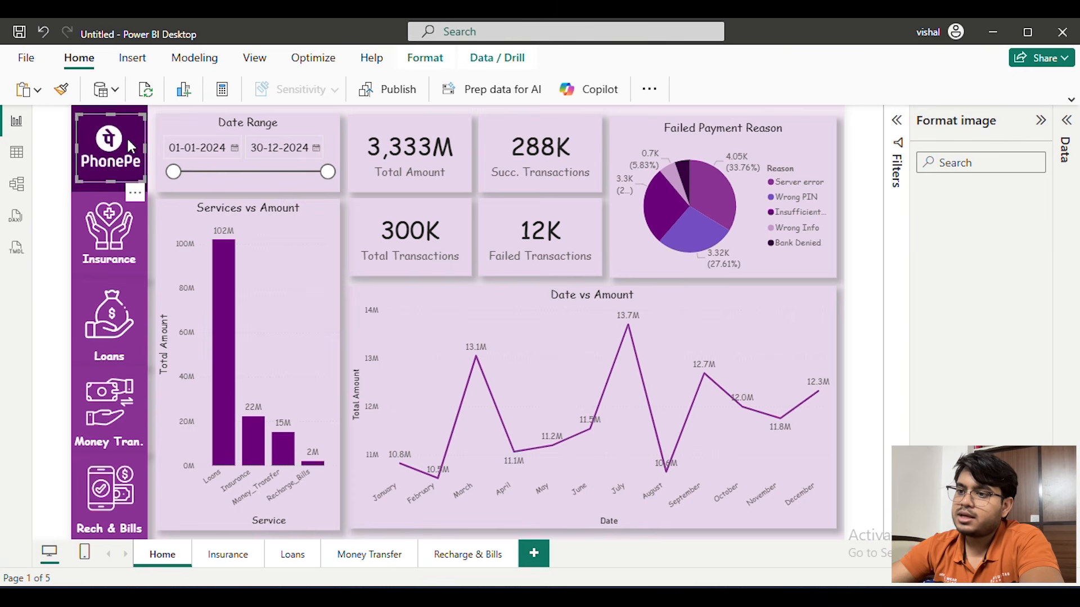
{"action": "left_click", "coordinate": [74, 108], "text": "ctrl"}
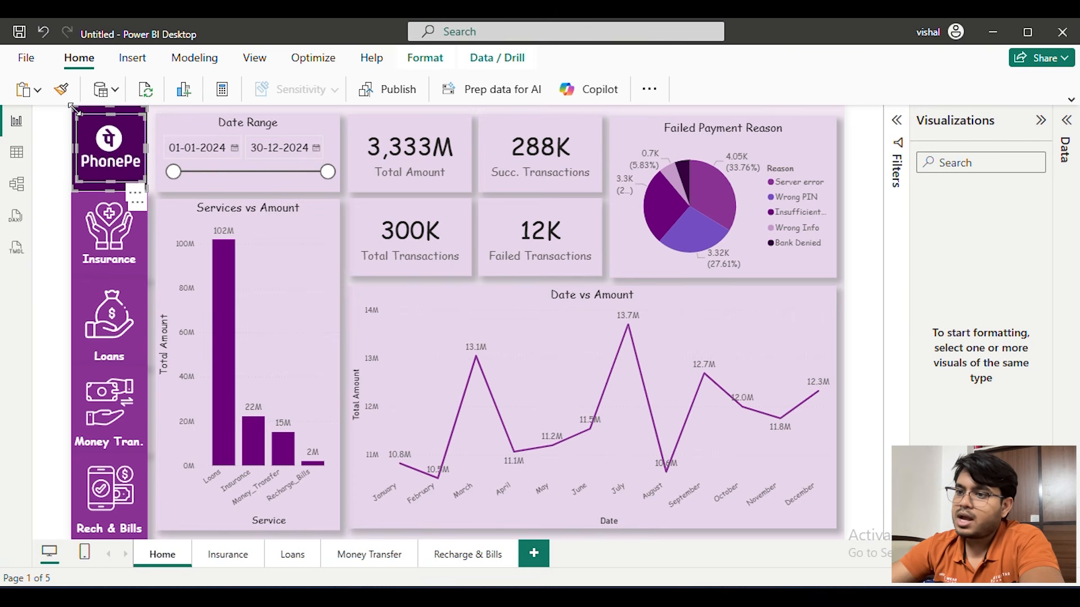
{"action": "right_click", "coordinate": [125, 162]}
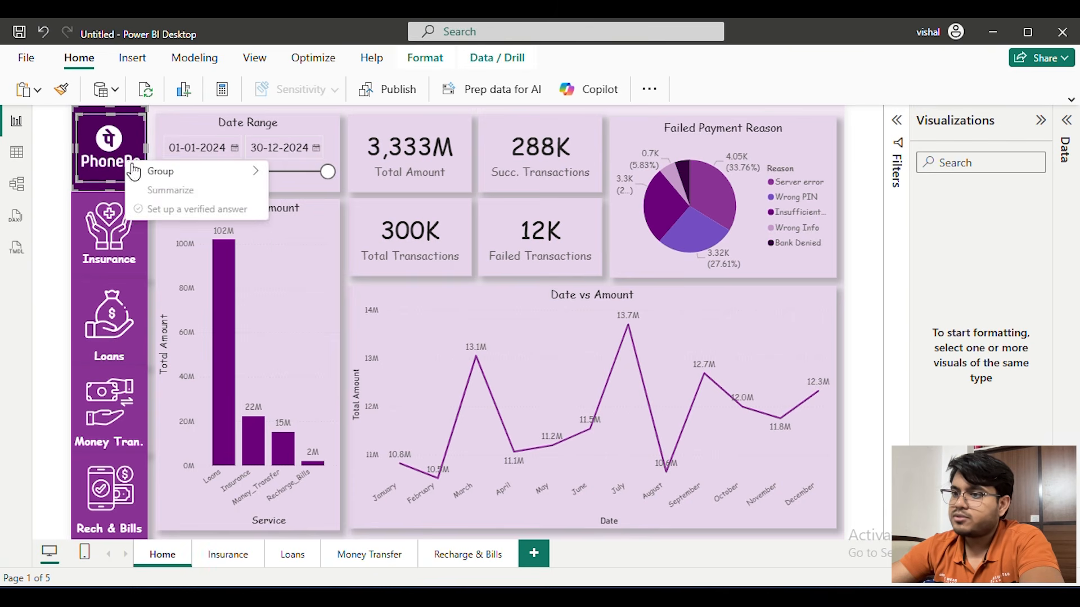
{"action": "mouse_move", "coordinate": [163, 176]}
{"action": "left_click", "coordinate": [297, 176]}
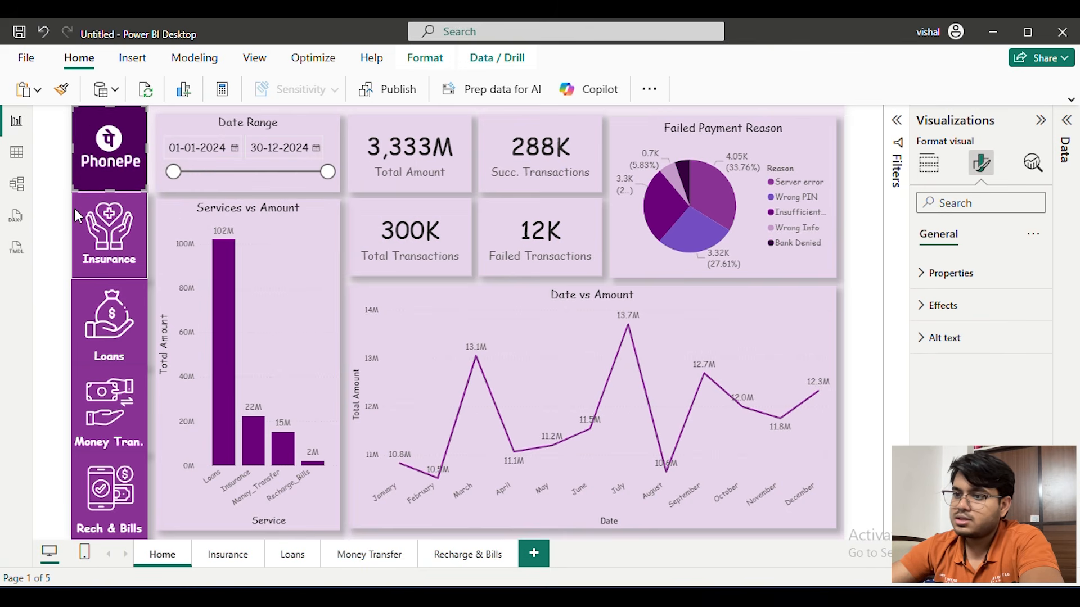
Group the Insurance icon, its label and the purple tile behind them in the sidebar
{"action": "left_click", "coordinate": [86, 208]}
{"action": "left_click", "coordinate": [41, 222]}
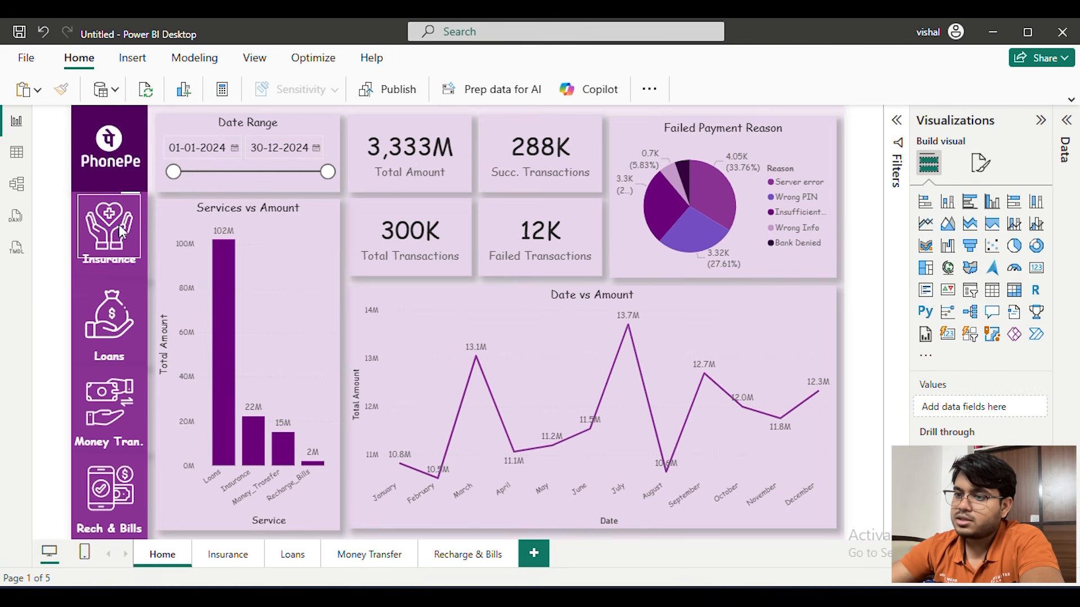
{"action": "left_click", "coordinate": [111, 225]}
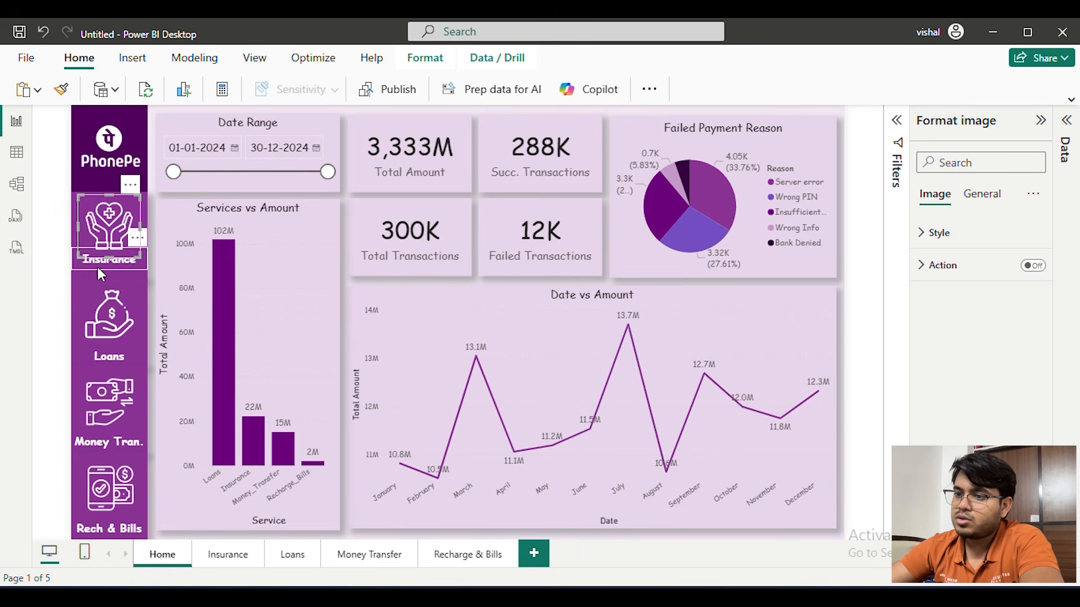
{"action": "left_click", "coordinate": [117, 266], "text": "shift"}
{"action": "left_click", "coordinate": [74, 226], "text": "shift"}
{"action": "right_click", "coordinate": [111, 234]}
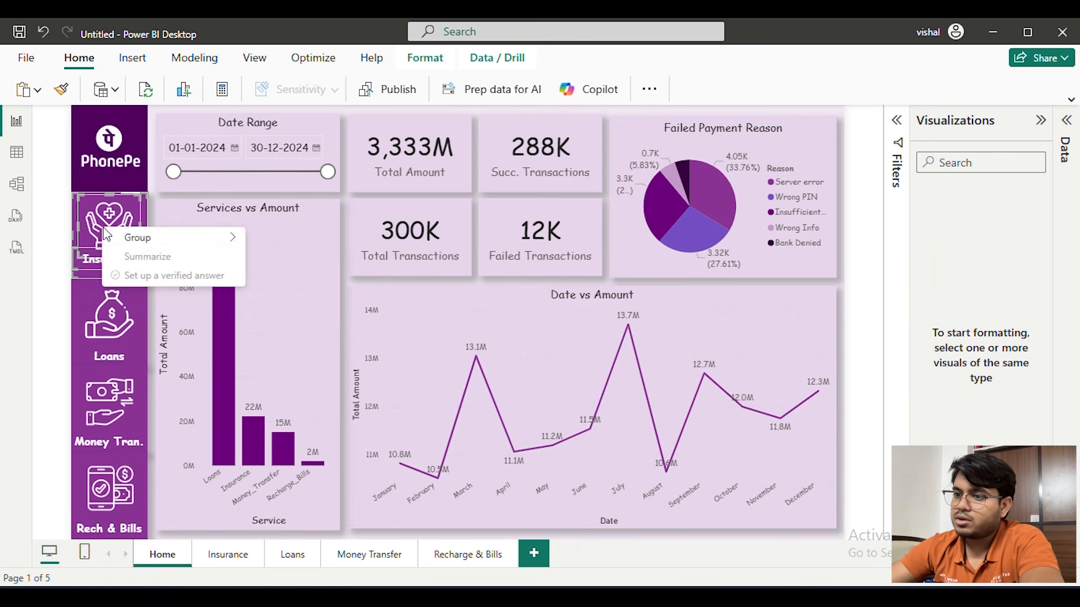
{"action": "mouse_move", "coordinate": [214, 238]}
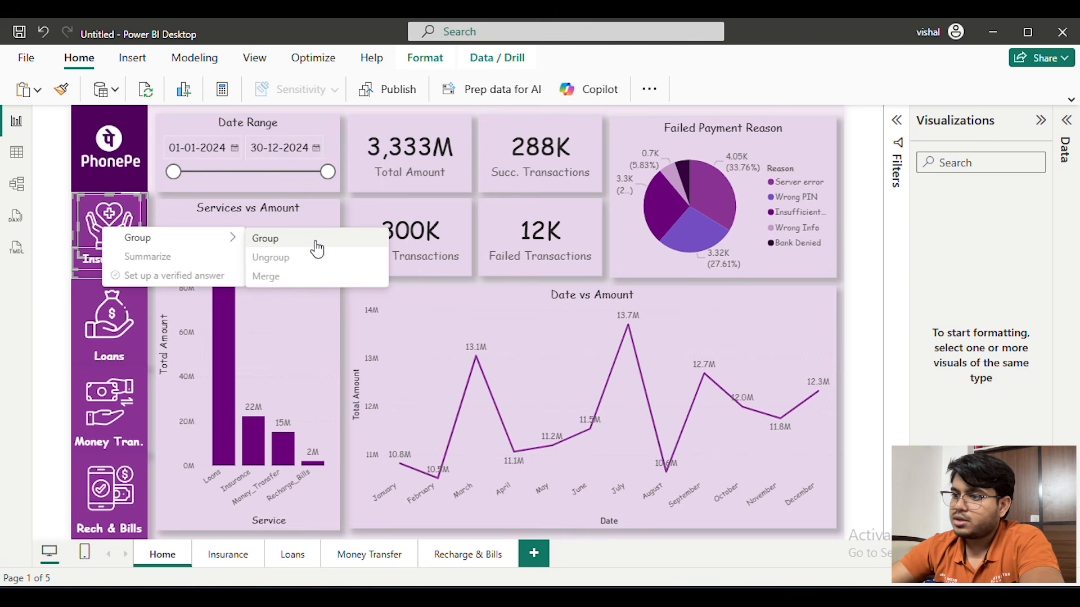
{"action": "left_click", "coordinate": [315, 240]}
Group the Loans icon, its label and the purple tile behind them in the sidebar
{"action": "left_click", "coordinate": [59, 296]}
{"action": "left_click", "coordinate": [75, 300]}
{"action": "left_click", "coordinate": [60, 293]}
{"action": "left_click", "coordinate": [116, 320]}
{"action": "left_click", "coordinate": [127, 361], "text": "ctrl"}
{"action": "left_click", "coordinate": [74, 301], "text": "ctrl"}
{"action": "right_click", "coordinate": [111, 303]}
{"action": "mouse_move", "coordinate": [208, 307]}
{"action": "left_click", "coordinate": [315, 309]}
Group the Money Tran. icon, its label and the purple tile behind them in the sidebar
{"action": "left_click", "coordinate": [64, 388]}
{"action": "left_click", "coordinate": [115, 402]}
{"action": "left_click", "coordinate": [134, 449], "text": "ctrl"}
{"action": "left_click", "coordinate": [74, 389], "text": "ctrl"}
{"action": "right_click", "coordinate": [111, 389]}
{"action": "mouse_move", "coordinate": [208, 393]}
{"action": "left_click", "coordinate": [315, 396]}
Group the Rech & Bills icon, its label and the purple tile behind them in the sidebar
{"action": "left_click", "coordinate": [111, 488]}
{"action": "left_click", "coordinate": [121, 528], "text": "ctrl"}
{"action": "left_click", "coordinate": [74, 478], "text": "ctrl"}
{"action": "left_click", "coordinate": [99, 489]}
{"action": "left_click", "coordinate": [111, 529], "text": "ctrl"}
{"action": "left_click", "coordinate": [77, 477], "text": "ctrl"}
{"action": "right_click", "coordinate": [84, 477]}
{"action": "mouse_move", "coordinate": [192, 482]}
{"action": "left_click", "coordinate": [315, 484]}
{"action": "left_click", "coordinate": [53, 395]}
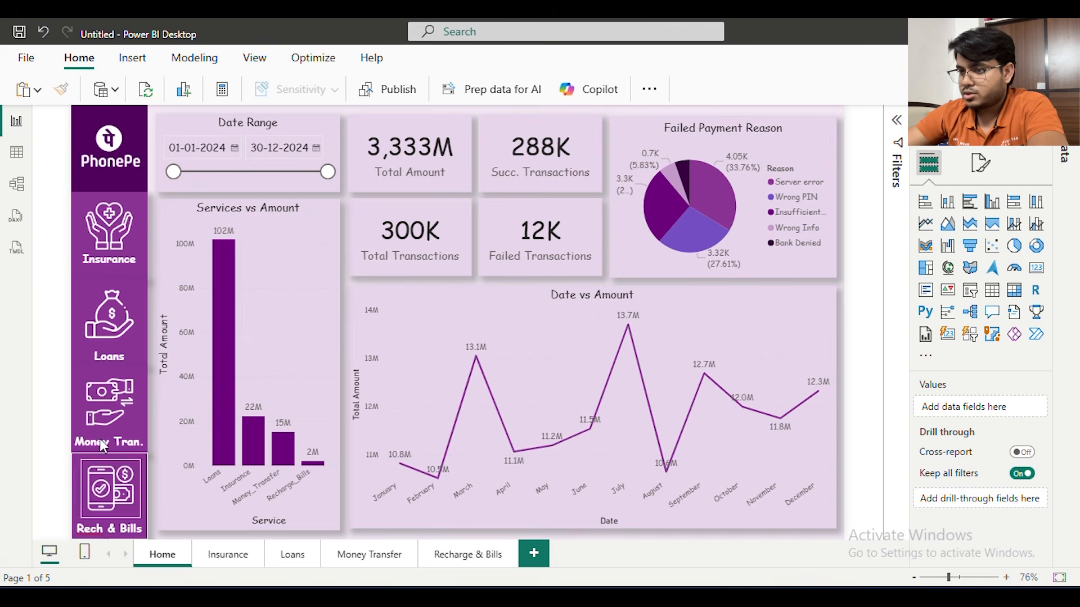
Insert a blank button and resize and position it to cover the Insurance tile in the sidebar
{"action": "left_click", "coordinate": [79, 167]}
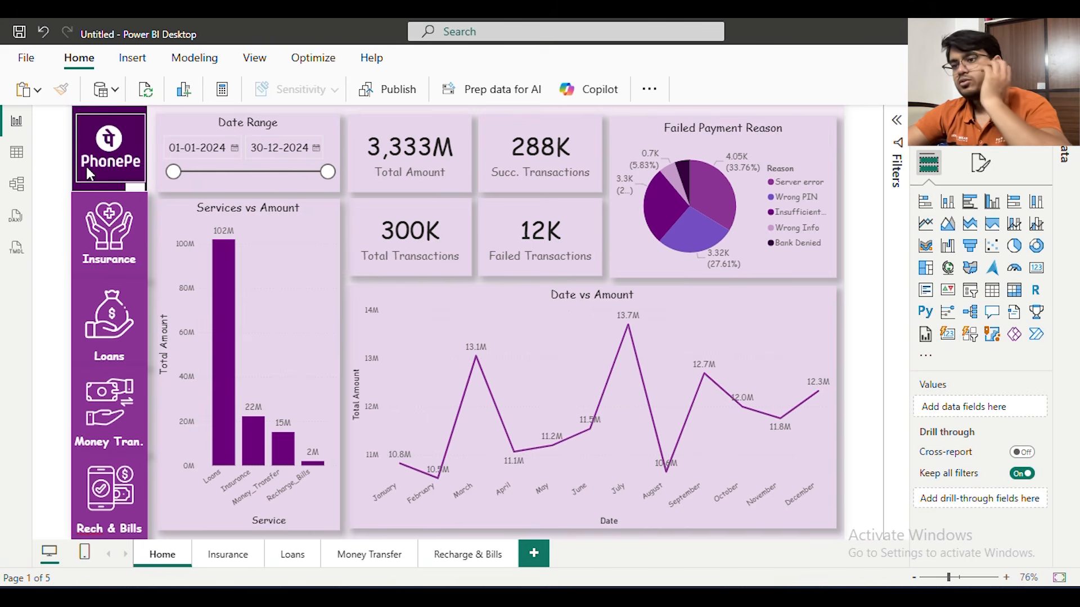
{"action": "left_click", "coordinate": [138, 207]}
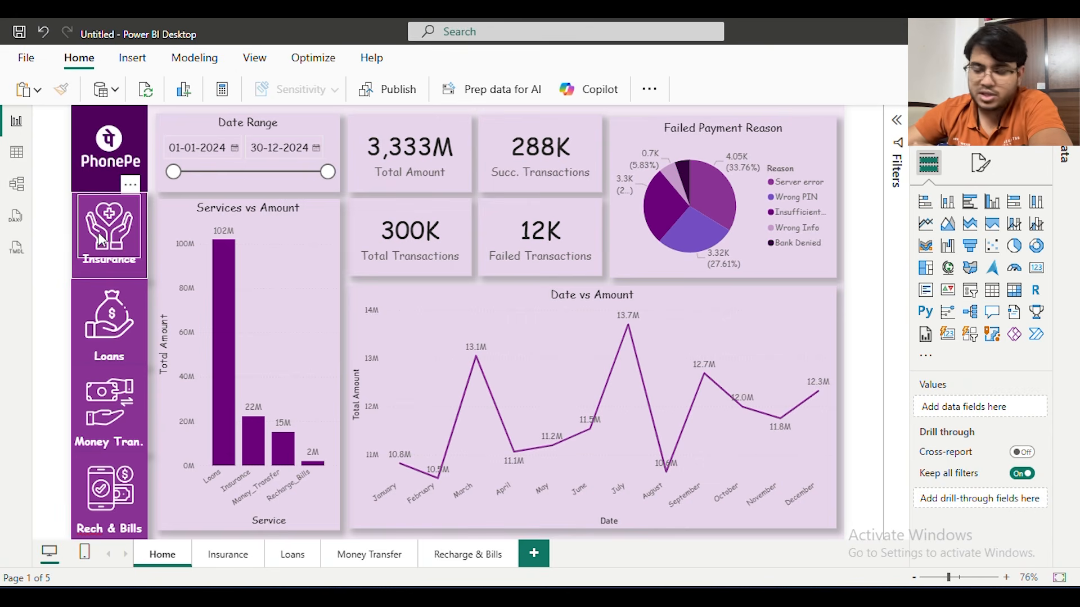
{"action": "left_click", "coordinate": [215, 106]}
{"action": "left_click", "coordinate": [151, 59]}
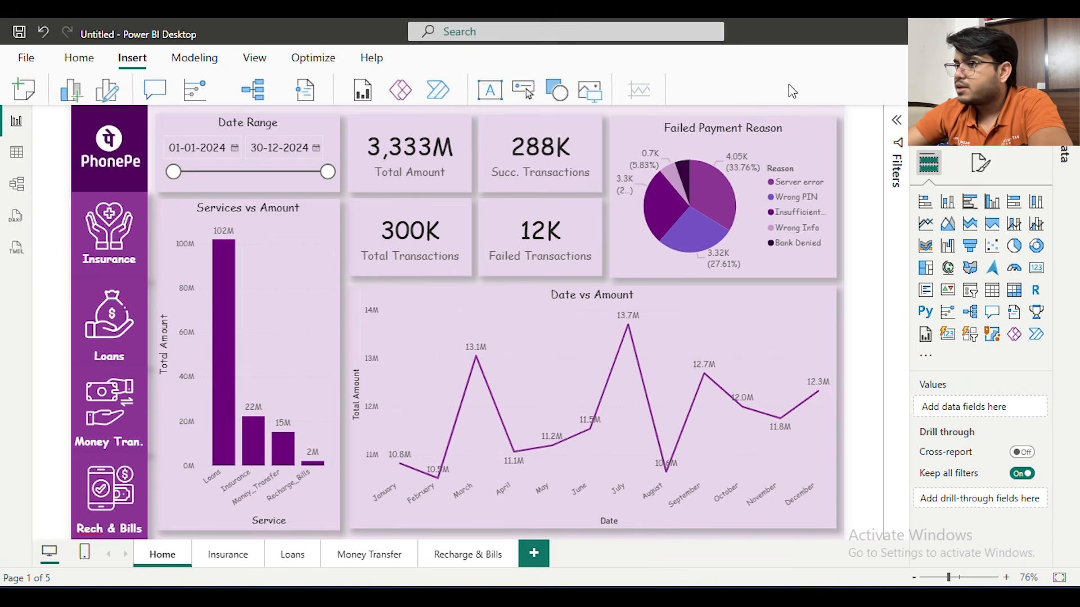
{"action": "left_click", "coordinate": [530, 92]}
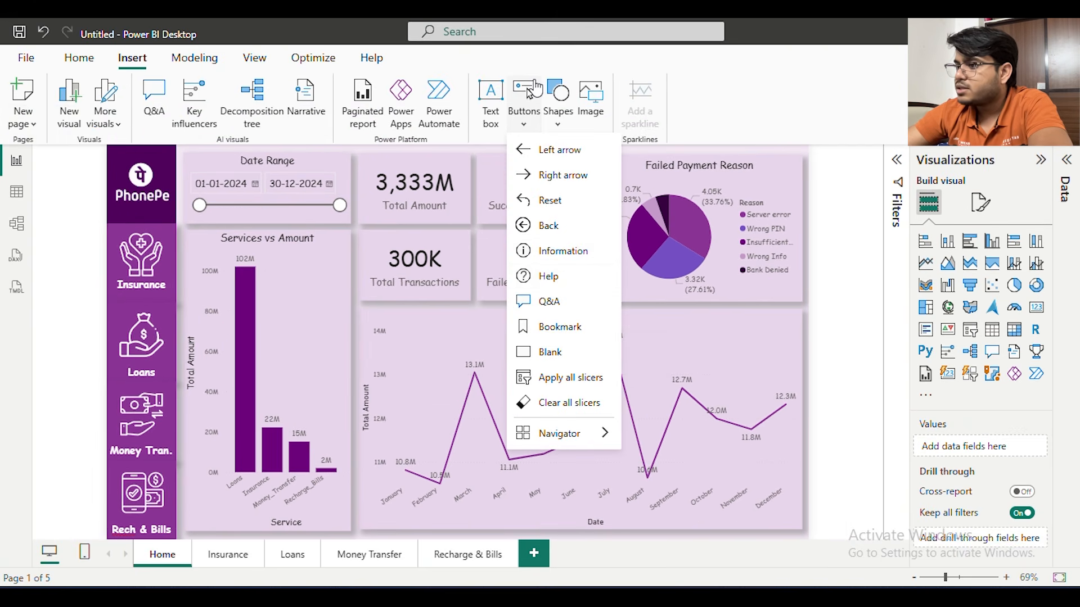
{"action": "left_click", "coordinate": [554, 356]}
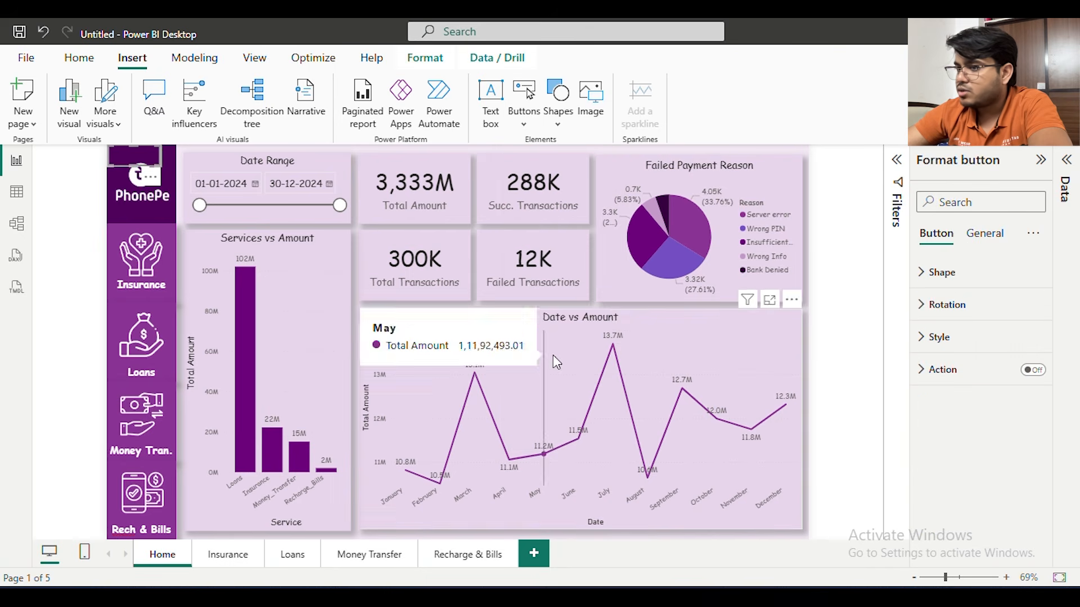
{"action": "left_click_drag", "start_coordinate": [160, 167], "coordinate": [176, 223]}
{"action": "left_click_drag", "start_coordinate": [170, 170], "coordinate": [166, 249]}
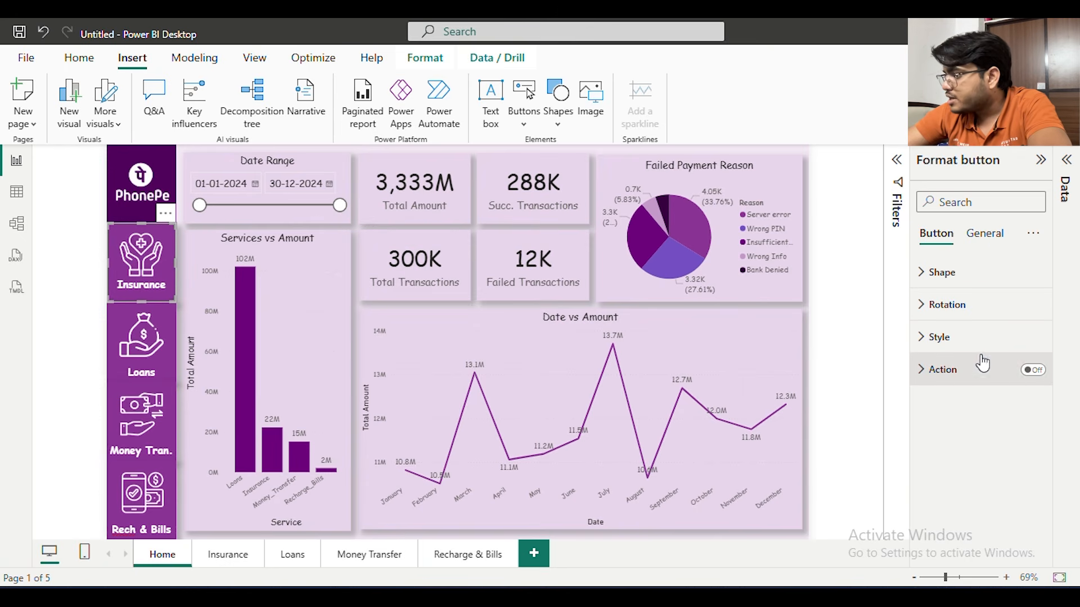
Enable the blank button's action with type Page navigation and destination Insurance
{"action": "left_click", "coordinate": [1033, 370]}
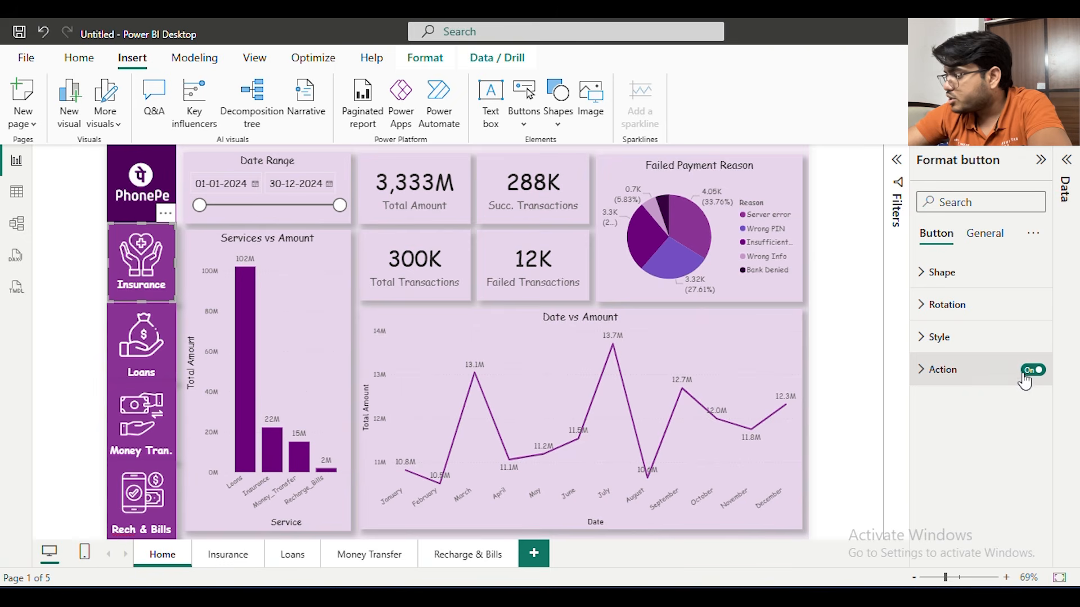
{"action": "left_click", "coordinate": [1005, 376]}
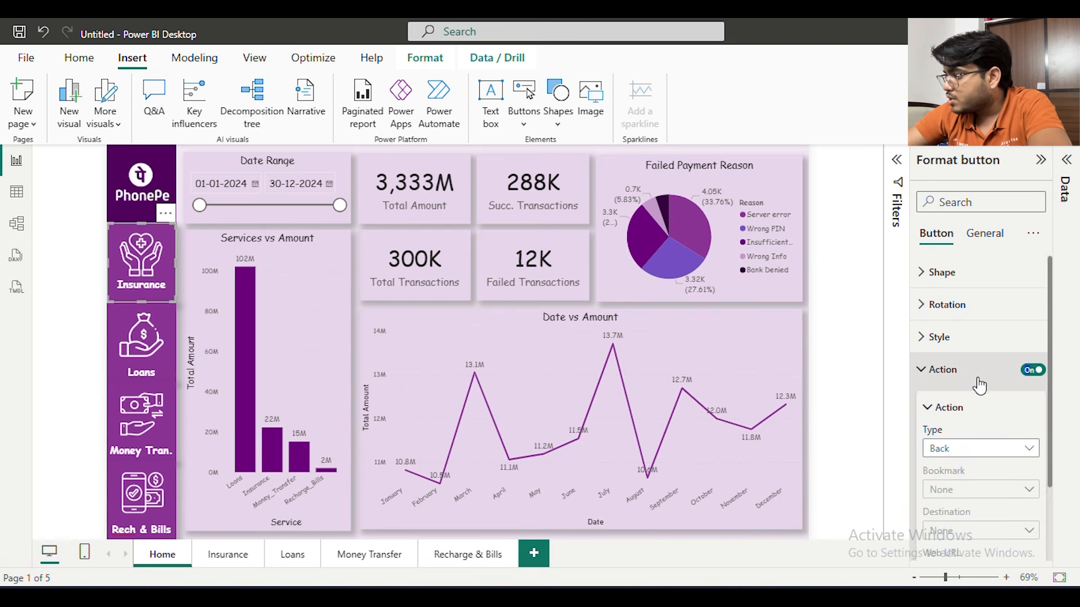
{"action": "scroll", "coordinate": [975, 380], "scroll_direction": "down", "scroll_amount": 2}
{"action": "left_click", "coordinate": [974, 372]}
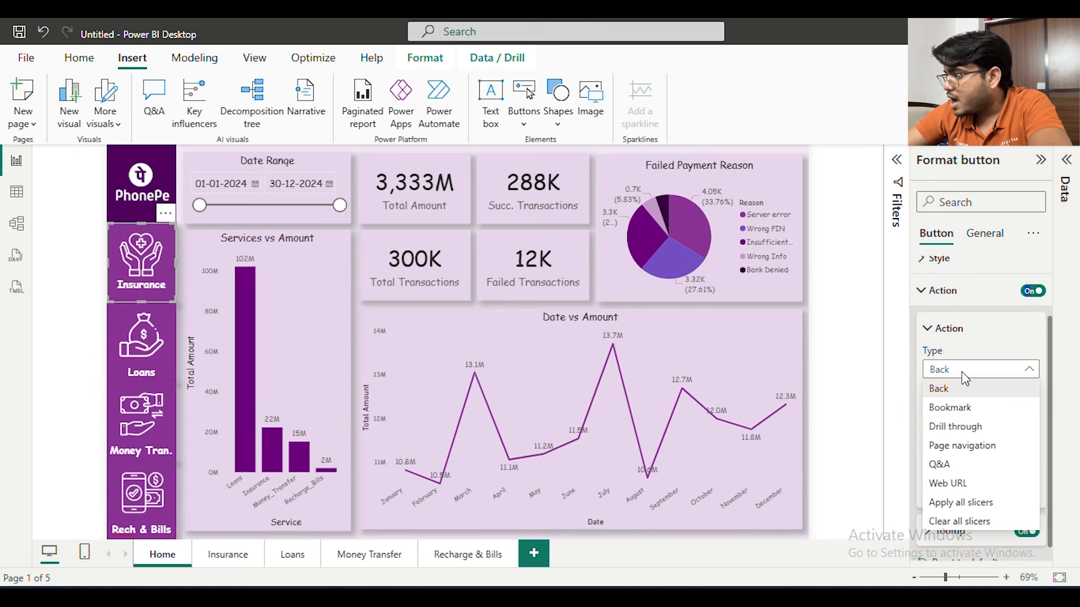
{"action": "left_click", "coordinate": [983, 446]}
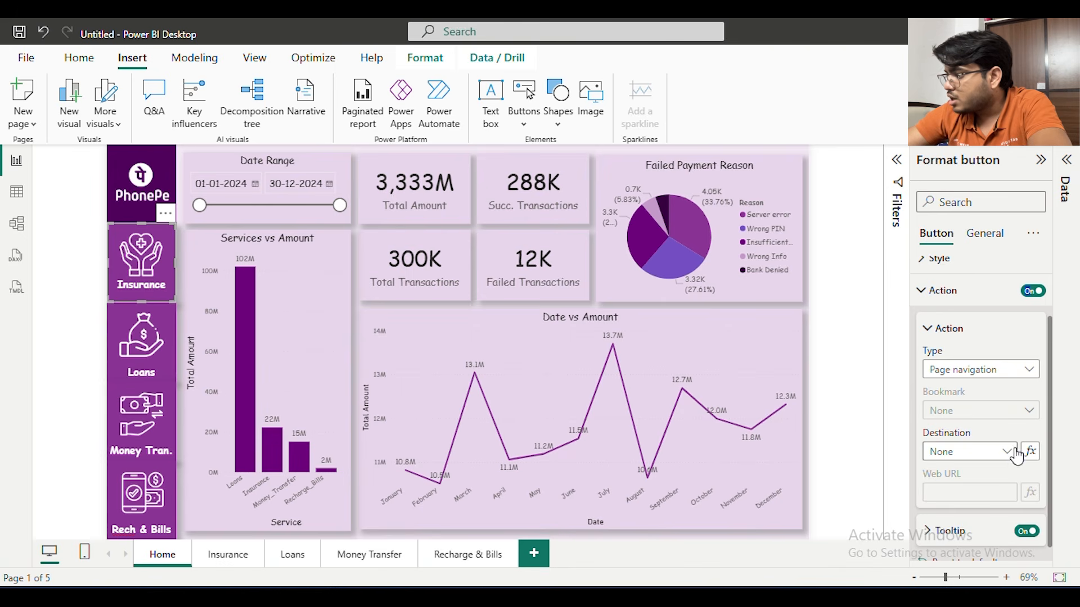
{"action": "left_click", "coordinate": [987, 454]}
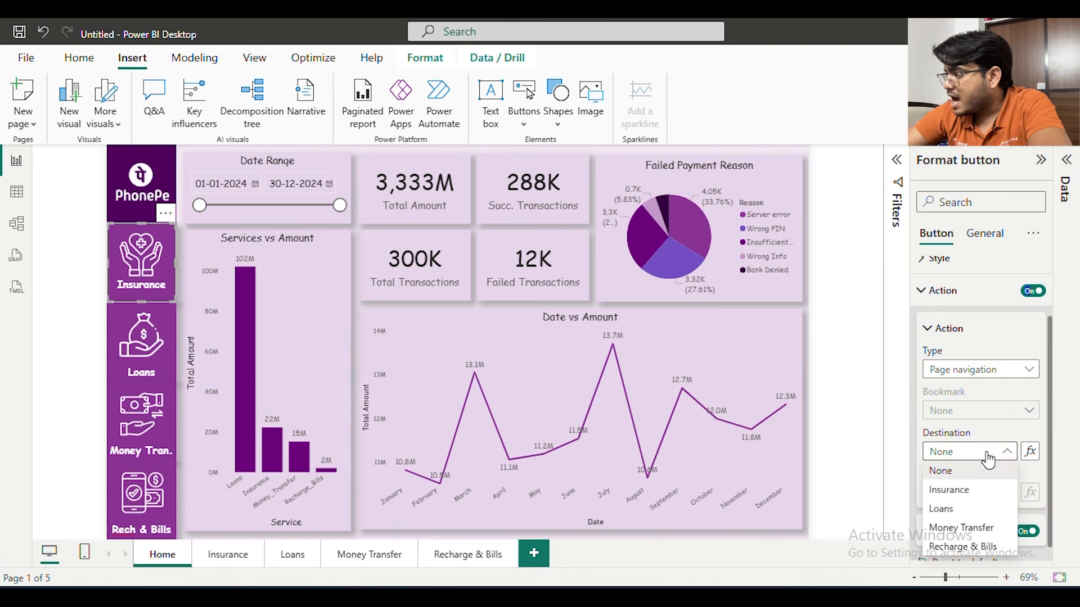
{"action": "left_click", "coordinate": [972, 490]}
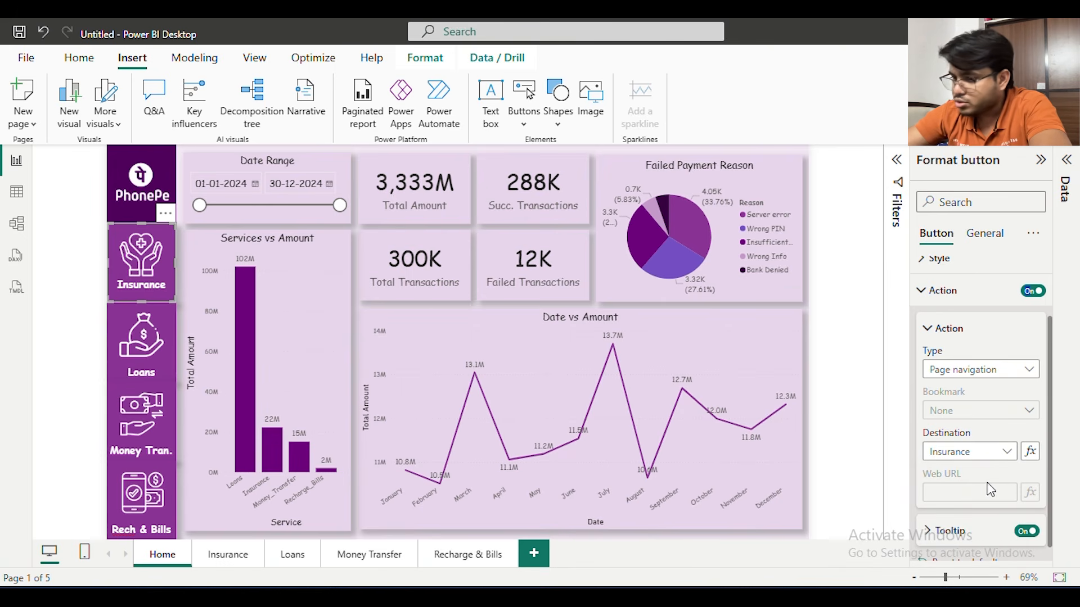
{"action": "left_click", "coordinate": [98, 242]}
{"action": "left_click", "coordinate": [114, 246]}
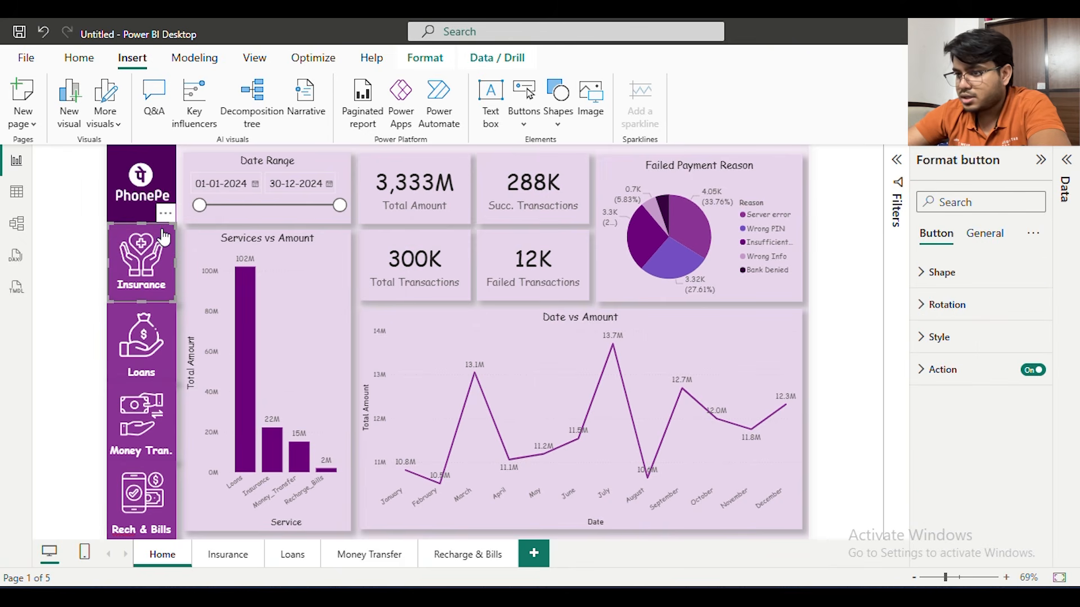
Paste the Insurance navigation button onto the Insurance, Loans, Money Transfer and Recharge & Bills pages
{"action": "left_click", "coordinate": [228, 557]}
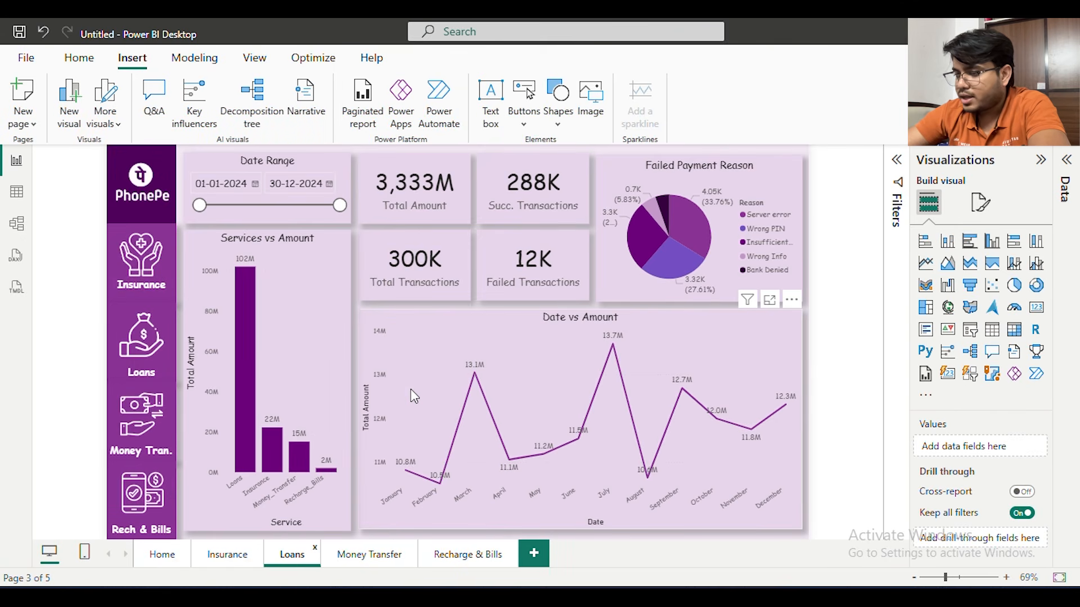
{"action": "key", "text": "ctrl+v"}
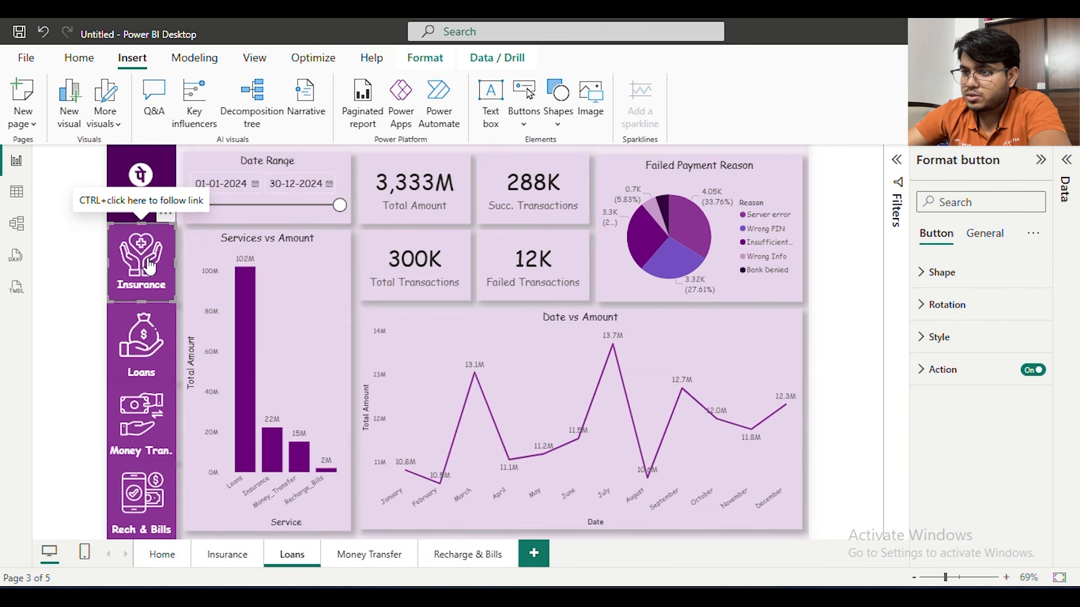
{"action": "left_click", "coordinate": [376, 557]}
{"action": "key", "text": "ctrl+v"}
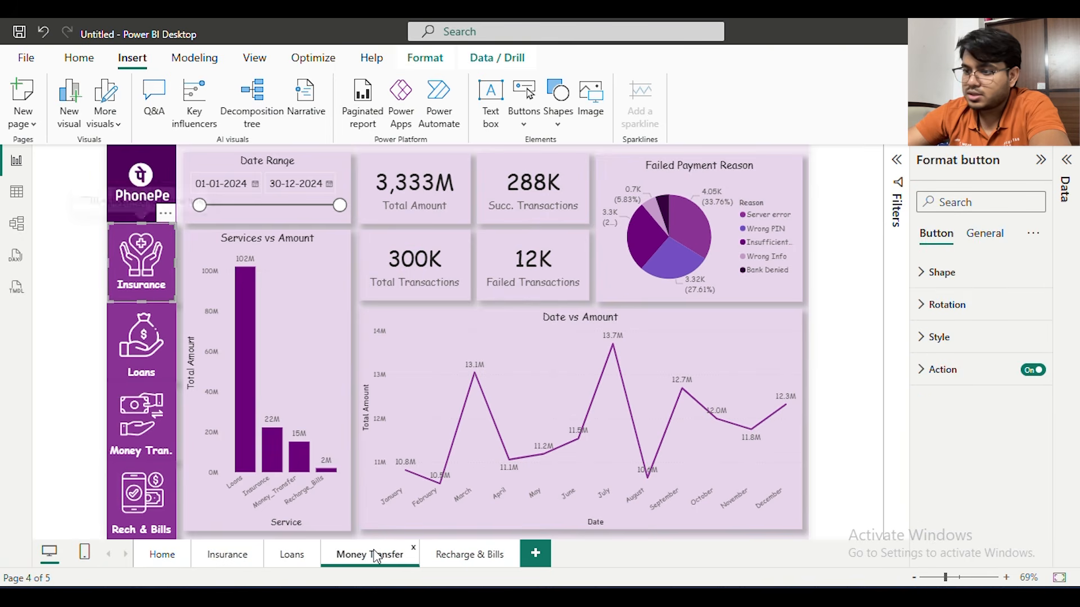
{"action": "left_click", "coordinate": [469, 555]}
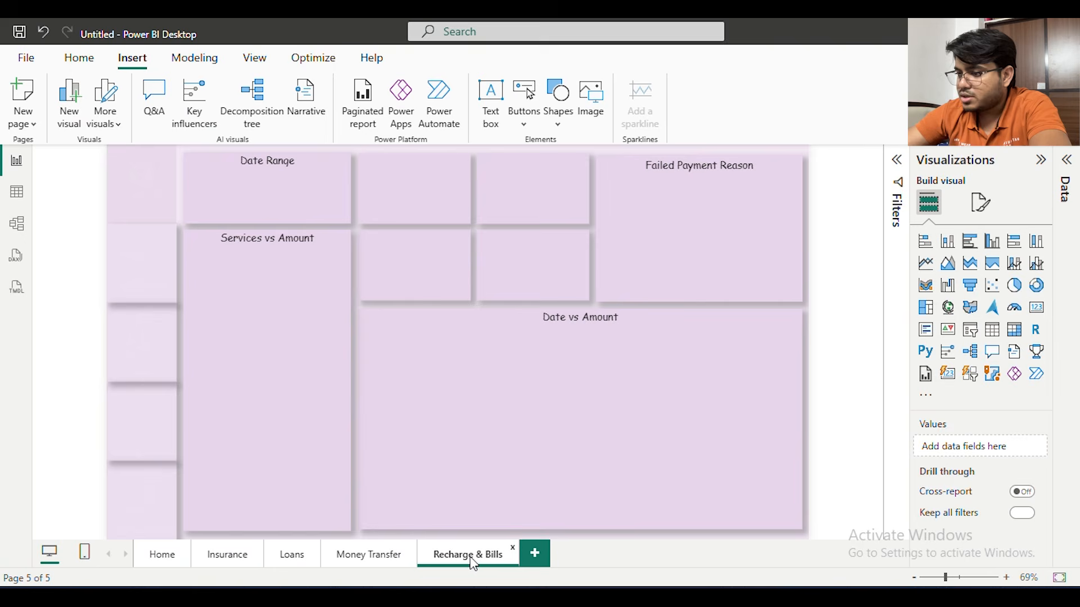
{"action": "key", "text": "ctrl+v"}
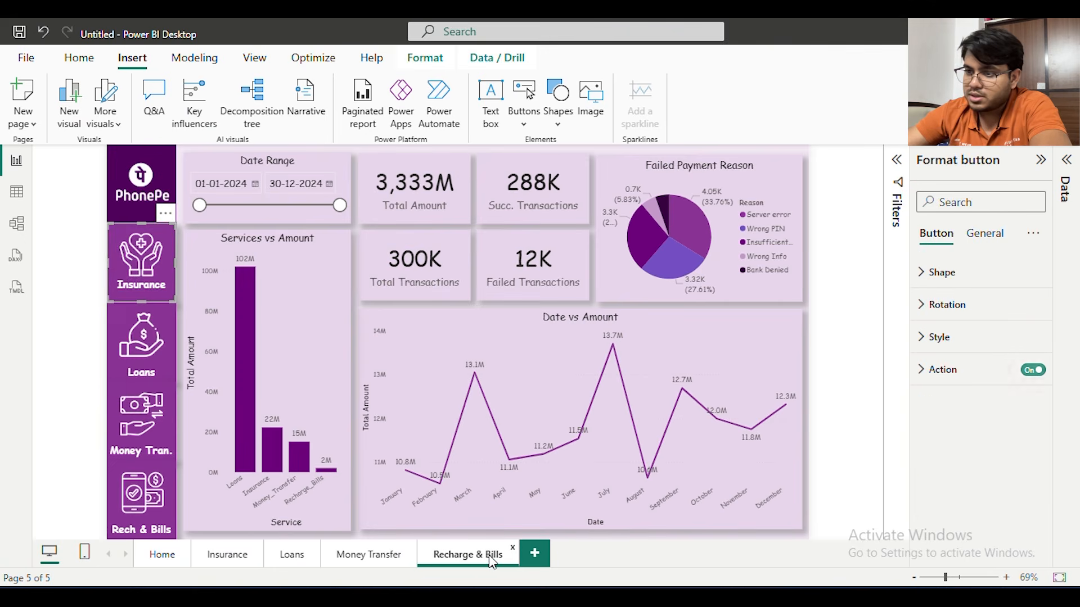
{"action": "left_click", "coordinate": [79, 300]}
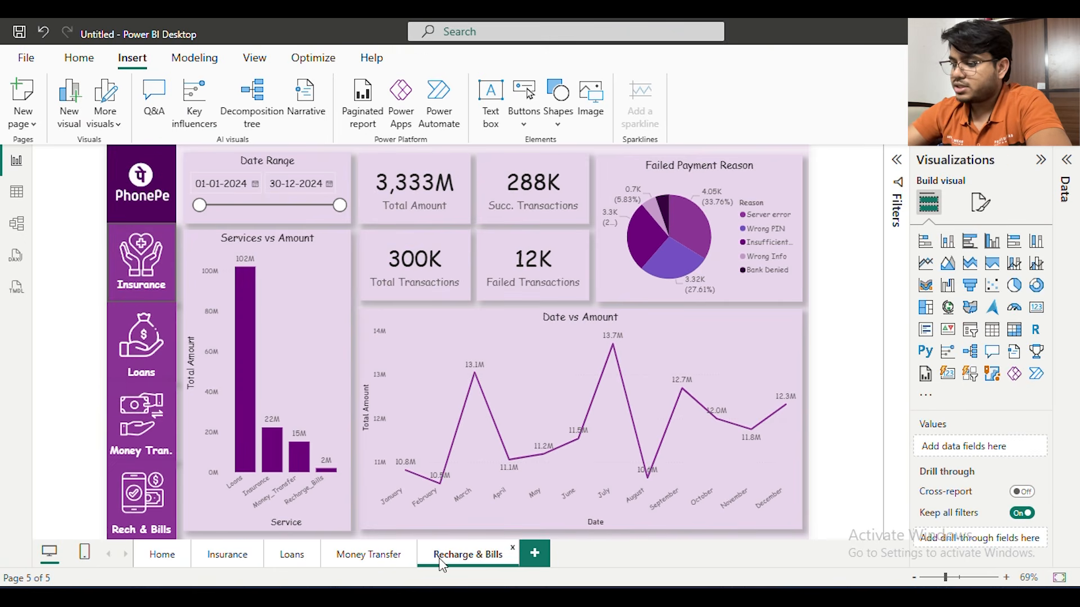
Test the pasted Insurance button by following its link from the Recharge & Bills and Money Transfer pages
{"action": "left_click", "coordinate": [144, 268], "text": "ctrl"}
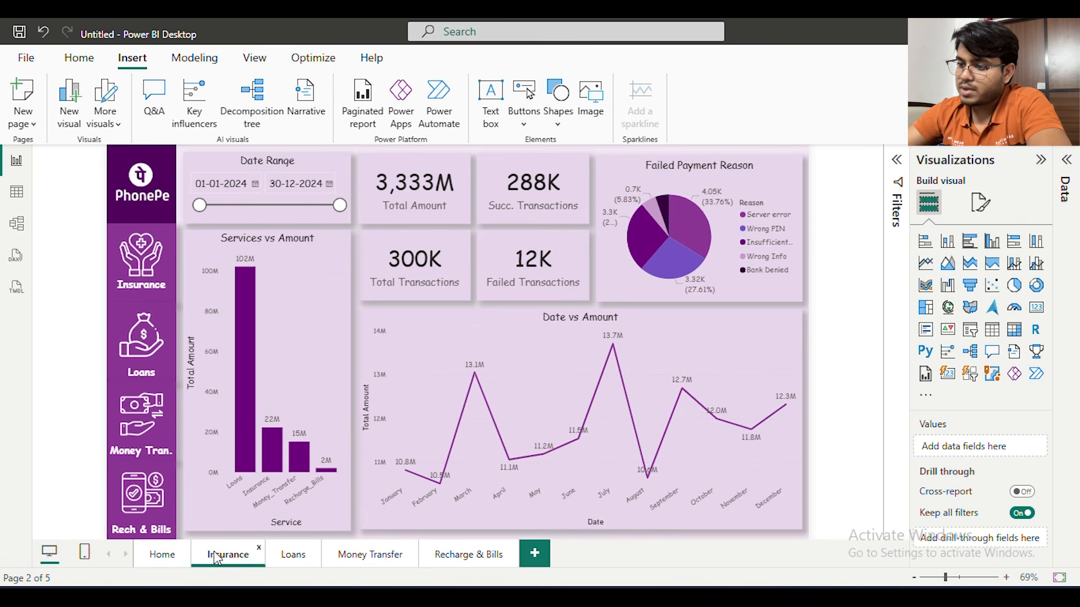
{"action": "left_click", "coordinate": [394, 566]}
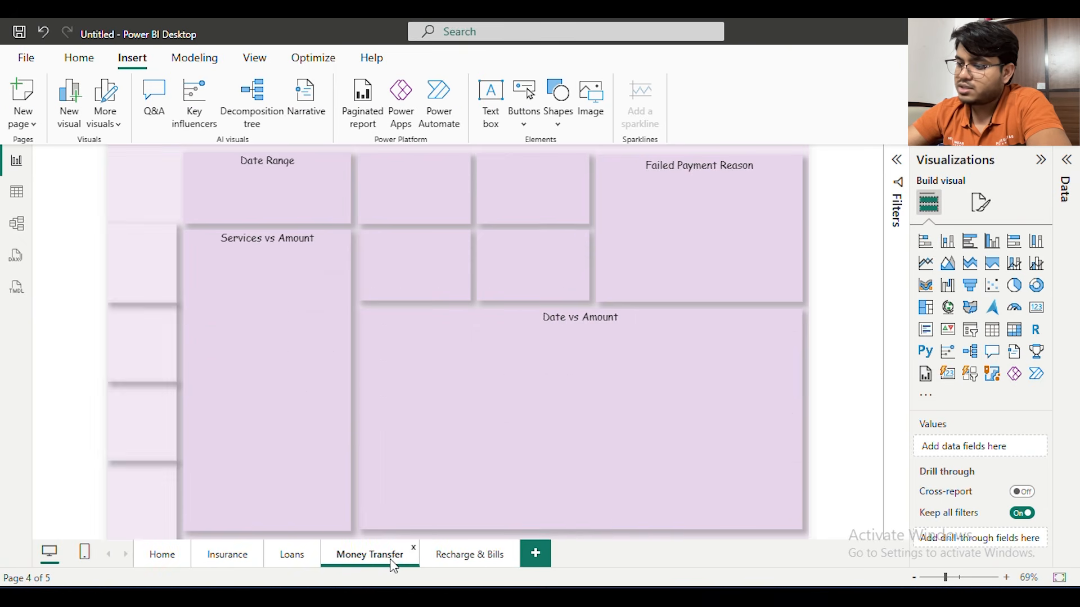
{"action": "left_click", "coordinate": [147, 261], "text": "ctrl"}
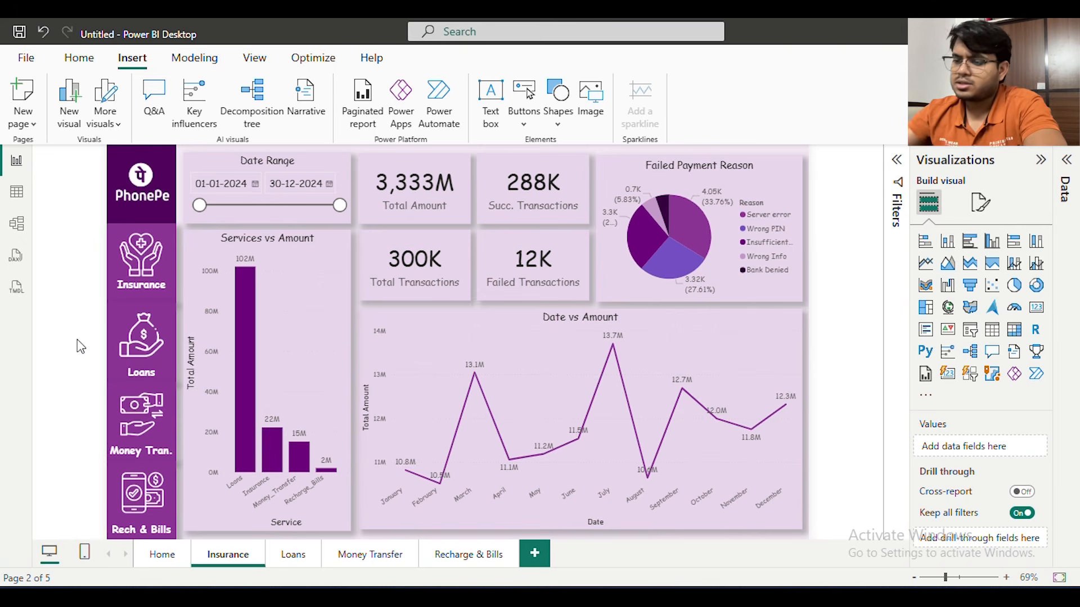
On the Home page, place a copy of the Insurance button over the Loans tile and set its destination to Loans
{"action": "left_click", "coordinate": [166, 554]}
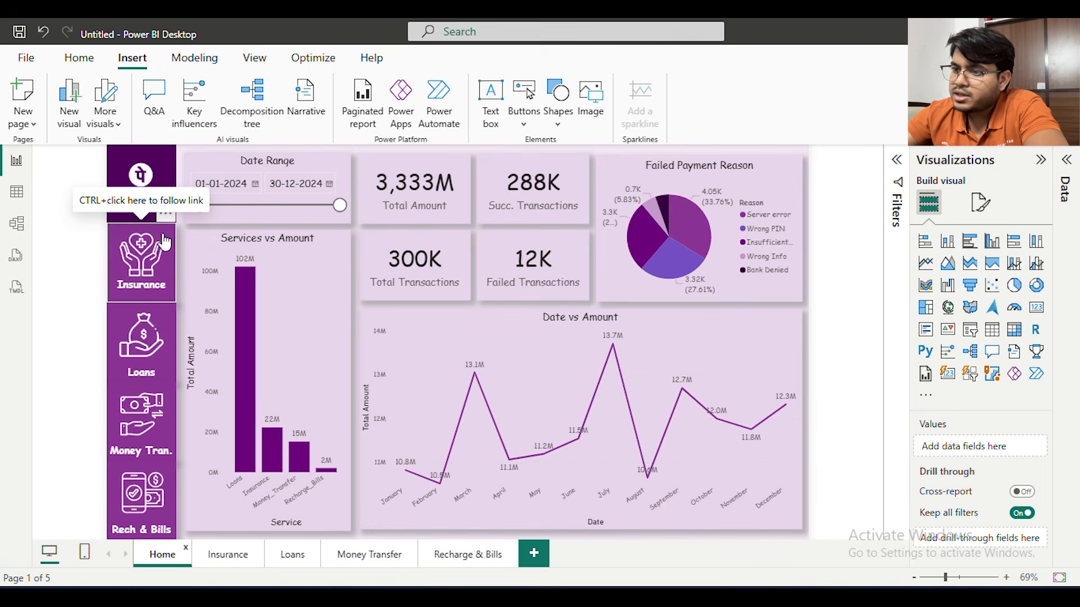
{"action": "left_click", "coordinate": [158, 243]}
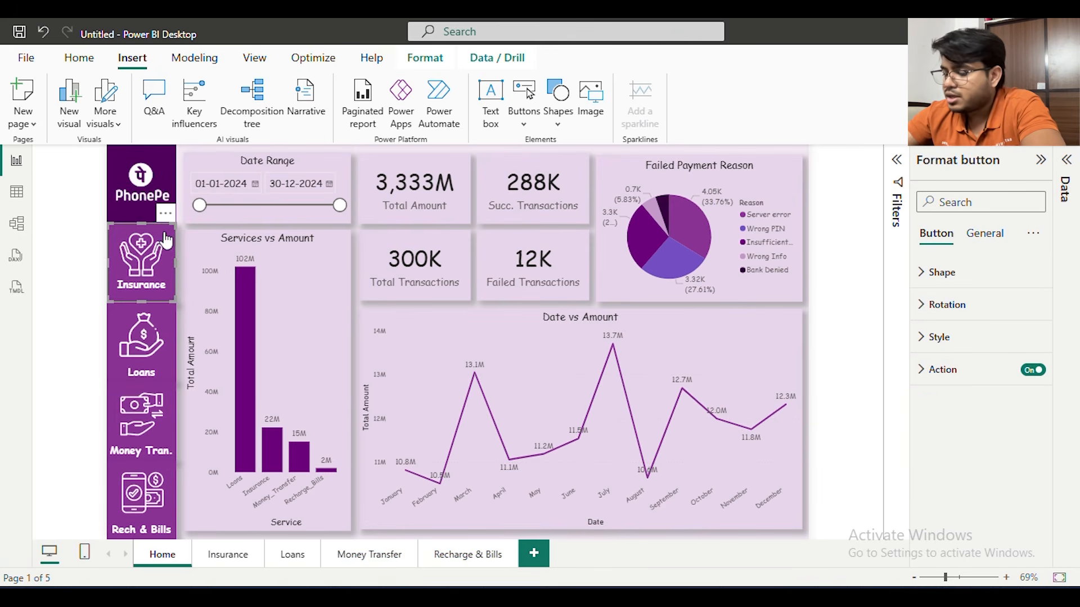
{"action": "left_click_drag", "start_coordinate": [148, 323], "coordinate": [147, 318]}
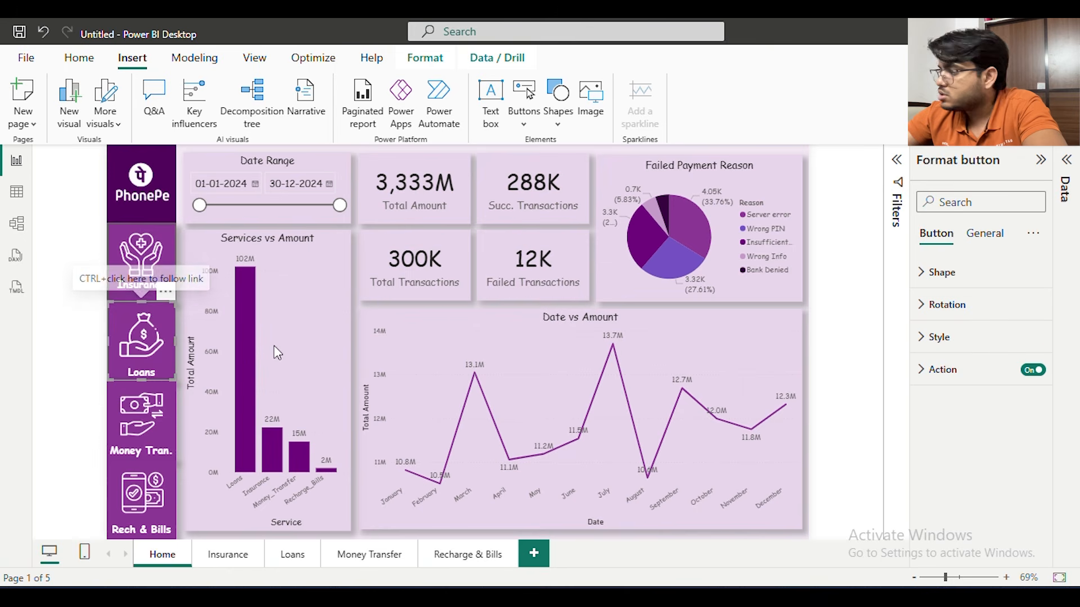
{"action": "left_click", "coordinate": [960, 370]}
{"action": "scroll", "coordinate": [1007, 440], "scroll_direction": "down", "scroll_amount": 3}
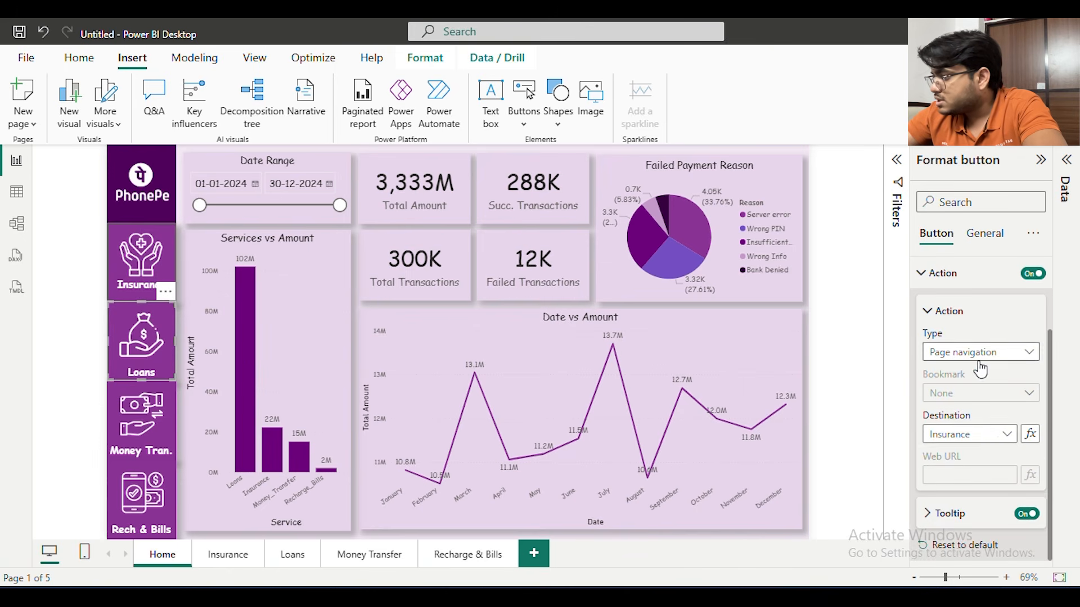
{"action": "left_click", "coordinate": [997, 434]}
{"action": "left_click", "coordinate": [970, 491]}
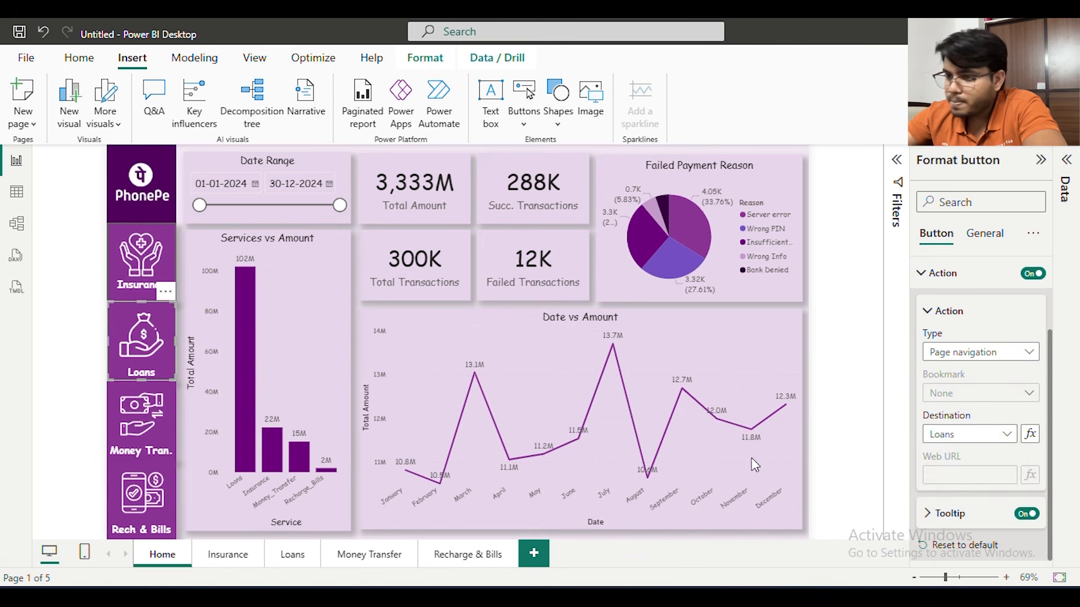
Copy the Loans navigation button from Home onto the Insurance, Loans, Money Transfer and Recharge & Bills pages
{"action": "left_click", "coordinate": [66, 336]}
{"action": "left_click", "coordinate": [117, 315]}
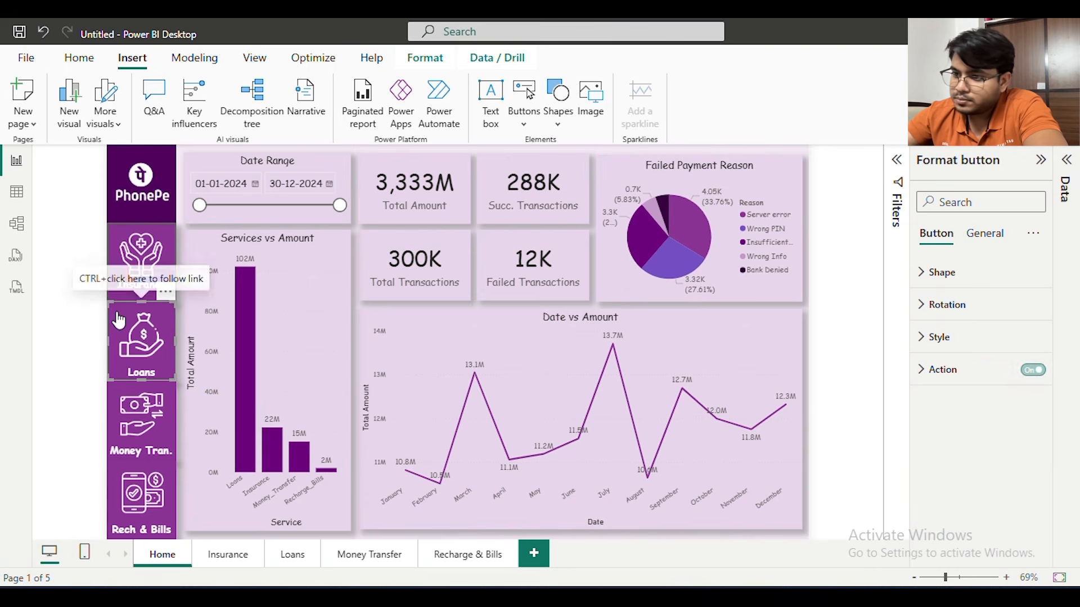
{"action": "left_click", "coordinate": [233, 560]}
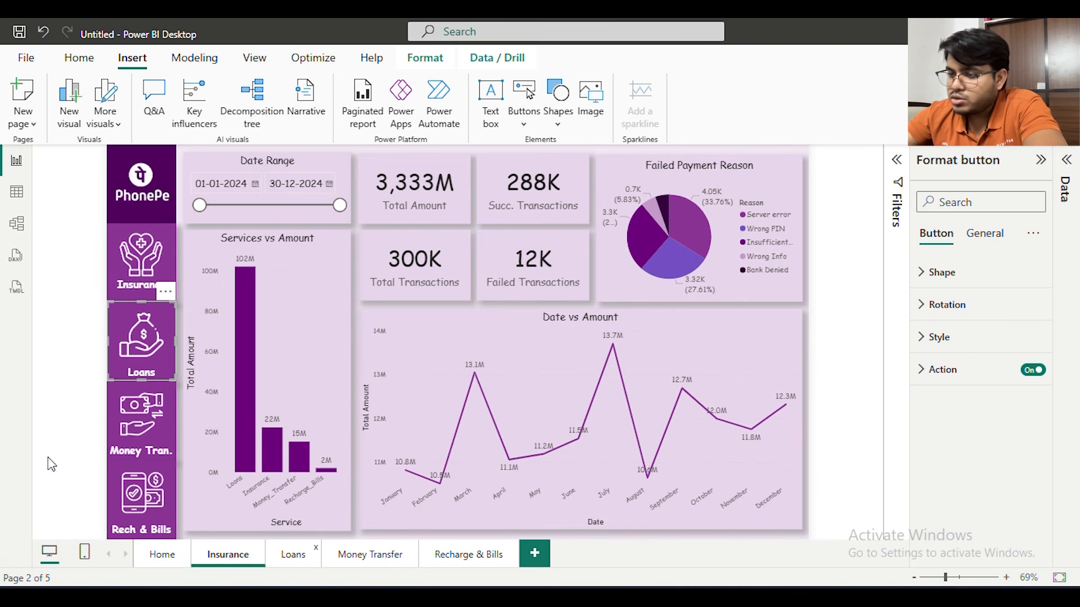
{"action": "left_click", "coordinate": [160, 341], "text": "ctrl"}
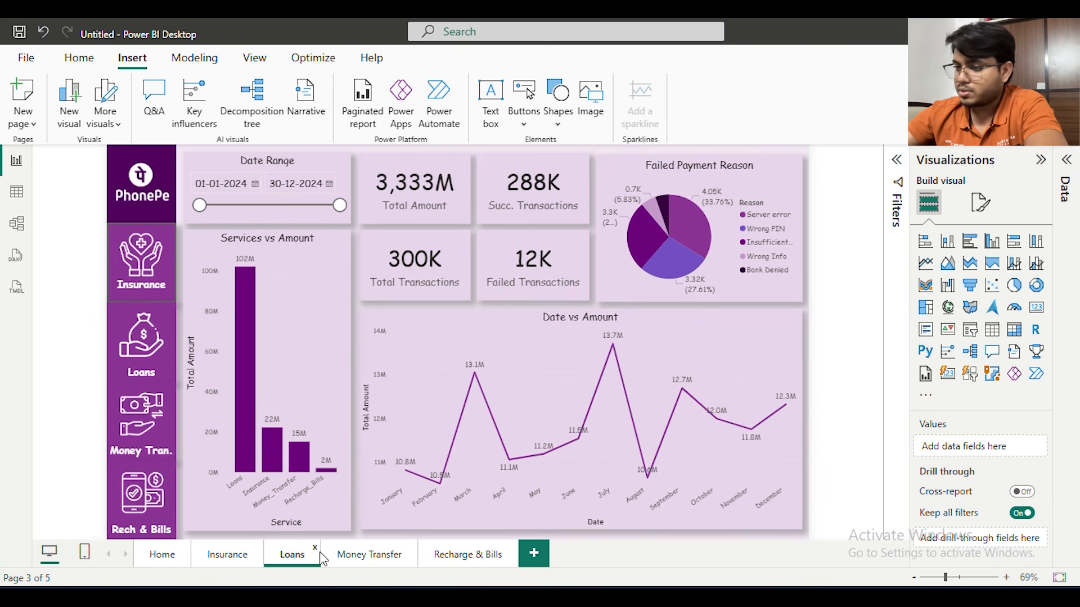
{"action": "left_click", "coordinate": [360, 555]}
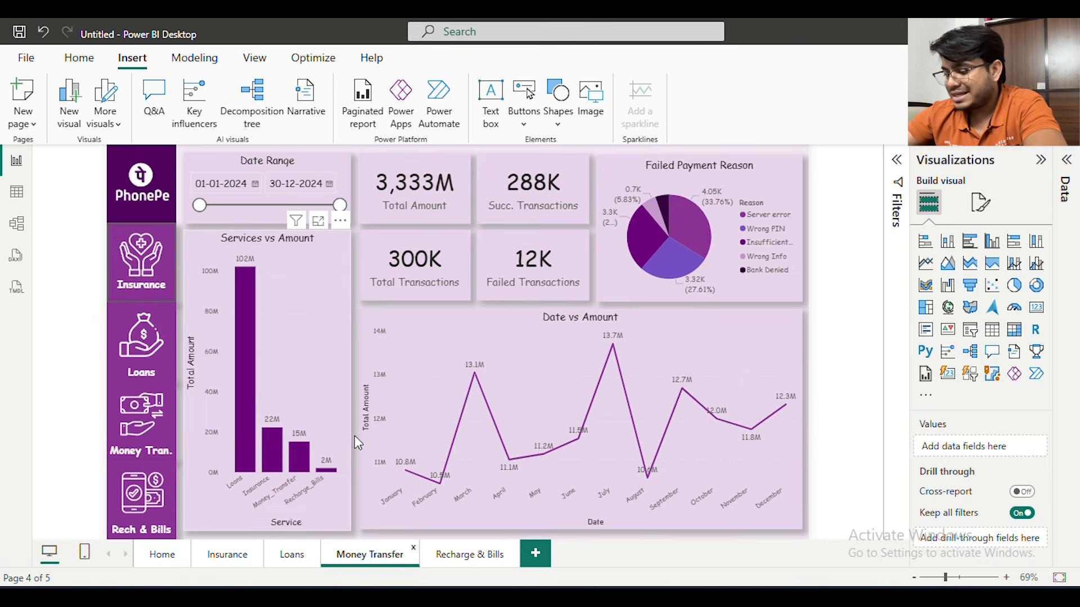
{"action": "left_click", "coordinate": [463, 557]}
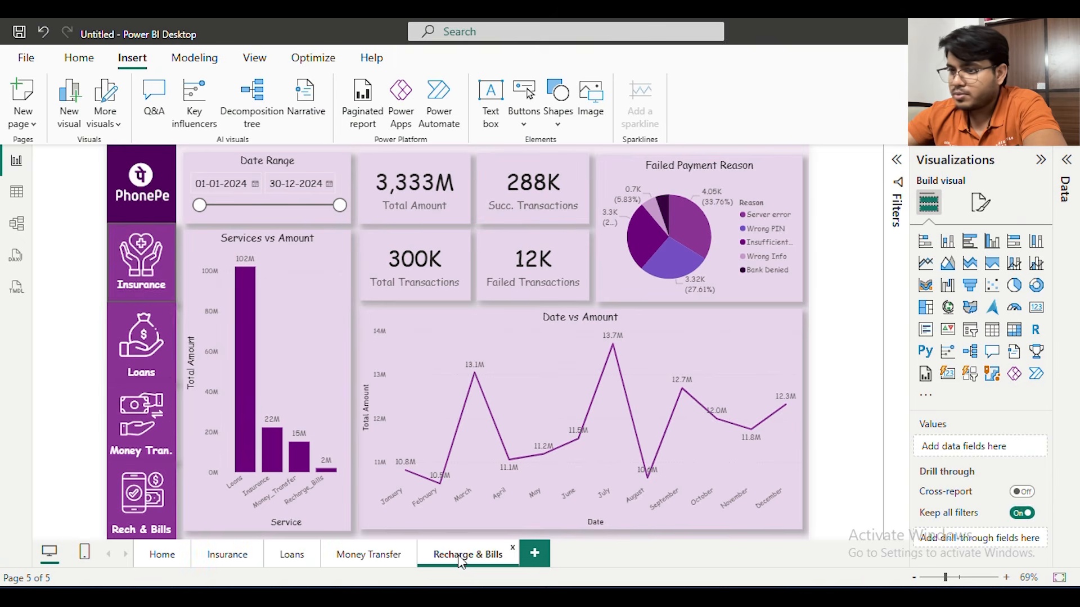
On the Home page, place a copy of the Loans button over the Money Tran. tile and set its destination to Money Transfer
{"action": "left_click", "coordinate": [159, 554]}
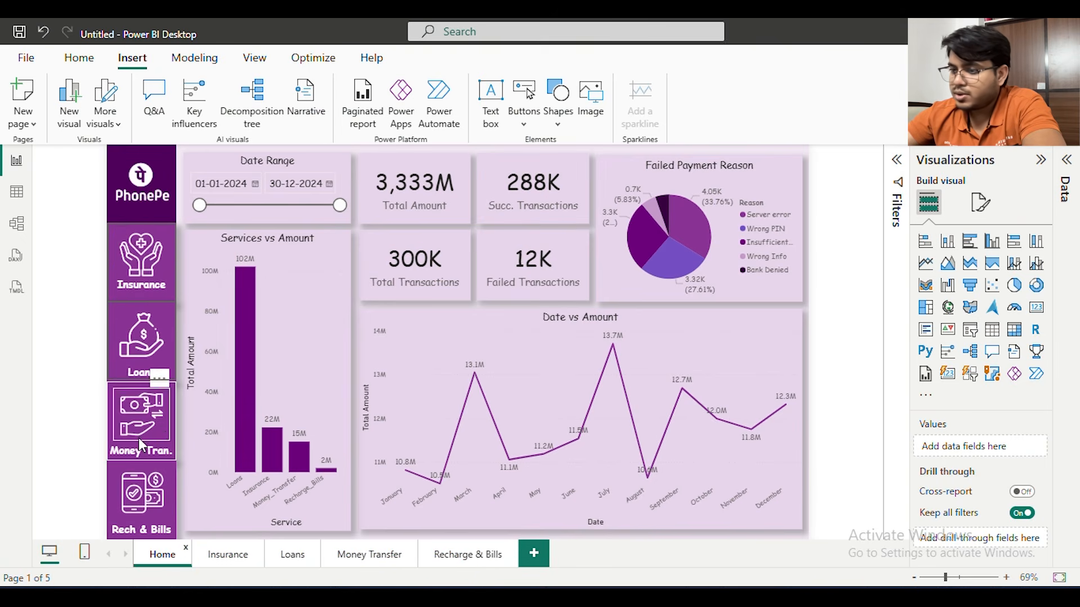
{"action": "left_click", "coordinate": [163, 374]}
{"action": "left_click_drag", "start_coordinate": [140, 349], "coordinate": [134, 418]}
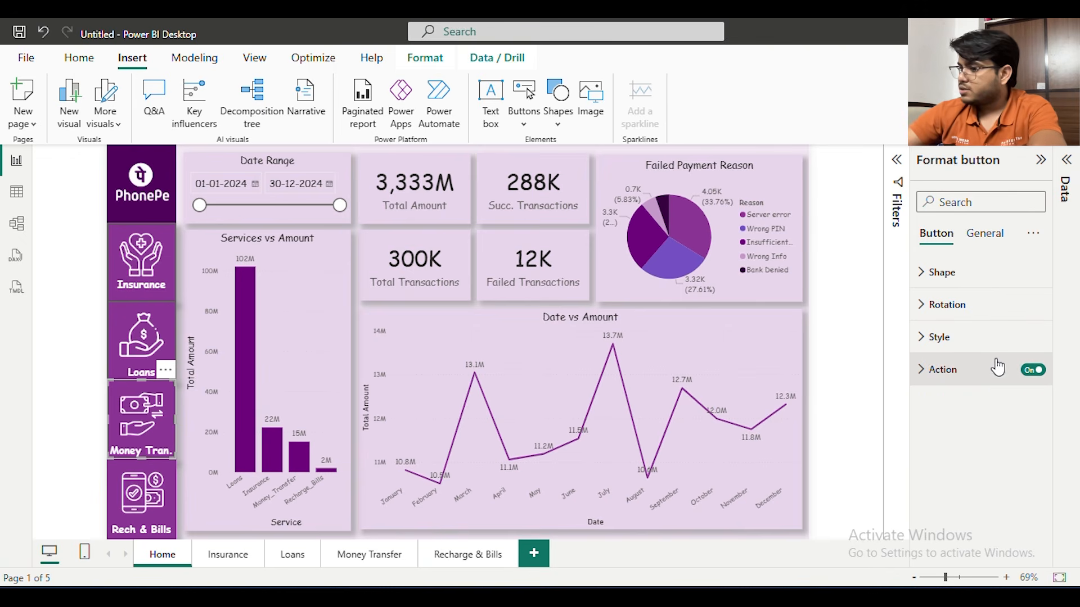
{"action": "left_click", "coordinate": [984, 376]}
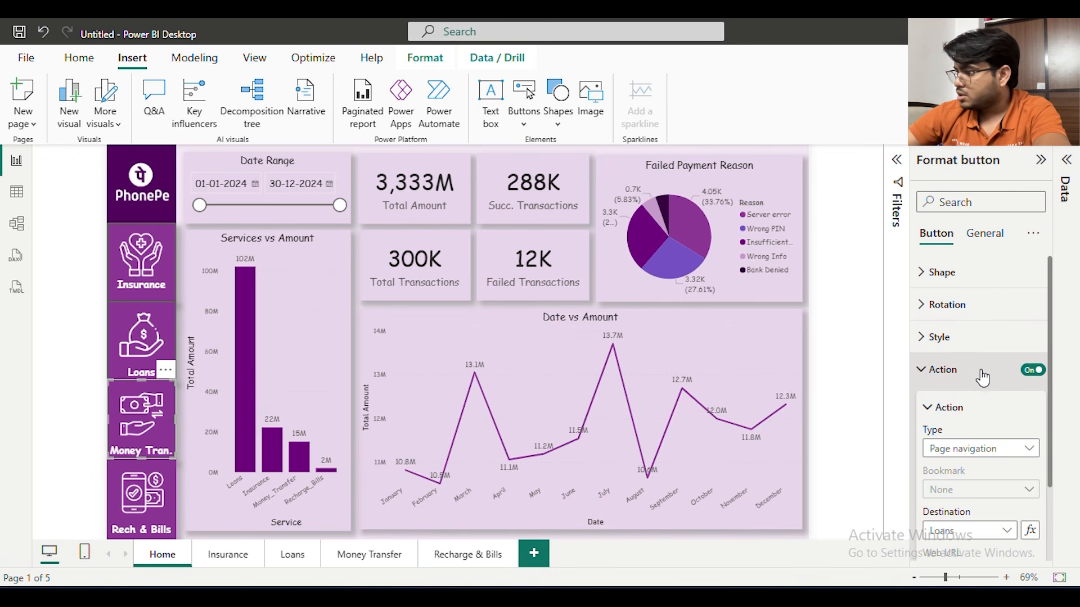
{"action": "scroll", "coordinate": [984, 378], "scroll_direction": "down", "scroll_amount": 3}
{"action": "left_click", "coordinate": [988, 434]}
{"action": "left_click", "coordinate": [974, 492]}
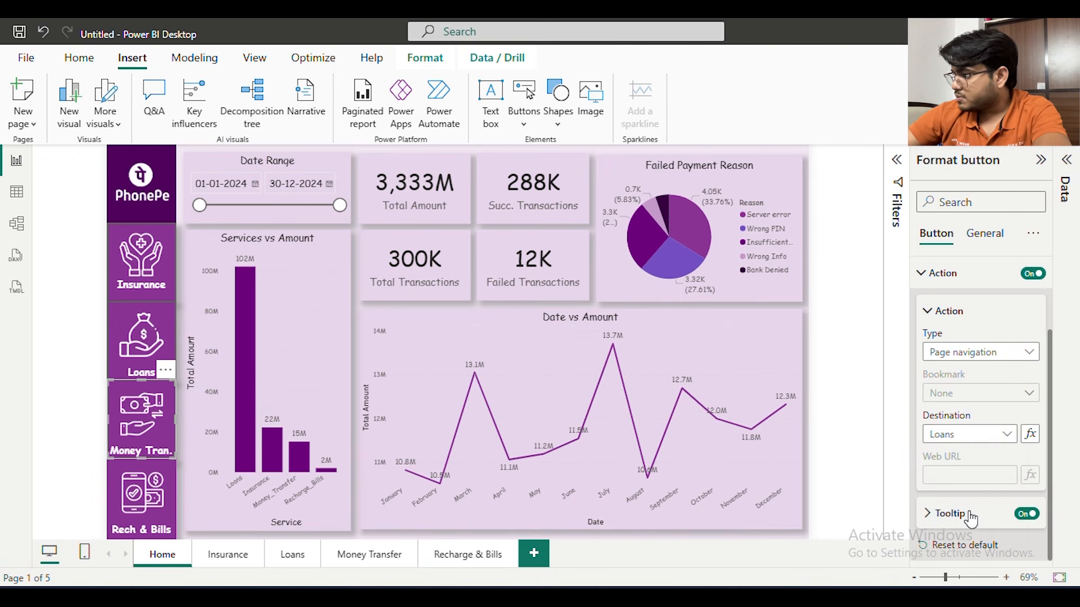
Copy the Money Transfer navigation button from Home onto the Insurance, Loans, Money Transfer and Recharge & Bills pages
{"action": "left_click", "coordinate": [96, 330]}
{"action": "left_click", "coordinate": [114, 389]}
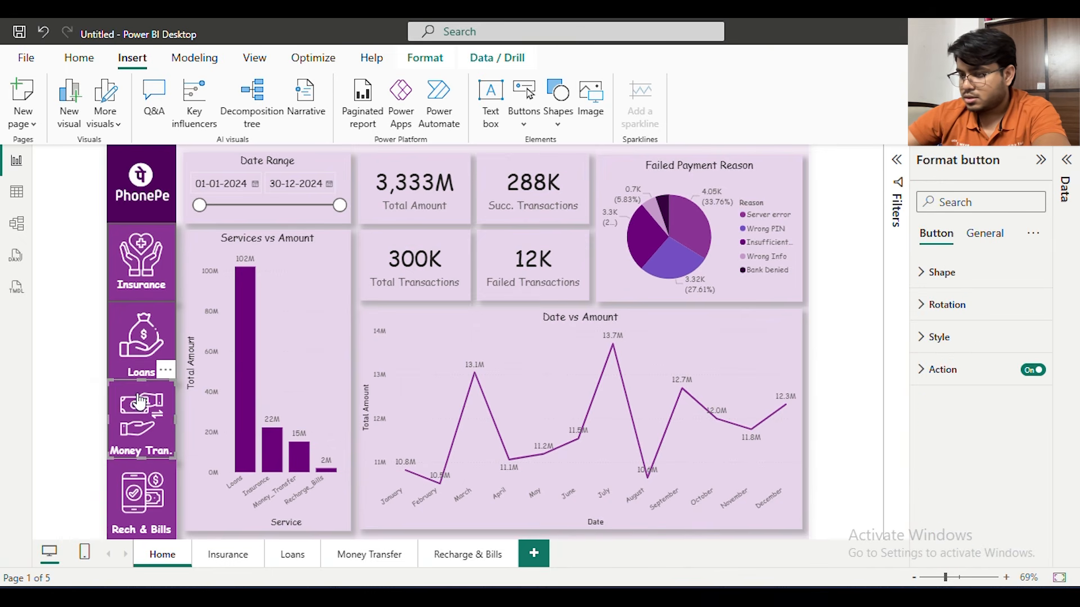
{"action": "left_click", "coordinate": [230, 564]}
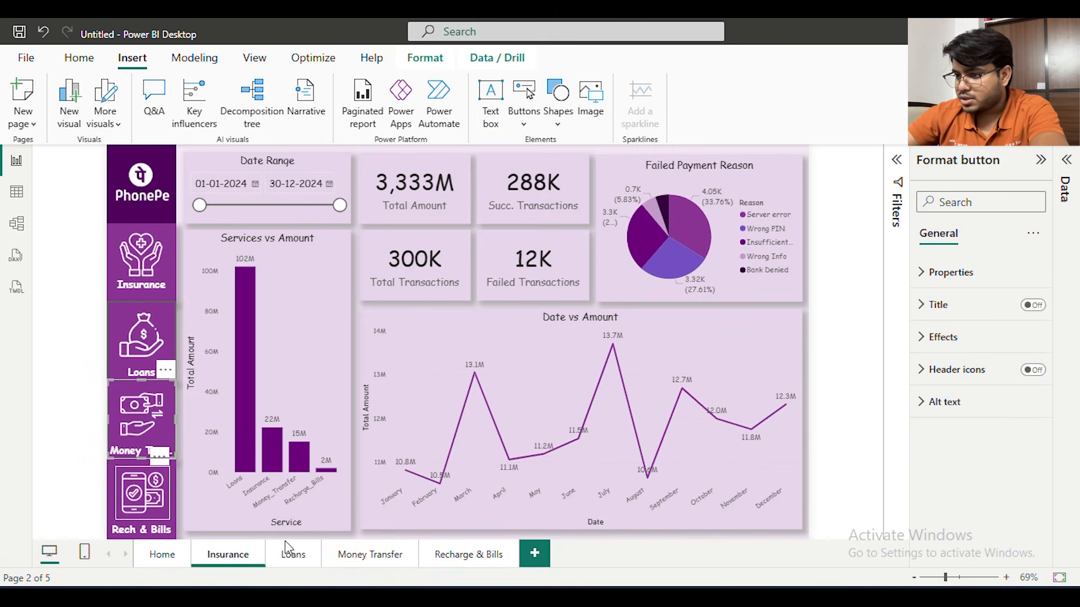
{"action": "left_click", "coordinate": [304, 560]}
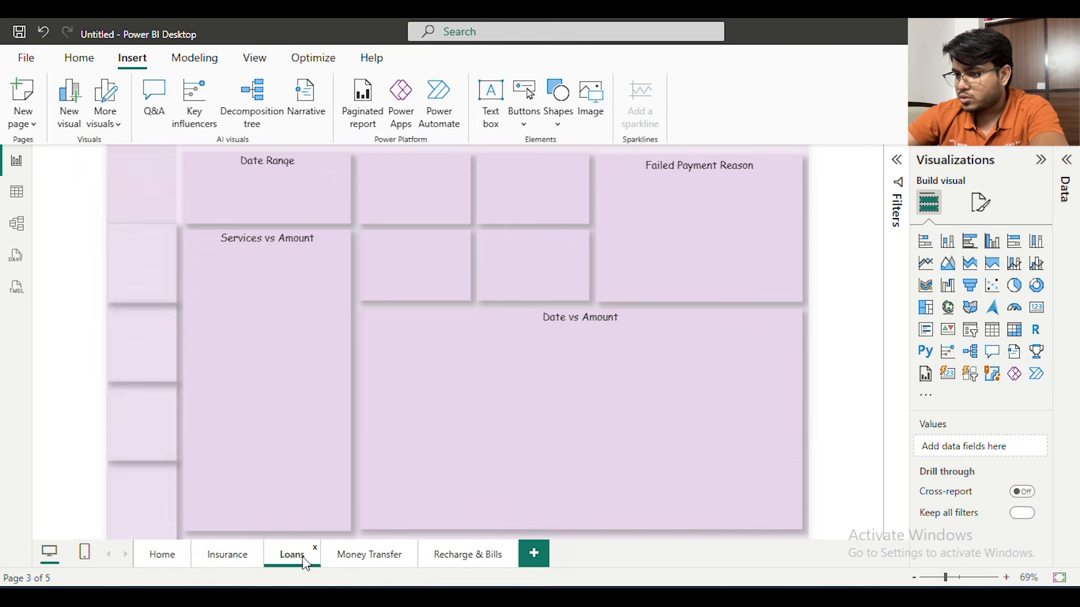
{"action": "left_click", "coordinate": [363, 563]}
{"action": "left_click", "coordinate": [487, 565]}
{"action": "left_click", "coordinate": [135, 438]}
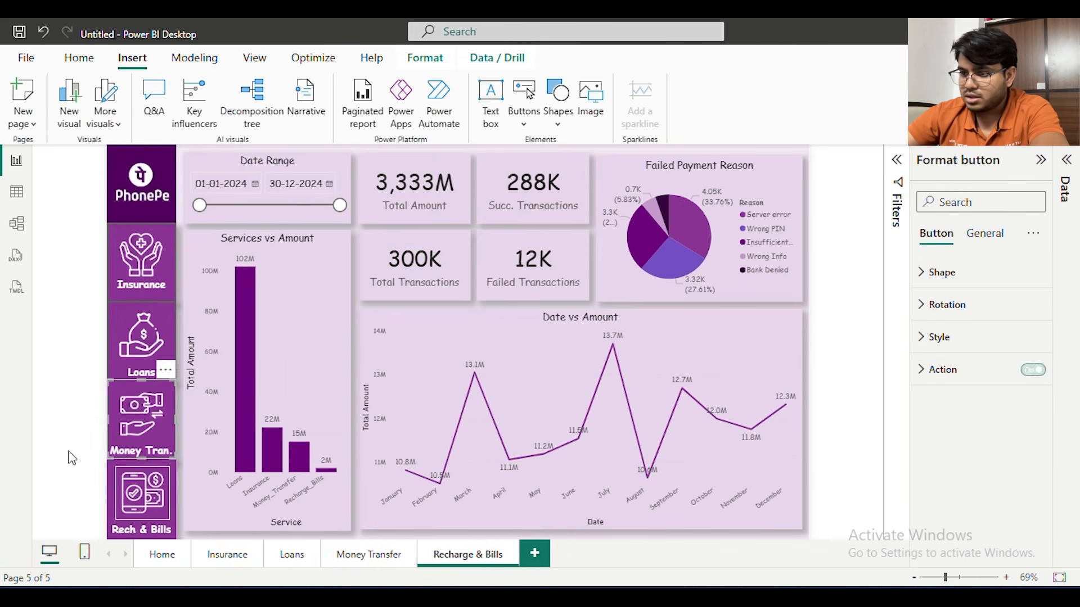
{"action": "left_click", "coordinate": [35, 380]}
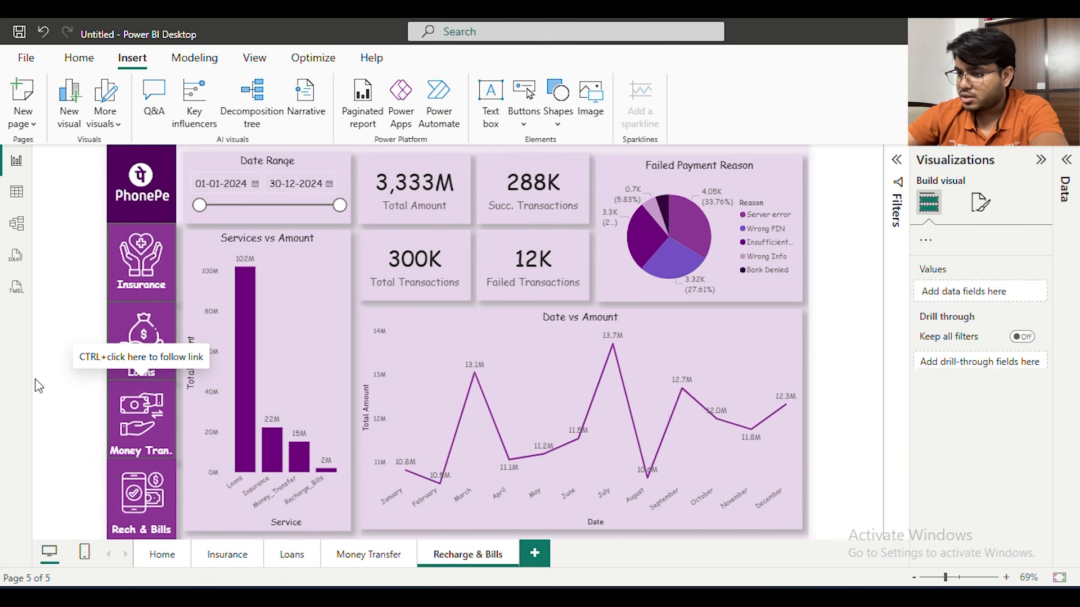
On the Home page, place a copy of the Money Transfer button over the Rech & Bills tile and set its destination to Recharge & Bills
{"action": "left_click", "coordinate": [173, 556]}
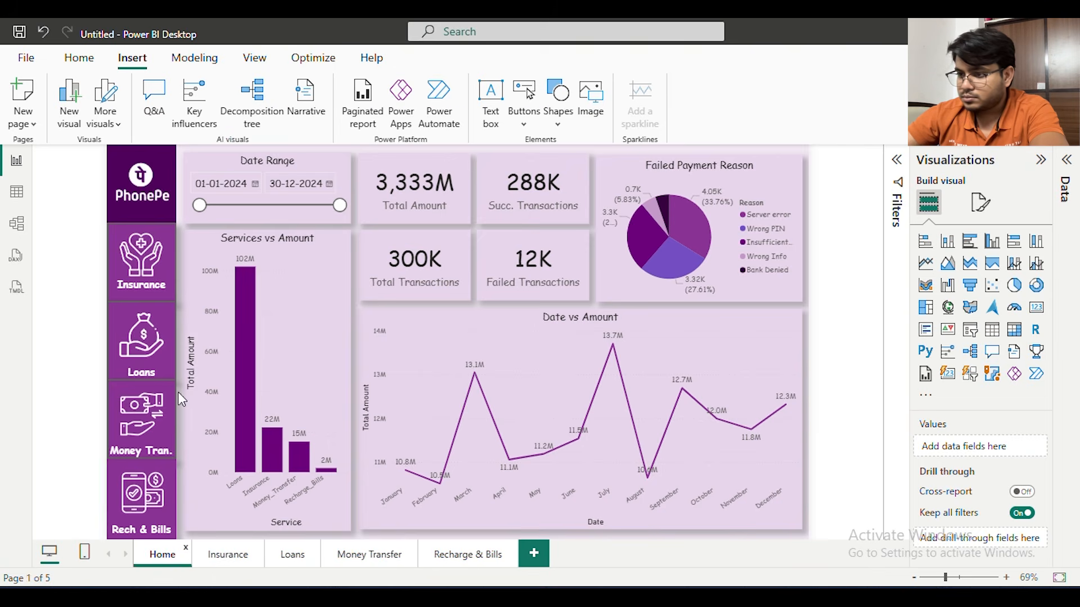
{"action": "left_click", "coordinate": [178, 397]}
{"action": "left_click_drag", "start_coordinate": [154, 419], "coordinate": [148, 500]}
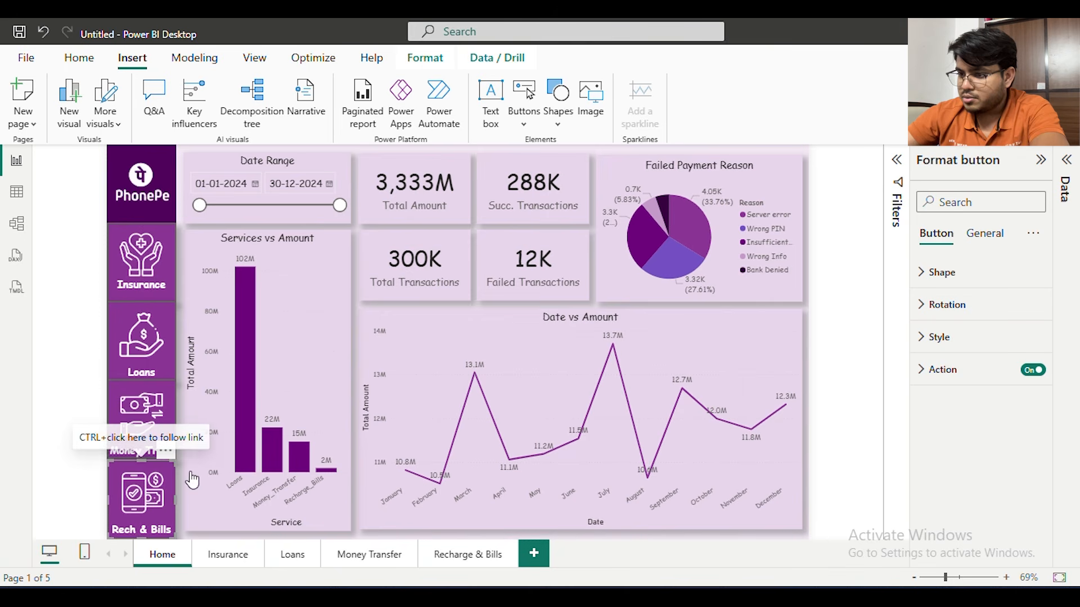
{"action": "left_click", "coordinate": [973, 376]}
{"action": "left_click", "coordinate": [976, 450]}
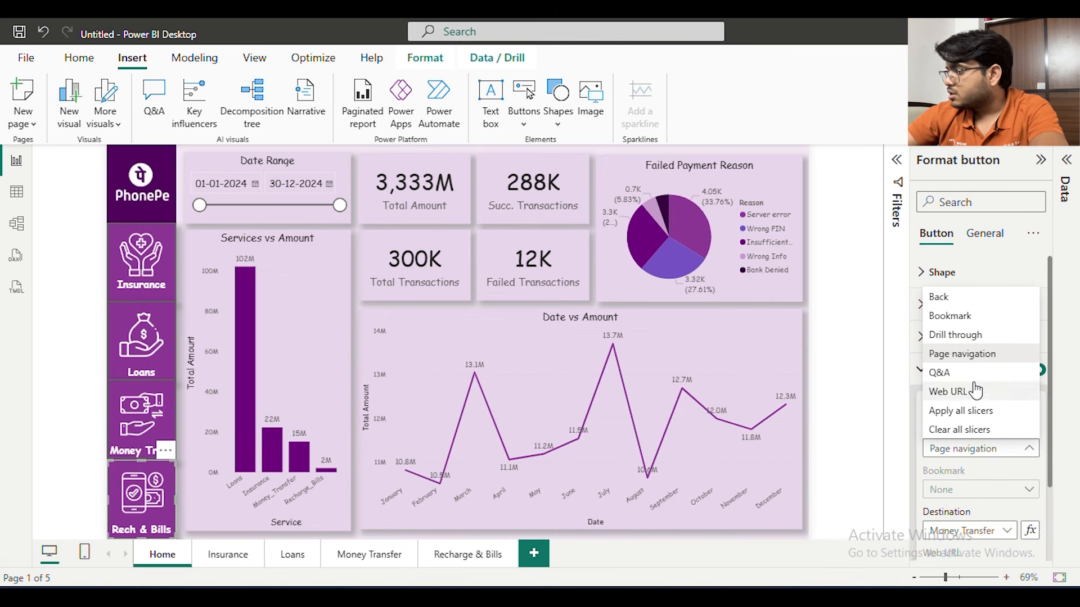
{"action": "left_click", "coordinate": [965, 509]}
{"action": "left_click", "coordinate": [976, 530]}
{"action": "left_click", "coordinate": [965, 511]}
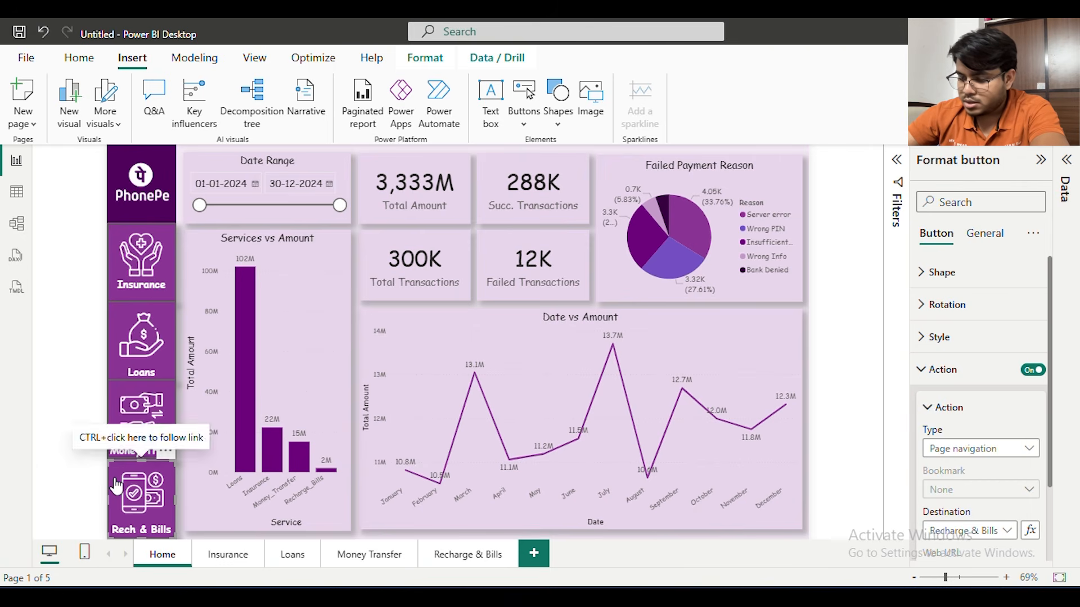
Paste the Recharge & Bills navigation button onto the Insurance, Loans and Money Transfer pages, and return to the Home page
{"action": "left_click", "coordinate": [228, 560]}
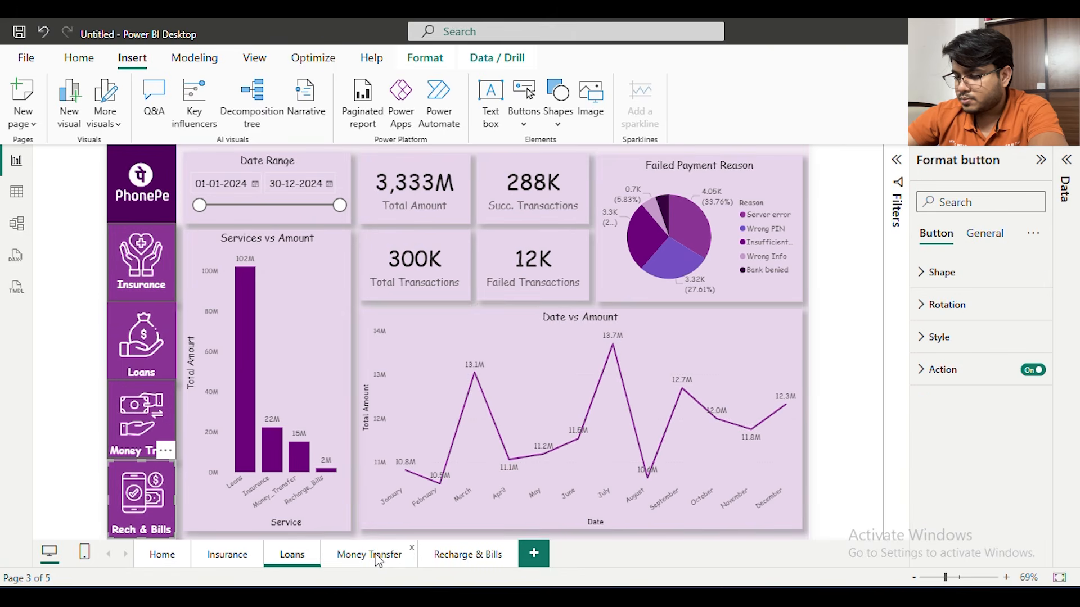
{"action": "left_click", "coordinate": [377, 557]}
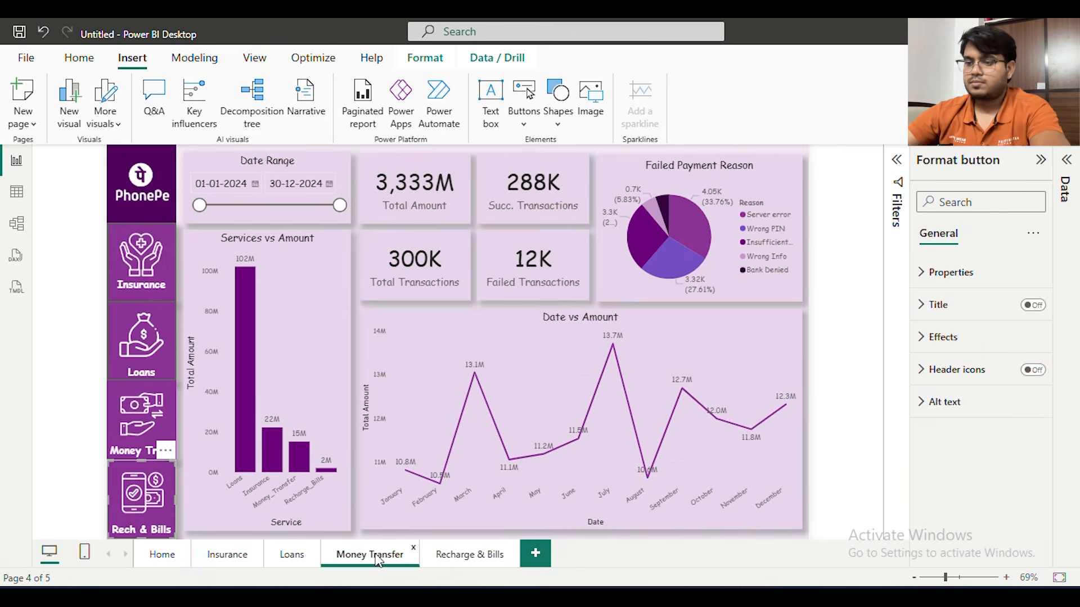
{"action": "left_click", "coordinate": [160, 557]}
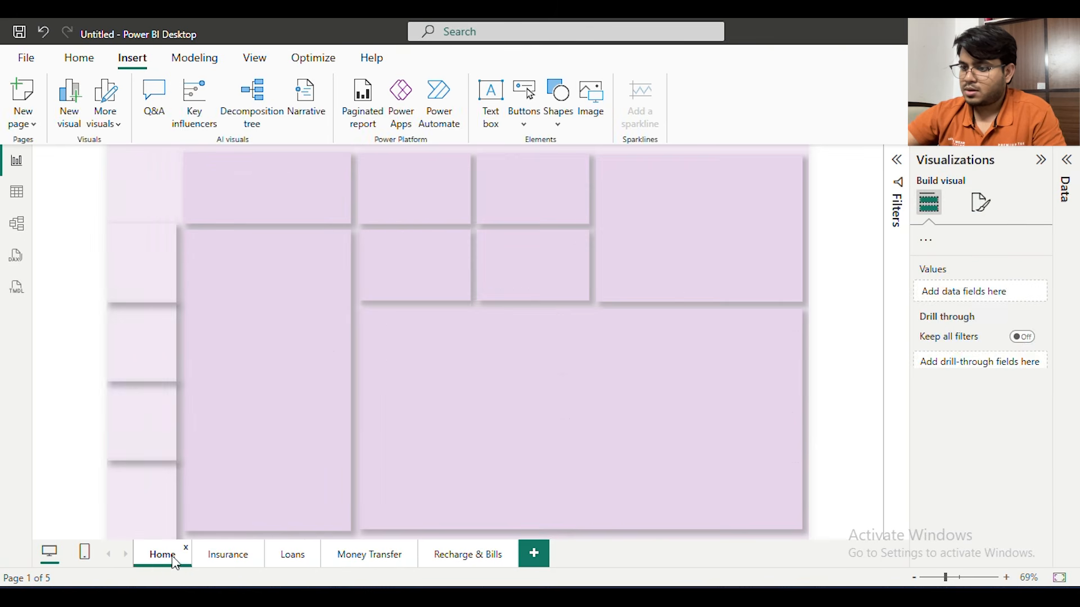
On the Insurance page, place the pasted navigation button over the PhonePe logo tile and set its destination to Home
{"action": "left_click", "coordinate": [224, 555]}
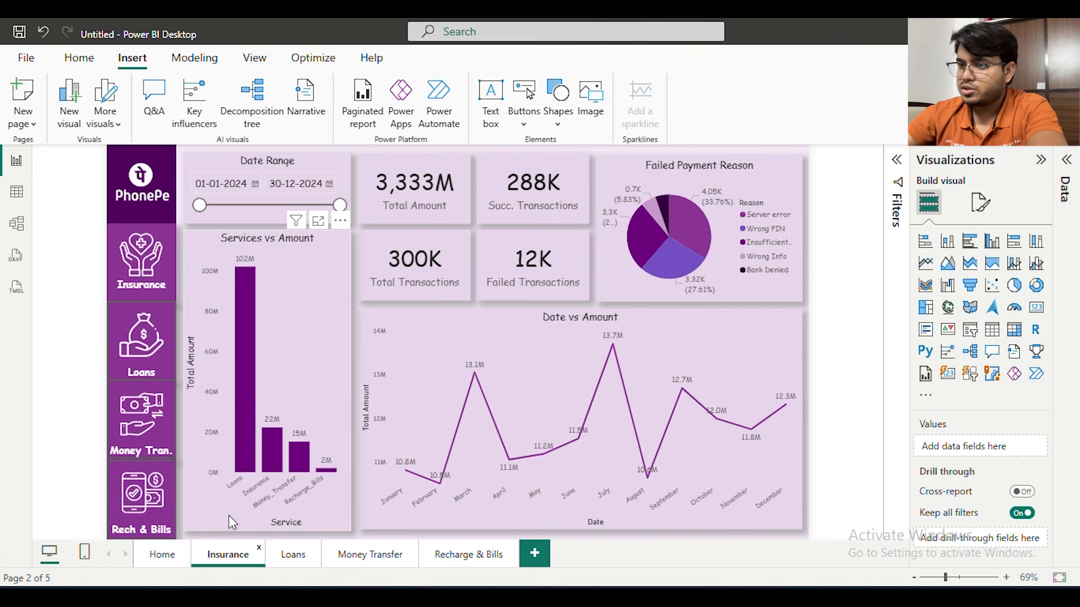
{"action": "left_click", "coordinate": [153, 179]}
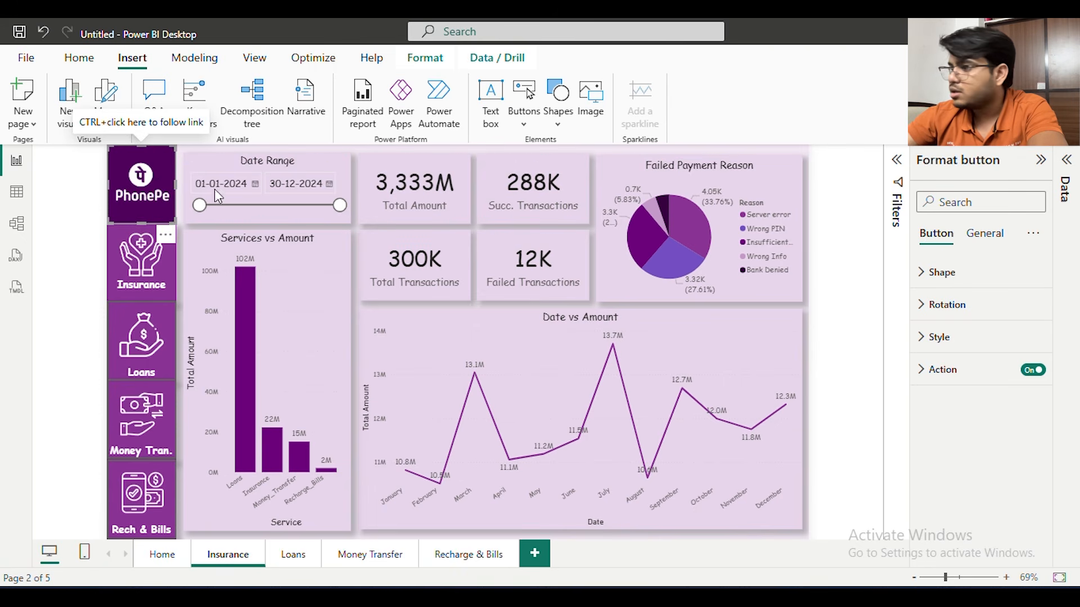
{"action": "left_click", "coordinate": [959, 371]}
{"action": "scroll", "coordinate": [1007, 478], "scroll_direction": "down", "scroll_amount": 2}
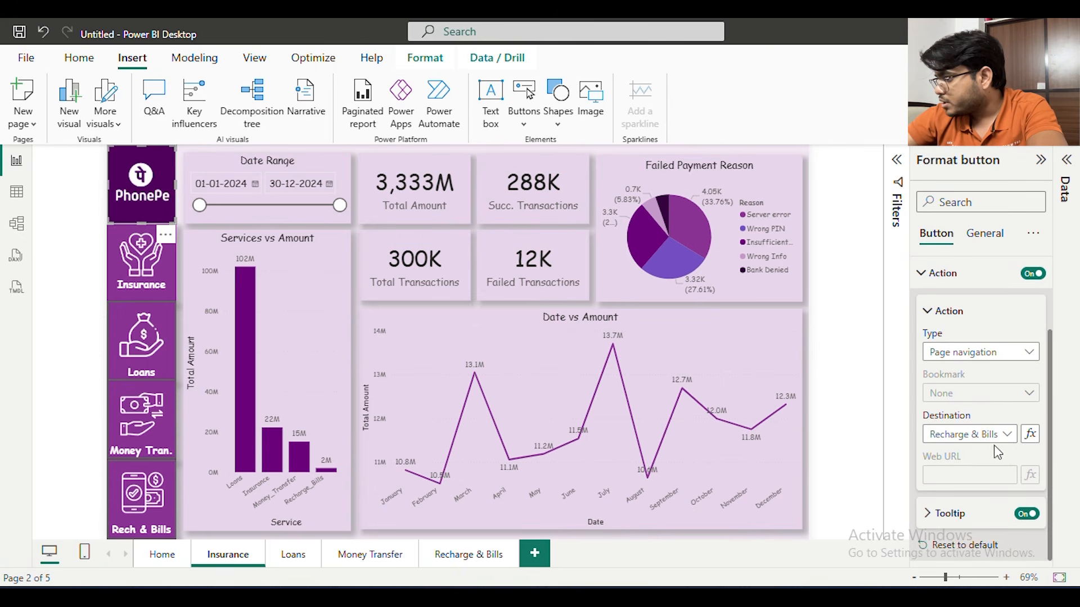
{"action": "left_click", "coordinate": [993, 442]}
{"action": "left_click", "coordinate": [956, 471]}
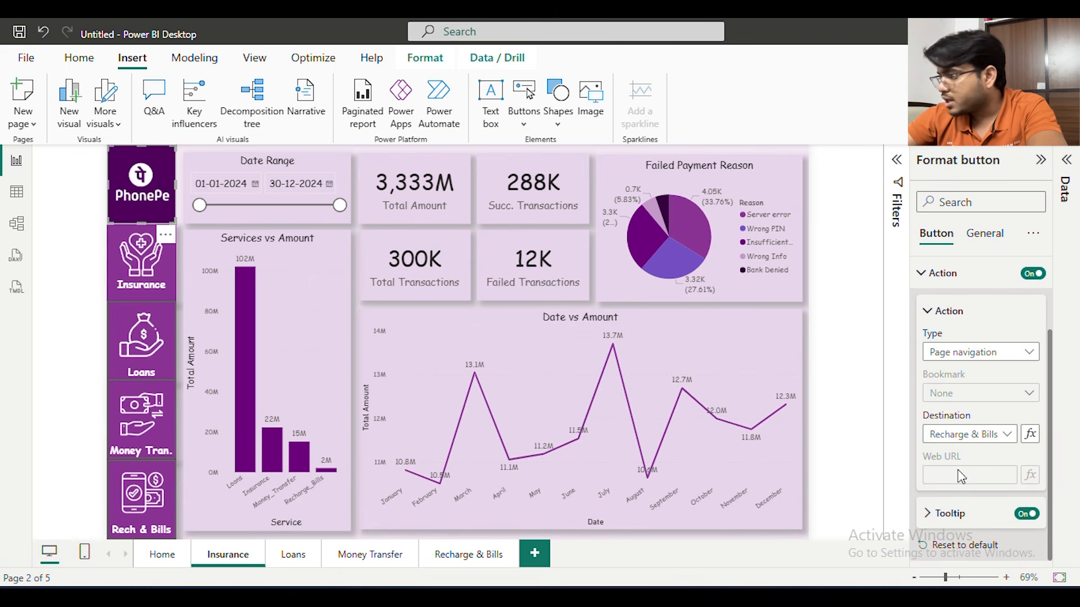
{"action": "left_click", "coordinate": [76, 187]}
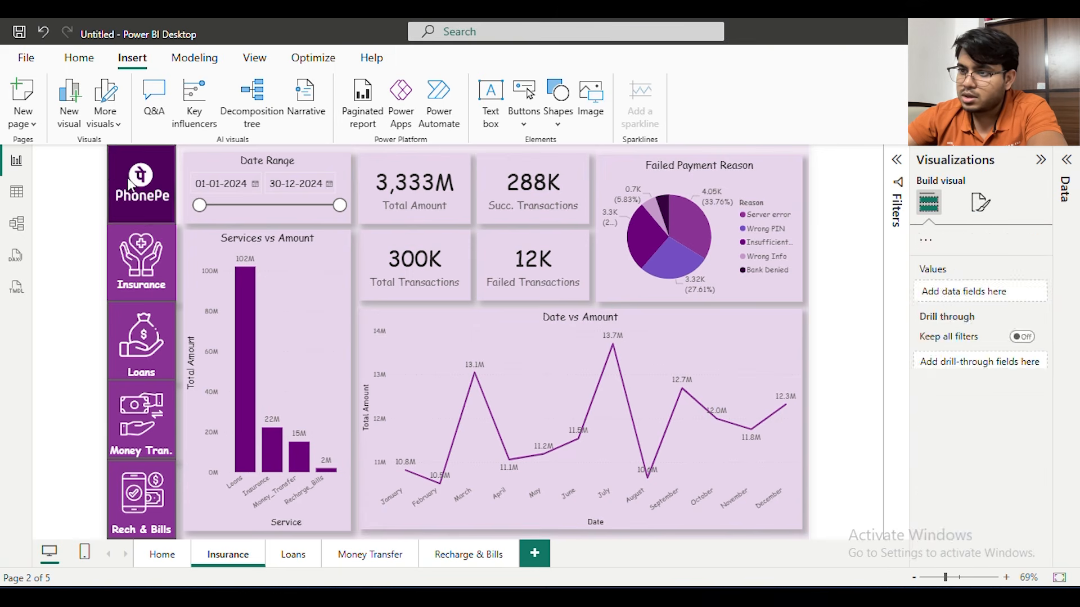
Copy the Home navigation button from the PhonePe tile onto the Loans, Money Transfer and Recharge & Bills pages
{"action": "left_click", "coordinate": [165, 178]}
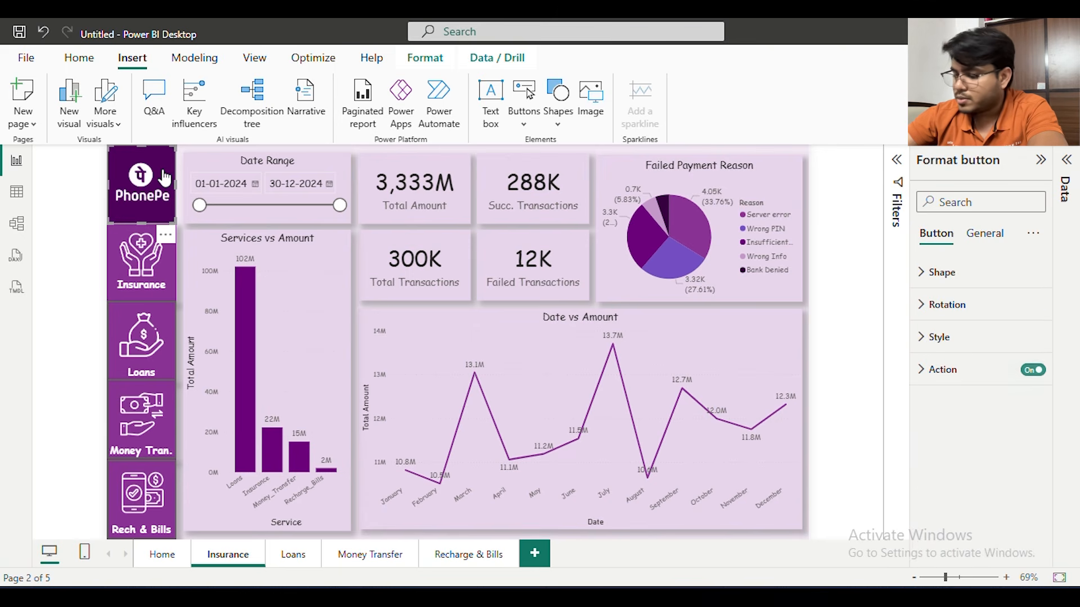
{"action": "left_click", "coordinate": [294, 555]}
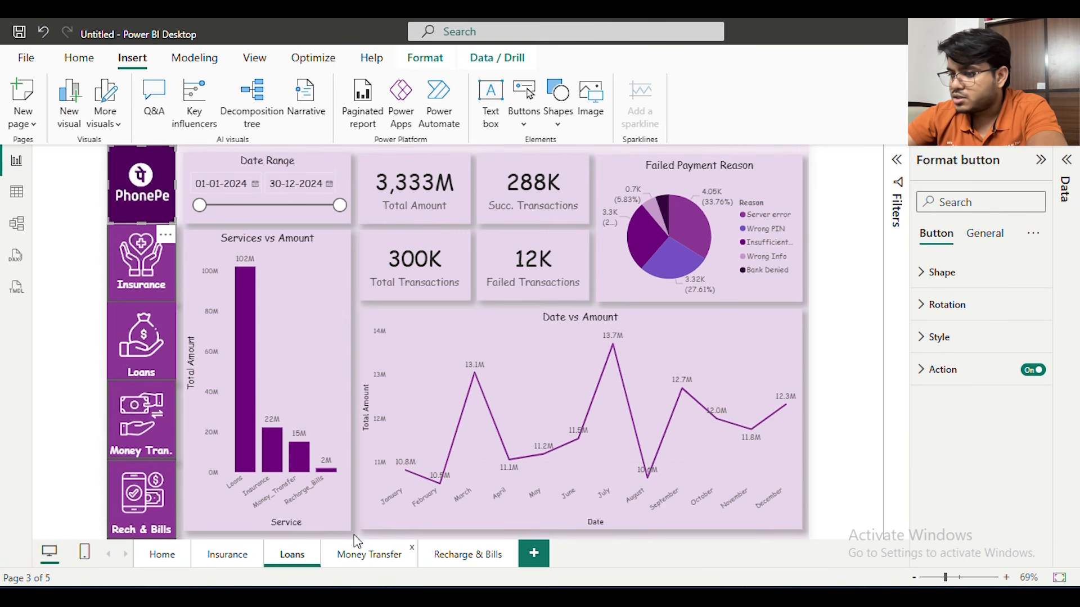
{"action": "left_click", "coordinate": [360, 554]}
{"action": "left_click", "coordinate": [154, 255]}
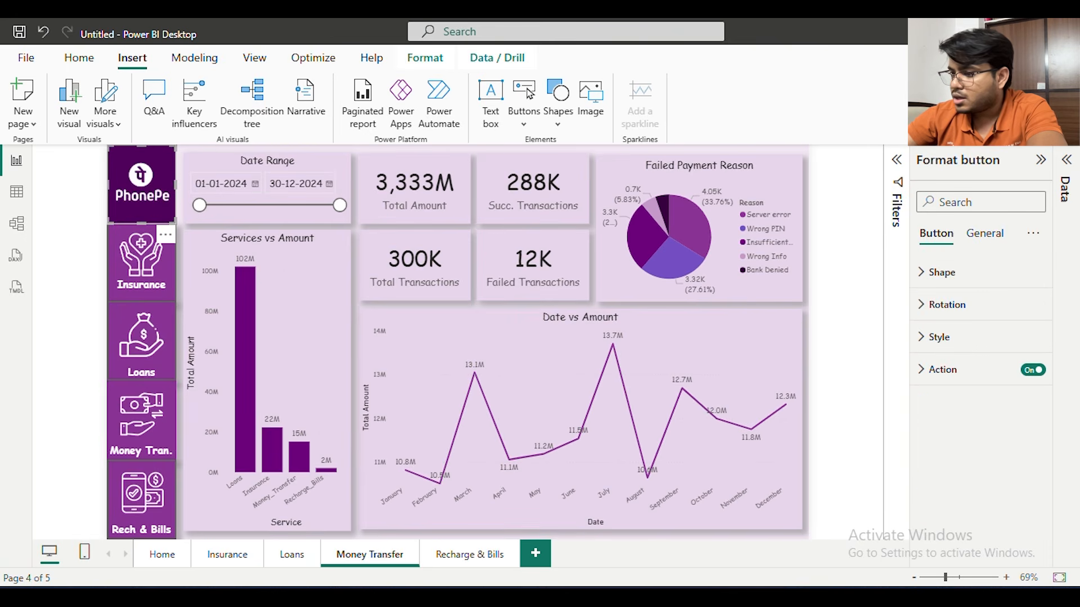
{"action": "left_click", "coordinate": [466, 552]}
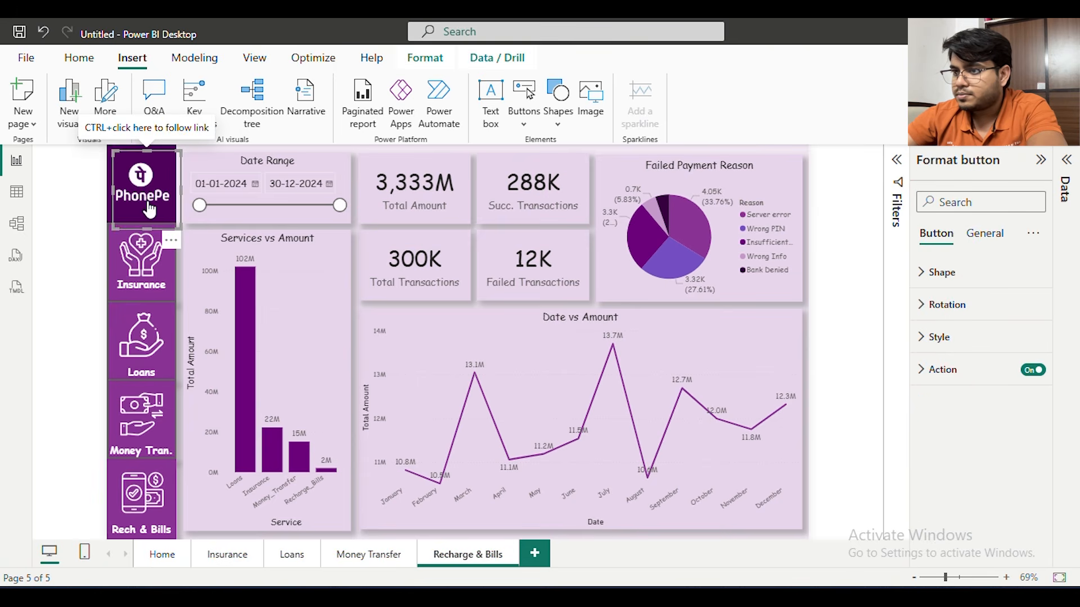
{"action": "left_click", "coordinate": [91, 192]}
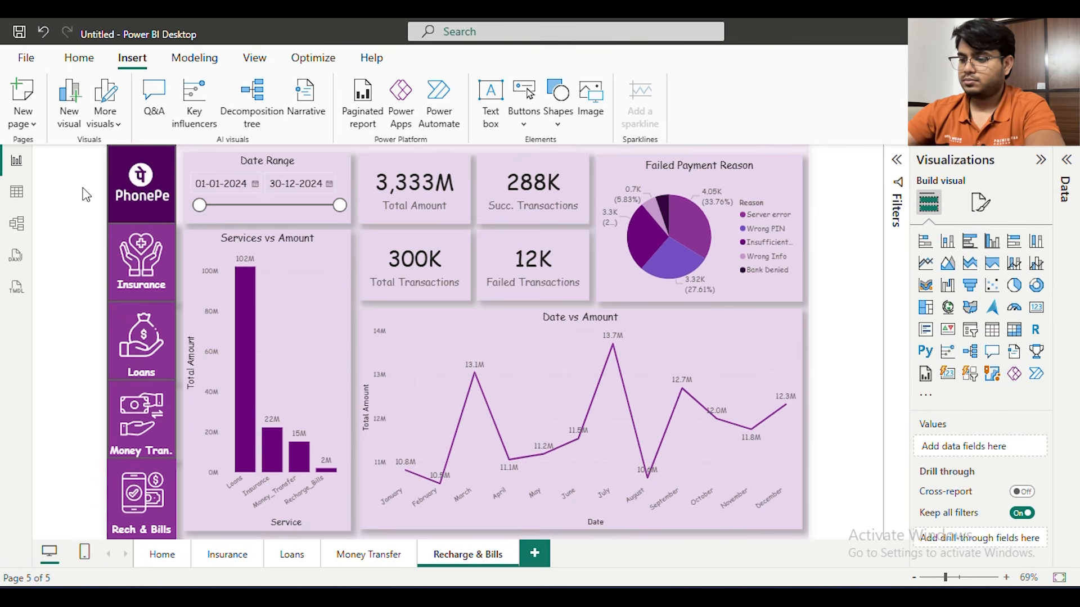
Test the sidebar navigation buttons starting from the Home page, including Insurance, Money Transfer and the PhonePe tile back to Home
{"action": "left_click", "coordinate": [164, 555]}
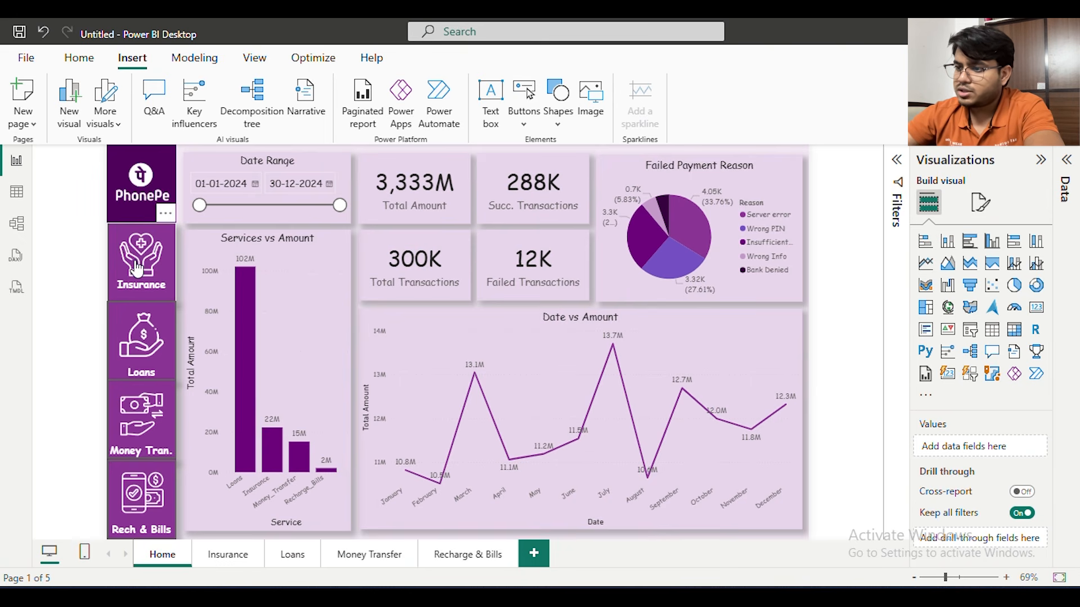
{"action": "left_click", "coordinate": [137, 269], "text": "ctrl"}
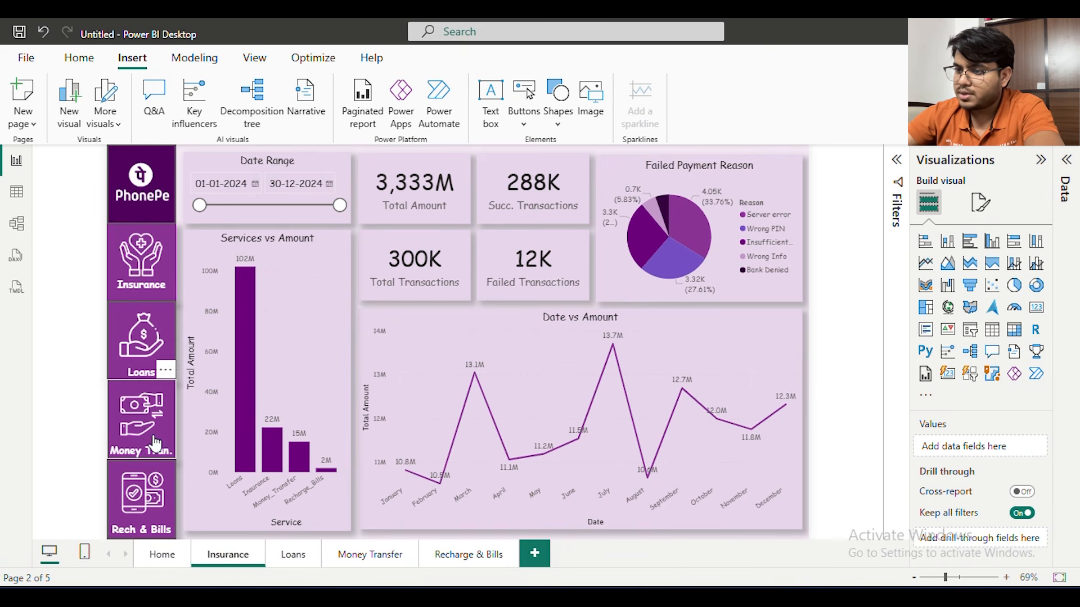
{"action": "left_click", "coordinate": [147, 435], "text": "ctrl"}
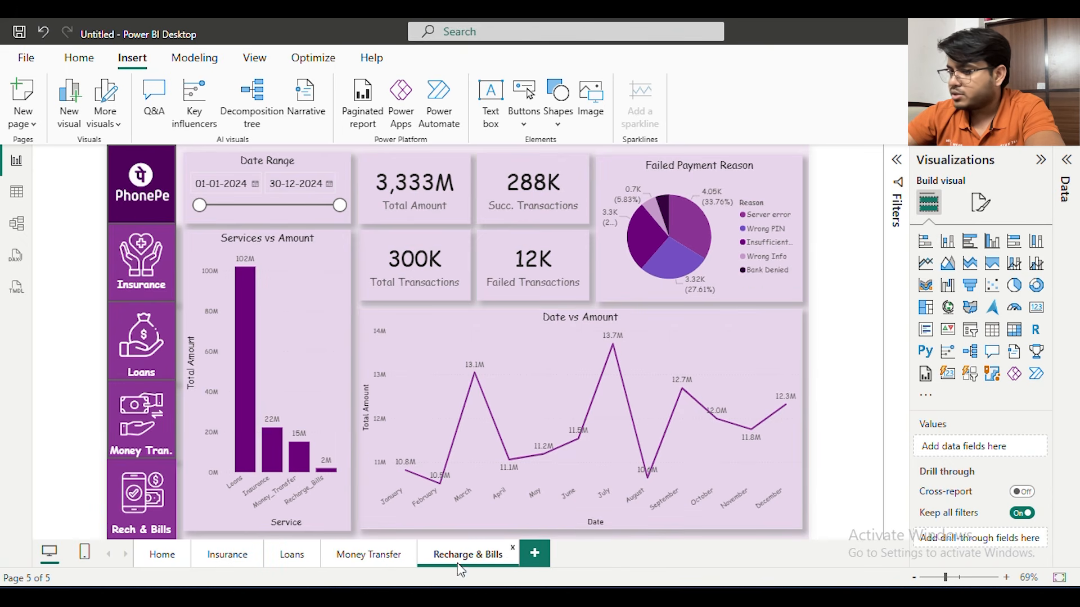
{"action": "left_click", "coordinate": [151, 195], "text": "ctrl"}
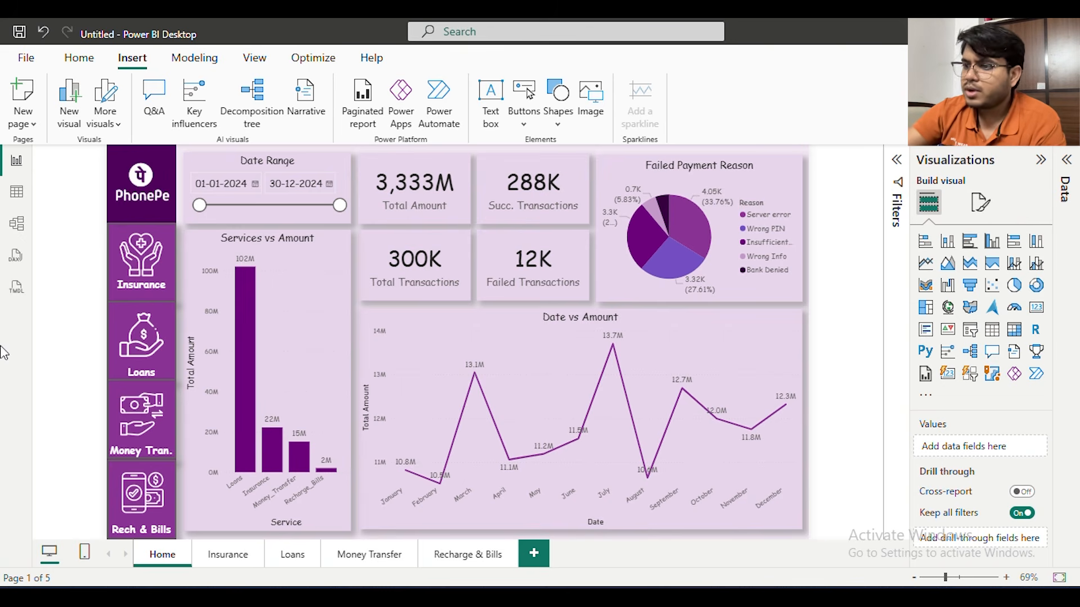
{"action": "left_click", "coordinate": [979, 577]}
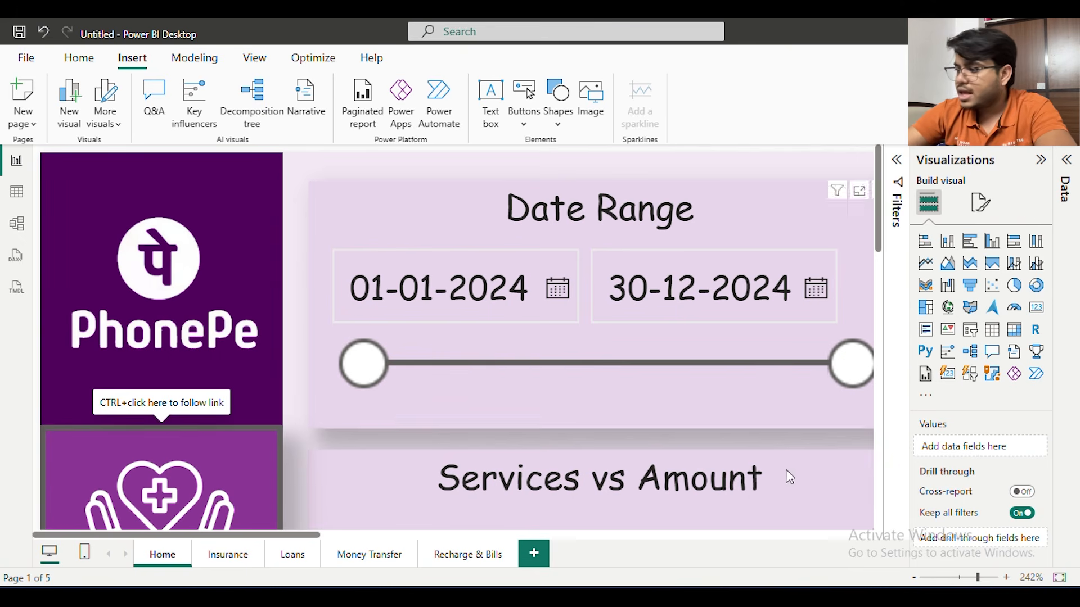
{"action": "left_click", "coordinate": [915, 578]}
{"action": "left_click", "coordinate": [915, 578]}
{"action": "left_click", "coordinate": [915, 578]}
{"action": "left_click", "coordinate": [915, 578]}
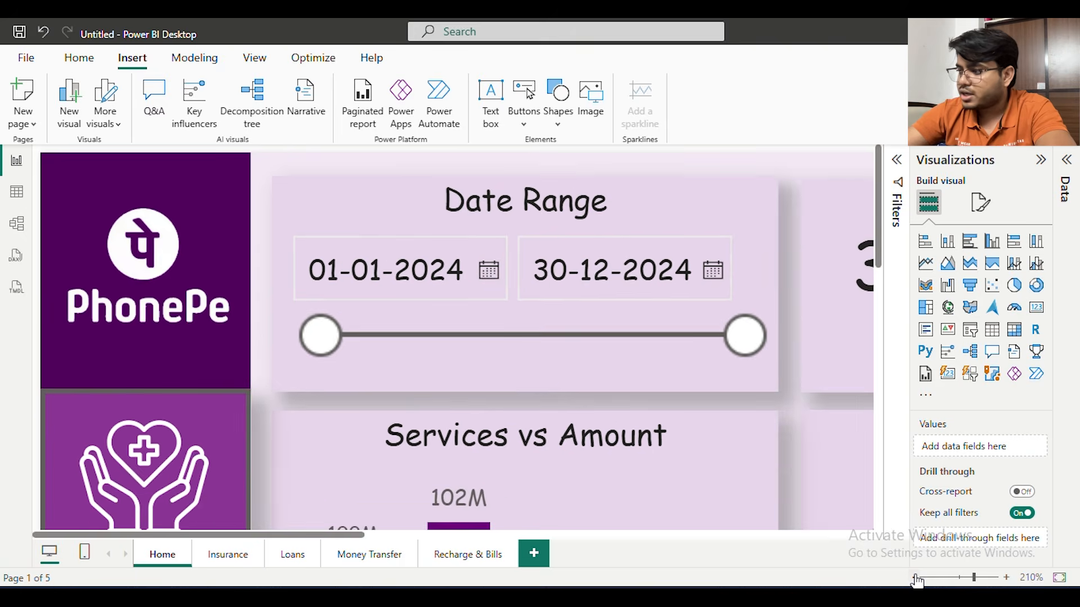
{"action": "left_click", "coordinate": [915, 578]}
{"action": "left_click", "coordinate": [915, 578]}
{"action": "left_click", "coordinate": [959, 578]}
{"action": "left_click_drag", "start_coordinate": [959, 578], "coordinate": [951, 579]}
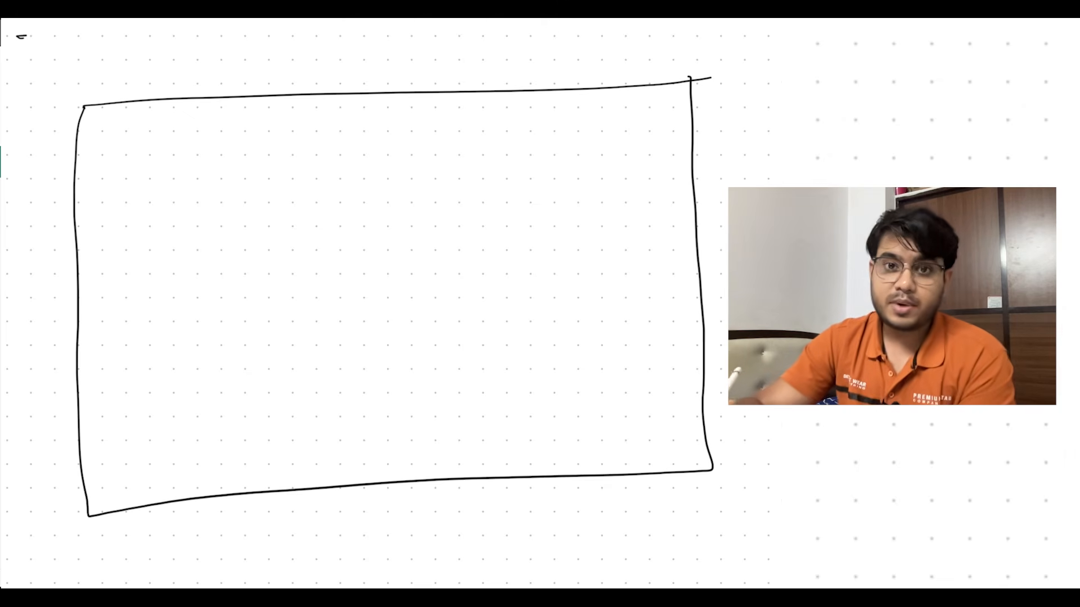
On the whiteboard, title the page sketch "Insurance" and draw a sidebar divided into tiles, labelling the second tile "Ins"
{"action": "left_click_drag", "start_coordinate": [258, 72], "coordinate": [274, 78]}
{"action": "left_click_drag", "start_coordinate": [278, 69], "coordinate": [437, 68]}
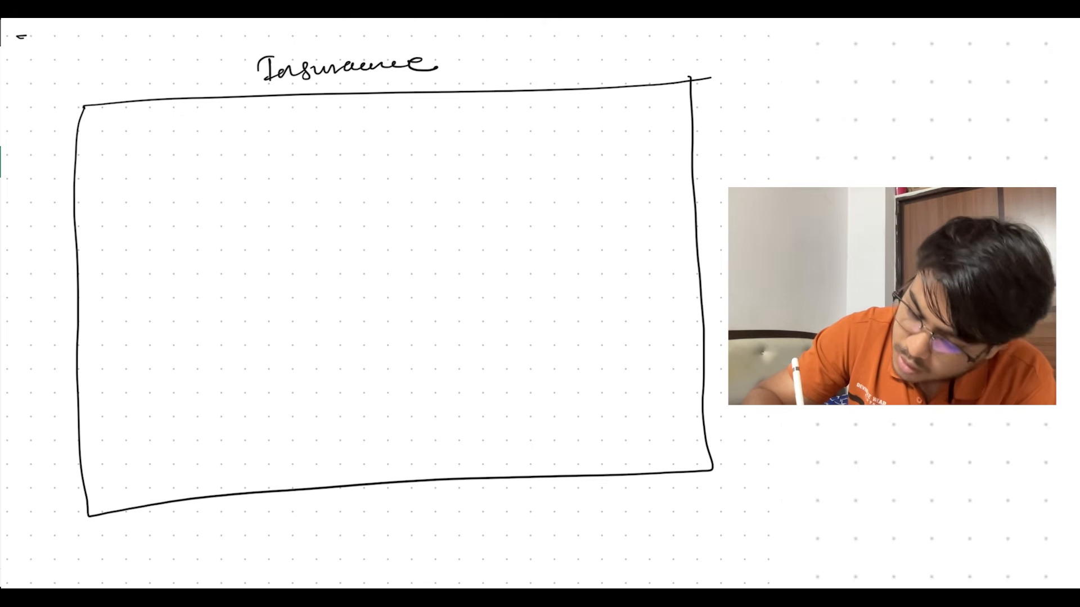
{"action": "left_click_drag", "start_coordinate": [139, 103], "coordinate": [146, 505]}
{"action": "left_click_drag", "start_coordinate": [66, 190], "coordinate": [125, 180]}
{"action": "left_click_drag", "start_coordinate": [67, 241], "coordinate": [136, 231]}
{"action": "left_click_drag", "start_coordinate": [80, 299], "coordinate": [137, 294]}
{"action": "left_click_drag", "start_coordinate": [82, 364], "coordinate": [147, 362]}
{"action": "left_click_drag", "start_coordinate": [73, 419], "coordinate": [159, 426]}
{"action": "left_click_drag", "start_coordinate": [84, 196], "coordinate": [86, 219]}
{"action": "mouse_move", "coordinate": [80, 207]}
{"action": "left_mouse_down"}
{"action": "mouse_move", "coordinate": [87, 199]}
{"action": "mouse_move", "coordinate": [90, 217]}
{"action": "left_mouse_up"}
{"action": "left_click_drag", "start_coordinate": [92, 205], "coordinate": [110, 218]}
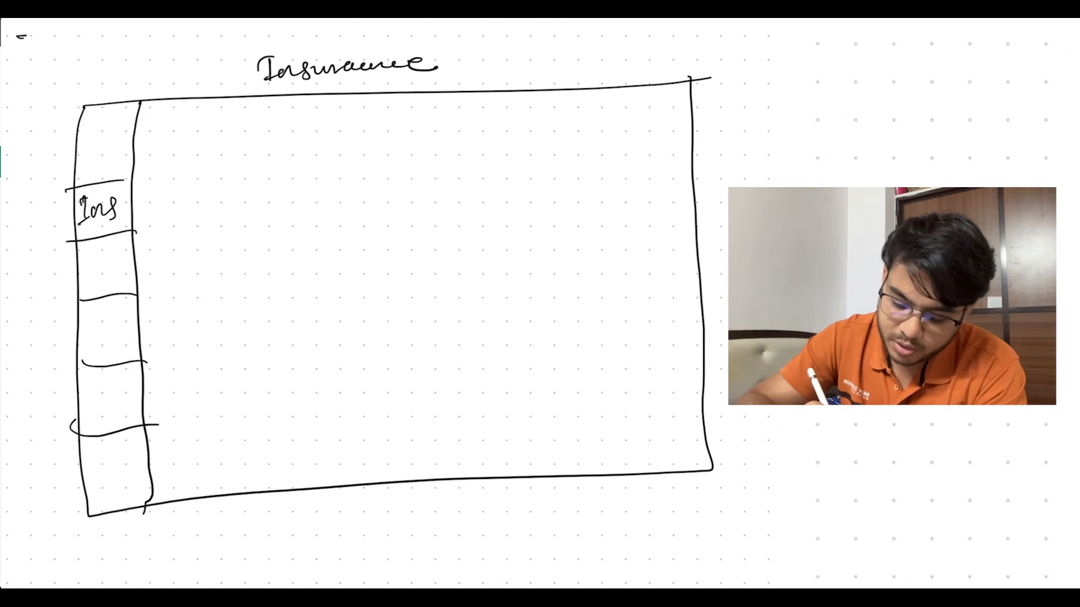
Sketch two stacked boxes beside the sidebar, labelled "Date Range" and "Total Amount of Premium"
{"action": "mouse_move", "coordinate": [148, 120]}
{"action": "left_mouse_down"}
{"action": "mouse_move", "coordinate": [211, 114]}
{"action": "mouse_move", "coordinate": [322, 164]}
{"action": "mouse_move", "coordinate": [213, 187]}
{"action": "mouse_move", "coordinate": [149, 125]}
{"action": "mouse_move", "coordinate": [203, 138]}
{"action": "mouse_move", "coordinate": [252, 119]}
{"action": "mouse_move", "coordinate": [254, 130]}
{"action": "left_mouse_up"}
{"action": "left_click_drag", "start_coordinate": [260, 126], "coordinate": [288, 151]}
{"action": "left_click_drag", "start_coordinate": [299, 129], "coordinate": [312, 125]}
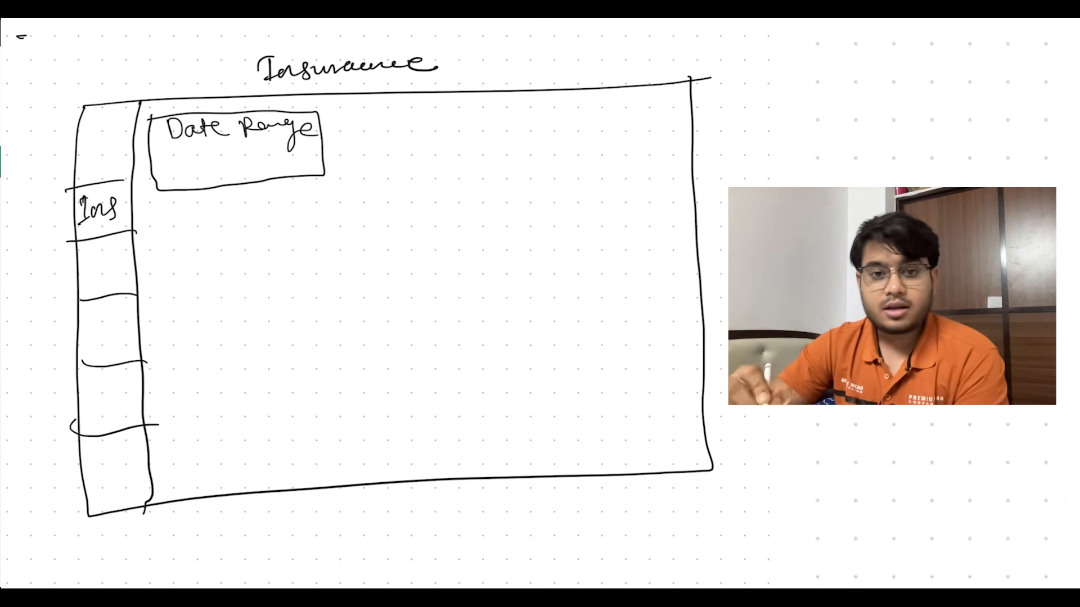
{"action": "mouse_move", "coordinate": [154, 202]}
{"action": "left_mouse_down"}
{"action": "mouse_move", "coordinate": [327, 180]}
{"action": "mouse_move", "coordinate": [334, 247]}
{"action": "mouse_move", "coordinate": [214, 258]}
{"action": "mouse_move", "coordinate": [156, 225]}
{"action": "mouse_move", "coordinate": [153, 201]}
{"action": "mouse_move", "coordinate": [192, 206]}
{"action": "left_mouse_up"}
{"action": "mouse_move", "coordinate": [200, 208]}
{"action": "left_mouse_down"}
{"action": "mouse_move", "coordinate": [242, 218]}
{"action": "mouse_move", "coordinate": [322, 208]}
{"action": "mouse_move", "coordinate": [329, 191]}
{"action": "left_mouse_up"}
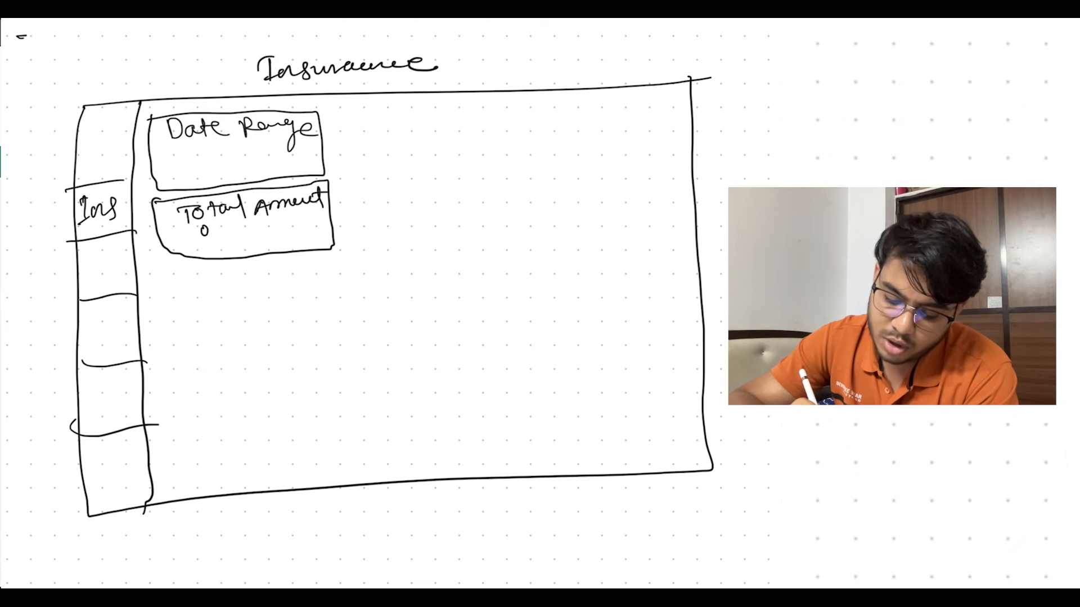
{"action": "left_click_drag", "start_coordinate": [224, 230], "coordinate": [264, 231]}
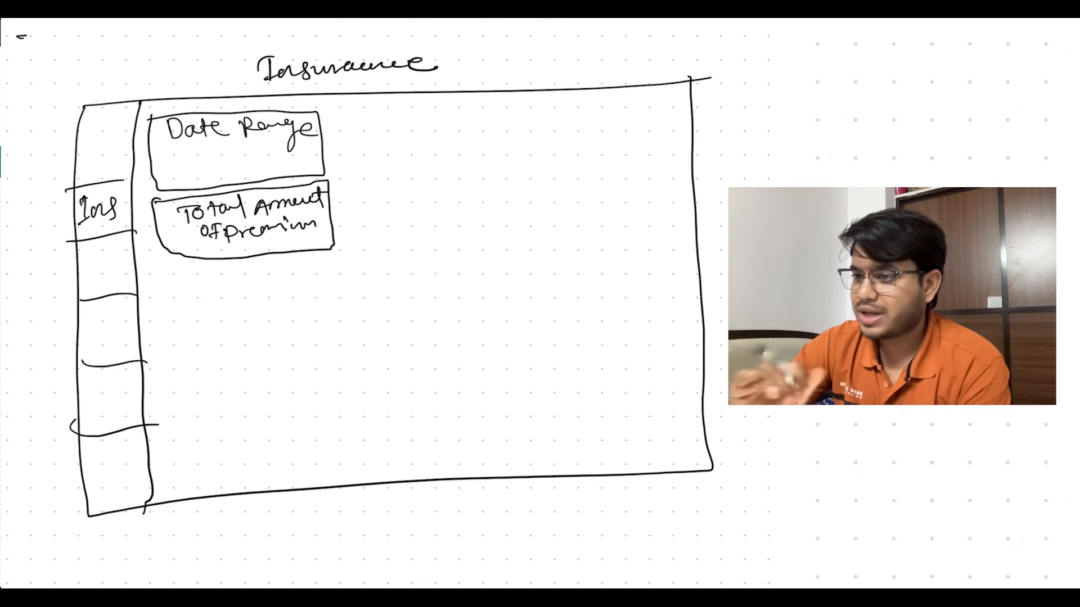
Sketch a "Payment Status" box containing a pie chart circle beside the Date Range and Total Amount boxes
{"action": "mouse_move", "coordinate": [362, 111]}
{"action": "left_mouse_down"}
{"action": "mouse_move", "coordinate": [364, 216]}
{"action": "mouse_move", "coordinate": [495, 167]}
{"action": "mouse_move", "coordinate": [397, 244]}
{"action": "mouse_move", "coordinate": [357, 195]}
{"action": "left_mouse_up"}
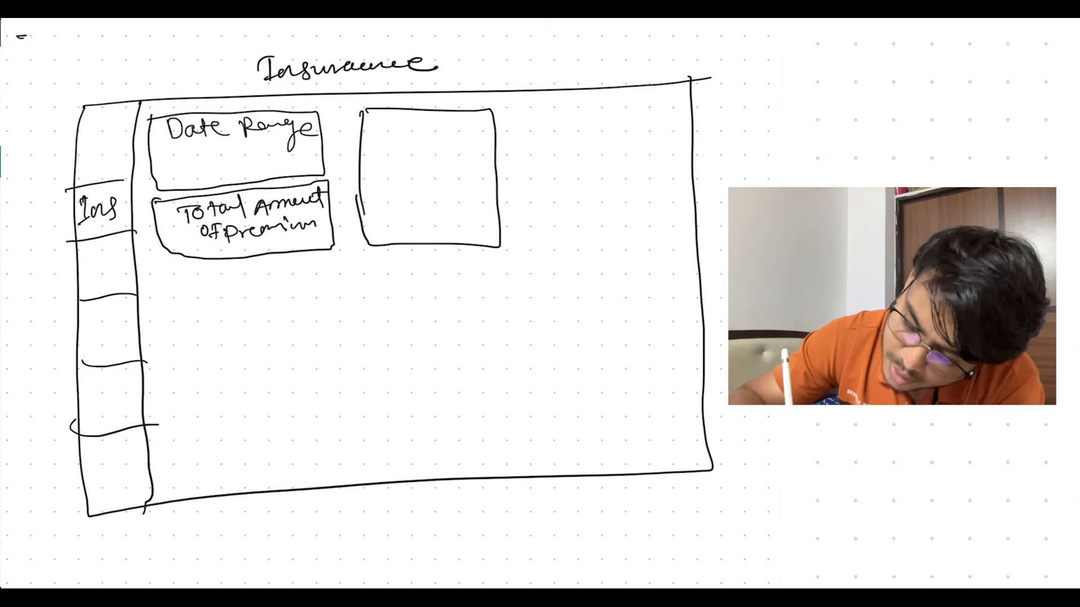
{"action": "mouse_move", "coordinate": [385, 129]}
{"action": "left_mouse_down"}
{"action": "mouse_move", "coordinate": [391, 112]}
{"action": "mouse_move", "coordinate": [471, 119]}
{"action": "mouse_move", "coordinate": [399, 147]}
{"action": "mouse_move", "coordinate": [457, 140]}
{"action": "left_mouse_up"}
{"action": "left_click_drag", "start_coordinate": [470, 132], "coordinate": [459, 144]}
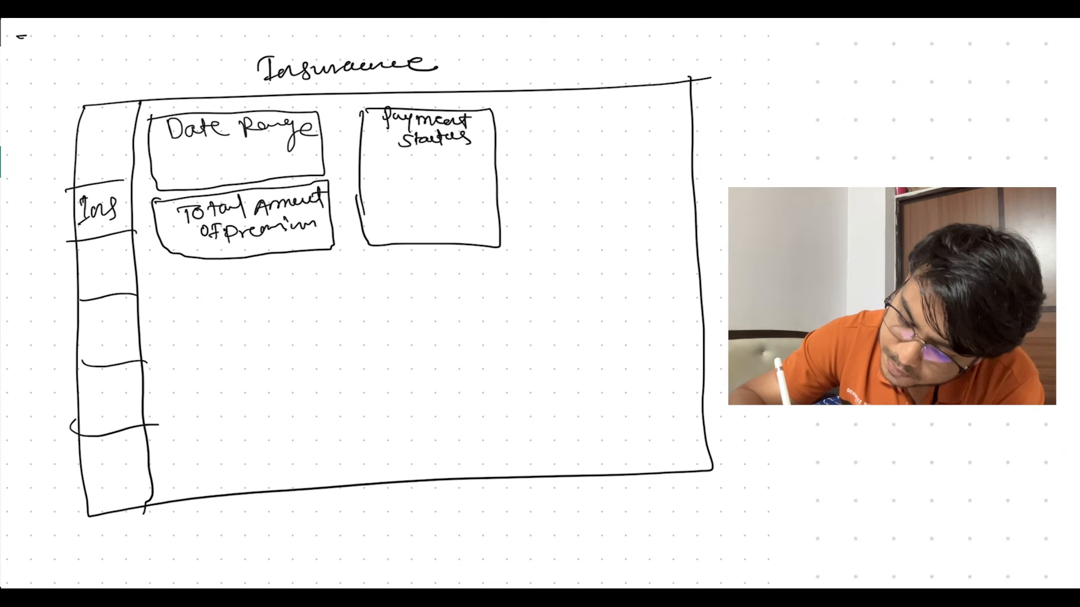
{"action": "left_click_drag", "start_coordinate": [388, 162], "coordinate": [394, 170]}
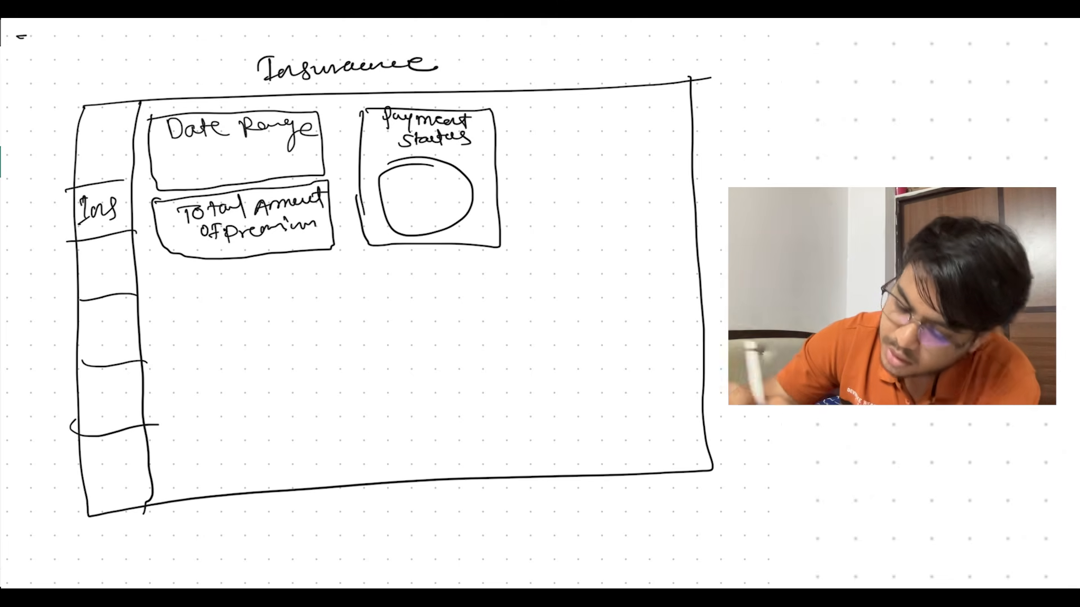
Sketch another box beside Payment Status and start its heading with "Faild"
{"action": "mouse_move", "coordinate": [520, 112]}
{"action": "left_mouse_down"}
{"action": "mouse_move", "coordinate": [518, 216]}
{"action": "mouse_move", "coordinate": [674, 115]}
{"action": "mouse_move", "coordinate": [667, 262]}
{"action": "mouse_move", "coordinate": [522, 248]}
{"action": "left_mouse_up"}
{"action": "left_click_drag", "start_coordinate": [518, 191], "coordinate": [523, 246]}
{"action": "left_click_drag", "start_coordinate": [543, 120], "coordinate": [542, 140]}
{"action": "mouse_move", "coordinate": [539, 116]}
{"action": "left_mouse_down"}
{"action": "mouse_move", "coordinate": [555, 115]}
{"action": "mouse_move", "coordinate": [553, 127]}
{"action": "left_mouse_up"}
{"action": "left_click_drag", "start_coordinate": [558, 130], "coordinate": [582, 135]}
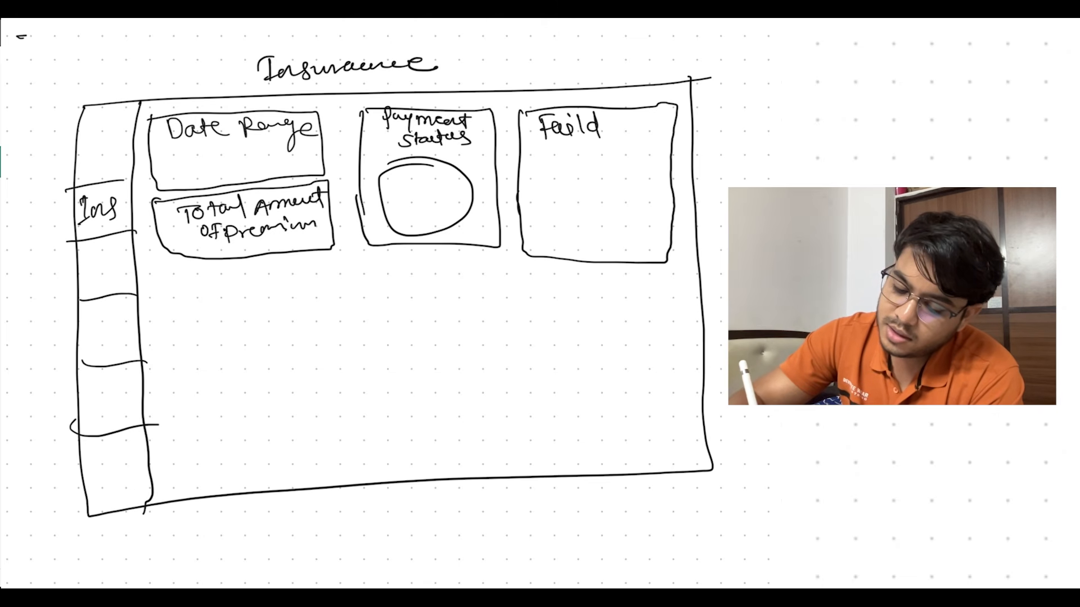
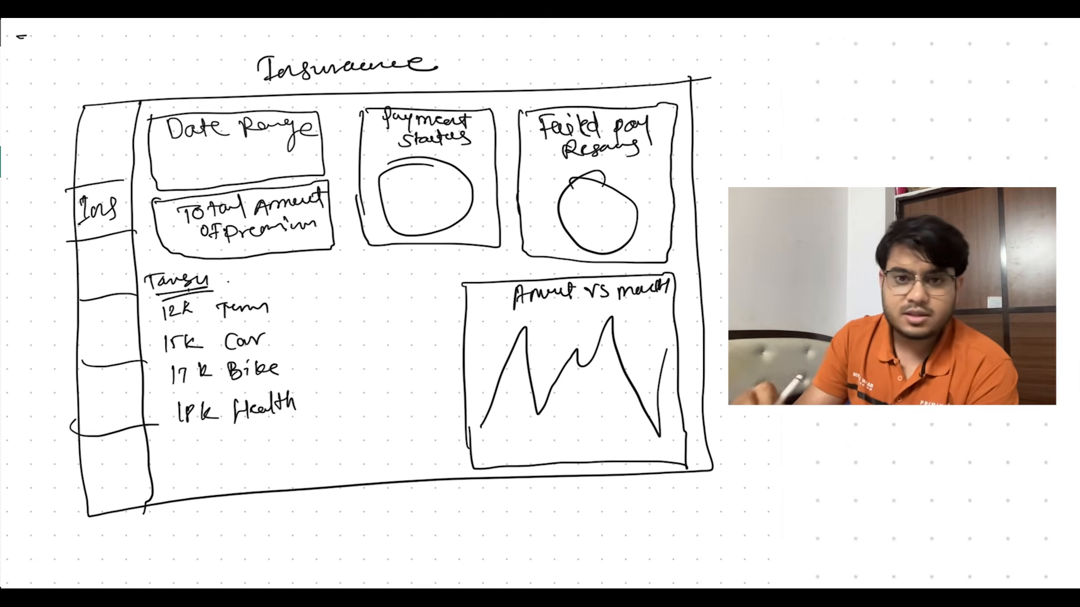
On the whiteboard, sketch an "Amount" column of stacked boxes beside the insurance types, filling the first two with "110K" and "70K"
{"action": "left_click_drag", "start_coordinate": [307, 285], "coordinate": [316, 273]}
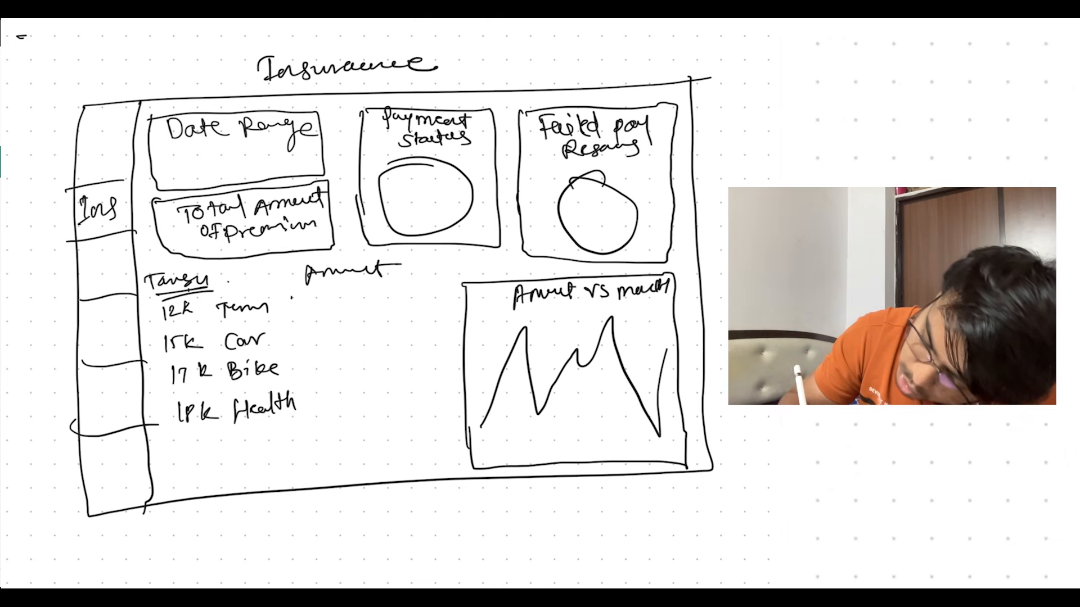
{"action": "left_click_drag", "start_coordinate": [292, 317], "coordinate": [409, 290]}
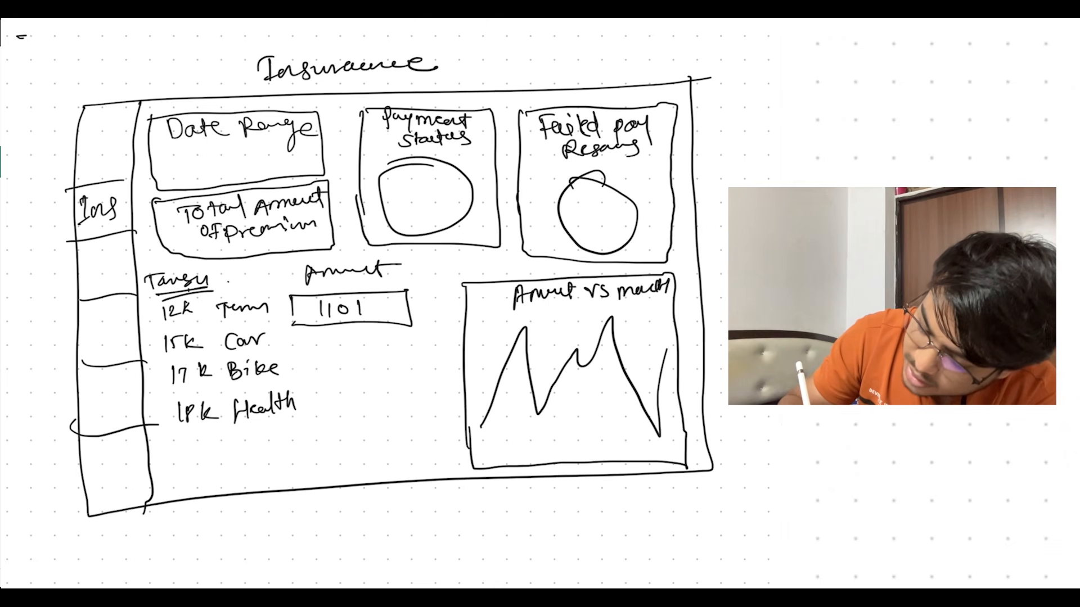
{"action": "left_click_drag", "start_coordinate": [404, 329], "coordinate": [305, 364]}
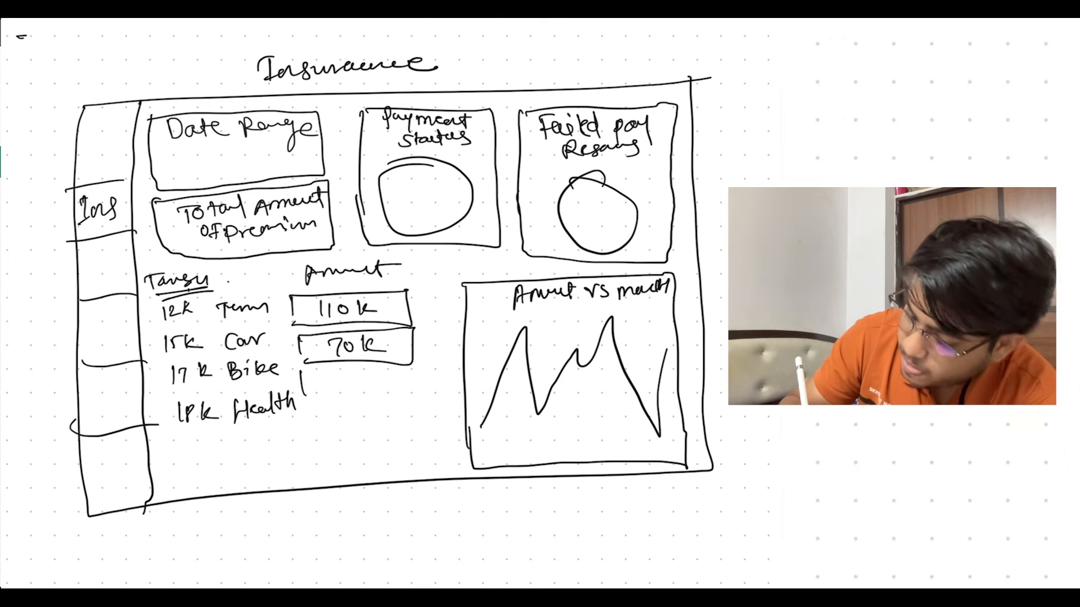
{"action": "left_click_drag", "start_coordinate": [400, 379], "coordinate": [308, 396]}
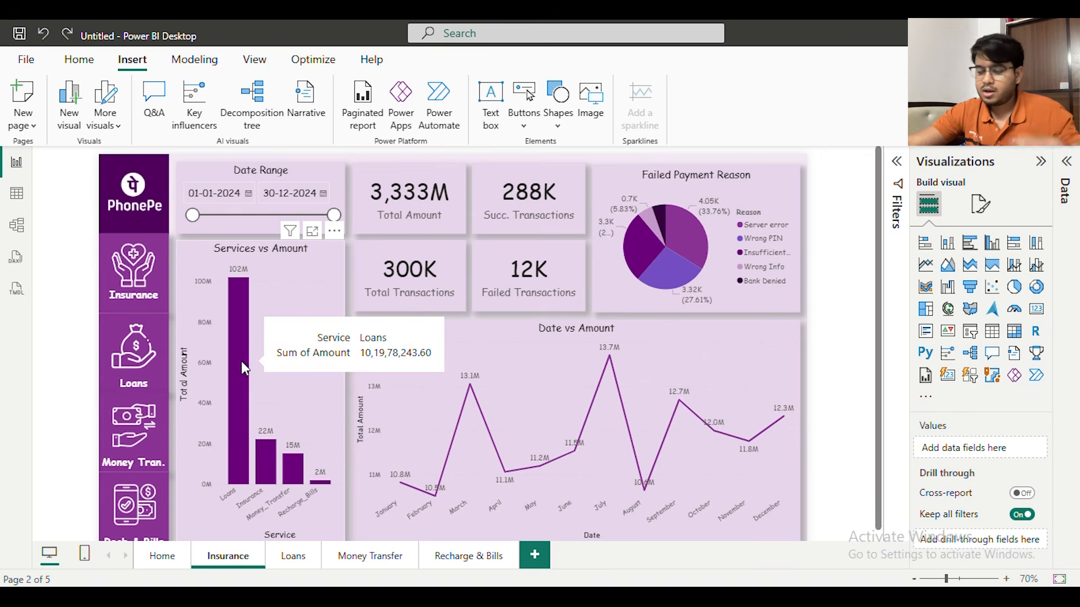
Switch to Power BI Desktop and delete the Services vs Amount chart and the Total, Failed and Succ. Transactions cards from the Insurance page
{"action": "left_click", "coordinate": [295, 285]}
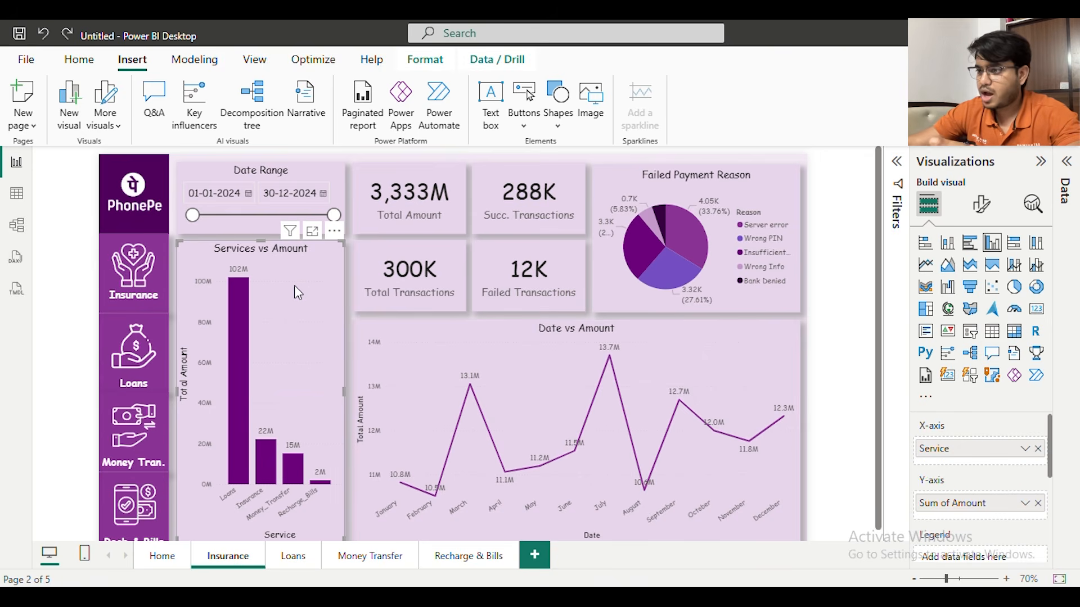
{"action": "key", "text": "Delete"}
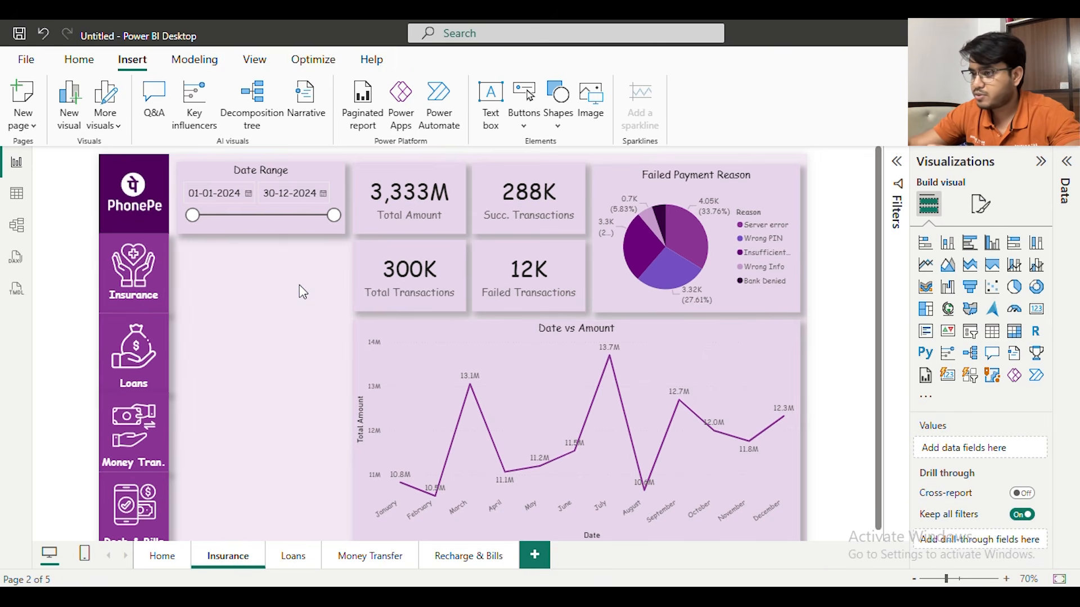
{"action": "left_click", "coordinate": [461, 264]}
{"action": "key", "text": "Delete"}
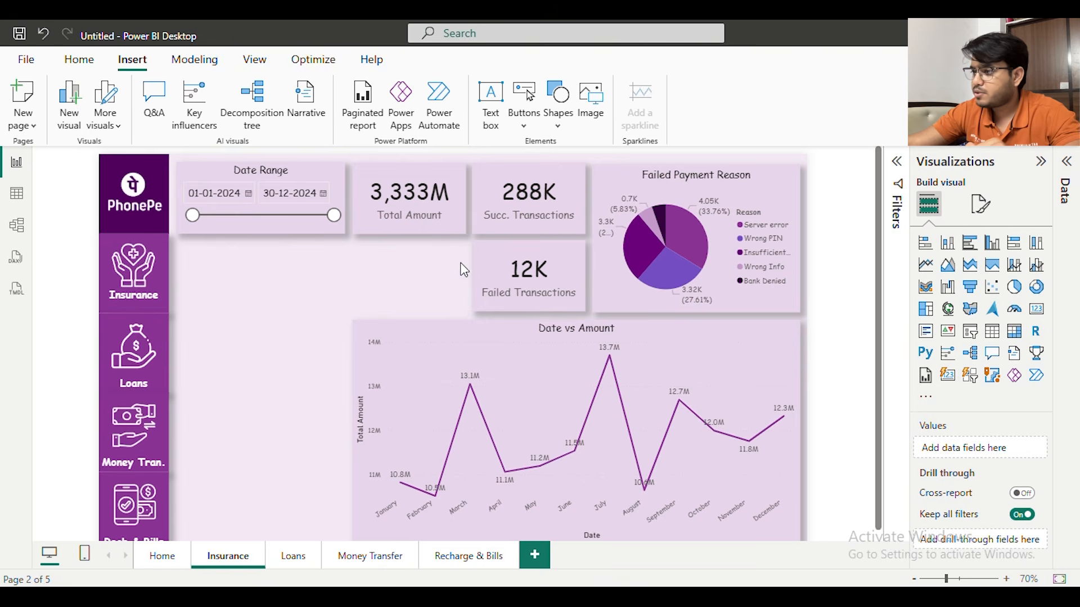
{"action": "left_click", "coordinate": [480, 267]}
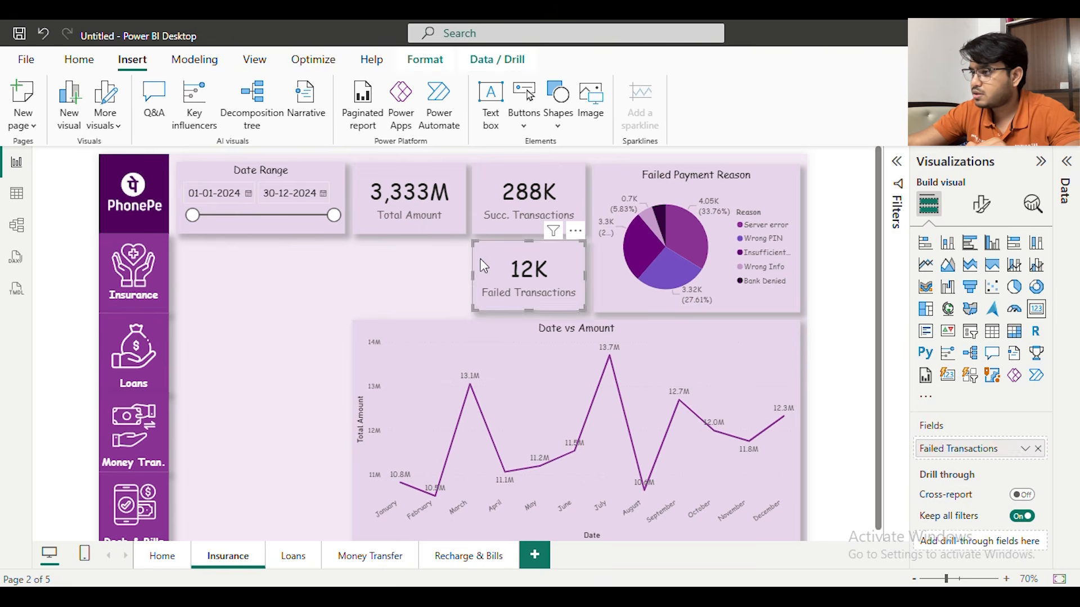
{"action": "key", "text": "Delete"}
{"action": "left_click", "coordinate": [485, 180]}
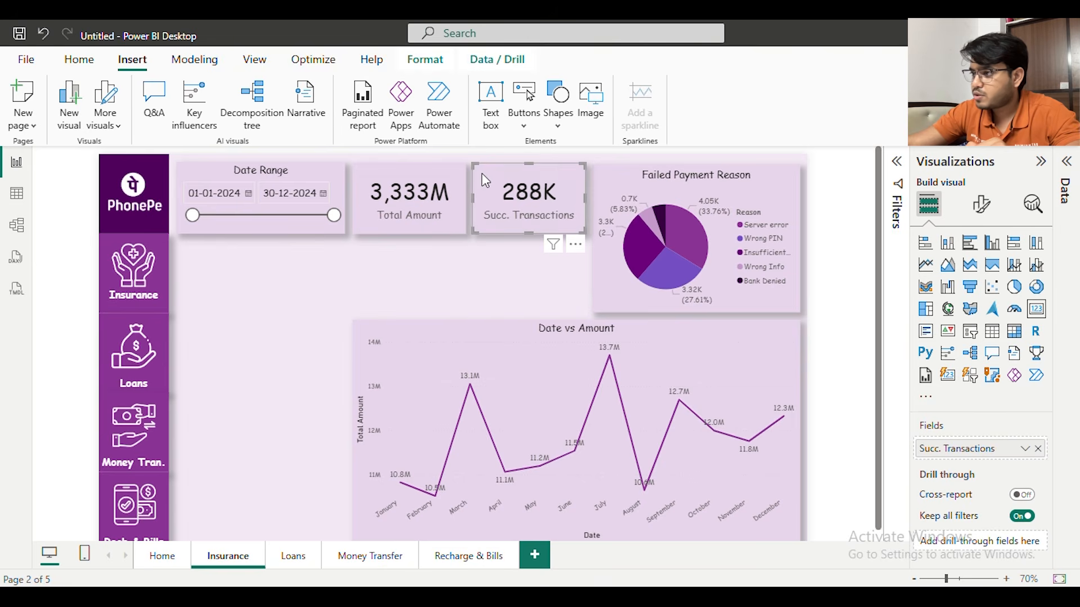
{"action": "key", "text": "Delete"}
Place the Total Amount card directly beneath the Date Range slicer at matching width, and narrow the Date vs Amount chart from its left edge
{"action": "left_click_drag", "start_coordinate": [400, 182], "coordinate": [346, 270]}
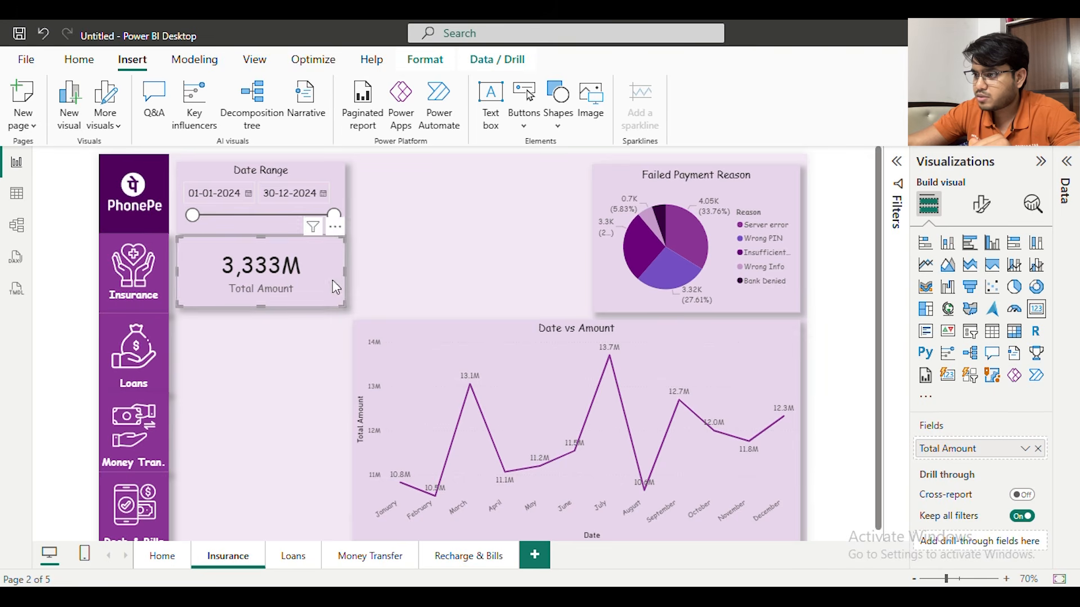
{"action": "left_click", "coordinate": [355, 432]}
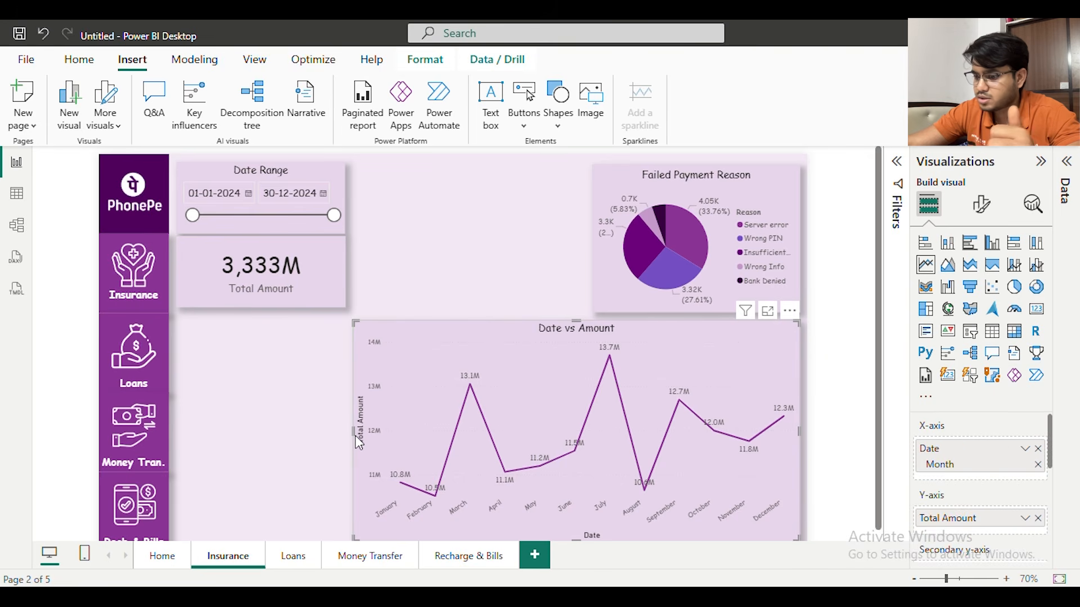
{"action": "left_click_drag", "start_coordinate": [356, 443], "coordinate": [453, 443]}
{"action": "left_click", "coordinate": [421, 260]}
Replace the Date Range slicer's All_Transactions date field with Date from the Insurance table
{"action": "left_click", "coordinate": [312, 170]}
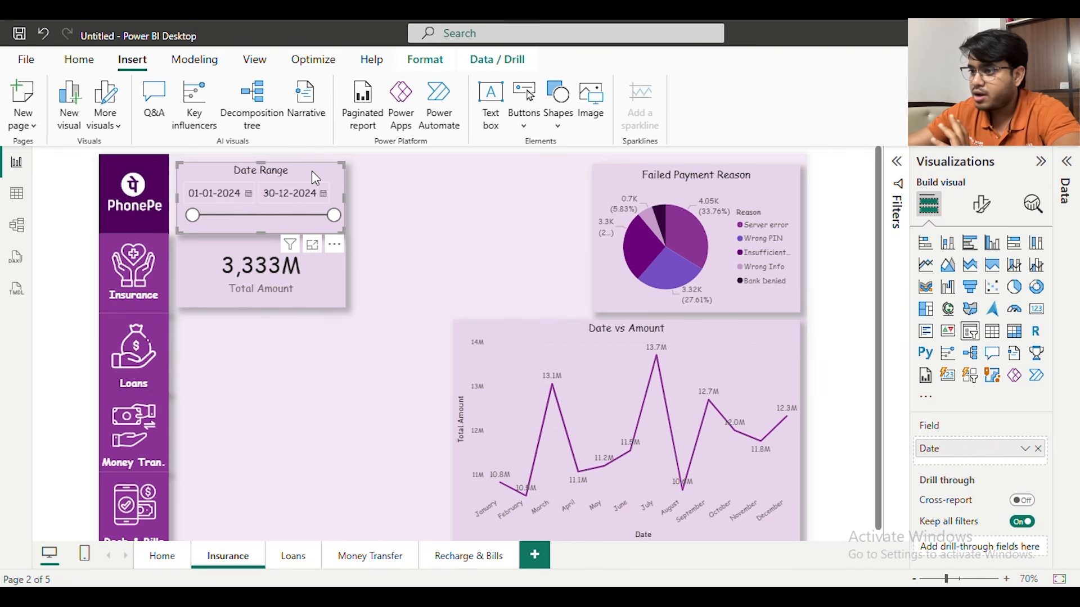
{"action": "left_click", "coordinate": [1068, 171]}
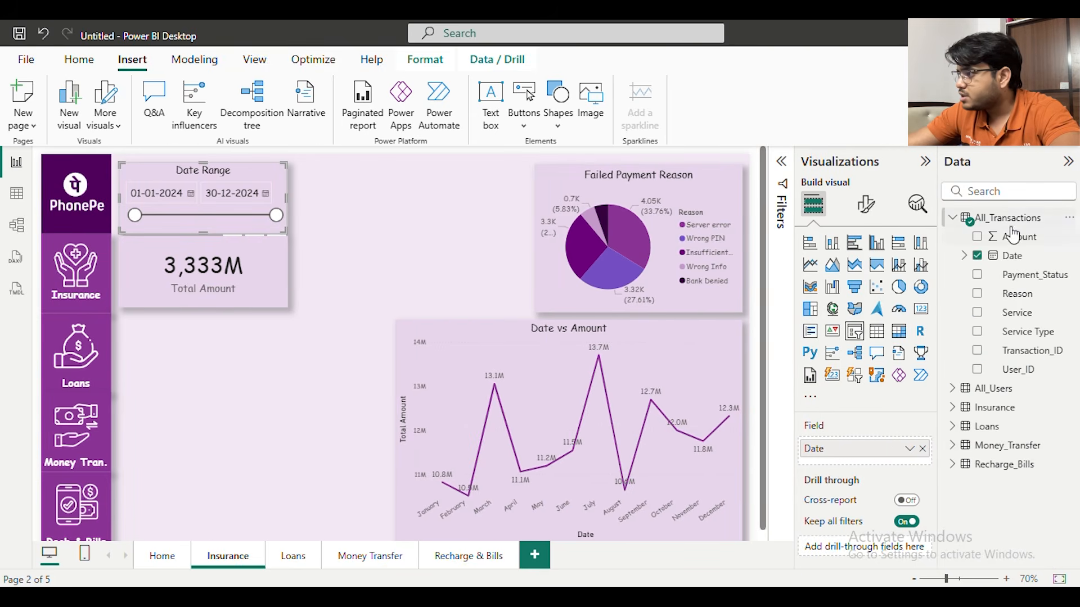
{"action": "left_click", "coordinate": [924, 162]}
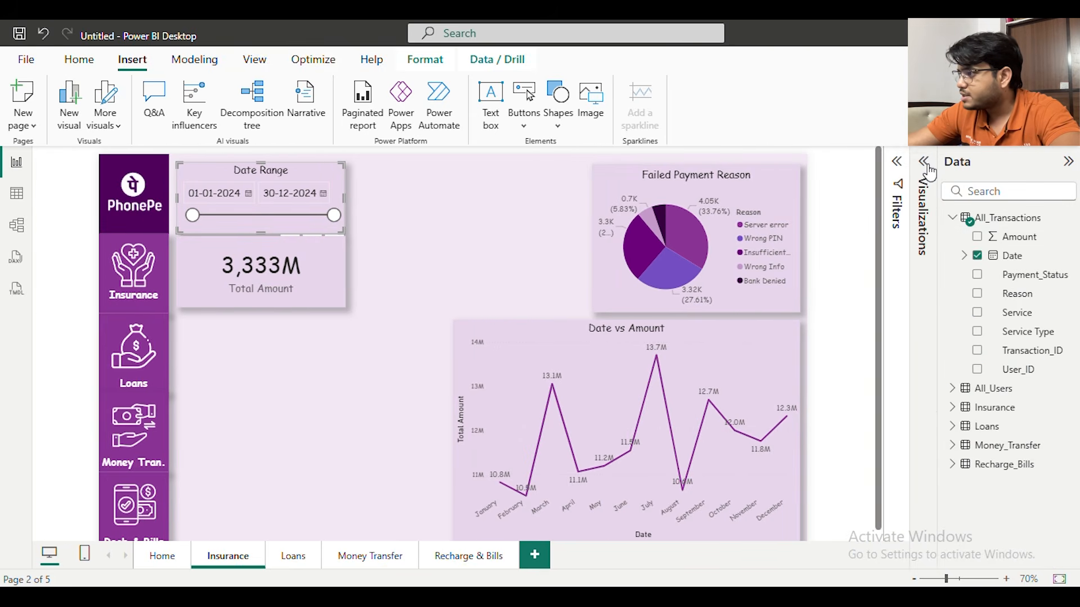
{"action": "left_click", "coordinate": [954, 407]}
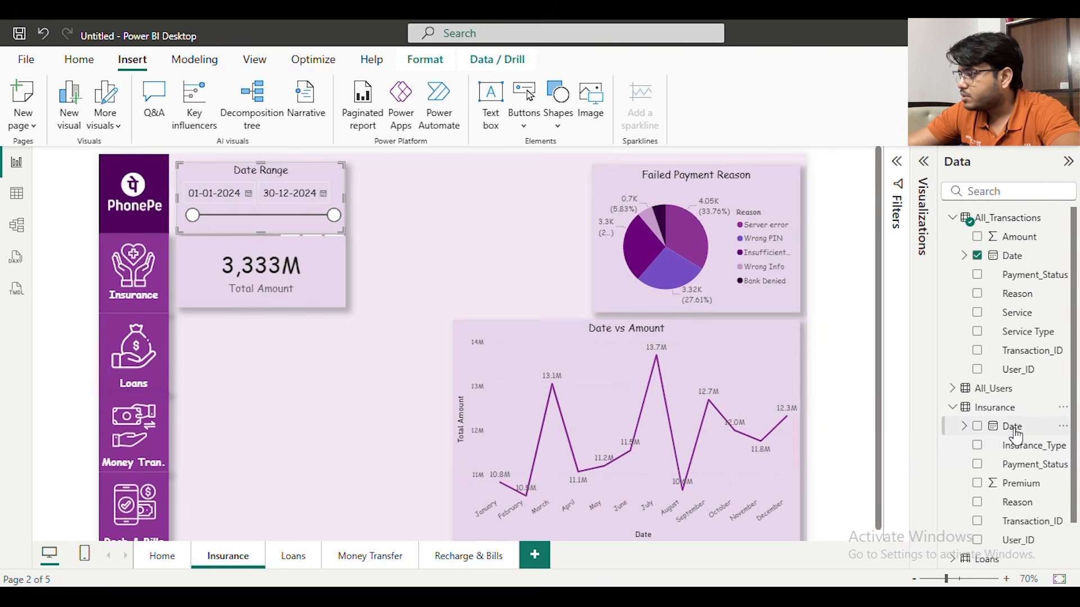
{"action": "left_click_drag", "start_coordinate": [1012, 428], "coordinate": [274, 192]}
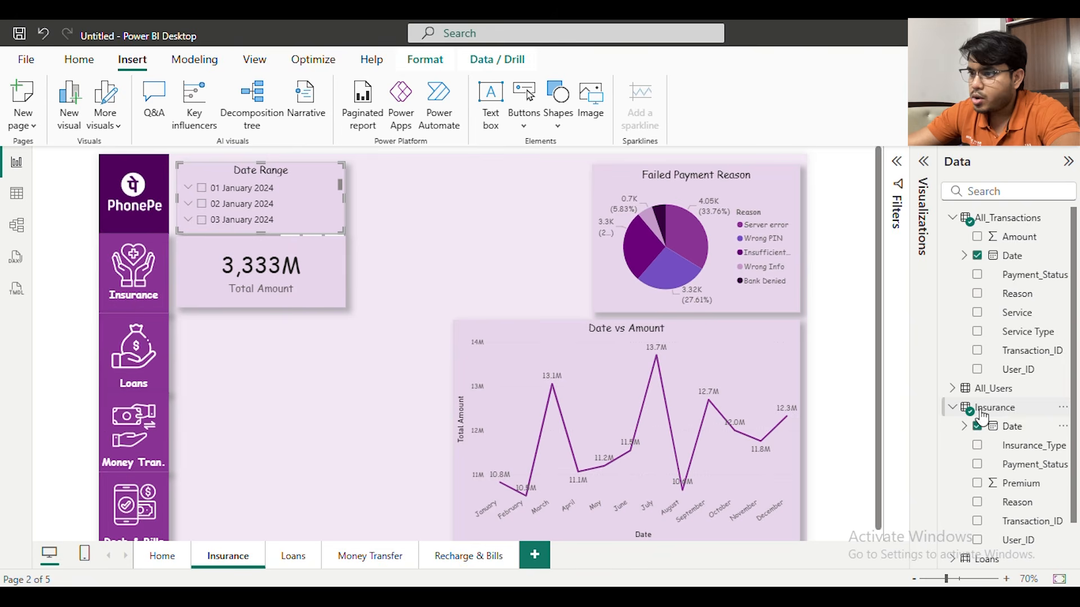
{"action": "left_click", "coordinate": [976, 256]}
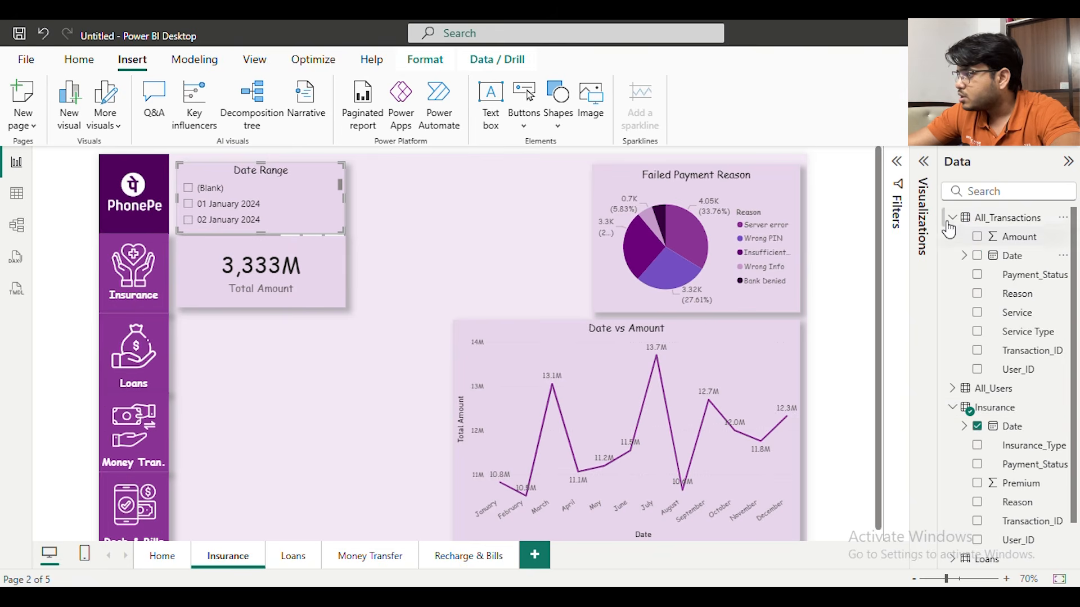
{"action": "left_click", "coordinate": [952, 219]}
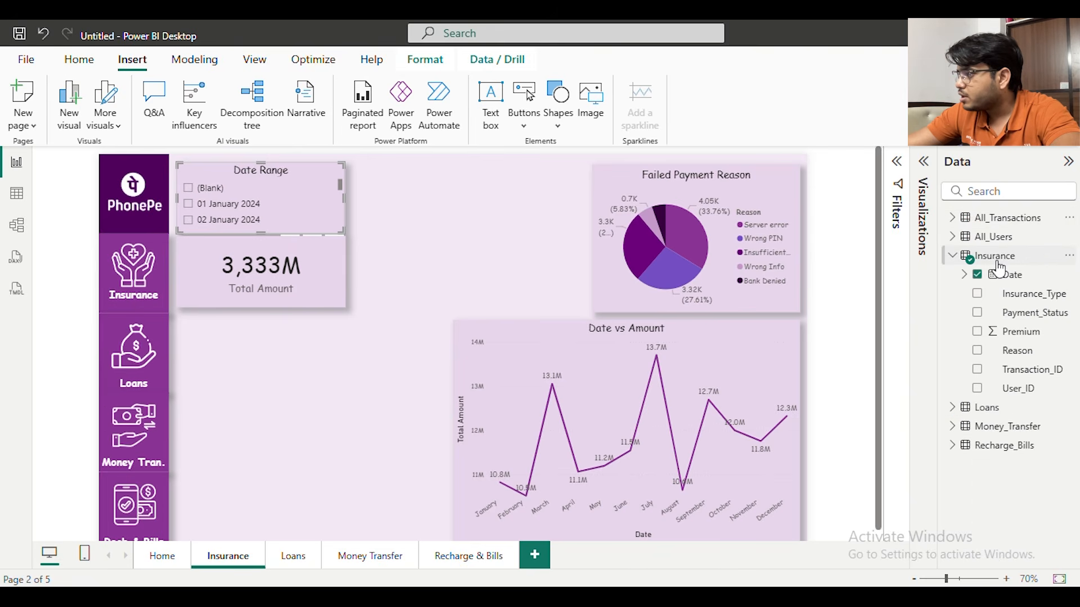
Set the Date Range slicer's style to Between
{"action": "left_click", "coordinate": [924, 161]}
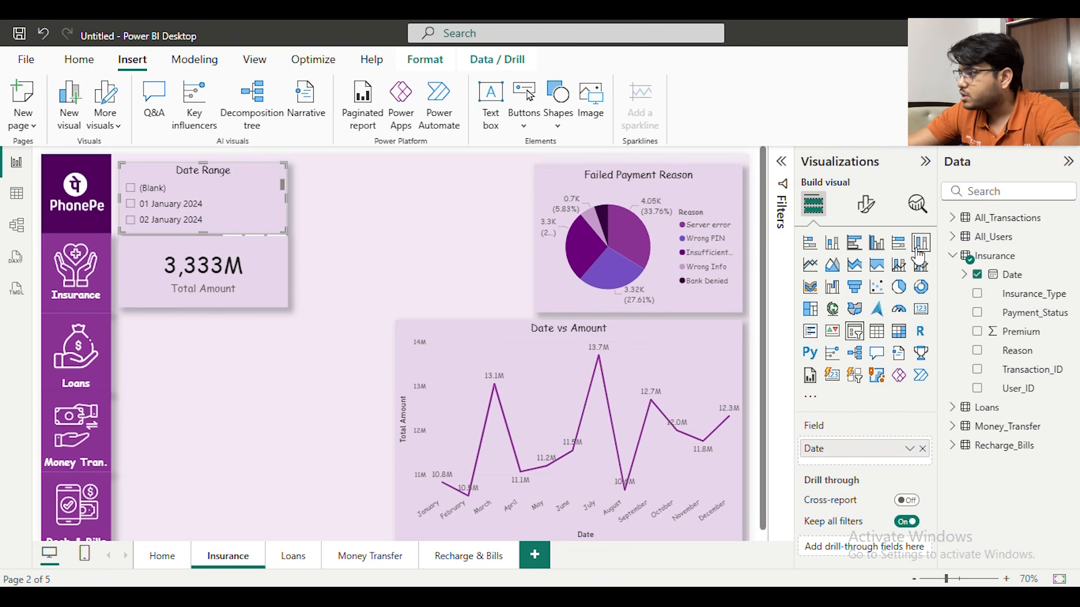
{"action": "left_click", "coordinate": [866, 204]}
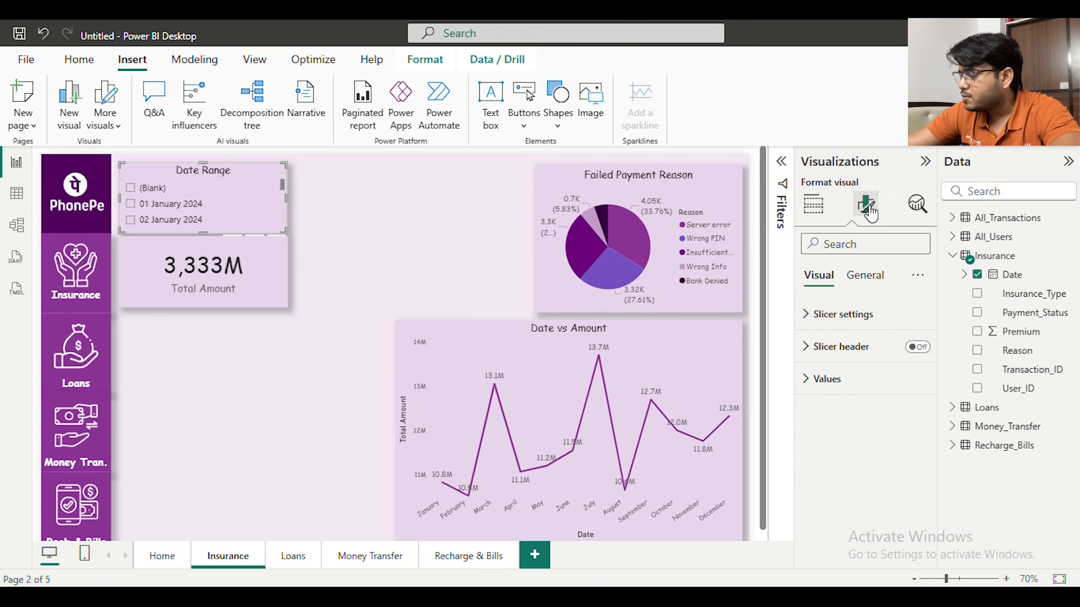
{"action": "left_click", "coordinate": [837, 347]}
{"action": "left_click", "coordinate": [836, 347]}
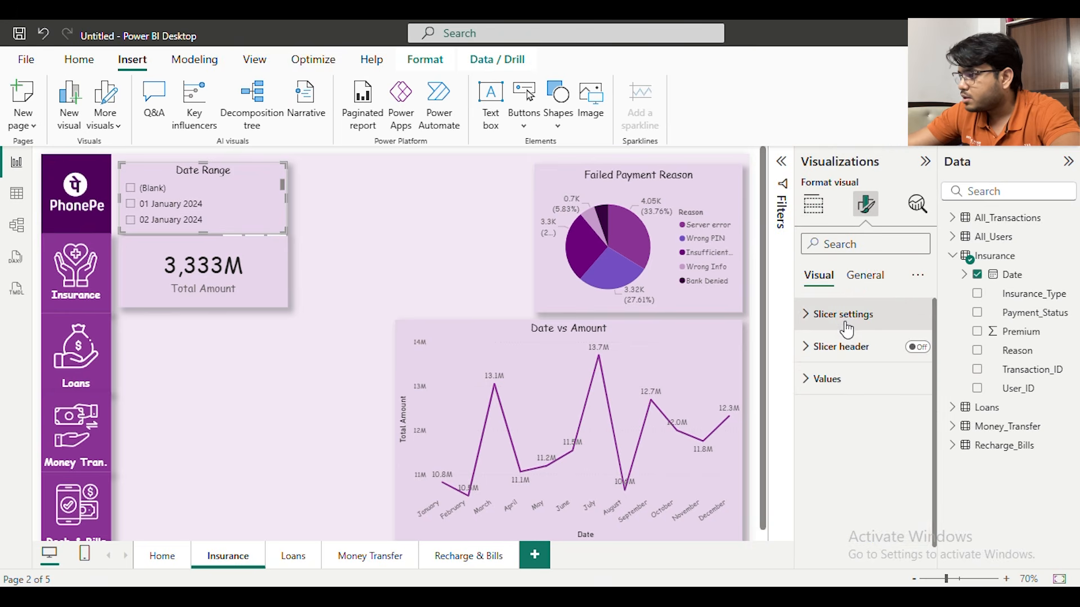
{"action": "left_click", "coordinate": [846, 316]}
{"action": "left_click", "coordinate": [885, 395]}
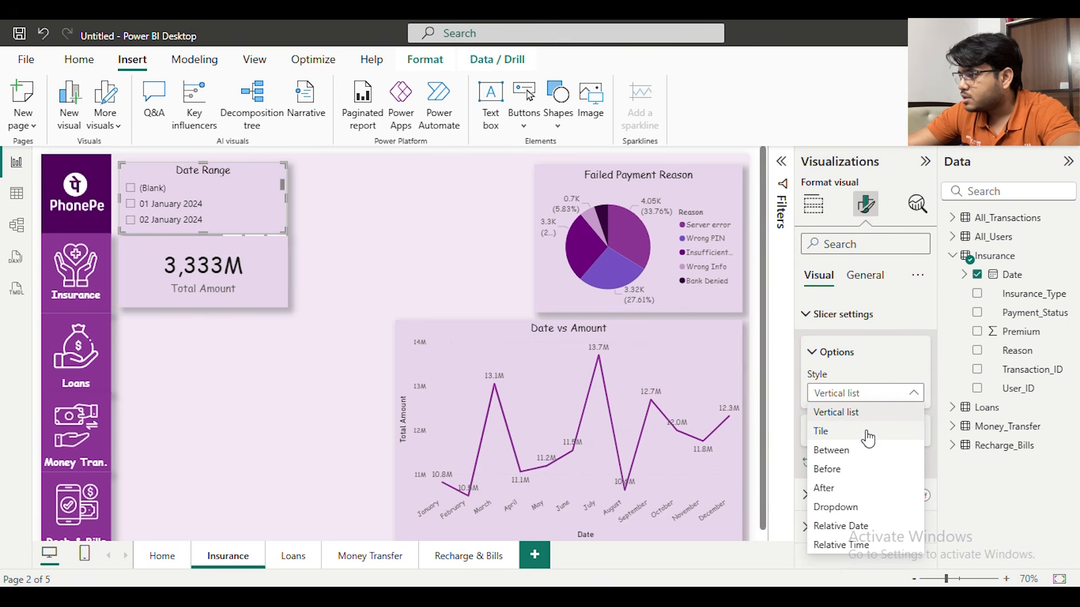
{"action": "left_click", "coordinate": [853, 456]}
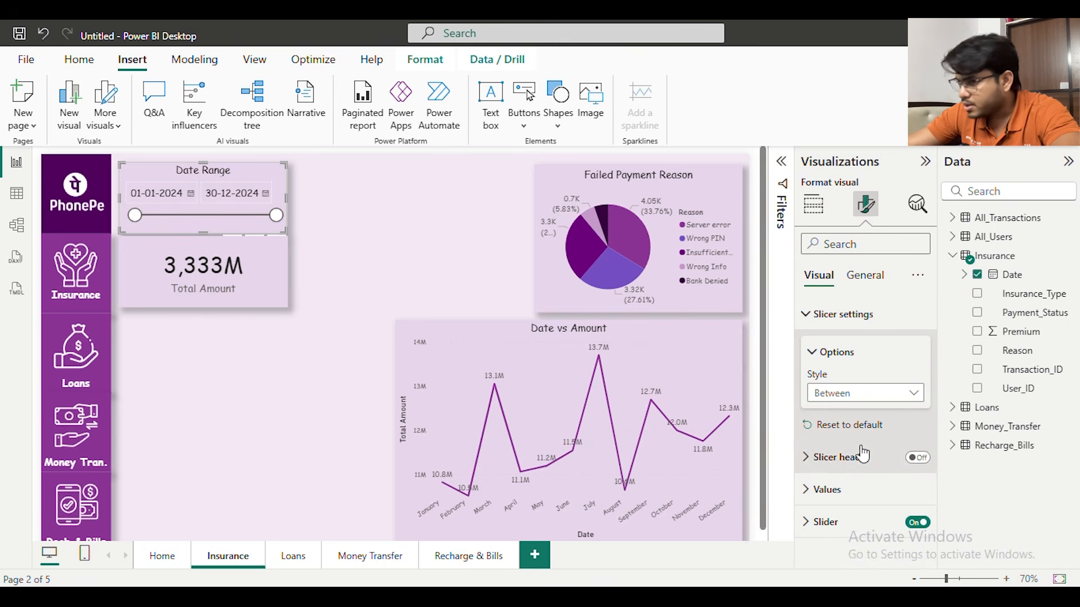
Replace the Total Amount card's field with Premium from the Insurance table
{"action": "left_click", "coordinate": [284, 278]}
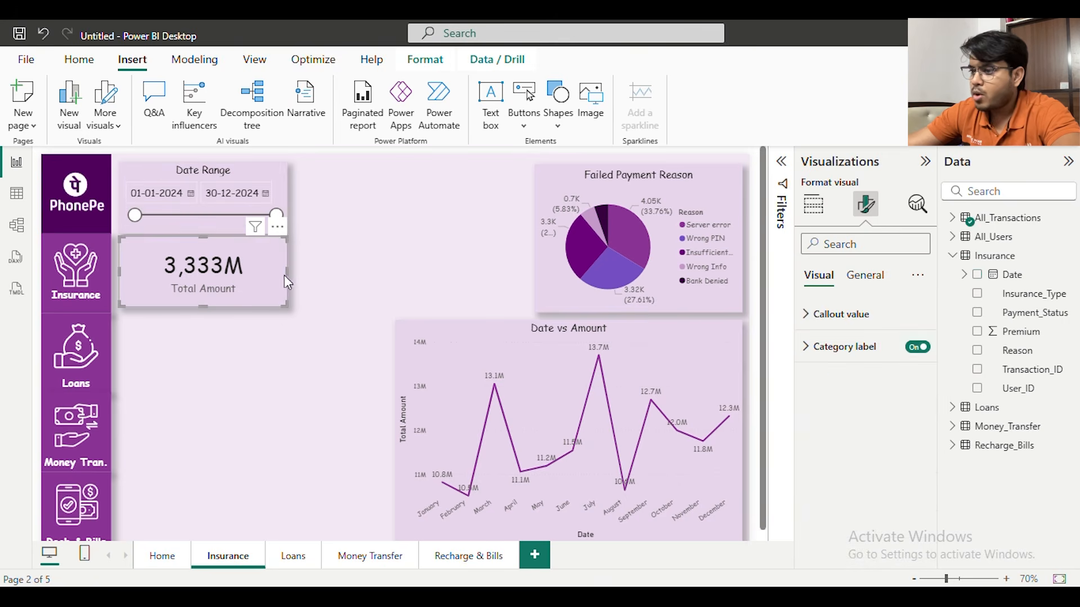
{"action": "left_click", "coordinate": [954, 220]}
{"action": "left_click", "coordinate": [977, 237]}
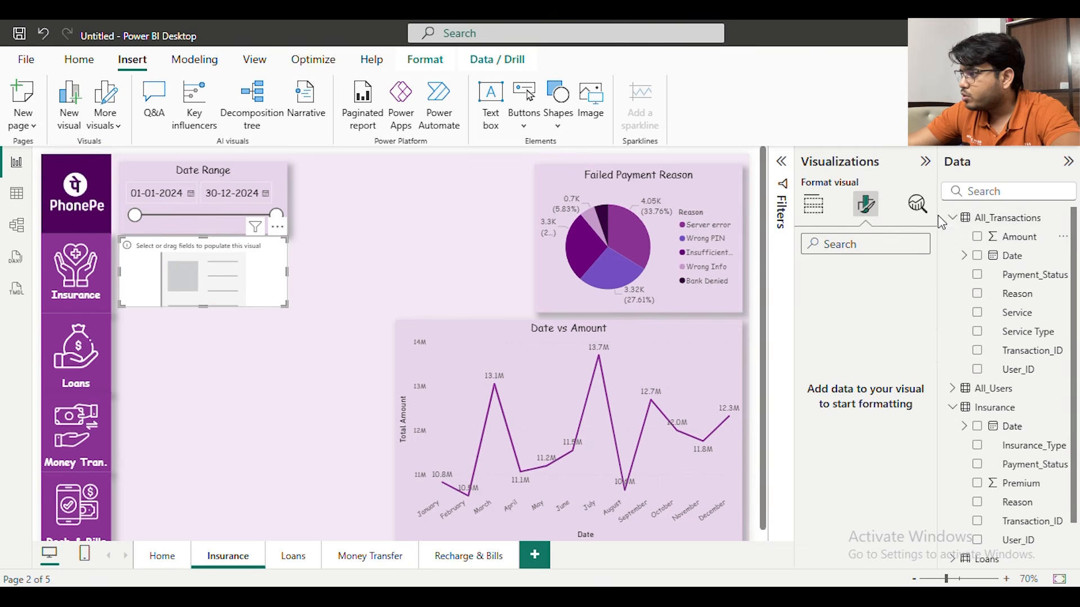
{"action": "left_click", "coordinate": [953, 219]}
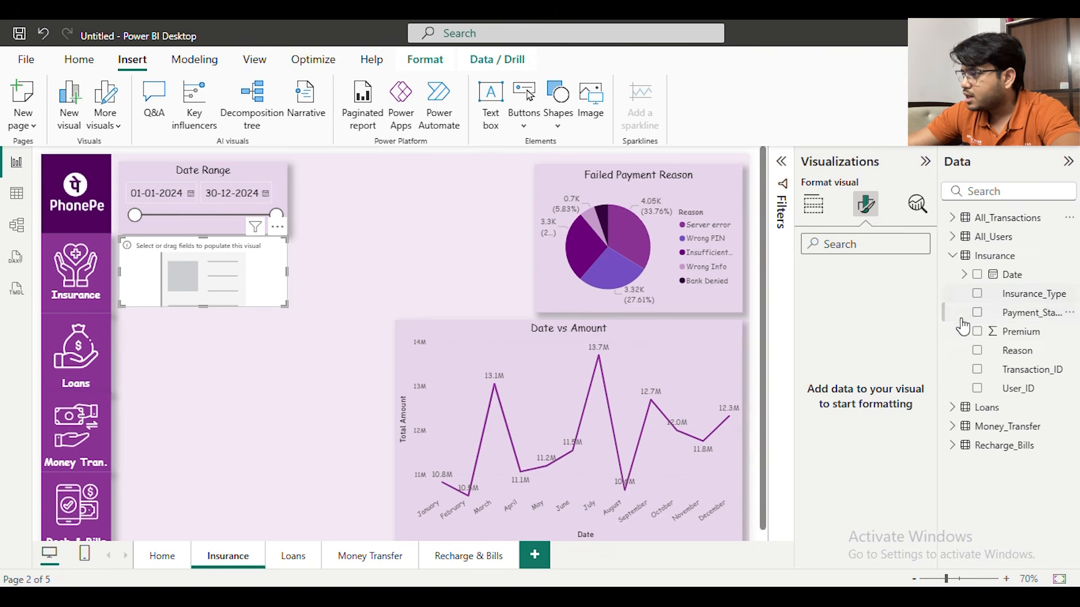
{"action": "left_click_drag", "start_coordinate": [1029, 336], "coordinate": [244, 250]}
Rename the premium card's field as "Total Amount"
{"action": "left_click", "coordinate": [818, 203]}
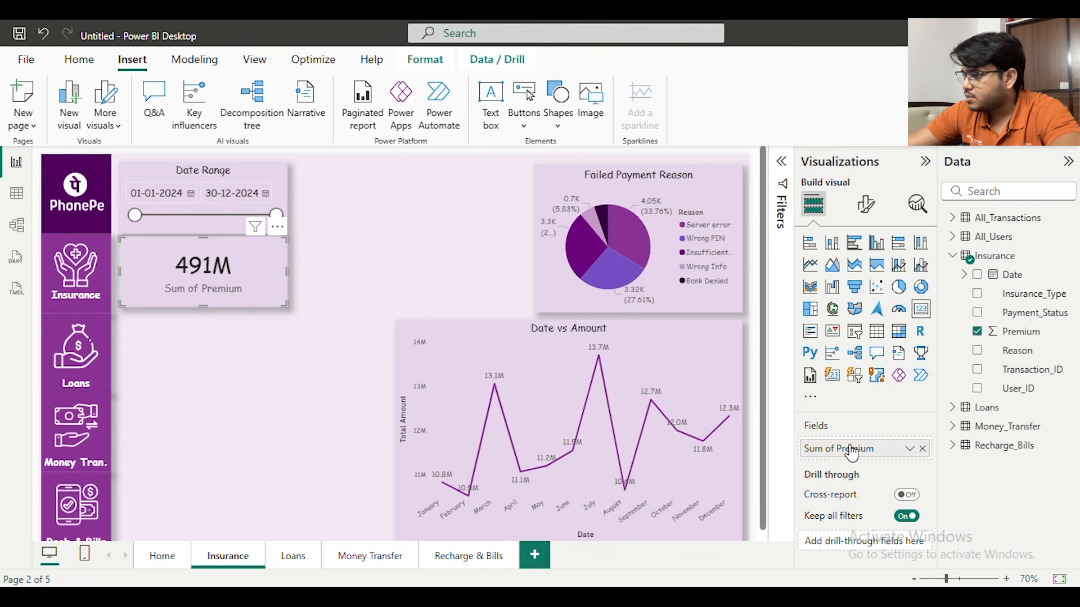
{"action": "left_click_drag", "start_coordinate": [806, 448], "coordinate": [879, 444]}
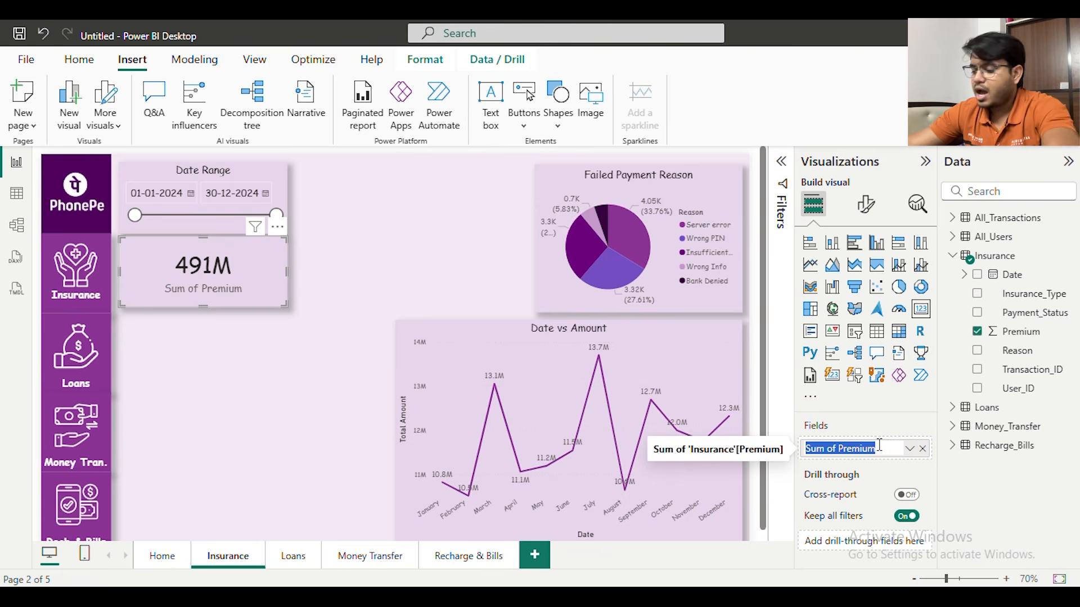
{"action": "type", "text": "Total Amount"}
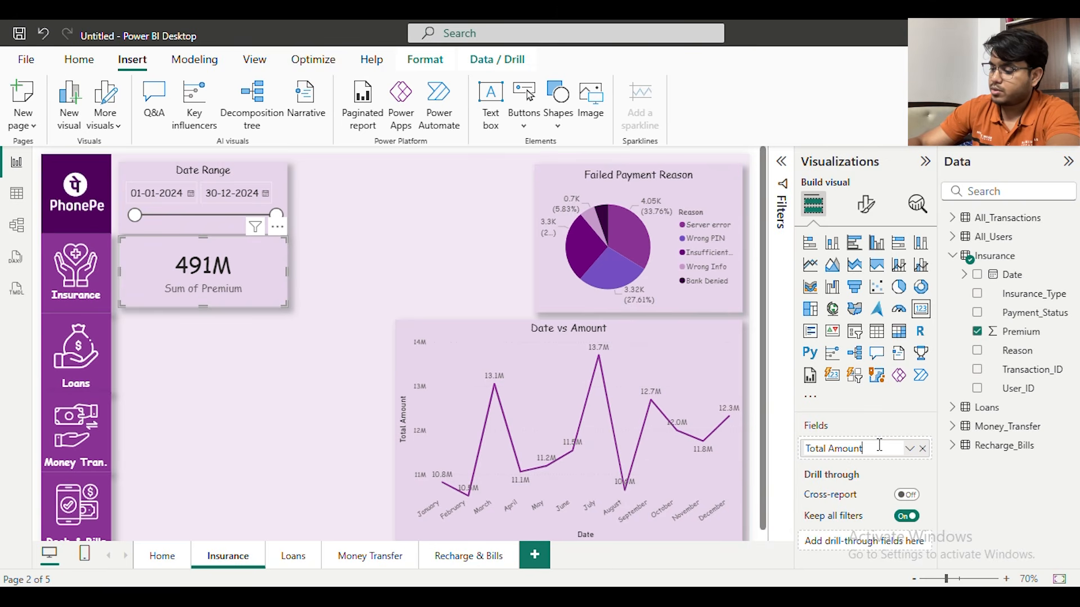
{"action": "key", "text": "Return"}
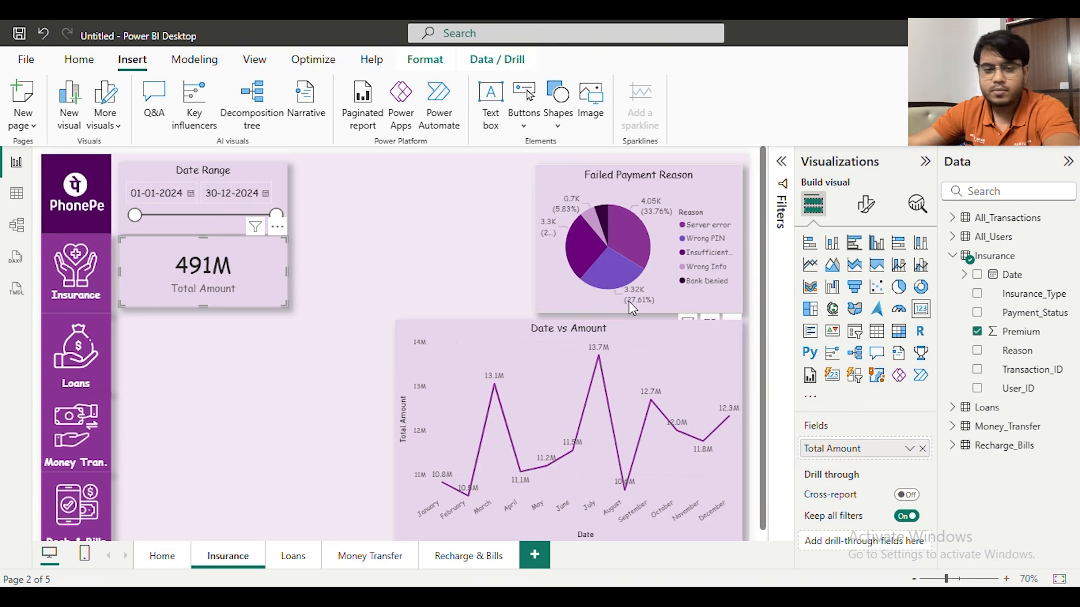
{"action": "left_click", "coordinate": [408, 288]}
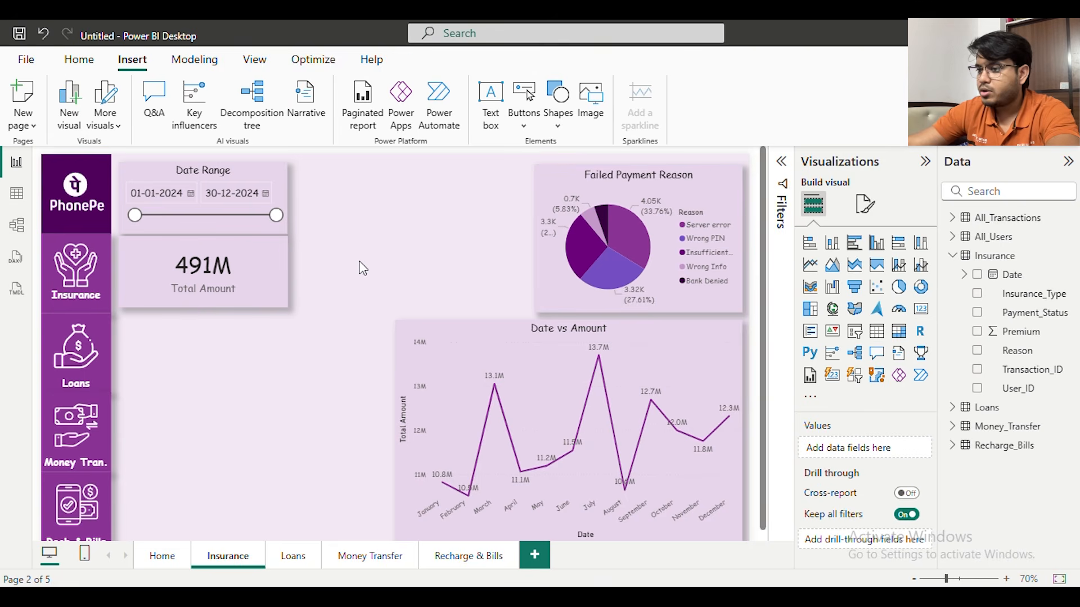
Format the Total Amount card's callout value in Millions with 2 decimal places
{"action": "left_click", "coordinate": [233, 264]}
{"action": "left_click", "coordinate": [868, 205]}
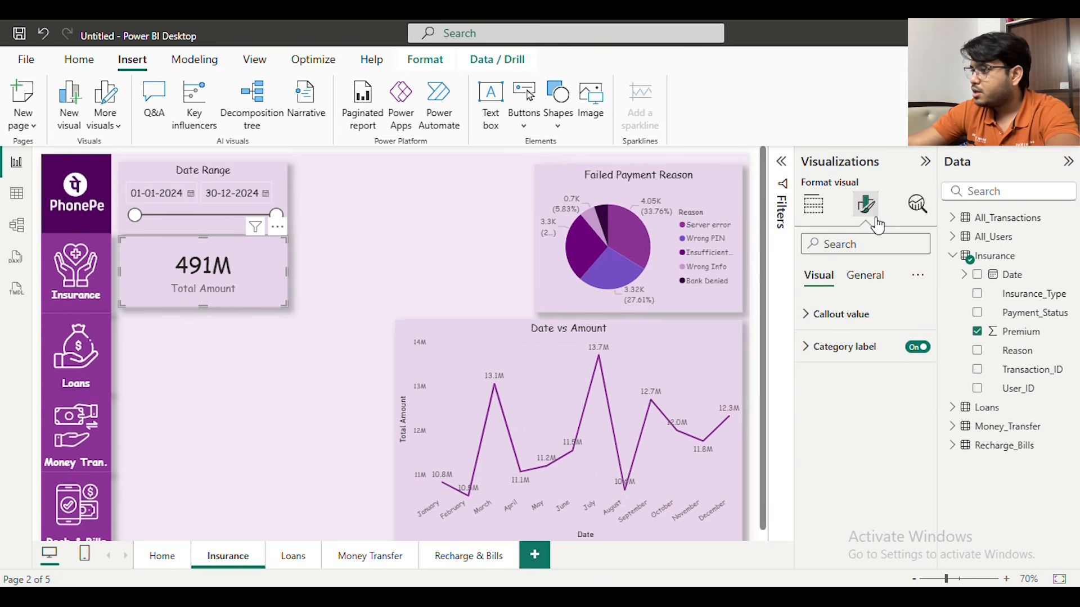
{"action": "left_click", "coordinate": [857, 315]}
{"action": "scroll", "coordinate": [885, 387], "scroll_direction": "down", "scroll_amount": 2}
{"action": "left_click", "coordinate": [883, 397]}
{"action": "left_click", "coordinate": [854, 453]}
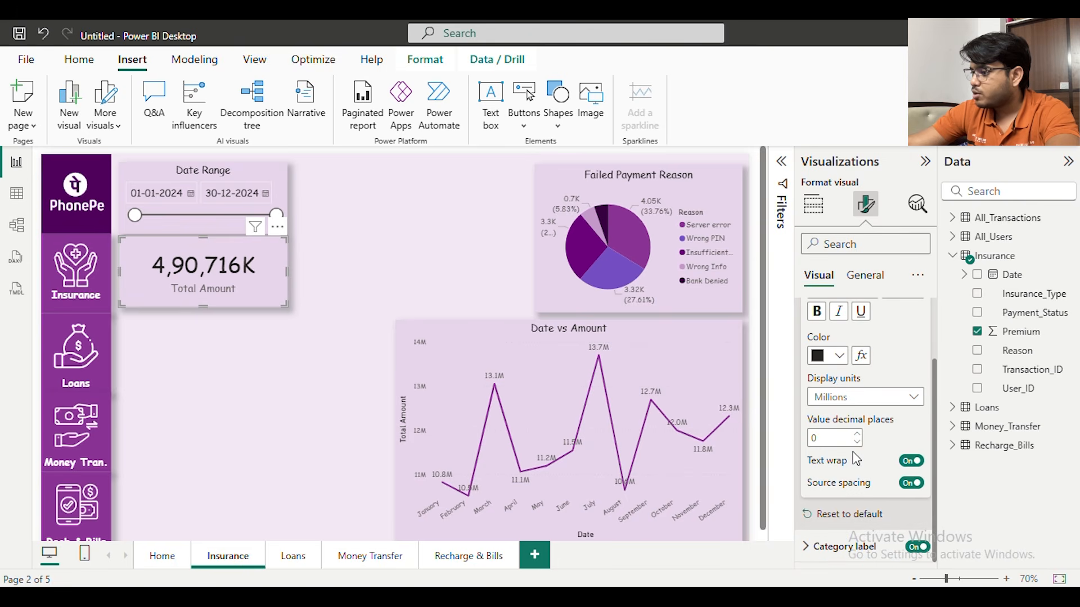
{"action": "left_click", "coordinate": [877, 397]}
{"action": "left_click", "coordinate": [847, 474]}
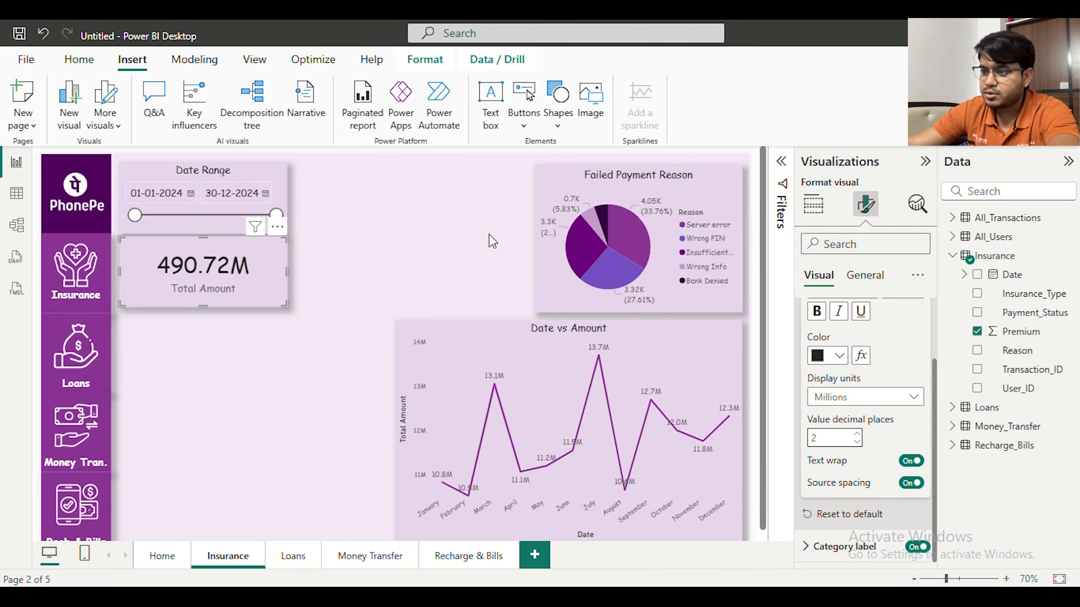
{"action": "left_click", "coordinate": [400, 247]}
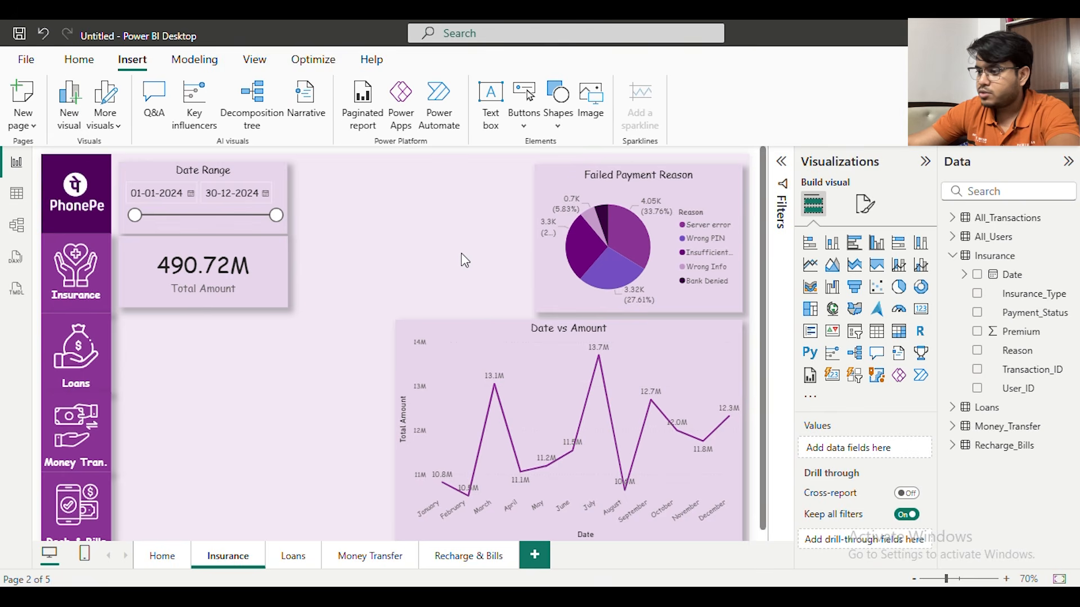
Duplicate the Failed Payment Reason pie chart and place the copy beside the Date Range slicer and Total Amount card
{"action": "left_click", "coordinate": [550, 192]}
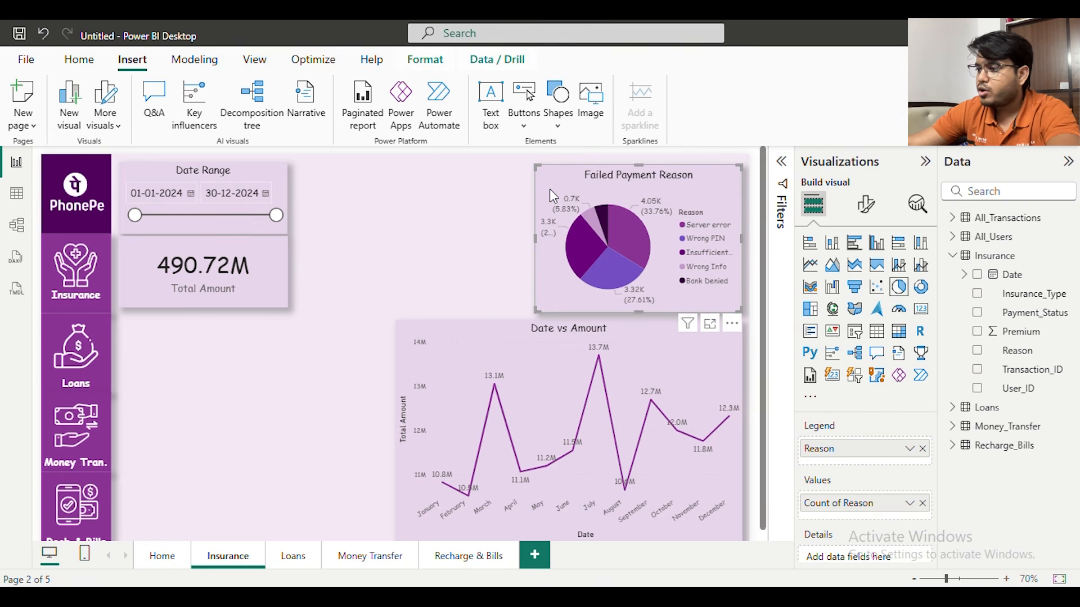
{"action": "key", "text": "ctrl+c"}
{"action": "key", "text": "ctrl+v"}
{"action": "left_click_drag", "start_coordinate": [569, 200], "coordinate": [331, 188]}
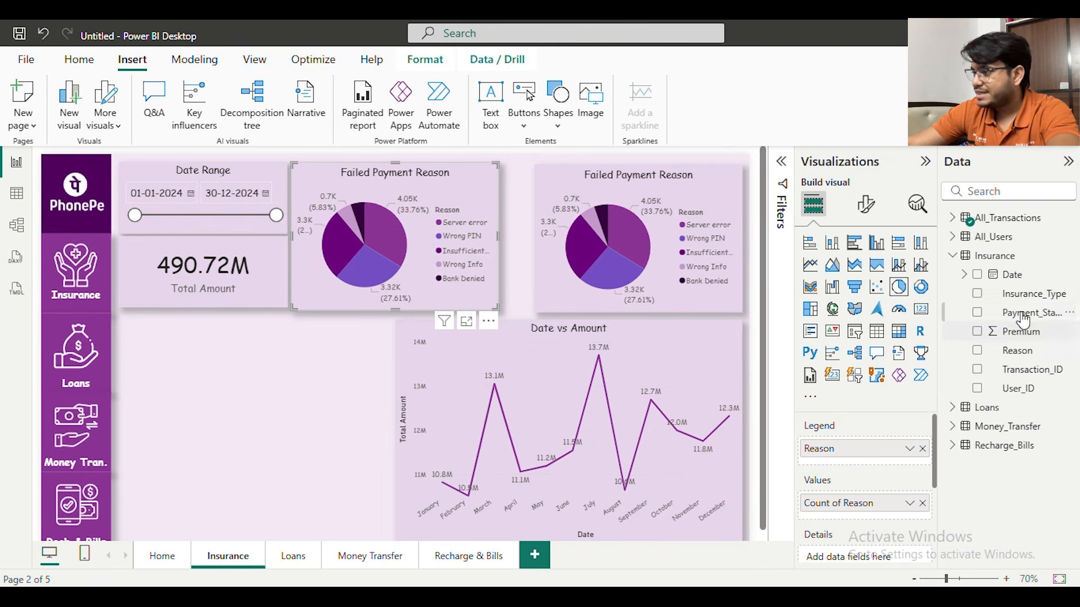
Replace the copied pie chart's legend with Payment_Status and its values with Count of Payment_Status from the Insurance table
{"action": "left_click_drag", "start_coordinate": [1012, 318], "coordinate": [918, 458]}
{"action": "left_click", "coordinate": [922, 449]}
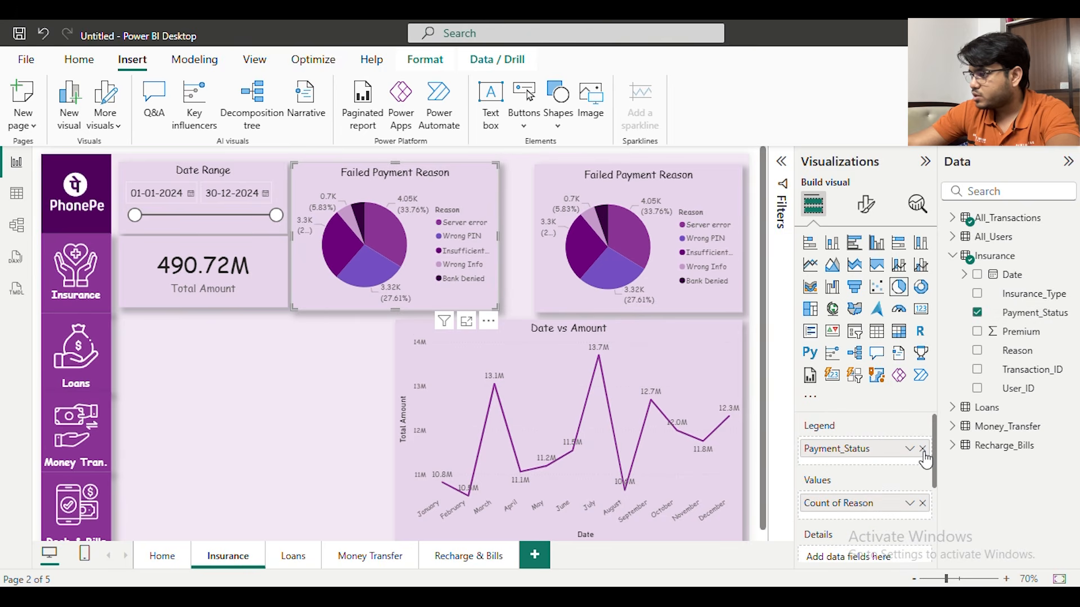
{"action": "left_click_drag", "start_coordinate": [1033, 321], "coordinate": [918, 525]}
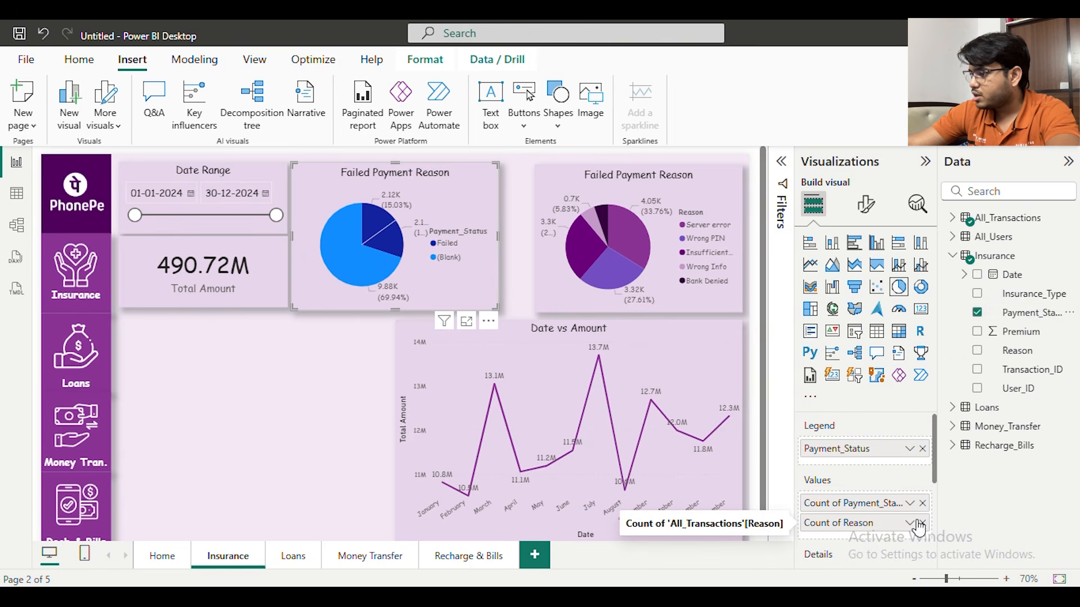
{"action": "left_click", "coordinate": [922, 523]}
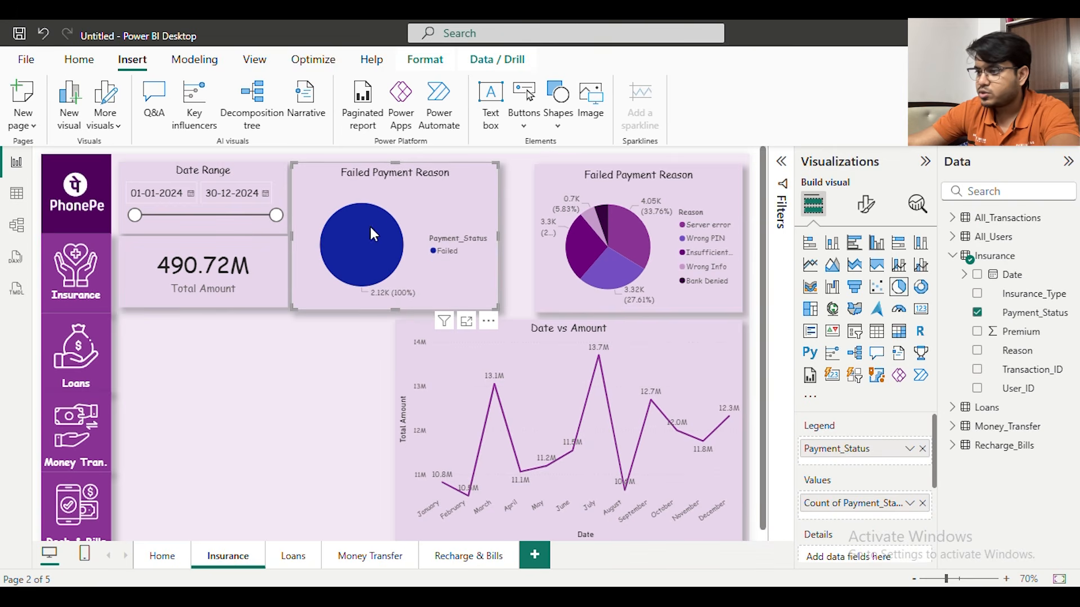
Remove the Reason filter from the copied pie chart and the Payment_Status filter from the Total Amount card
{"action": "left_click", "coordinate": [782, 164]}
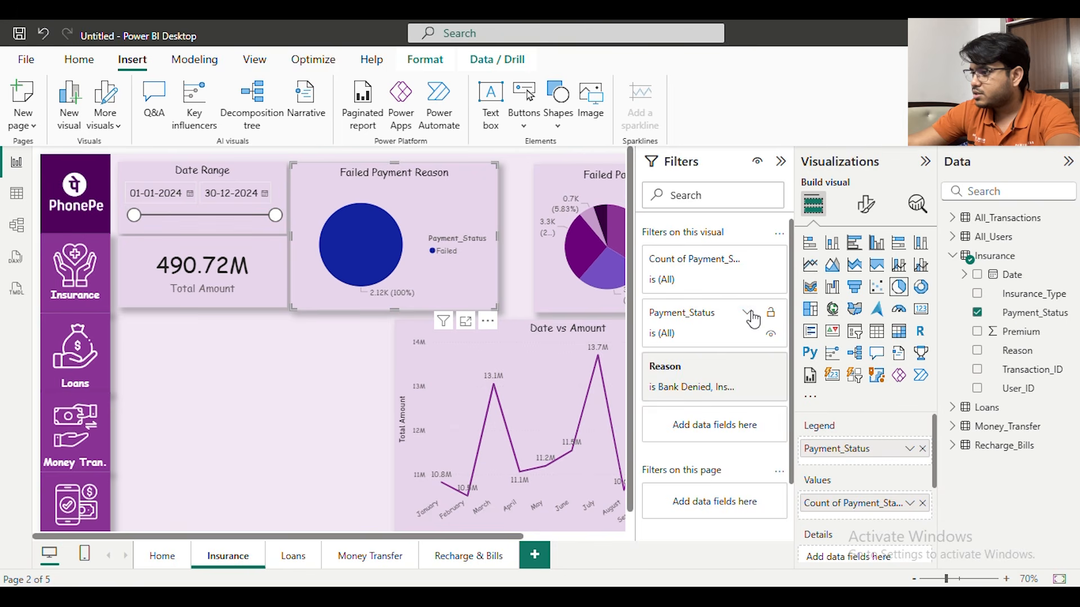
{"action": "left_click", "coordinate": [748, 314]}
{"action": "left_click", "coordinate": [749, 314]}
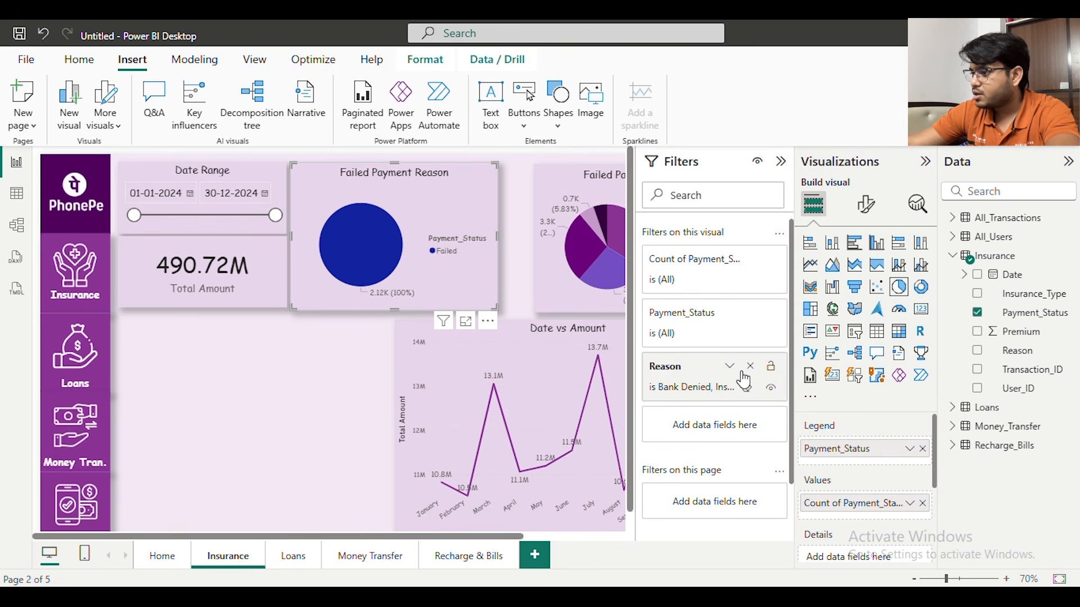
{"action": "left_click", "coordinate": [750, 367]}
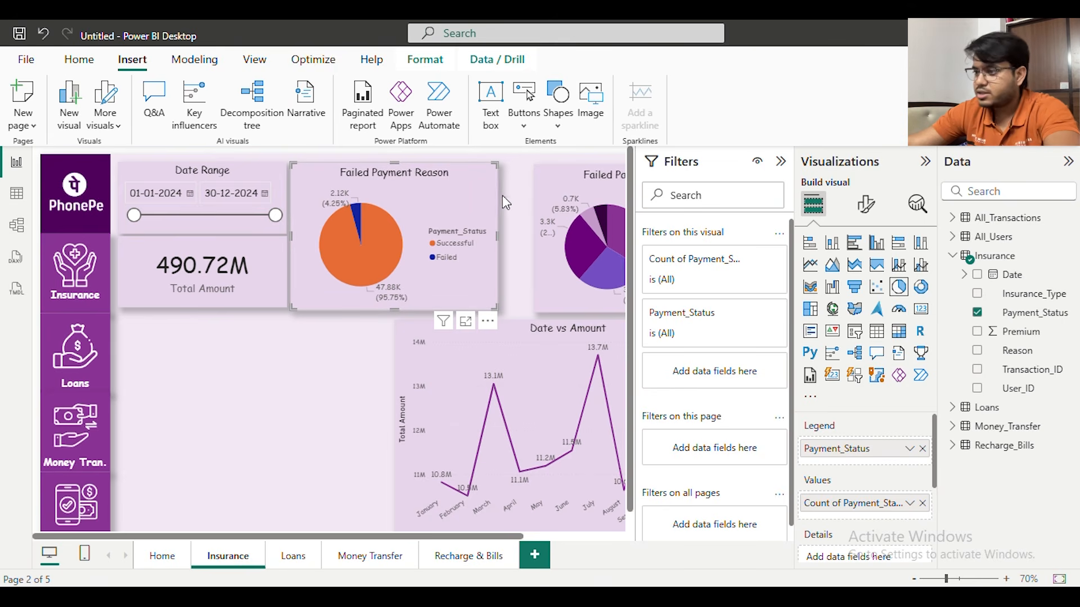
{"action": "left_click", "coordinate": [278, 284]}
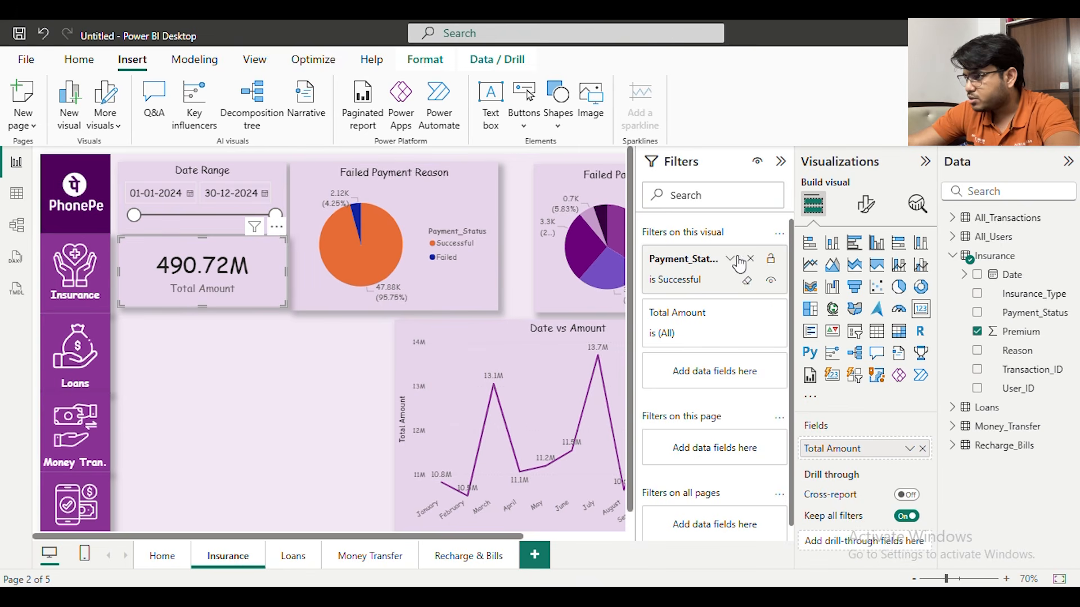
{"action": "left_click", "coordinate": [751, 259]}
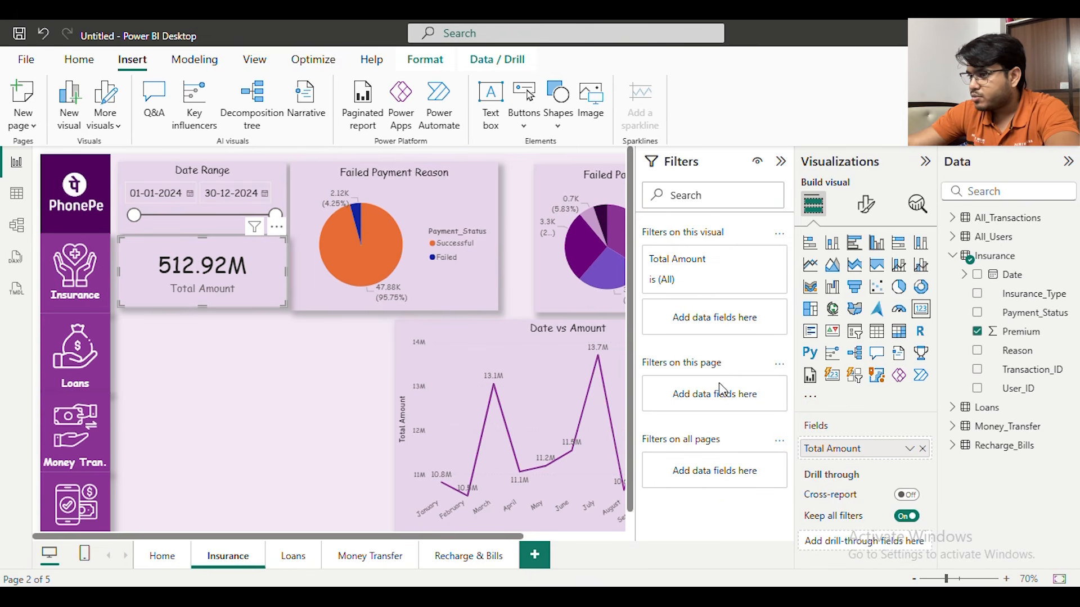
Change the copied pie chart's title to "Payment Status"
{"action": "left_click", "coordinate": [484, 207]}
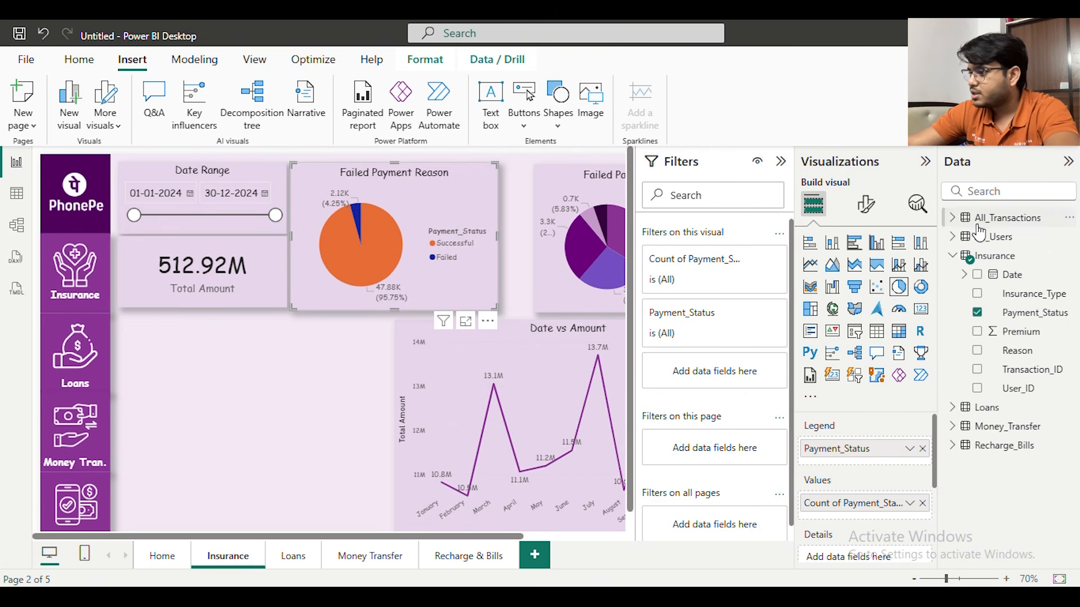
{"action": "left_click", "coordinate": [867, 208]}
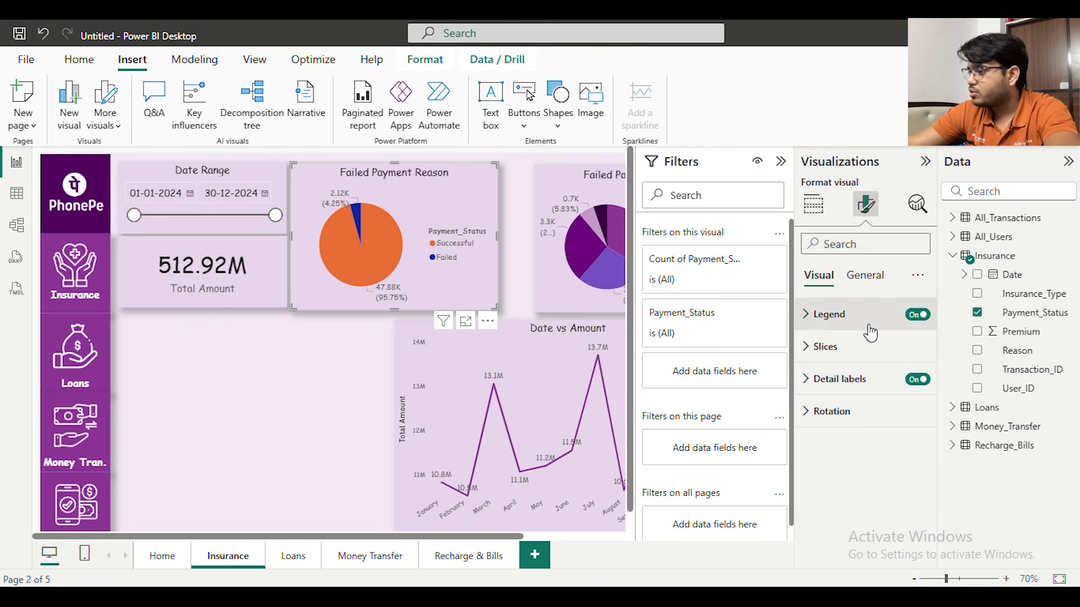
{"action": "left_click", "coordinate": [866, 275]}
{"action": "left_click", "coordinate": [861, 349]}
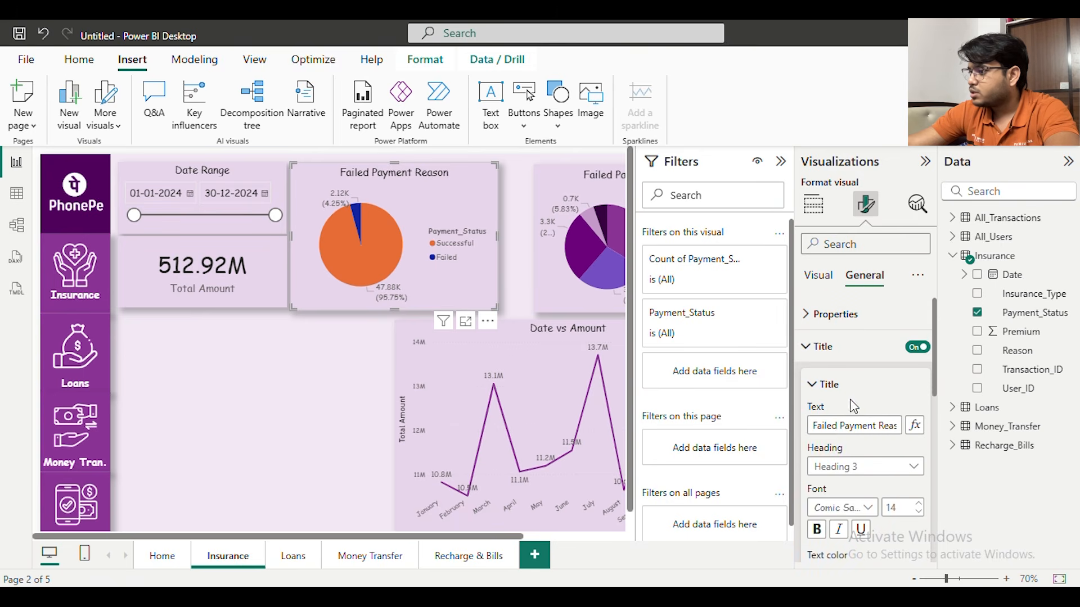
{"action": "left_click_drag", "start_coordinate": [842, 423], "coordinate": [769, 422]}
{"action": "key", "text": "BackSpace"}
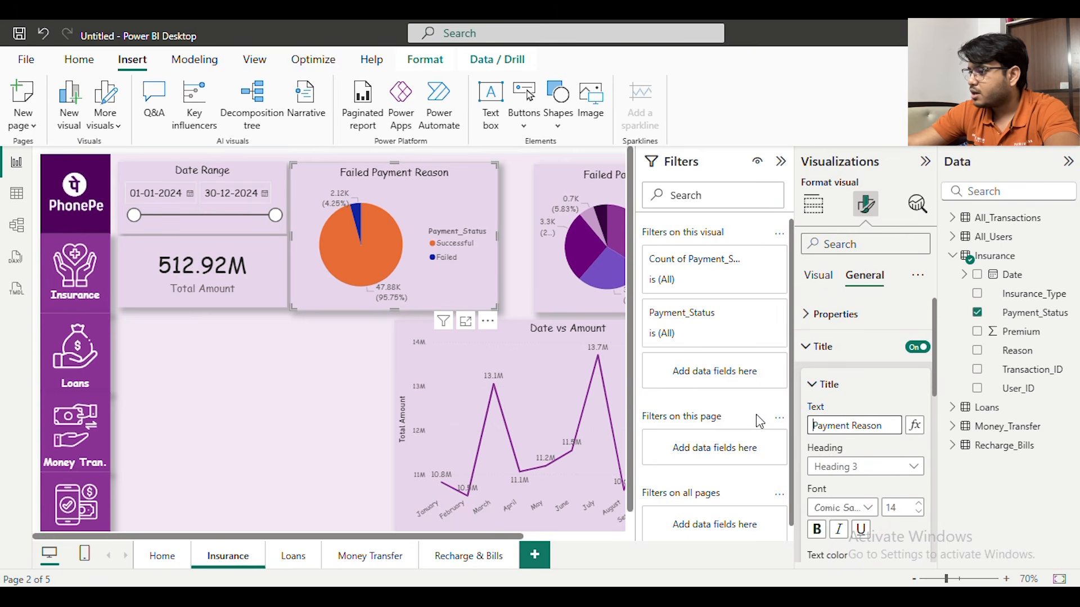
{"action": "double_click", "coordinate": [850, 426]}
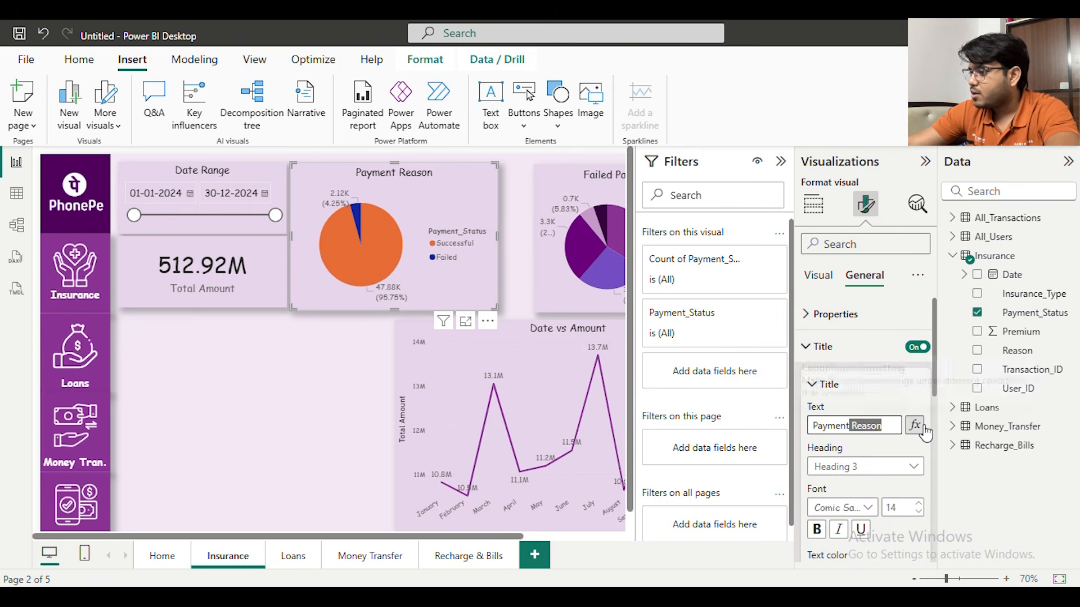
{"action": "key", "text": "BackSpace"}
{"action": "type", "text": "Statu"}
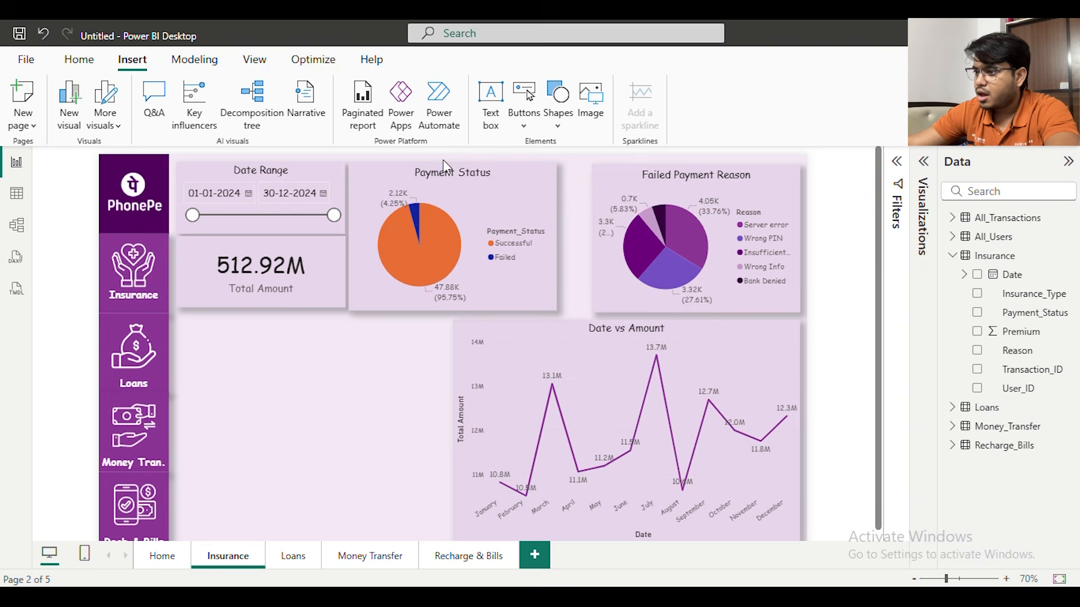
Color the Successful slice of the Payment Status pie chart dark purple from the recent colors
{"action": "left_click", "coordinate": [927, 175]}
{"action": "left_click", "coordinate": [865, 217]}
{"action": "left_click", "coordinate": [883, 349]}
{"action": "scroll", "coordinate": [882, 345], "scroll_direction": "down", "scroll_amount": 1}
{"action": "left_click", "coordinate": [877, 373]}
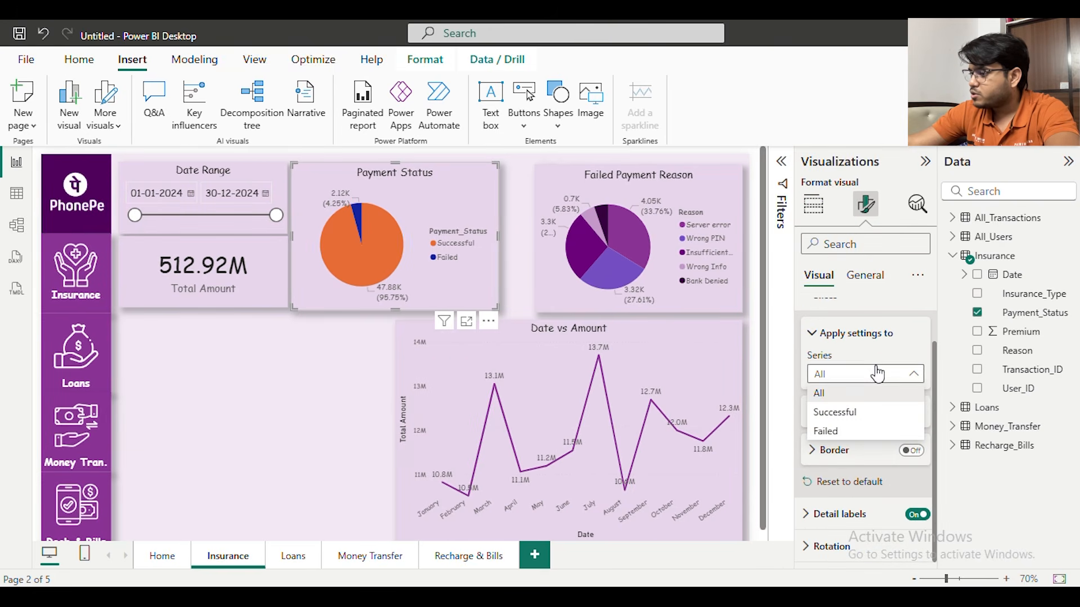
{"action": "left_click", "coordinate": [868, 411]}
{"action": "left_click", "coordinate": [855, 419]}
{"action": "scroll", "coordinate": [855, 418], "scroll_direction": "down", "scroll_amount": 1}
{"action": "left_click", "coordinate": [837, 373]}
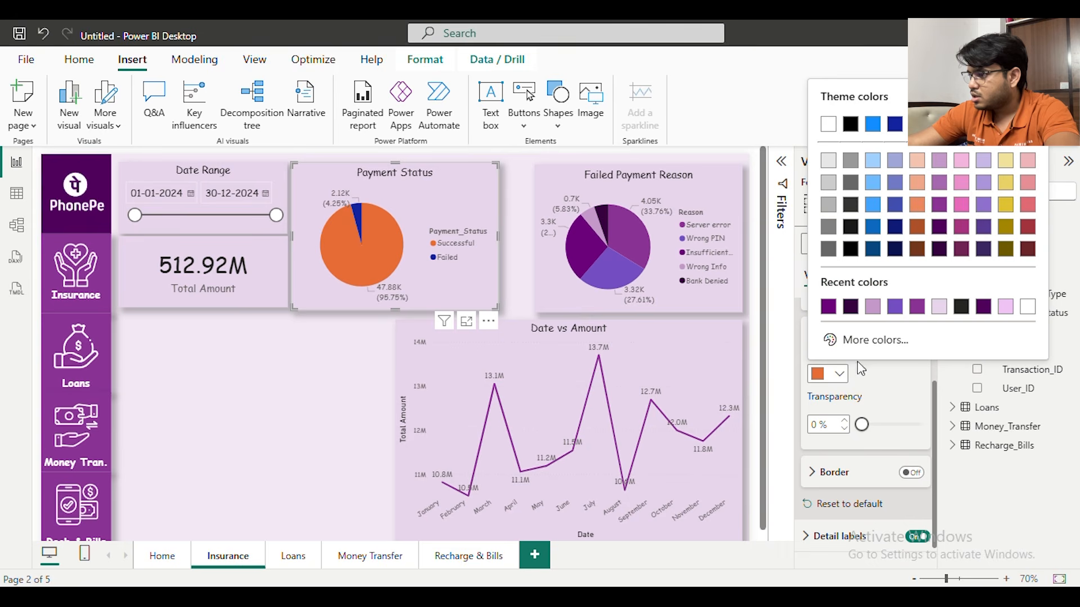
{"action": "left_click", "coordinate": [828, 307]}
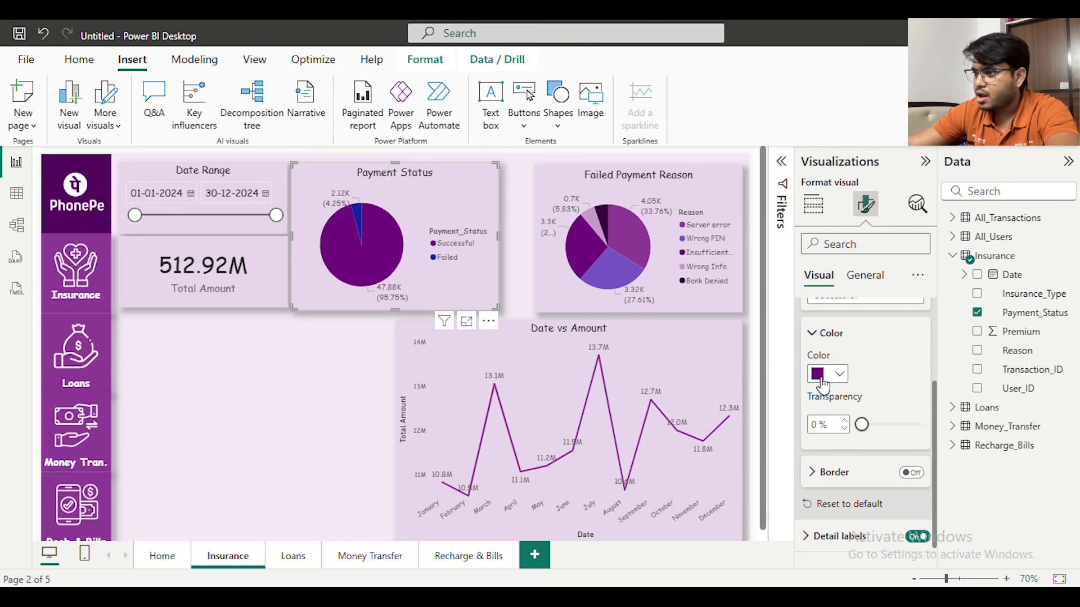
Color the Failed slice of the Payment Status pie chart light purple from the recent colors
{"action": "scroll", "coordinate": [844, 393], "scroll_direction": "up", "scroll_amount": 2}
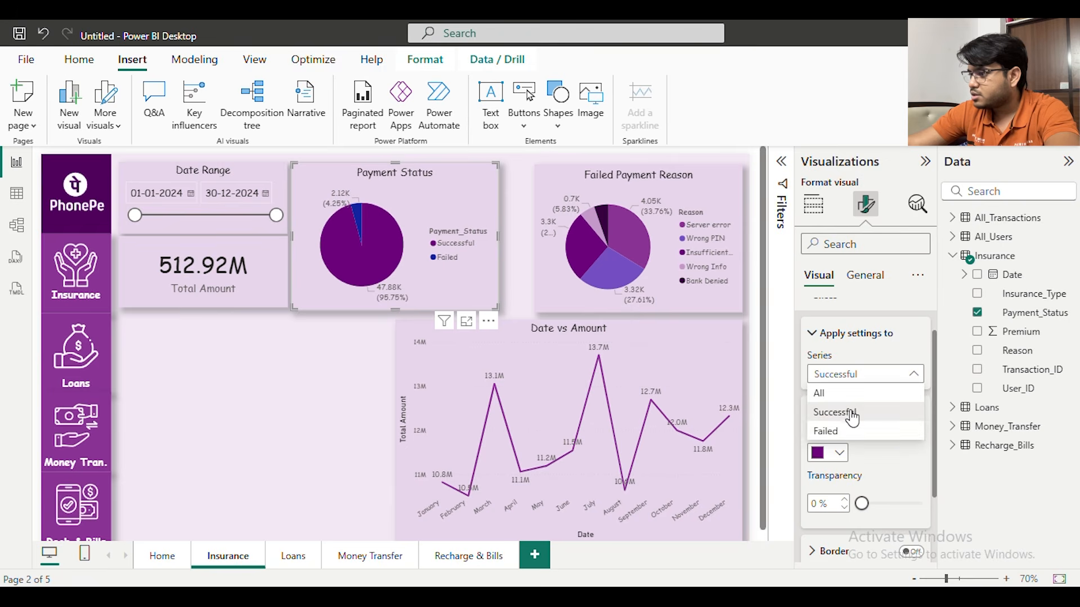
{"action": "left_click", "coordinate": [842, 431]}
{"action": "left_click", "coordinate": [842, 453]}
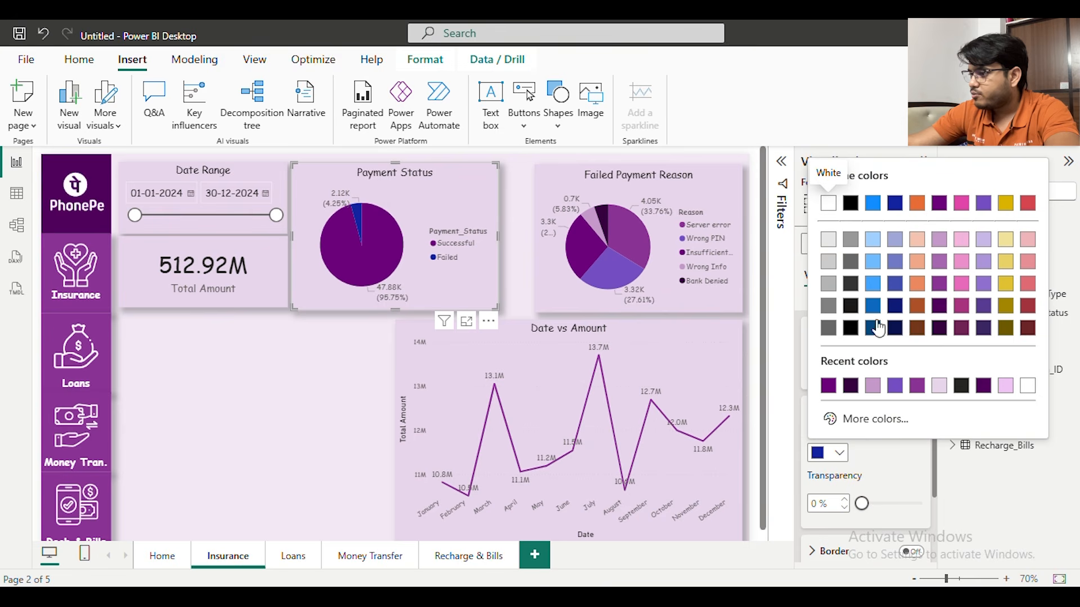
{"action": "left_click", "coordinate": [916, 386]}
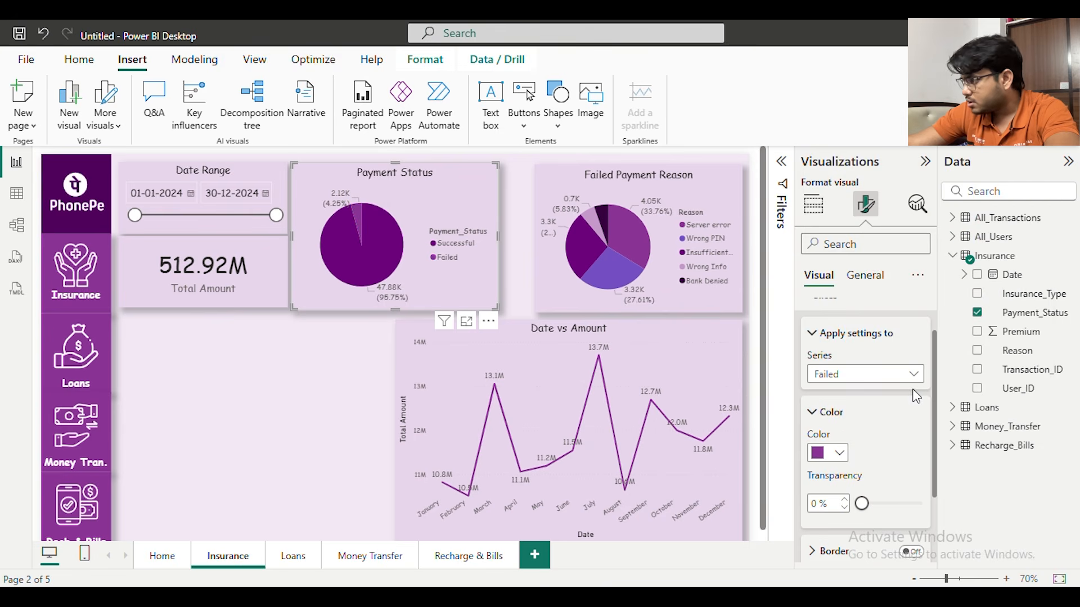
{"action": "left_click", "coordinate": [837, 448]}
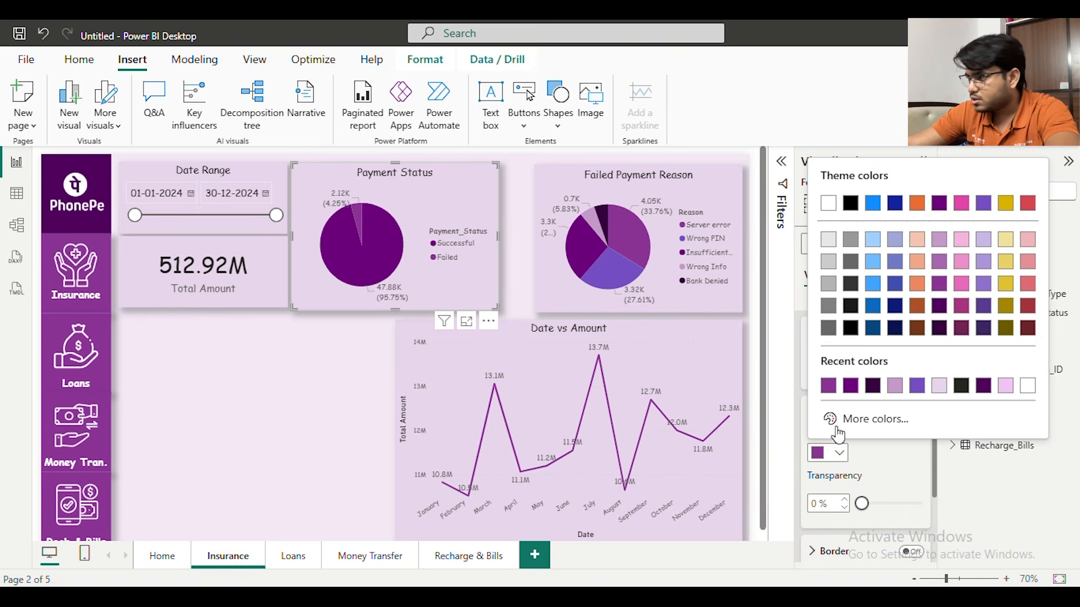
{"action": "left_click", "coordinate": [887, 386]}
{"action": "left_click", "coordinate": [330, 378]}
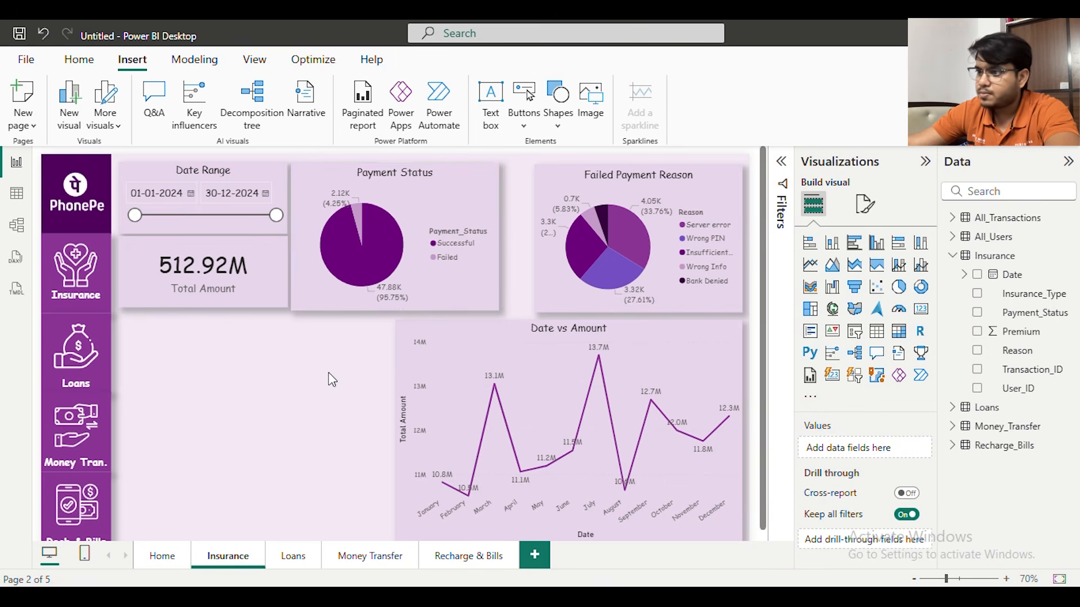
Resize the two pie charts to close the gap between them and slightly increase the Total Amount card's height to align the row
{"action": "left_click", "coordinate": [467, 199]}
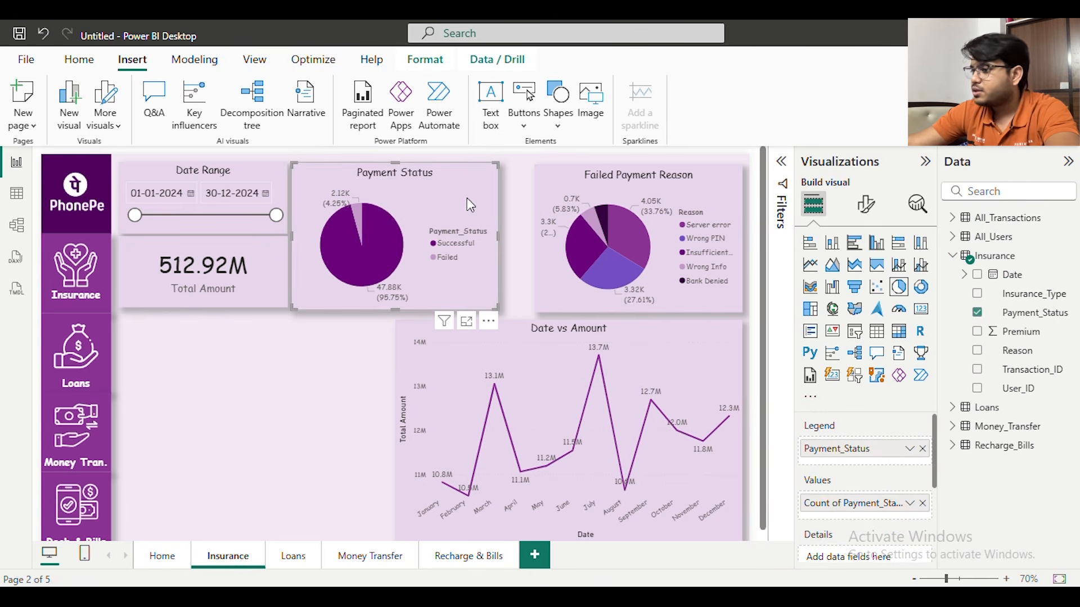
{"action": "left_click", "coordinate": [474, 198]}
{"action": "left_click", "coordinate": [475, 199]}
{"action": "mouse_move", "coordinate": [498, 236]}
{"action": "left_mouse_down"}
{"action": "mouse_move", "coordinate": [514, 238]}
{"action": "mouse_move", "coordinate": [504, 238]}
{"action": "left_mouse_up"}
{"action": "left_click", "coordinate": [546, 236]}
{"action": "left_click", "coordinate": [495, 210]}
{"action": "left_click", "coordinate": [520, 231]}
{"action": "left_click", "coordinate": [379, 319]}
{"action": "left_click", "coordinate": [206, 298]}
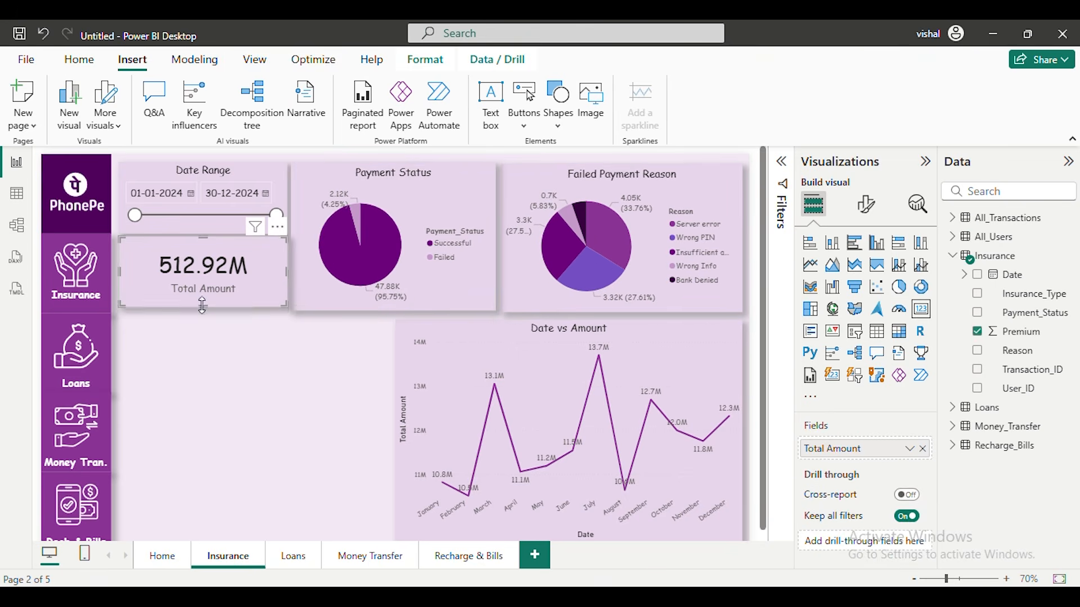
{"action": "left_click_drag", "start_coordinate": [203, 308], "coordinate": [203, 312]}
{"action": "left_click", "coordinate": [322, 343]}
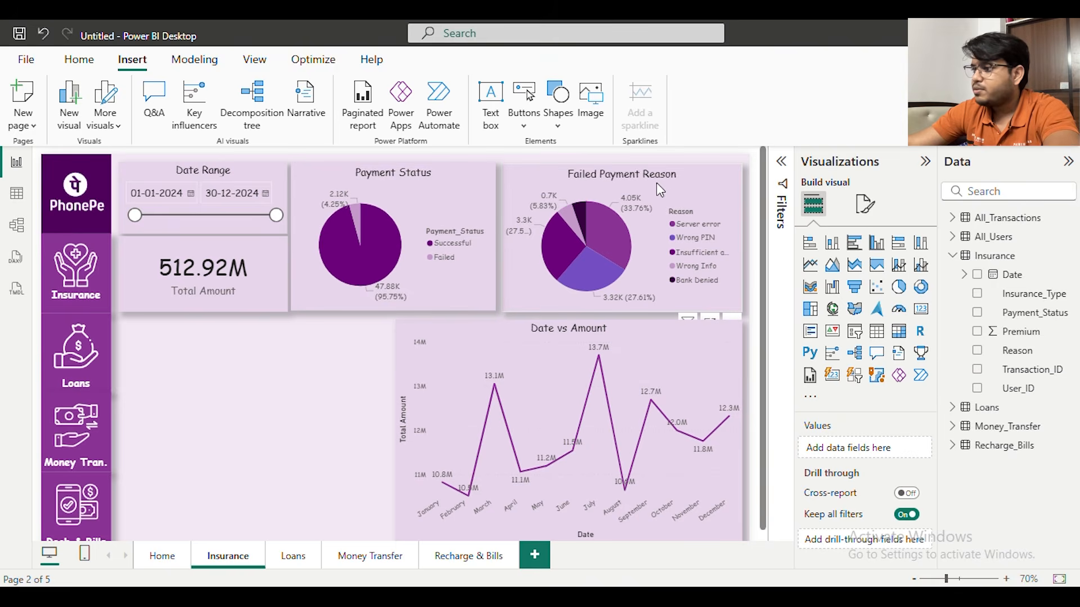
Replace the Failed Payment Reason chart's legend with Reason and its values with Count of Reason from the Insurance table
{"action": "left_click", "coordinate": [633, 186]}
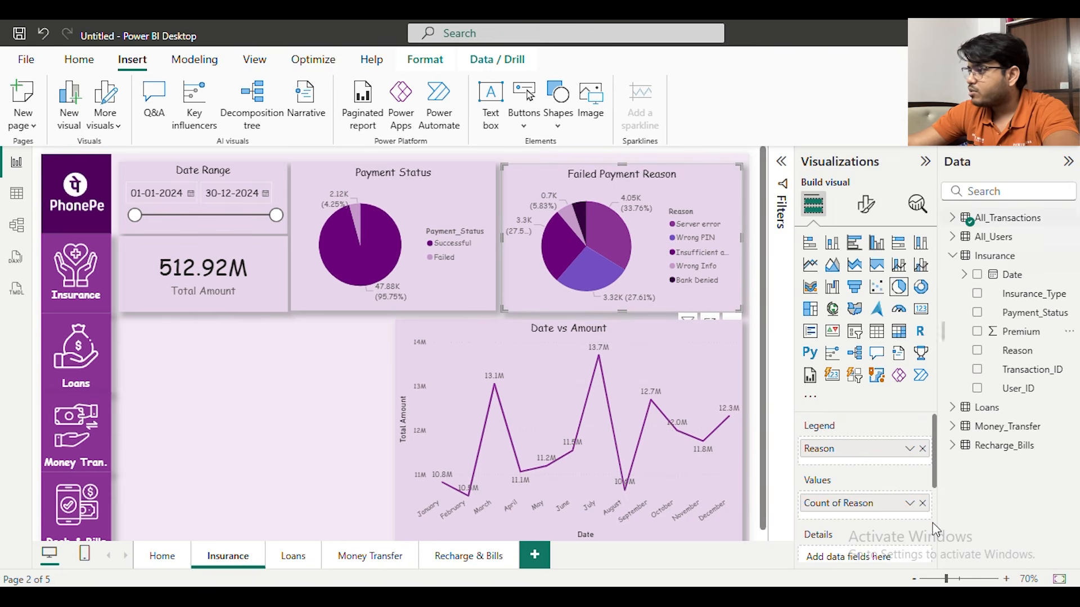
{"action": "left_click", "coordinate": [922, 449]}
{"action": "left_click", "coordinate": [922, 495]}
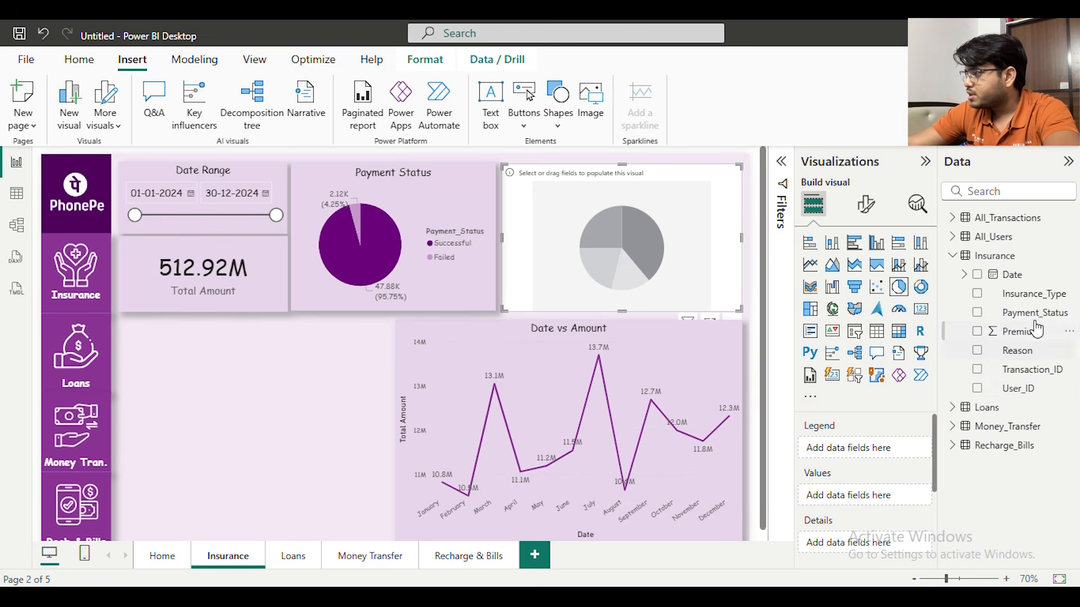
{"action": "left_click_drag", "start_coordinate": [1007, 355], "coordinate": [893, 504]}
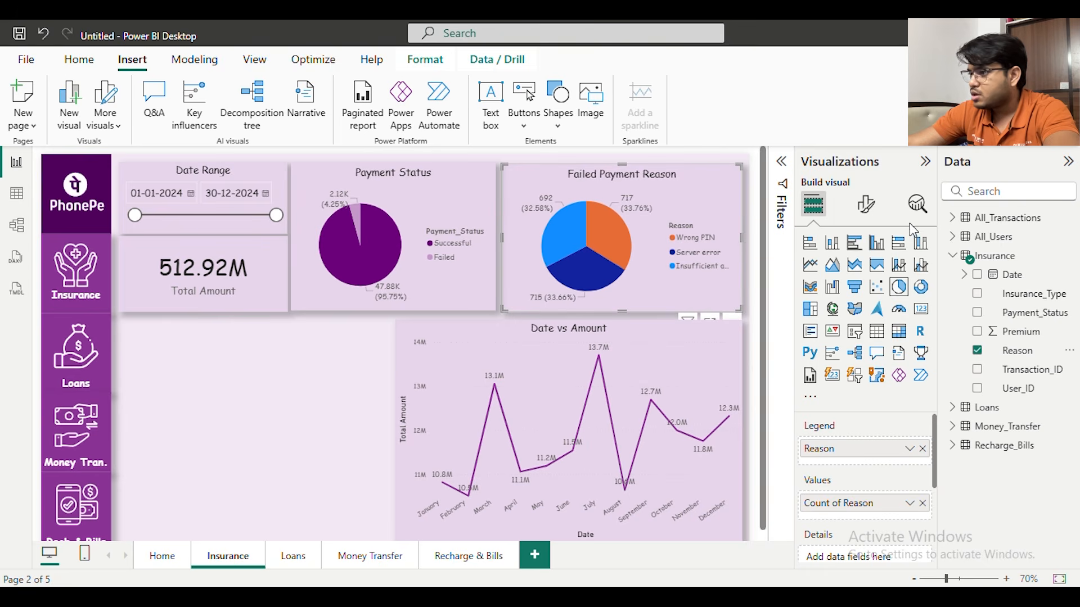
{"action": "left_click", "coordinate": [783, 165]}
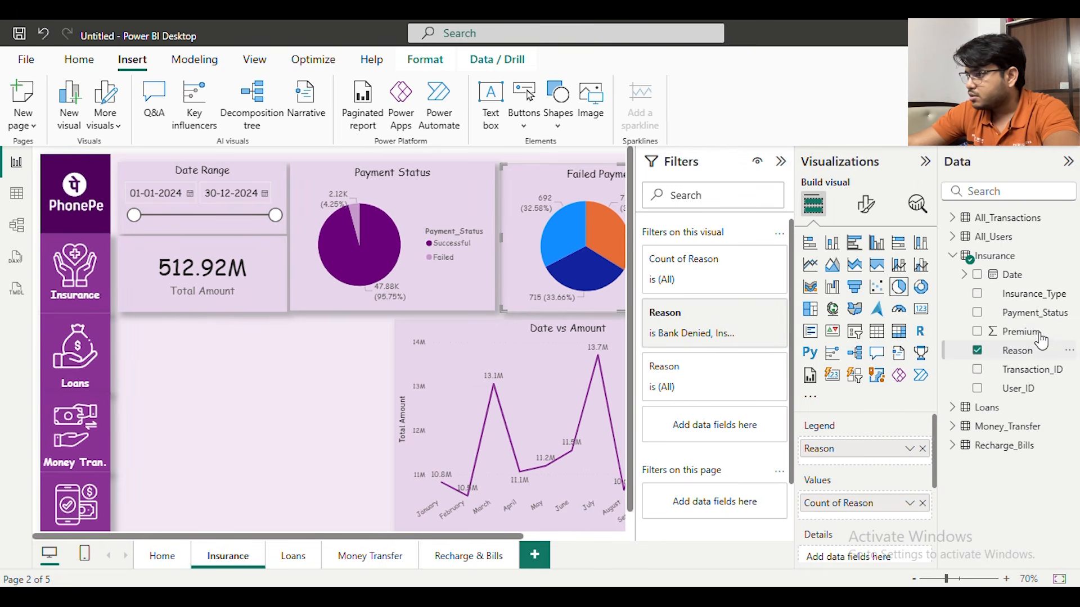
{"action": "left_click_drag", "start_coordinate": [1016, 362], "coordinate": [737, 425]}
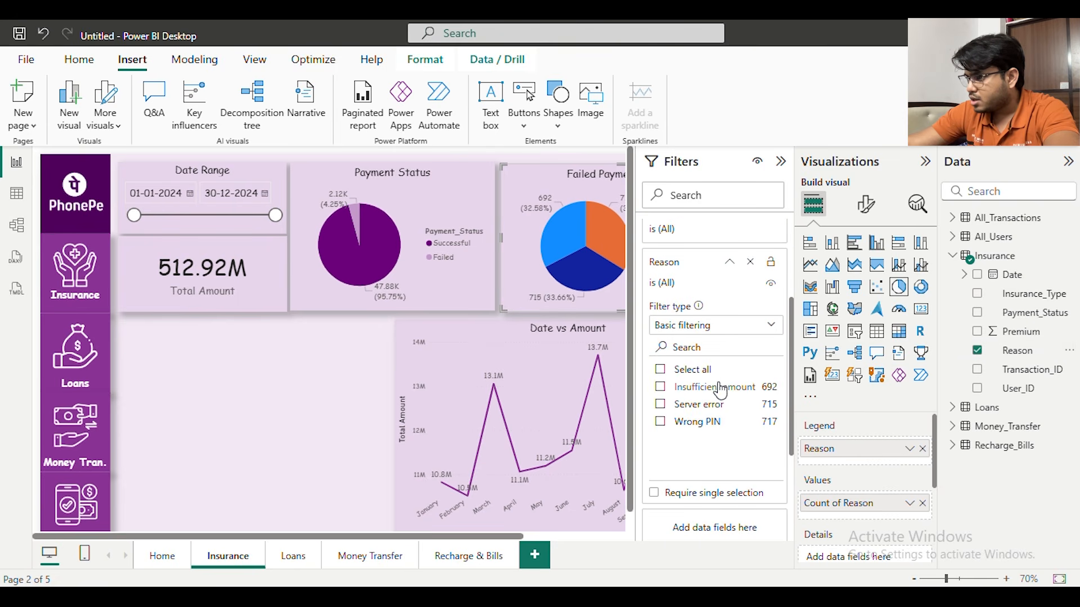
{"action": "left_click", "coordinate": [752, 263]}
{"action": "left_click", "coordinate": [781, 164]}
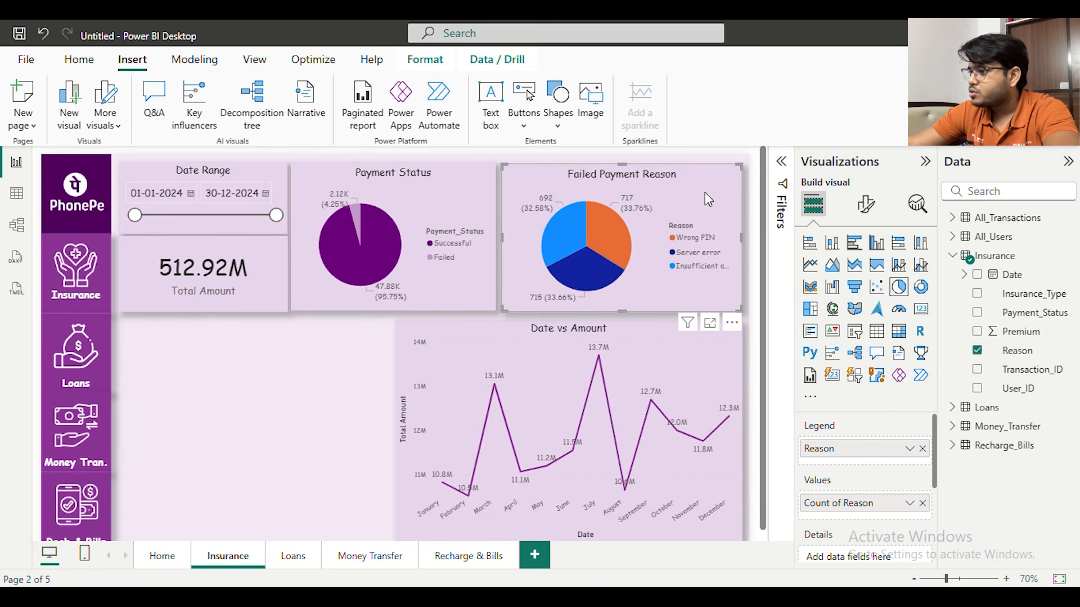
Remove the old Reason filter that includes Bank Denied from the Failed Payment Reason pie chart
{"action": "left_click", "coordinate": [781, 165]}
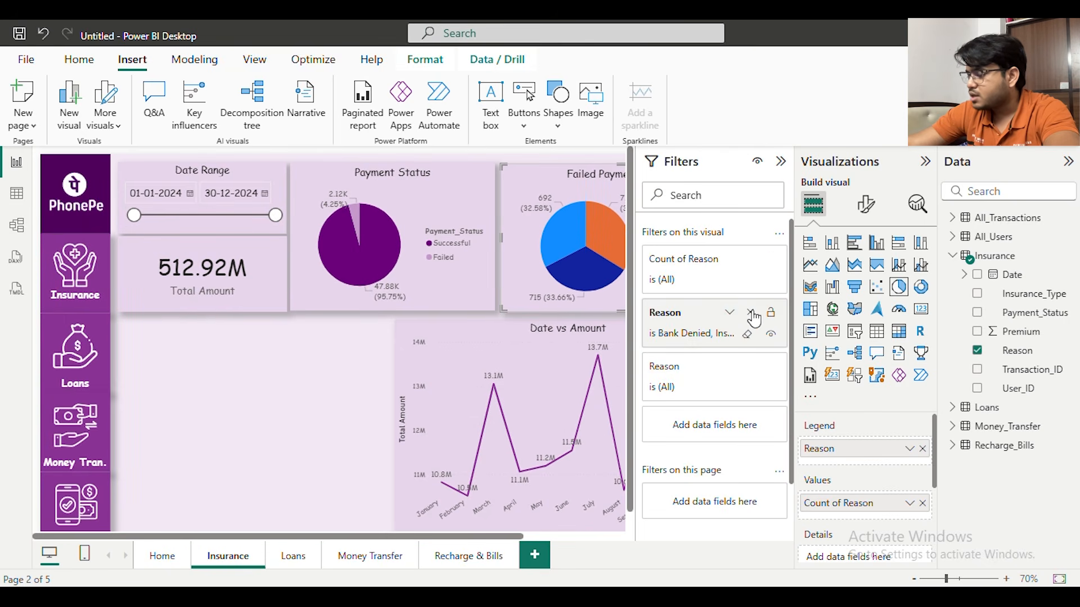
{"action": "left_click", "coordinate": [751, 313]}
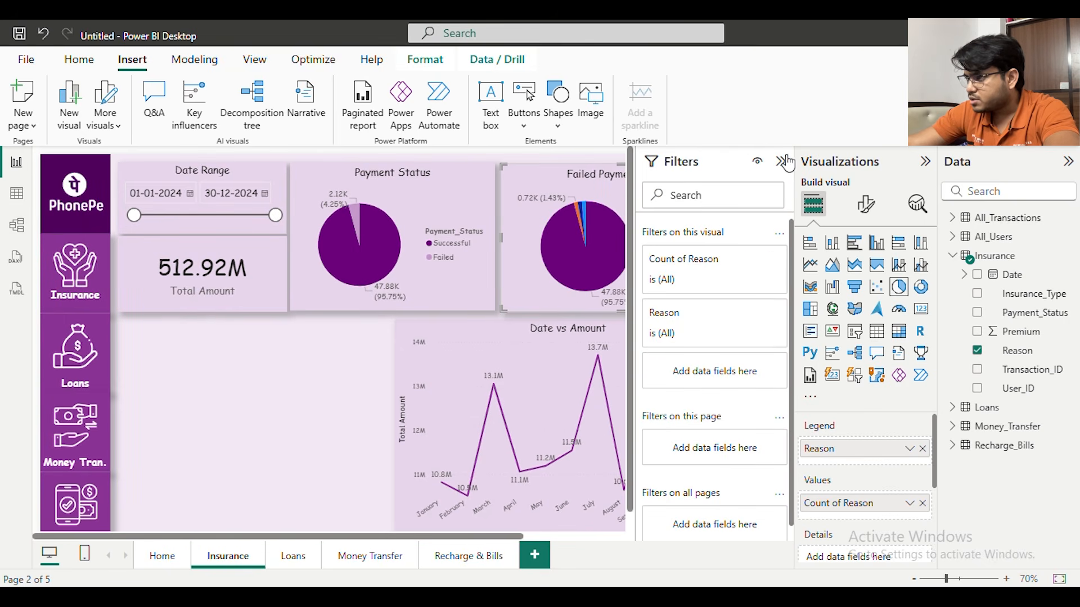
Filter the Failed Payment Reason pie chart by Reason to include only Insufficient amount, Server error and Wrong PIN
{"action": "left_click_drag", "start_coordinate": [1020, 358], "coordinate": [684, 383]}
{"action": "scroll", "coordinate": [714, 391], "scroll_direction": "down", "scroll_amount": 3}
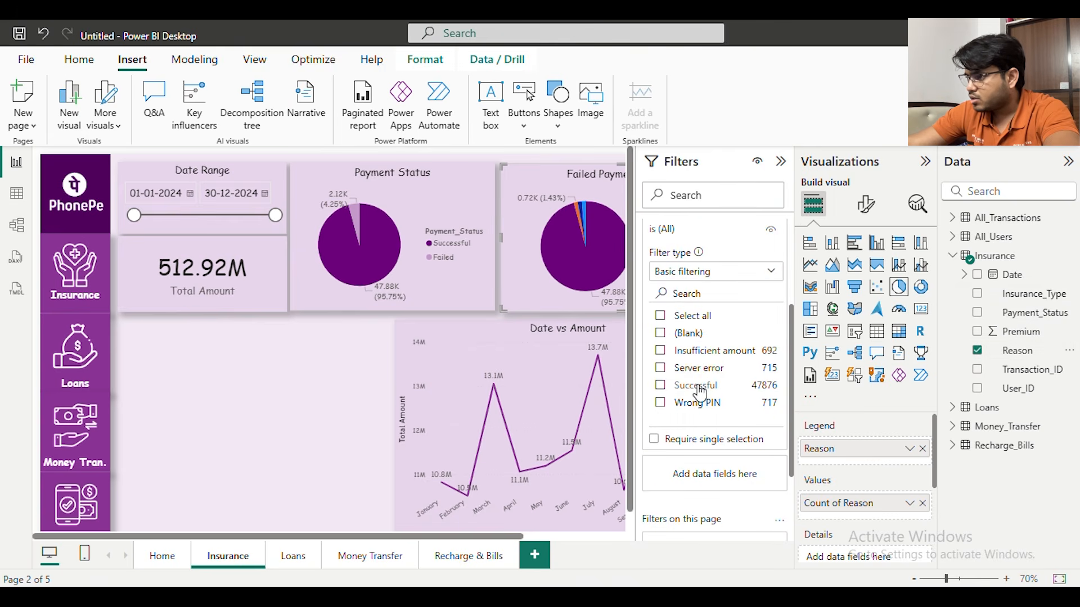
{"action": "left_click", "coordinate": [699, 388]}
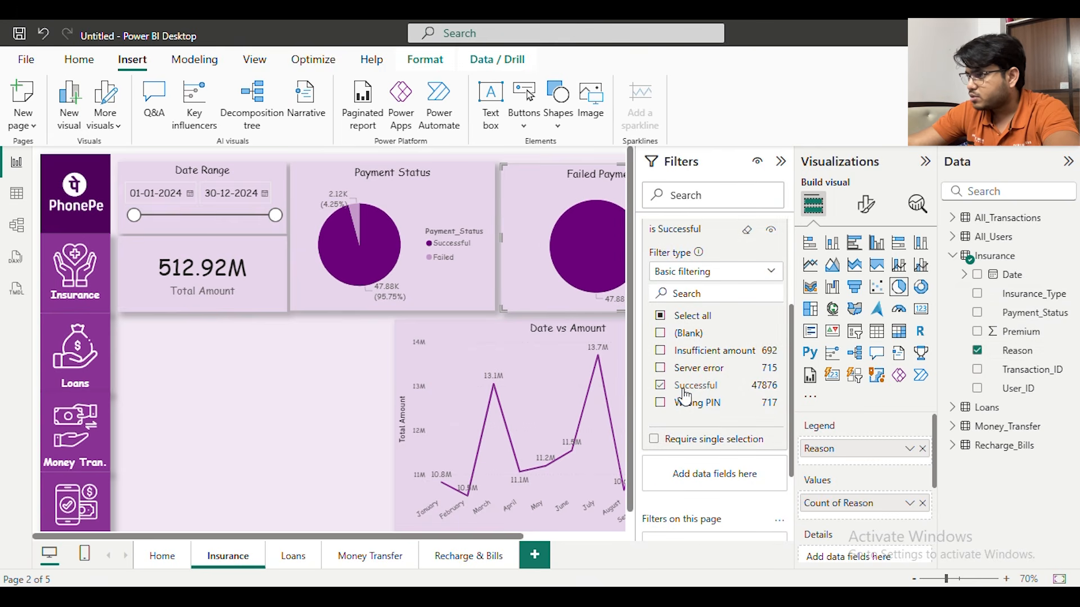
{"action": "left_click", "coordinate": [661, 351]}
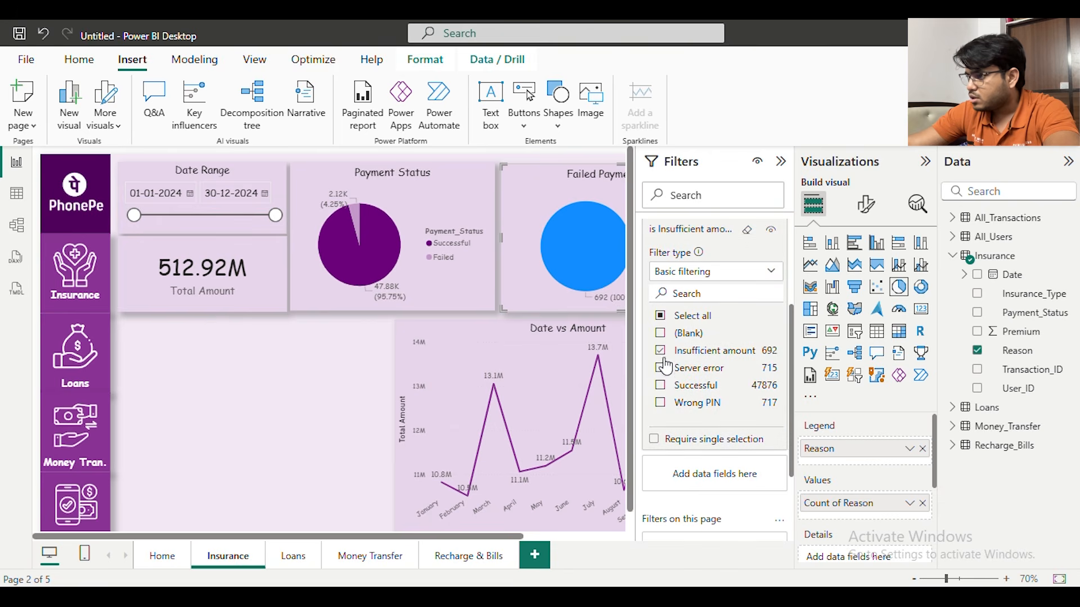
{"action": "left_click", "coordinate": [660, 404]}
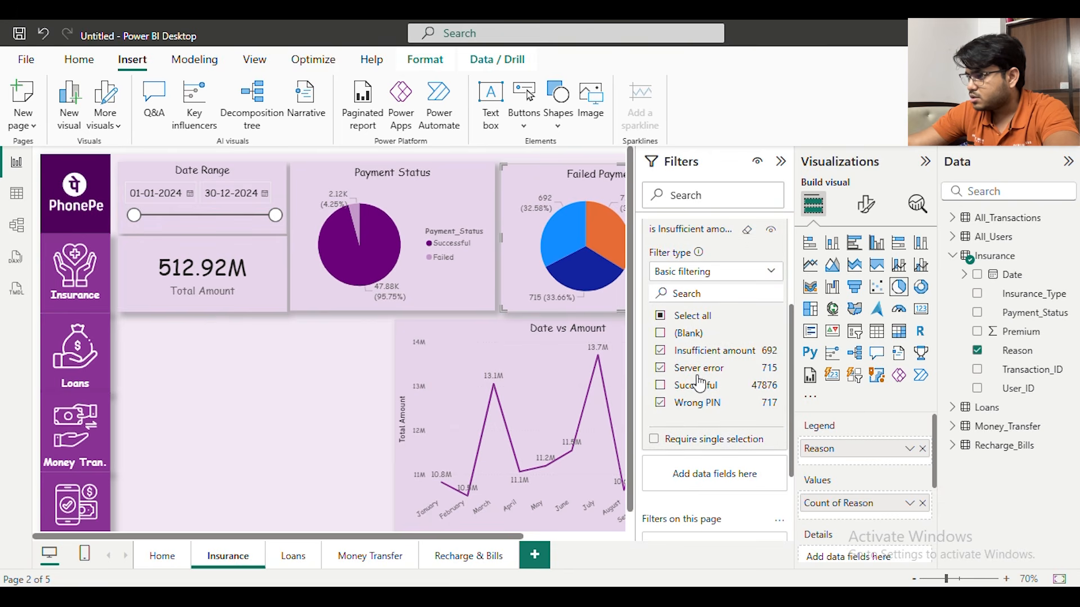
{"action": "left_click", "coordinate": [781, 162]}
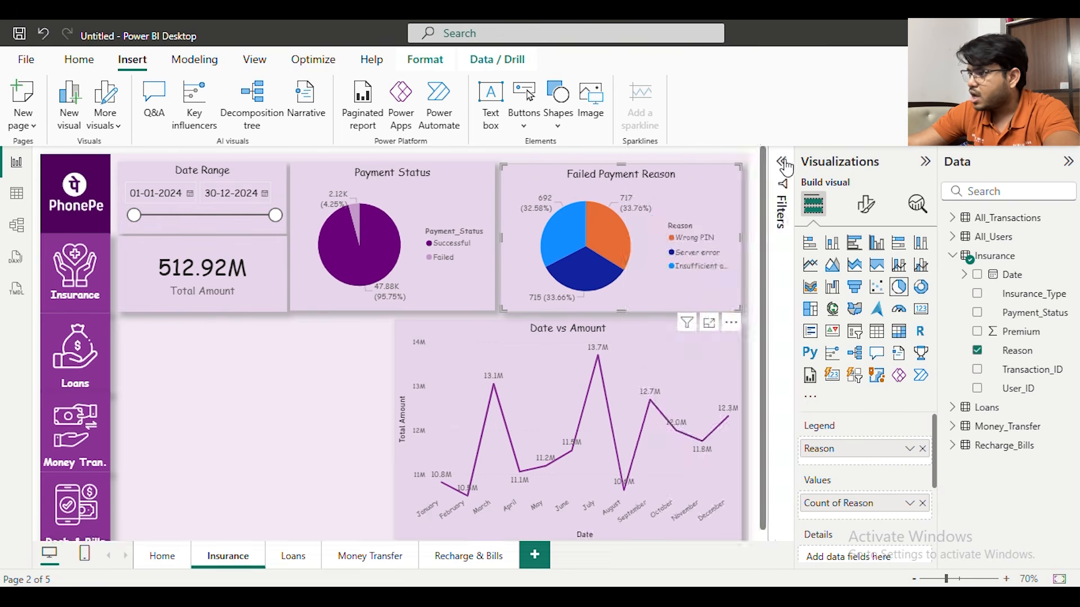
{"action": "left_click", "coordinate": [924, 162]}
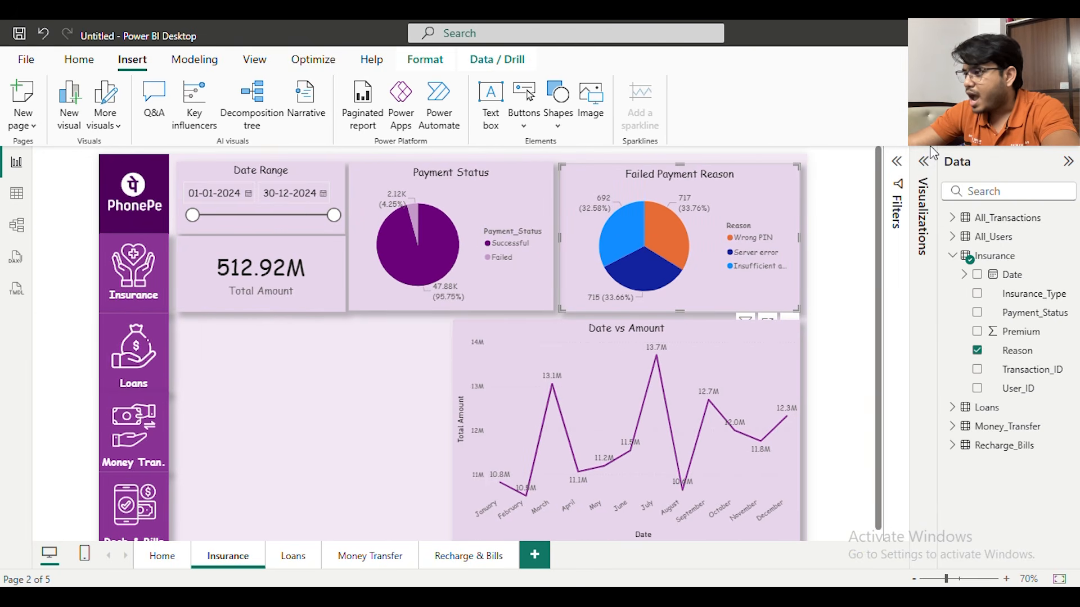
Color the Wrong PIN slice of the Failed Payment Reason pie chart dark purple
{"action": "left_click", "coordinate": [923, 165]}
{"action": "left_click", "coordinate": [867, 203]}
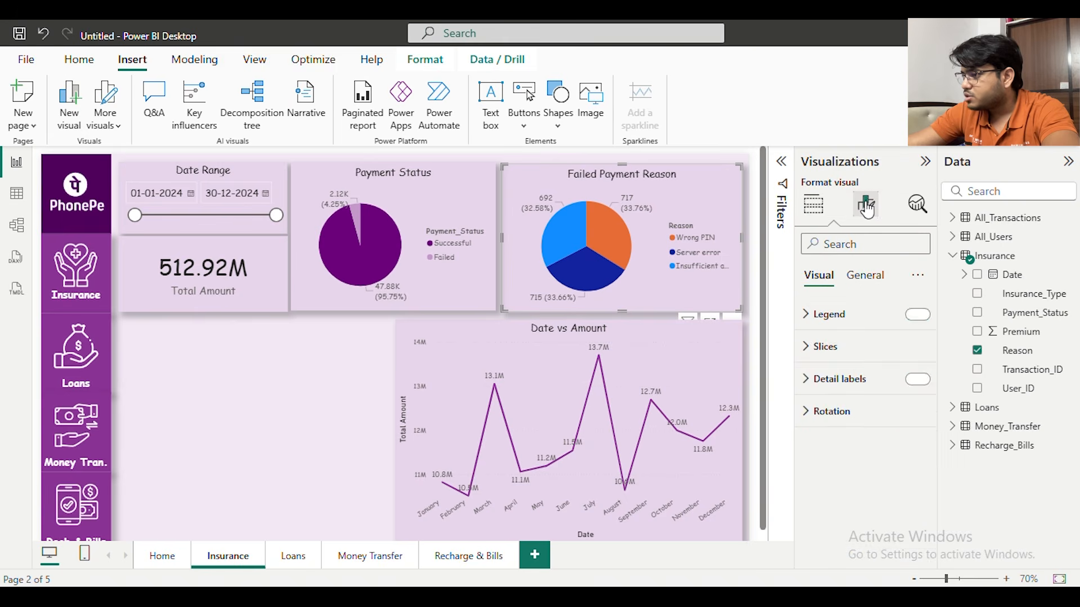
{"action": "left_click", "coordinate": [863, 349]}
{"action": "scroll", "coordinate": [864, 378], "scroll_direction": "down", "scroll_amount": 1}
{"action": "left_click", "coordinate": [863, 381]}
{"action": "left_click", "coordinate": [857, 412]}
{"action": "left_click", "coordinate": [859, 411]}
{"action": "scroll", "coordinate": [860, 423], "scroll_direction": "down", "scroll_amount": 1}
{"action": "left_click", "coordinate": [832, 375]}
{"action": "left_click", "coordinate": [880, 311]}
{"action": "scroll", "coordinate": [864, 413], "scroll_direction": "up", "scroll_amount": 1}
Color the Server error slice of the Failed Payment Reason chart light purple and the Insufficient amount slice violet
{"action": "left_click", "coordinate": [864, 376]}
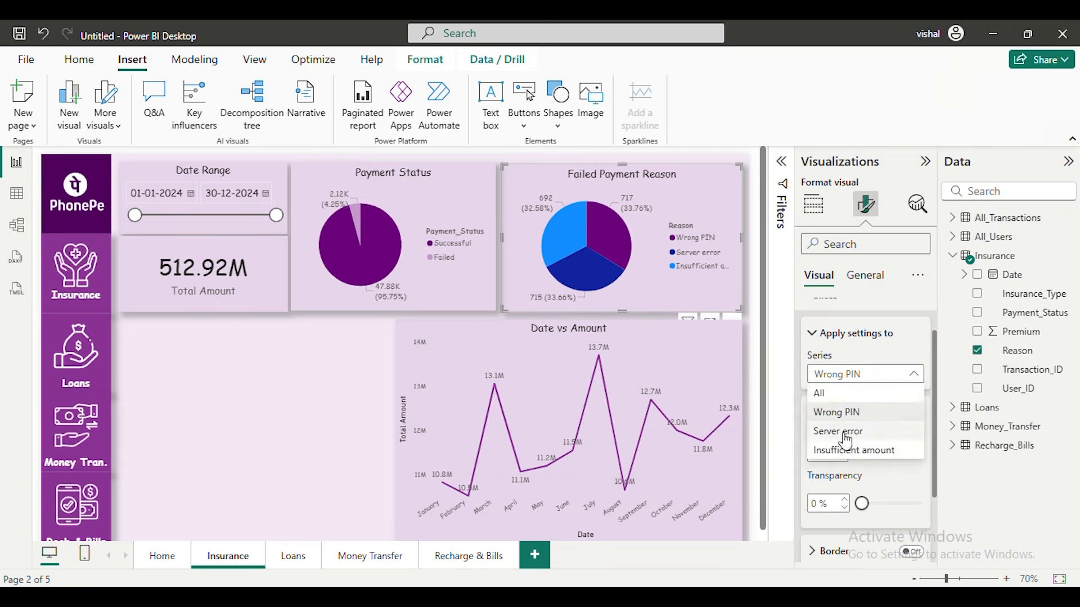
{"action": "left_click", "coordinate": [853, 431]}
{"action": "left_click", "coordinate": [841, 453]}
{"action": "left_click", "coordinate": [851, 386]}
{"action": "left_click", "coordinate": [861, 376]}
{"action": "left_click", "coordinate": [854, 450]}
{"action": "left_click", "coordinate": [841, 453]}
{"action": "left_click", "coordinate": [872, 387]}
{"action": "left_click", "coordinate": [854, 450]}
{"action": "left_click", "coordinate": [840, 453]}
{"action": "left_click", "coordinate": [913, 385]}
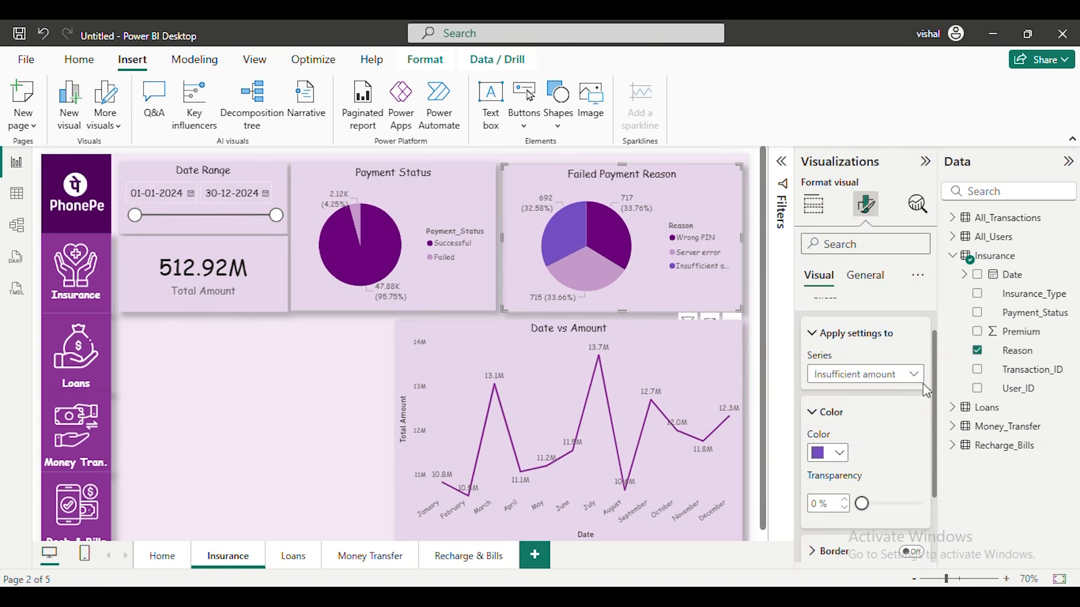
{"action": "left_click", "coordinate": [338, 393]}
{"action": "left_click", "coordinate": [925, 161]}
{"action": "left_click", "coordinate": [457, 183]}
{"action": "left_click", "coordinate": [1068, 161]}
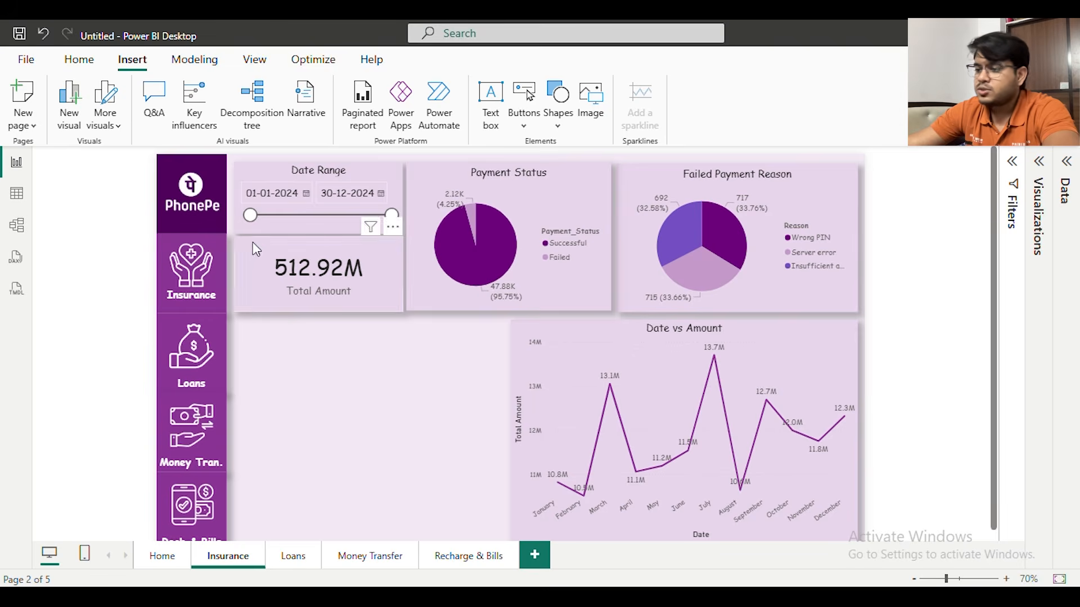
{"action": "left_click", "coordinate": [236, 187]}
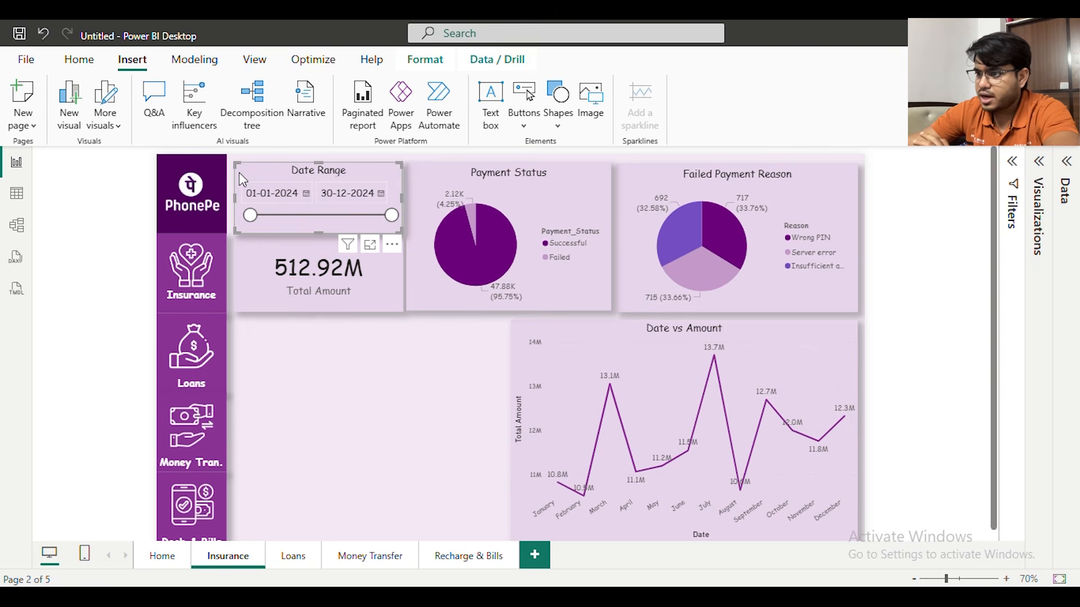
{"action": "left_click", "coordinate": [322, 378]}
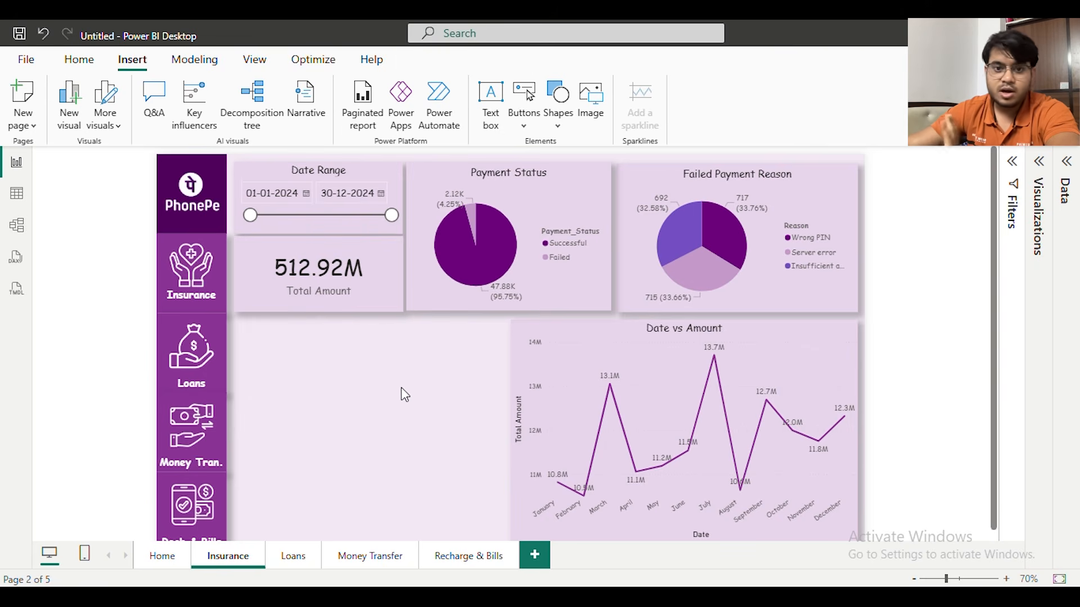
Narrow the Date vs Amount line chart by moving its left edge inward
{"action": "left_click", "coordinate": [621, 338]}
{"action": "scroll", "coordinate": [622, 337], "scroll_direction": "down", "scroll_amount": 1}
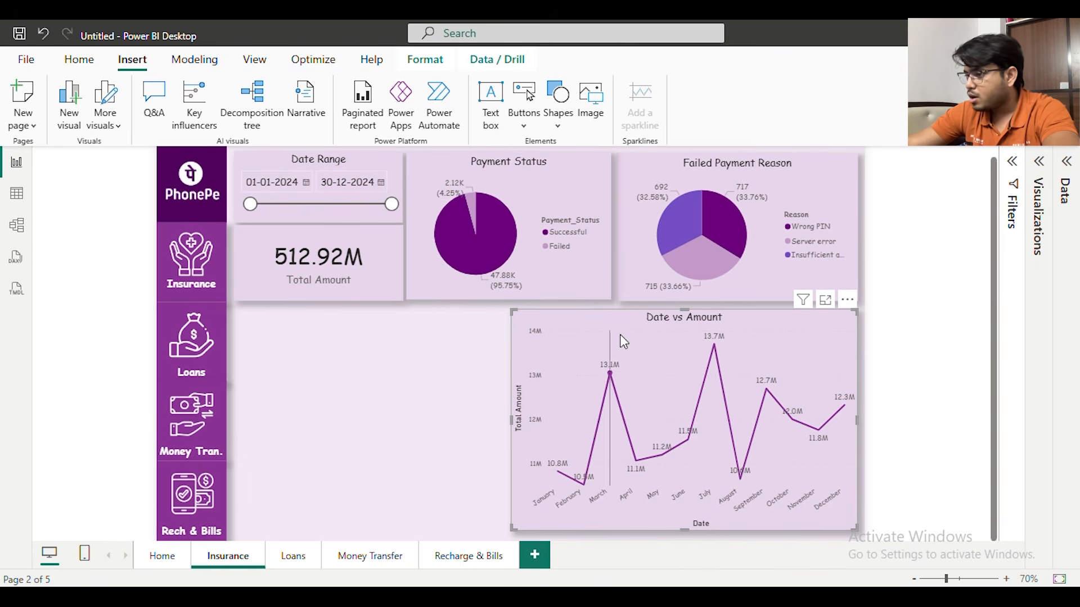
{"action": "left_click_drag", "start_coordinate": [508, 423], "coordinate": [571, 422]}
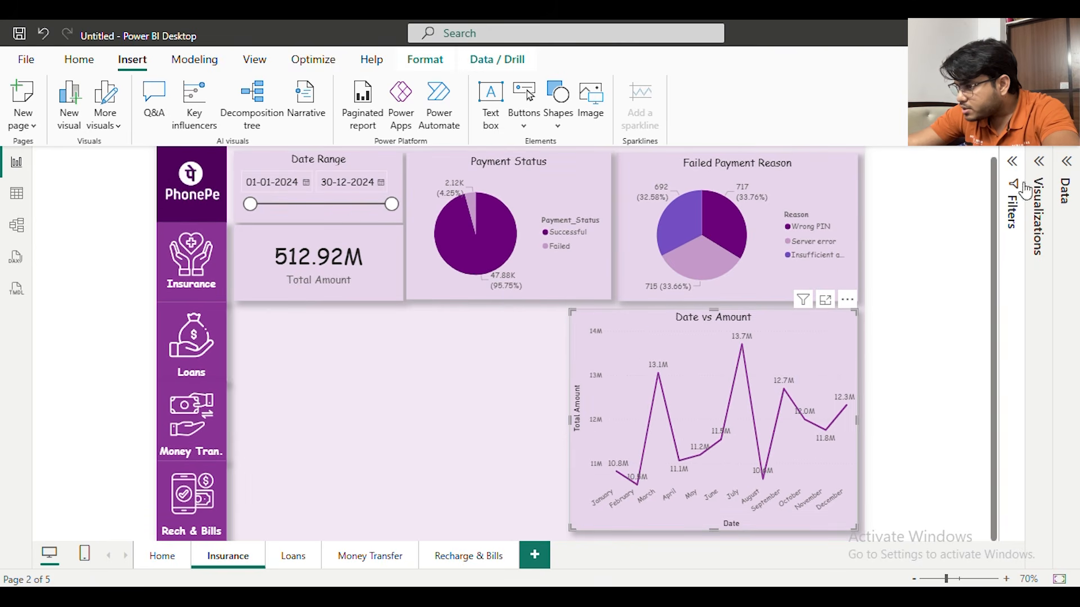
Remove the All_Transactions Date and Amount fields from the Date vs Amount line chart
{"action": "left_click", "coordinate": [1073, 161]}
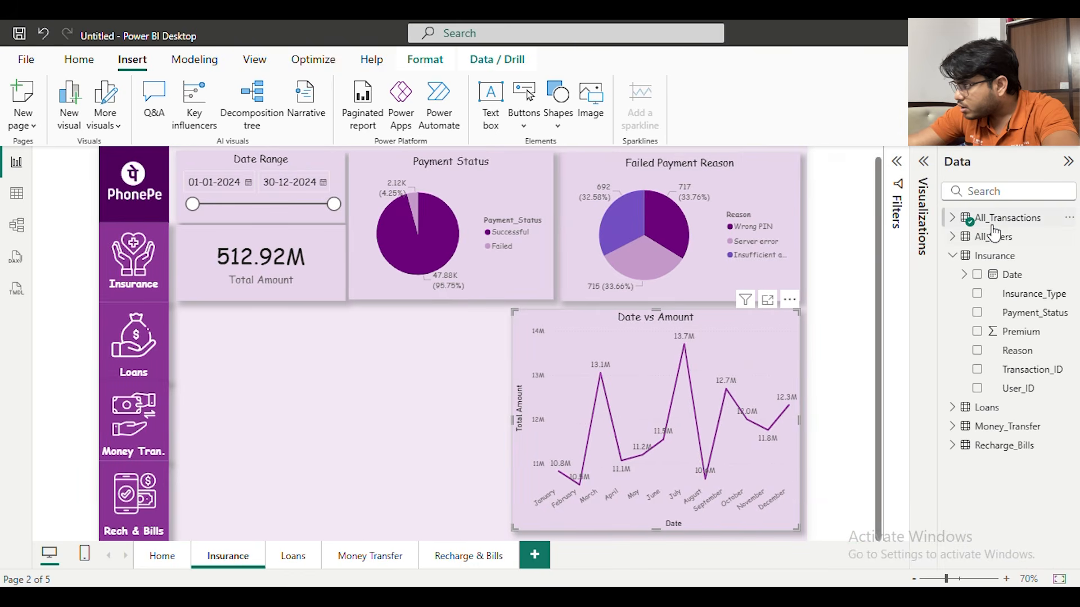
{"action": "left_click", "coordinate": [969, 223]}
{"action": "left_click", "coordinate": [977, 237]}
{"action": "left_click", "coordinate": [977, 256]}
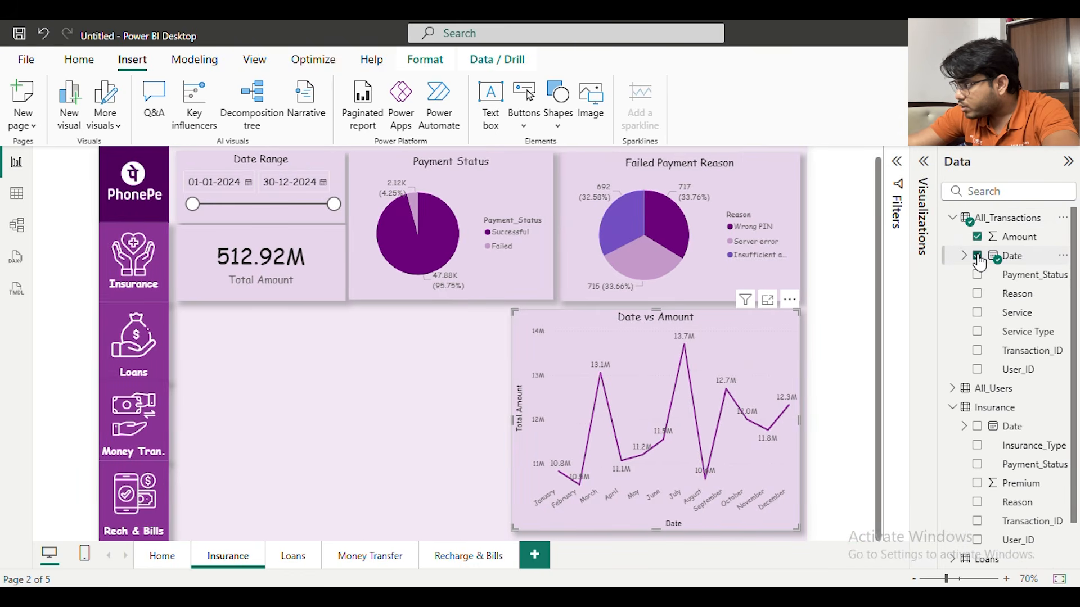
{"action": "left_click", "coordinate": [976, 256]}
{"action": "left_click", "coordinate": [977, 237]}
{"action": "left_click", "coordinate": [953, 218]}
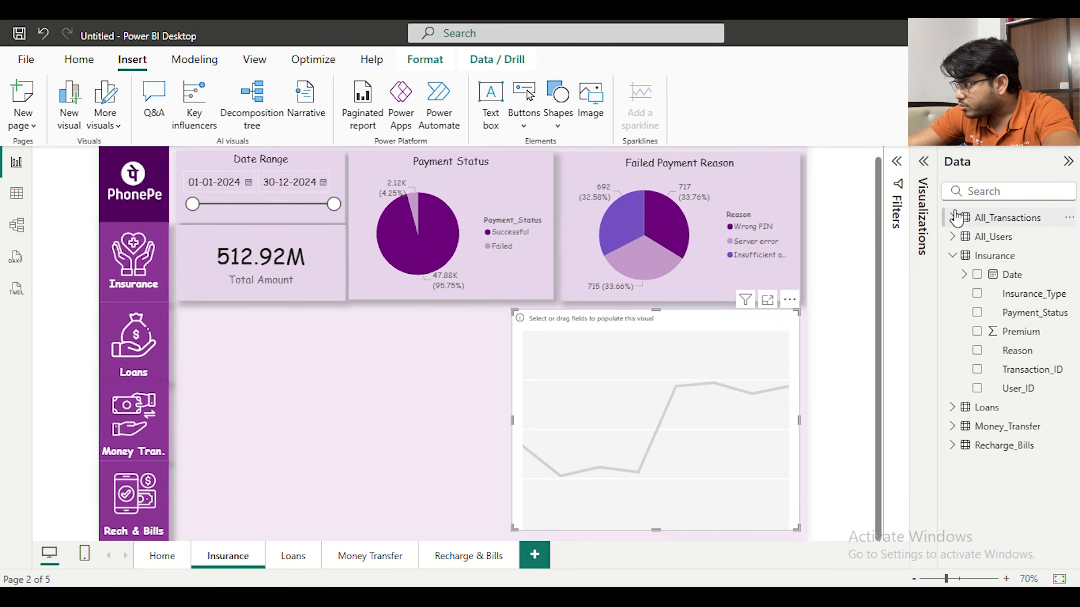
Plot Premium against Date from the Insurance table in the Date vs Amount chart, keeping only the Month level
{"action": "left_click", "coordinate": [977, 274]}
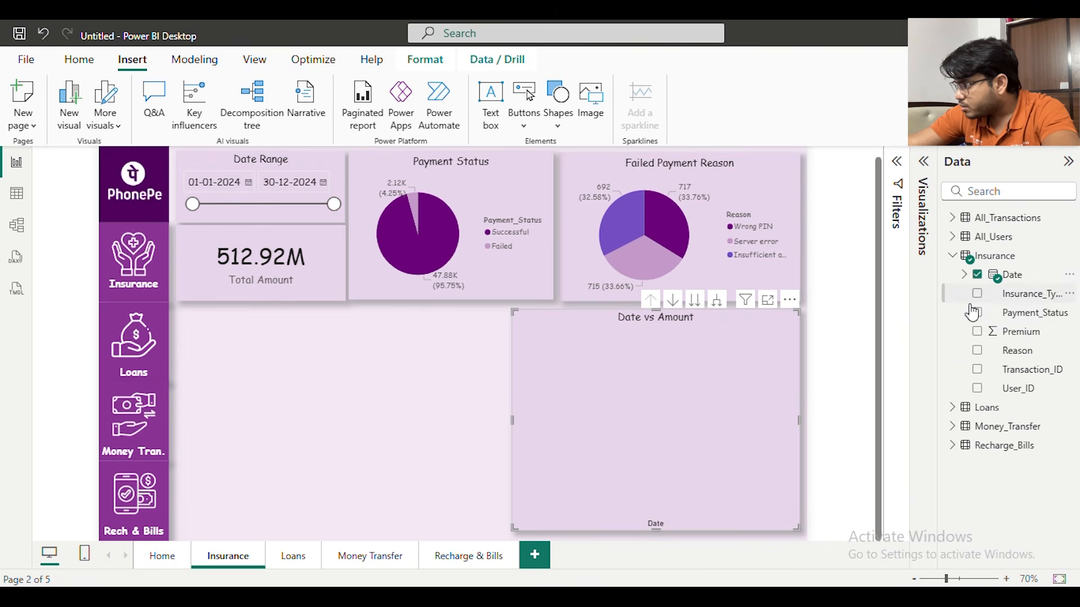
{"action": "left_click", "coordinate": [977, 331]}
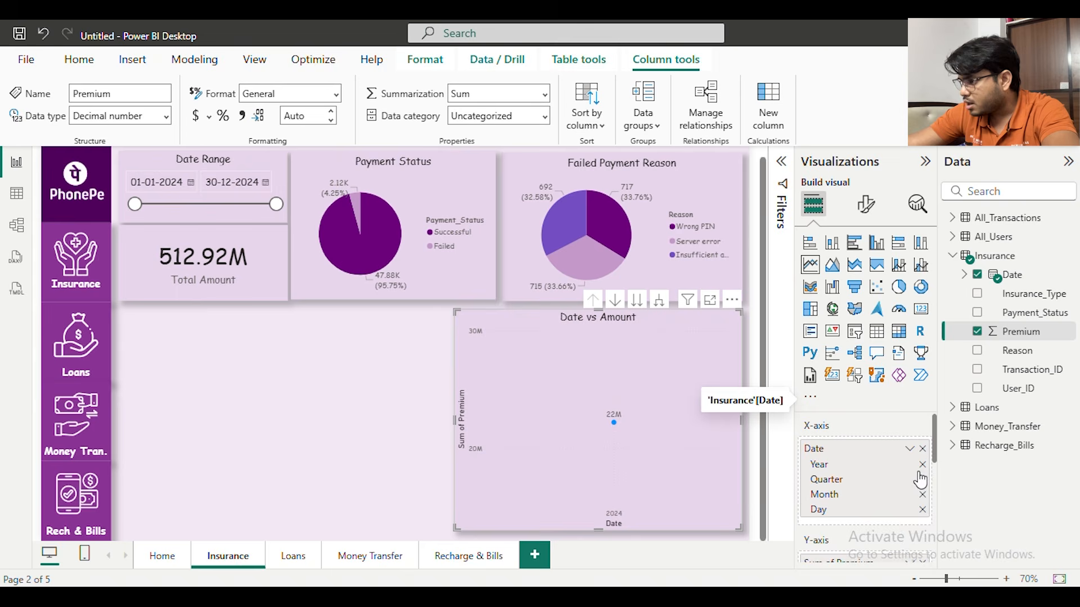
{"action": "left_click", "coordinate": [923, 464]}
{"action": "left_click", "coordinate": [923, 465]}
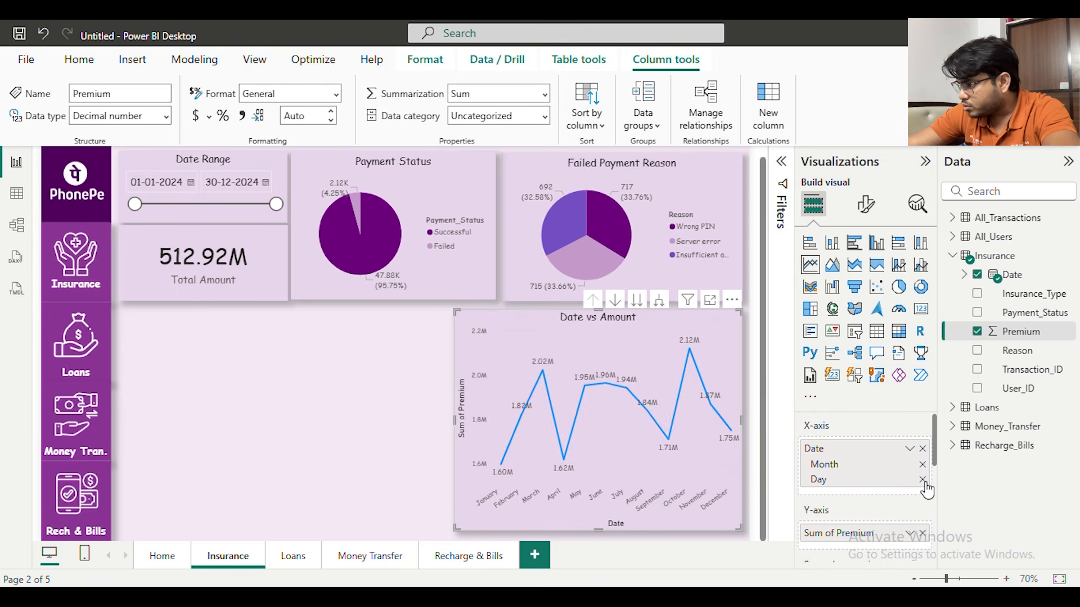
{"action": "left_click", "coordinate": [922, 480]}
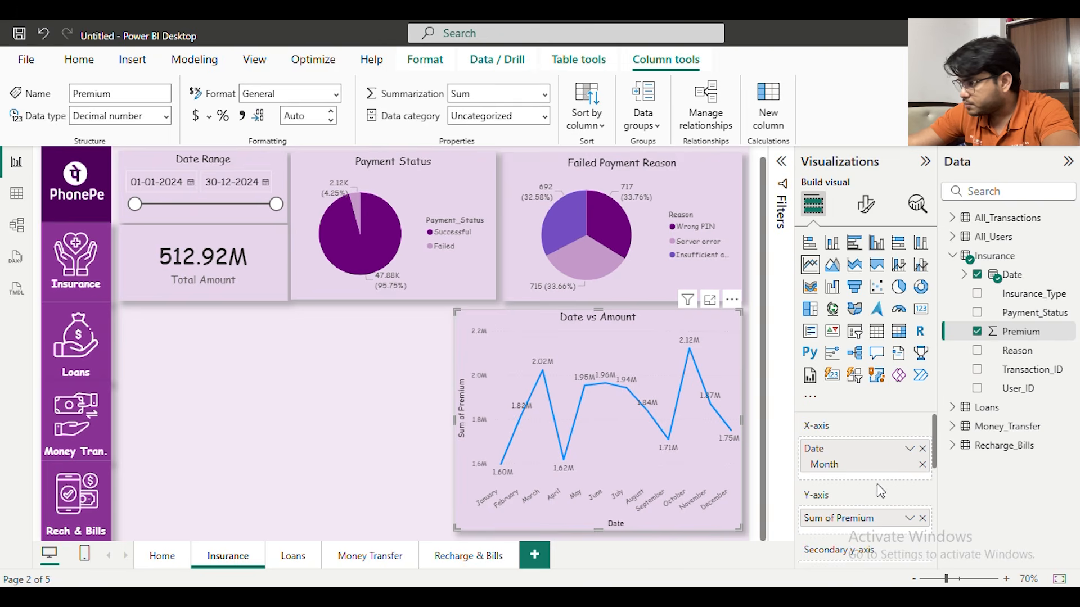
Convert the Date vs Amount line chart to an area chart and set its line color to purple from the recent colors
{"action": "left_click", "coordinate": [838, 268]}
{"action": "left_click", "coordinate": [867, 203]}
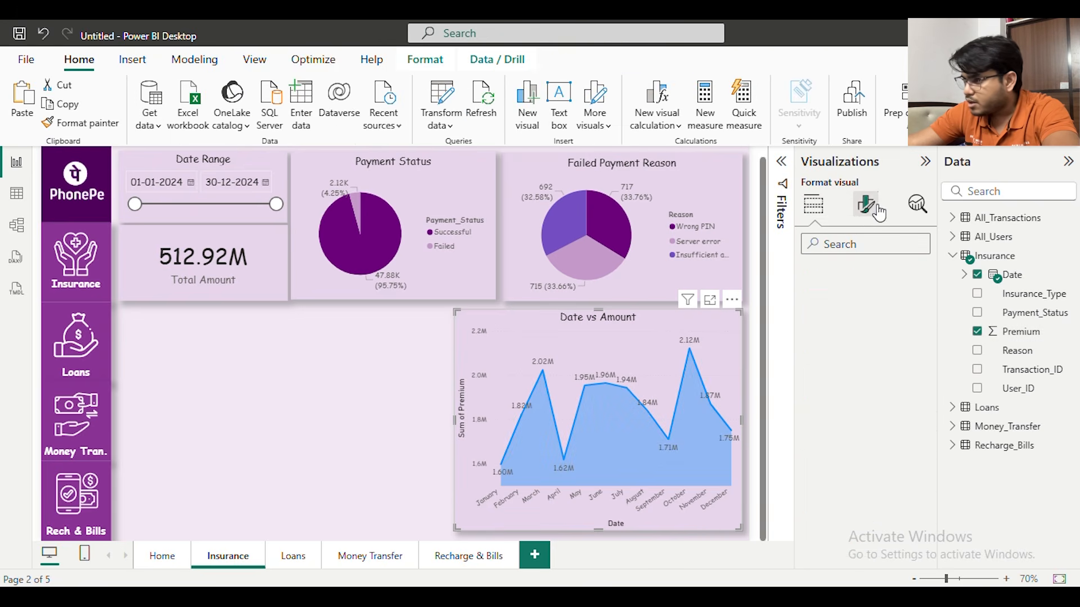
{"action": "scroll", "coordinate": [856, 385], "scroll_direction": "down", "scroll_amount": 5}
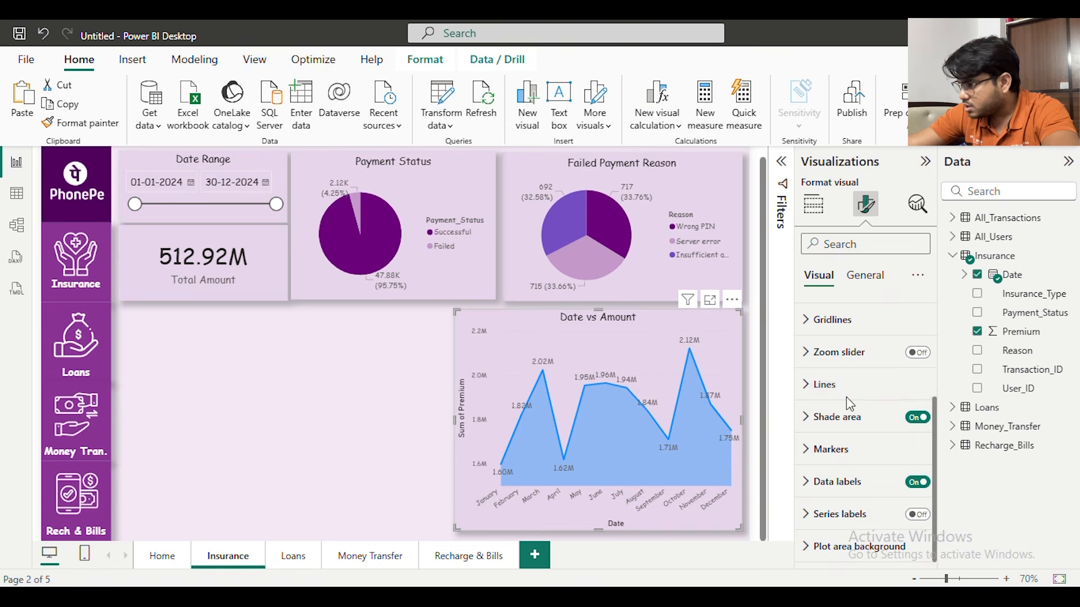
{"action": "left_click", "coordinate": [856, 385]}
{"action": "scroll", "coordinate": [852, 394], "scroll_direction": "down", "scroll_amount": 3}
{"action": "scroll", "coordinate": [850, 398], "scroll_direction": "down", "scroll_amount": 4}
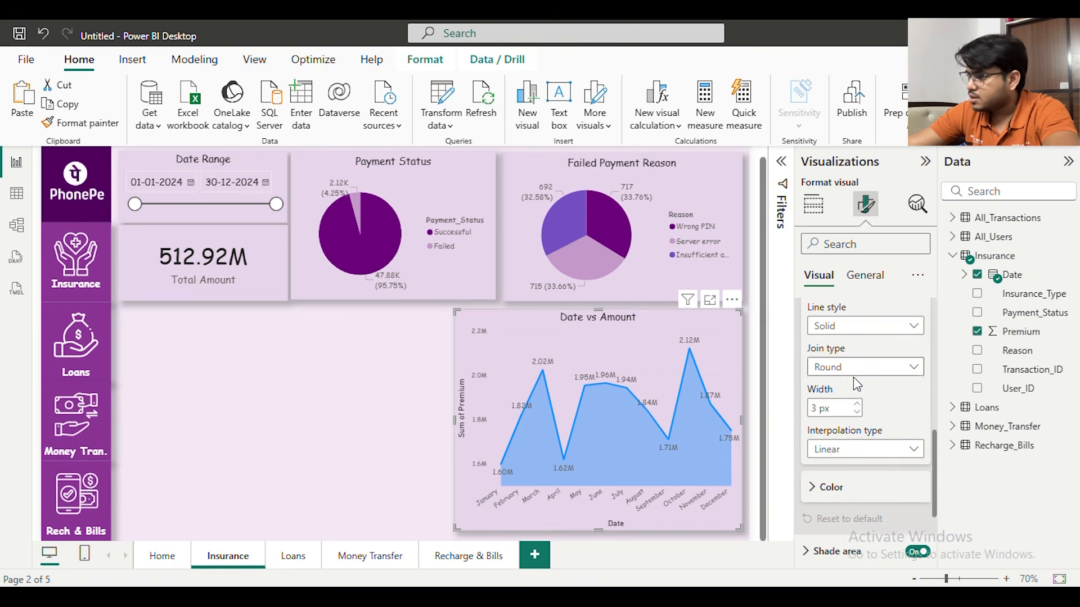
{"action": "left_click", "coordinate": [854, 353]}
{"action": "scroll", "coordinate": [844, 355], "scroll_direction": "down", "scroll_amount": 2}
{"action": "left_click", "coordinate": [840, 315]}
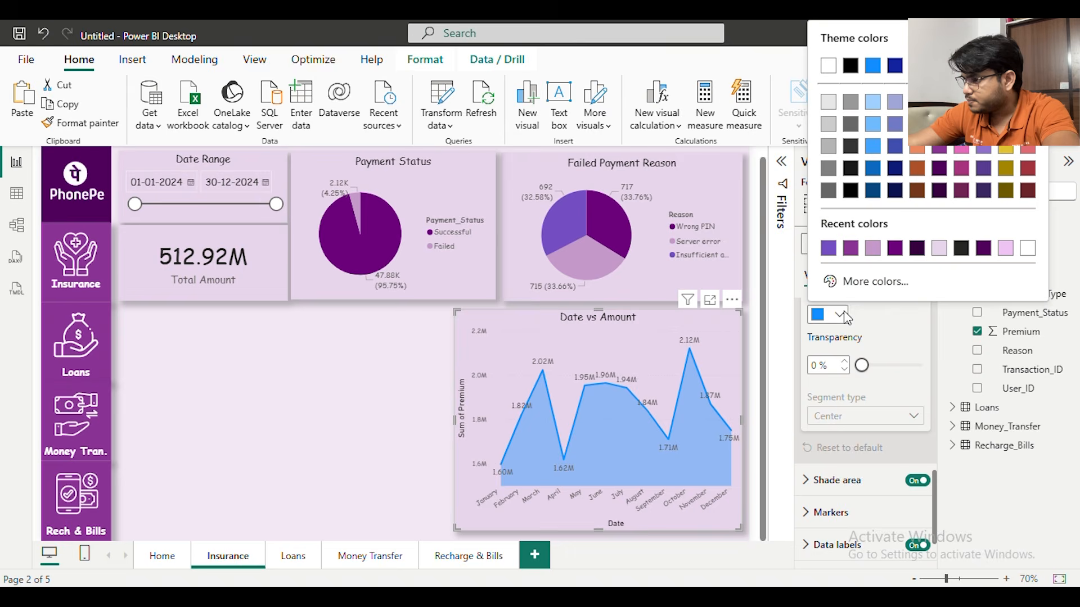
{"action": "left_click", "coordinate": [852, 248]}
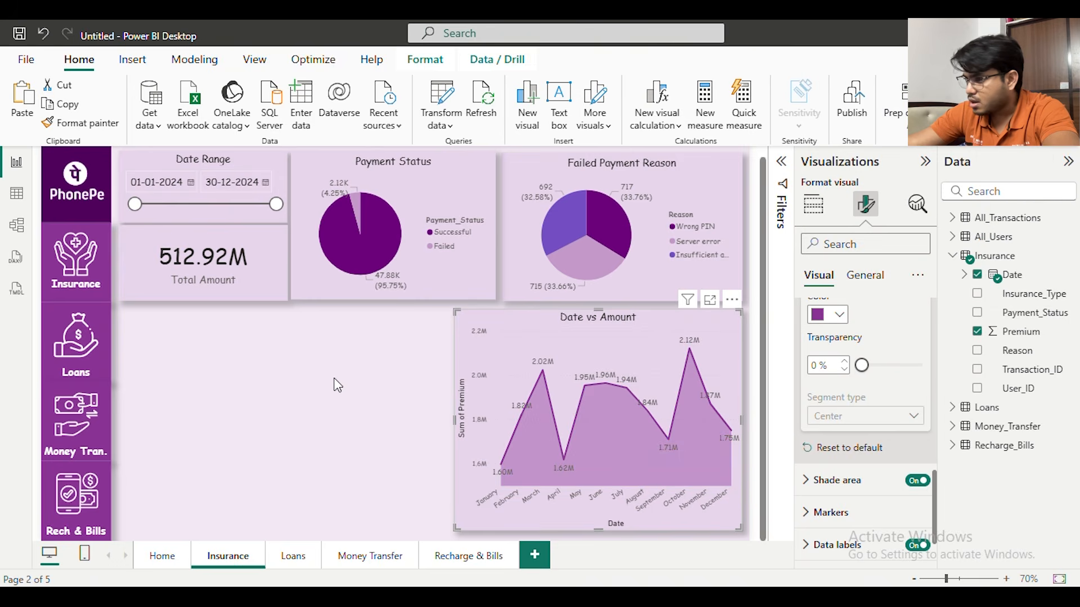
Narrow the Date vs Amount area chart so its left edge lines up with the boundary between the two pie charts
{"action": "left_click", "coordinate": [434, 344]}
{"action": "left_click", "coordinate": [484, 346]}
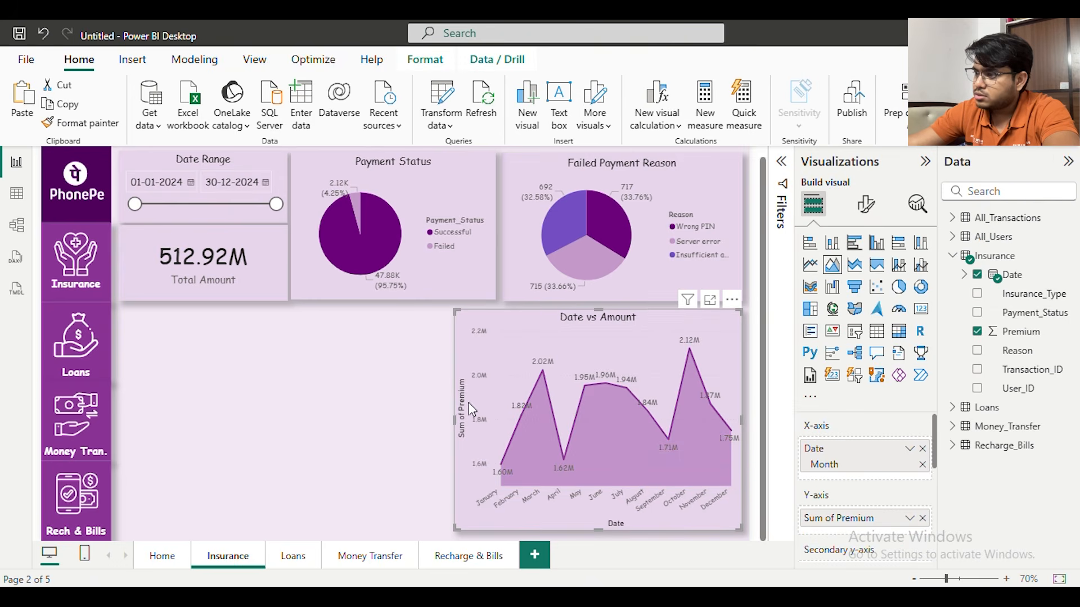
{"action": "left_click_drag", "start_coordinate": [454, 421], "coordinate": [497, 428]}
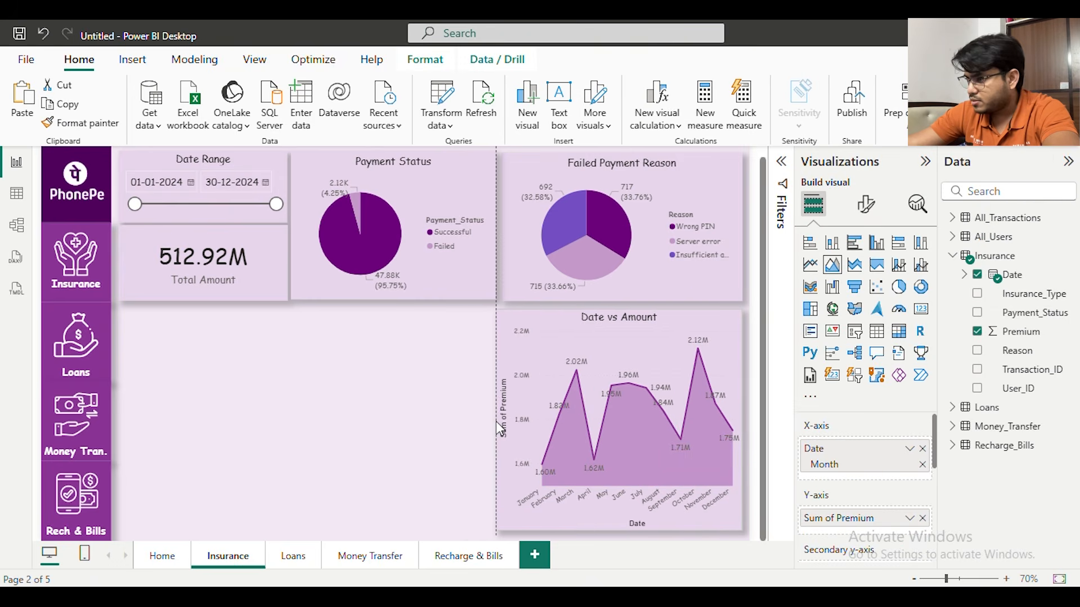
{"action": "left_click", "coordinate": [450, 412]}
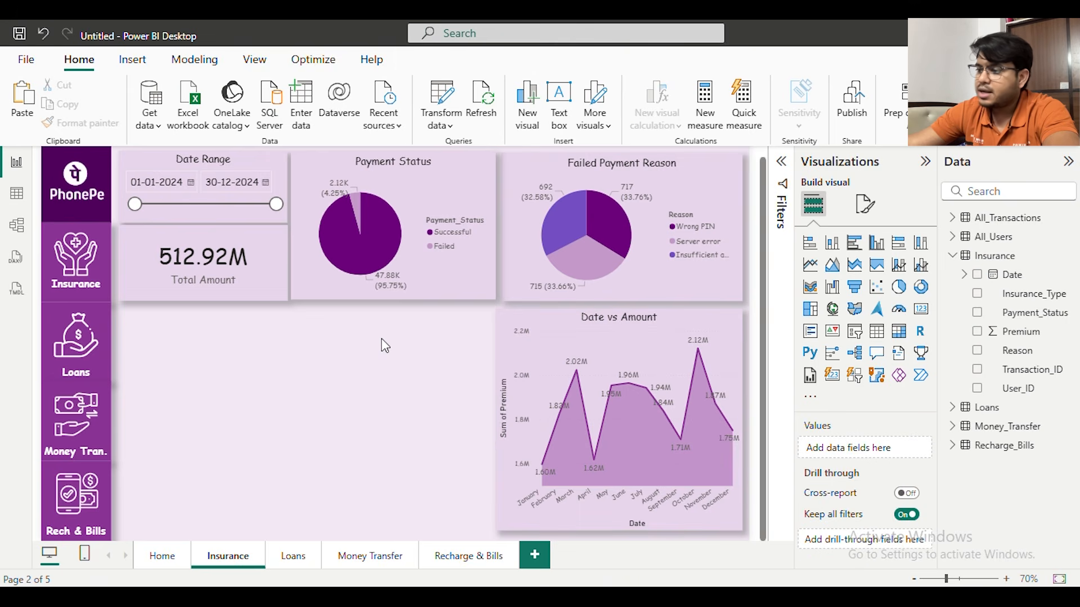
Duplicate the Date vs Amount area chart, place the copy to the left of the original and convert it to a clustered bar chart
{"action": "left_click", "coordinate": [545, 327]}
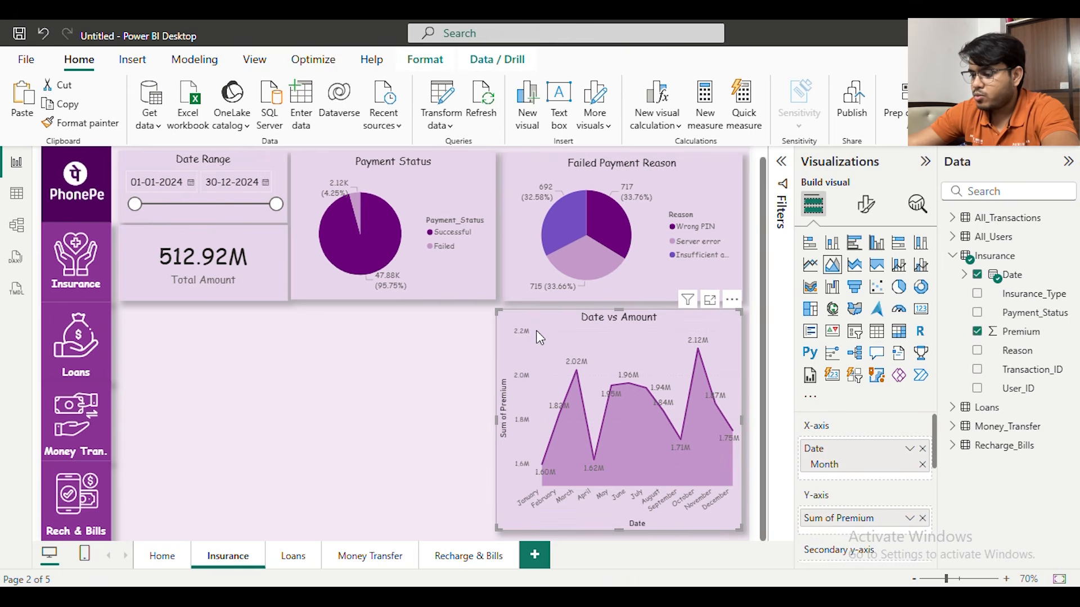
{"action": "key", "text": "ctrl+c"}
{"action": "key", "text": "ctrl+v"}
{"action": "left_click_drag", "start_coordinate": [580, 342], "coordinate": [351, 333]}
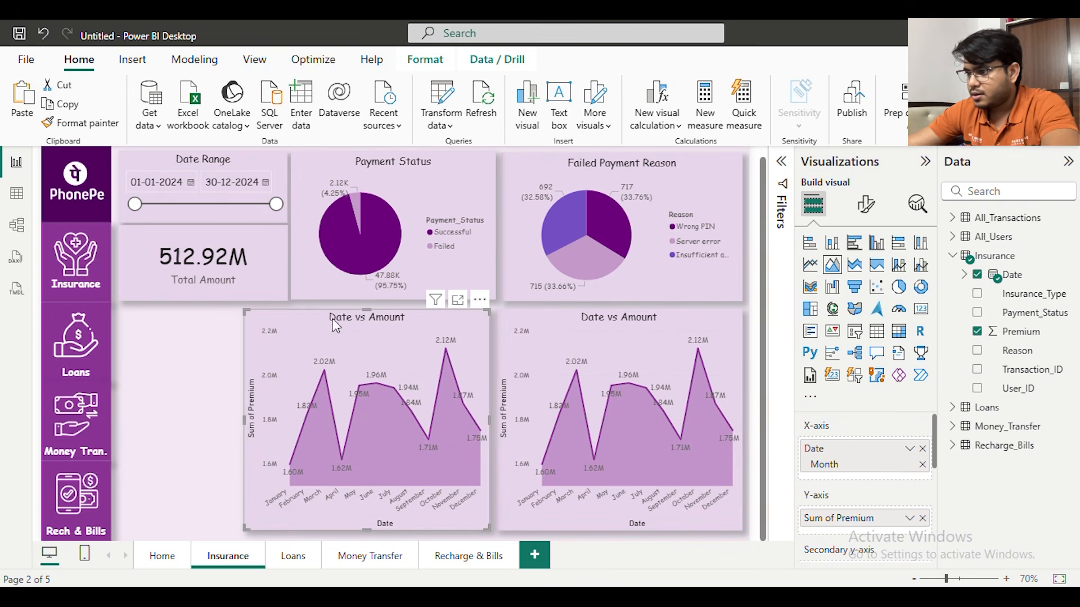
{"action": "left_click", "coordinate": [853, 244]}
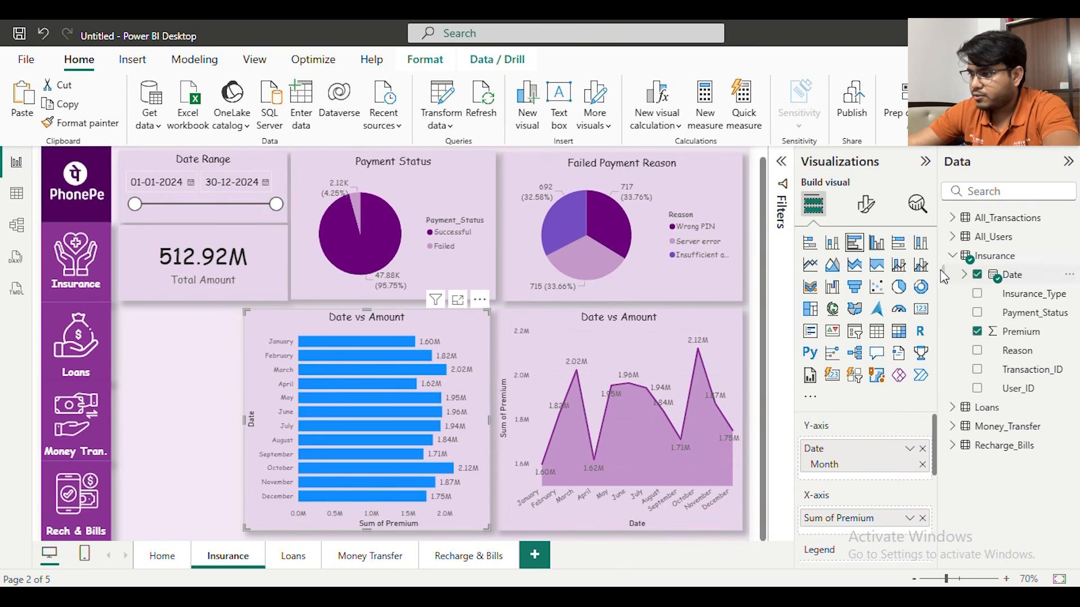
{"action": "left_click", "coordinate": [866, 202]}
{"action": "scroll", "coordinate": [857, 428], "scroll_direction": "down", "scroll_amount": 1}
{"action": "left_click", "coordinate": [856, 489]}
{"action": "scroll", "coordinate": [856, 492], "scroll_direction": "down", "scroll_amount": 2}
{"action": "scroll", "coordinate": [844, 450], "scroll_direction": "up", "scroll_amount": 3}
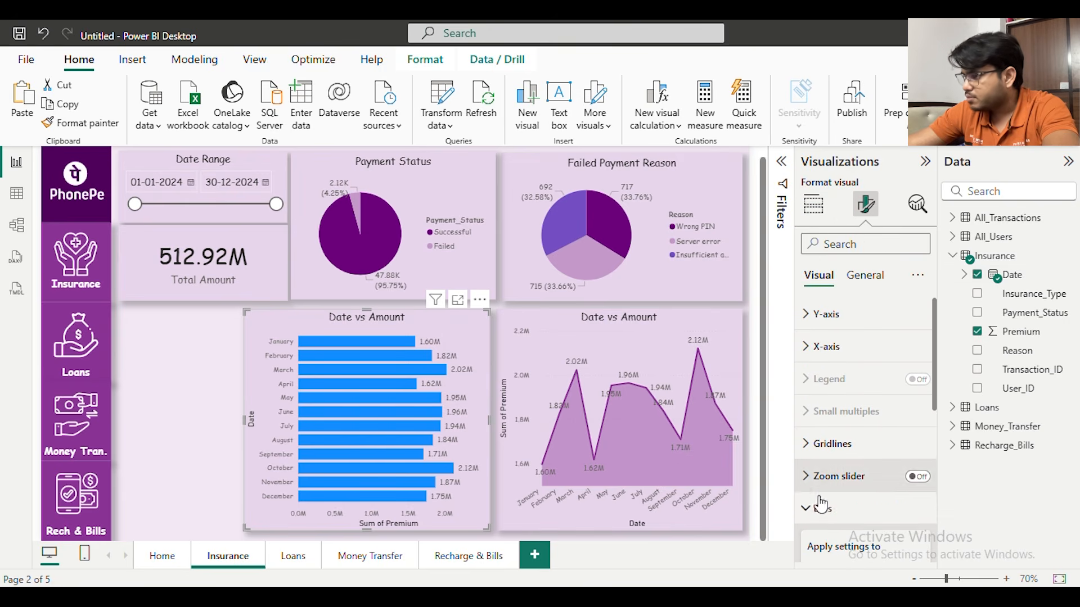
{"action": "left_click", "coordinate": [823, 498]}
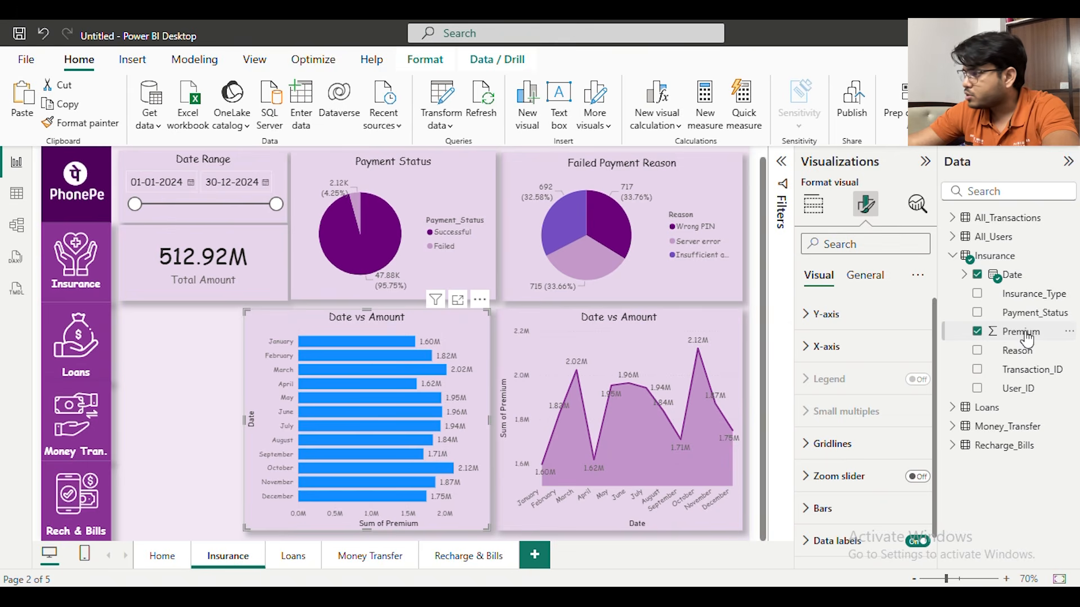
Plot Premium by Insurance_Type instead of Date in the clustered bar chart and color its bars purple from the recent colors
{"action": "left_click", "coordinate": [979, 275]}
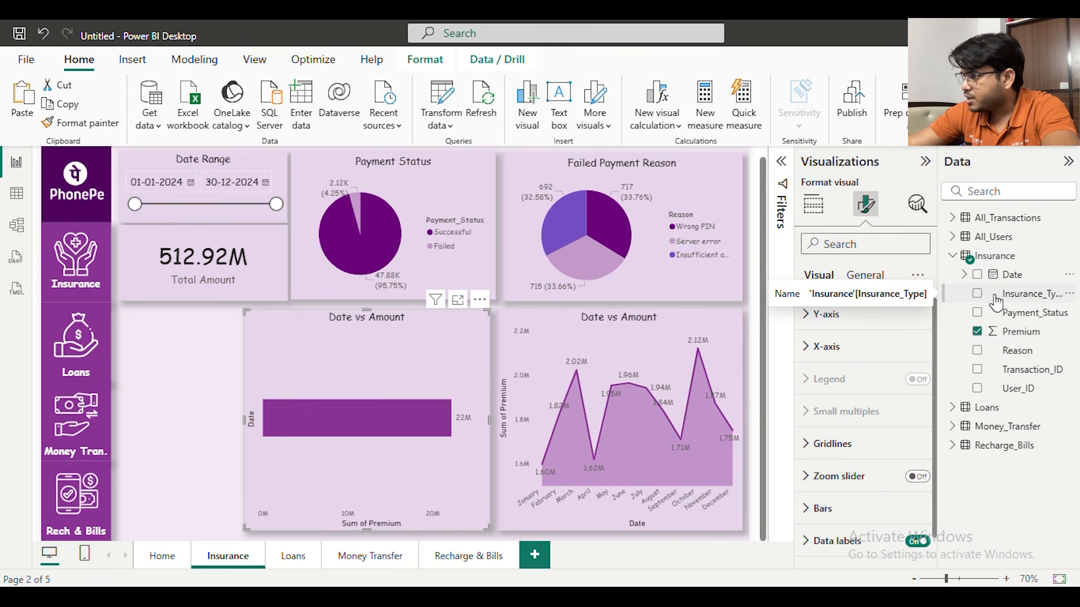
{"action": "left_click", "coordinate": [978, 294]}
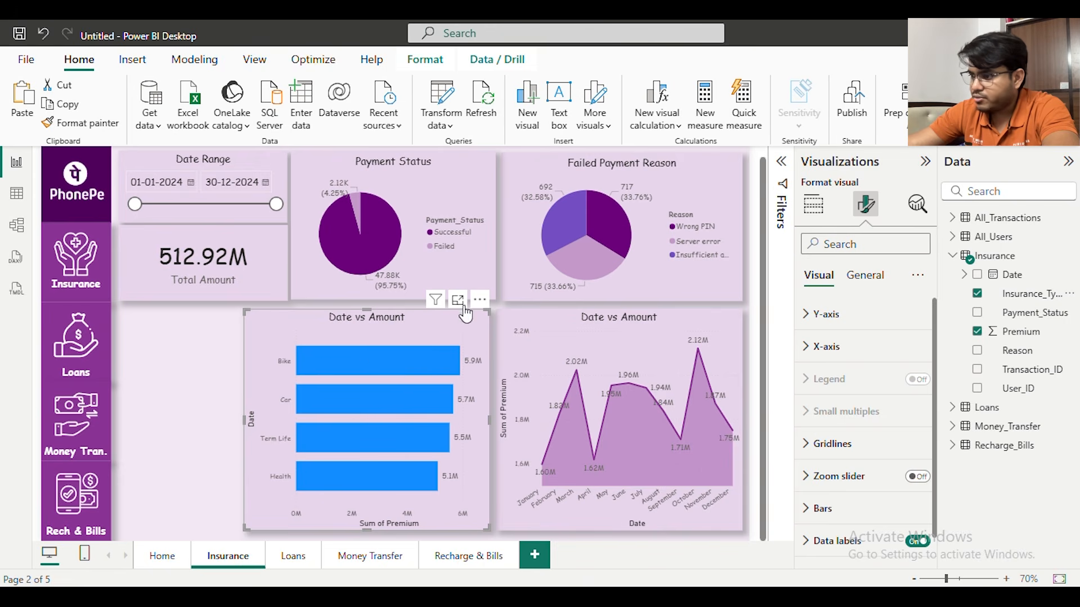
{"action": "left_click", "coordinate": [868, 276]}
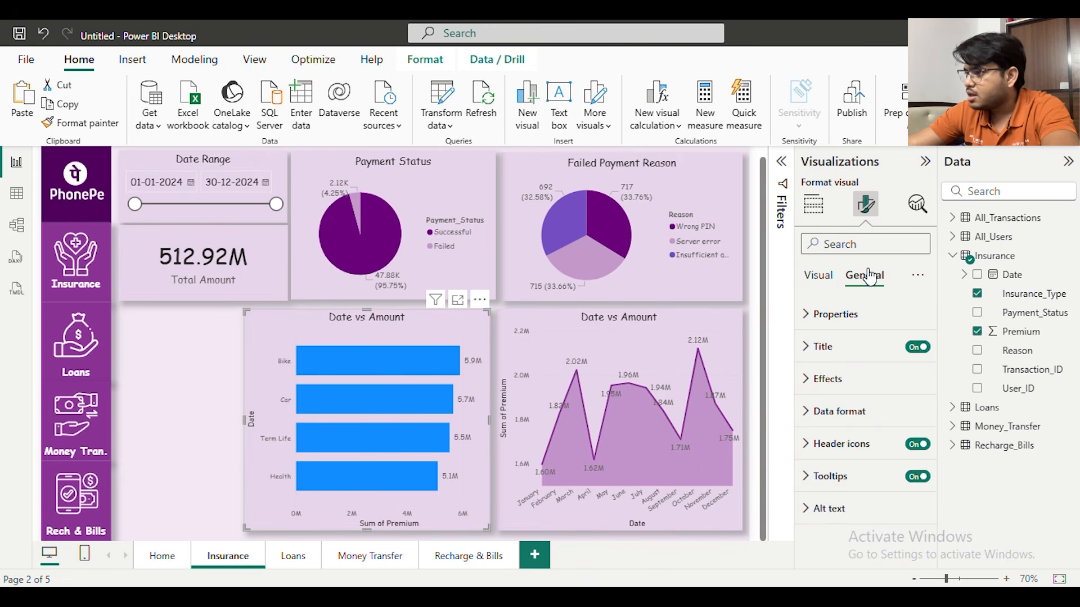
{"action": "left_click", "coordinate": [834, 280]}
{"action": "scroll", "coordinate": [854, 360], "scroll_direction": "down", "scroll_amount": 1}
{"action": "left_click", "coordinate": [843, 417]}
{"action": "left_click", "coordinate": [845, 419]}
{"action": "left_click", "coordinate": [832, 482]}
{"action": "scroll", "coordinate": [853, 468], "scroll_direction": "down", "scroll_amount": 3}
{"action": "left_click", "coordinate": [838, 324]}
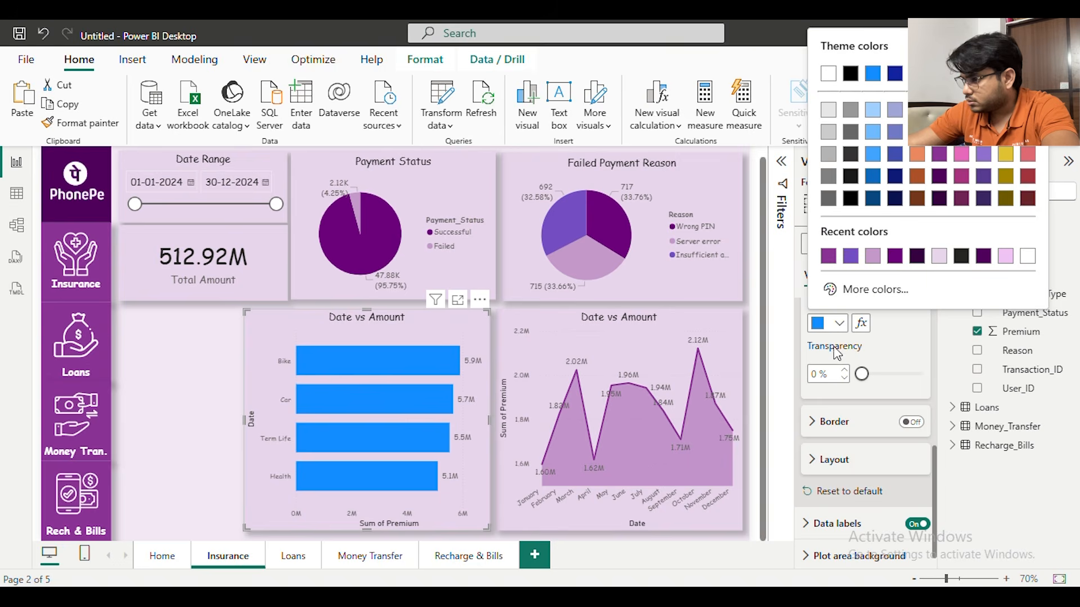
{"action": "left_click", "coordinate": [828, 256]}
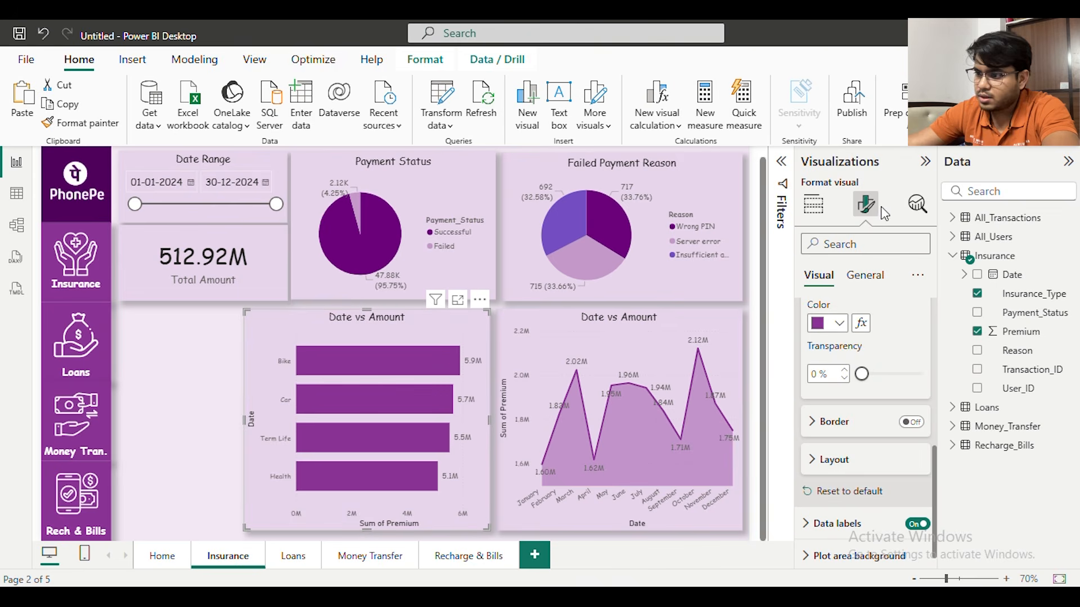
Turn off the background, shadow and title of the insurance type bar chart
{"action": "left_click", "coordinate": [879, 281]}
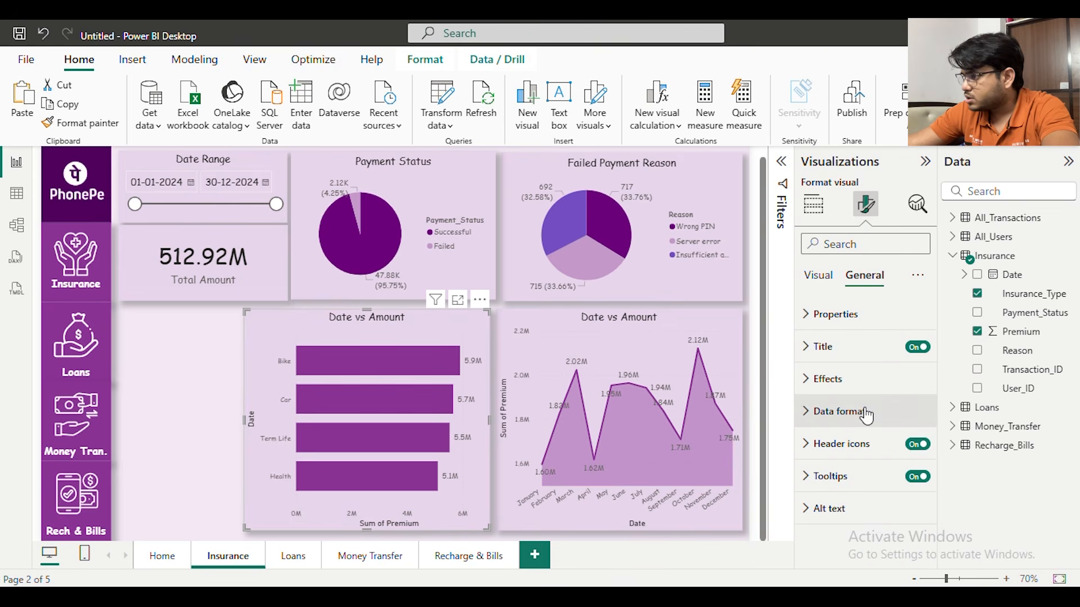
{"action": "left_click", "coordinate": [899, 375]}
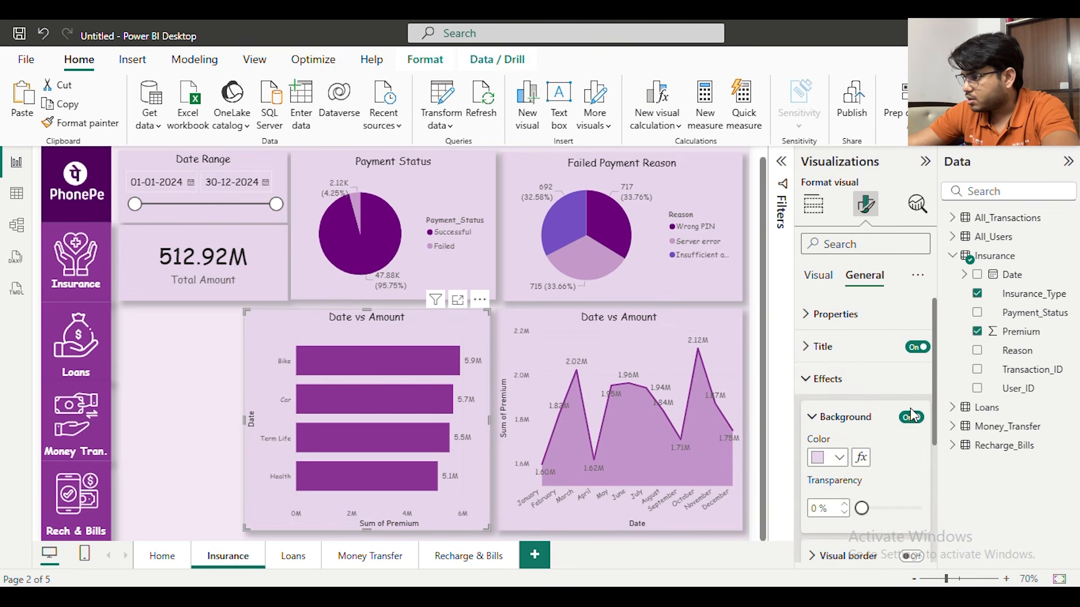
{"action": "left_click", "coordinate": [912, 417]}
{"action": "scroll", "coordinate": [911, 400], "scroll_direction": "down", "scroll_amount": 3}
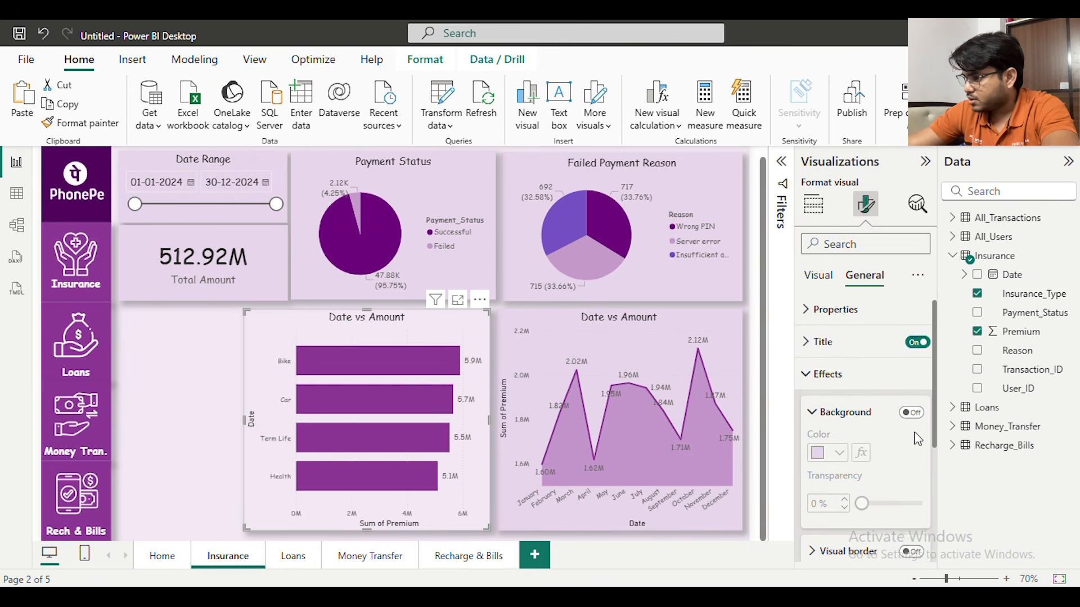
{"action": "left_click", "coordinate": [911, 438]}
{"action": "scroll", "coordinate": [911, 433], "scroll_direction": "up", "scroll_amount": 3}
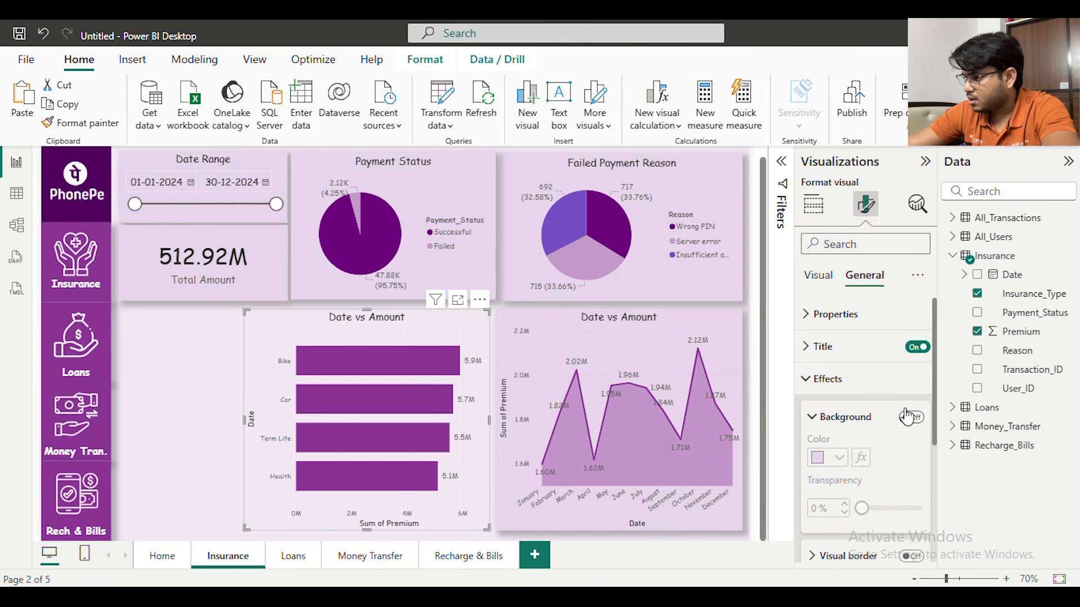
{"action": "left_click", "coordinate": [917, 347]}
Turn off the header icons and tooltips of the insurance type bar chart
{"action": "scroll", "coordinate": [857, 360], "scroll_direction": "down", "scroll_amount": 3}
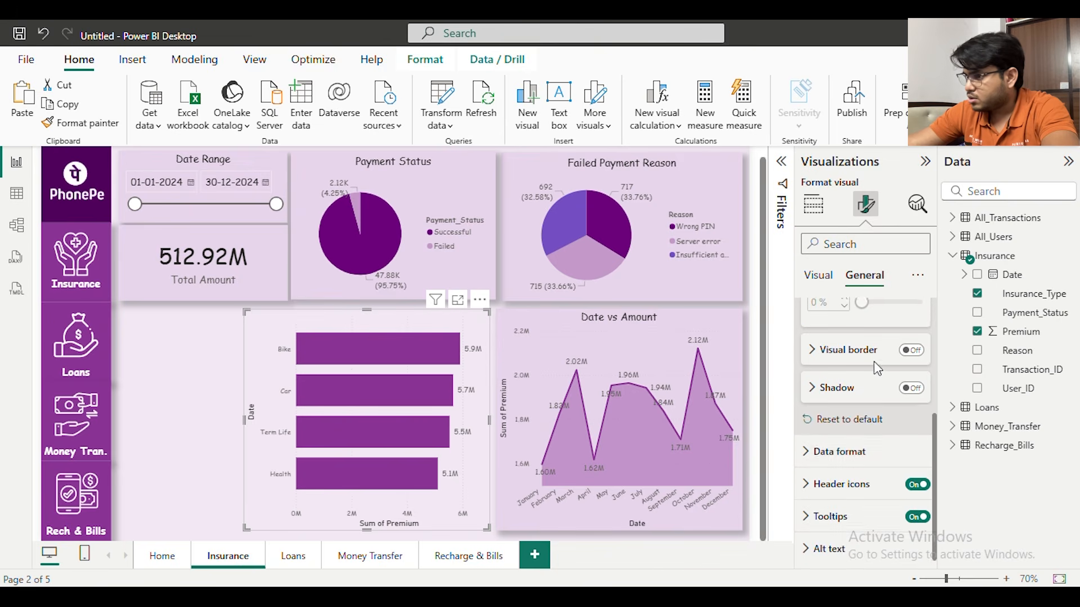
{"action": "left_click", "coordinate": [915, 479]}
{"action": "left_click", "coordinate": [916, 482]}
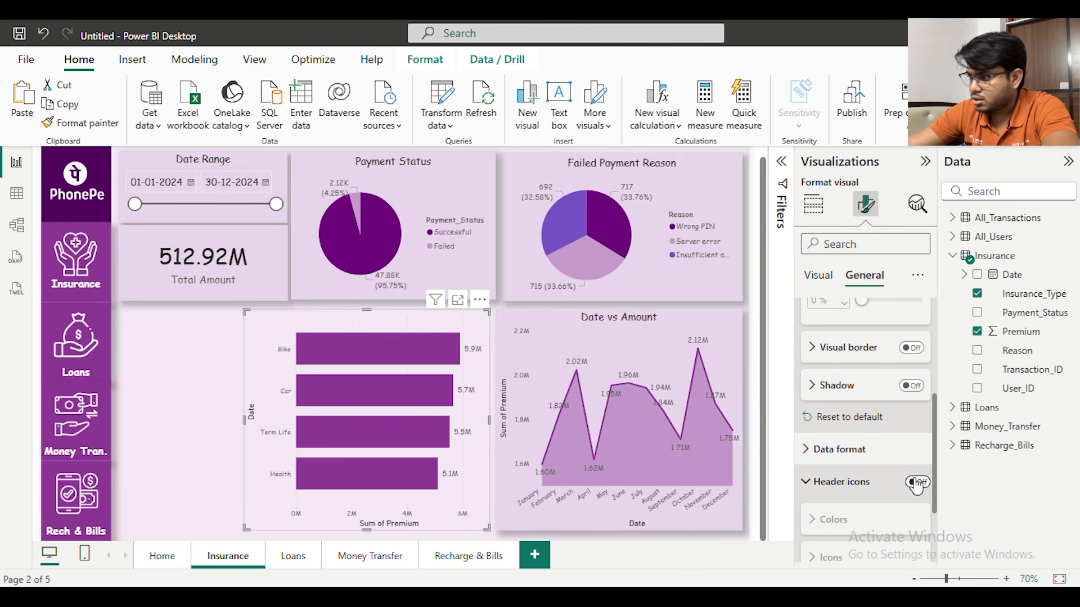
{"action": "scroll", "coordinate": [916, 485], "scroll_direction": "down", "scroll_amount": 2}
{"action": "left_click", "coordinate": [846, 404]}
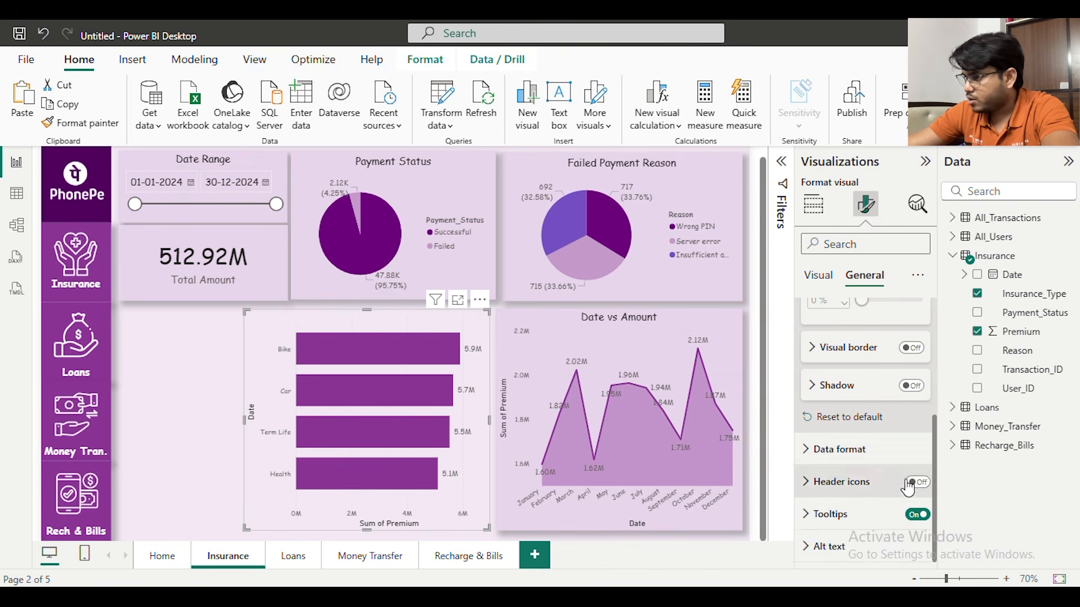
{"action": "left_click", "coordinate": [918, 515]}
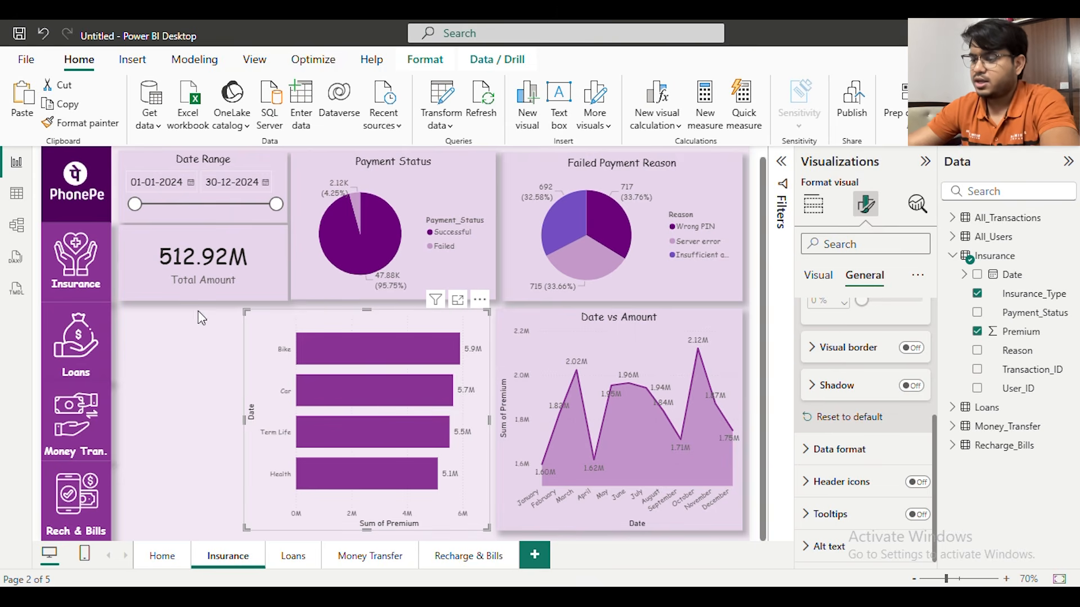
Insert the Bike image from the Icons folder, shrink it and place it beside the Bike bar
{"action": "left_click", "coordinate": [140, 61]}
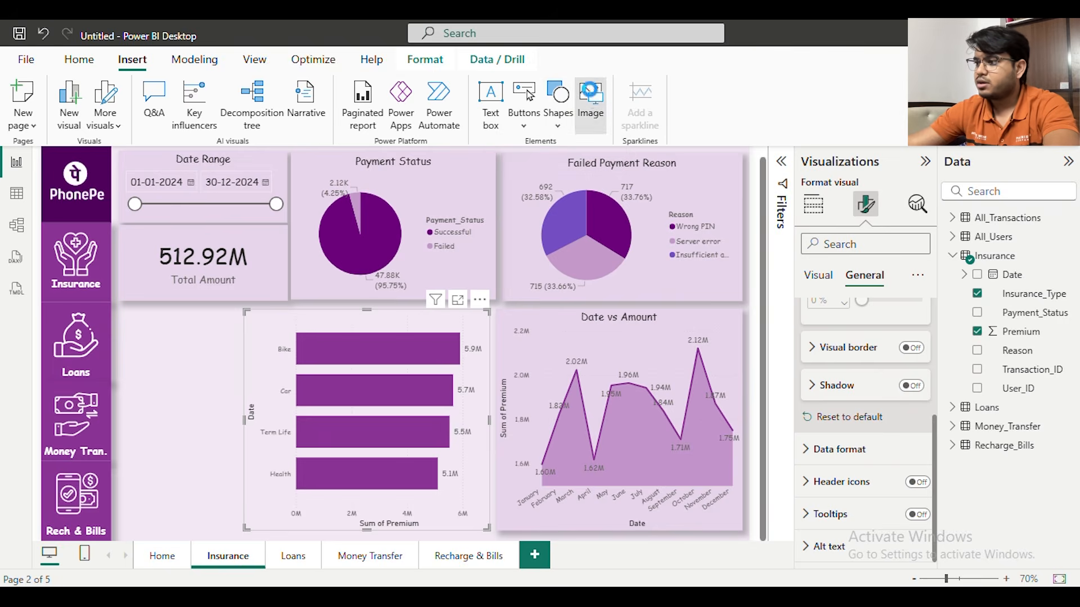
{"action": "left_click", "coordinate": [591, 95]}
{"action": "double_click", "coordinate": [253, 146]}
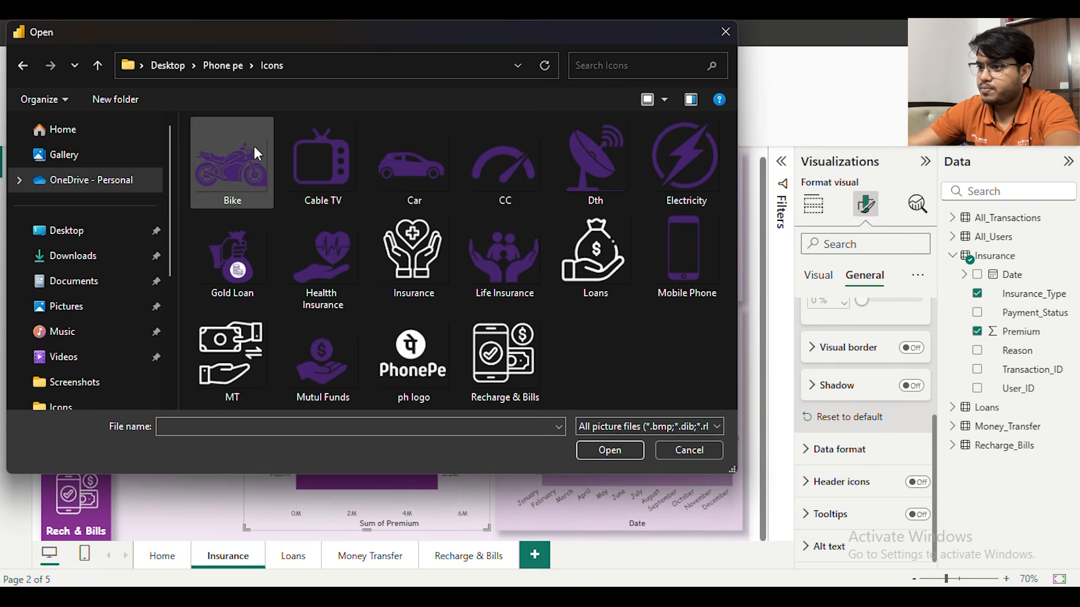
{"action": "left_click", "coordinate": [241, 145]}
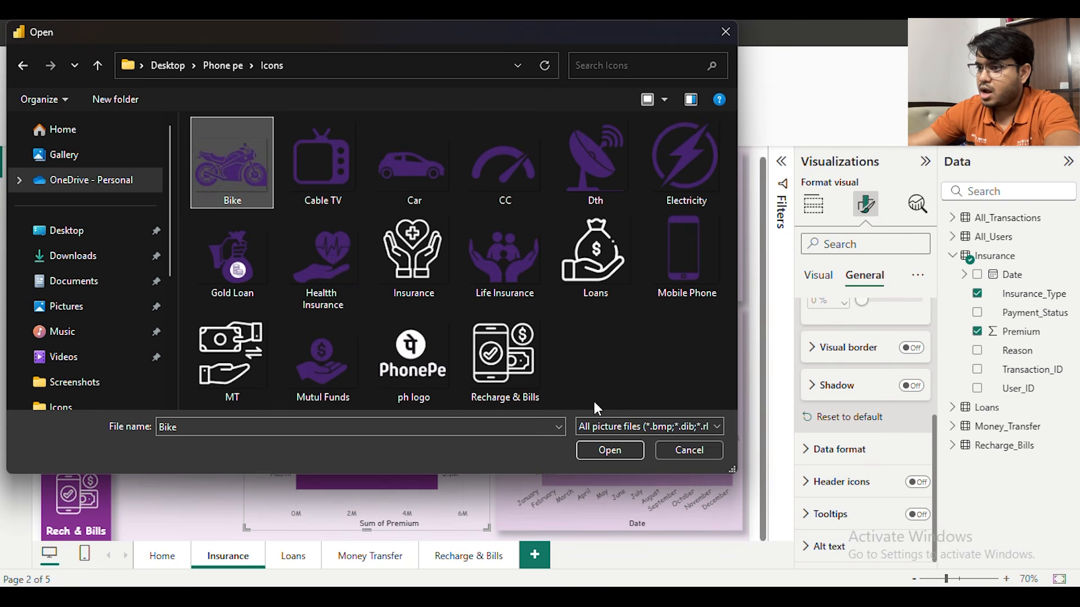
{"action": "left_click", "coordinate": [605, 455]}
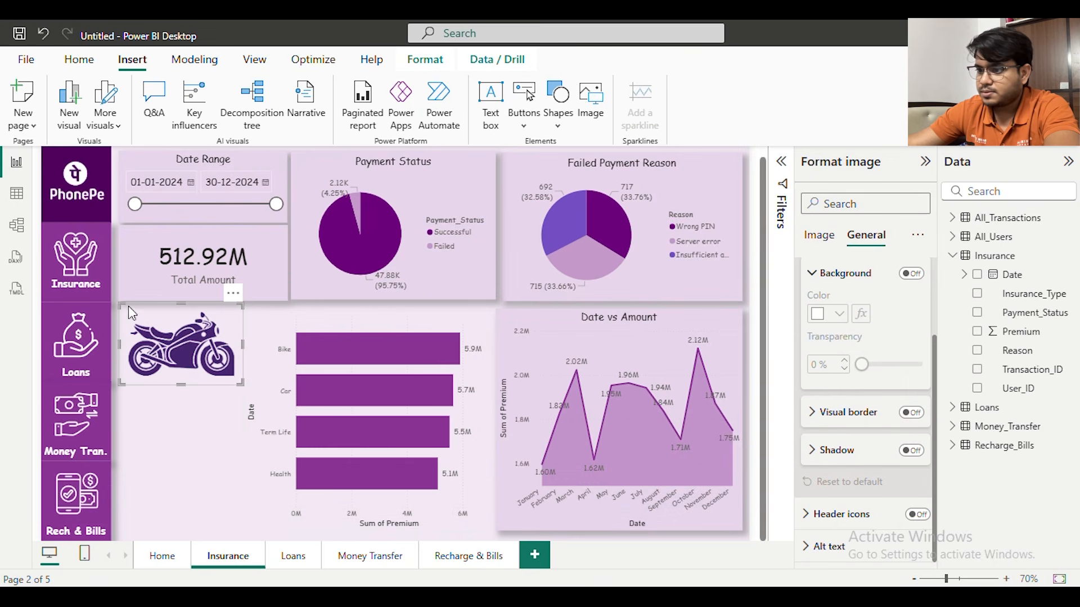
{"action": "left_click_drag", "start_coordinate": [120, 305], "coordinate": [183, 342]}
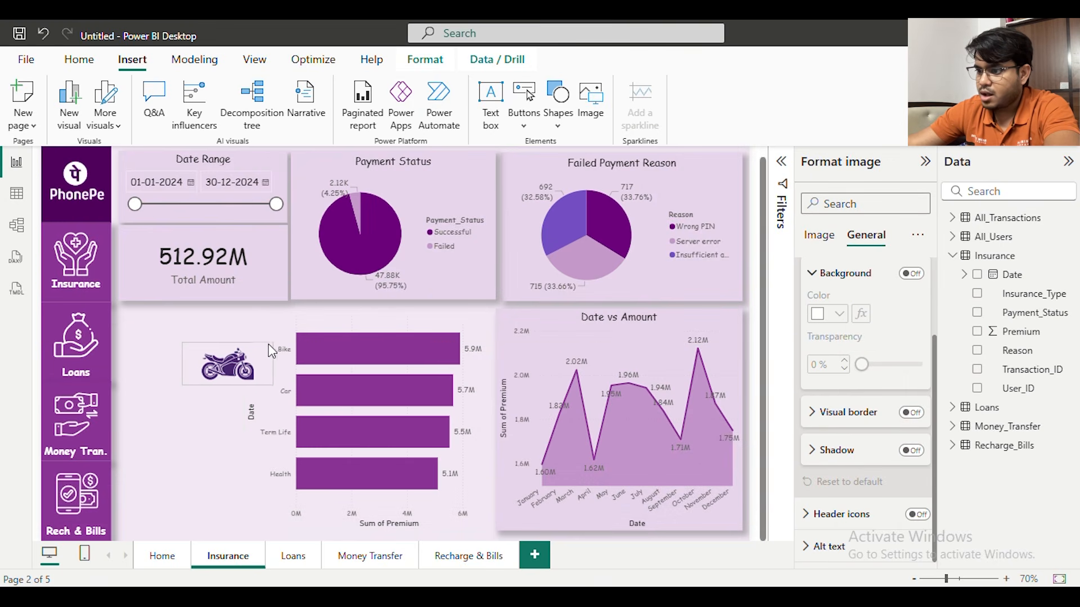
{"action": "left_click_drag", "start_coordinate": [236, 354], "coordinate": [245, 358]}
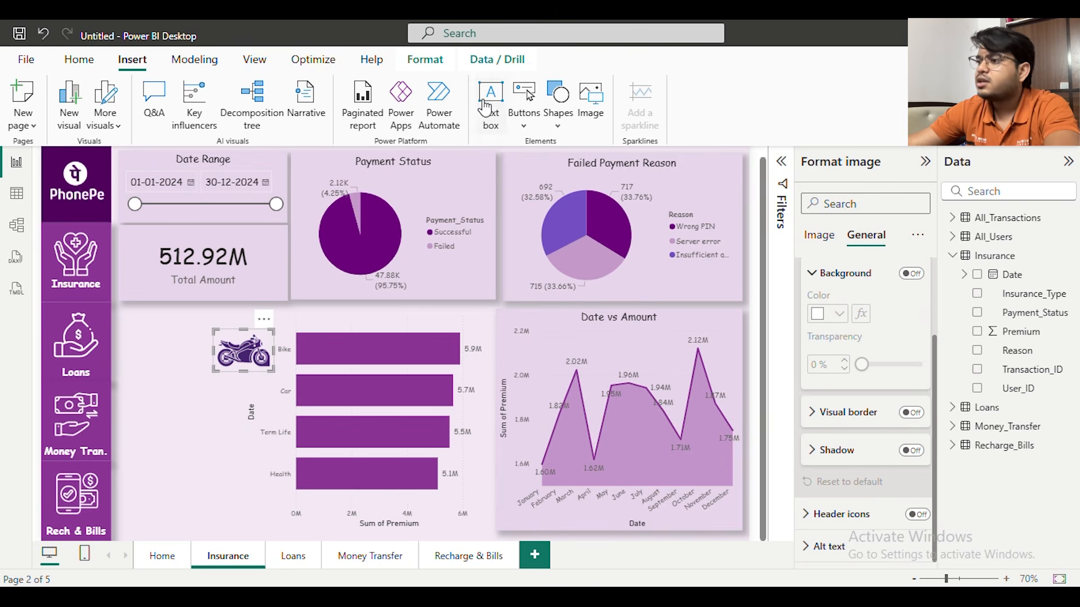
Insert the Car image from the Icons folder and place it beside the Car bar at a matching small size
{"action": "left_click", "coordinate": [582, 102]}
{"action": "double_click", "coordinate": [405, 183]}
{"action": "left_click_drag", "start_coordinate": [186, 425], "coordinate": [252, 385]}
Insert the Healtth Insurance and Life Insurance images from the Icons folder and place them beside the Health and Term Life bars
{"action": "left_click", "coordinate": [591, 102]}
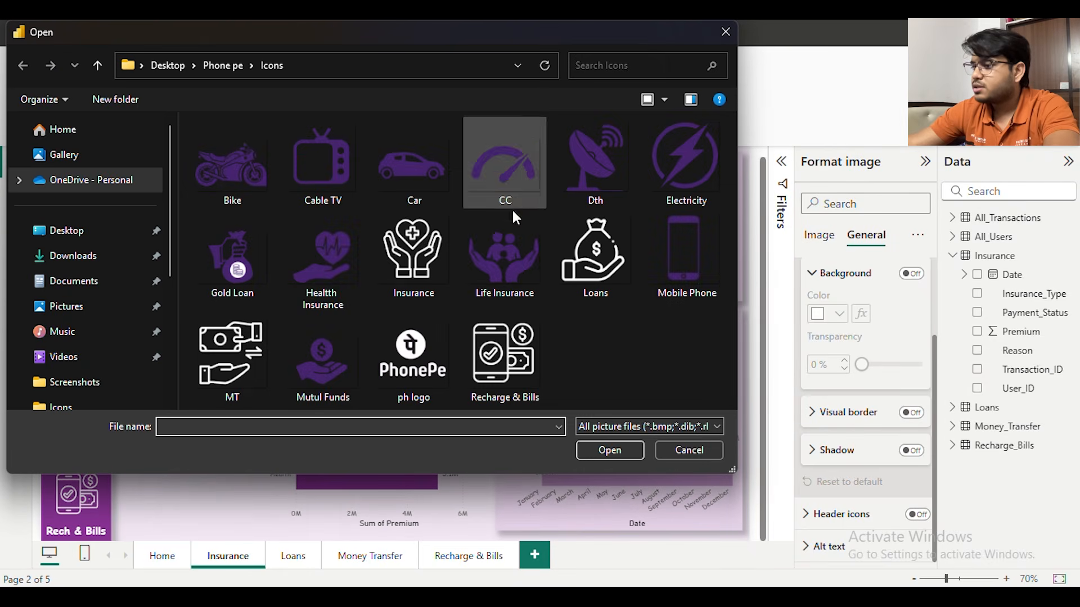
{"action": "left_click", "coordinate": [311, 265]}
{"action": "left_click", "coordinate": [619, 453]}
{"action": "left_click", "coordinate": [591, 102]}
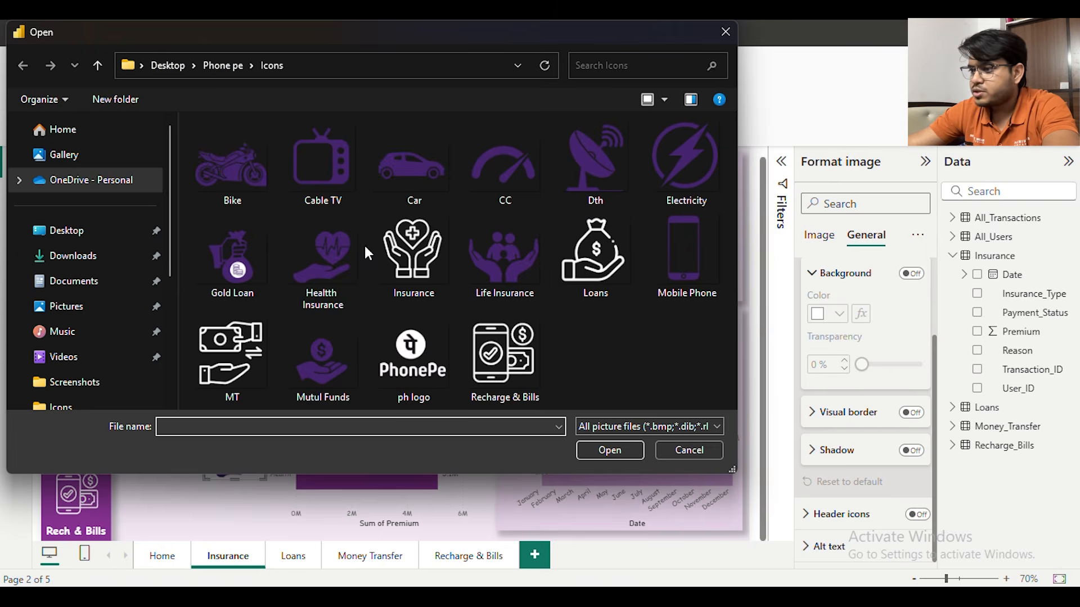
{"action": "left_click", "coordinate": [498, 258]}
{"action": "left_click", "coordinate": [602, 451]}
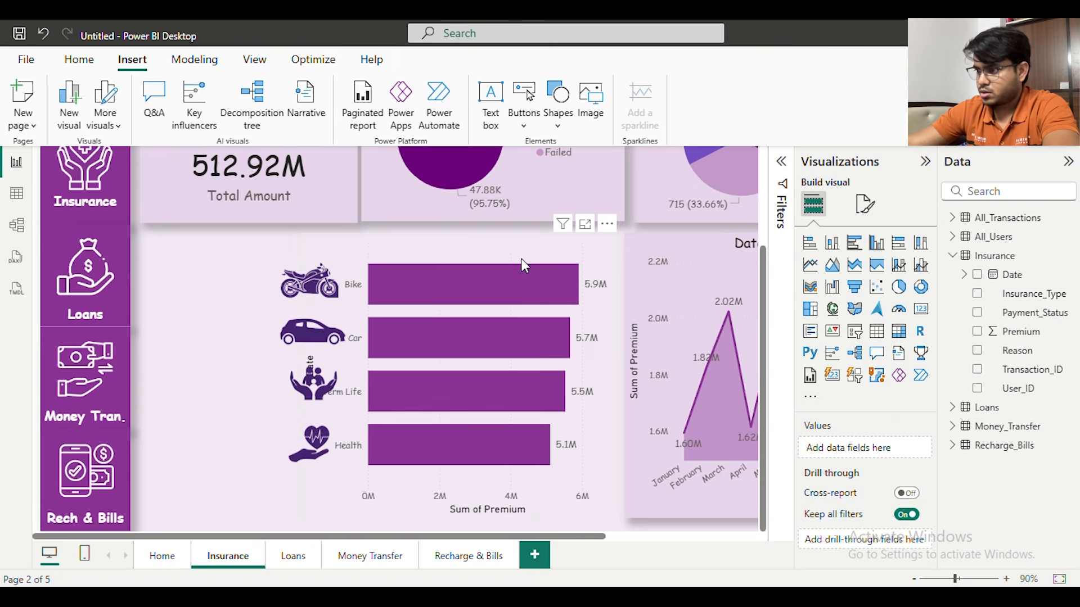
Turn off the X-axis values and X-axis title of the insurance type bar chart
{"action": "left_click", "coordinate": [562, 256]}
{"action": "left_click", "coordinate": [868, 206]}
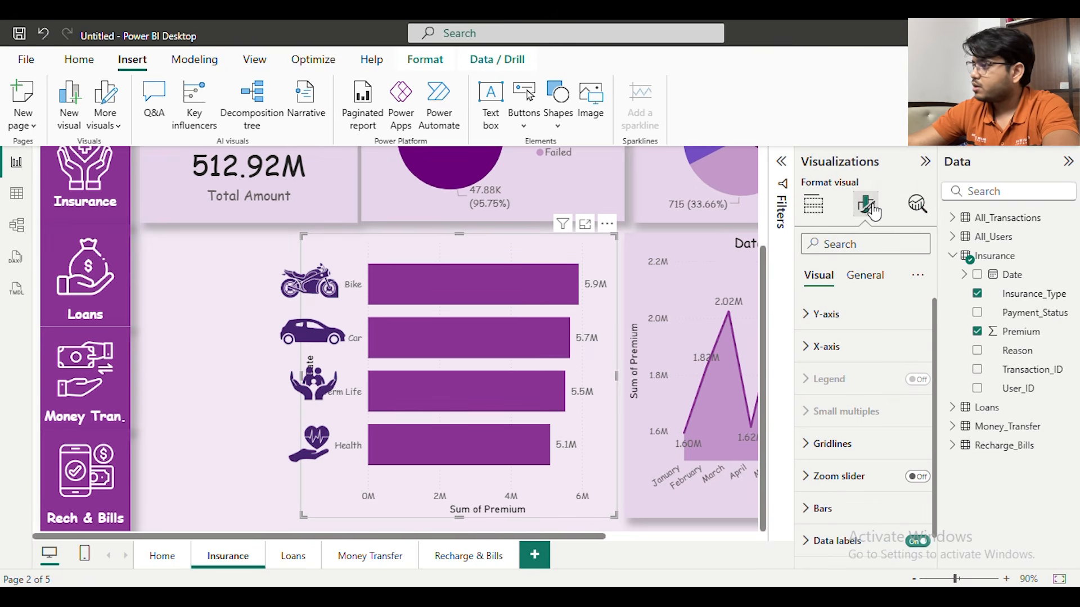
{"action": "left_click", "coordinate": [872, 352]}
{"action": "scroll", "coordinate": [900, 422], "scroll_direction": "down", "scroll_amount": 3}
{"action": "left_click", "coordinate": [911, 392]}
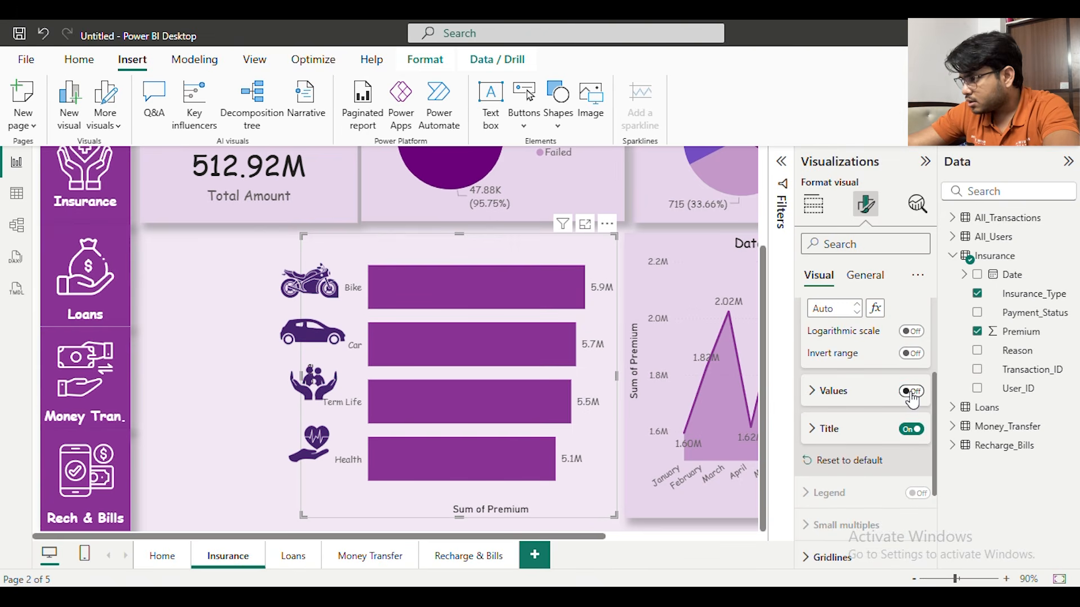
{"action": "left_click", "coordinate": [912, 430]}
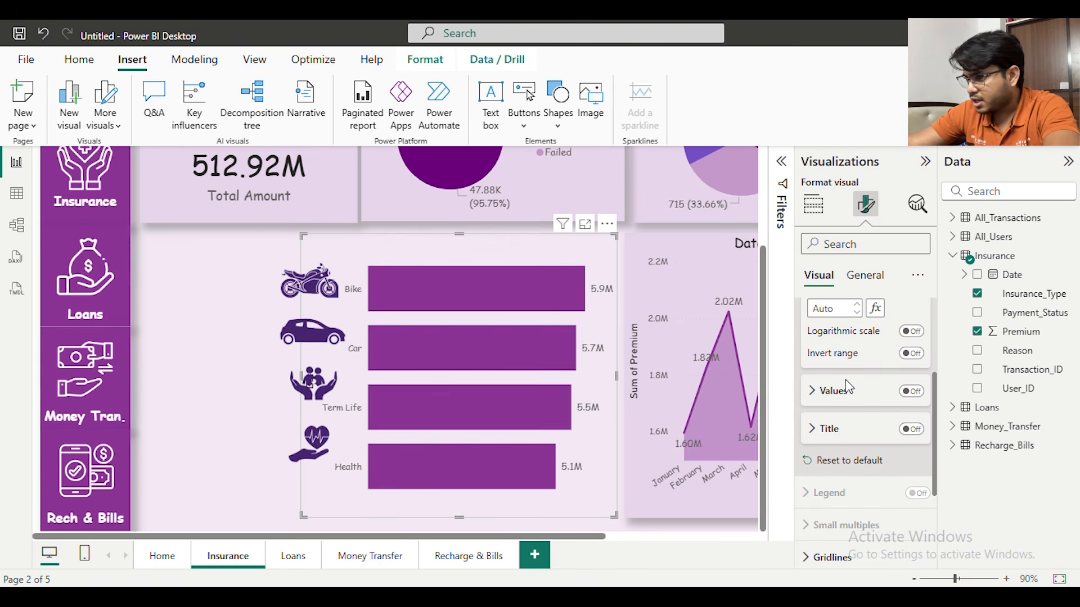
Turn off the Y-axis values and Y-axis title of the insurance type bar chart
{"action": "scroll", "coordinate": [844, 382], "scroll_direction": "up", "scroll_amount": 3}
{"action": "left_click", "coordinate": [832, 345]}
{"action": "left_click", "coordinate": [831, 312]}
{"action": "scroll", "coordinate": [866, 365], "scroll_direction": "down", "scroll_amount": 1}
{"action": "scroll", "coordinate": [900, 337], "scroll_direction": "up", "scroll_amount": 1}
{"action": "left_click", "coordinate": [911, 354]}
{"action": "scroll", "coordinate": [860, 368], "scroll_direction": "down", "scroll_amount": 3}
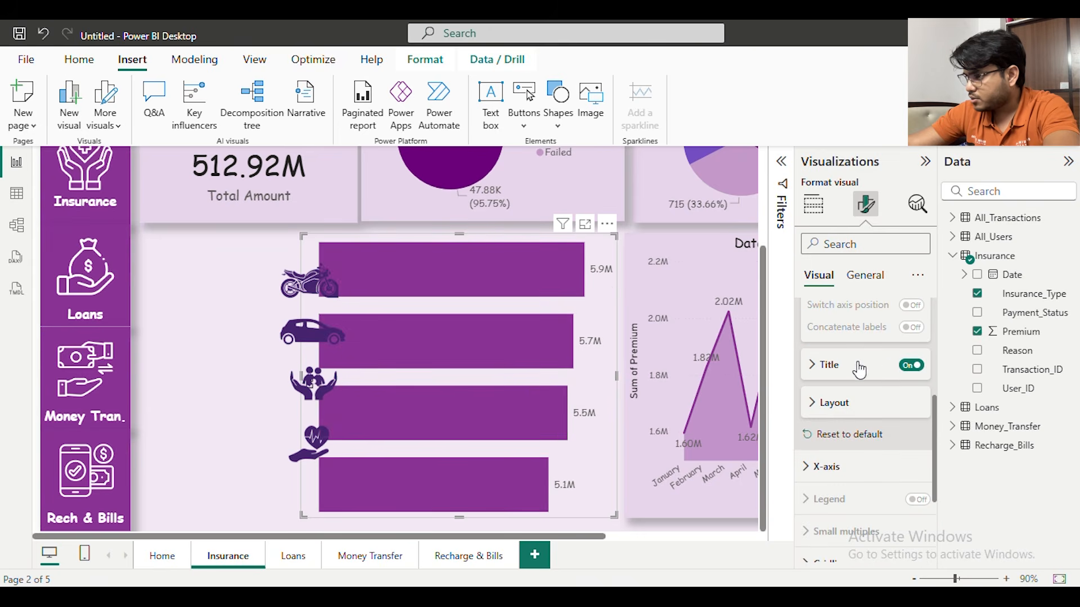
{"action": "left_click", "coordinate": [908, 367]}
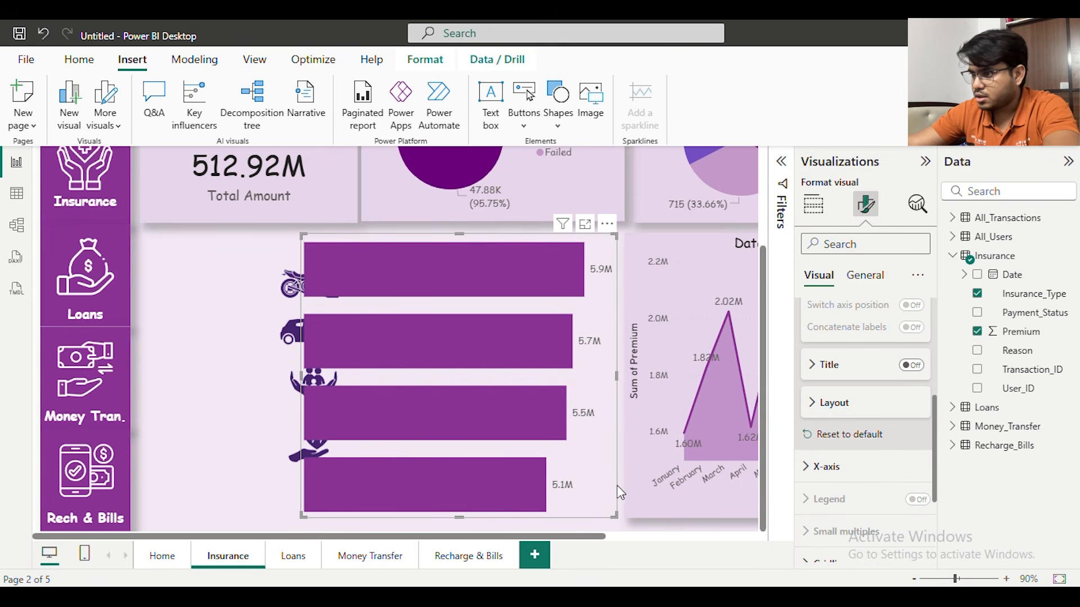
Resize the bar chart so each bar lines up with its icon, and move the chart and icons down slightly together
{"action": "left_click_drag", "start_coordinate": [616, 515], "coordinate": [564, 419]}
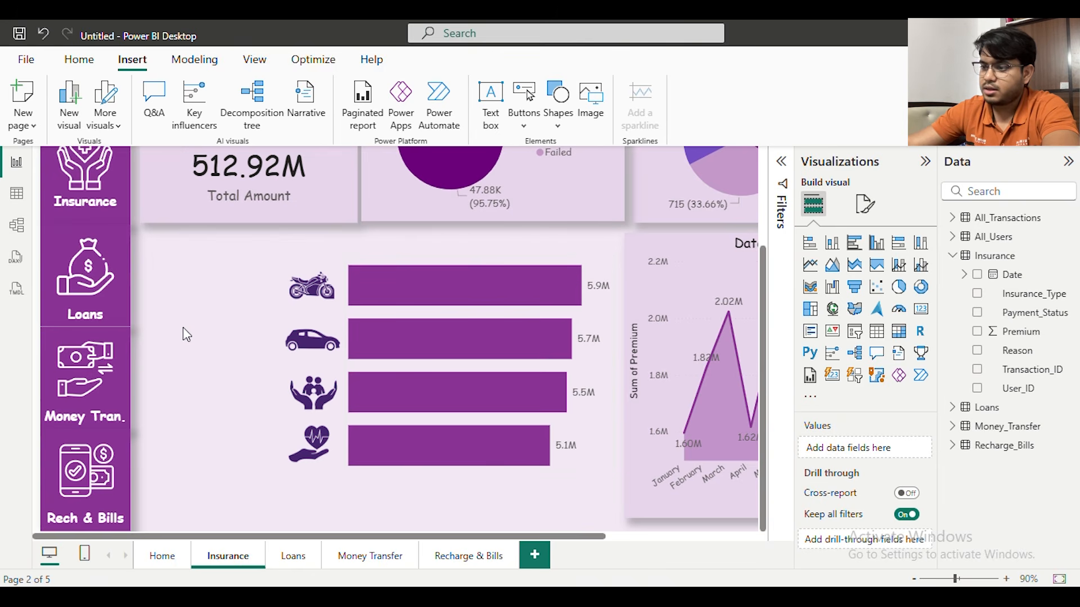
{"action": "scroll", "coordinate": [211, 291], "scroll_direction": "up", "scroll_amount": 2}
{"action": "scroll", "coordinate": [191, 291], "scroll_direction": "down", "scroll_amount": 2}
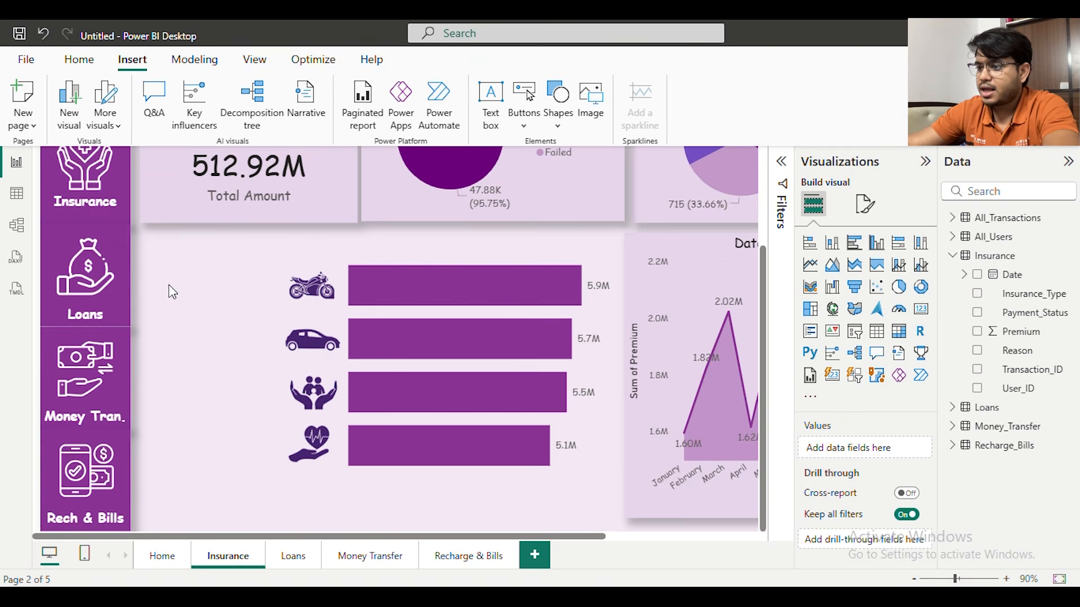
{"action": "scroll", "coordinate": [234, 315], "scroll_direction": "up", "scroll_amount": 2}
{"action": "scroll", "coordinate": [234, 314], "scroll_direction": "down", "scroll_amount": 2}
{"action": "left_click_drag", "start_coordinate": [254, 265], "coordinate": [377, 487]}
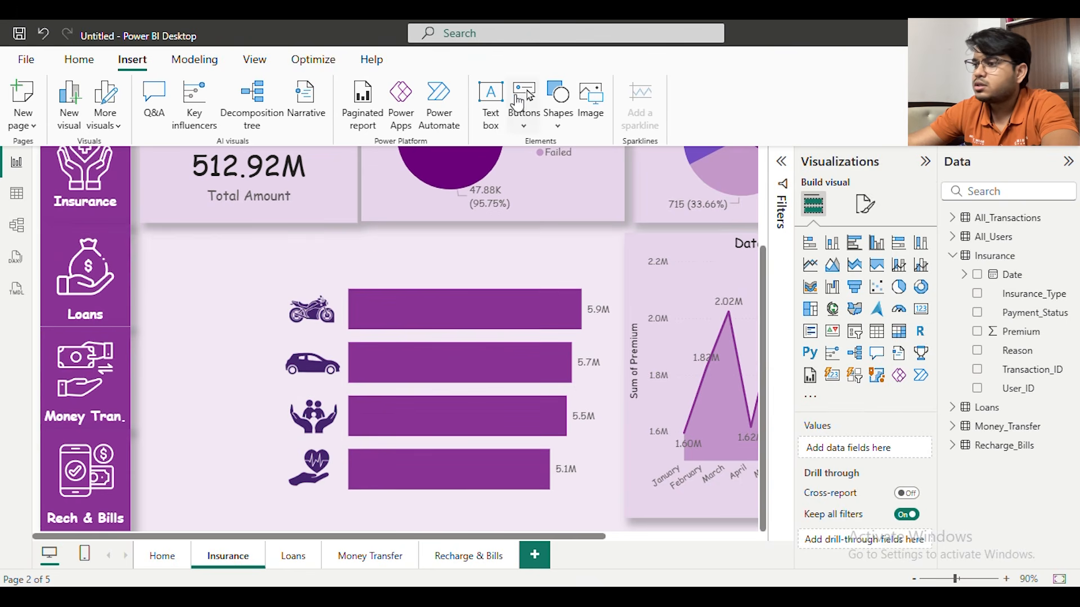
Insert a text box reading Total Transactions and format the text in bold Comic Sans MS
{"action": "left_click", "coordinate": [491, 101]}
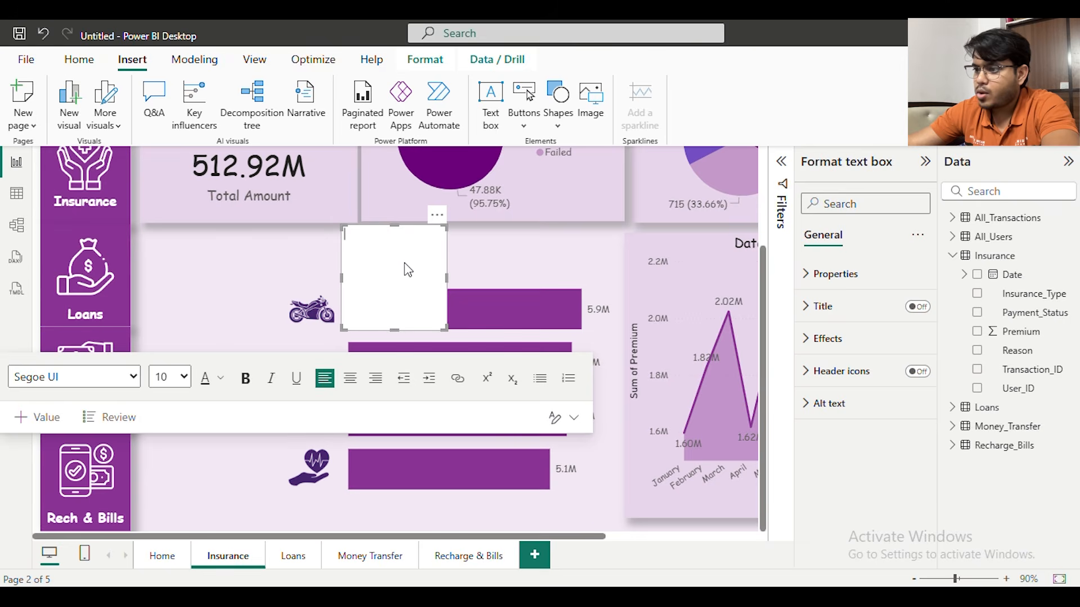
{"action": "type", "text": "Total Transa"}
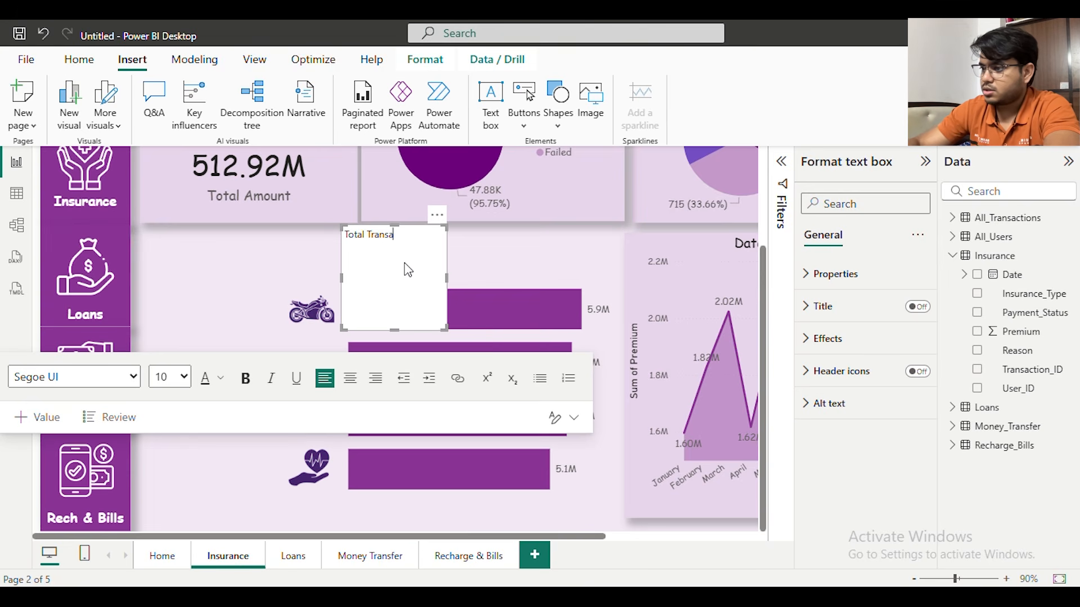
{"action": "key", "text": "ctrl+a"}
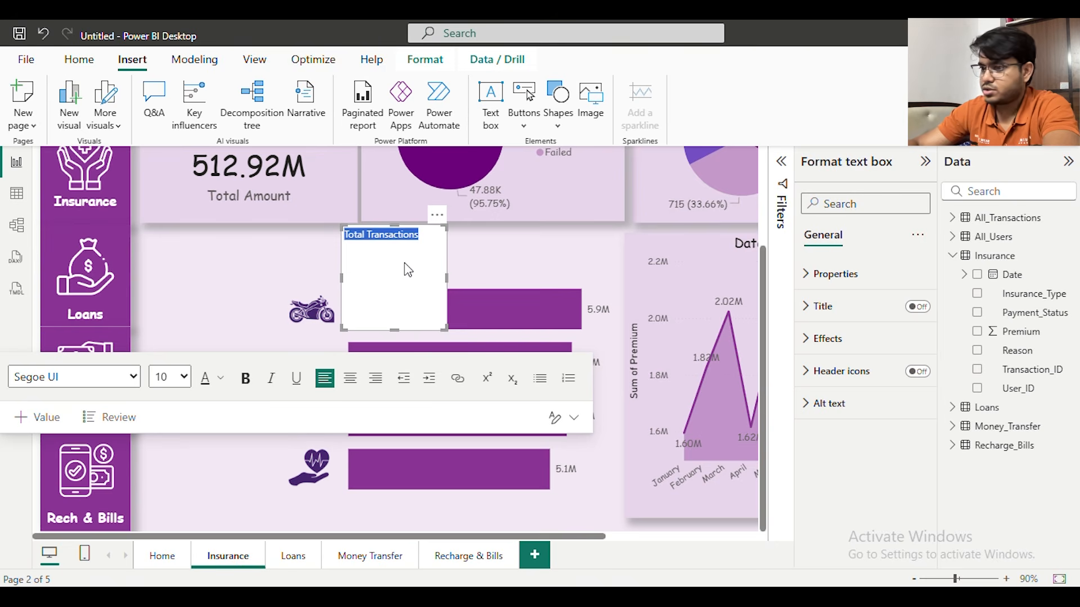
{"action": "left_click", "coordinate": [75, 377]}
{"action": "left_click", "coordinate": [62, 125]}
{"action": "left_click", "coordinate": [246, 378]}
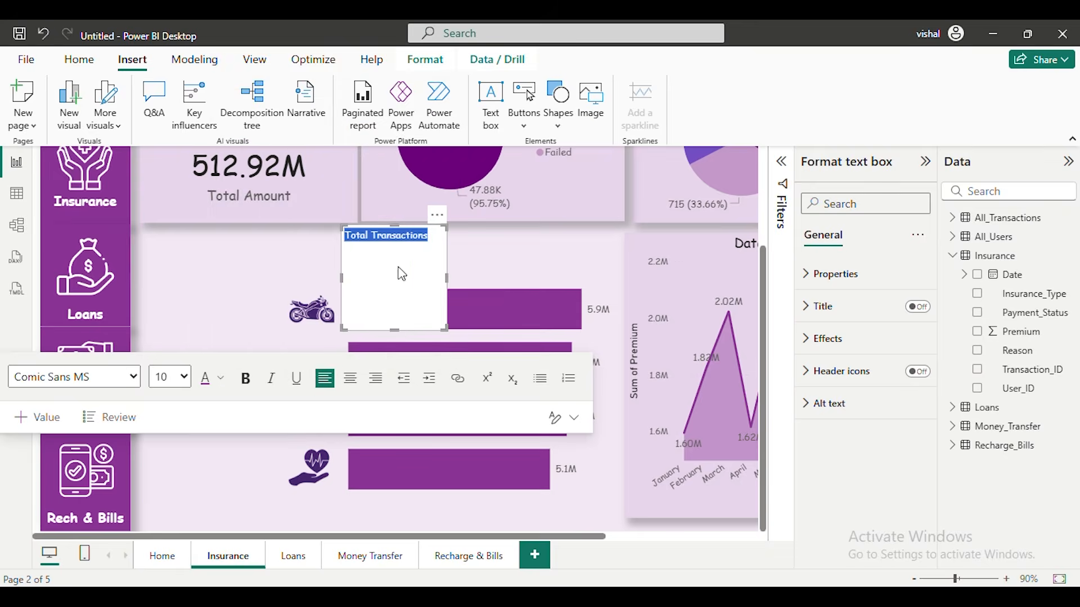
Turn off the Total Transactions text box's background, and shrink and place it above the empty area beside the bike icon
{"action": "left_click", "coordinate": [873, 343]}
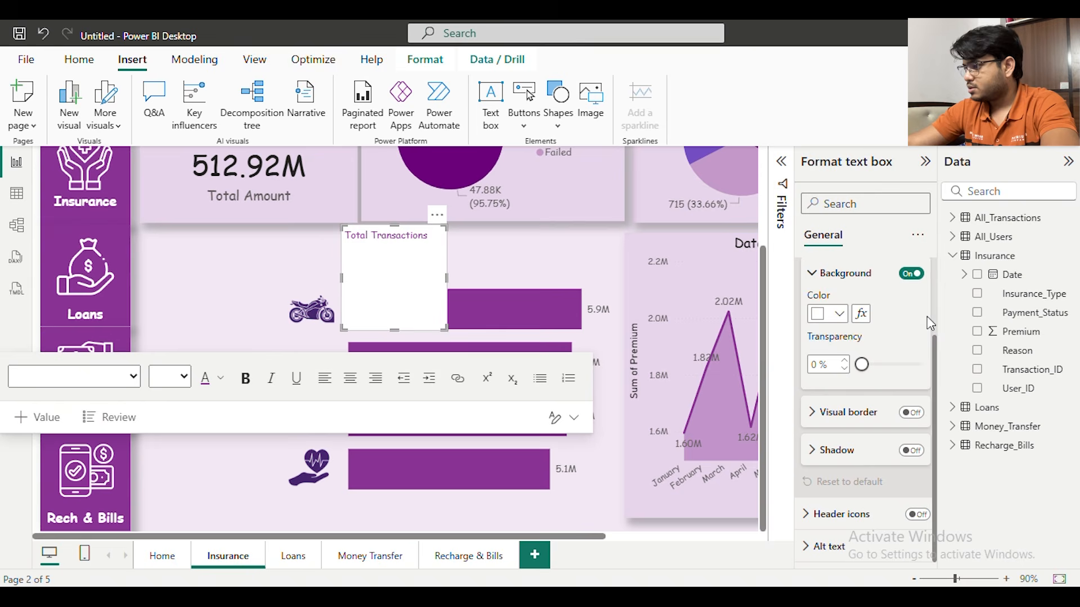
{"action": "left_click", "coordinate": [910, 280]}
{"action": "left_click_drag", "start_coordinate": [396, 325], "coordinate": [286, 259]}
Adjust the font size and bold style of the Total Transactions heading and centre-align it
{"action": "left_click", "coordinate": [221, 295]}
{"action": "left_click", "coordinate": [184, 295]}
{"action": "left_click", "coordinate": [169, 388]}
{"action": "triple_click", "coordinate": [389, 241]}
{"action": "left_click", "coordinate": [245, 304]}
{"action": "left_click", "coordinate": [181, 305]}
{"action": "left_click", "coordinate": [166, 477]}
{"action": "triple_click", "coordinate": [416, 242]}
{"action": "left_click", "coordinate": [246, 305]}
{"action": "left_click", "coordinate": [184, 303]}
{"action": "left_click", "coordinate": [166, 435]}
{"action": "left_click", "coordinate": [350, 304]}
{"action": "left_click", "coordinate": [423, 265]}
{"action": "left_click", "coordinate": [236, 278]}
{"action": "left_click", "coordinate": [315, 255]}
Duplicate the Total Amount card and place the copy beneath the Total Transactions heading
{"action": "left_click", "coordinate": [336, 177]}
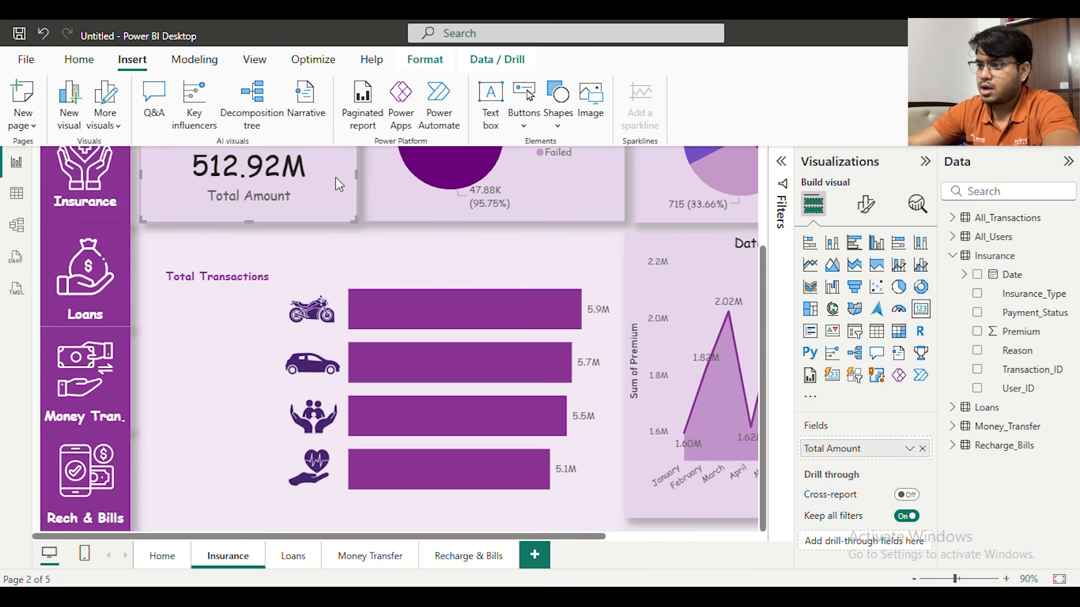
{"action": "scroll", "coordinate": [340, 208], "scroll_direction": "up", "scroll_amount": 3}
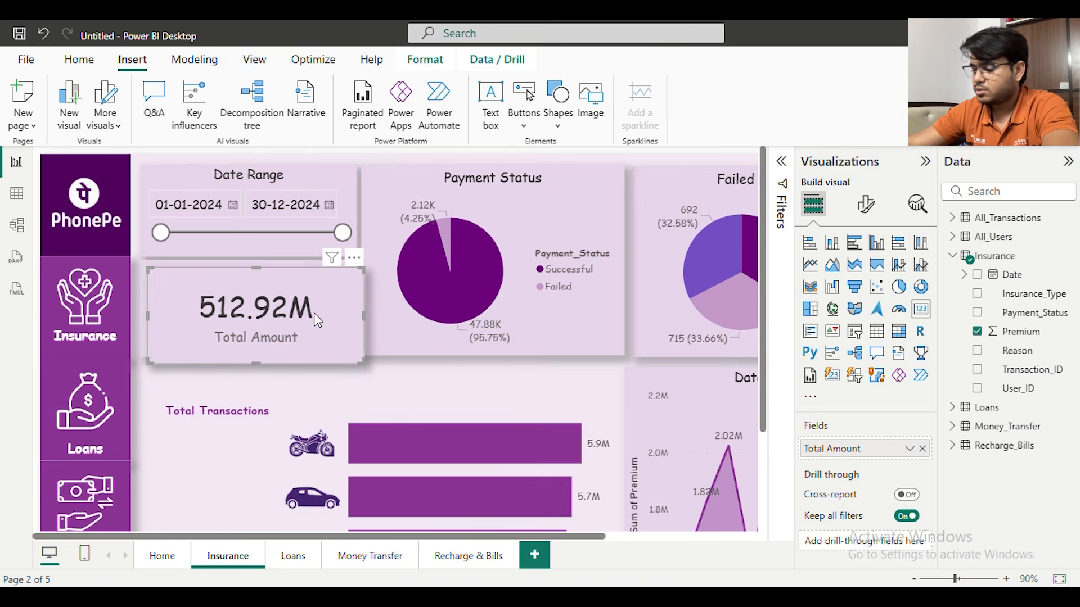
{"action": "scroll", "coordinate": [296, 203], "scroll_direction": "down", "scroll_amount": 2}
{"action": "key", "text": "ctrl+c"}
{"action": "key", "text": "ctrl+v"}
{"action": "left_click_drag", "start_coordinate": [296, 203], "coordinate": [282, 369]}
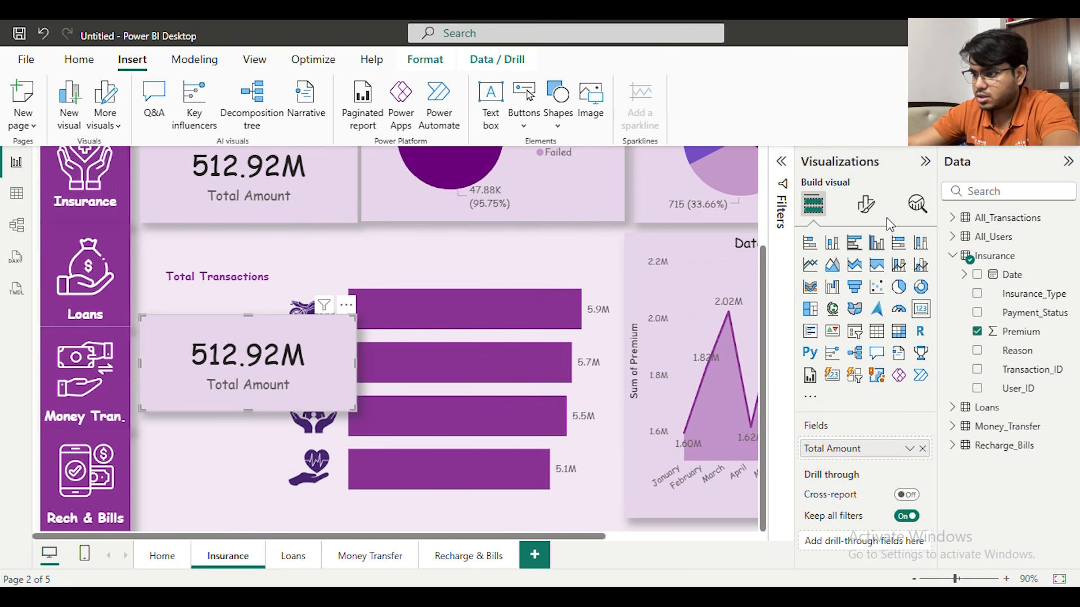
Turn off the category label, background and shadow of the copied card
{"action": "left_click", "coordinate": [877, 211]}
{"action": "left_click", "coordinate": [917, 347]}
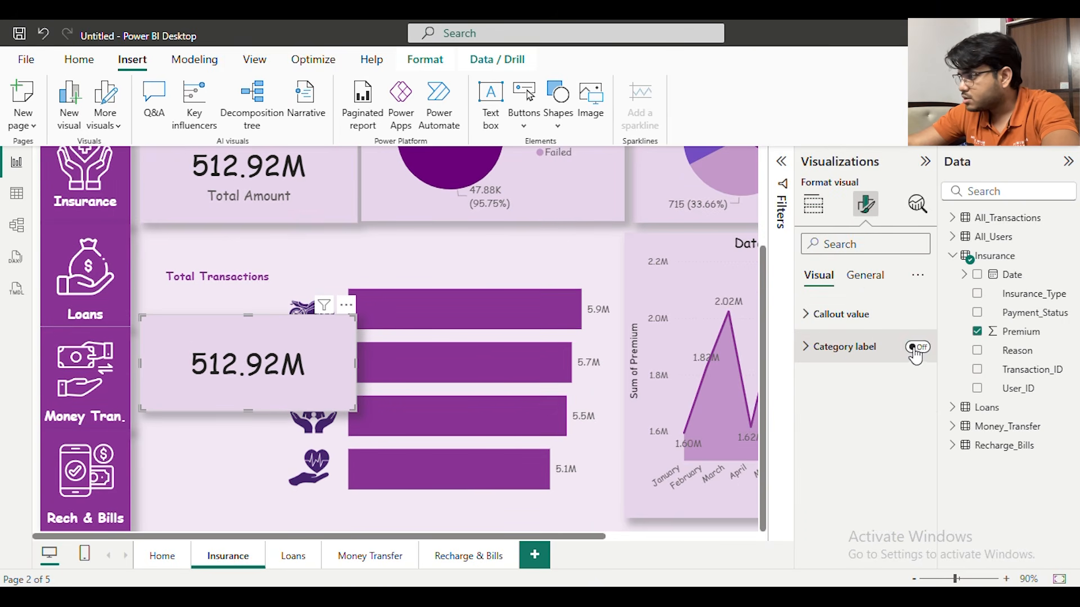
{"action": "left_click", "coordinate": [865, 276]}
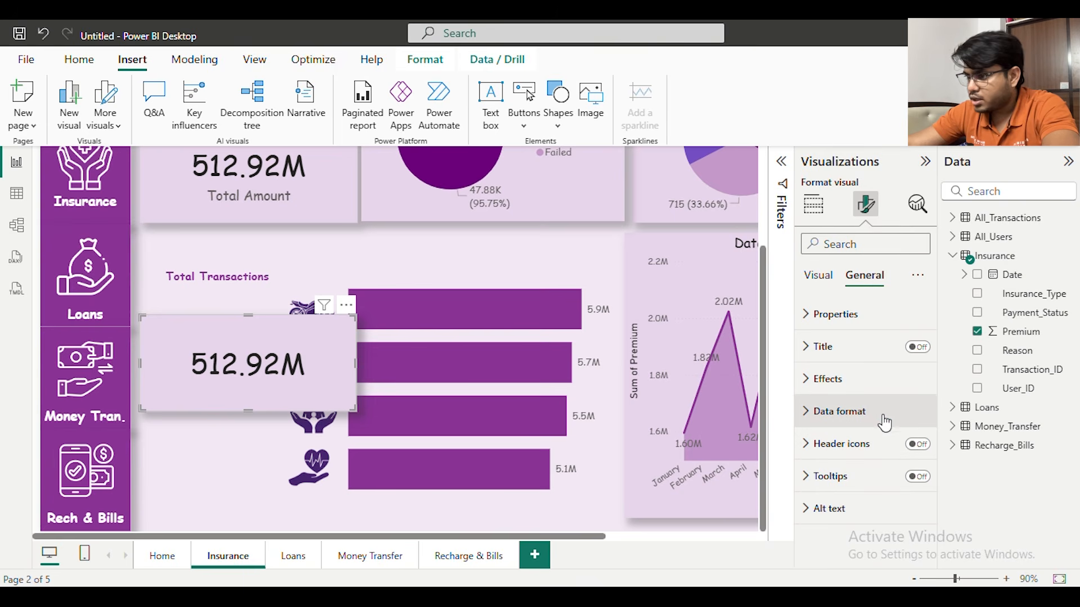
{"action": "left_click", "coordinate": [885, 378]}
{"action": "scroll", "coordinate": [915, 309], "scroll_direction": "down", "scroll_amount": 3}
{"action": "scroll", "coordinate": [916, 332], "scroll_direction": "up", "scroll_amount": 2}
{"action": "left_click", "coordinate": [911, 339]}
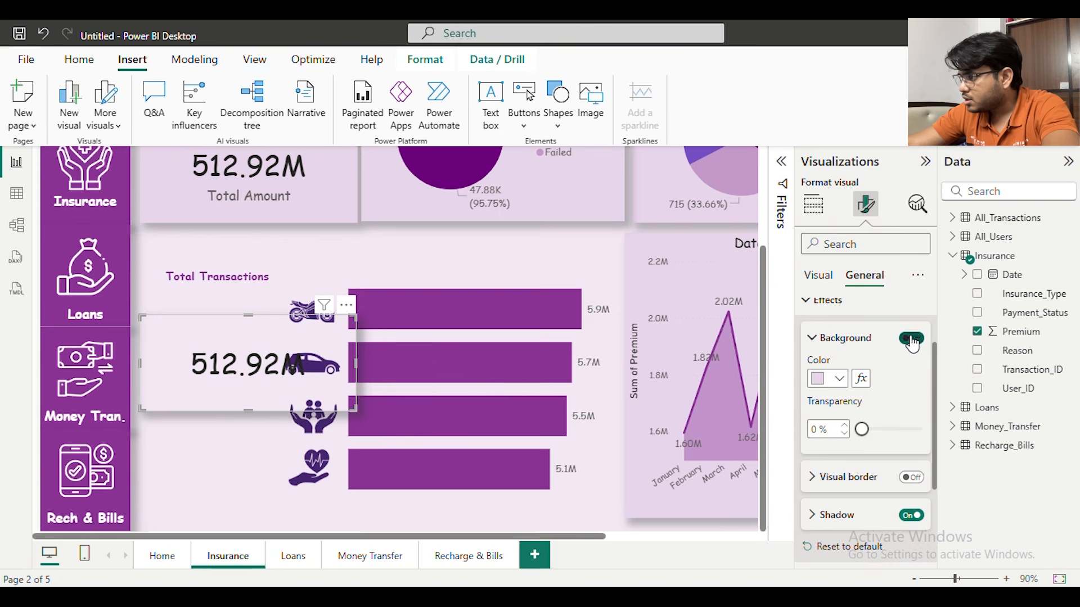
{"action": "left_click", "coordinate": [911, 515]}
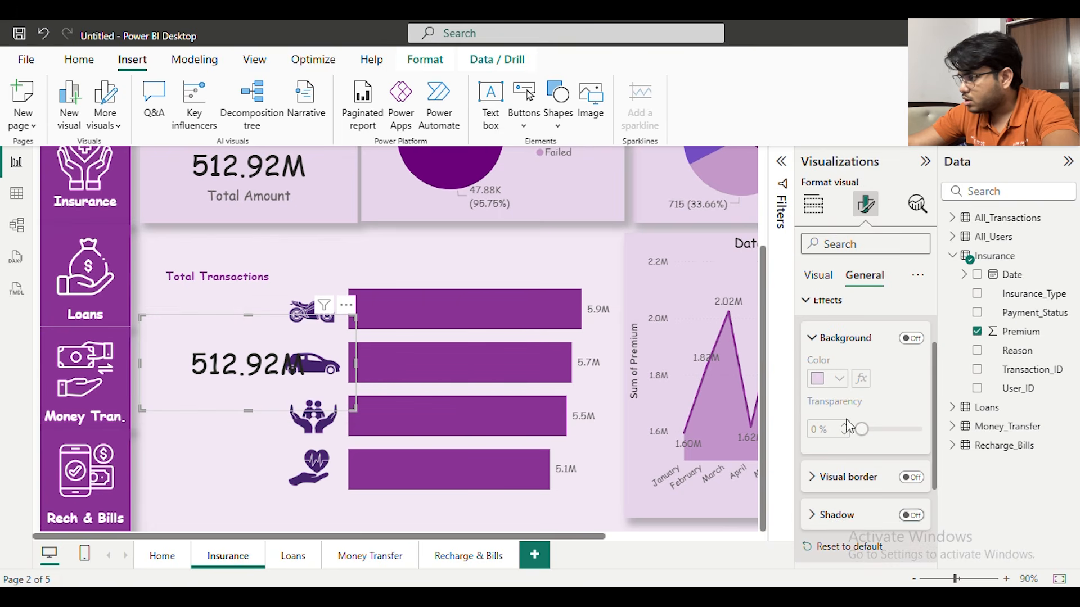
{"action": "left_click", "coordinate": [811, 337]}
Set the copied card's callout value font size to 20 and shrink the card to fit beside the bike icon
{"action": "left_click", "coordinate": [819, 275]}
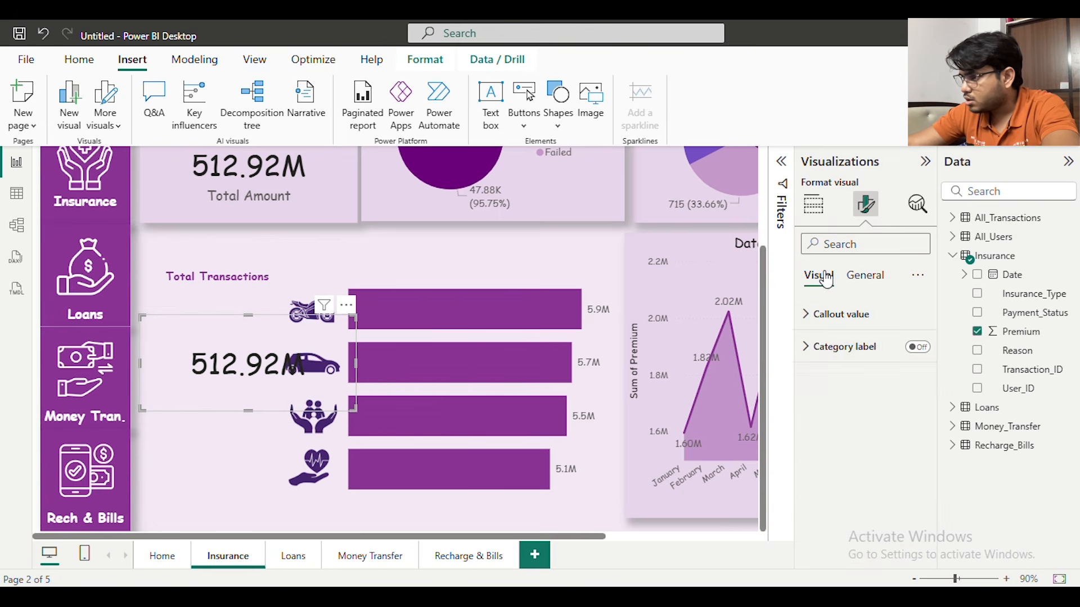
{"action": "left_click", "coordinate": [844, 314]}
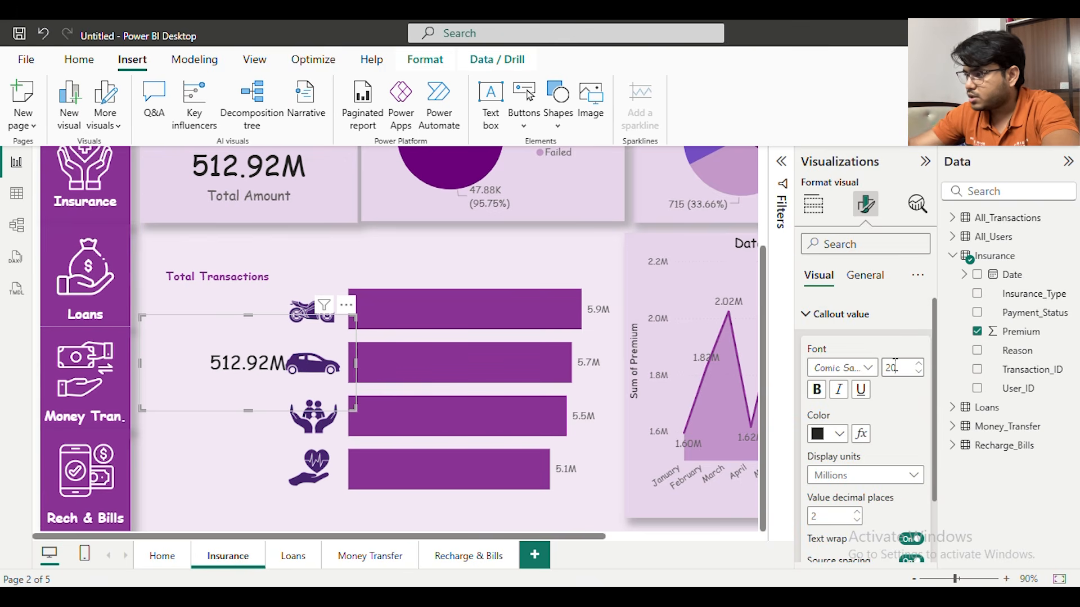
{"action": "left_click_drag", "start_coordinate": [355, 410], "coordinate": [274, 291]}
{"action": "left_click", "coordinate": [833, 314]}
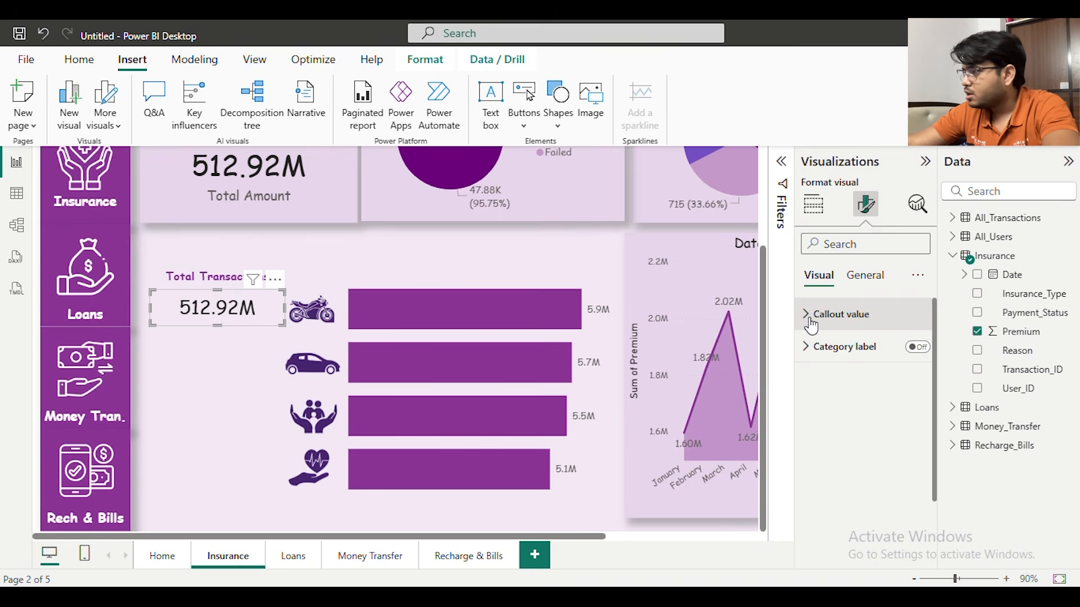
Add Insurance_Type as a visual-level filter on the copied card and limit it to Bike
{"action": "left_click", "coordinate": [814, 203]}
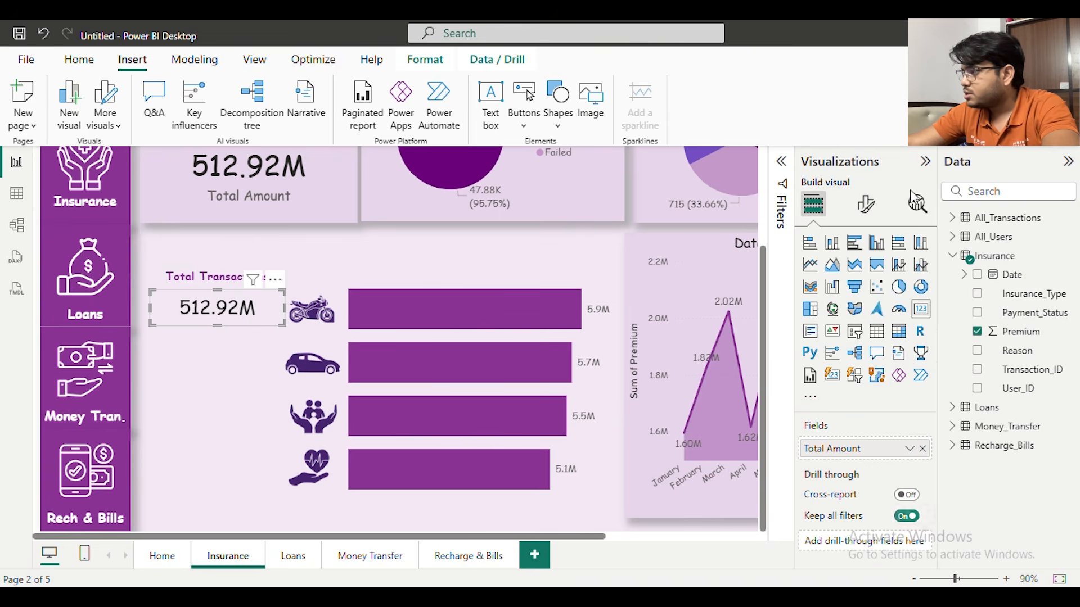
{"action": "left_click", "coordinate": [925, 163]}
{"action": "left_click", "coordinate": [896, 161]}
{"action": "left_click", "coordinate": [896, 162]}
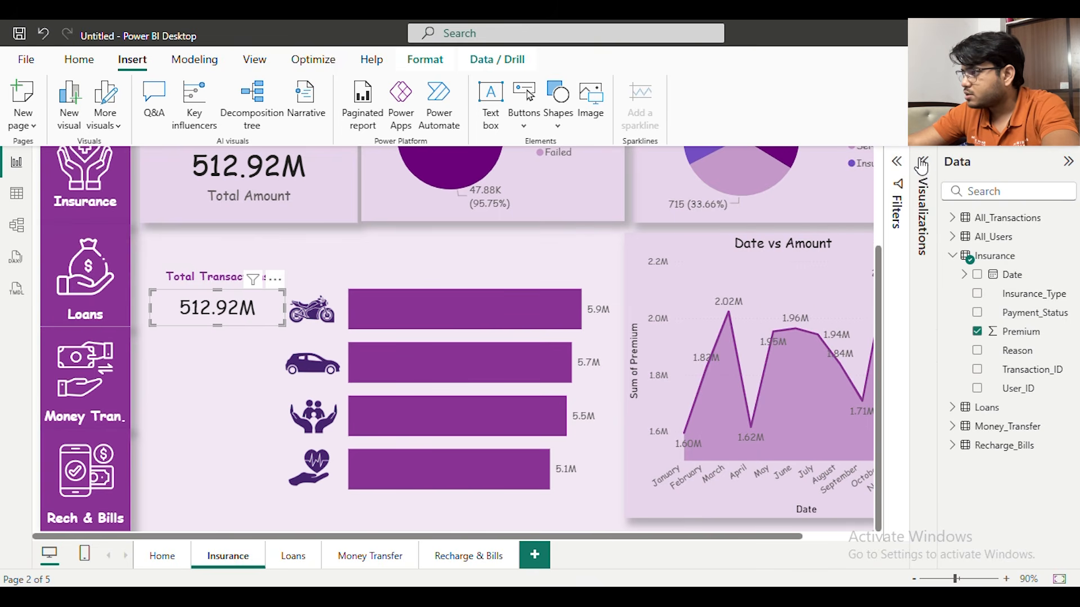
{"action": "left_click", "coordinate": [921, 164]}
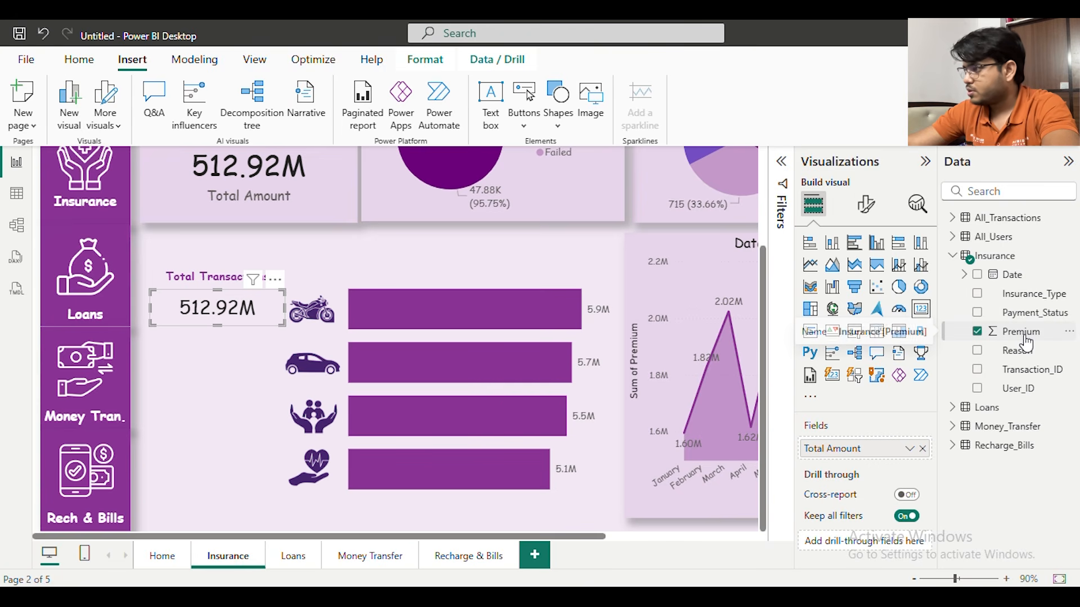
{"action": "left_click", "coordinate": [781, 162]}
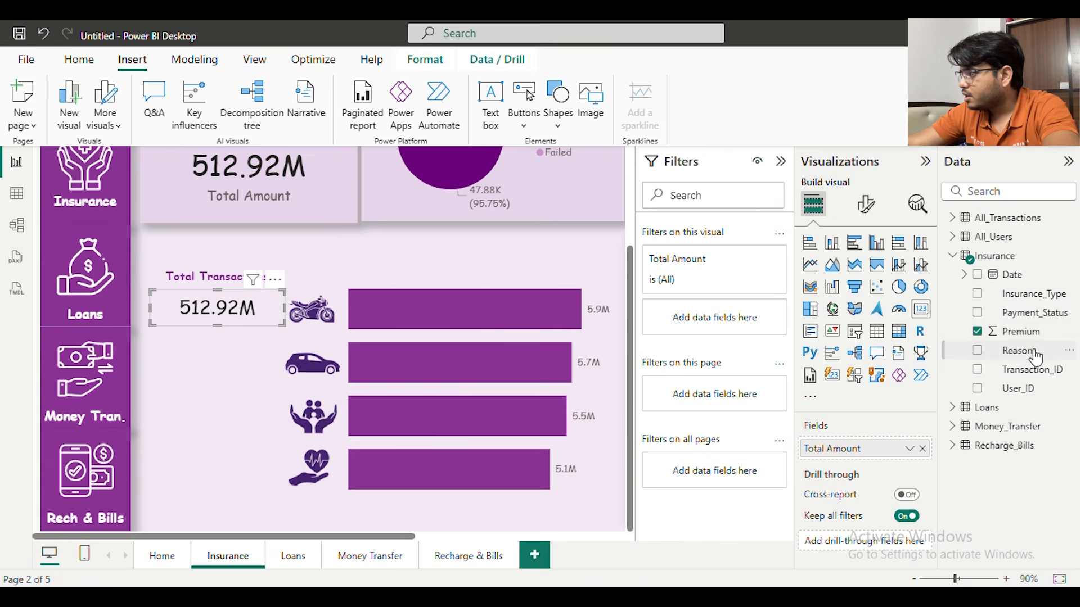
{"action": "left_click_drag", "start_coordinate": [1035, 295], "coordinate": [717, 316]}
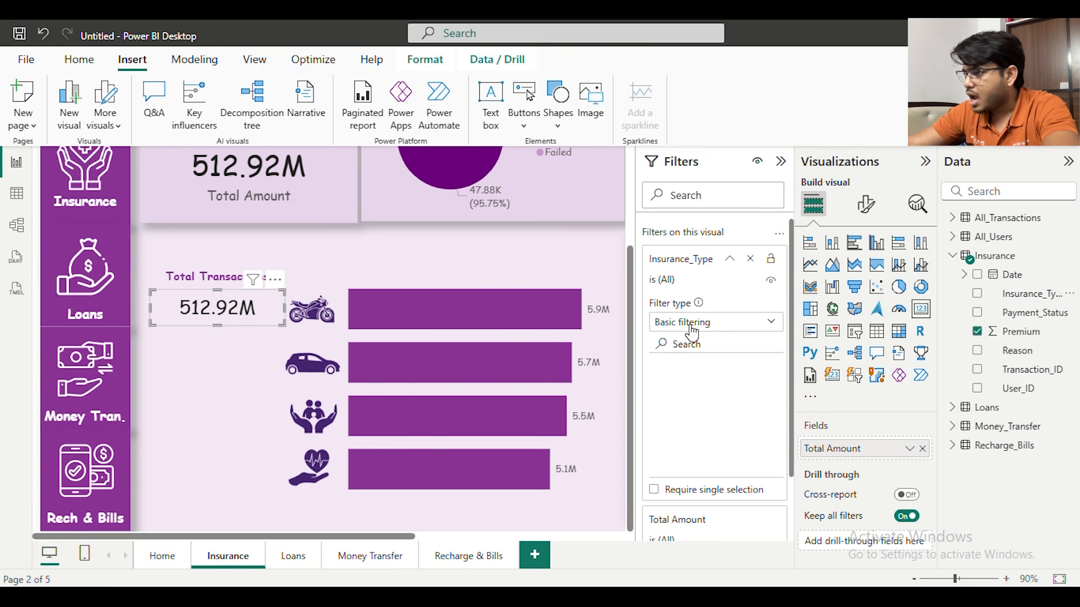
{"action": "left_click", "coordinate": [659, 401]}
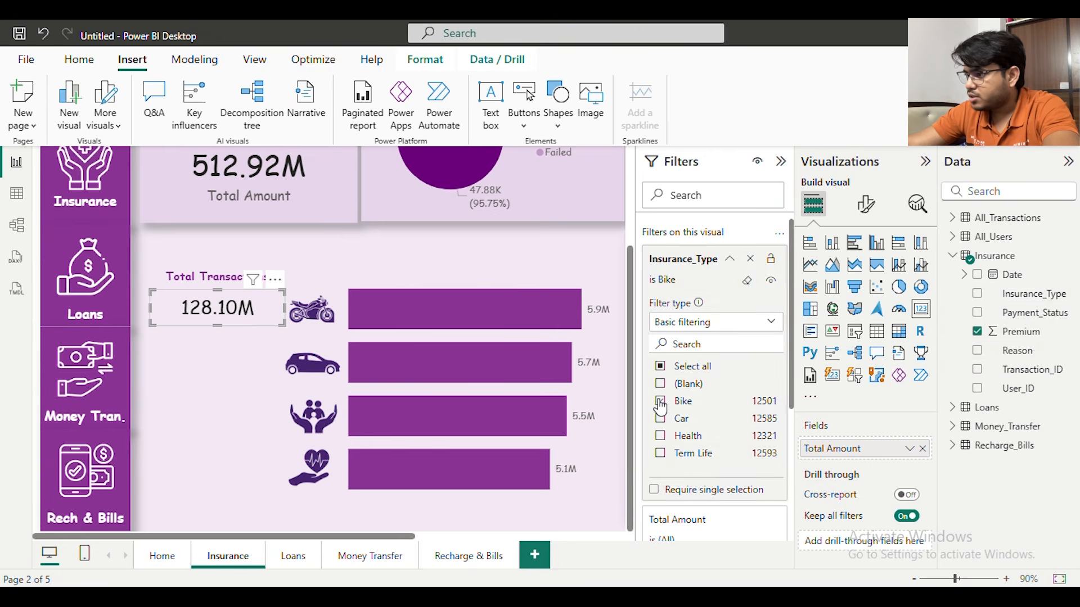
{"action": "scroll", "coordinate": [681, 402], "scroll_direction": "down", "scroll_amount": 3}
{"action": "scroll", "coordinate": [766, 320], "scroll_direction": "up", "scroll_amount": 3}
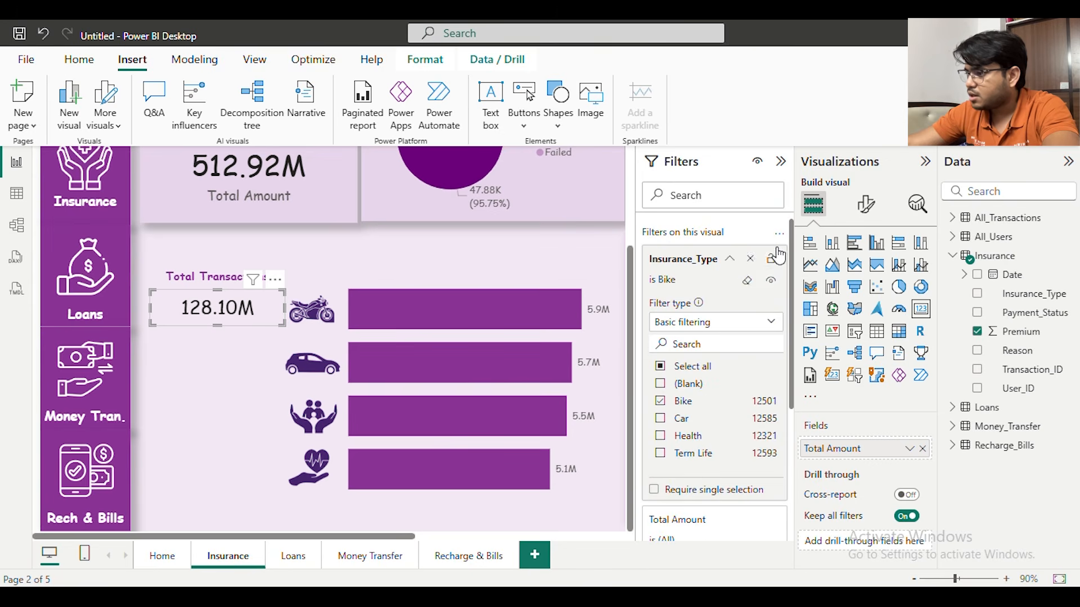
Set the callout value colour of the card beside the bike icon to dark purple
{"action": "left_click", "coordinate": [781, 161]}
{"action": "left_click", "coordinate": [925, 162]}
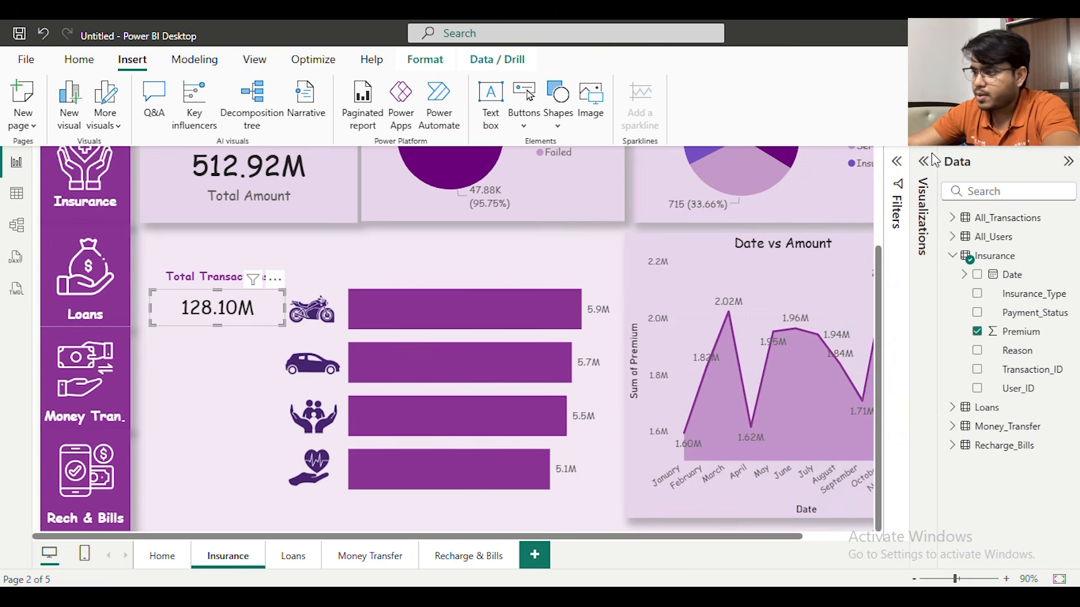
{"action": "left_click", "coordinate": [924, 162]}
{"action": "left_click", "coordinate": [866, 204]}
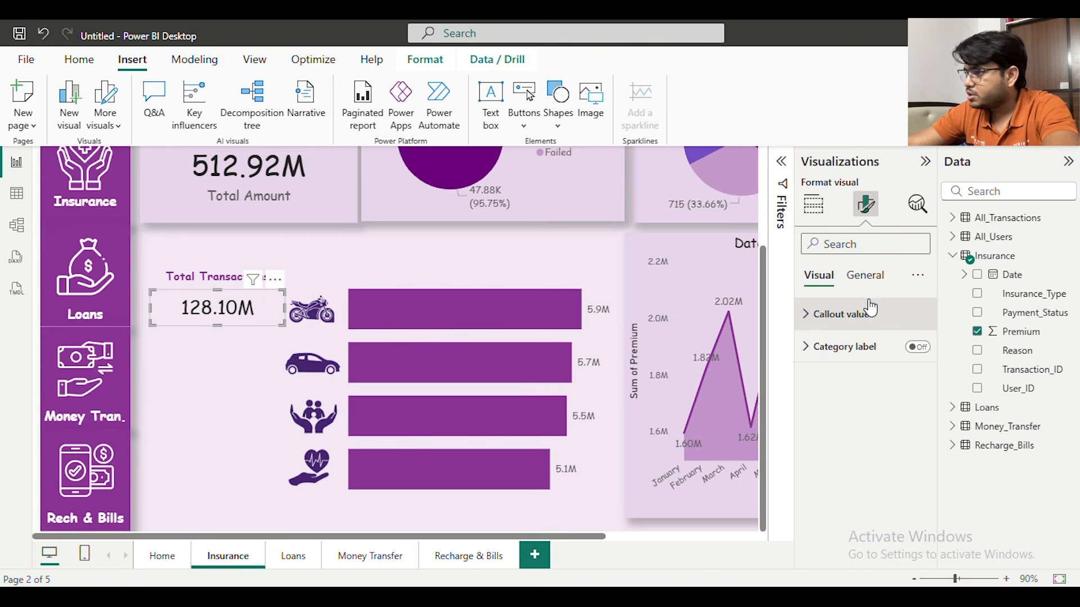
{"action": "left_click", "coordinate": [849, 315]}
{"action": "left_click", "coordinate": [813, 435]}
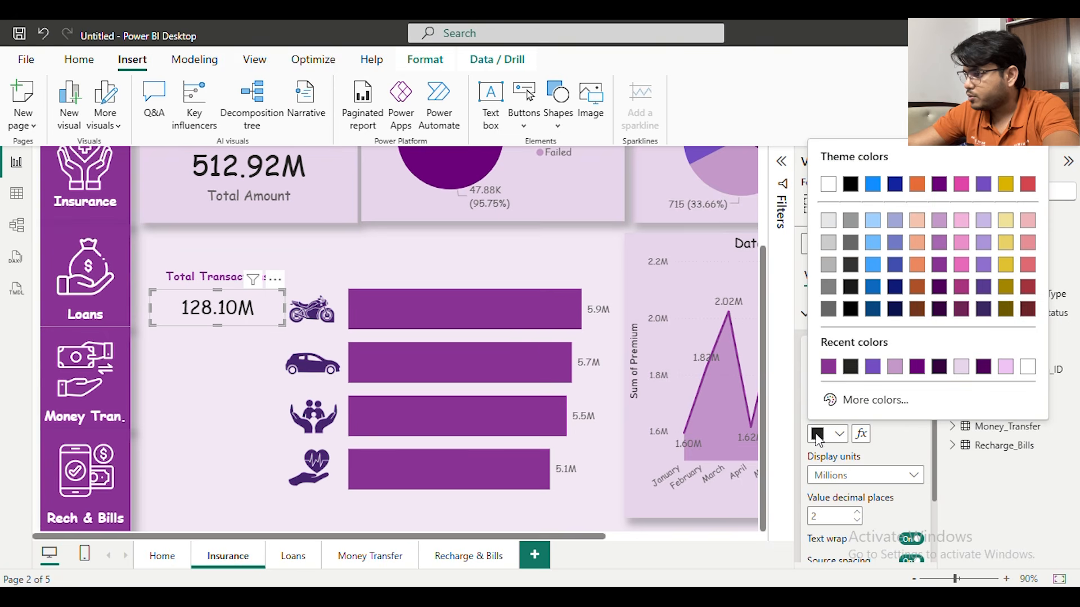
{"action": "left_click", "coordinate": [826, 367]}
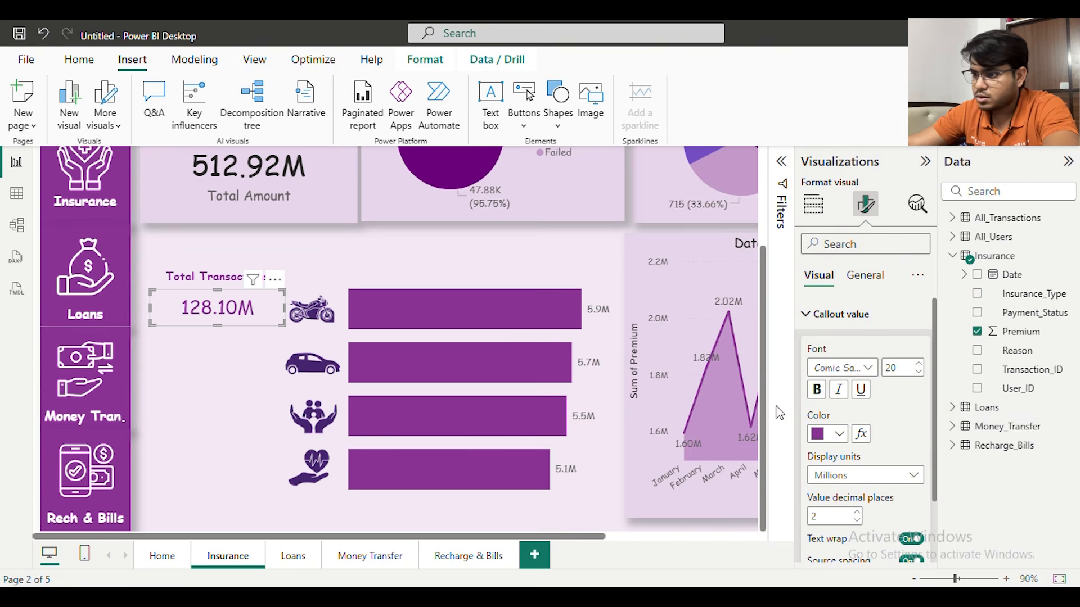
{"action": "left_click", "coordinate": [821, 438]}
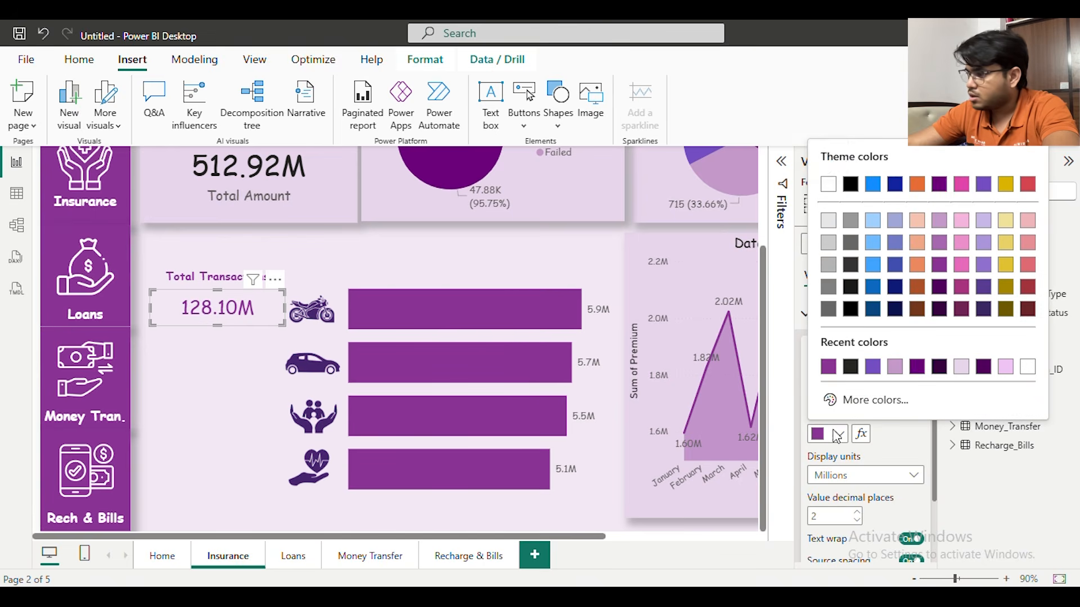
{"action": "left_click", "coordinate": [917, 367]}
Paste three copies of the Bike card and place them beside the car, family and heart icons
{"action": "left_click", "coordinate": [259, 321]}
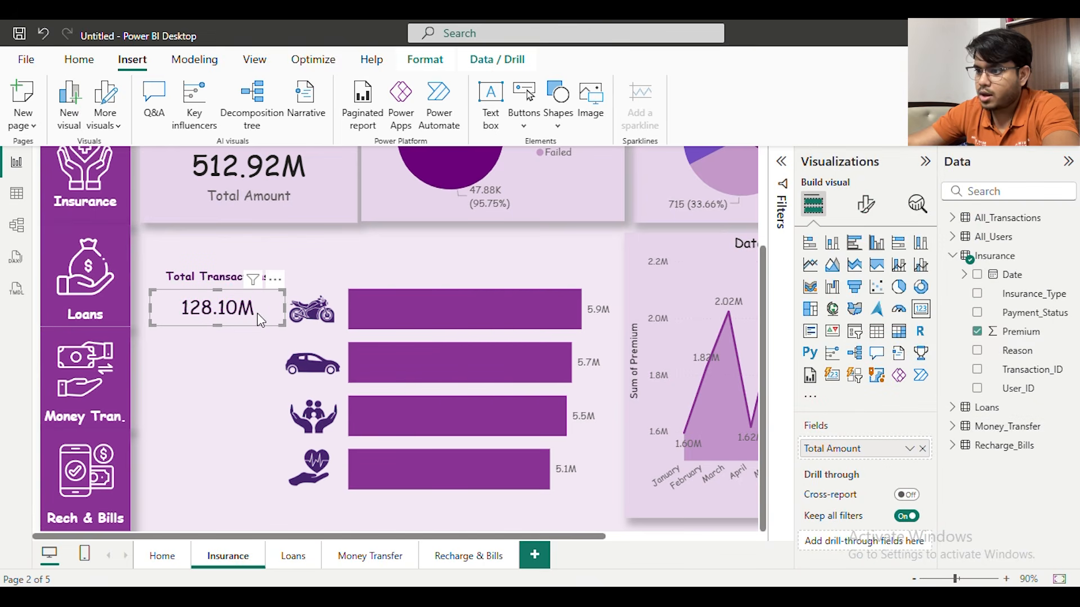
{"action": "key", "text": "ctrl+v"}
{"action": "left_click_drag", "start_coordinate": [262, 332], "coordinate": [234, 370]}
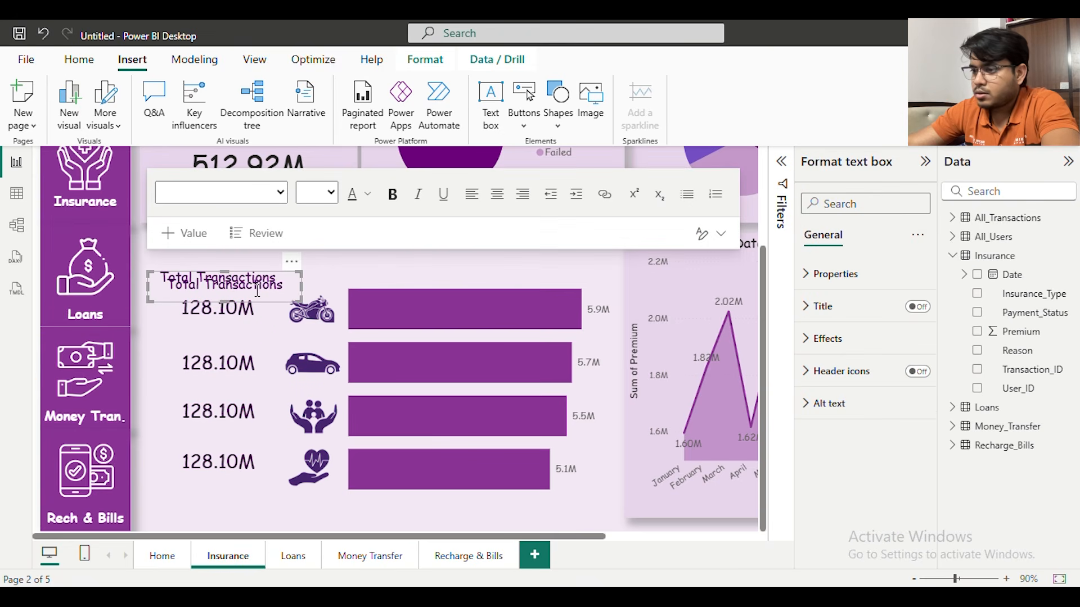
Place the duplicate of the Total Transactions heading above the bars and change its text to Amount
{"action": "left_click_drag", "start_coordinate": [297, 267], "coordinate": [520, 259]}
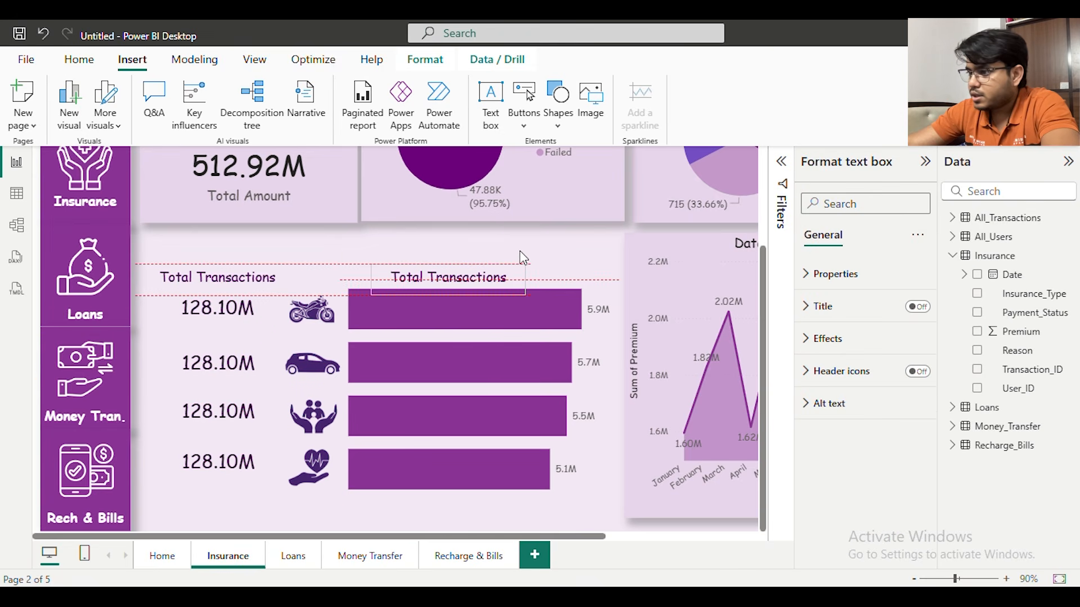
{"action": "left_click", "coordinate": [471, 278]}
{"action": "key", "text": "ctrl+a"}
{"action": "type", "text": "Amou"}
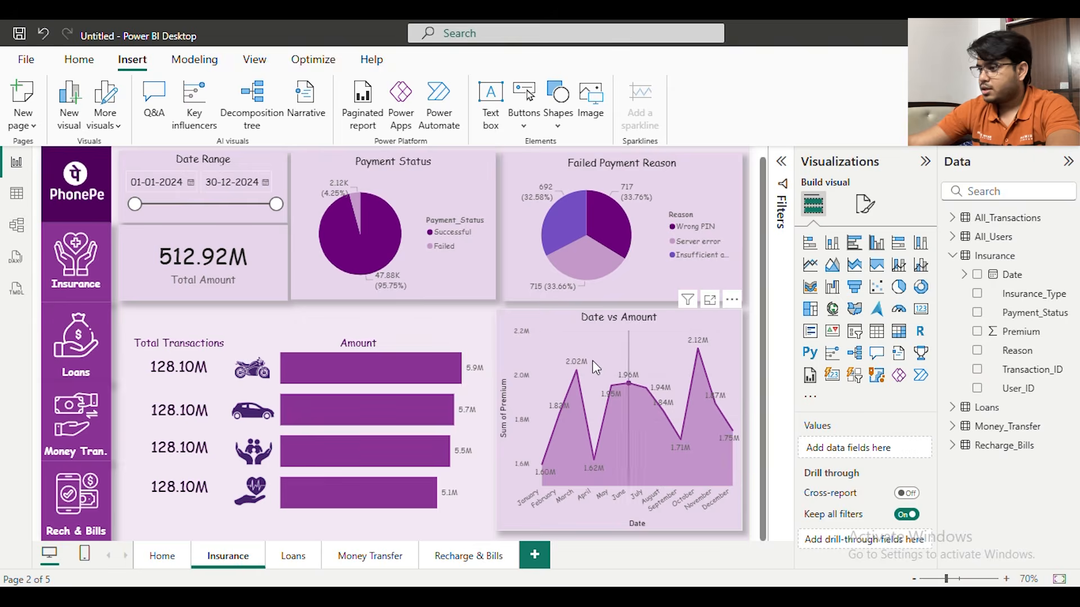
Change the Insurance_Type filter of the card beside the car icon from Bike to Car
{"action": "scroll", "coordinate": [521, 319], "scroll_direction": "down", "scroll_amount": 1}
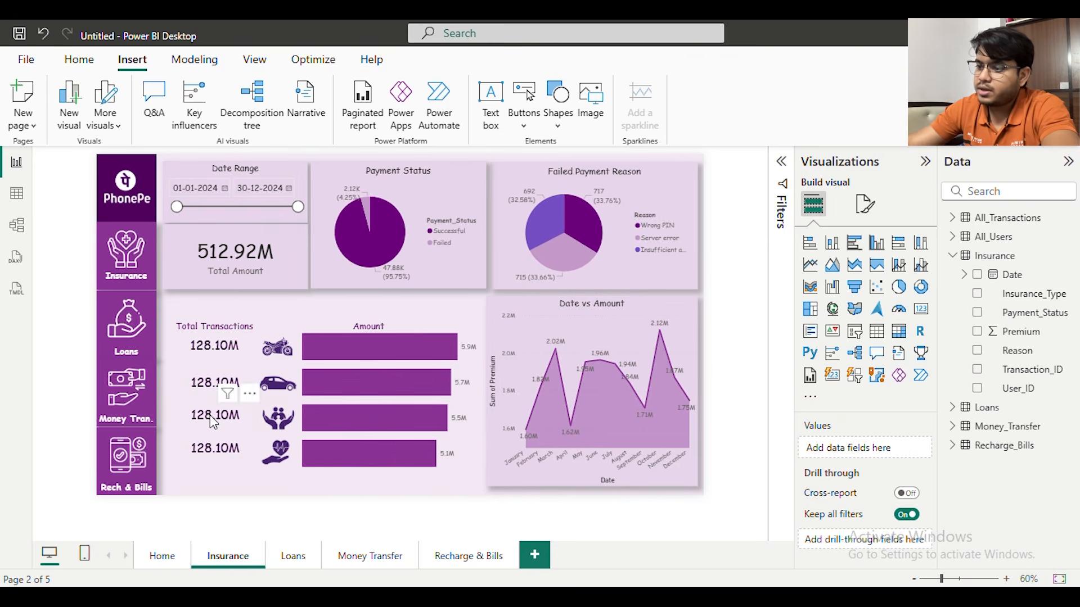
{"action": "scroll", "coordinate": [312, 362], "scroll_direction": "up", "scroll_amount": 2}
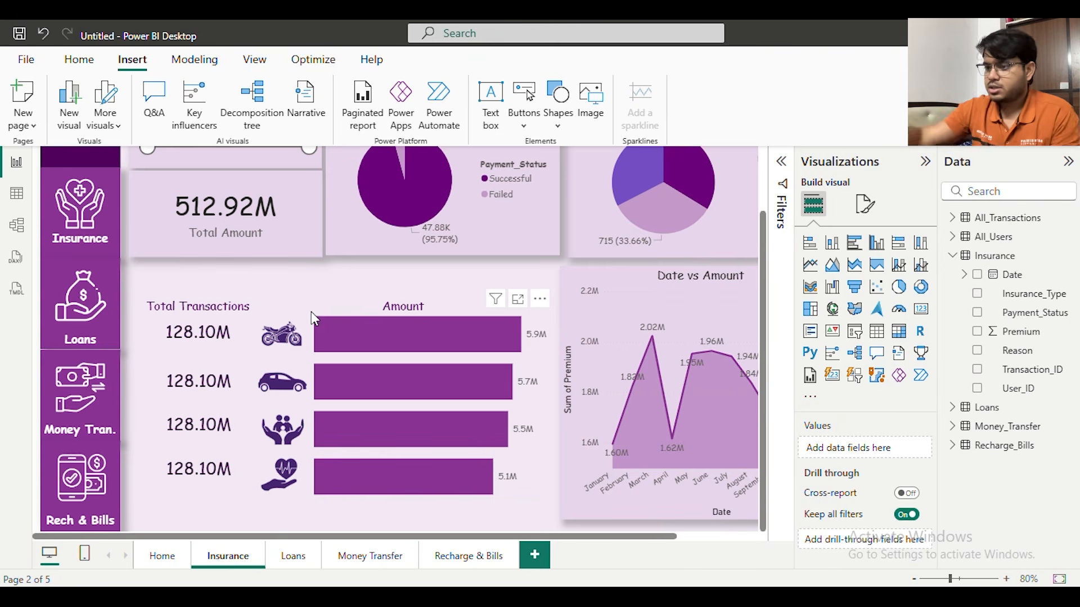
{"action": "left_click", "coordinate": [227, 383]}
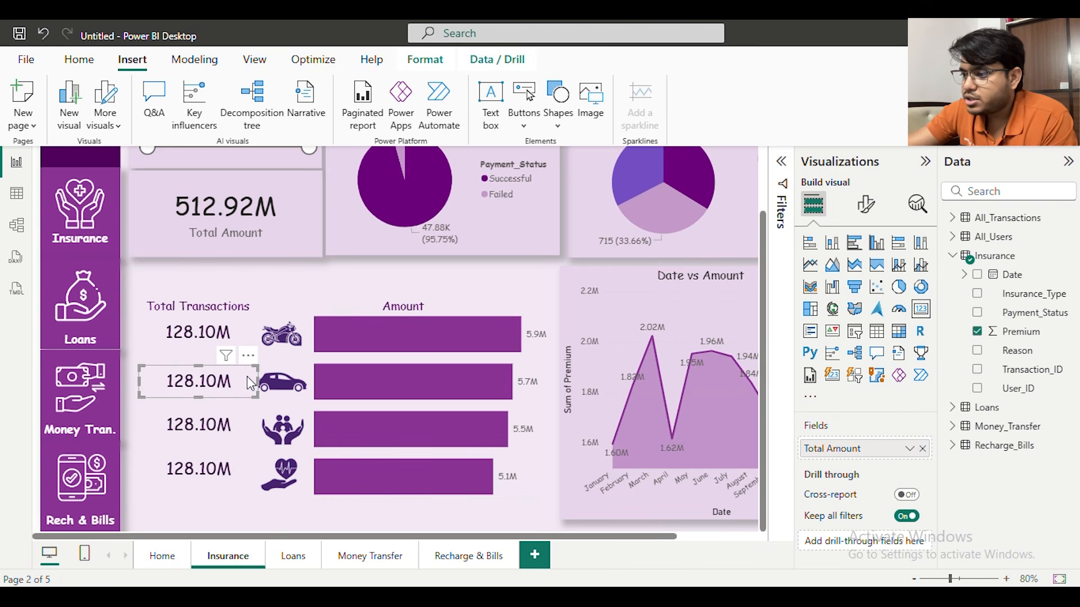
{"action": "left_click", "coordinate": [789, 181]}
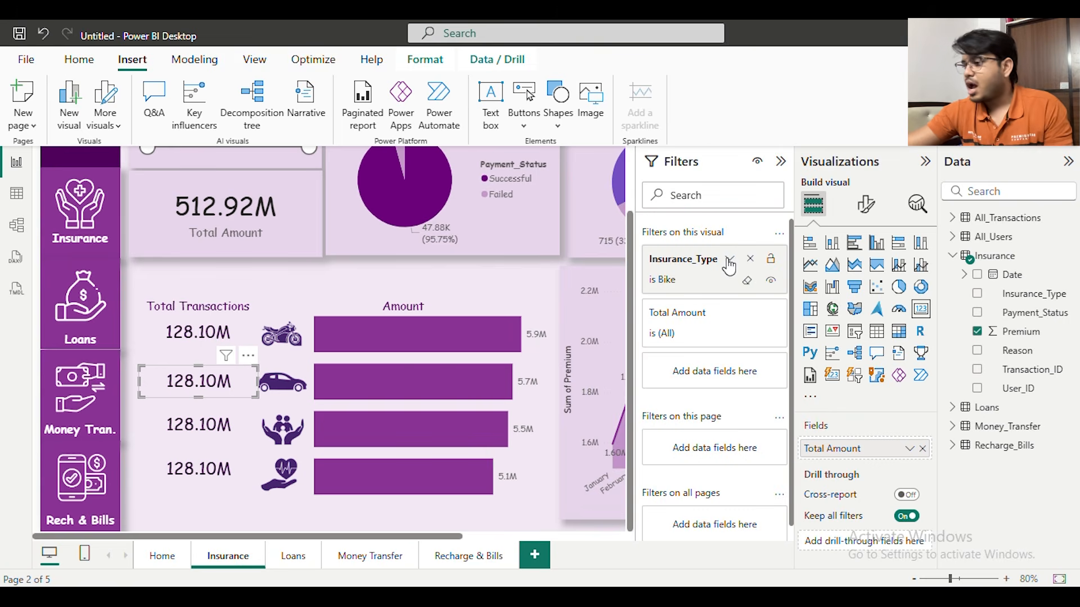
{"action": "left_click", "coordinate": [730, 262]}
{"action": "scroll", "coordinate": [670, 366], "scroll_direction": "down", "scroll_amount": 3}
{"action": "left_click", "coordinate": [659, 243]}
{"action": "left_click", "coordinate": [660, 261]}
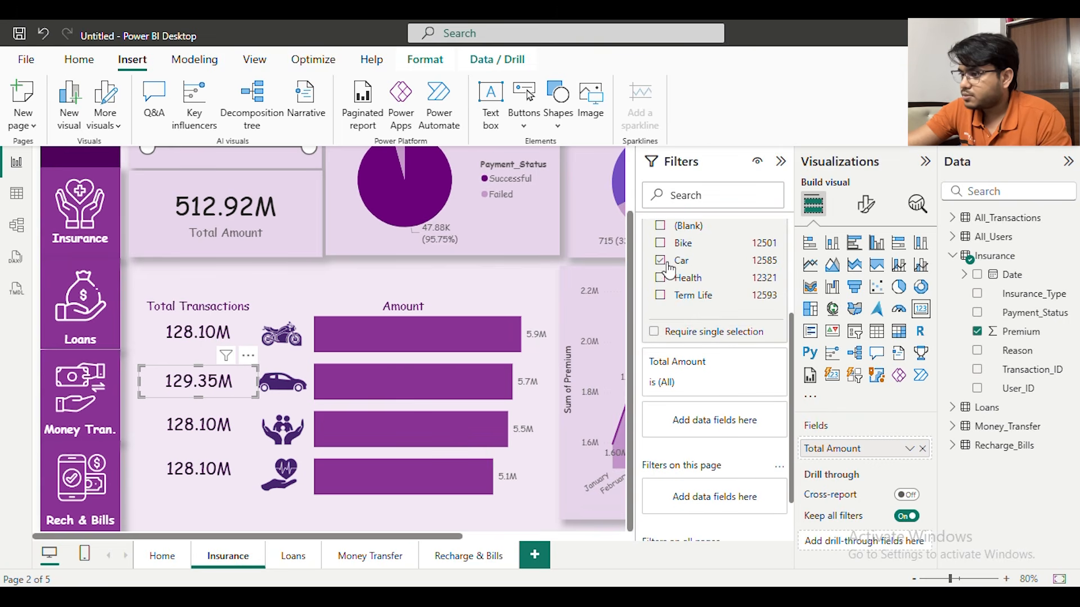
Change the Insurance_Type filter of the card beside the family icon from Bike to Term Life
{"action": "left_click", "coordinate": [224, 427]}
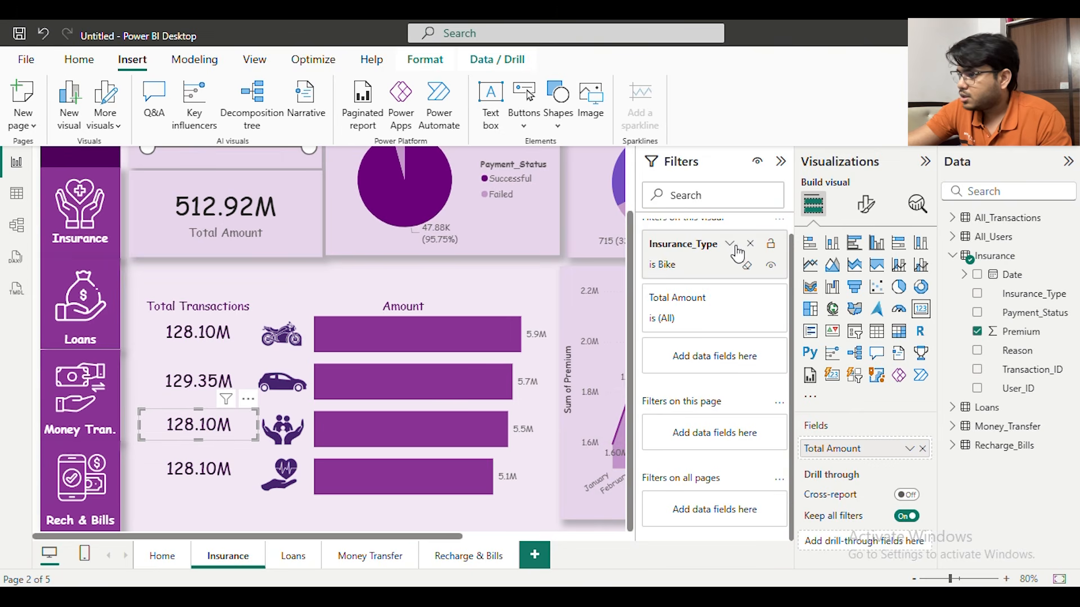
{"action": "left_click", "coordinate": [730, 244]}
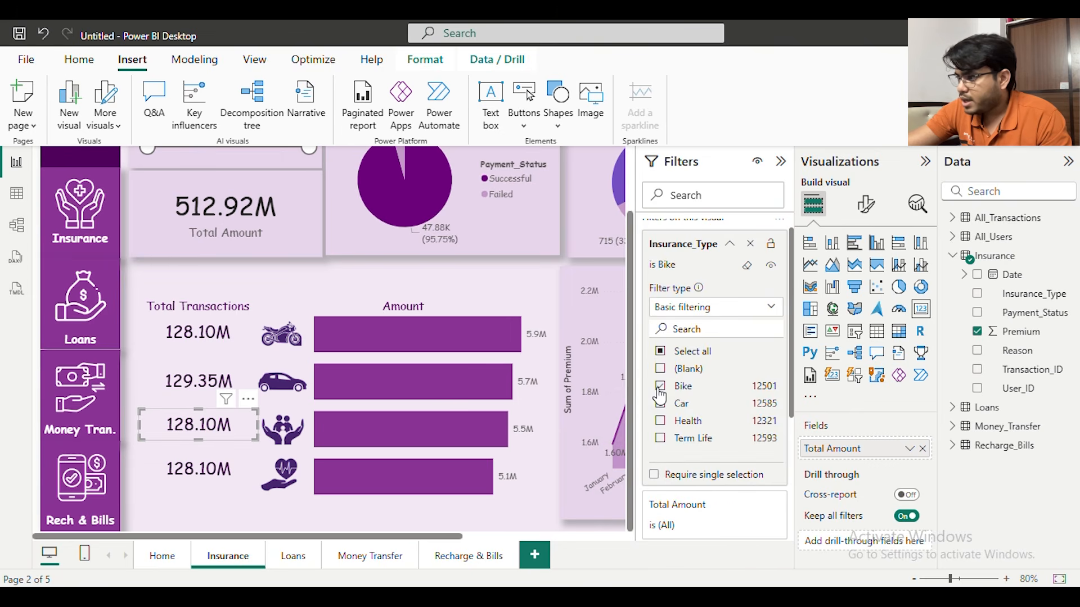
{"action": "left_click", "coordinate": [660, 387]}
{"action": "left_click", "coordinate": [661, 440]}
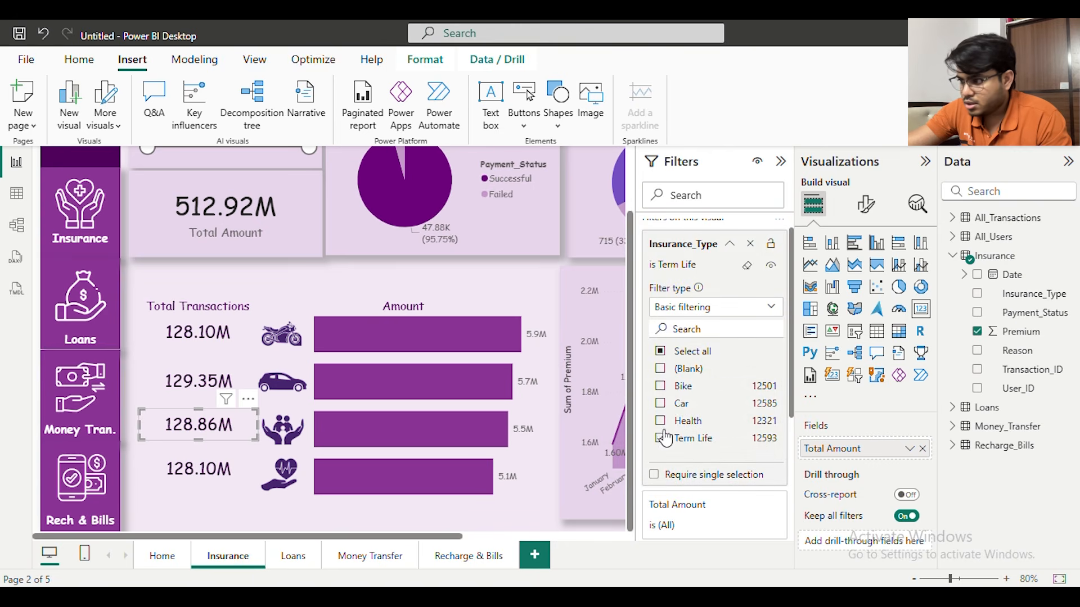
Change the Insurance_Type filter of the card beside the heart icon from Bike to Health
{"action": "left_click", "coordinate": [219, 474]}
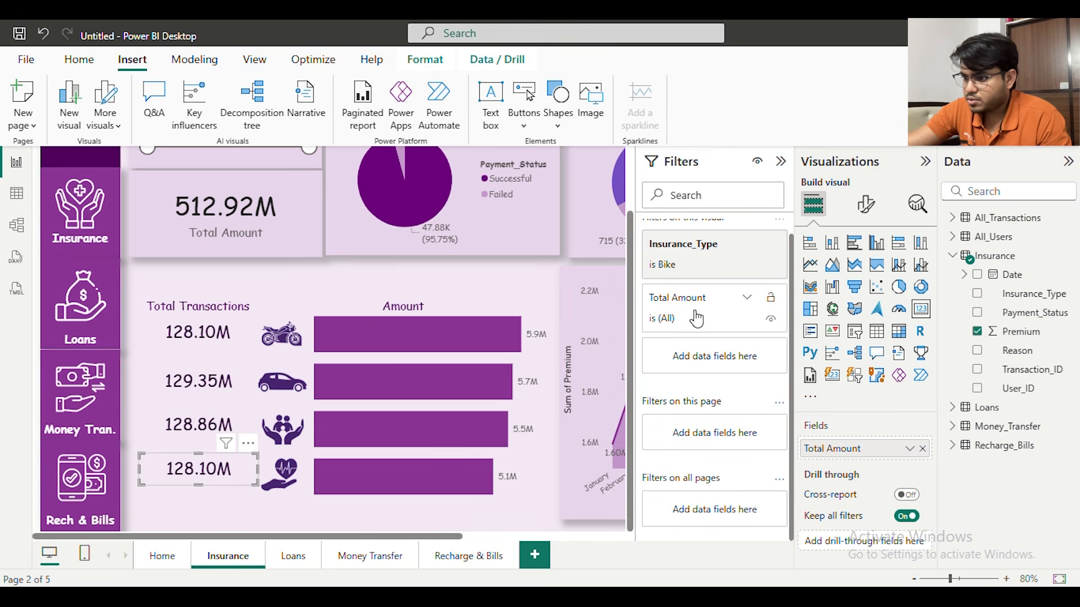
{"action": "left_click", "coordinate": [730, 244]}
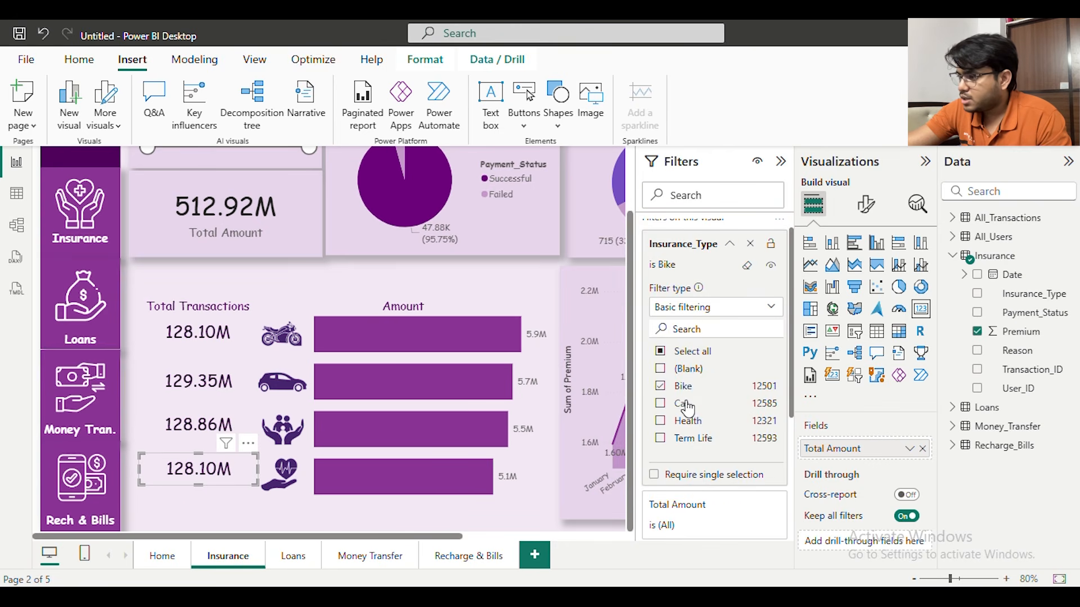
{"action": "left_click", "coordinate": [660, 421]}
{"action": "left_click", "coordinate": [660, 387]}
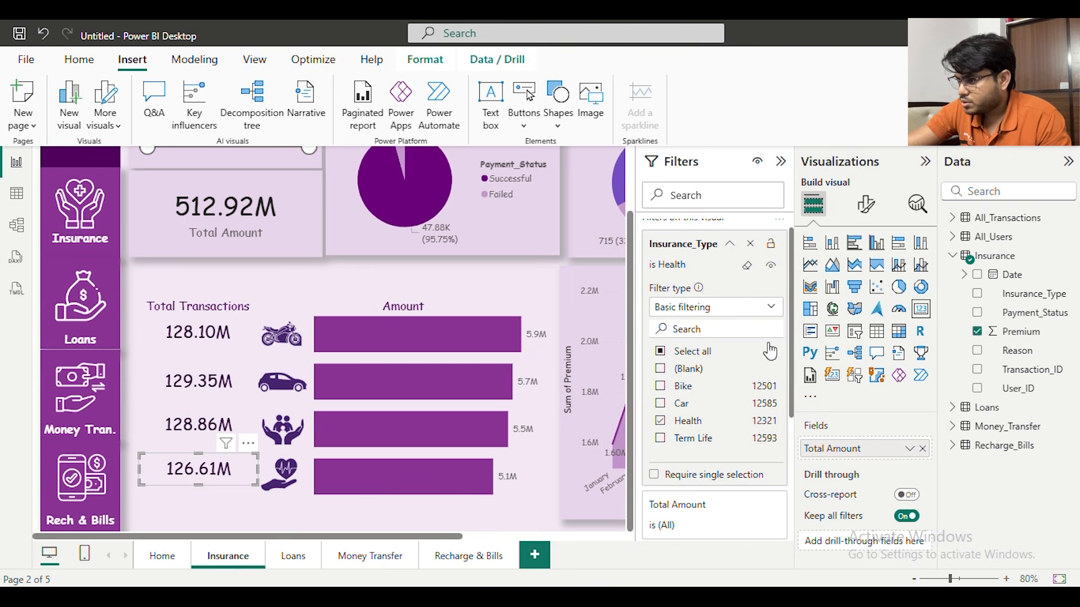
Collapse the Visualizations, Data and Filters panes and nudge the card beside the bike icon under the Total Transactions heading
{"action": "left_click", "coordinate": [925, 162]}
{"action": "left_click", "coordinate": [1066, 163]}
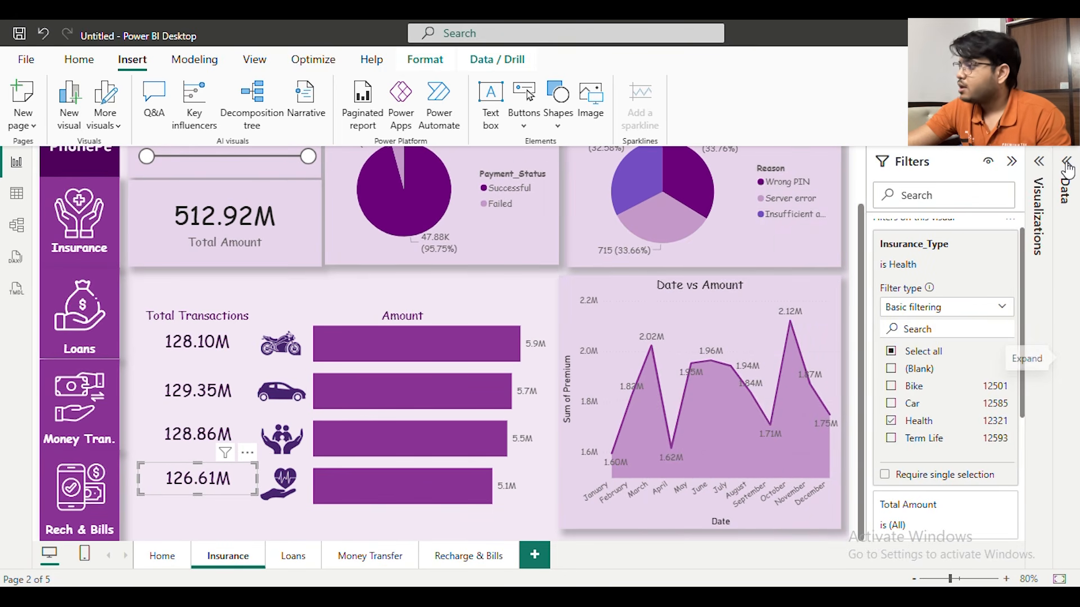
{"action": "left_click", "coordinate": [1010, 162]}
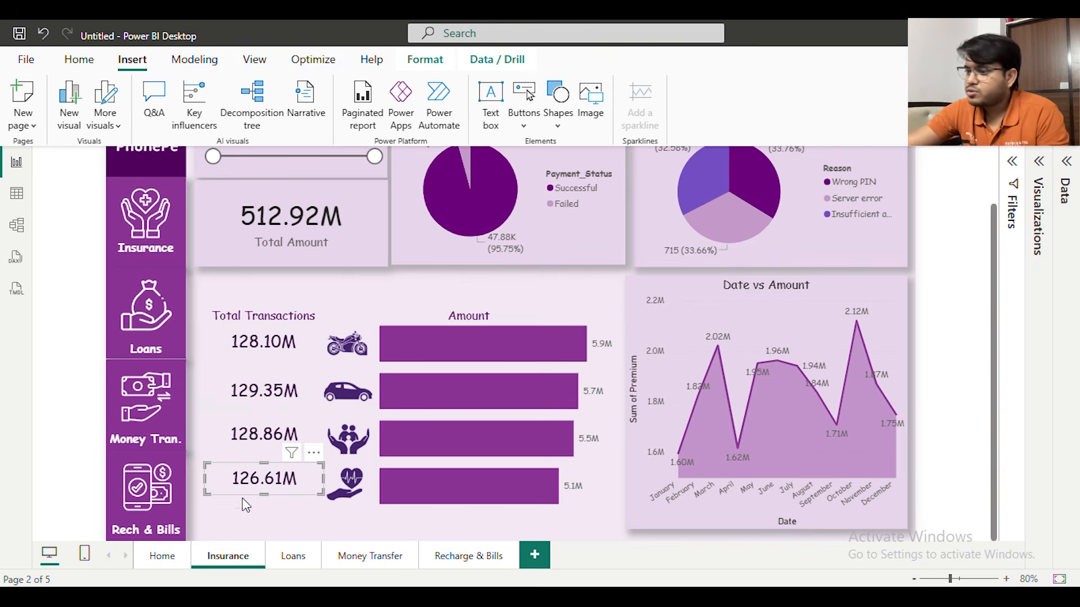
{"action": "left_click", "coordinate": [43, 345]}
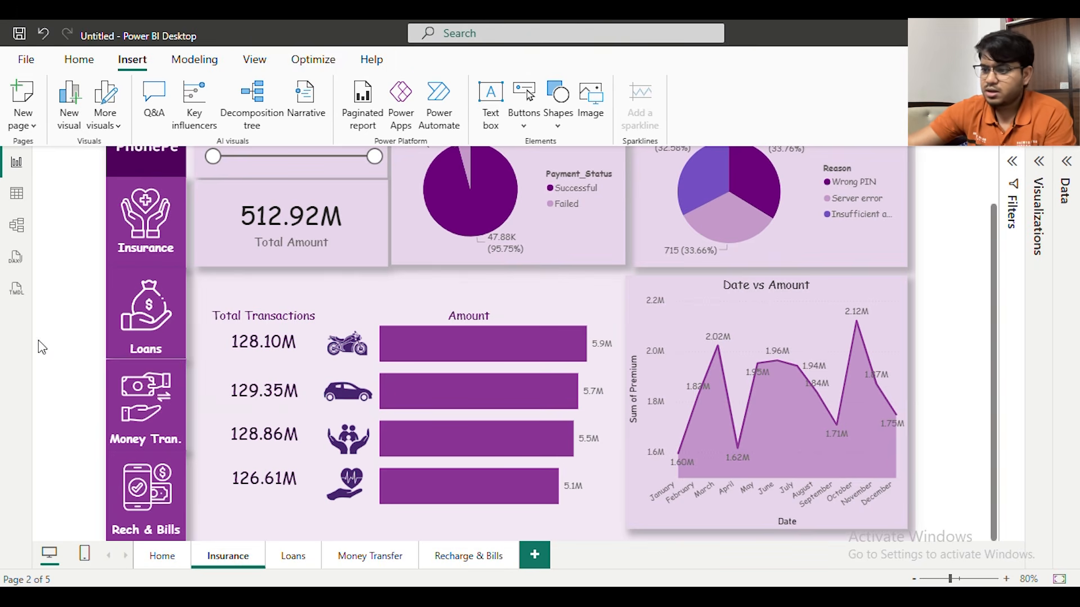
{"action": "left_click", "coordinate": [269, 347]}
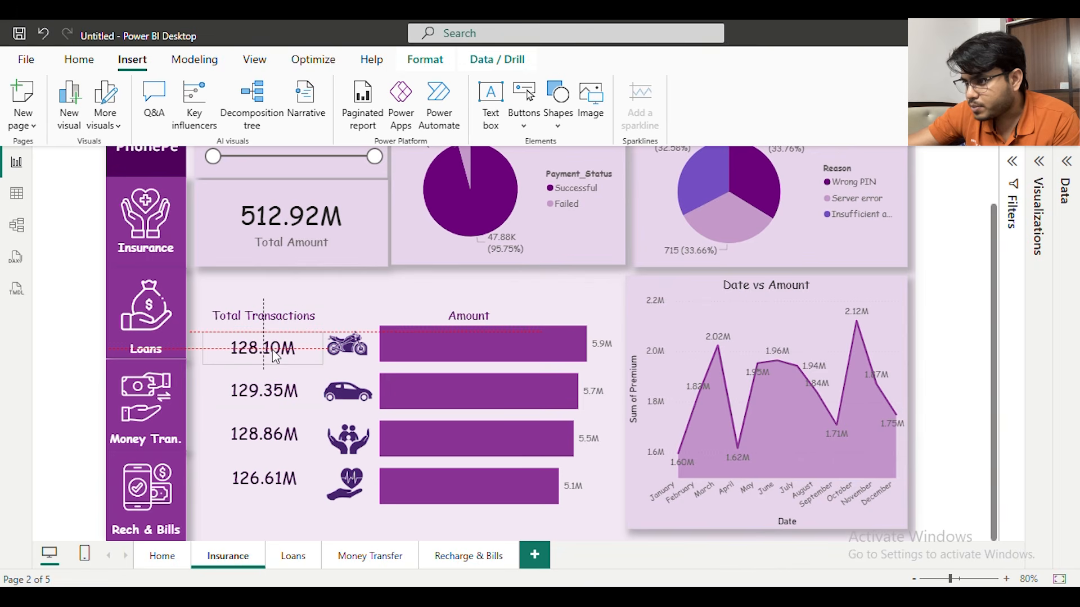
{"action": "left_click_drag", "start_coordinate": [273, 349], "coordinate": [275, 349]}
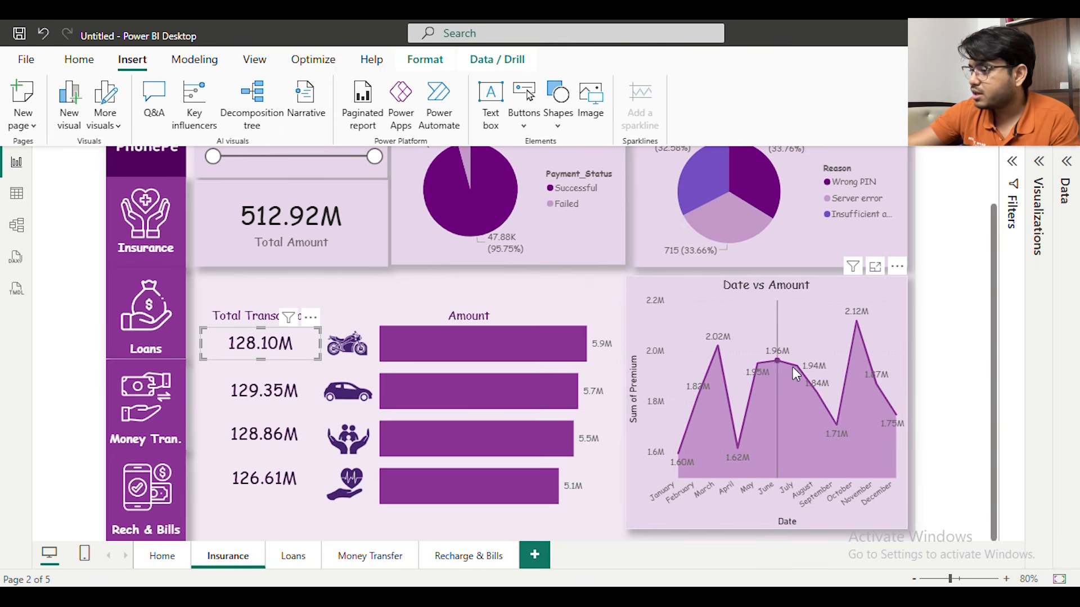
On the Loans page, replace the Date Range slicer's All_Transactions date with the Date field of the Loans table
{"action": "mouse_move", "coordinate": [809, 368]}
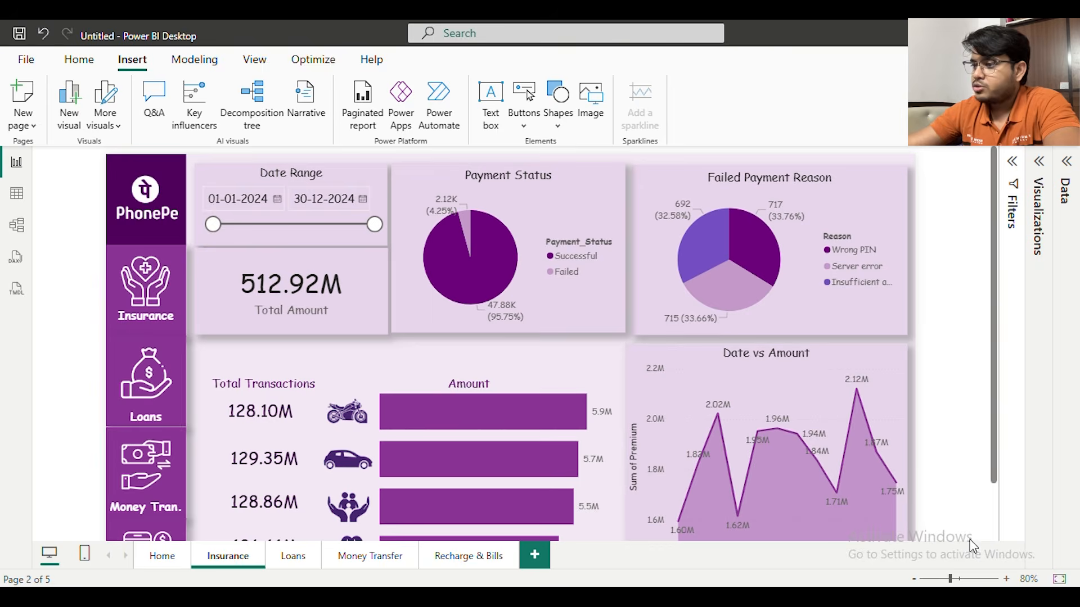
{"action": "left_click", "coordinate": [915, 579]}
{"action": "left_click", "coordinate": [915, 579]}
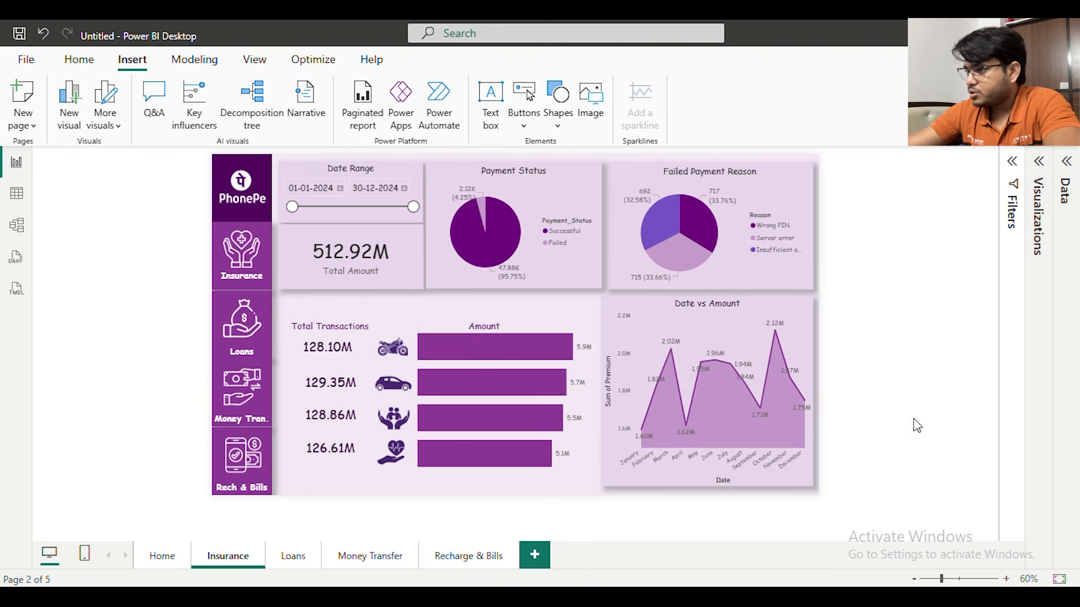
{"action": "left_click", "coordinate": [1007, 579]}
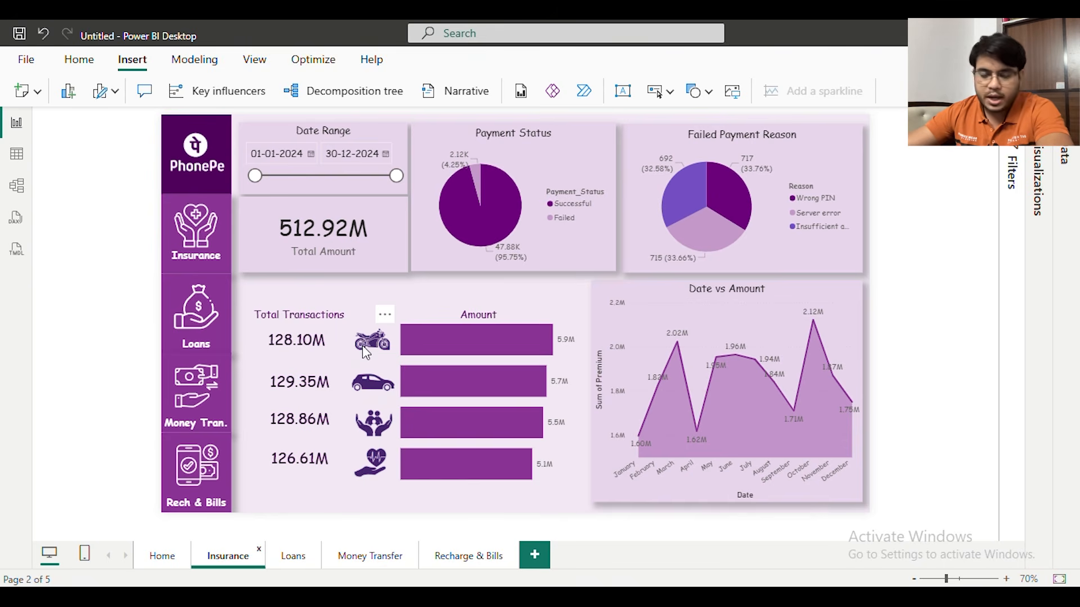
{"action": "left_click", "coordinate": [302, 560]}
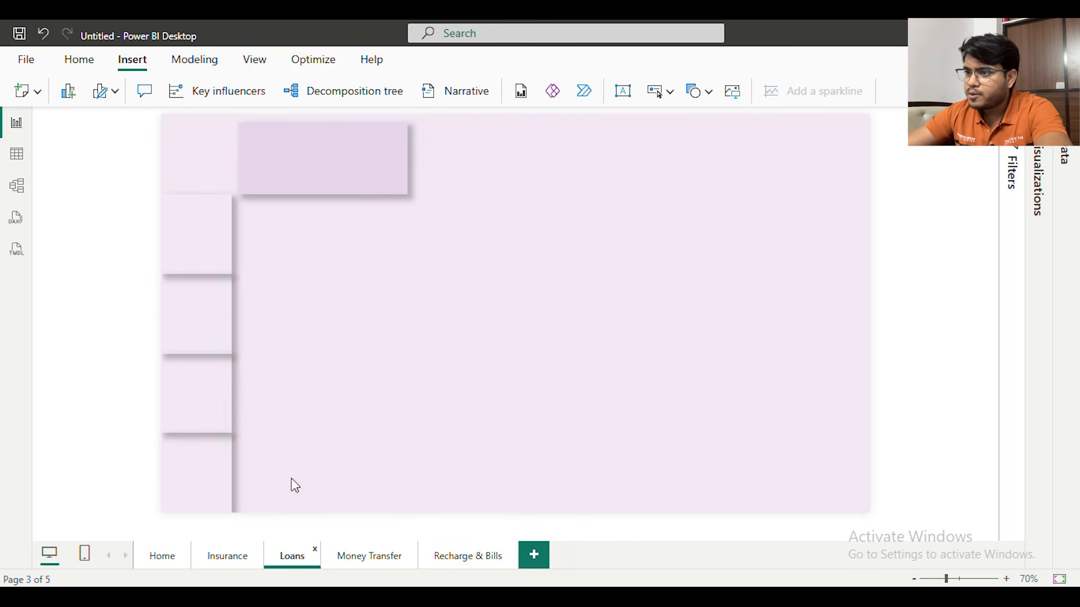
{"action": "left_click", "coordinate": [401, 126]}
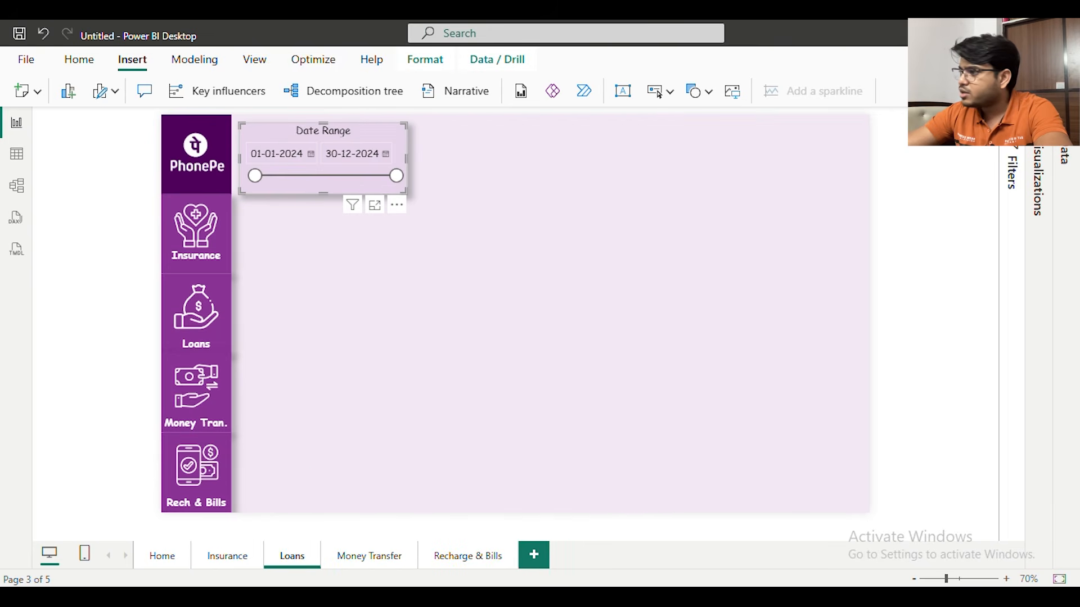
{"action": "left_click", "coordinate": [1065, 157]}
{"action": "left_click", "coordinate": [952, 178]}
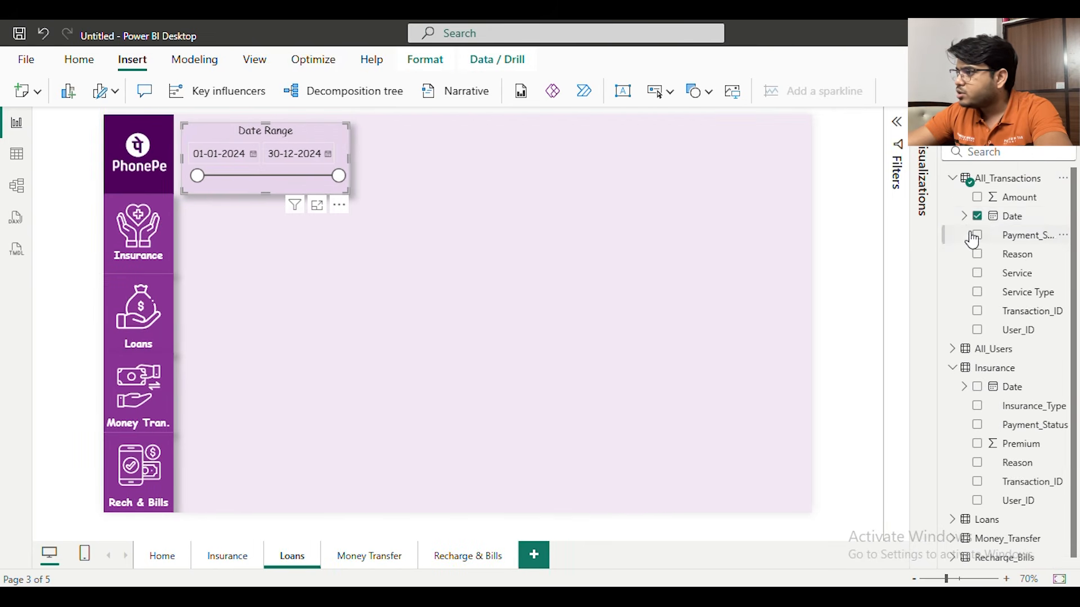
{"action": "left_click", "coordinate": [976, 216]}
{"action": "left_click", "coordinate": [952, 178]}
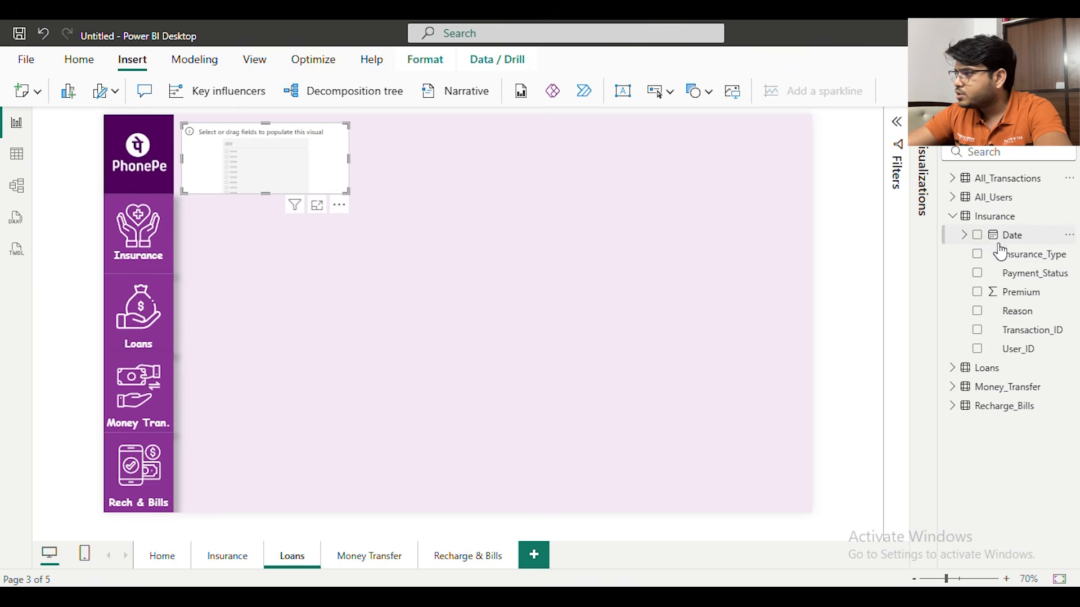
{"action": "left_click", "coordinate": [953, 216]}
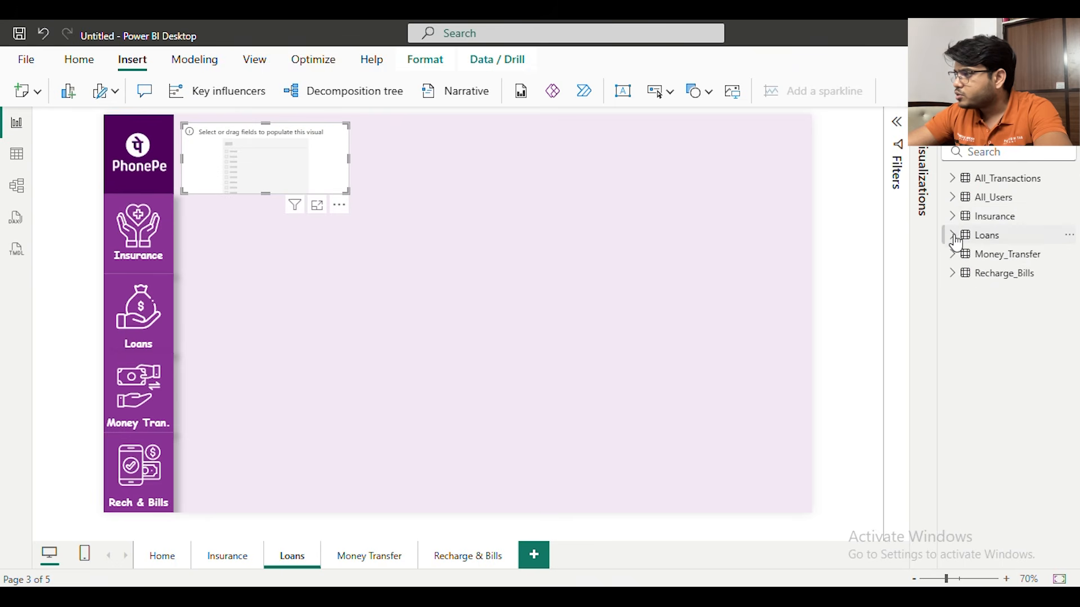
{"action": "left_click", "coordinate": [954, 236]}
{"action": "left_click", "coordinate": [977, 254]}
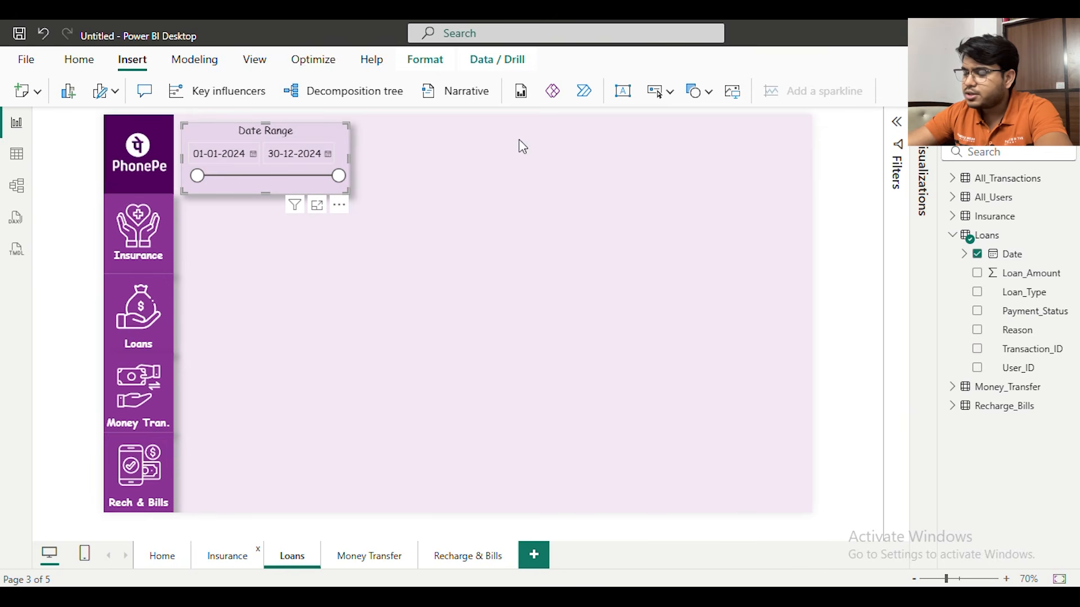
Copy the Insurance page's Total Amount card to the Loans page and switch its field to Loan_Amount, renamed Total Amount
{"action": "left_click", "coordinate": [228, 555]}
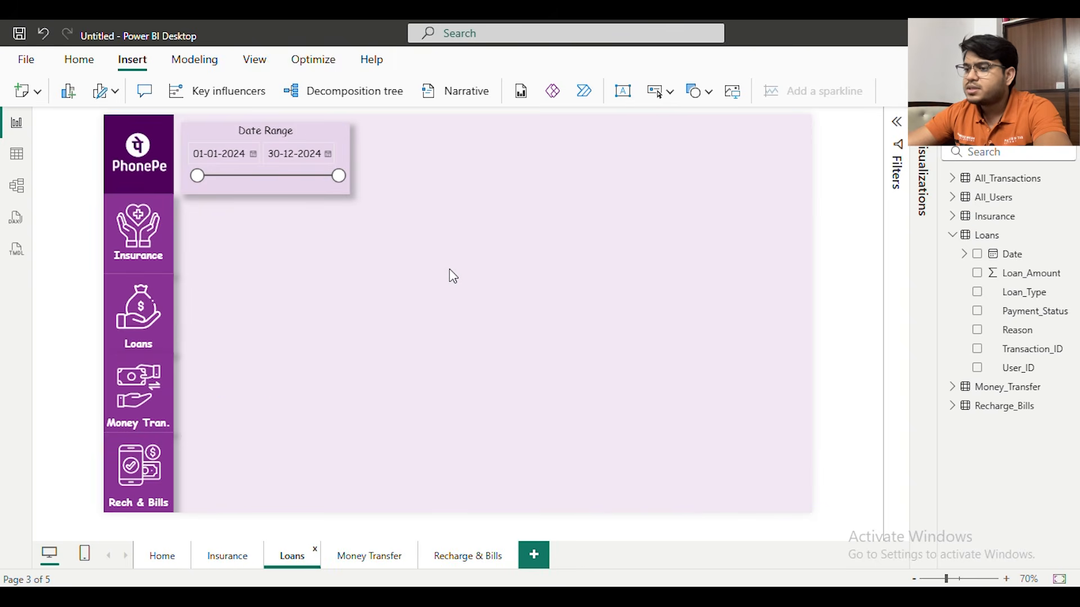
{"action": "key", "text": "ctrl+v"}
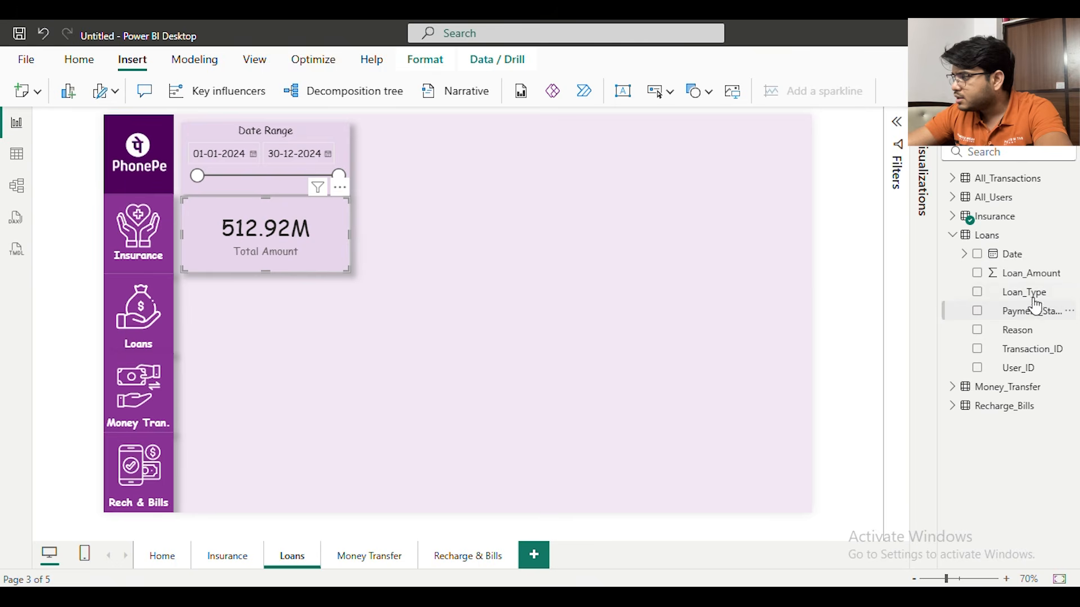
{"action": "left_click_drag", "start_coordinate": [1033, 284], "coordinate": [308, 234]}
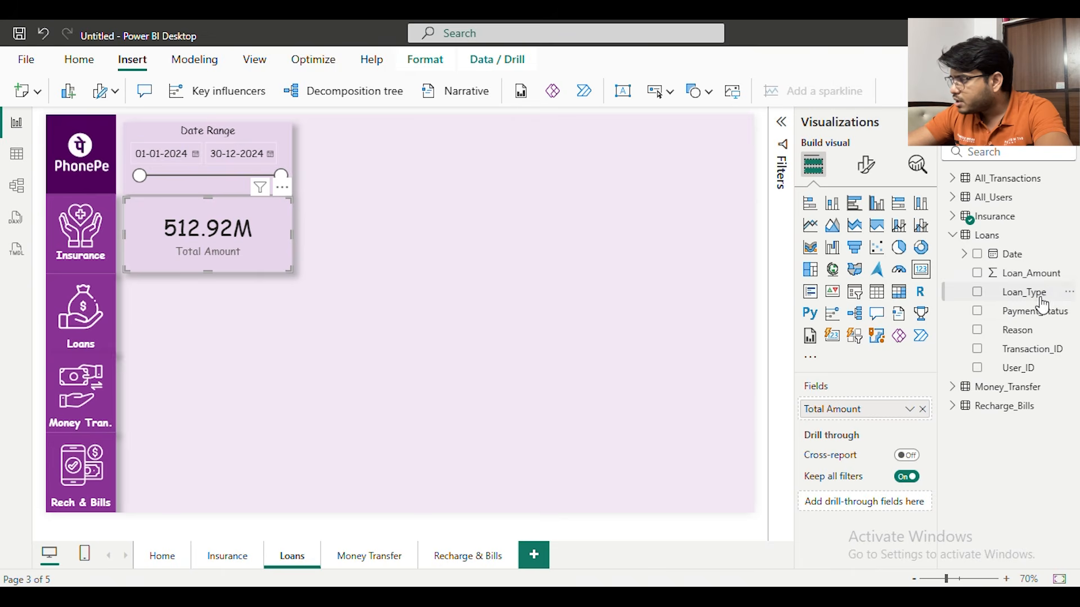
{"action": "left_click_drag", "start_coordinate": [1035, 275], "coordinate": [782, 406]}
{"action": "type", "text": "Tota"}
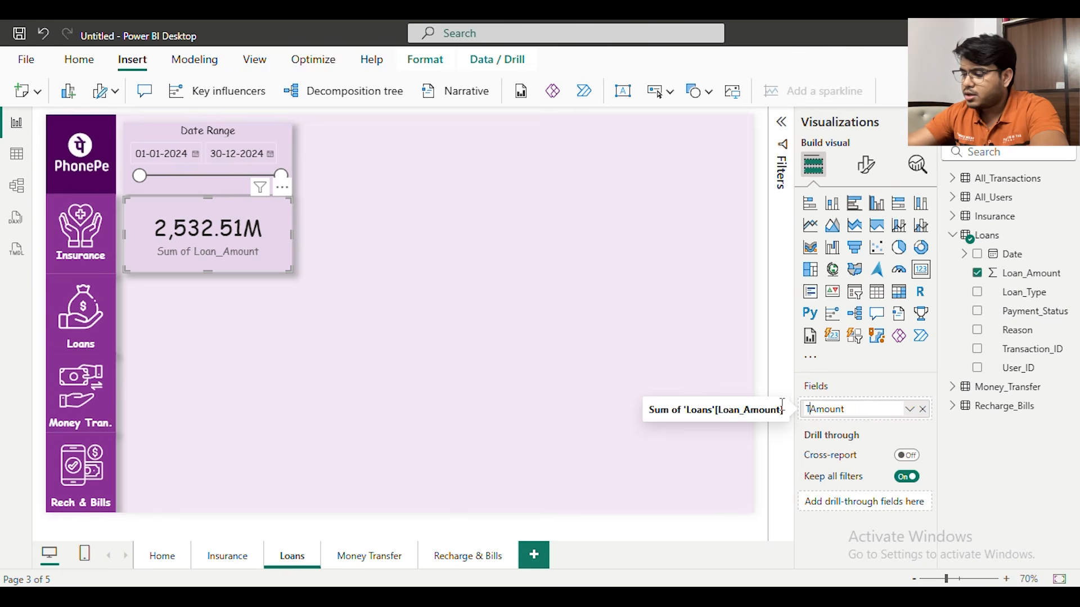
{"action": "type", "text": "l"}
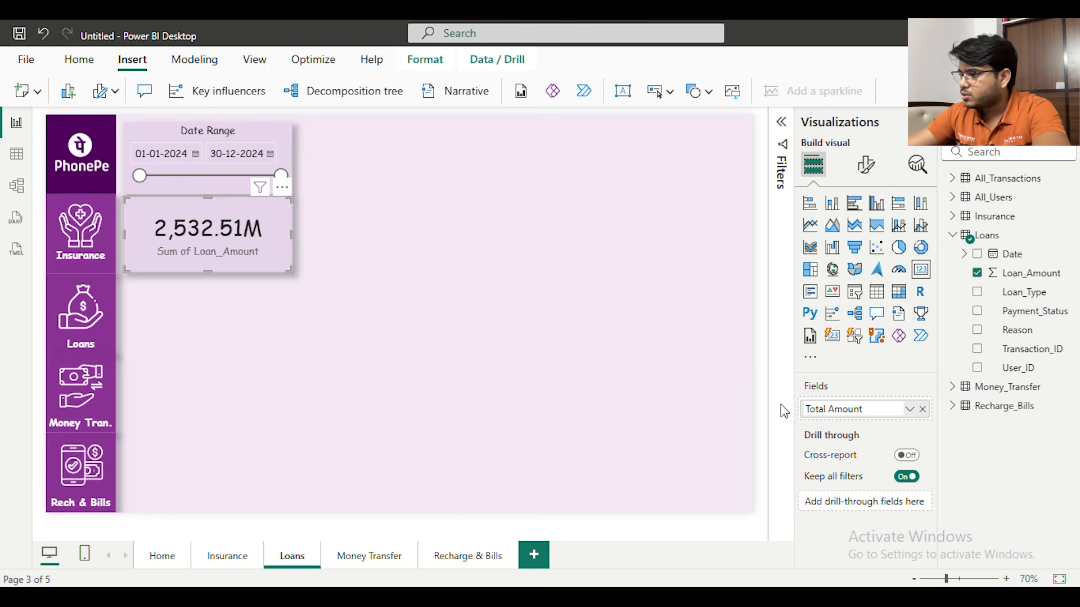
{"action": "key", "text": "Return"}
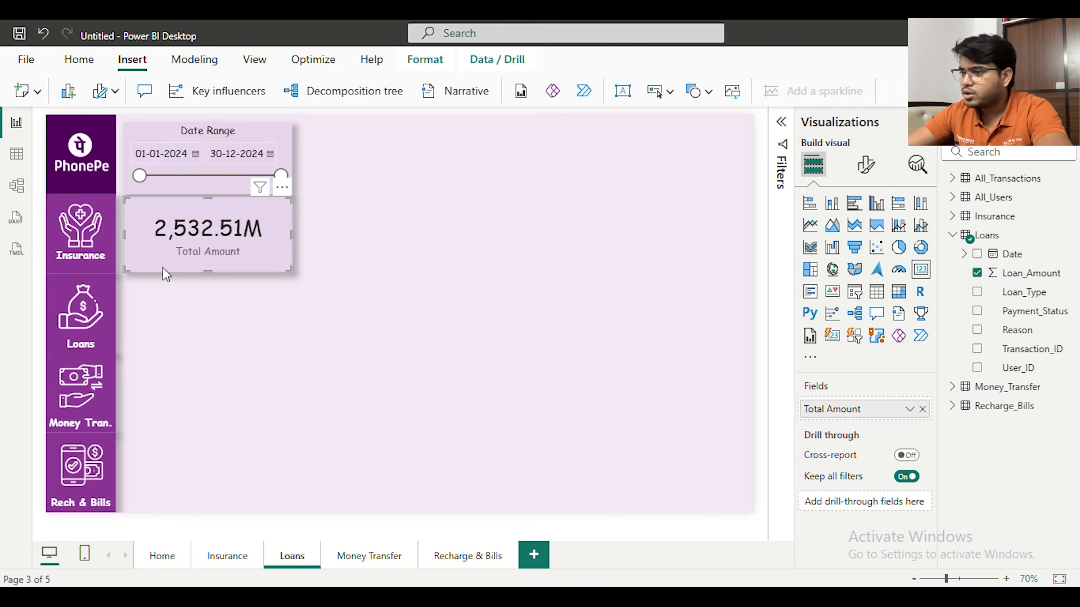
Copy the Payment Status pie chart to the Loans page and use the Loans table's Payment_Status as its legend and counted values
{"action": "left_click", "coordinate": [239, 555]}
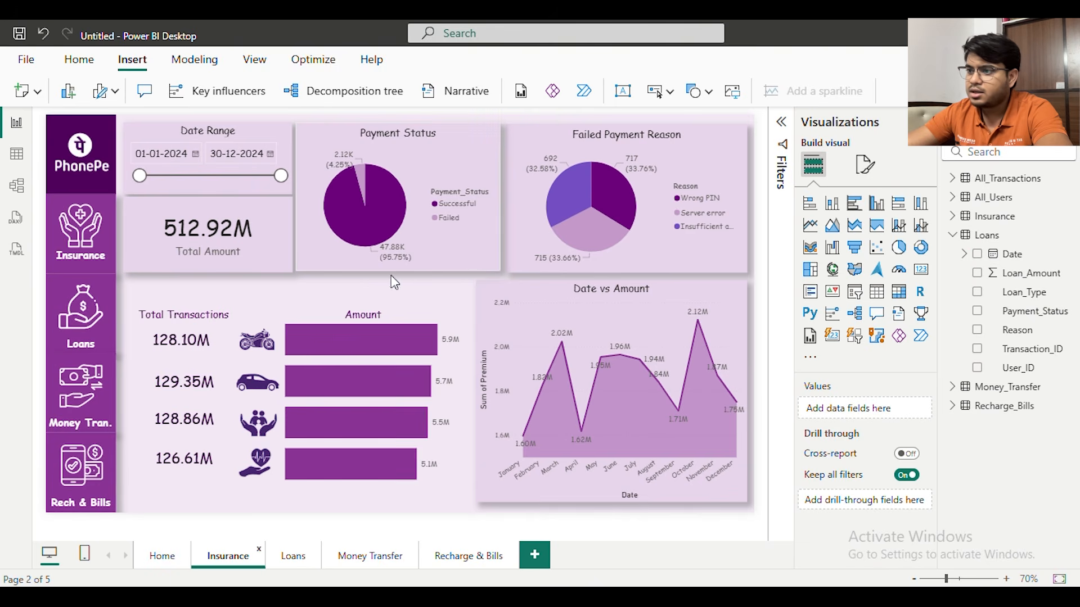
{"action": "left_click", "coordinate": [405, 145]}
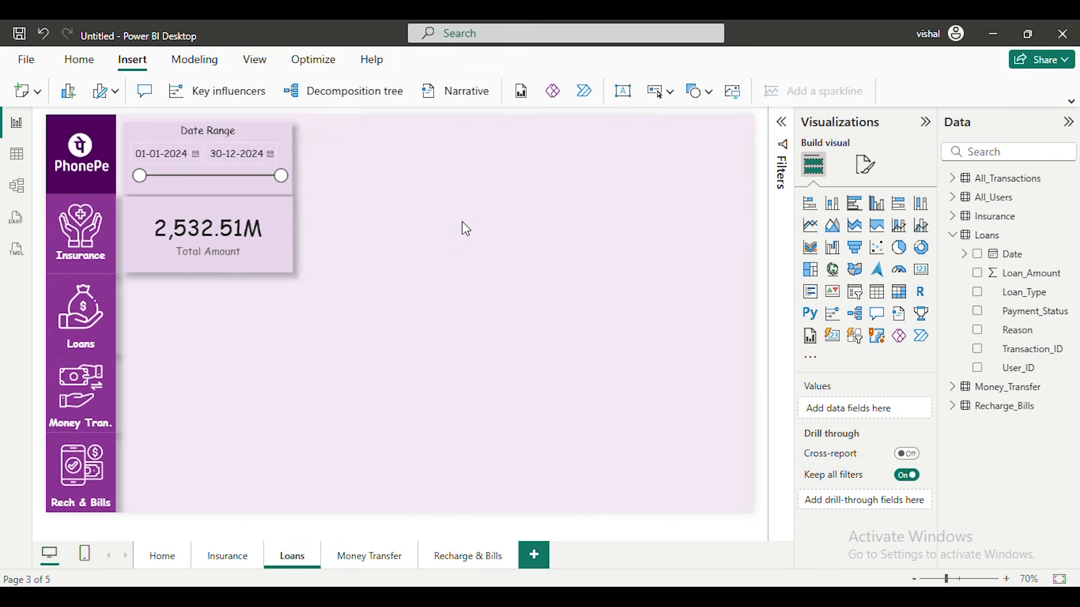
{"action": "key", "text": "ctrl+v"}
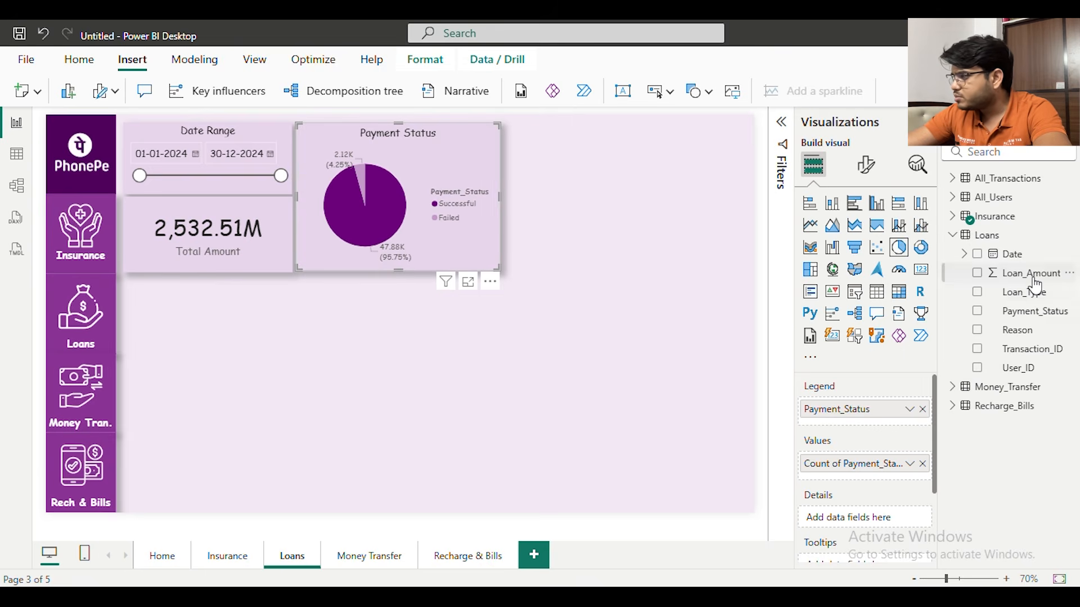
{"action": "left_click", "coordinate": [922, 409]}
{"action": "left_click", "coordinate": [922, 463]}
{"action": "left_click_drag", "start_coordinate": [1031, 311], "coordinate": [889, 406]}
{"action": "mouse_move", "coordinate": [1019, 314]}
{"action": "left_mouse_down"}
{"action": "mouse_move", "coordinate": [859, 442]}
{"action": "mouse_move", "coordinate": [889, 471]}
{"action": "left_mouse_up"}
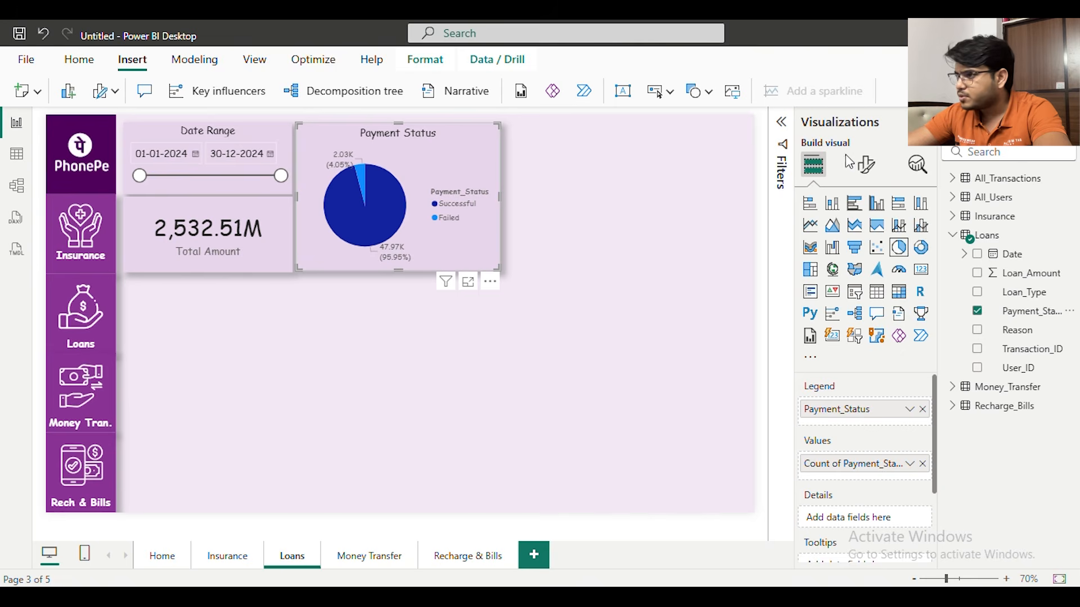
Recolour the slices of the Loans Payment Status pie dark purple for Successful and light purple for Failed
{"action": "left_click", "coordinate": [867, 166]}
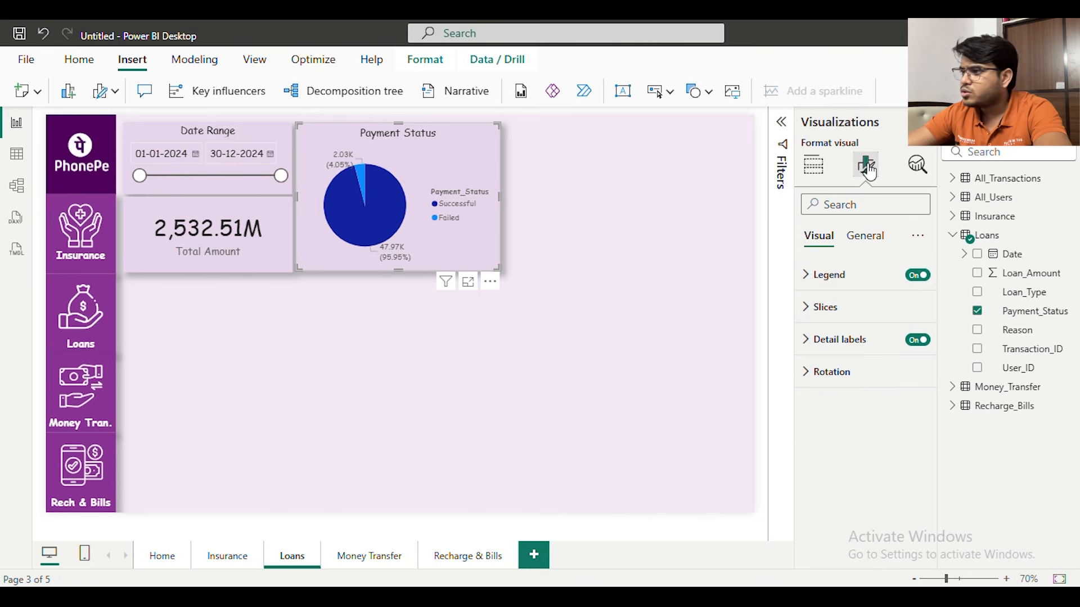
{"action": "left_click", "coordinate": [825, 307]}
{"action": "left_click", "coordinate": [851, 376]}
{"action": "left_click", "coordinate": [849, 410]}
{"action": "left_click", "coordinate": [850, 419]}
{"action": "scroll", "coordinate": [851, 425], "scroll_direction": "down", "scroll_amount": 3}
{"action": "left_click", "coordinate": [838, 352]}
{"action": "left_click", "coordinate": [873, 283]}
{"action": "left_click", "coordinate": [872, 274]}
{"action": "left_click", "coordinate": [826, 331]}
{"action": "left_click", "coordinate": [834, 352]}
{"action": "left_click", "coordinate": [851, 283]}
{"action": "left_click", "coordinate": [835, 353]}
{"action": "left_click", "coordinate": [861, 284]}
{"action": "left_click", "coordinate": [663, 270]}
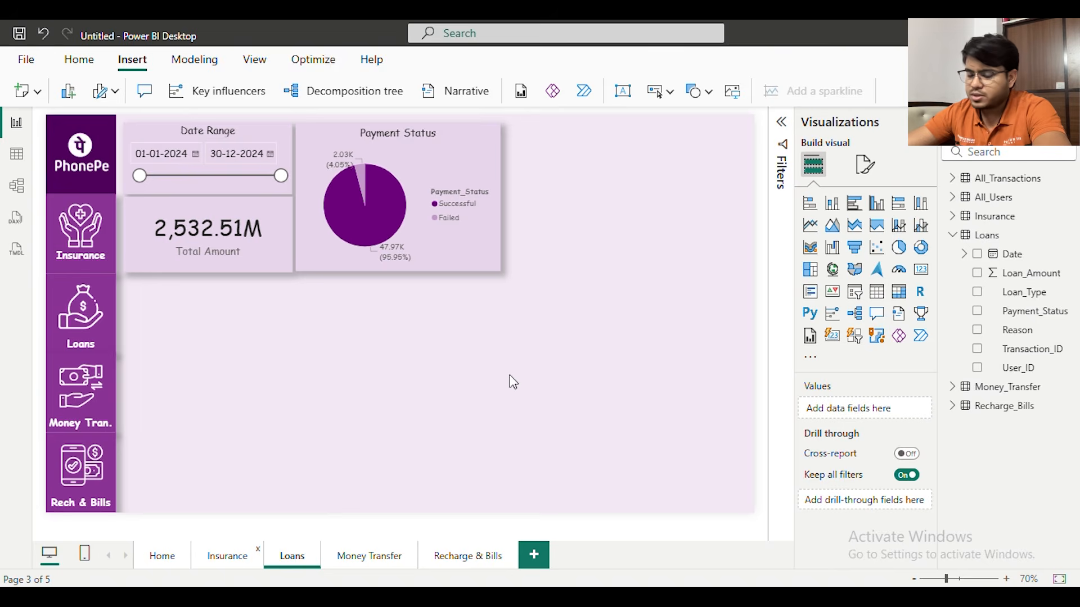
Copy the Failed Payment Reason pie chart from the Insurance page to the Loans page
{"action": "left_click", "coordinate": [227, 556]}
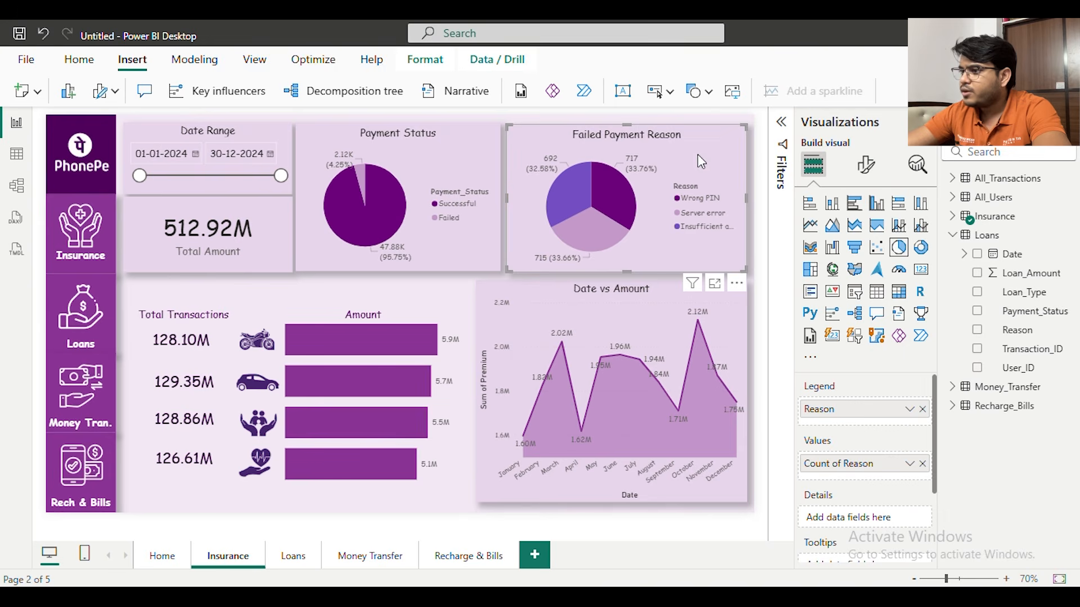
{"action": "left_click", "coordinate": [293, 556]}
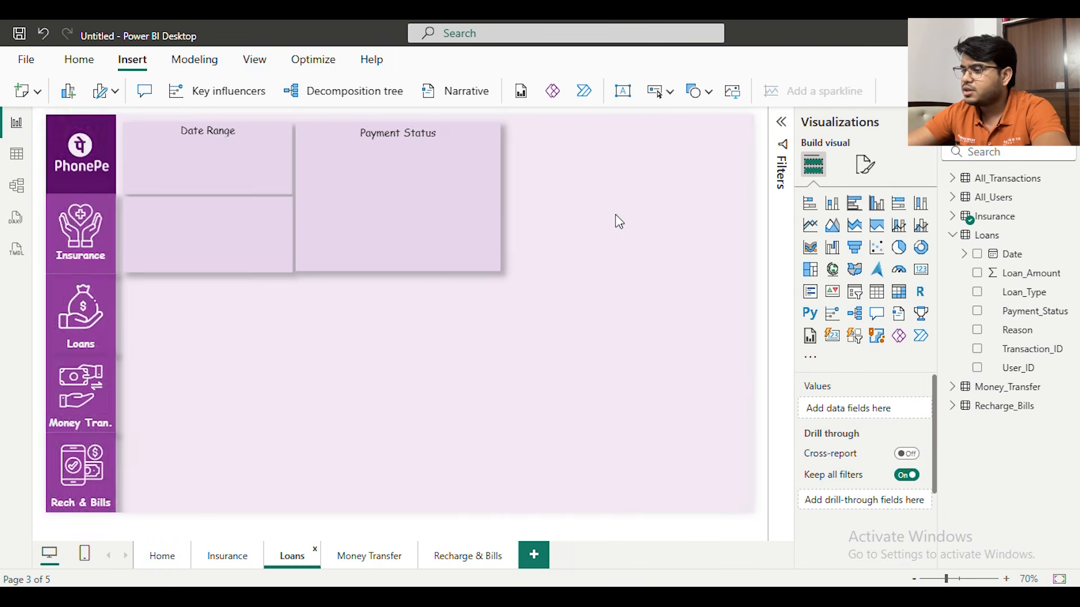
{"action": "key", "text": "ctrl+v"}
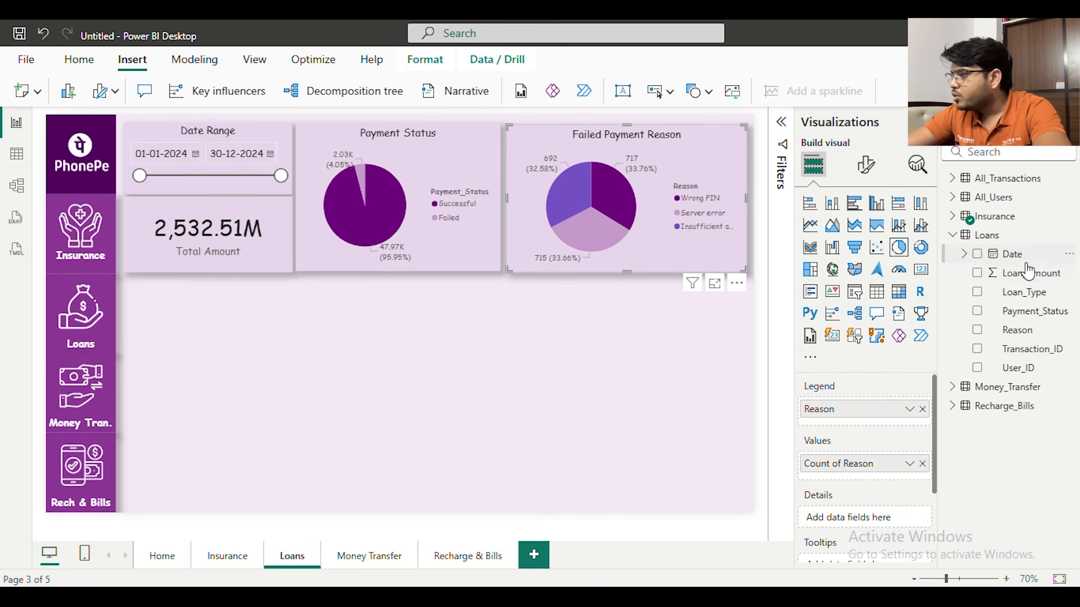
Rebind the Loans page's Failed Payment Reason pie to the Loans table, using Reason as legend and Count of Reason as values
{"action": "left_click_drag", "start_coordinate": [1018, 332], "coordinate": [869, 431]}
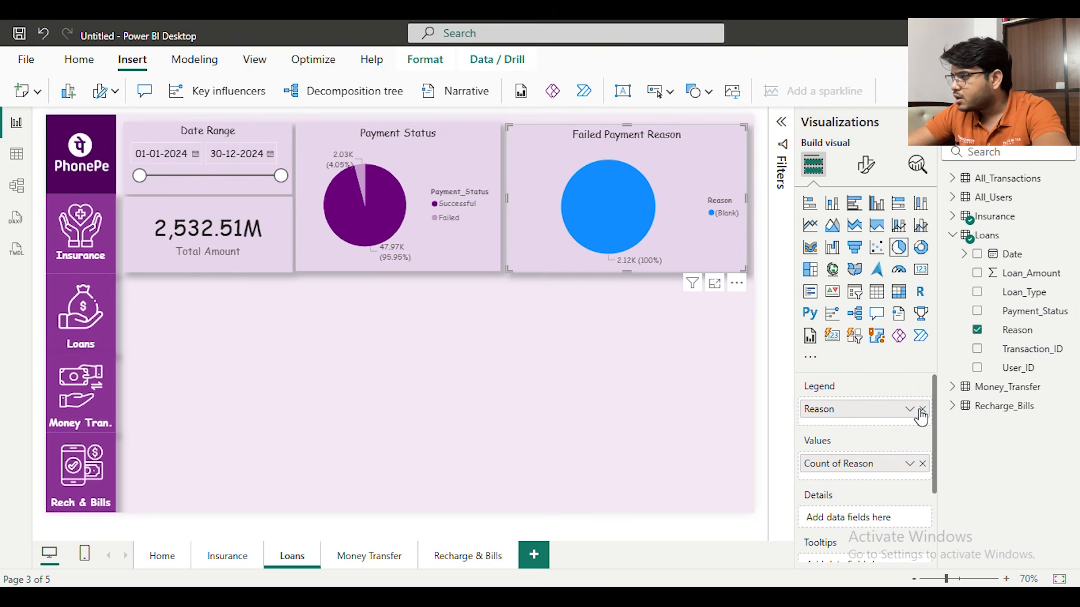
{"action": "left_click", "coordinate": [921, 409]}
{"action": "left_click_drag", "start_coordinate": [1041, 342], "coordinate": [899, 411]}
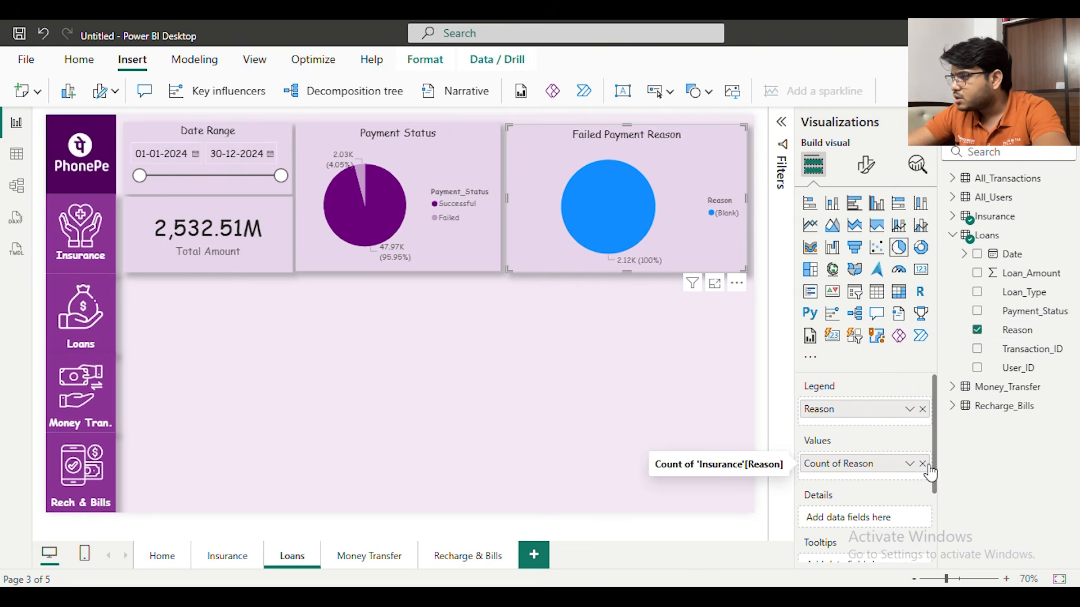
{"action": "left_click", "coordinate": [923, 465]}
{"action": "left_click_drag", "start_coordinate": [1018, 330], "coordinate": [875, 472]}
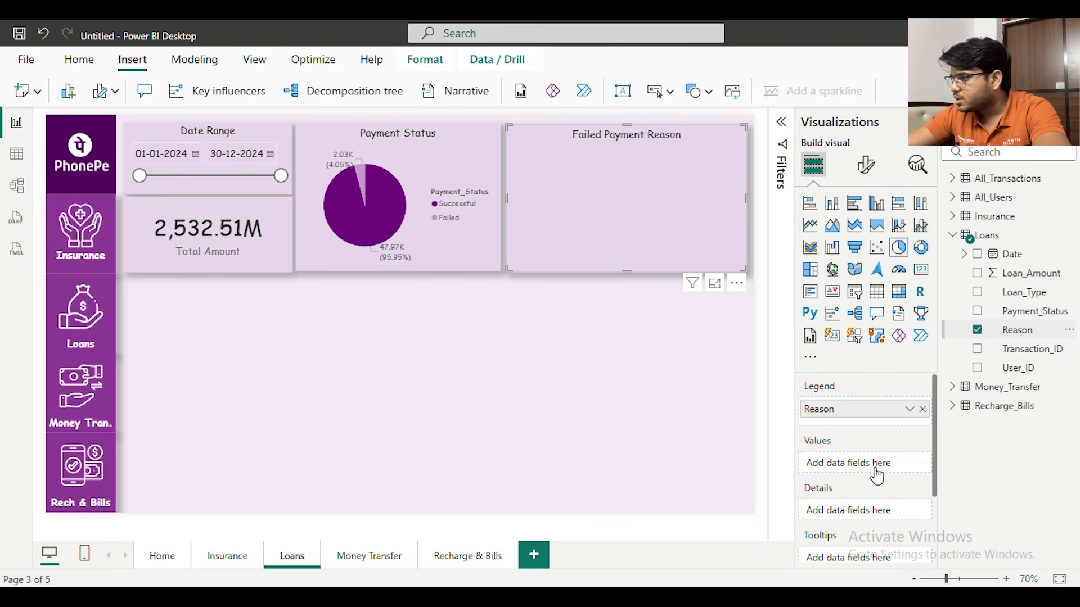
Remove the old Insurance Reason filter from the pie and filter Loans Reason to Bank Denied, Server error and Wrong Info
{"action": "left_click", "coordinate": [779, 123]}
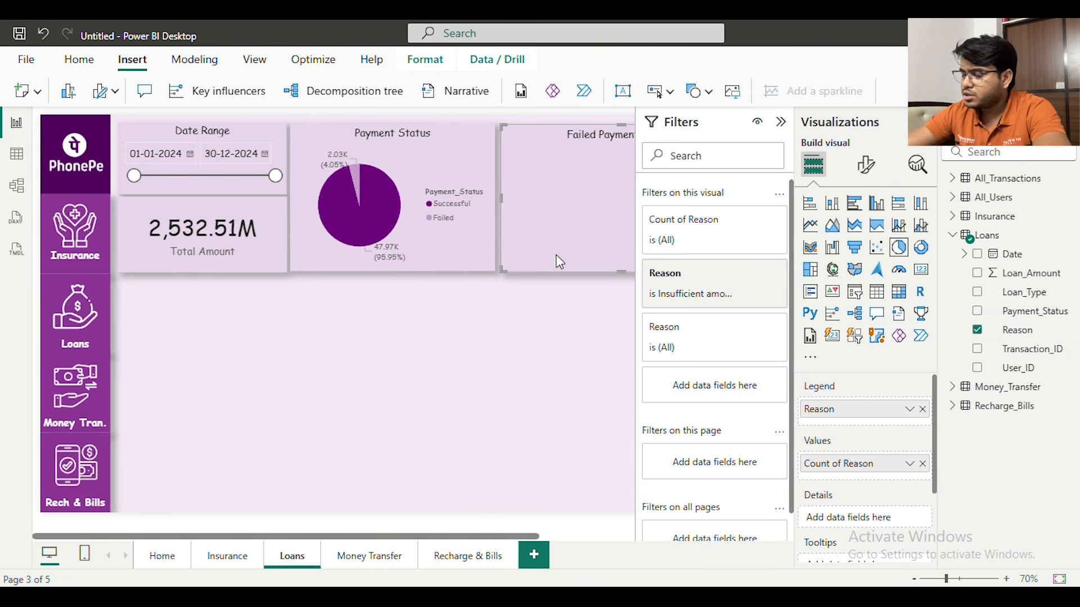
{"action": "left_click_drag", "start_coordinate": [443, 537], "coordinate": [509, 536]}
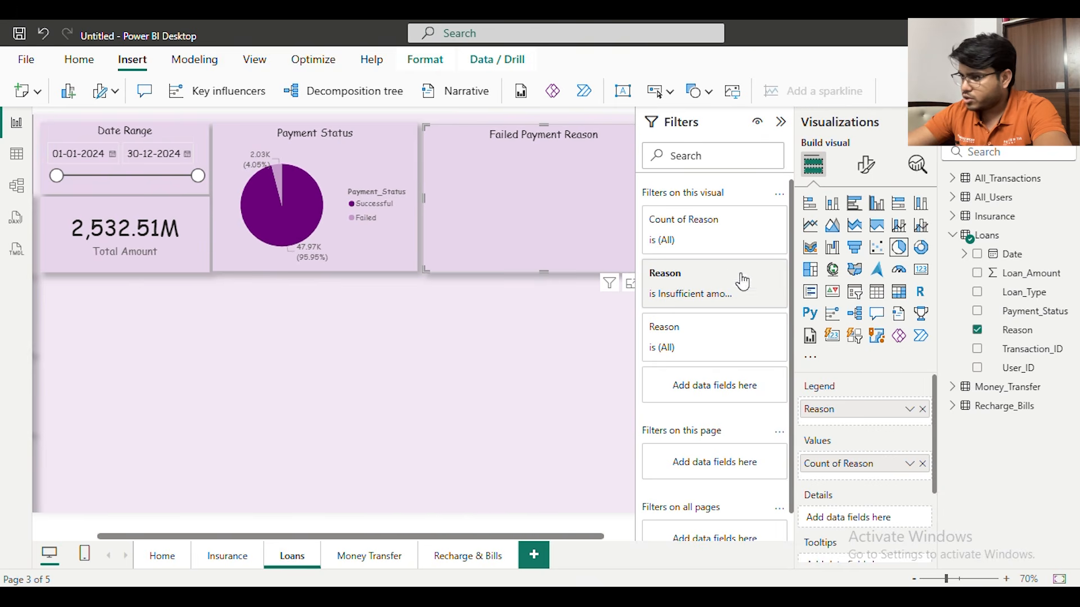
{"action": "left_click", "coordinate": [750, 273]}
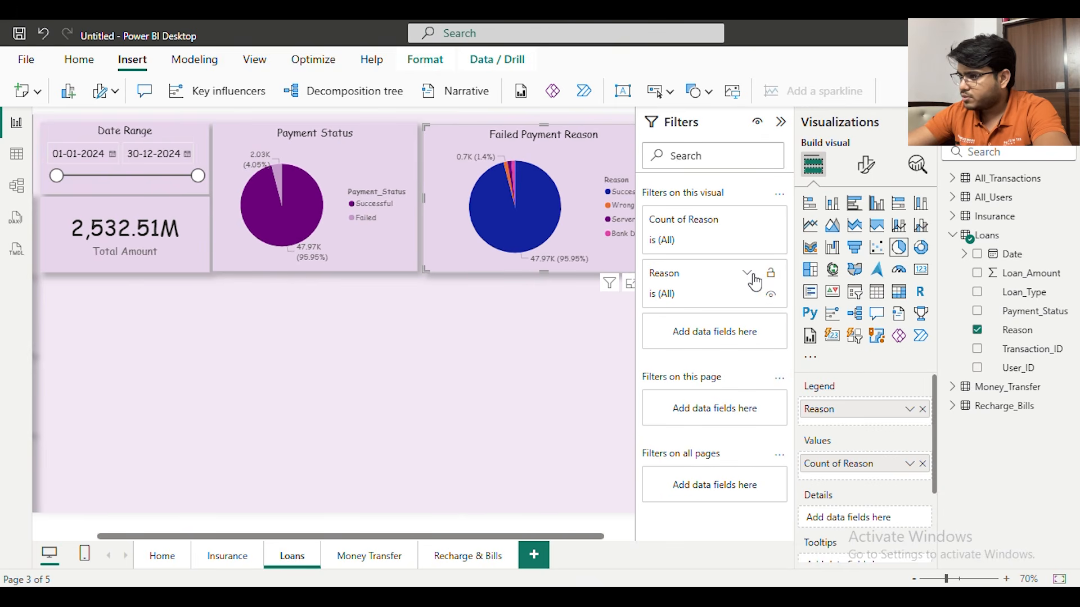
{"action": "left_click", "coordinate": [747, 276]}
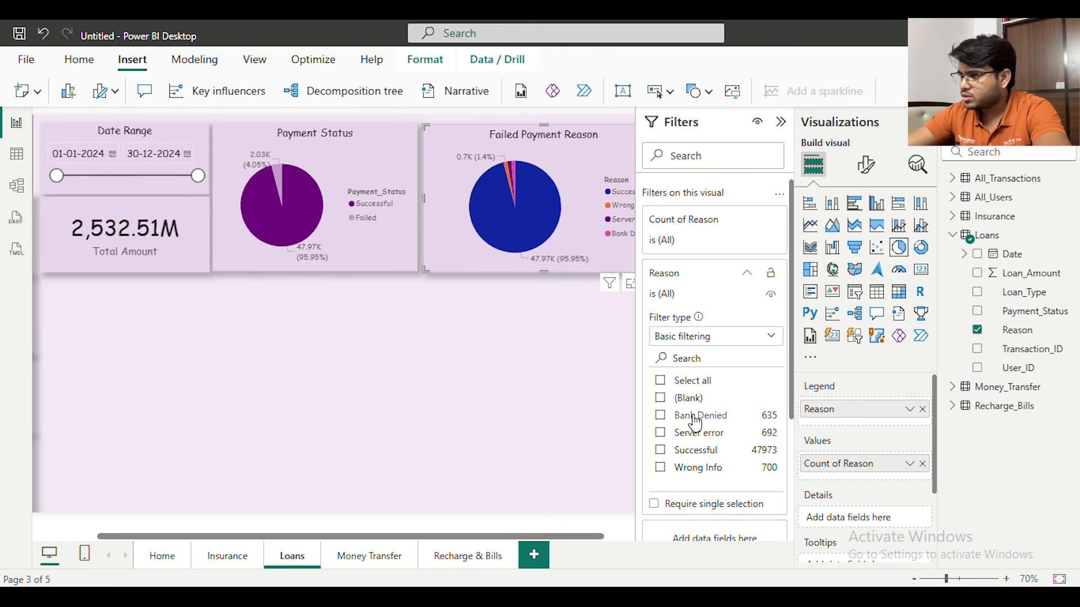
{"action": "left_click", "coordinate": [660, 416]}
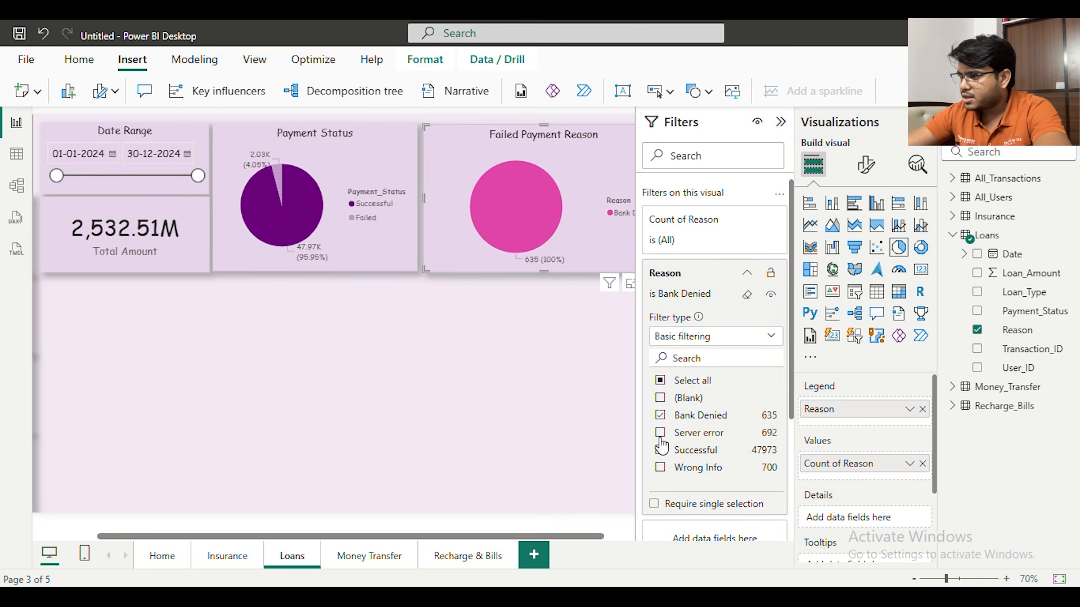
{"action": "left_click", "coordinate": [660, 434]}
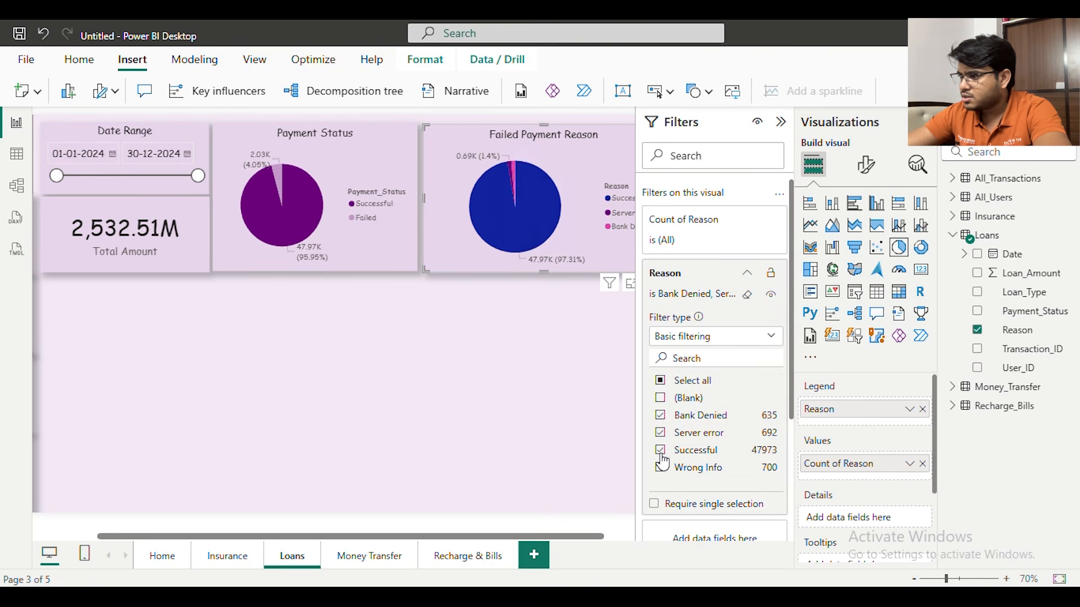
{"action": "left_click", "coordinate": [660, 467]}
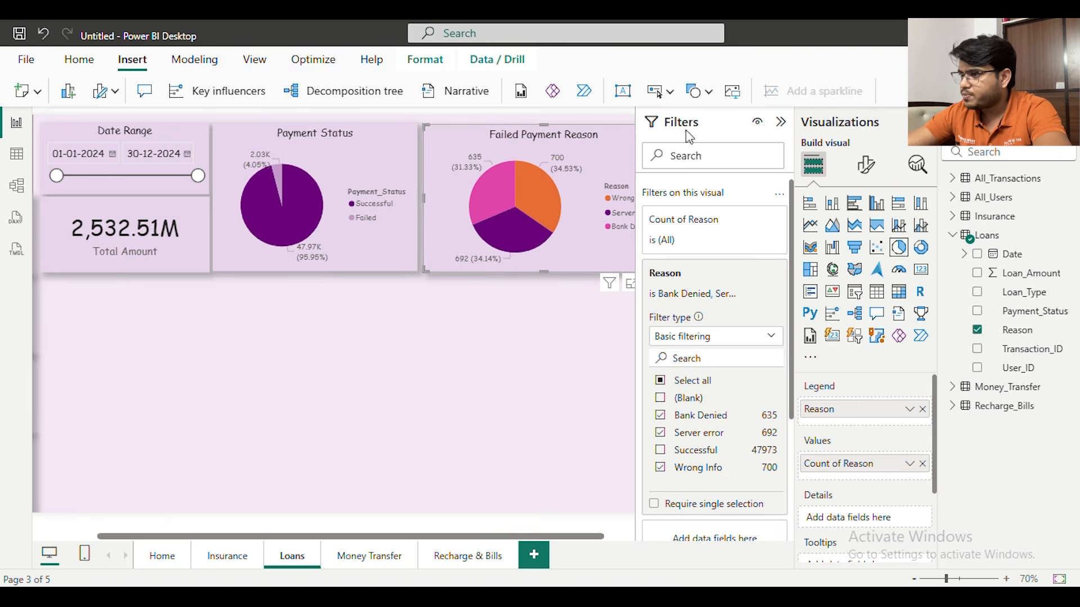
{"action": "left_click", "coordinate": [780, 122]}
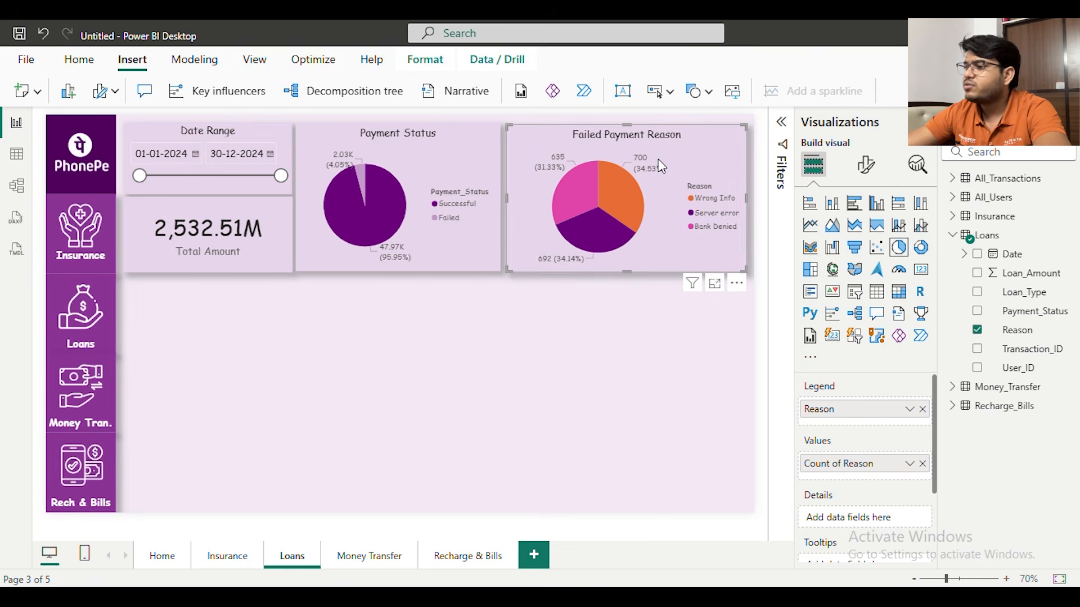
Recolour the Failed Payment Reason slices dark purple for Wrong Info, light purple for Server error and light blue for Bank Denied
{"action": "left_click", "coordinate": [859, 167]}
{"action": "left_click", "coordinate": [846, 313]}
{"action": "left_click", "coordinate": [867, 423]}
{"action": "scroll", "coordinate": [877, 419], "scroll_direction": "down", "scroll_amount": 3}
{"action": "left_click", "coordinate": [865, 273]}
{"action": "left_click", "coordinate": [839, 315]}
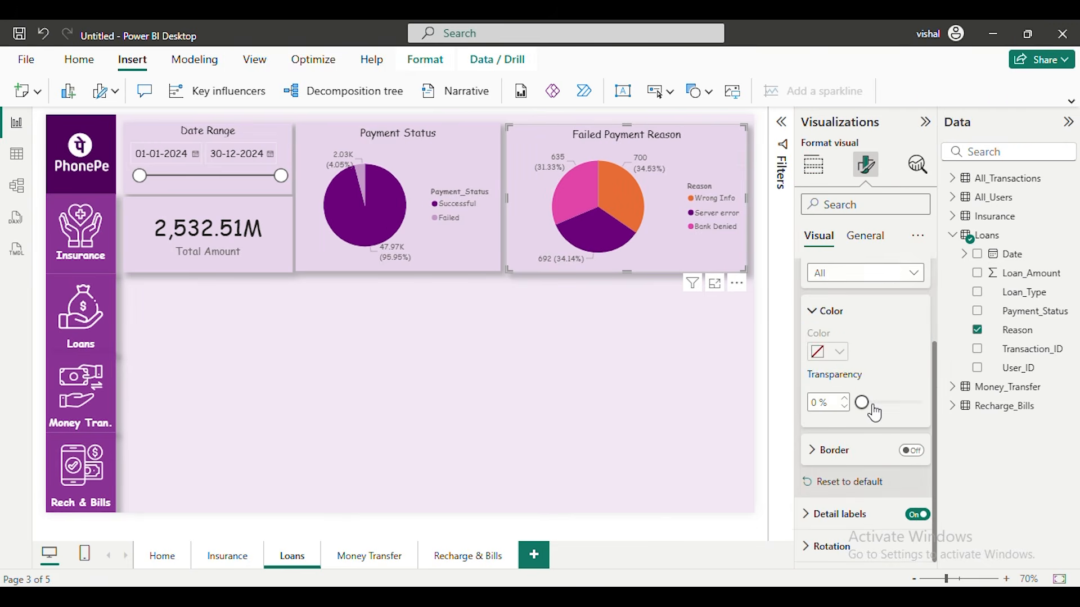
{"action": "left_click", "coordinate": [828, 357]}
{"action": "left_click", "coordinate": [939, 102]}
{"action": "left_click", "coordinate": [865, 273]}
{"action": "left_click", "coordinate": [839, 330]}
{"action": "left_click", "coordinate": [832, 353]}
{"action": "left_click", "coordinate": [939, 138]}
{"action": "left_click", "coordinate": [865, 273]}
{"action": "left_click", "coordinate": [841, 350]}
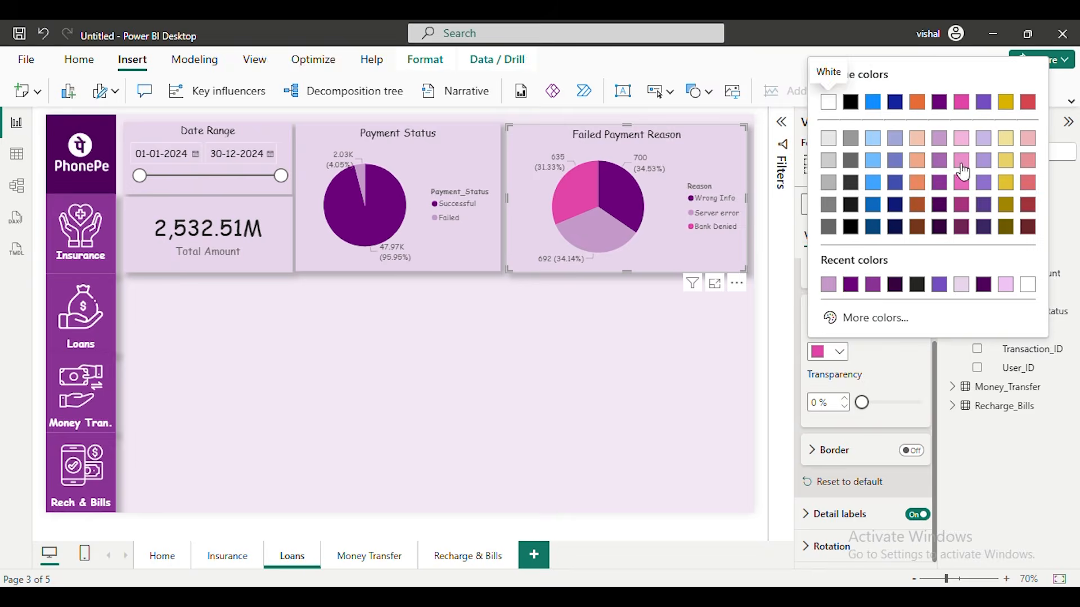
{"action": "left_click", "coordinate": [895, 139]}
{"action": "left_click", "coordinate": [673, 363]}
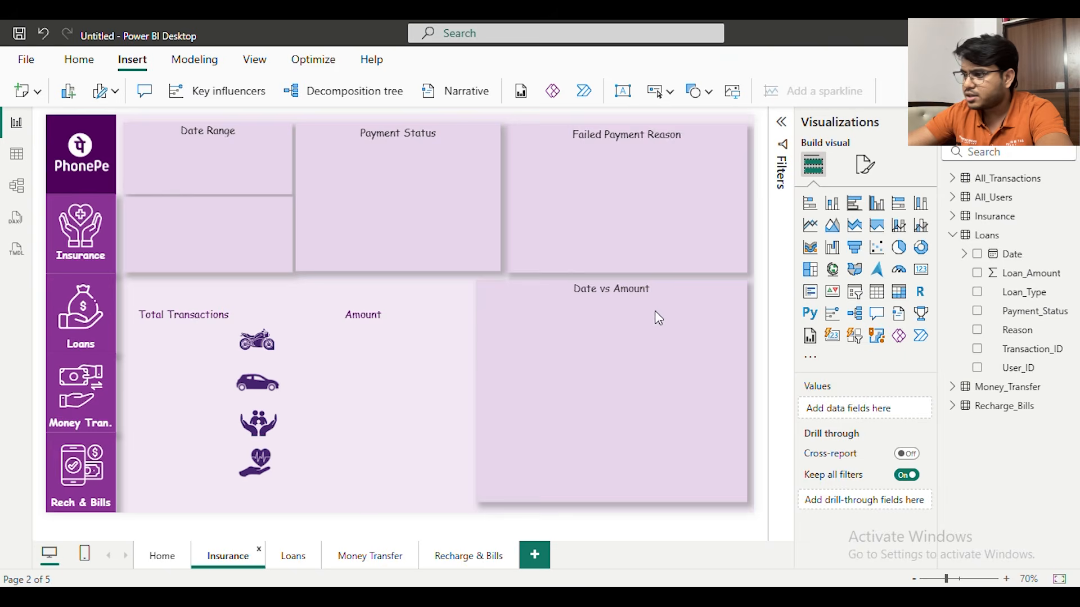
Copy the Date vs Amount area chart from the Insurance page to the Loans page and clear its Insurance fields
{"action": "left_click", "coordinate": [693, 289]}
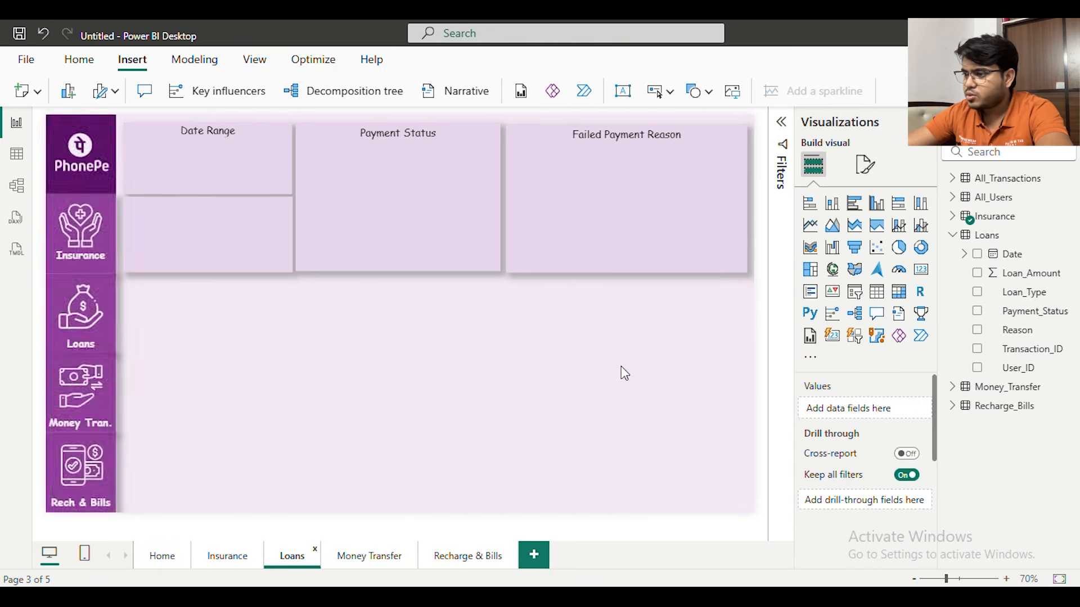
{"action": "key", "text": "ctrl+v"}
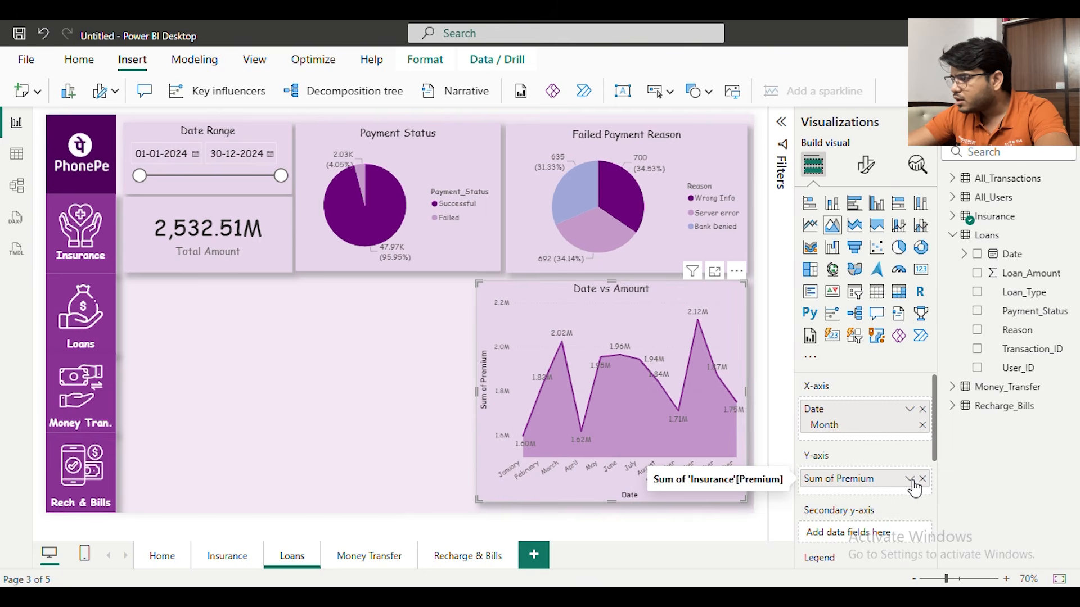
{"action": "left_click", "coordinate": [959, 220]}
{"action": "left_click", "coordinate": [976, 235]}
{"action": "left_click", "coordinate": [977, 292]}
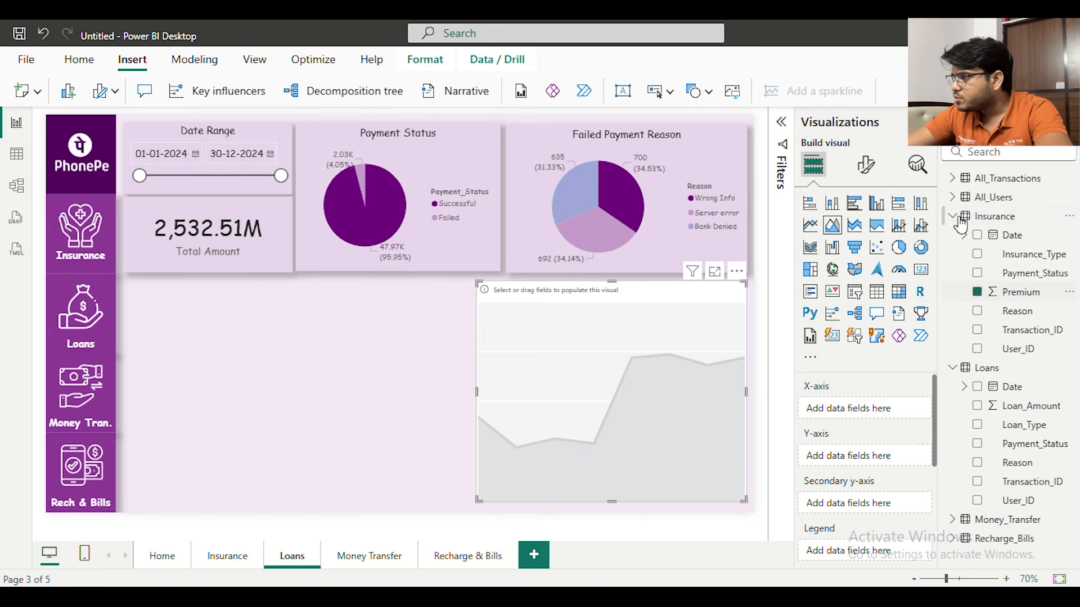
{"action": "left_click", "coordinate": [952, 217]}
Plot the Loans table's Loan_Amount against Date in the Date vs Amount chart, keeping only the Month level
{"action": "left_click_drag", "start_coordinate": [1031, 257], "coordinate": [877, 406]}
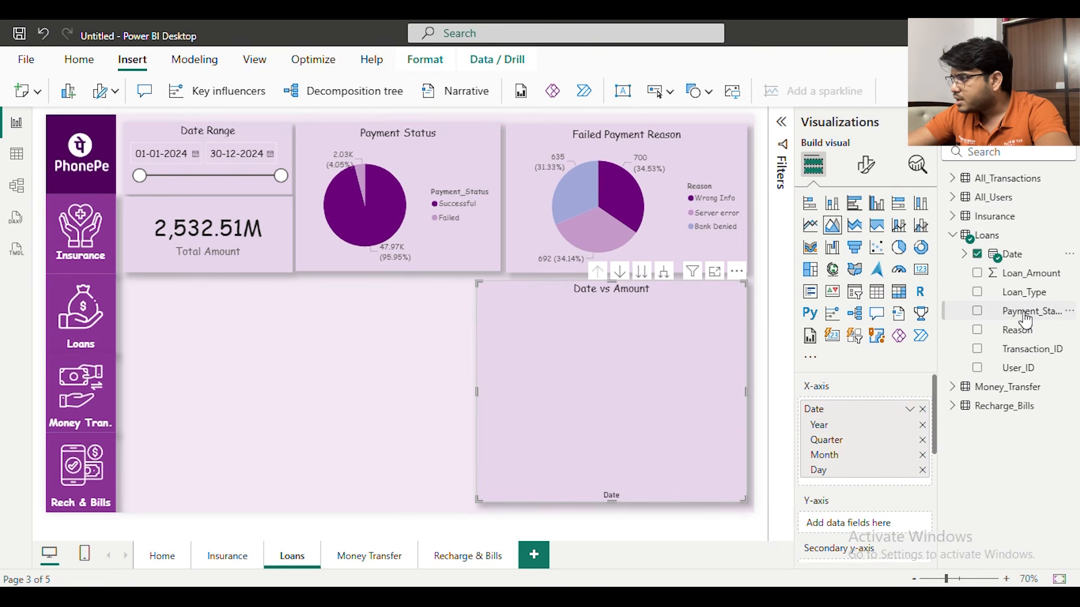
{"action": "left_click_drag", "start_coordinate": [1027, 284], "coordinate": [866, 523]}
{"action": "left_click", "coordinate": [922, 425]}
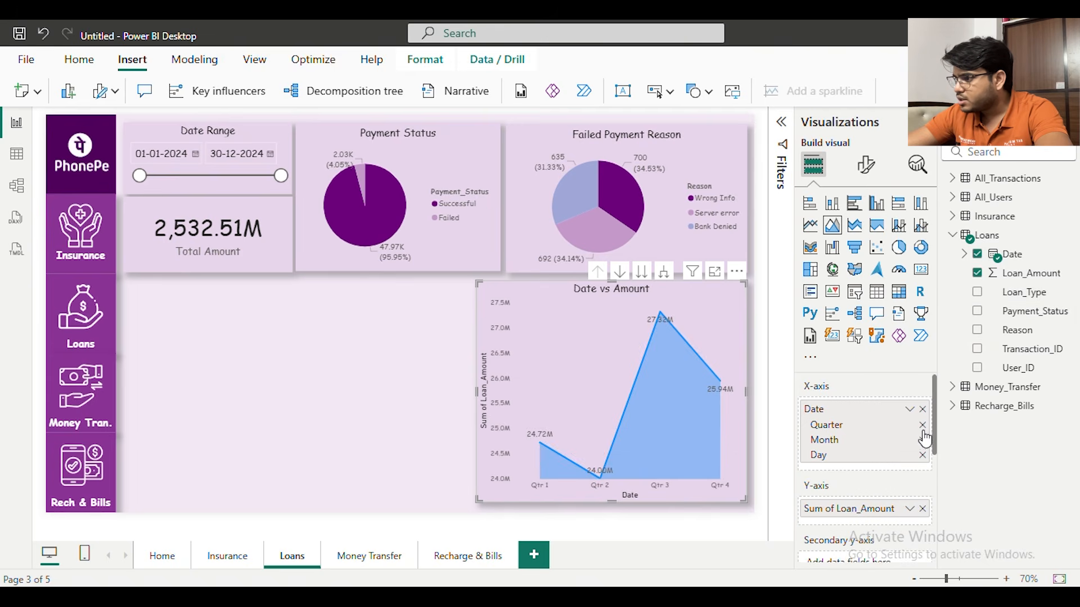
{"action": "left_click", "coordinate": [922, 425]}
{"action": "left_click", "coordinate": [922, 440]}
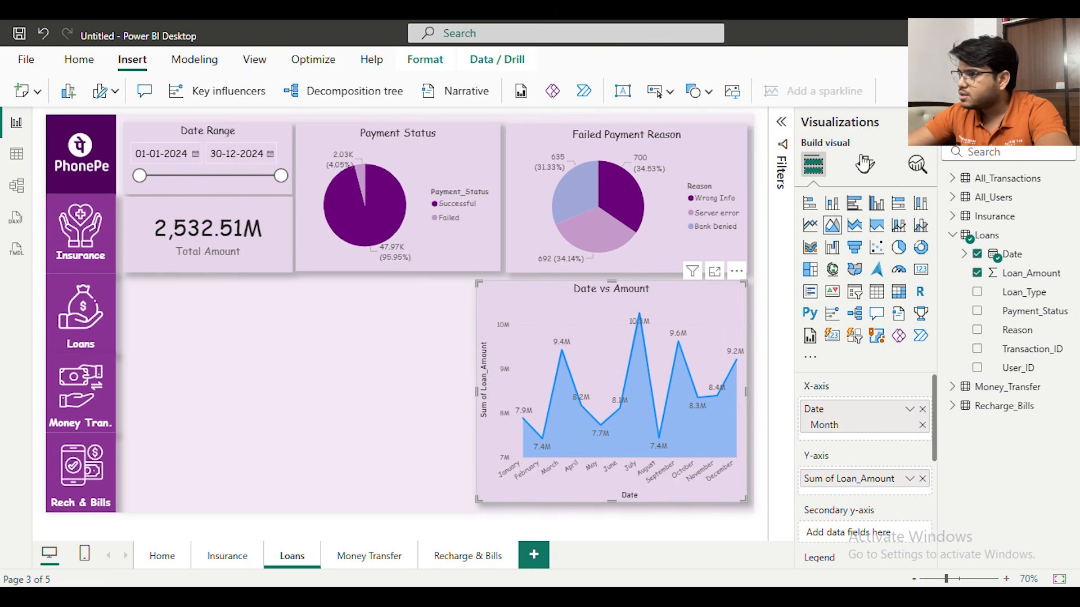
Recolour the line of the Loans Date vs Amount chart dark purple
{"action": "left_click", "coordinate": [865, 163]}
{"action": "scroll", "coordinate": [847, 405], "scroll_direction": "down", "scroll_amount": 3}
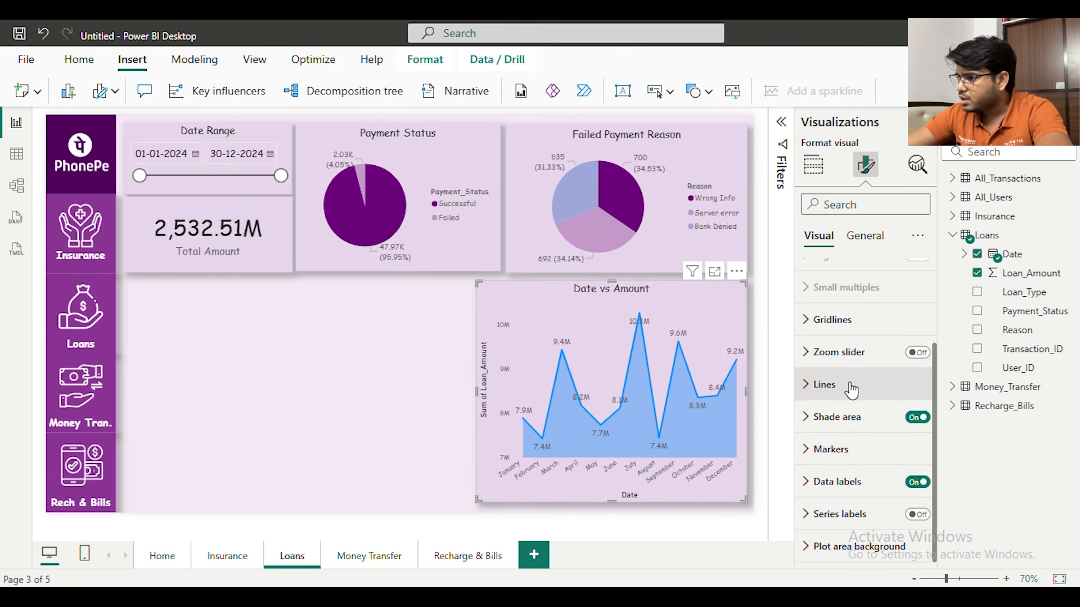
{"action": "left_click", "coordinate": [848, 385]}
{"action": "scroll", "coordinate": [848, 405], "scroll_direction": "down", "scroll_amount": 3}
{"action": "scroll", "coordinate": [847, 413], "scroll_direction": "down", "scroll_amount": 3}
{"action": "left_click", "coordinate": [844, 410]}
{"action": "left_click", "coordinate": [838, 452]}
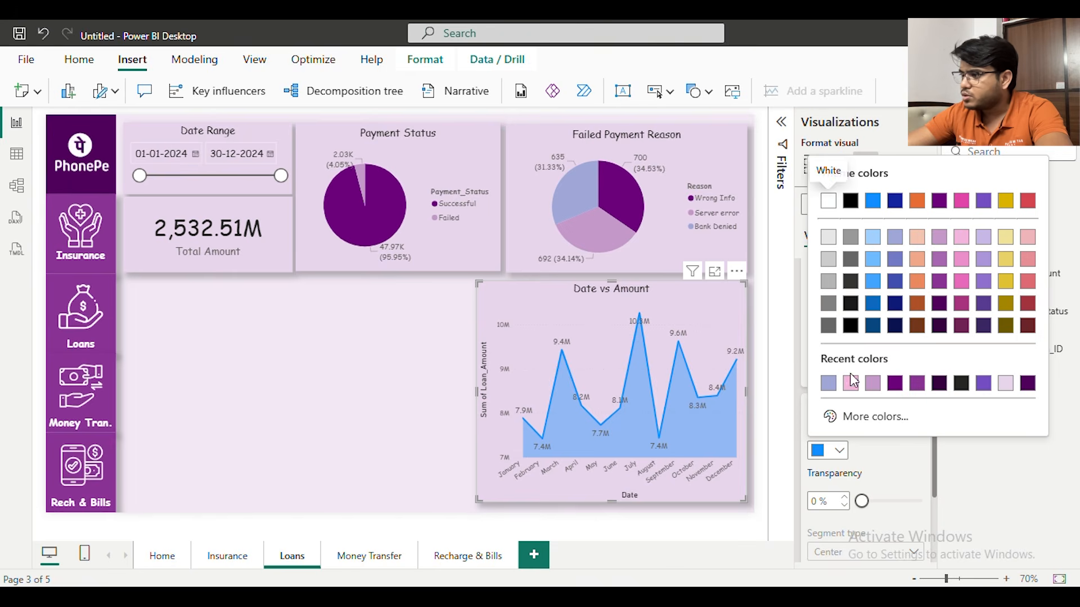
{"action": "left_click", "coordinate": [899, 384]}
{"action": "left_click", "coordinate": [439, 315]}
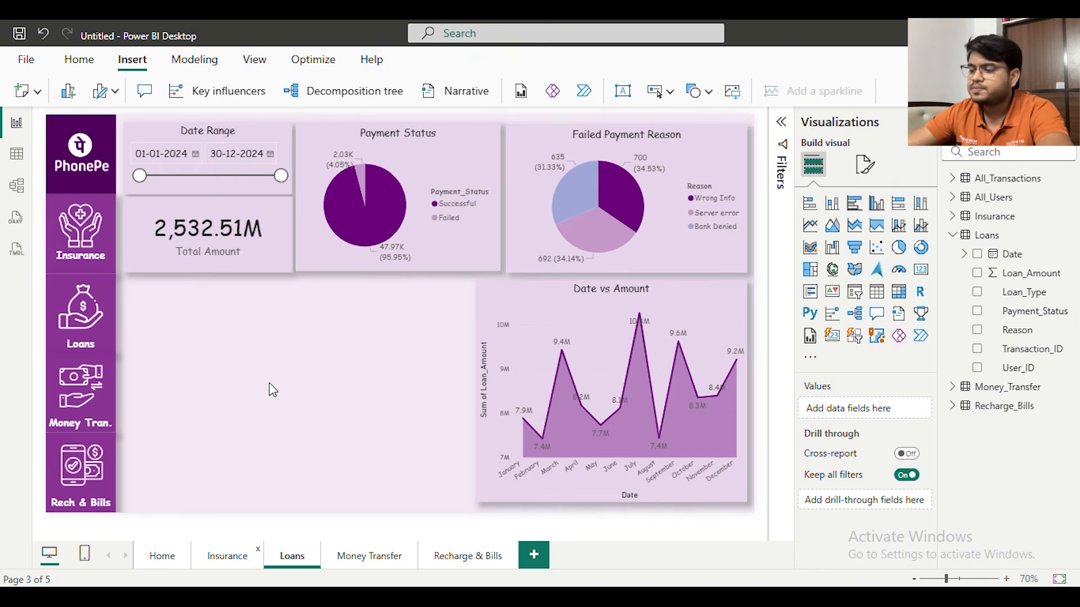
Copy the Total Transactions and Amount headings and the bar chart from the Insurance page to the Loans page
{"action": "left_click", "coordinate": [146, 315]}
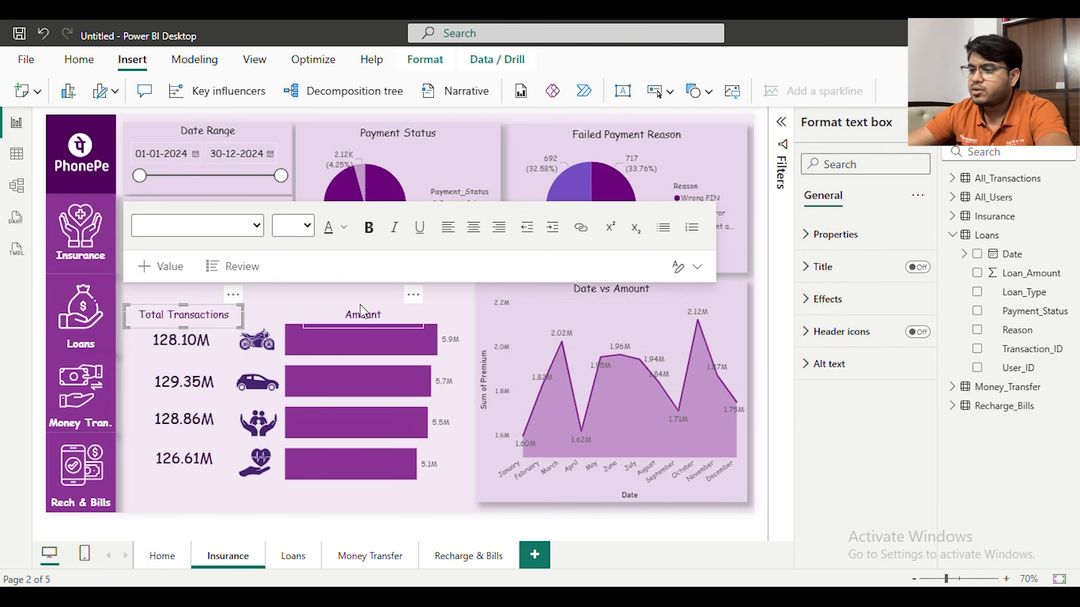
{"action": "left_click", "coordinate": [349, 365]}
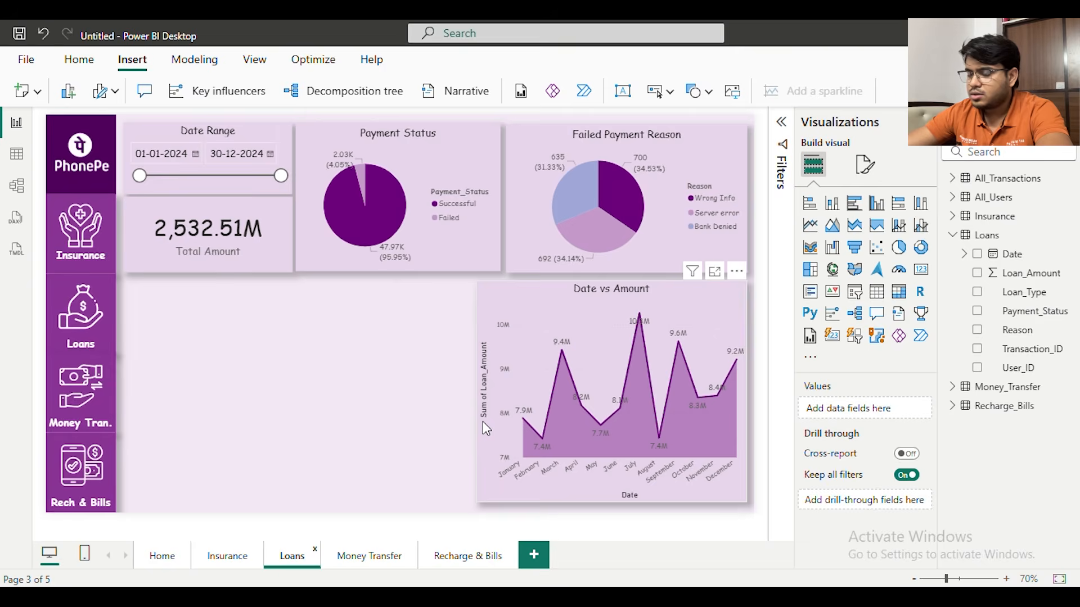
{"action": "left_click", "coordinate": [409, 362]}
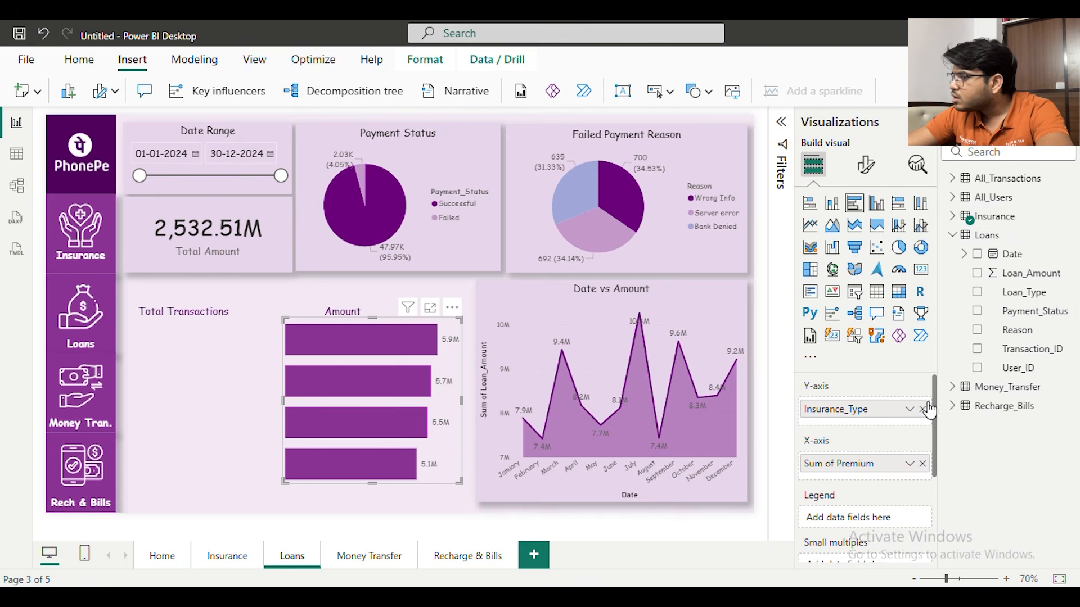
Replace the bar chart's Insurance fields with Loan_Type on the Y-axis and the sum of Loan_Amount on the X-axis
{"action": "left_click_drag", "start_coordinate": [1036, 301], "coordinate": [900, 427]}
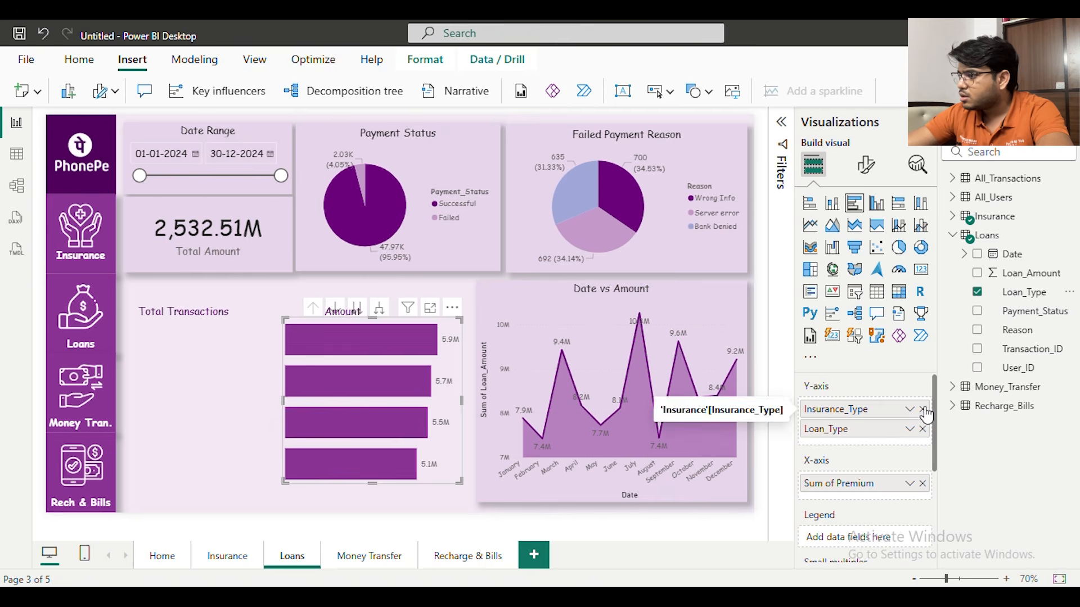
{"action": "left_click", "coordinate": [923, 410]}
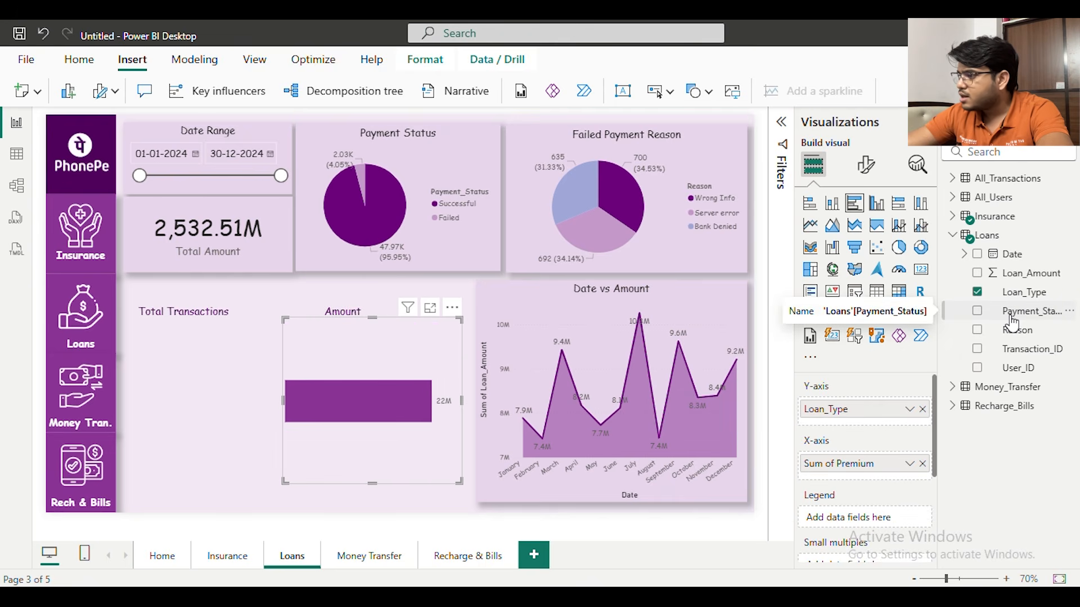
{"action": "left_click_drag", "start_coordinate": [1021, 274], "coordinate": [866, 483]}
{"action": "left_click", "coordinate": [923, 465]}
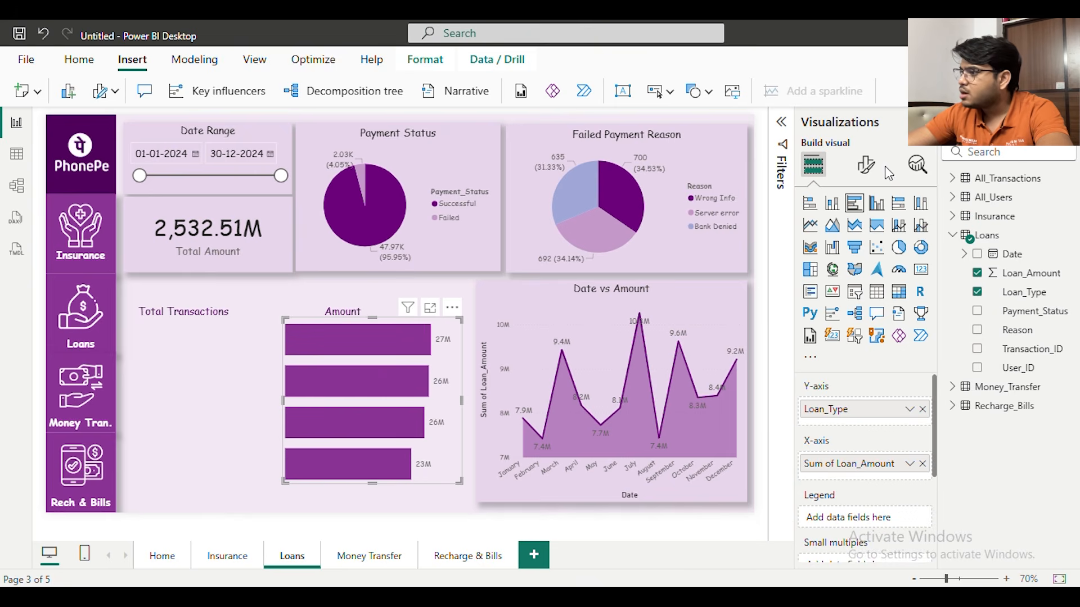
Turn on the Y-axis values of the Amount bar chart so each bar carries its loan type name
{"action": "left_click", "coordinate": [864, 169]}
{"action": "left_click", "coordinate": [854, 277]}
{"action": "left_click", "coordinate": [854, 279]}
{"action": "left_click", "coordinate": [853, 307]}
{"action": "scroll", "coordinate": [855, 310], "scroll_direction": "down", "scroll_amount": 1}
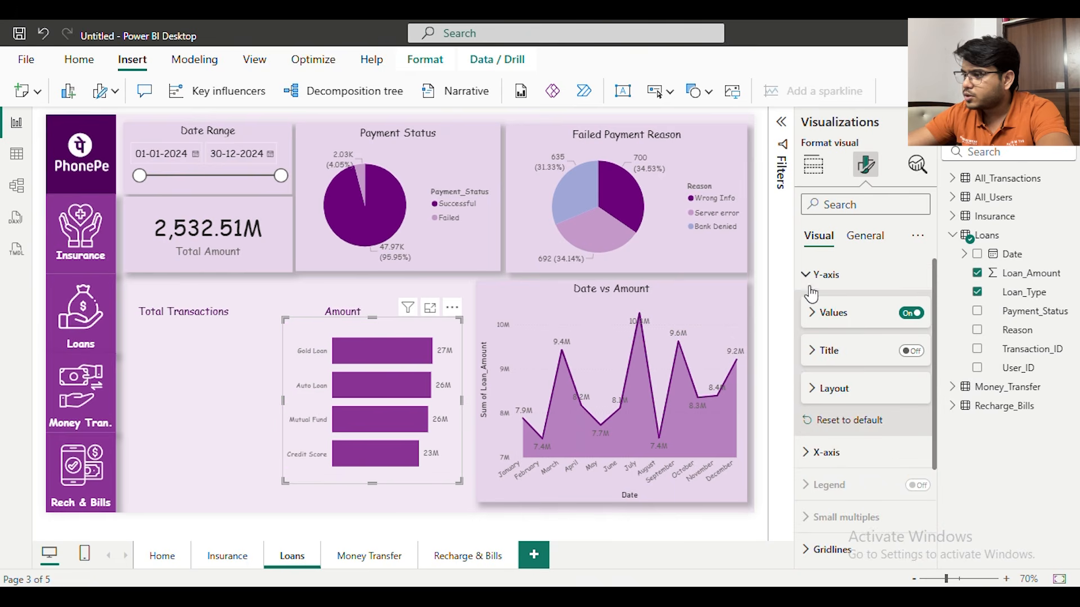
{"action": "left_click", "coordinate": [810, 280]}
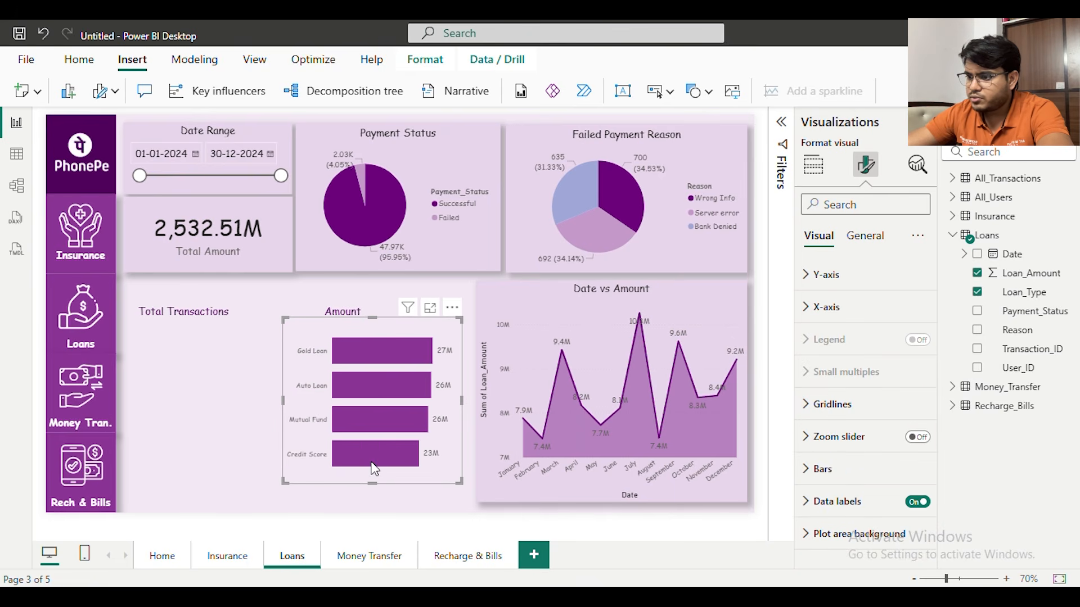
{"action": "left_click", "coordinate": [204, 406]}
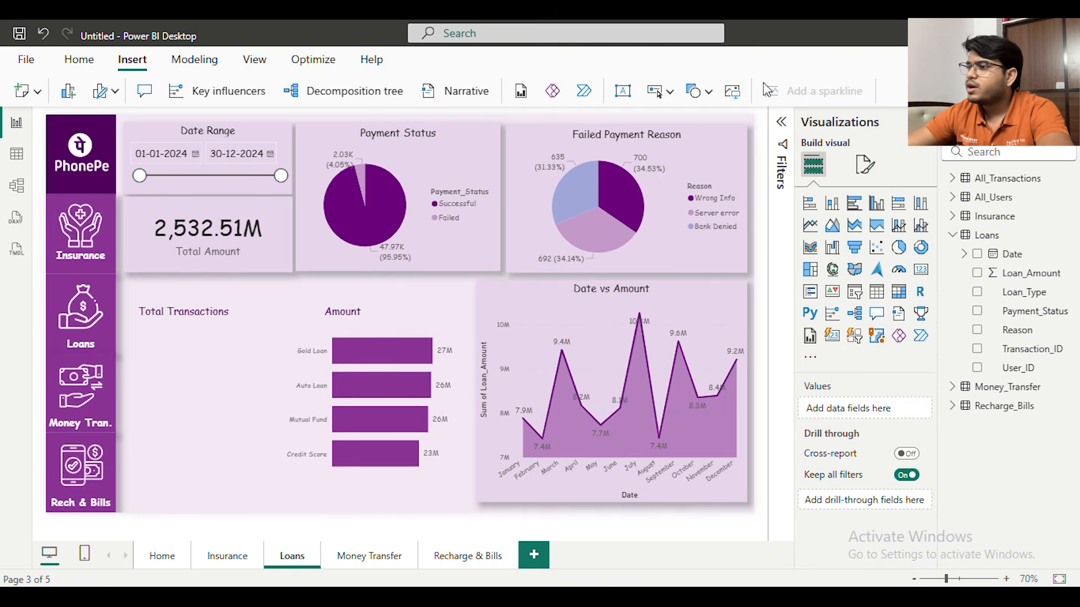
Insert the Gold Loan and Car images from the Icons folder onto the Loans page
{"action": "left_click", "coordinate": [732, 99]}
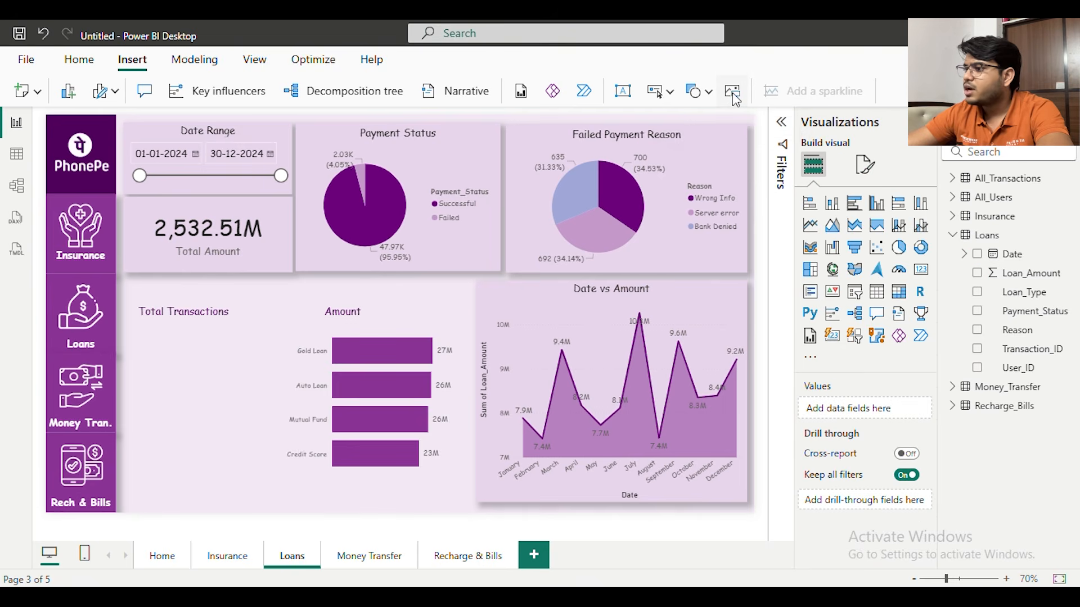
{"action": "left_click", "coordinate": [271, 264]}
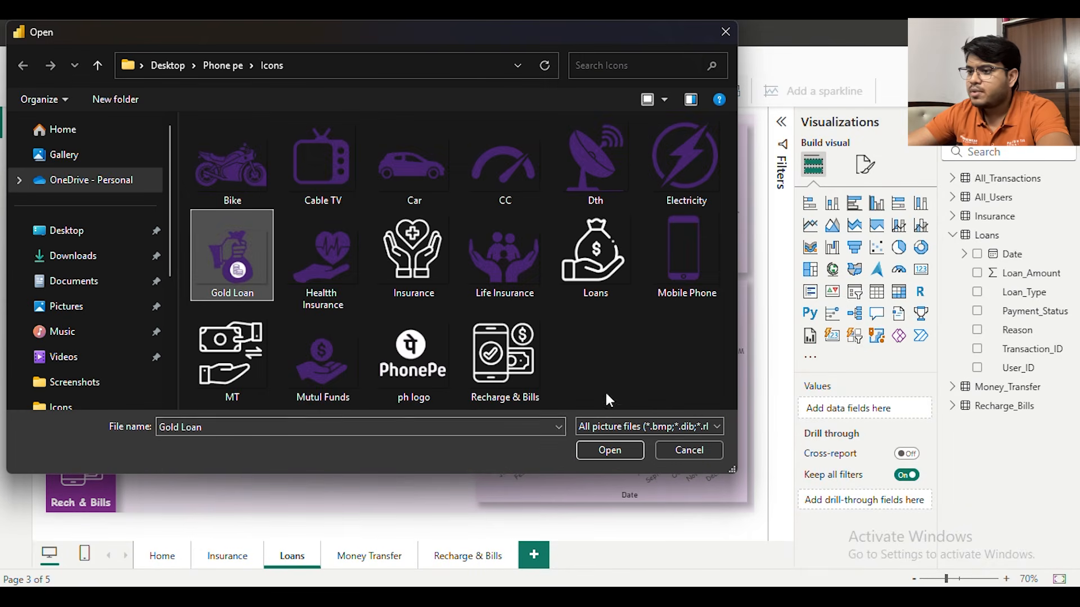
{"action": "left_click", "coordinate": [610, 450]}
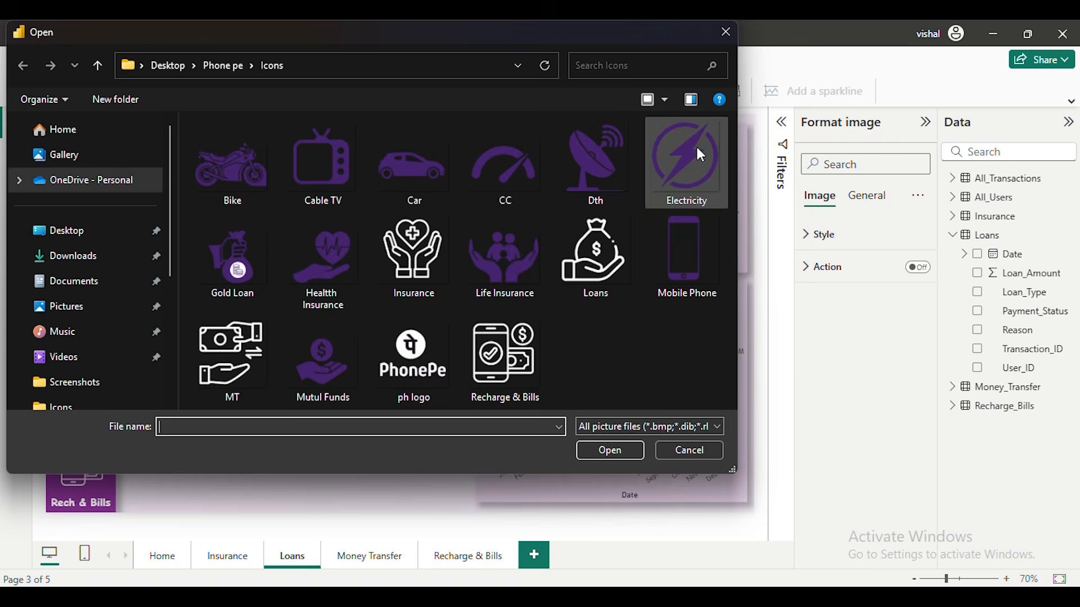
{"action": "left_click", "coordinate": [414, 169]}
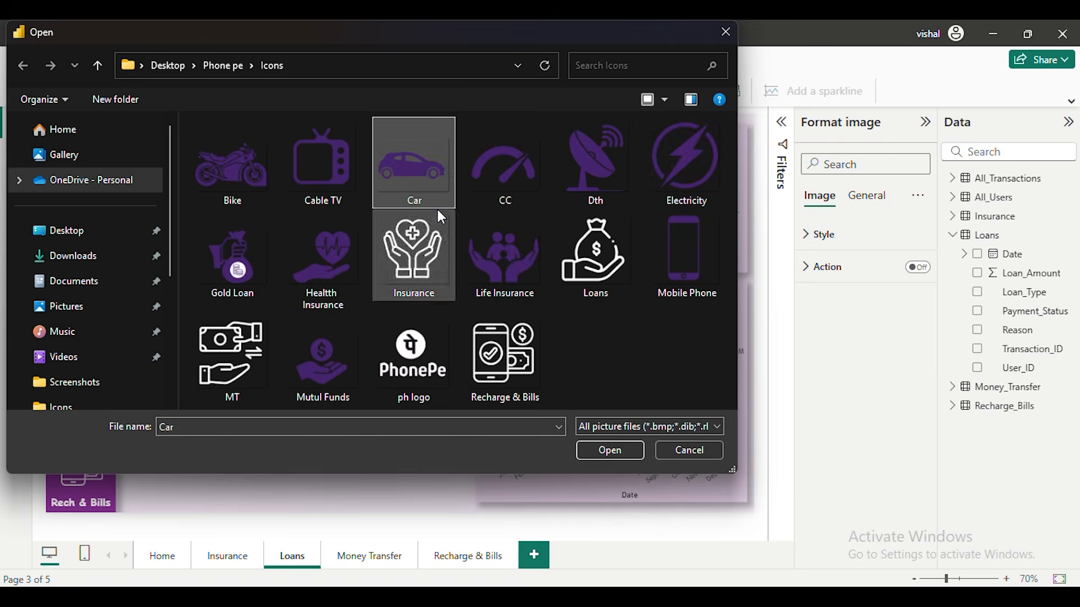
{"action": "left_click", "coordinate": [610, 450]}
Insert the Mutul Funds and CC images from the Icons folder and shrink the large pictures
{"action": "left_click", "coordinate": [733, 91]}
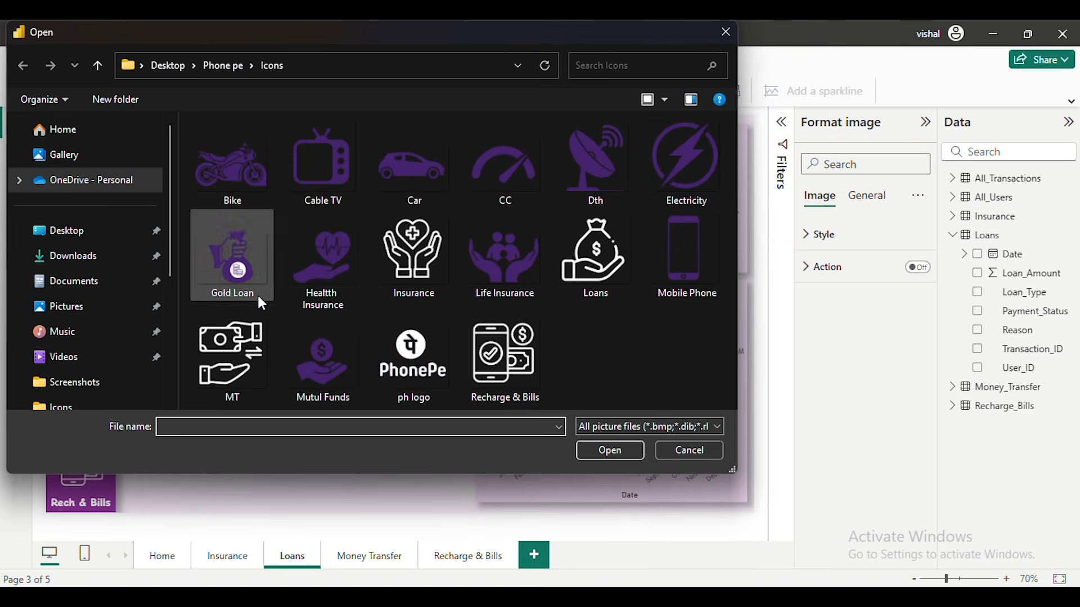
{"action": "left_click", "coordinate": [323, 360]}
{"action": "left_click", "coordinate": [610, 450]}
{"action": "left_click_drag", "start_coordinate": [96, 155], "coordinate": [164, 358]}
{"action": "left_click_drag", "start_coordinate": [113, 315], "coordinate": [193, 389]}
{"action": "left_click", "coordinate": [733, 92]}
{"action": "left_click", "coordinate": [505, 163]}
{"action": "left_click", "coordinate": [609, 450]}
Resize the four loan icons roughly and place each one beside its matching bar in the Amount chart
{"action": "left_click_drag", "start_coordinate": [85, 162], "coordinate": [241, 471]}
{"action": "left_click", "coordinate": [188, 402]}
{"action": "left_click_drag", "start_coordinate": [133, 361], "coordinate": [168, 385]}
{"action": "left_click_drag", "start_coordinate": [205, 409], "coordinate": [270, 331]}
{"action": "left_click_drag", "start_coordinate": [210, 370], "coordinate": [239, 375]}
{"action": "left_click", "coordinate": [321, 450]}
{"action": "left_click_drag", "start_coordinate": [229, 443], "coordinate": [314, 468]}
Turn off the Y-axis values of the Amount bar chart
{"action": "left_click", "coordinate": [308, 423]}
{"action": "left_click", "coordinate": [306, 436]}
{"action": "left_click", "coordinate": [844, 275]}
{"action": "left_click", "coordinate": [821, 275]}
Shrink the credit score, mutual fund and car icons further and align each with its bar
{"action": "scroll", "coordinate": [268, 342], "scroll_direction": "up", "scroll_amount": 3}
{"action": "scroll", "coordinate": [268, 342], "scroll_direction": "down", "scroll_amount": 3}
{"action": "left_click", "coordinate": [293, 467]}
{"action": "left_click_drag", "start_coordinate": [340, 494], "coordinate": [344, 462]}
{"action": "left_click", "coordinate": [321, 393]}
{"action": "left_click_drag", "start_coordinate": [272, 331], "coordinate": [328, 381]}
{"action": "left_click_drag", "start_coordinate": [358, 412], "coordinate": [343, 398]}
{"action": "left_click", "coordinate": [315, 333]}
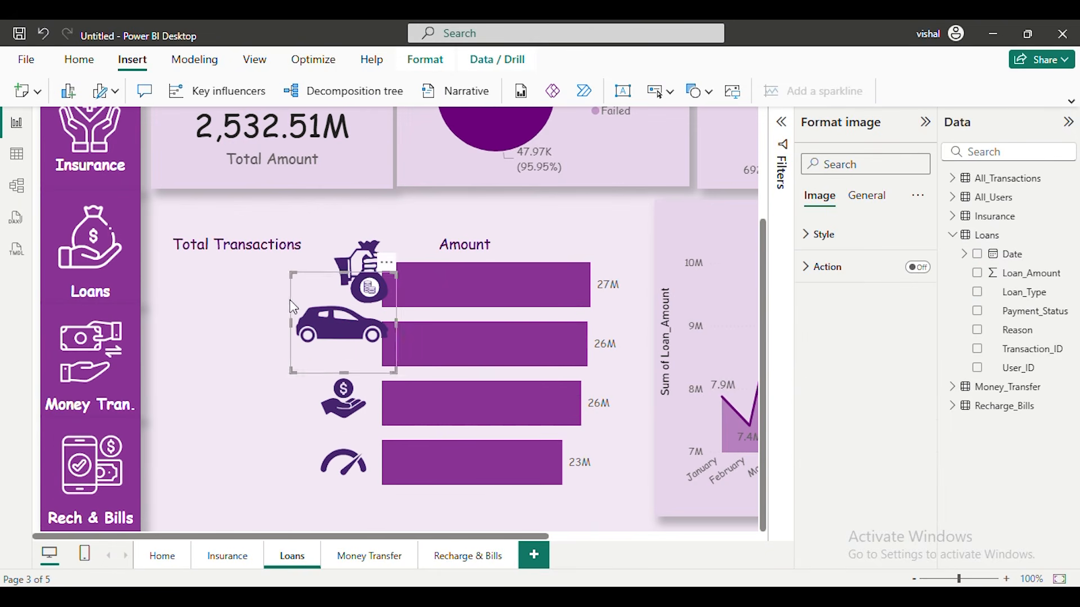
{"action": "left_click_drag", "start_coordinate": [289, 273], "coordinate": [329, 310]}
{"action": "left_click_drag", "start_coordinate": [361, 342], "coordinate": [340, 341]}
Shrink the gold loan icon and align it with the first bar, in line with the other icons
{"action": "left_click", "coordinate": [352, 259]}
{"action": "left_click_drag", "start_coordinate": [310, 236], "coordinate": [335, 284]}
{"action": "left_click_drag", "start_coordinate": [378, 313], "coordinate": [368, 306]}
{"action": "left_click_drag", "start_coordinate": [336, 283], "coordinate": [344, 284]}
Copy the Bike amount card from the Insurance page to the Loans page and place it beside the gold loan icon
{"action": "left_click", "coordinate": [636, 355]}
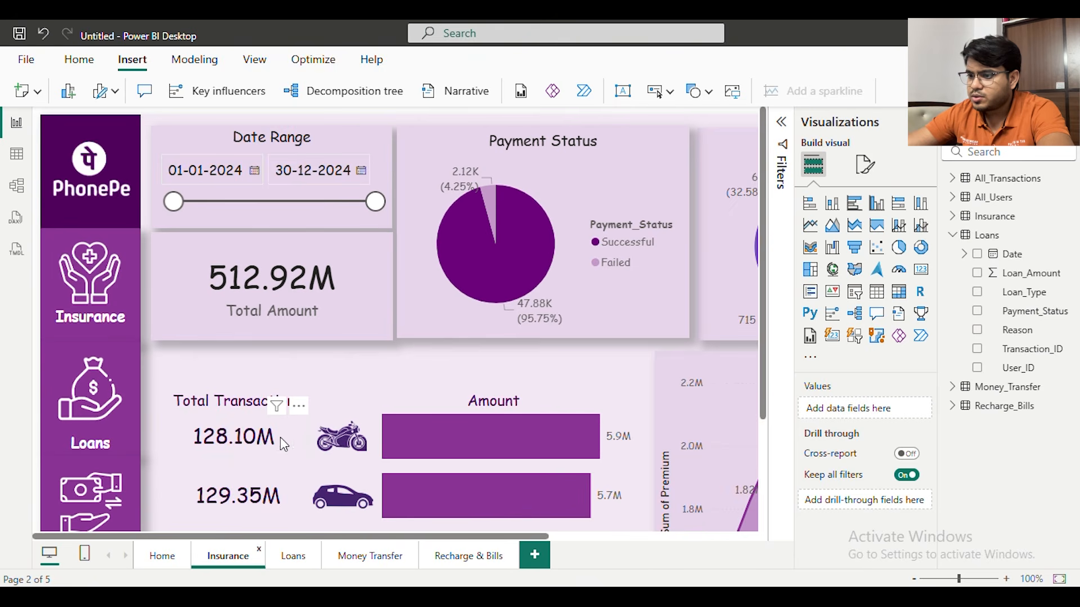
{"action": "left_click", "coordinate": [284, 441]}
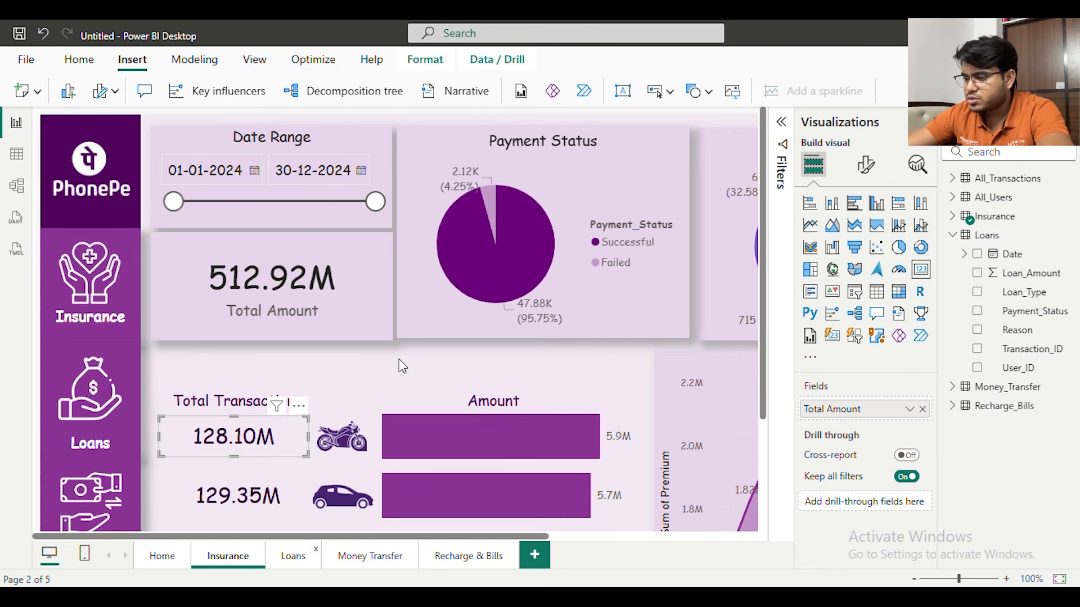
{"action": "key", "text": "ctrl+v"}
{"action": "scroll", "coordinate": [331, 368], "scroll_direction": "down", "scroll_amount": 3}
{"action": "left_click_drag", "start_coordinate": [267, 295], "coordinate": [271, 288]}
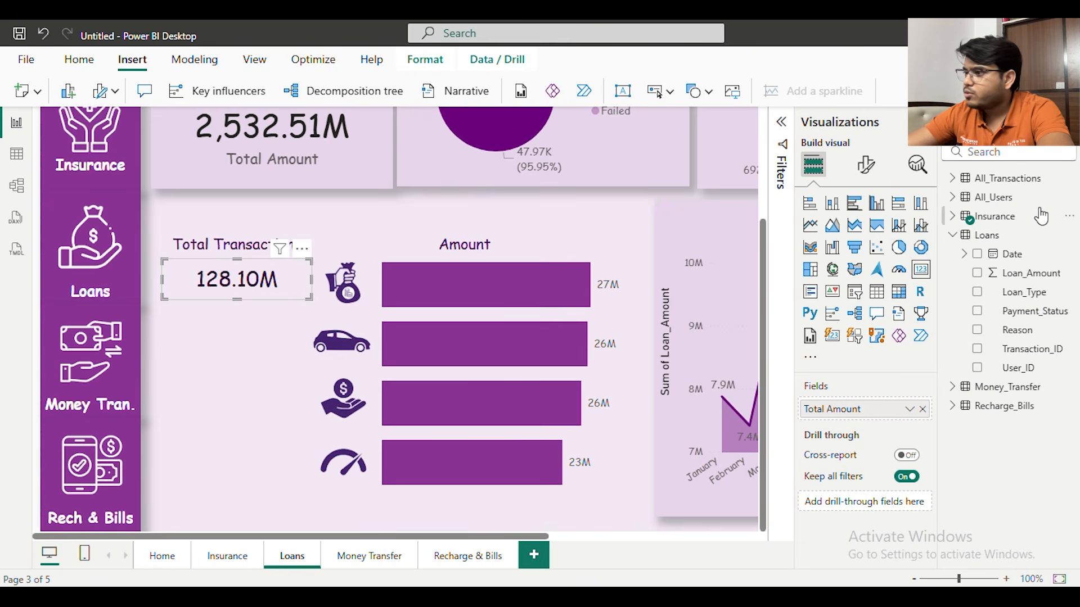
Remove the Insurance_Type filter from the copied card and replace its field with the sum of Loan_Amount
{"action": "left_click", "coordinate": [782, 123]}
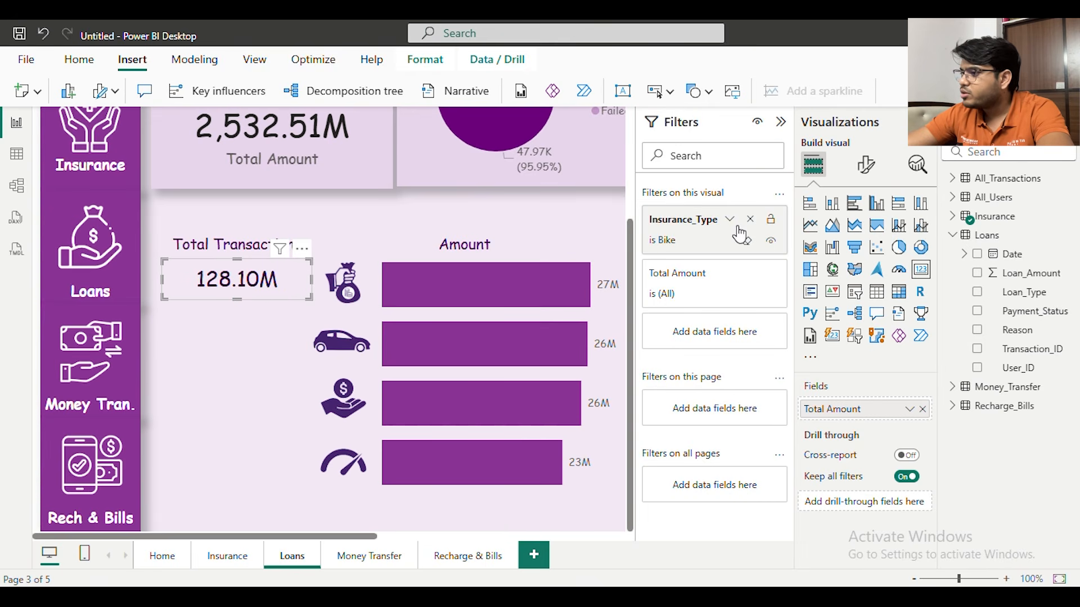
{"action": "left_click", "coordinate": [749, 220]}
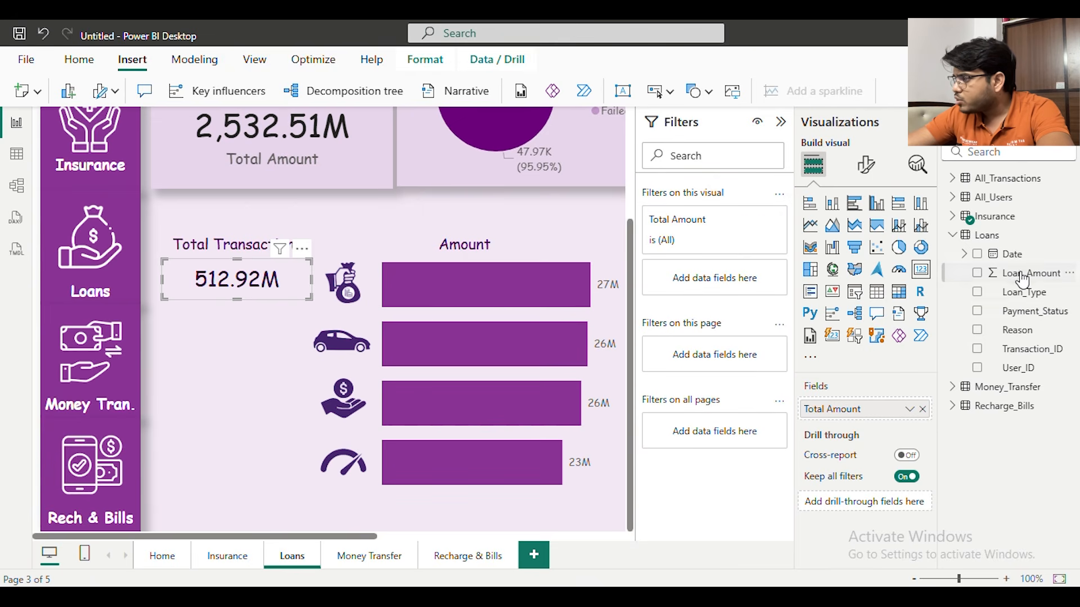
{"action": "left_click_drag", "start_coordinate": [1024, 283], "coordinate": [886, 417]}
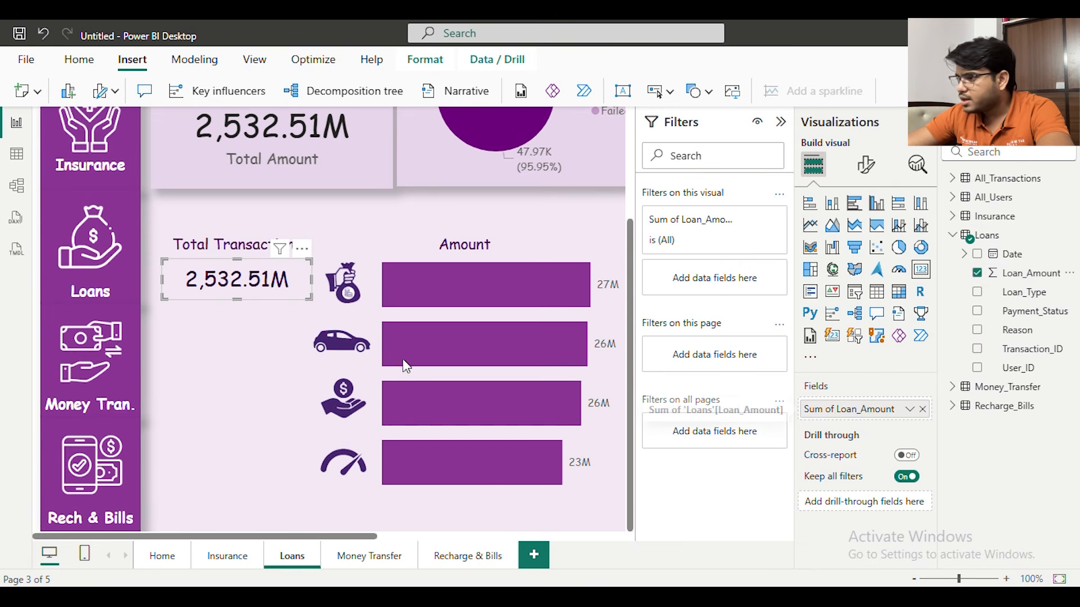
Format the card's value in dark purple millions with 0 decimal places and filter the card by Loan_Type to Gold Loan
{"action": "left_click", "coordinate": [868, 164]}
{"action": "left_click", "coordinate": [844, 275]}
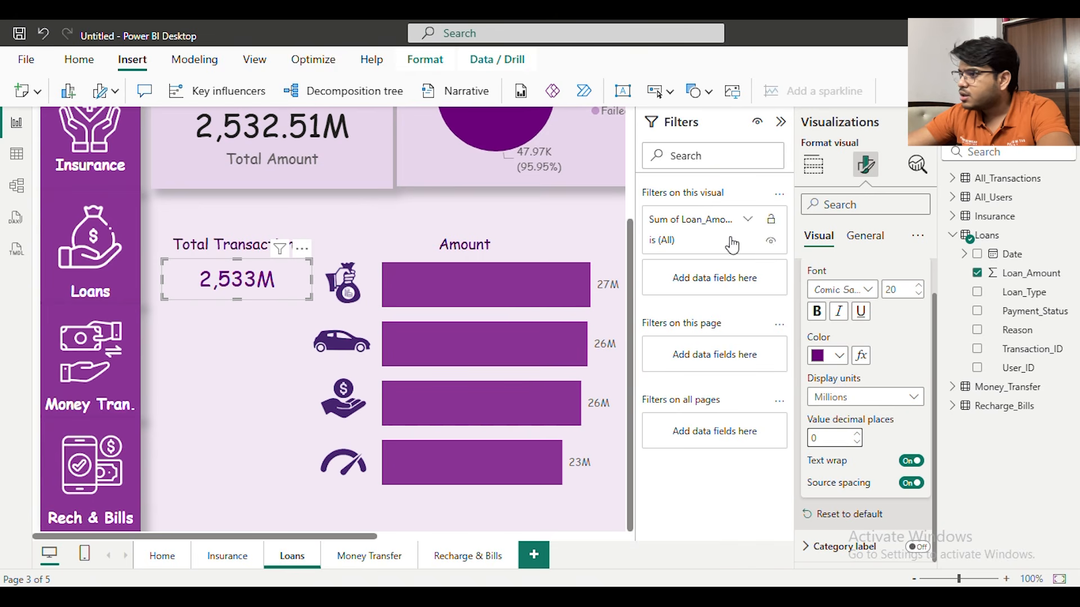
{"action": "left_click_drag", "start_coordinate": [1038, 298], "coordinate": [748, 284]}
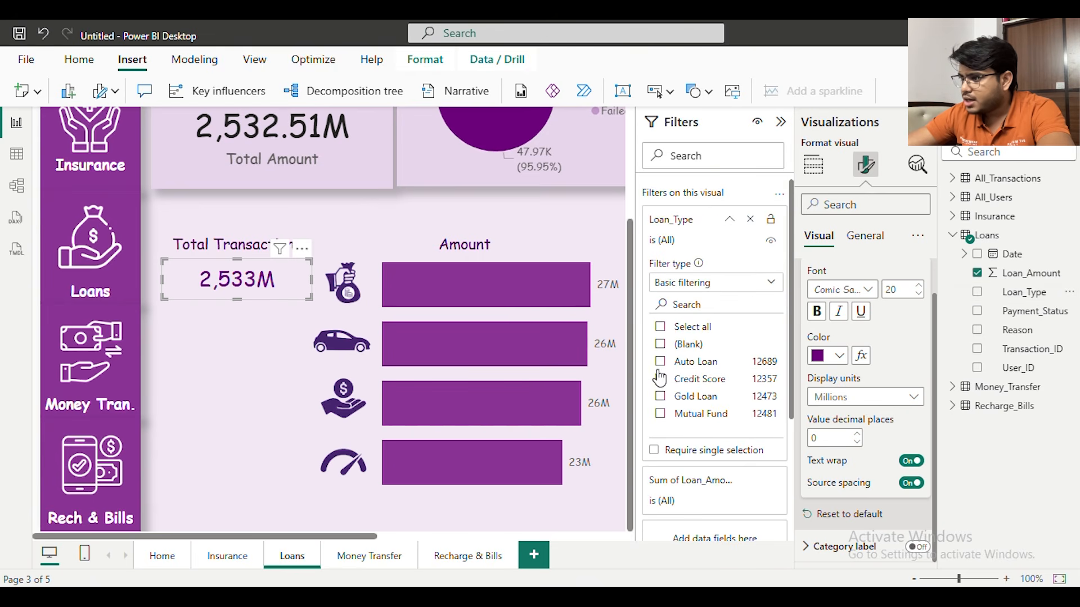
{"action": "left_click", "coordinate": [661, 397]}
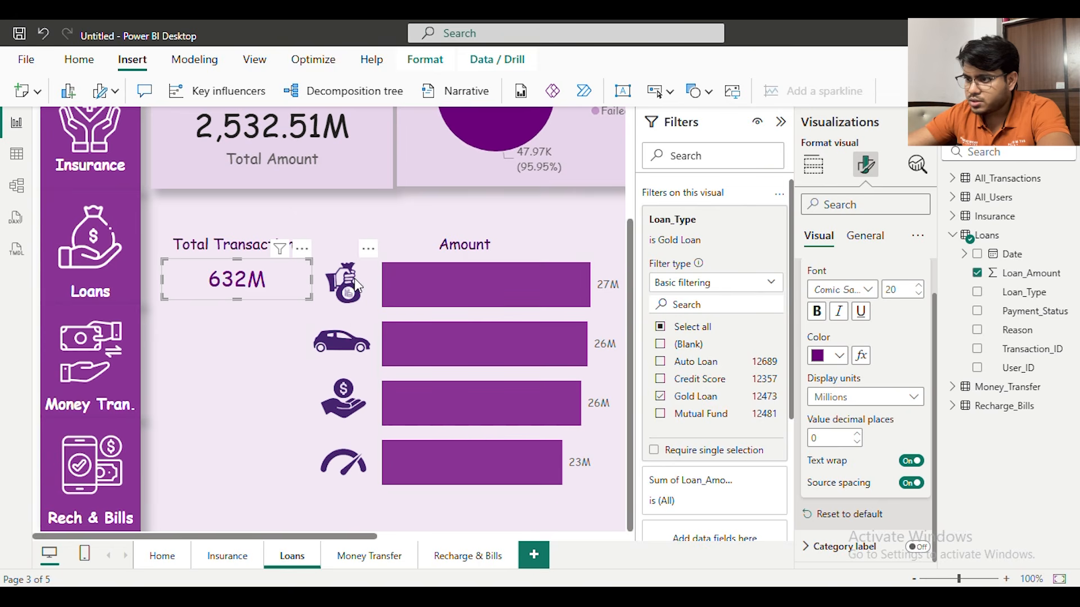
Duplicate the Gold Loan card beside the car icon and change its Loan_Type filter to Auto Loan
{"action": "left_click", "coordinate": [203, 286]}
{"action": "left_click", "coordinate": [202, 286]}
{"action": "key", "text": "ctrl+c"}
{"action": "key", "text": "ctrl+v"}
{"action": "left_click_drag", "start_coordinate": [246, 290], "coordinate": [236, 338]}
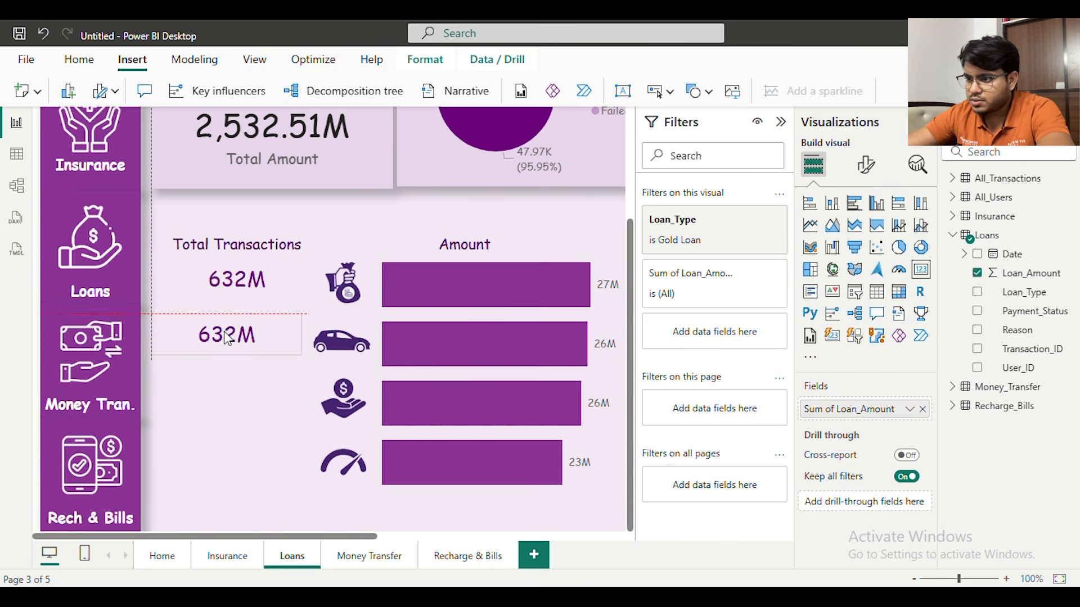
{"action": "left_click", "coordinate": [724, 234]}
{"action": "left_click", "coordinate": [661, 359]}
Duplicate the Auto Loan card beside the mutual fund icon and change its Loan_Type filter to Mutual Fund
{"action": "key", "text": "ctrl+c"}
{"action": "key", "text": "ctrl+v"}
{"action": "left_click_drag", "start_coordinate": [235, 348], "coordinate": [235, 409]}
{"action": "left_click", "coordinate": [744, 278]}
{"action": "left_click", "coordinate": [744, 278]}
{"action": "left_click", "coordinate": [731, 221]}
{"action": "left_click", "coordinate": [661, 362]}
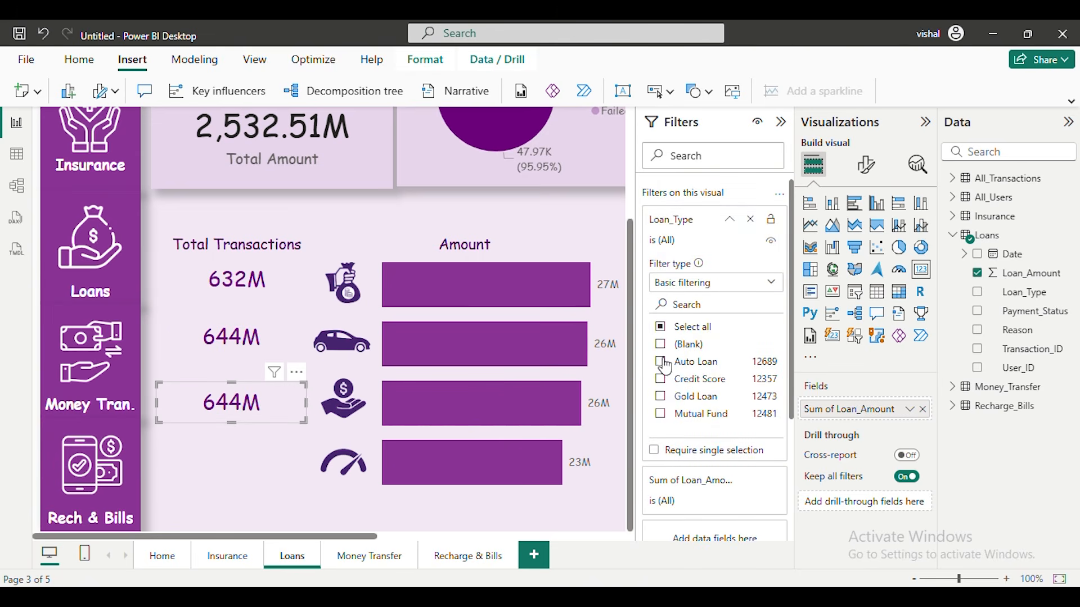
{"action": "left_click", "coordinate": [659, 414]}
Duplicate the Mutual Fund card beside the credit score icon and change its Loan_Type filter to Credit Score
{"action": "key", "text": "ctrl+c"}
{"action": "key", "text": "ctrl+v"}
{"action": "left_click_drag", "start_coordinate": [222, 404], "coordinate": [225, 463]}
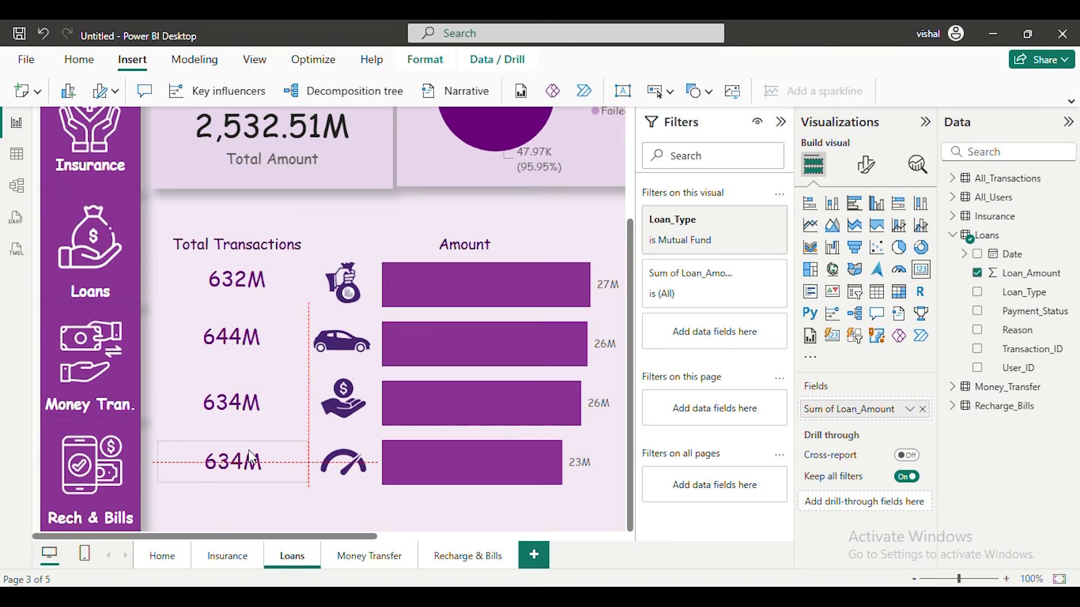
{"action": "left_click", "coordinate": [739, 229]}
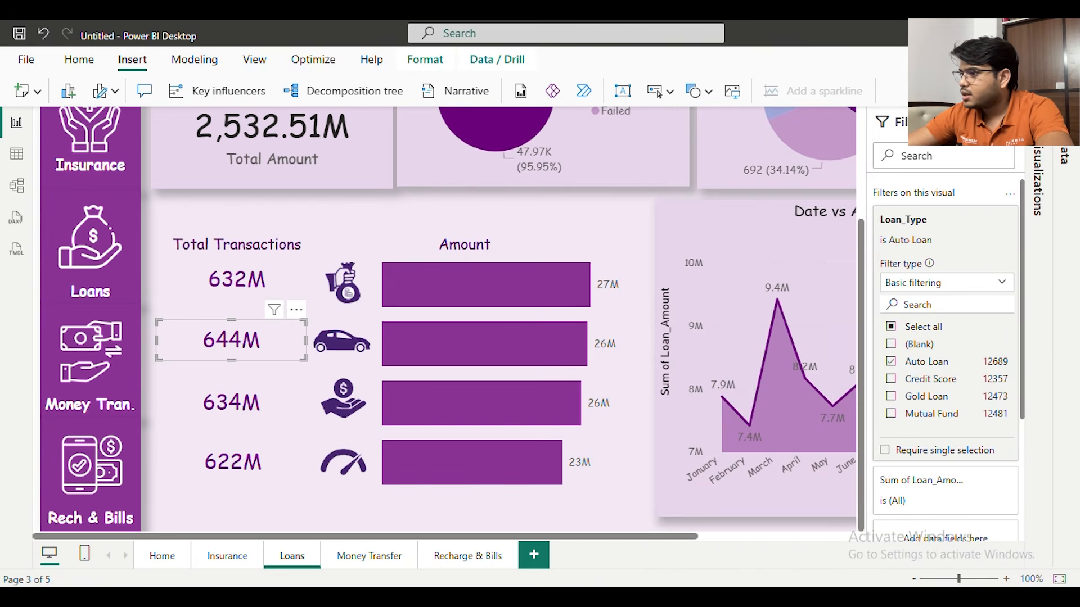
{"action": "scroll", "coordinate": [778, 284], "scroll_direction": "down", "scroll_amount": 3}
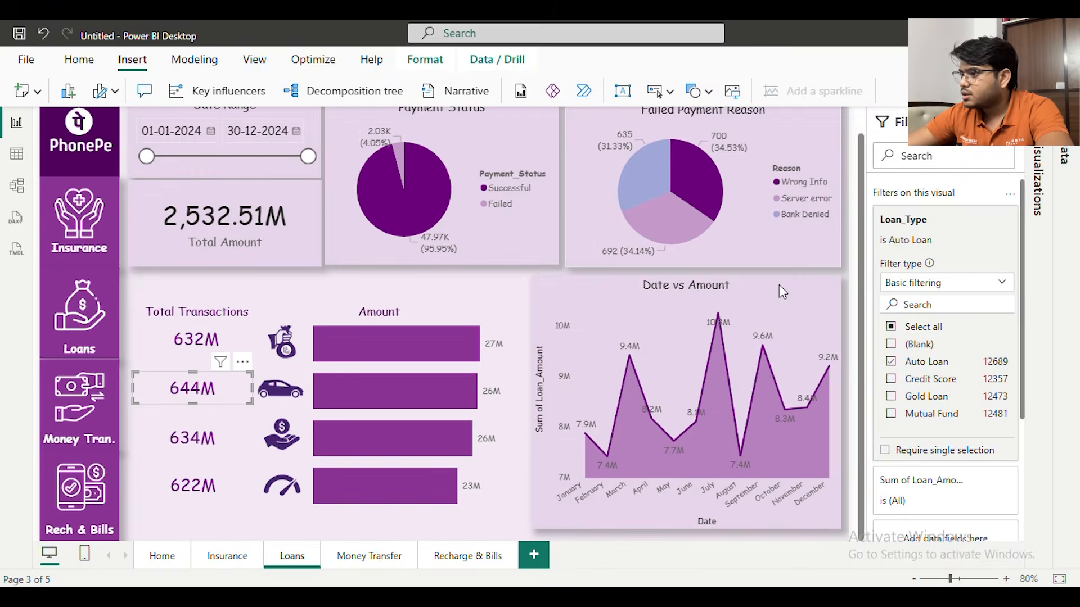
{"action": "left_click", "coordinate": [904, 221]}
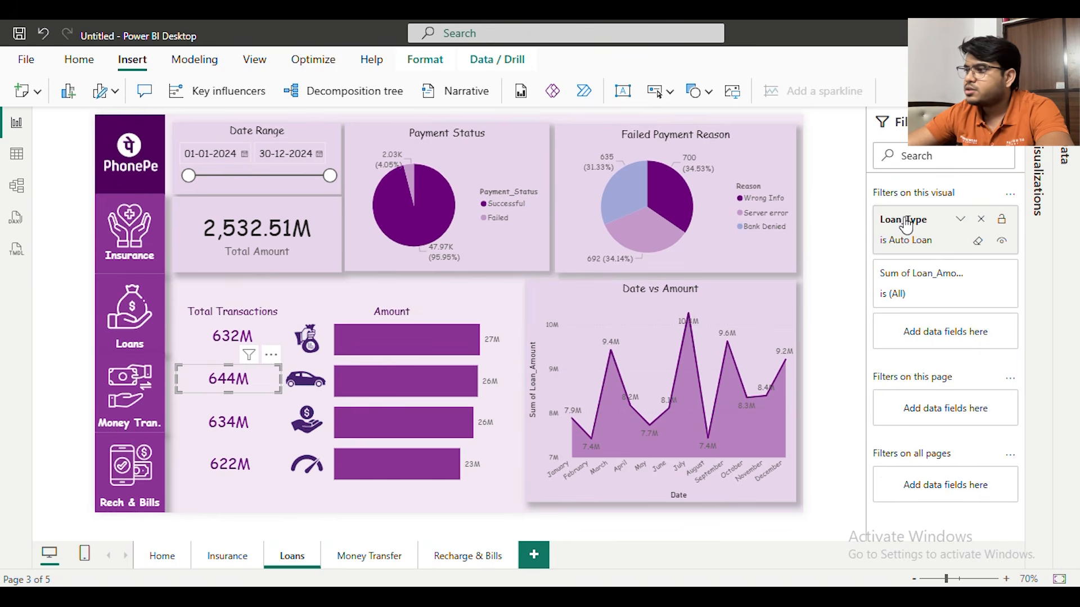
{"action": "left_click", "coordinate": [832, 230]}
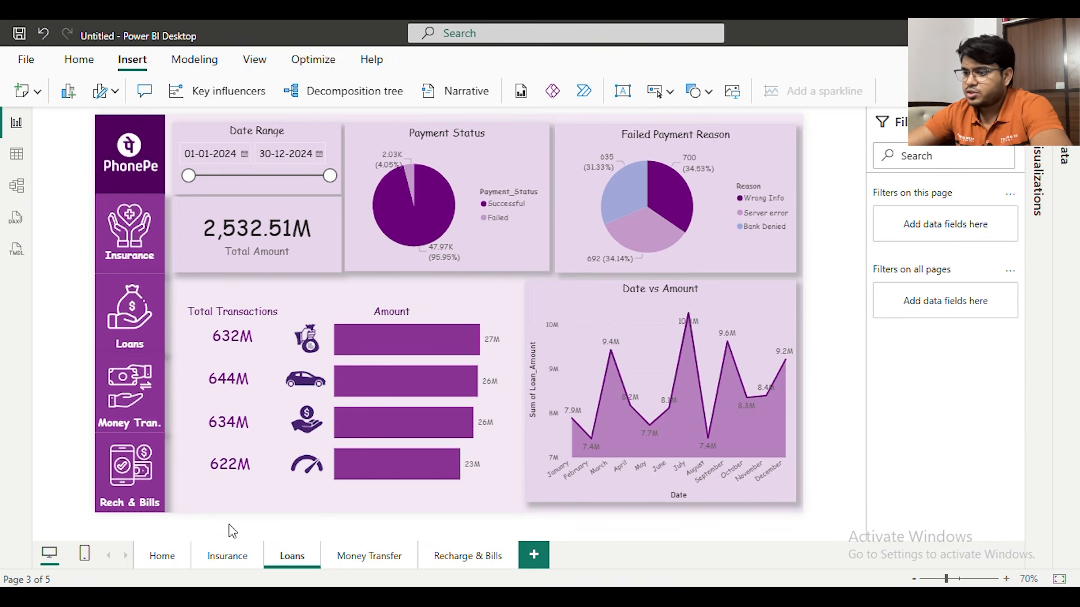
Duplicate the Total Transactions heading as a separate text box and change its text to Gold Loan
{"action": "scroll", "coordinate": [290, 456], "scroll_direction": "up", "scroll_amount": 2}
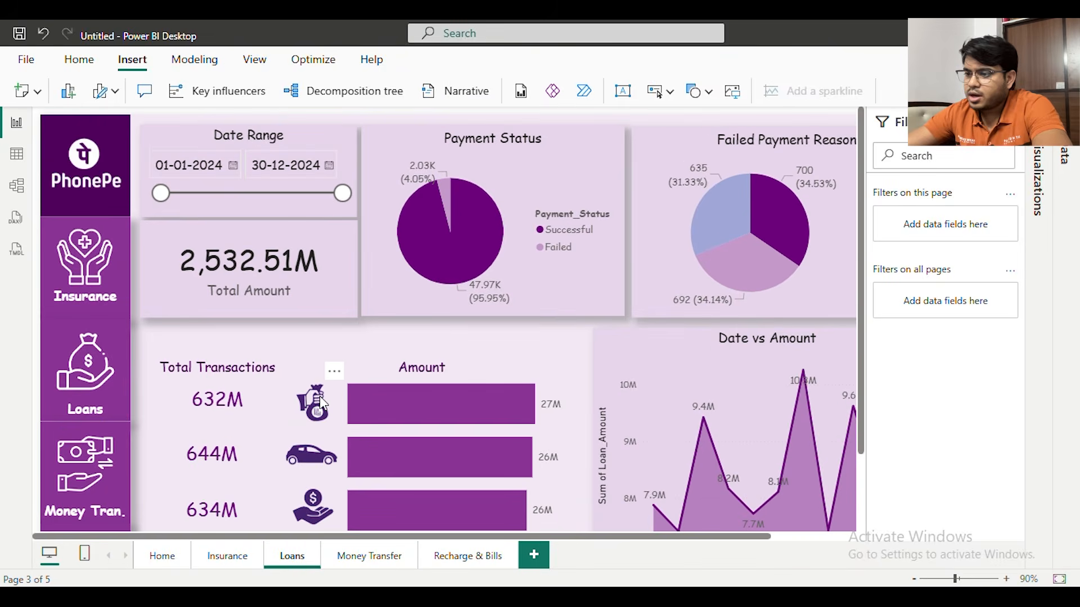
{"action": "scroll", "coordinate": [425, 395], "scroll_direction": "down", "scroll_amount": 2}
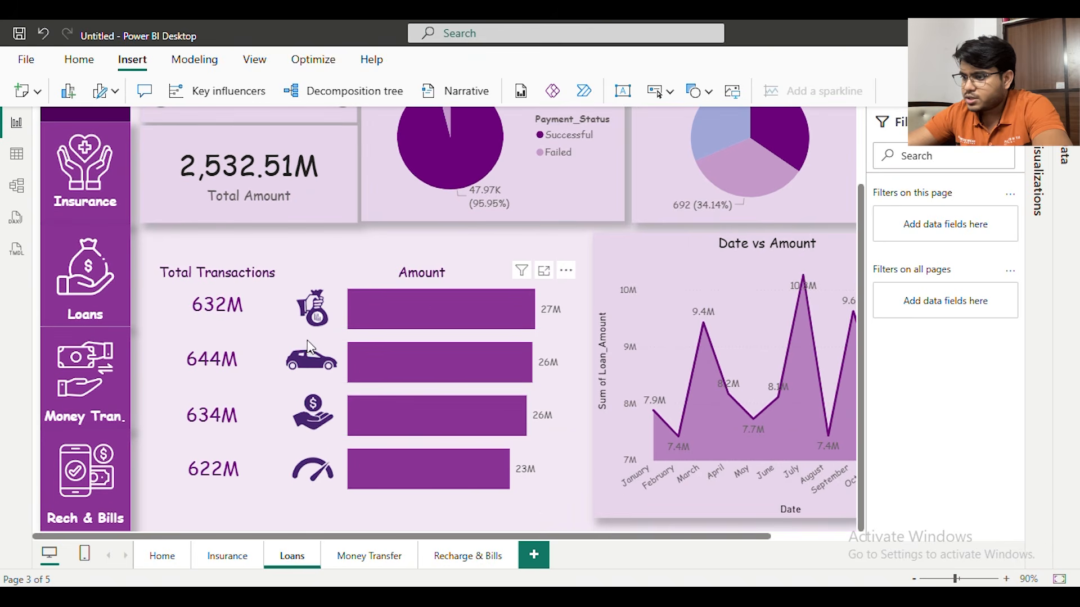
{"action": "scroll", "coordinate": [309, 337], "scroll_direction": "up", "scroll_amount": 3}
{"action": "scroll", "coordinate": [440, 352], "scroll_direction": "down", "scroll_amount": 3}
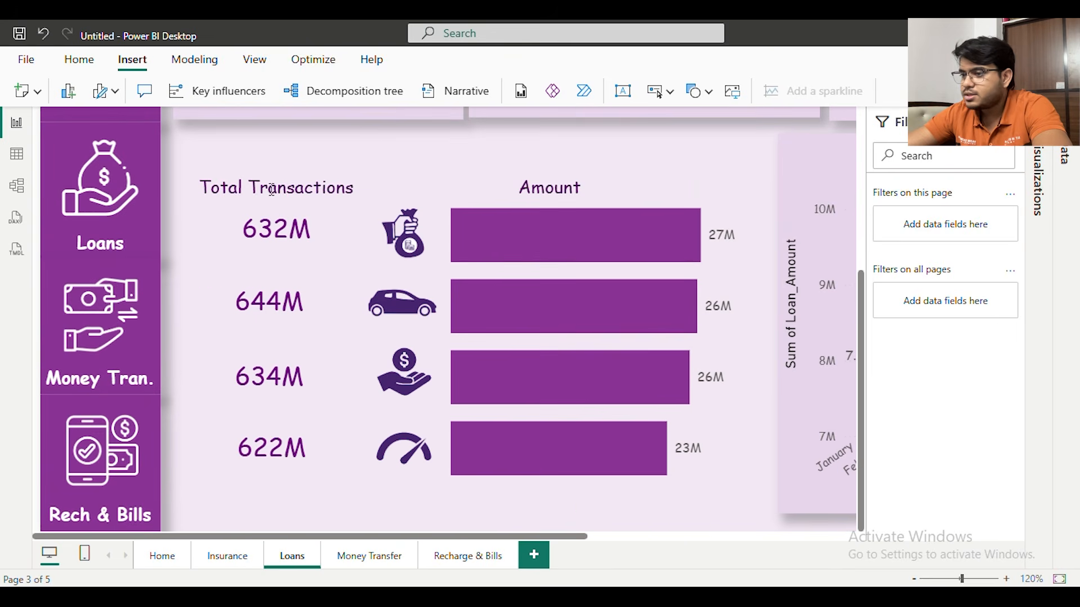
{"action": "left_click", "coordinate": [278, 183]}
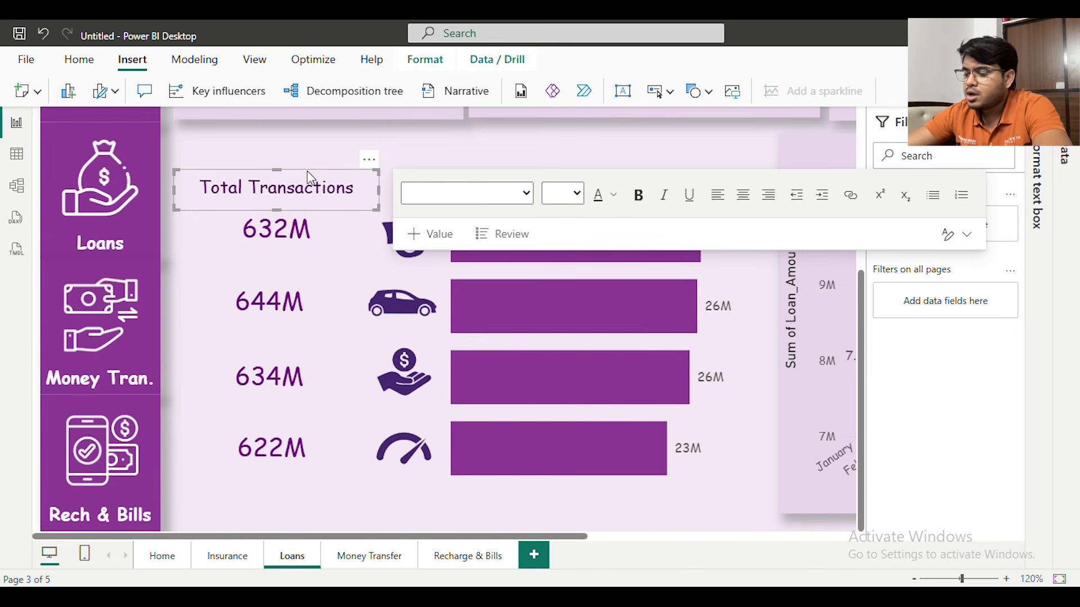
{"action": "key", "text": "ctrl+c"}
{"action": "key", "text": "ctrl+v"}
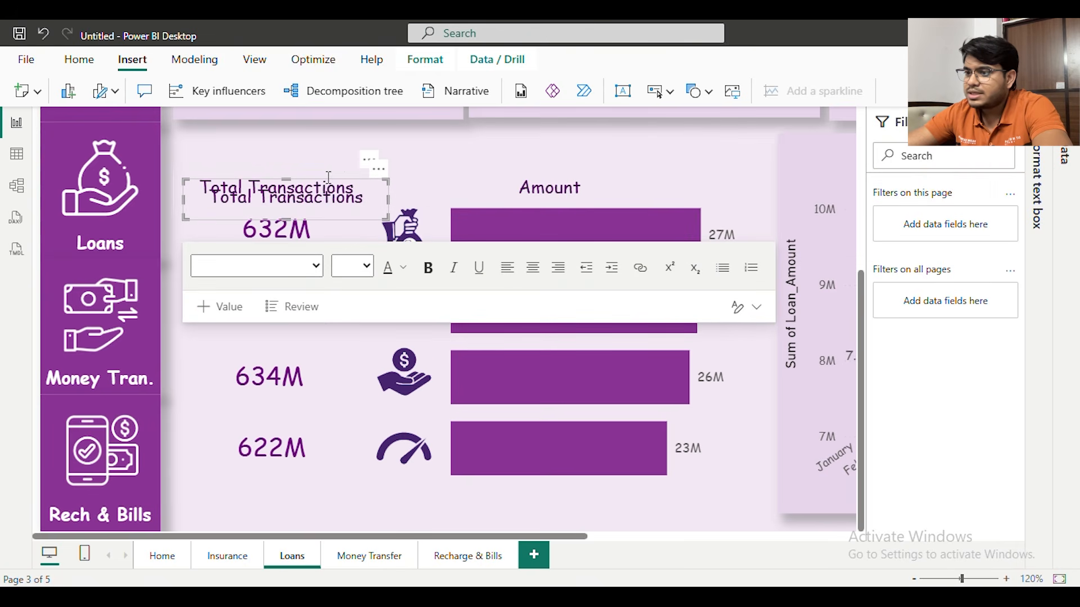
{"action": "left_click_drag", "start_coordinate": [377, 179], "coordinate": [532, 270]}
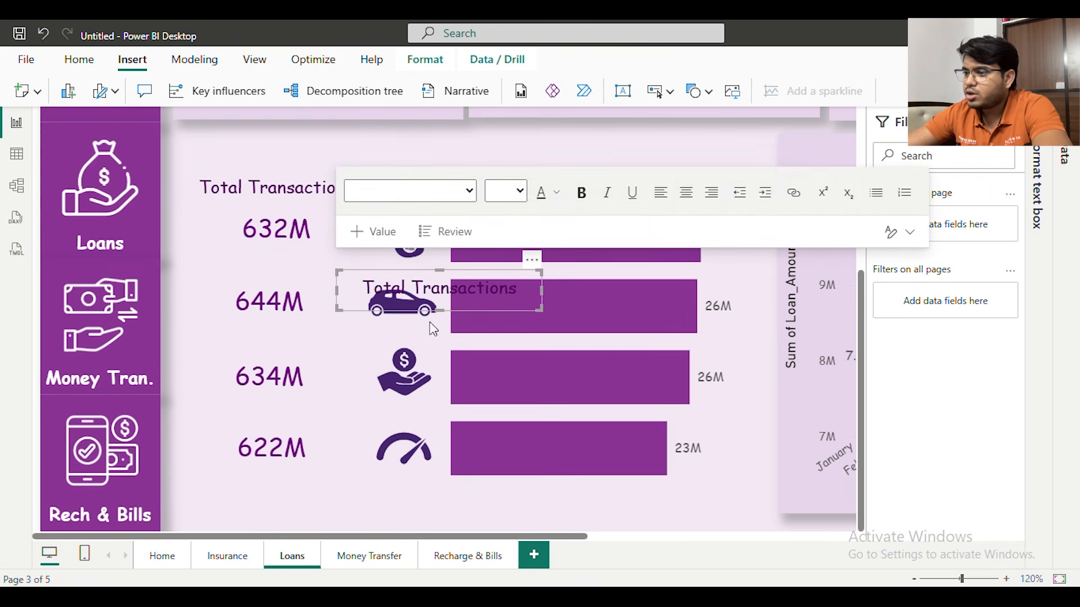
{"action": "triple_click", "coordinate": [433, 283]}
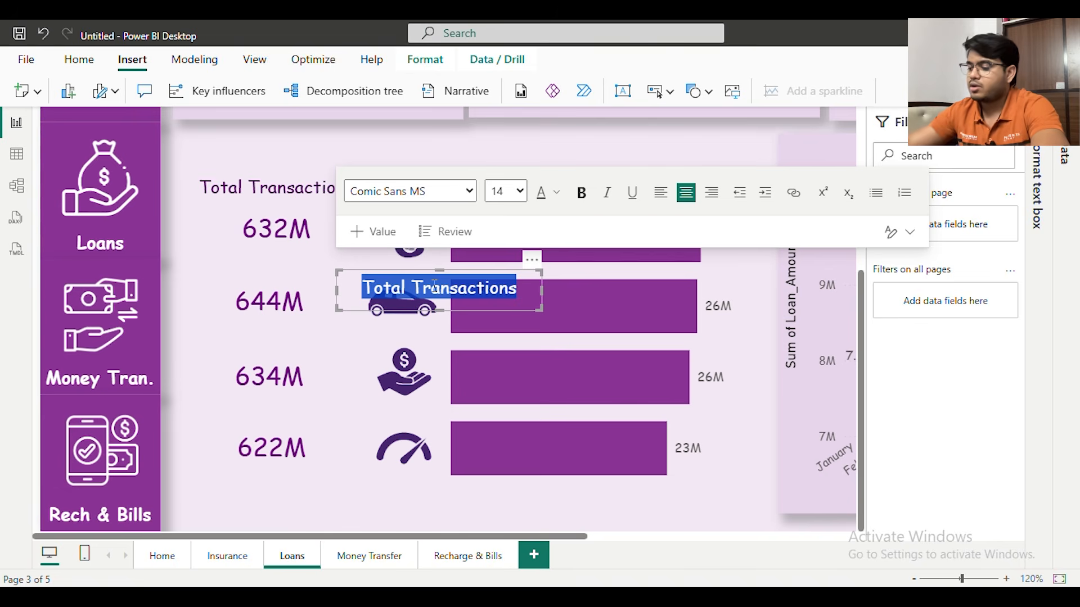
{"action": "type", "text": "Gold L"}
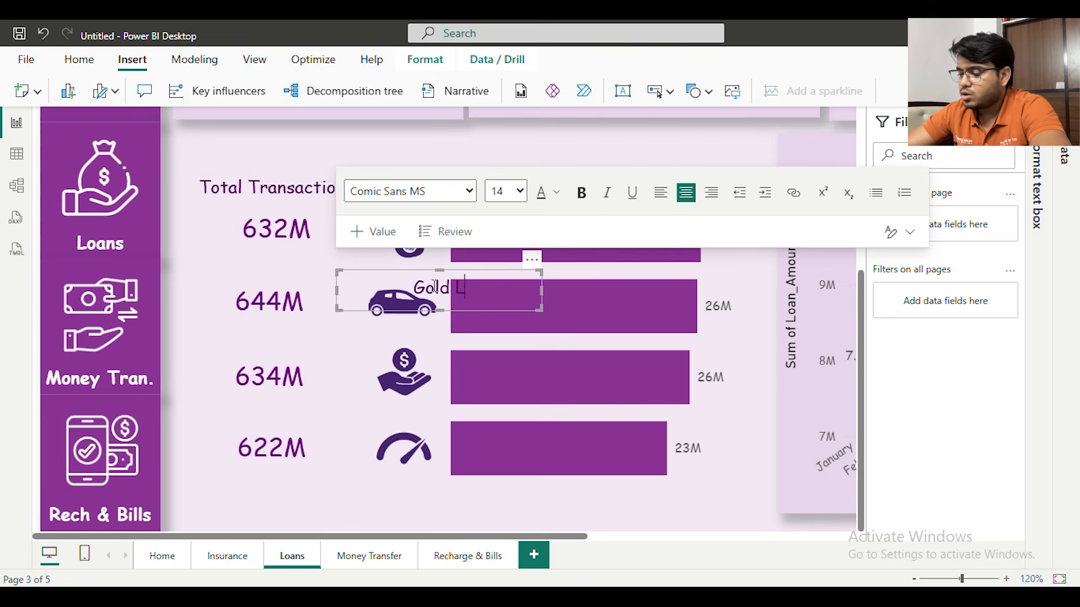
{"action": "type", "text": "oan"}
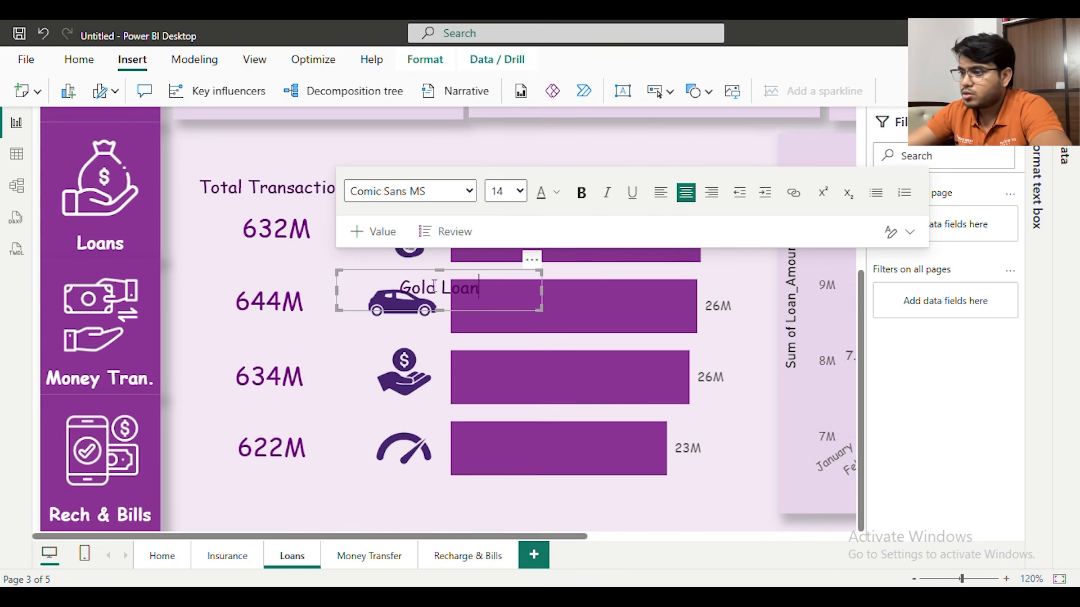
Set the Gold Loan label's font size to 9 and place it directly beneath the gold loan icon, moving the icon up slightly
{"action": "triple_click", "coordinate": [434, 286]}
{"action": "left_click", "coordinate": [520, 192]}
{"action": "left_click", "coordinate": [496, 270]}
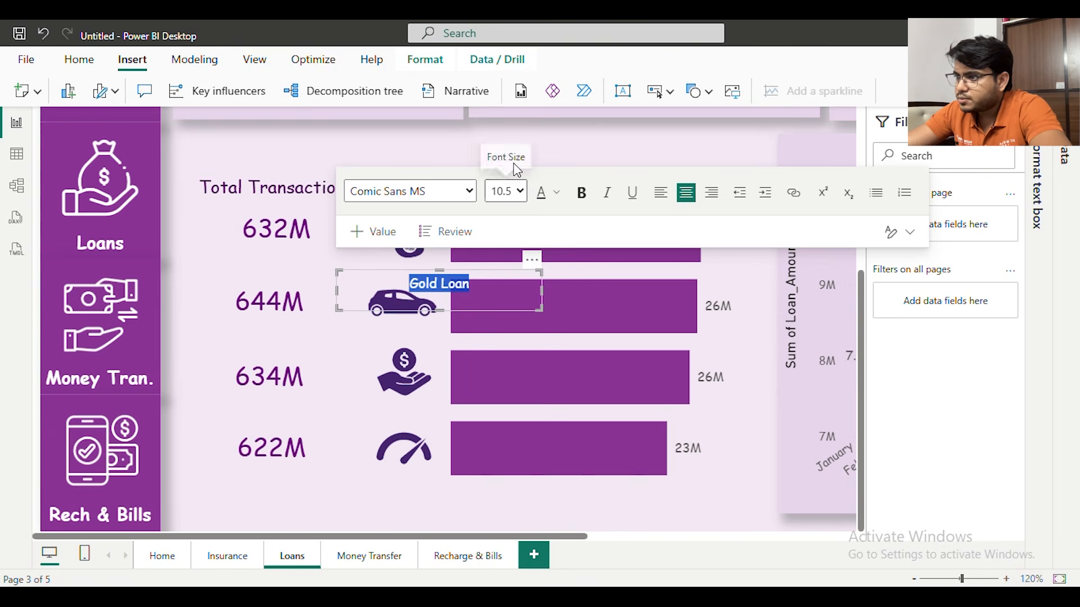
{"action": "left_click", "coordinate": [463, 277]}
{"action": "left_click_drag", "start_coordinate": [508, 243], "coordinate": [505, 239]}
{"action": "left_click_drag", "start_coordinate": [410, 240], "coordinate": [413, 237]}
{"action": "left_click", "coordinate": [407, 262]}
{"action": "left_click_drag", "start_coordinate": [497, 248], "coordinate": [507, 243]}
{"action": "left_click_drag", "start_coordinate": [444, 257], "coordinate": [383, 257]}
{"action": "left_click", "coordinate": [496, 167]}
{"action": "left_click", "coordinate": [479, 215]}
{"action": "left_click", "coordinate": [444, 337]}
{"action": "left_click_drag", "start_coordinate": [509, 236], "coordinate": [505, 236]}
Duplicate the Gold Loan label beneath the car icon and change its text to Auto Loan
{"action": "key", "text": "ctrl+v"}
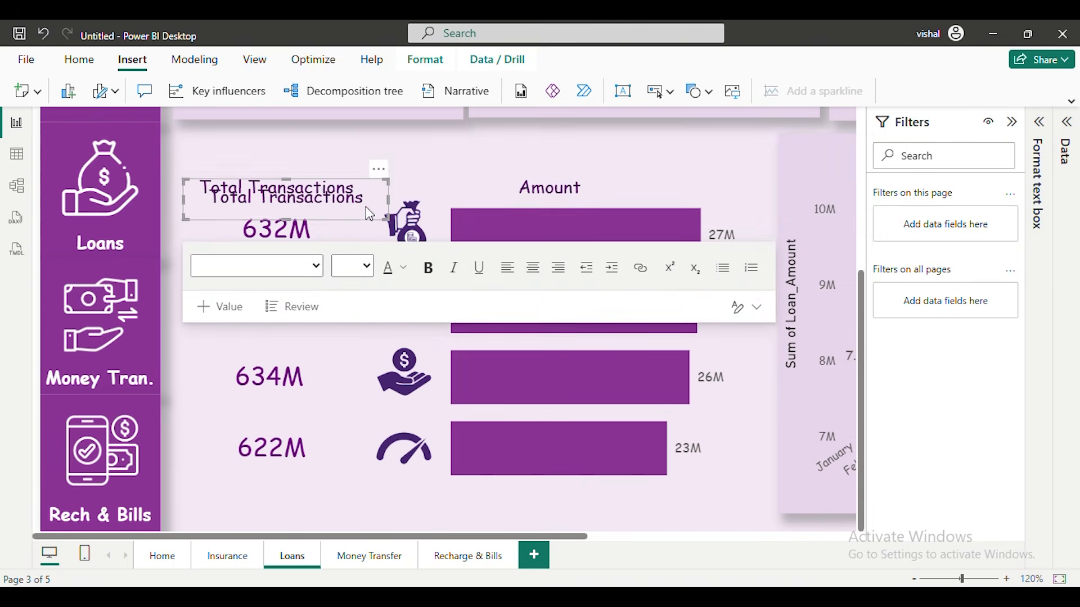
{"action": "key", "text": "ctrl+z"}
{"action": "left_click", "coordinate": [330, 249]}
{"action": "left_click", "coordinate": [340, 277]}
{"action": "key", "text": "ctrl+c"}
{"action": "key", "text": "ctrl+v"}
{"action": "left_click_drag", "start_coordinate": [513, 246], "coordinate": [495, 304]}
{"action": "left_click_drag", "start_coordinate": [401, 324], "coordinate": [373, 325]}
{"action": "type", "text": "A"}
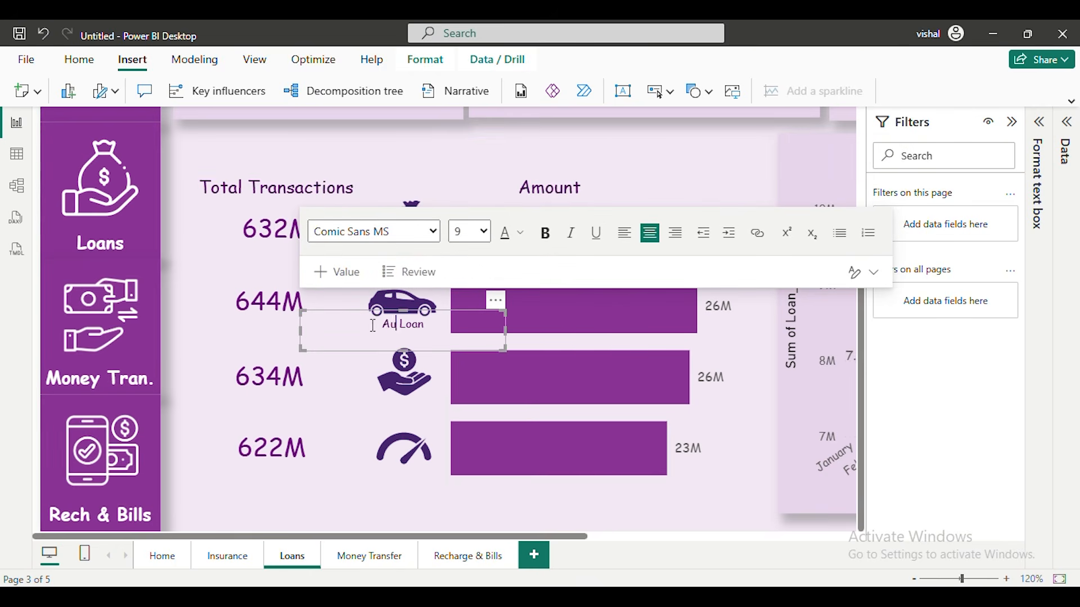
Duplicate the Gold Loan label beneath the mutual fund icon and change its text to Mutual Funds
{"action": "left_click", "coordinate": [419, 194]}
{"action": "key", "text": "ctrl+v"}
{"action": "left_click_drag", "start_coordinate": [513, 253], "coordinate": [497, 392]}
{"action": "left_click_drag", "start_coordinate": [405, 406], "coordinate": [402, 406]}
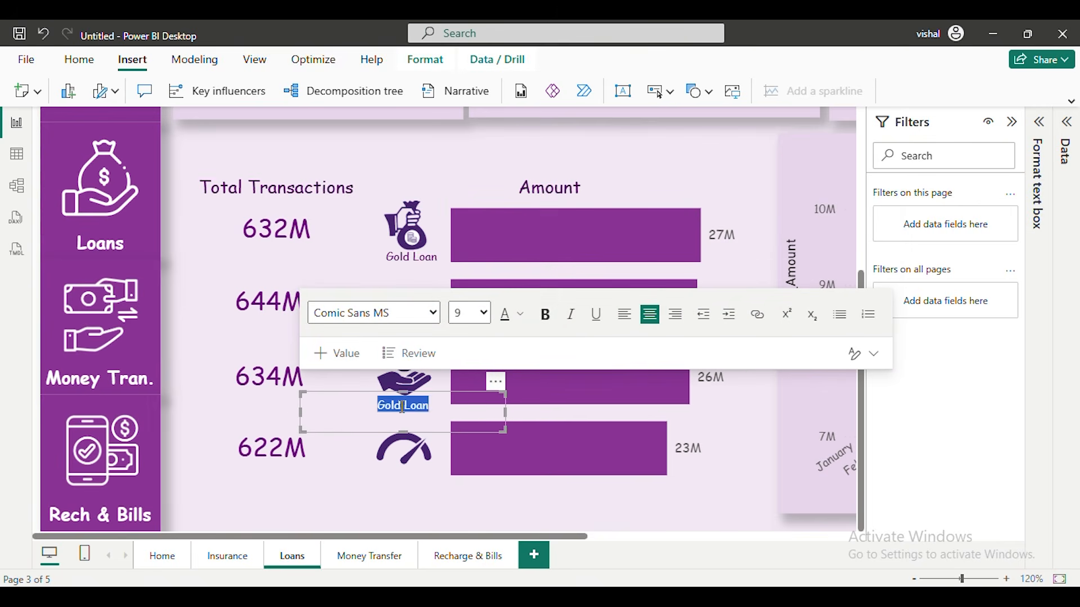
Duplicate the Gold Loan label beneath the credit score icon and change its text to Credit Score
{"action": "left_click", "coordinate": [419, 196]}
{"action": "key", "text": "ctrl+v"}
{"action": "left_click_drag", "start_coordinate": [513, 249], "coordinate": [498, 460]}
{"action": "triple_click", "coordinate": [403, 475]}
{"action": "type", "text": "Cr"}
{"action": "left_click", "coordinate": [419, 194]}
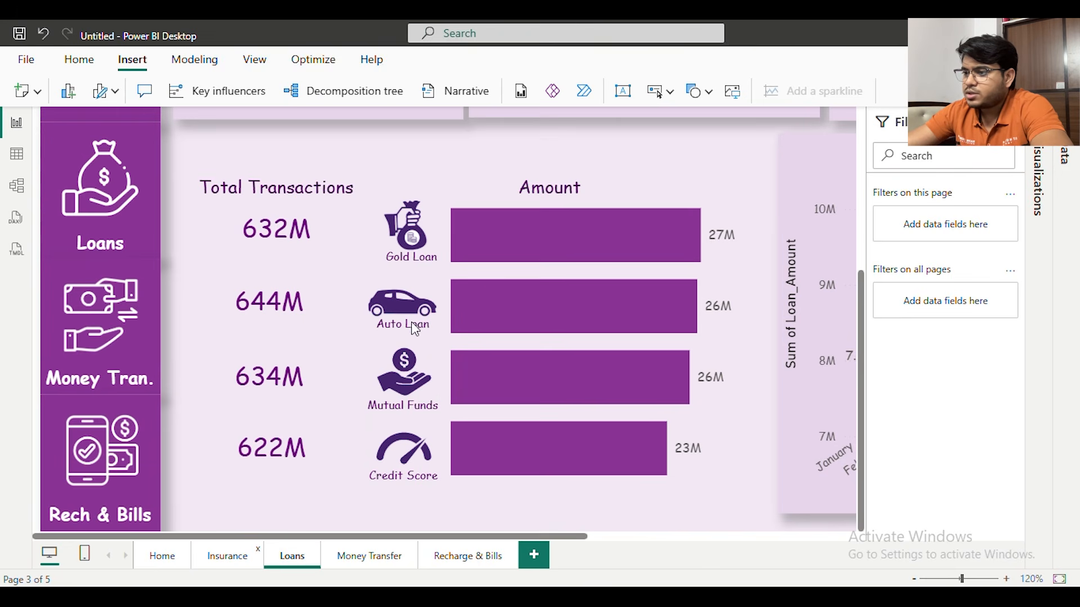
On the Insurance page, place a copy of the Gold Loan label beneath the motorcycle icon and change its text to Bike
{"action": "left_click", "coordinate": [247, 554]}
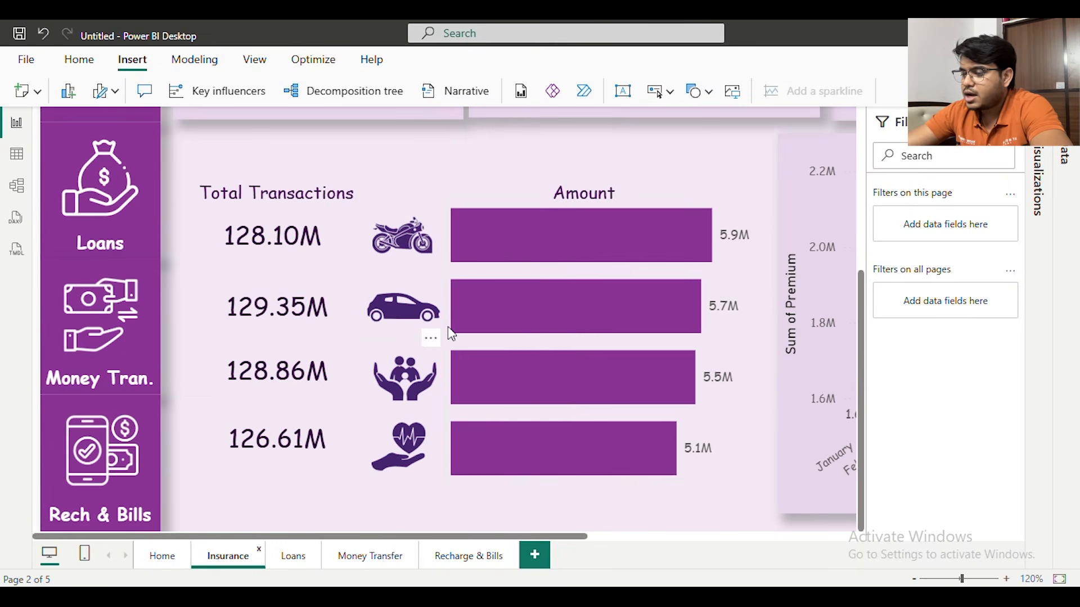
{"action": "left_click", "coordinate": [420, 258]}
{"action": "double_click", "coordinate": [425, 258]}
{"action": "key", "text": "ctrl+a"}
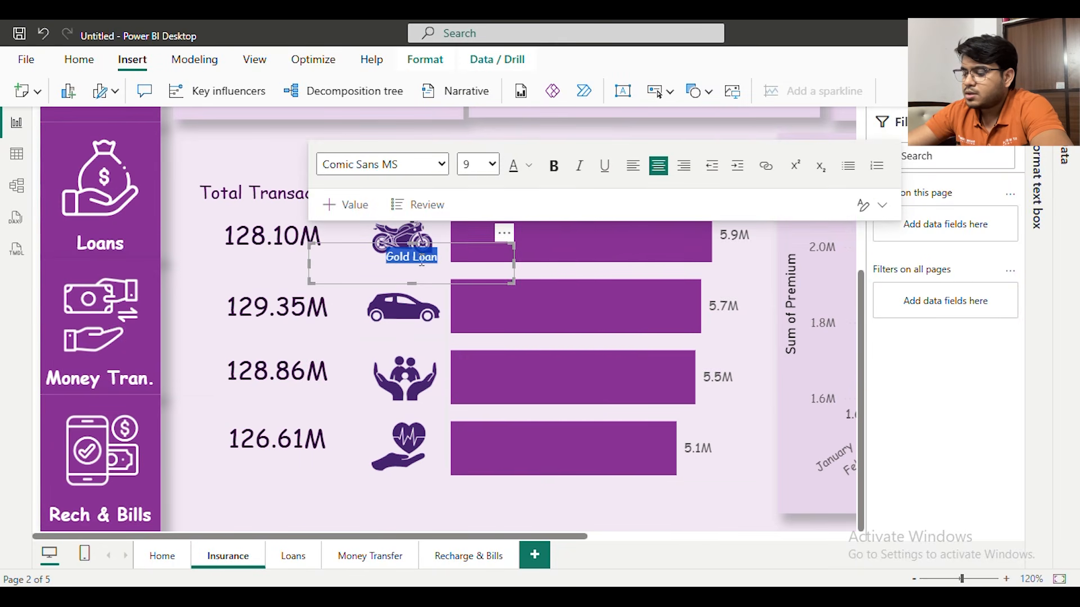
{"action": "type", "text": "Bike"}
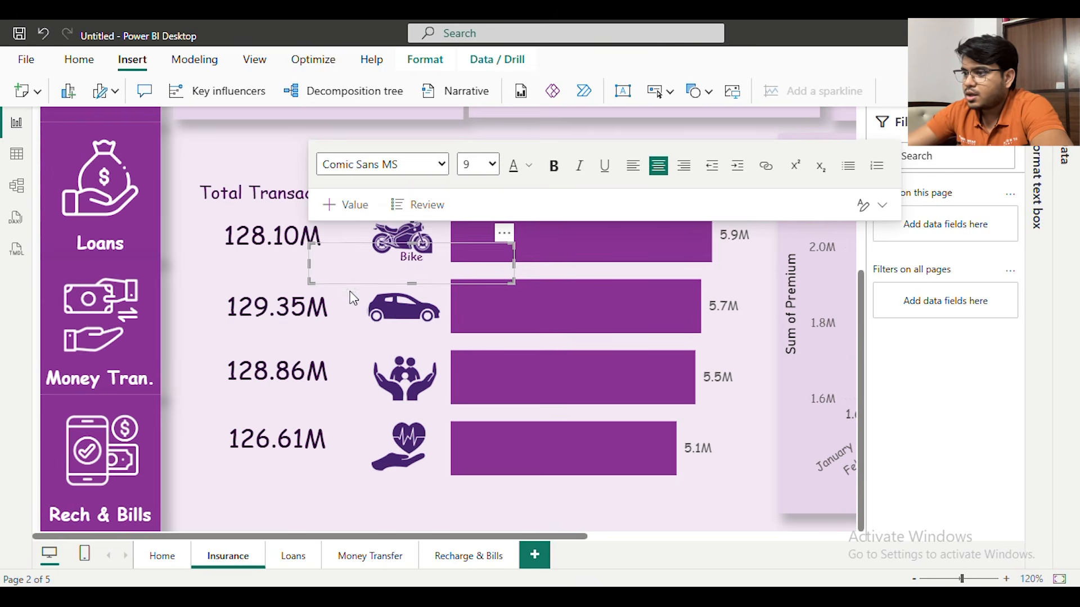
Paste more copies of the Gold Loan label and position them beneath the family icon and the heart icon
{"action": "left_click_drag", "start_coordinate": [503, 234], "coordinate": [502, 388]}
{"action": "key", "text": "ctrl+v"}
{"action": "key", "text": "ctrl+v"}
{"action": "key", "text": "ctrl+v"}
{"action": "left_click", "coordinate": [504, 235]}
{"action": "left_click_drag", "start_coordinate": [497, 309], "coordinate": [492, 458]}
Change the label beneath the heart icon to Health and the label beneath the family icon to Term Life
{"action": "left_click", "coordinate": [400, 475]}
{"action": "key", "text": "ctrl+a"}
{"action": "type", "text": "Health"}
{"action": "left_click", "coordinate": [404, 419]}
{"action": "key", "text": "ctrl+a"}
{"action": "type", "text": "Term Lif"}
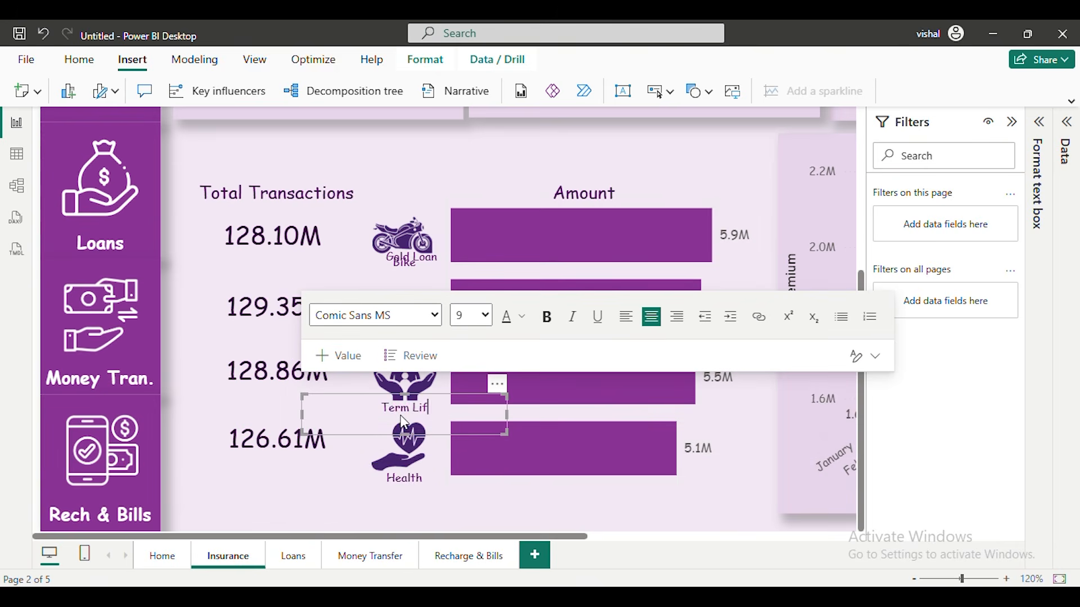
{"action": "type", "text": "e"}
Move the remaining Gold Loan label copy beneath the car icon and change its text to Car
{"action": "left_click", "coordinate": [410, 257]}
{"action": "key", "text": "ctrl+a"}
{"action": "left_click_drag", "start_coordinate": [503, 235], "coordinate": [496, 311]}
{"action": "left_click", "coordinate": [398, 332]}
{"action": "key", "text": "ctrl+a"}
{"action": "type", "text": "Car"}
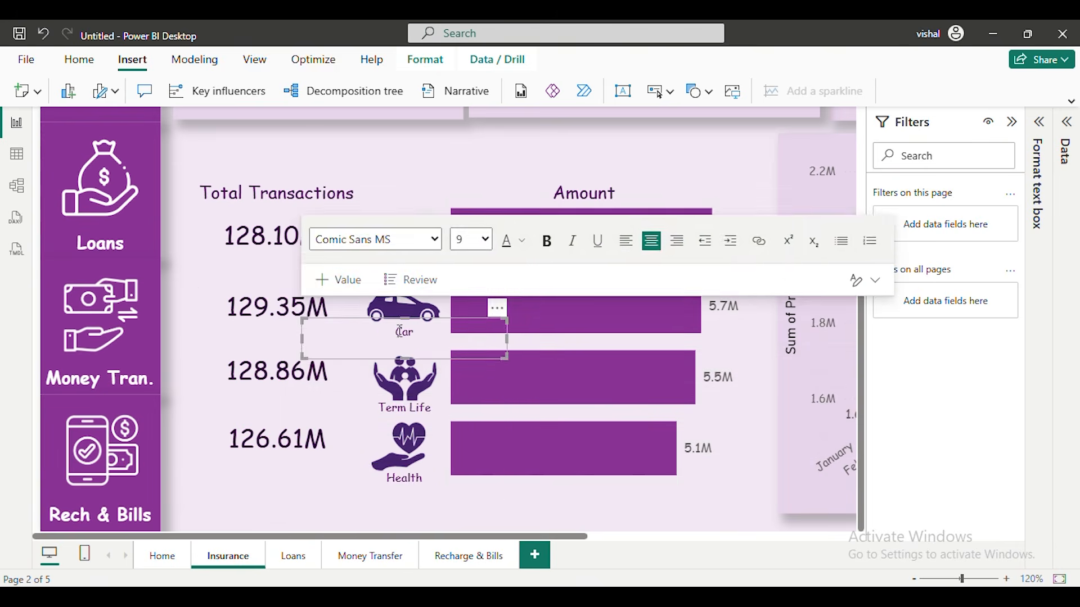
Deselect the Car label and collapse the Filters pane with the whole Insurance page in view
{"action": "left_click", "coordinate": [191, 285]}
{"action": "scroll", "coordinate": [572, 319], "scroll_direction": "down", "scroll_amount": 5}
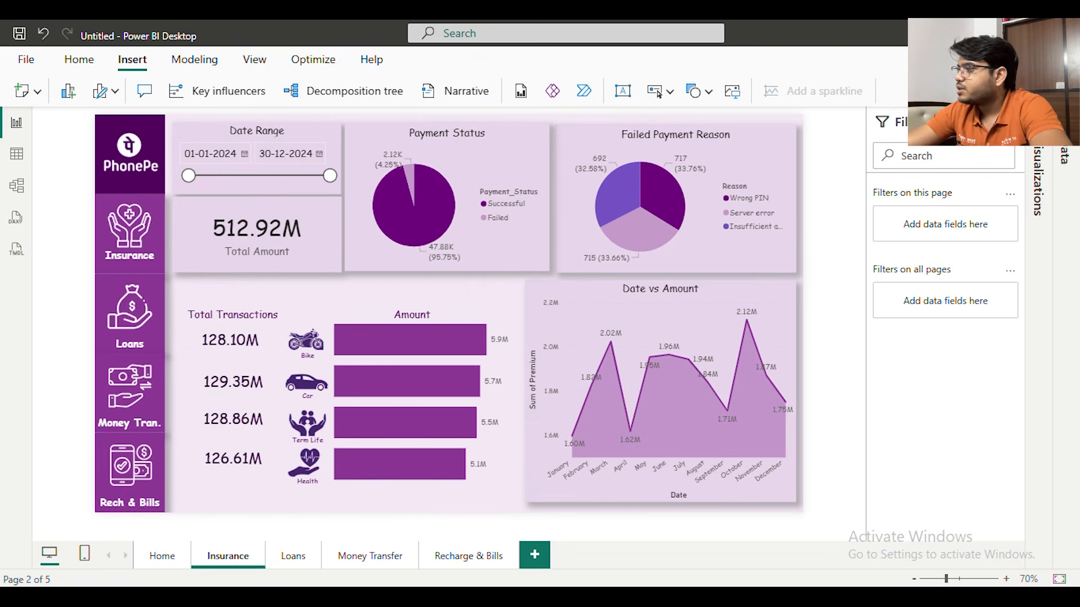
{"action": "left_click", "coordinate": [1010, 122]}
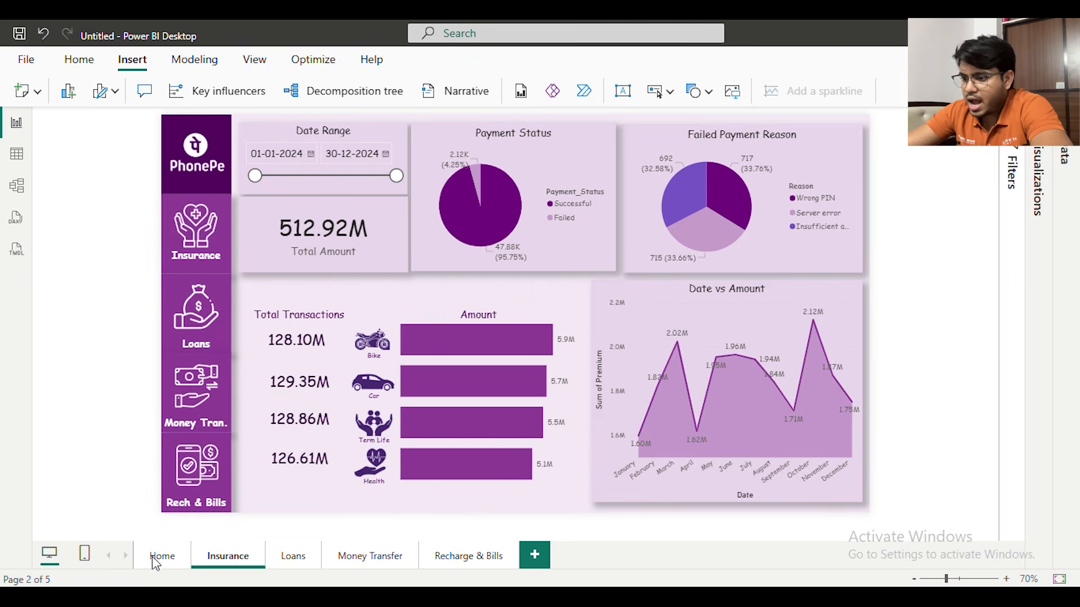
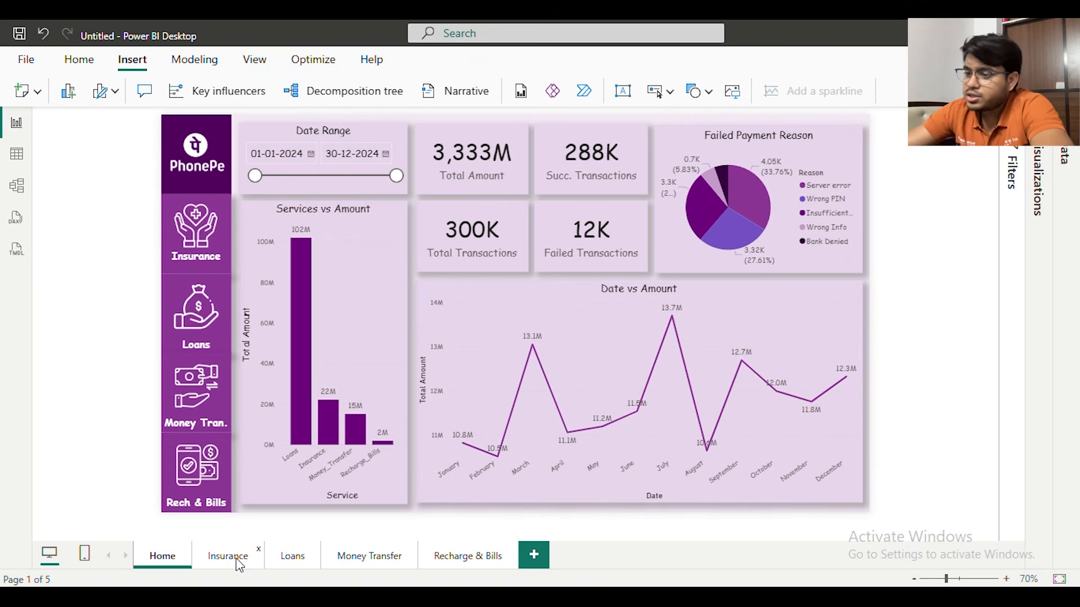
On the Insurance page, set the fill of the Insurance navigation tile to the same dark purple as the PhonePe tile
{"action": "left_click", "coordinate": [237, 559]}
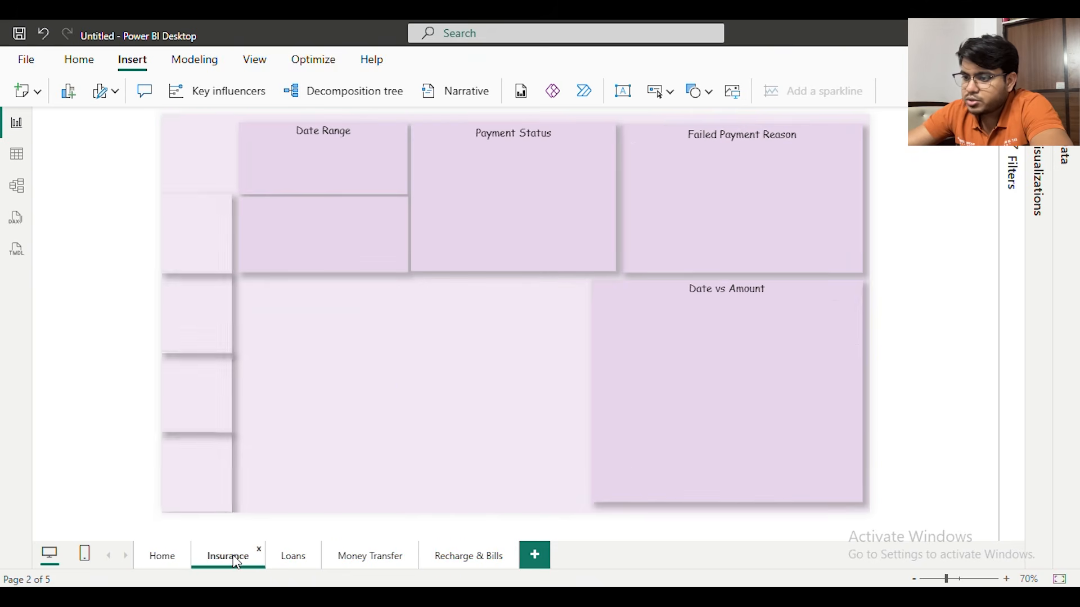
{"action": "left_click", "coordinate": [229, 212]}
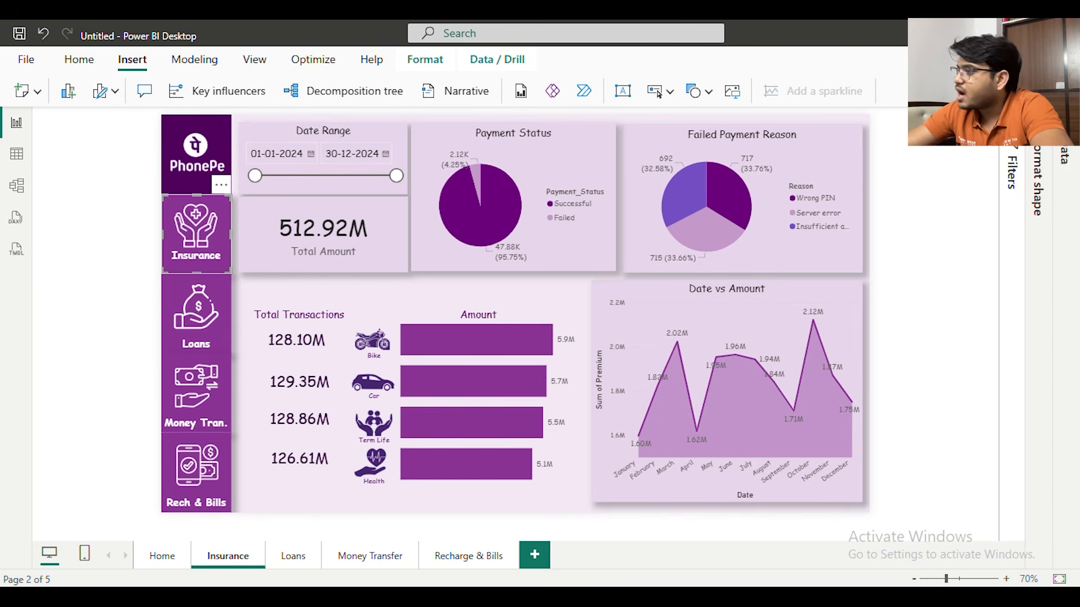
{"action": "left_click", "coordinate": [1037, 122]}
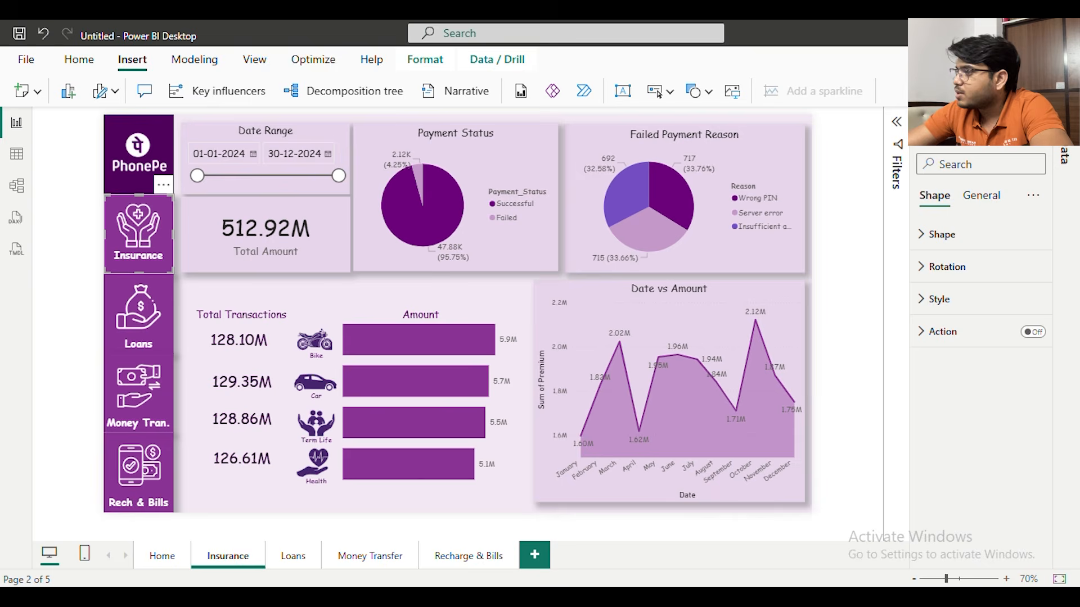
{"action": "left_click", "coordinate": [959, 305]}
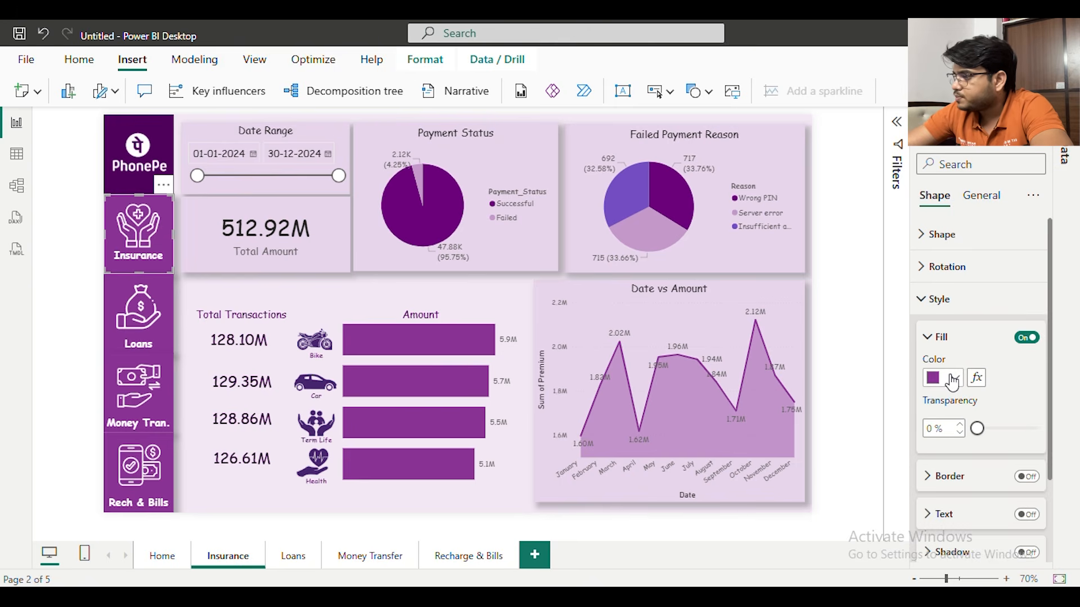
{"action": "left_click", "coordinate": [954, 379]}
{"action": "left_click", "coordinate": [952, 310]}
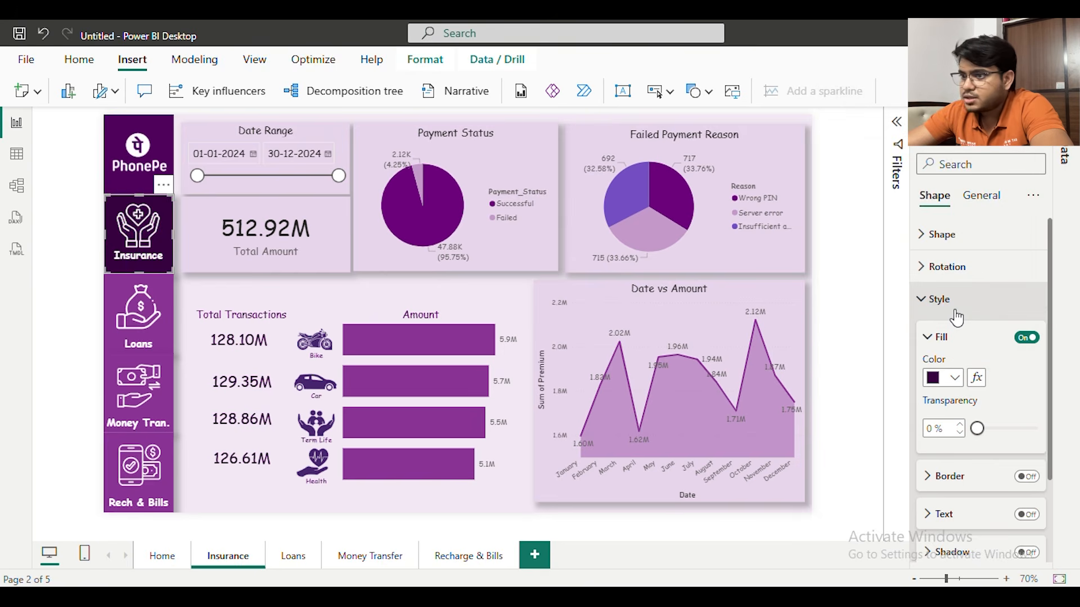
{"action": "left_click", "coordinate": [954, 378]}
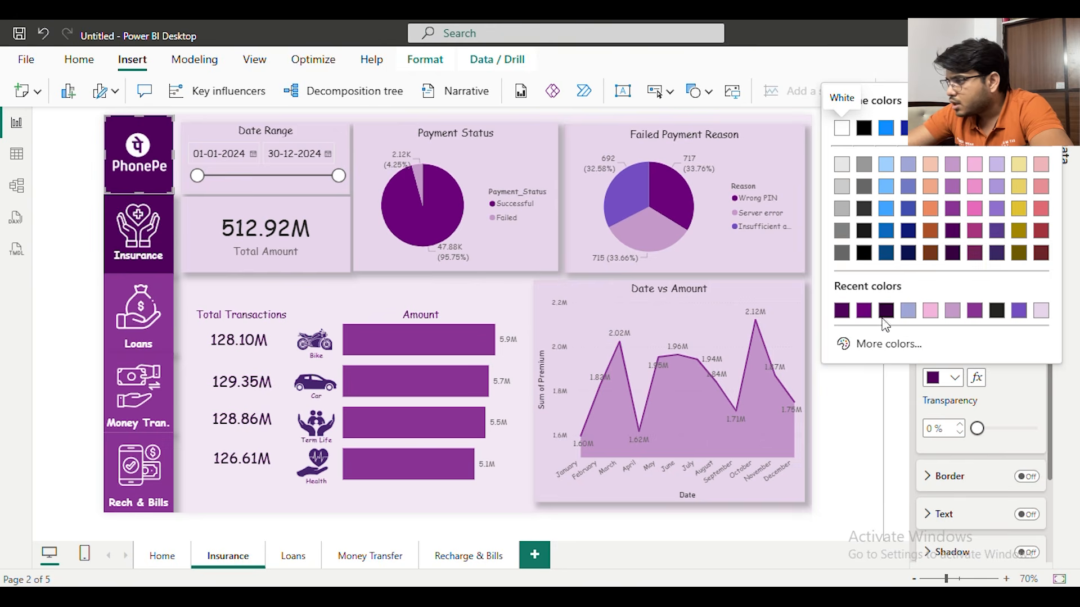
Set the fill of the PhonePe tile on the Insurance page to the lighter purple of the other navigation tiles
{"action": "left_click", "coordinate": [976, 313]}
{"action": "left_click", "coordinate": [82, 185]}
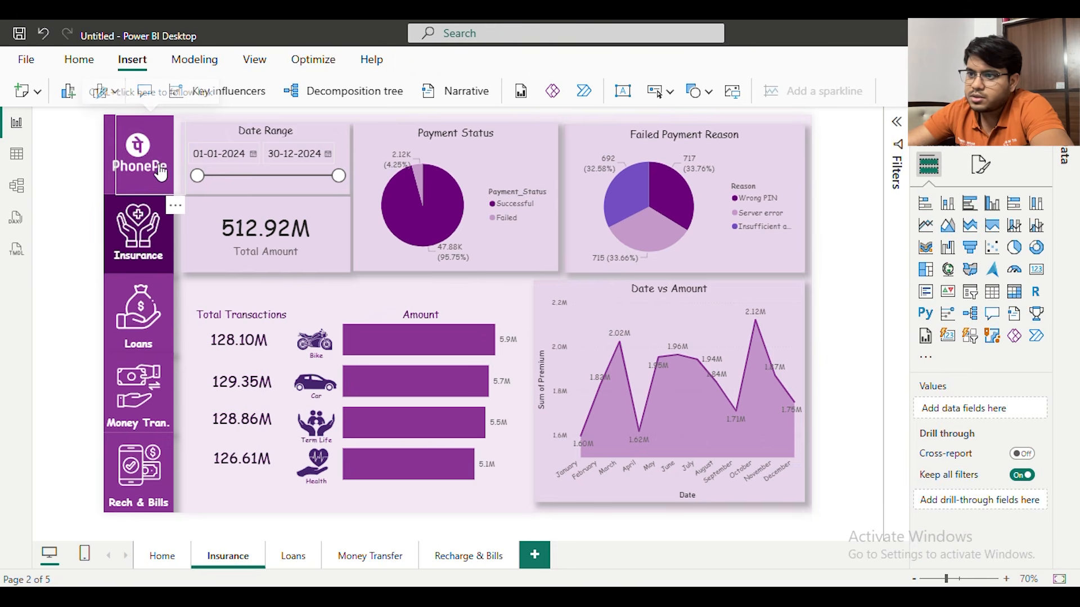
{"action": "left_click", "coordinate": [151, 171]}
{"action": "left_click", "coordinate": [77, 179]}
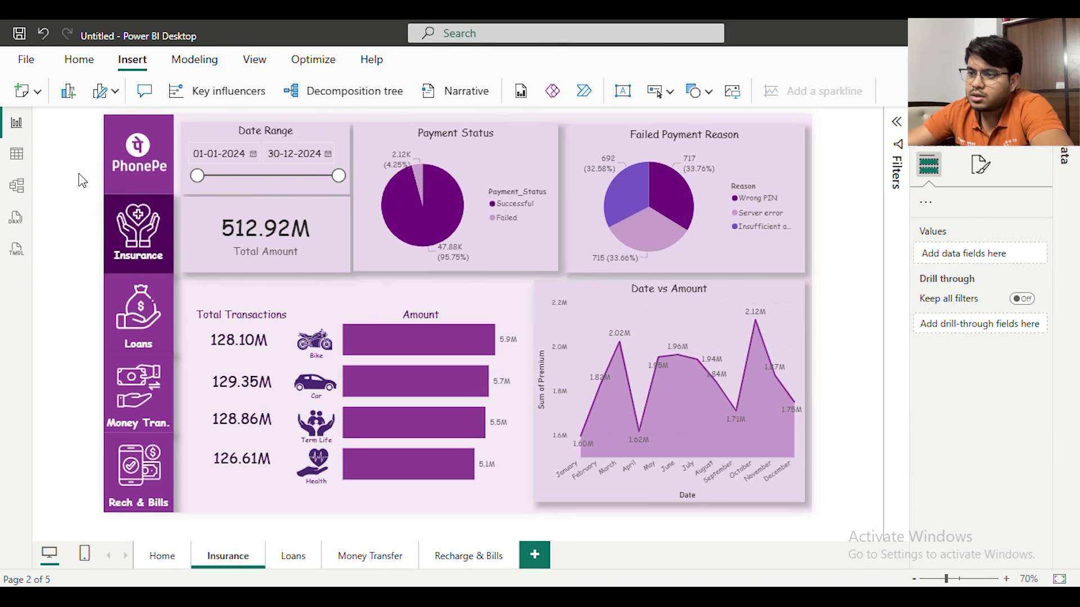
Return to the Home page and follow the Insurance navigation tile to test the page link
{"action": "left_click", "coordinate": [148, 557]}
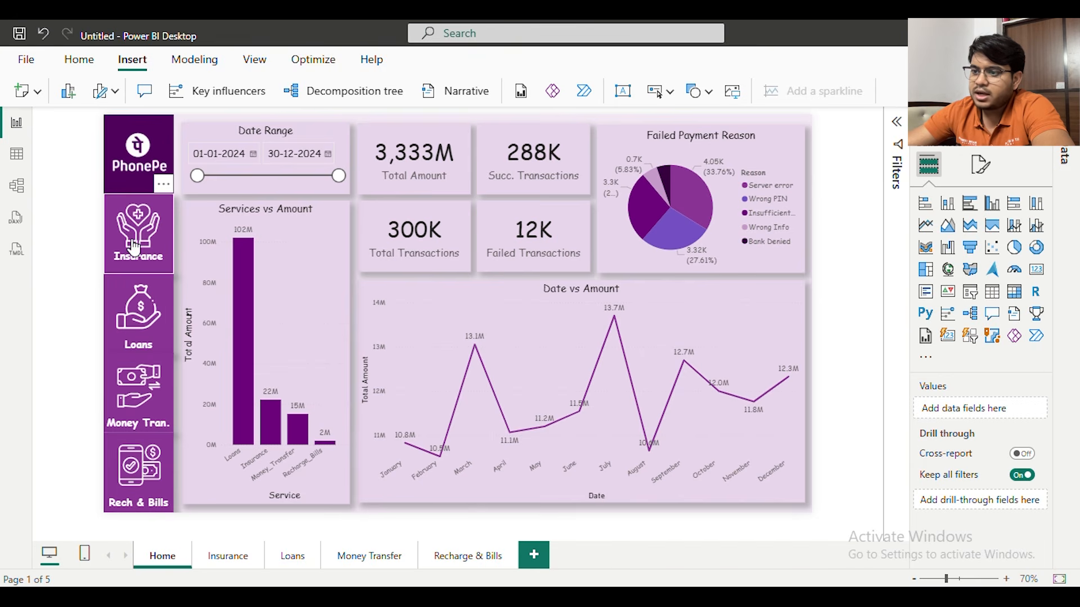
{"action": "left_click", "coordinate": [134, 247], "text": "ctrl"}
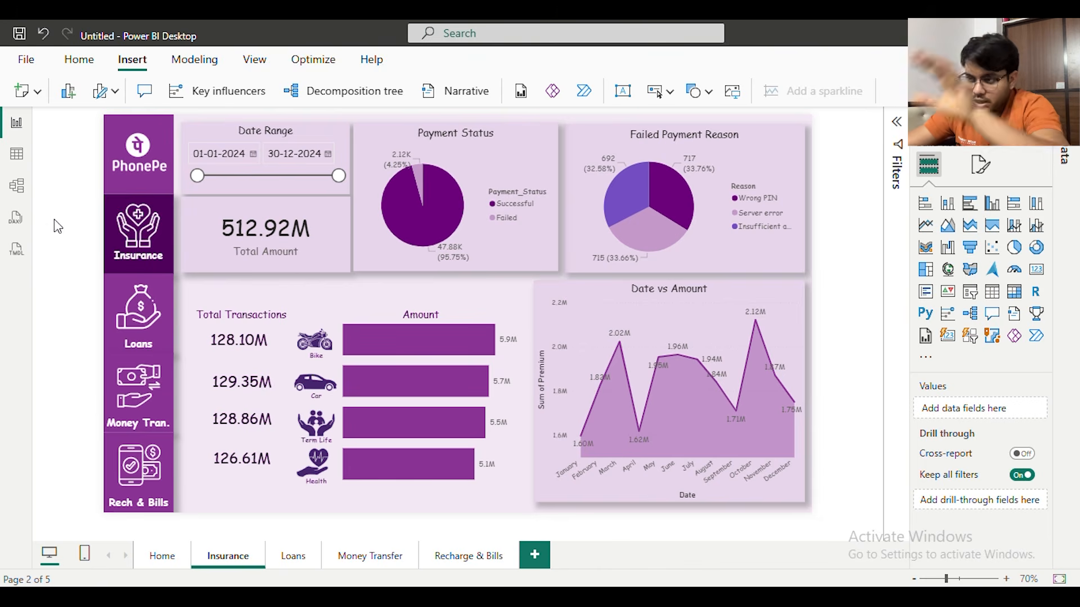
On the Loans page, set the fill of the Loans navigation tile to the hex color #50005C
{"action": "left_click", "coordinate": [294, 560]}
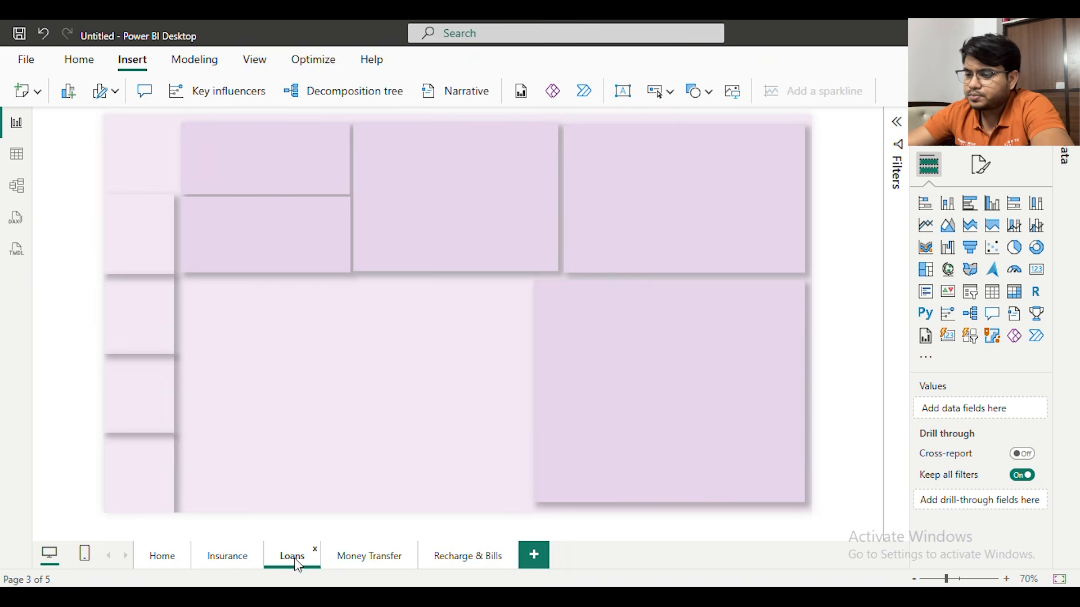
{"action": "left_click", "coordinate": [106, 308]}
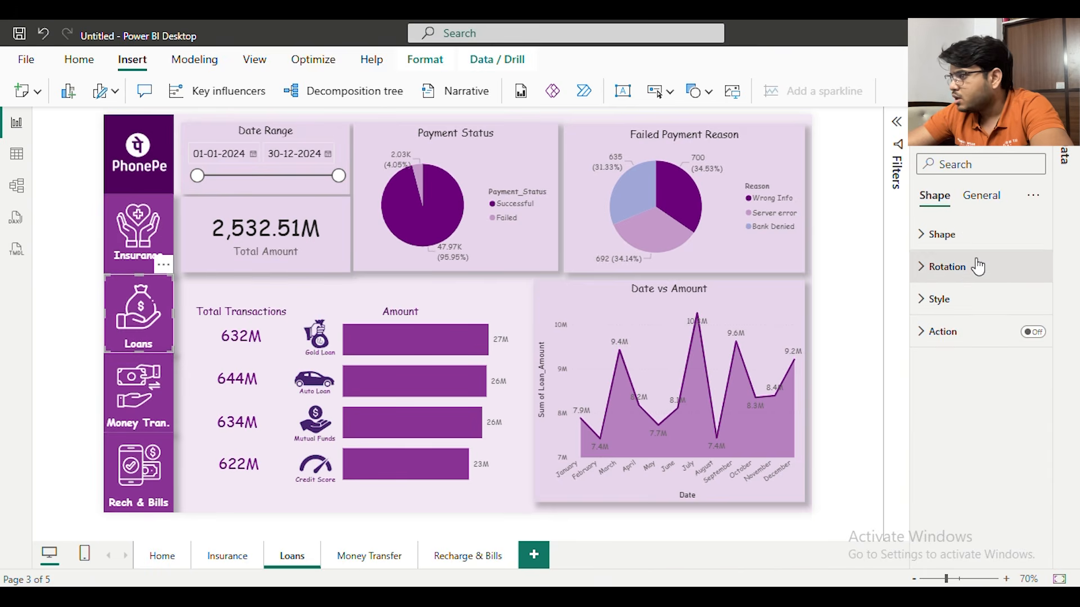
{"action": "left_click", "coordinate": [968, 236]}
{"action": "left_click", "coordinate": [962, 442]}
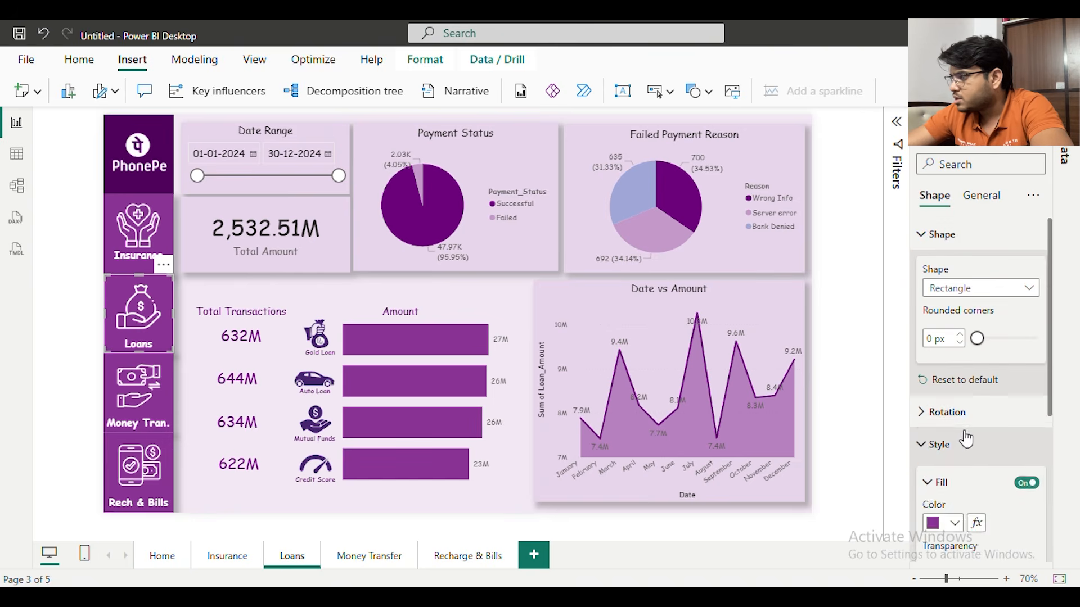
{"action": "scroll", "coordinate": [953, 394], "scroll_direction": "down", "scroll_amount": 4}
{"action": "left_click", "coordinate": [951, 286]}
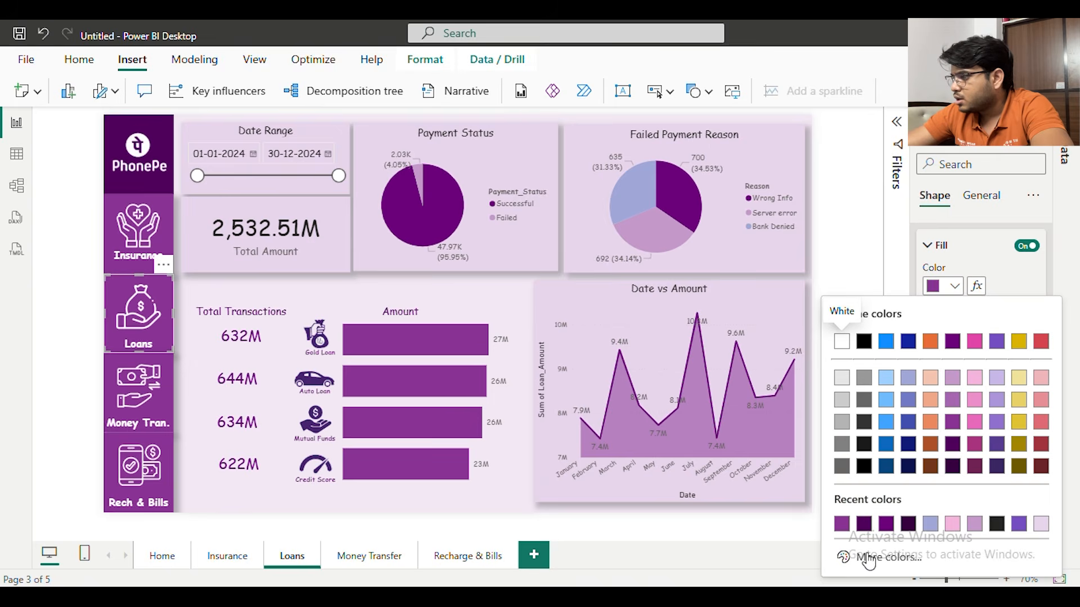
{"action": "left_click", "coordinate": [879, 558]}
{"action": "type", "text": "#50005C"}
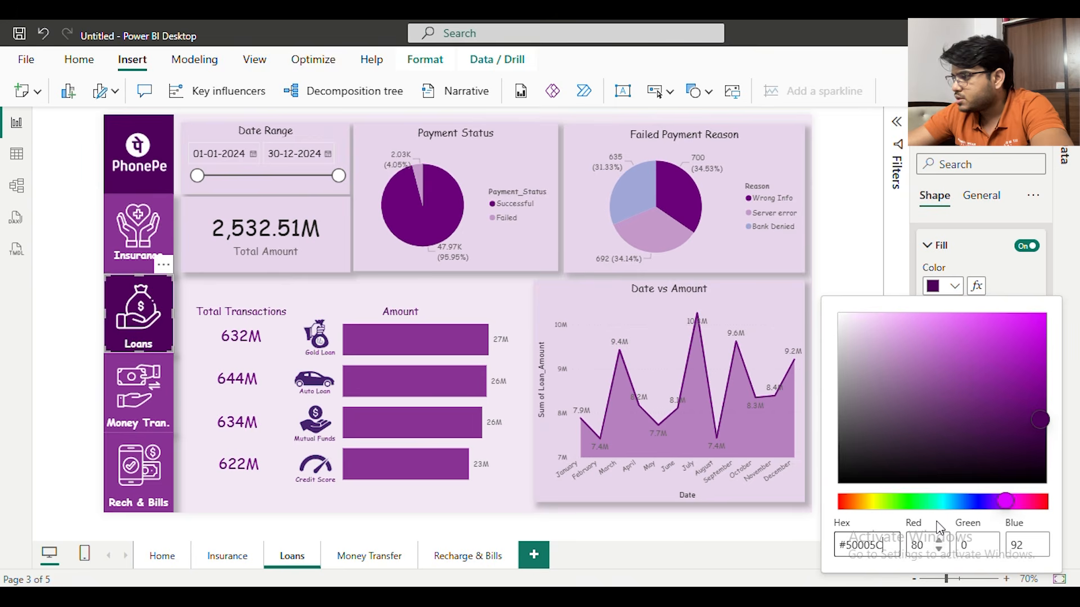
{"action": "left_click", "coordinate": [79, 194]}
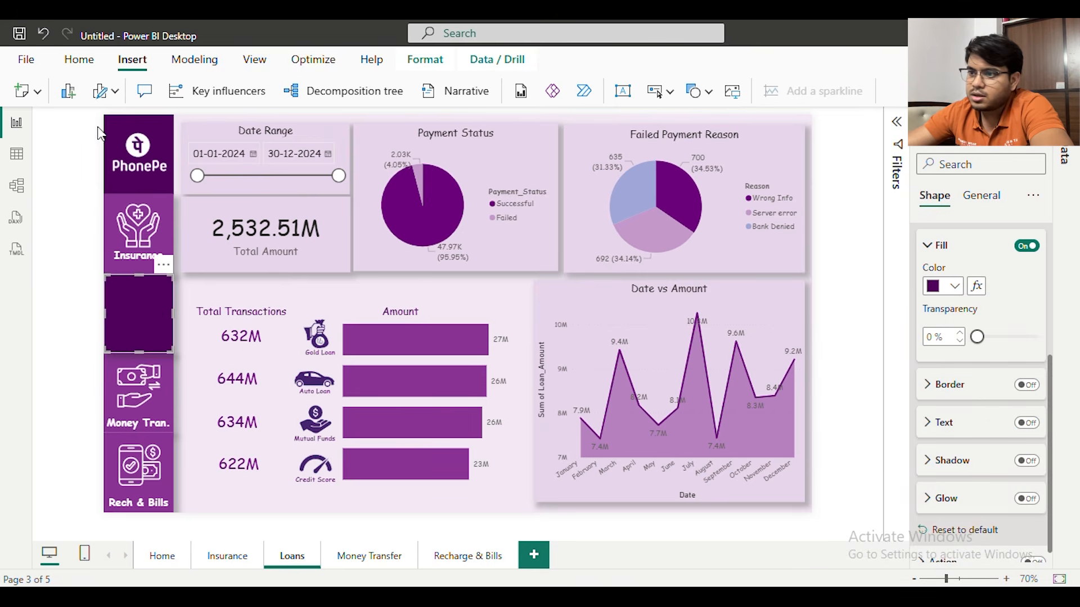
Set the fill of the PhonePe tile on the Loans page to the lighter purple of the inactive navigation tiles
{"action": "left_click", "coordinate": [112, 123]}
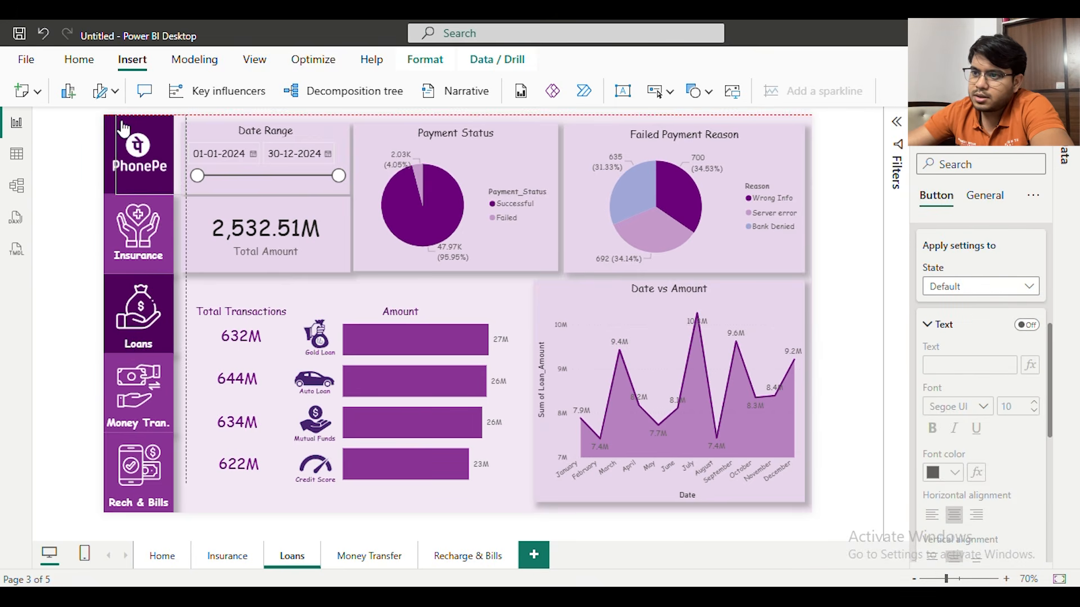
{"action": "left_click", "coordinate": [107, 124]}
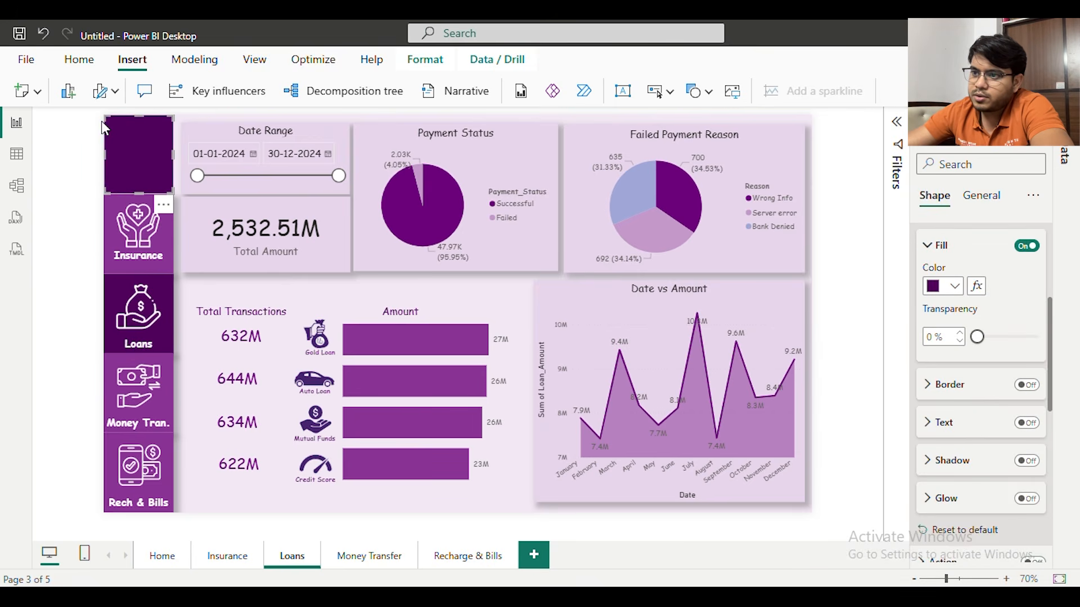
{"action": "left_click", "coordinate": [954, 286]}
{"action": "left_click", "coordinate": [886, 526]}
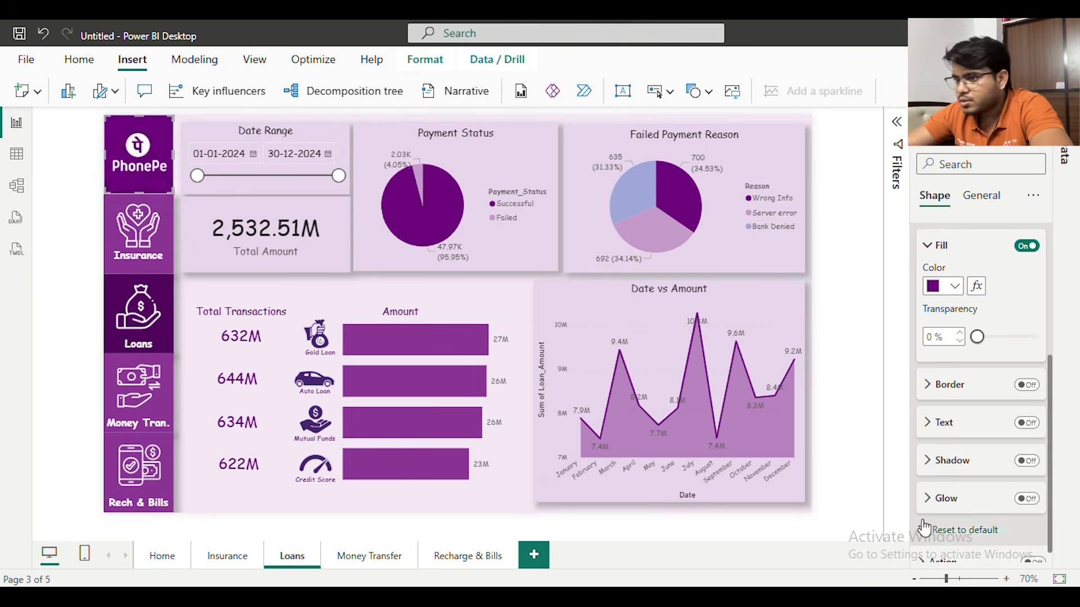
{"action": "left_click", "coordinate": [954, 286]}
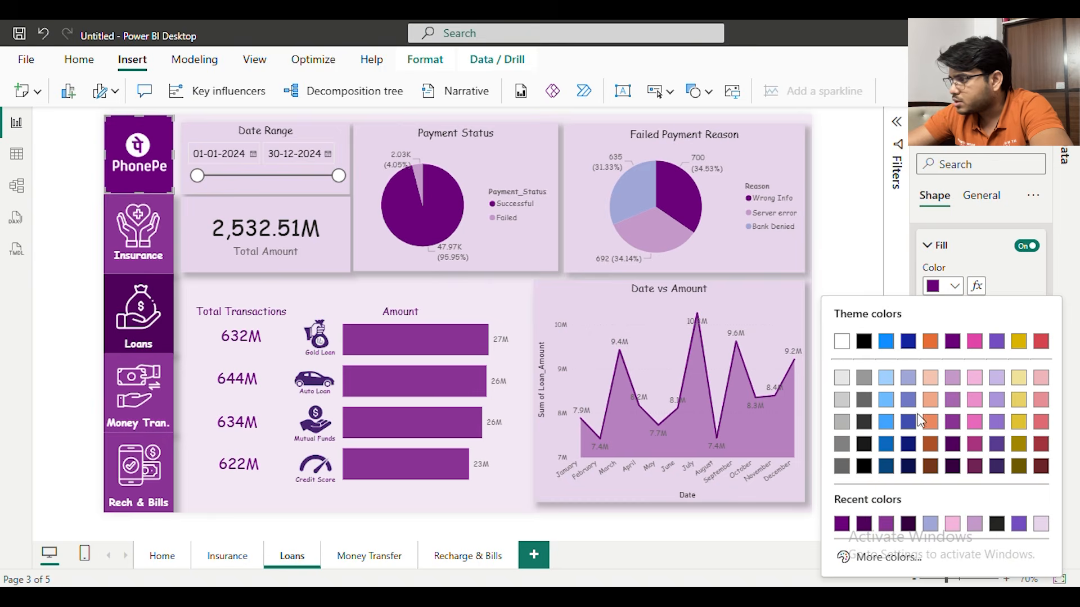
{"action": "left_click", "coordinate": [887, 528]}
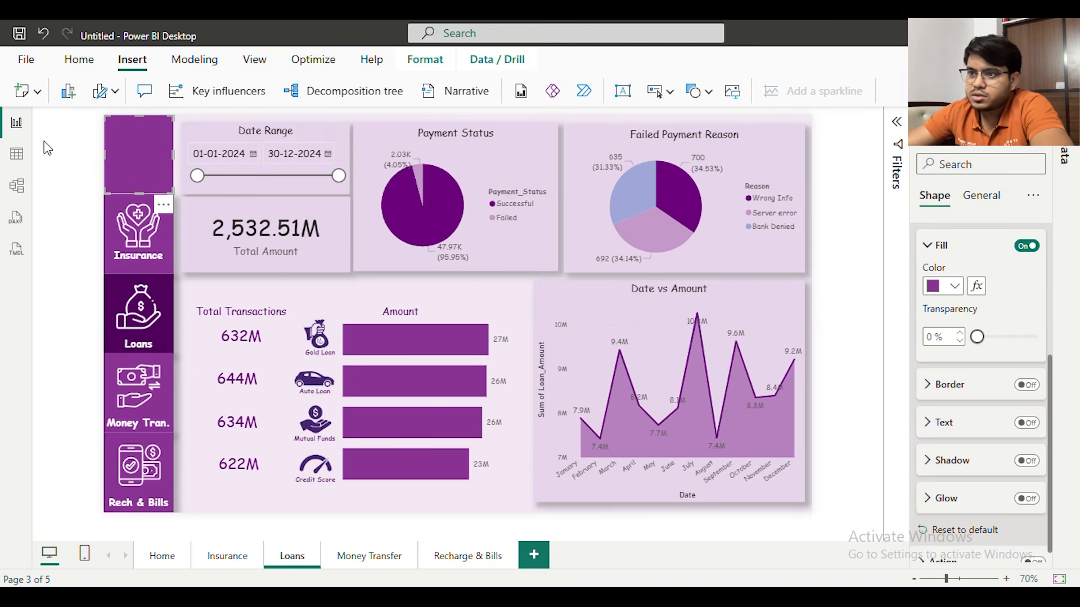
{"action": "left_click", "coordinate": [79, 141]}
{"action": "left_click", "coordinate": [139, 143]}
{"action": "left_click", "coordinate": [344, 526]}
On the Money Transfer page, fill the Money Tran. tile with dark purple and the PhonePe tile with the lighter purple
{"action": "left_click", "coordinate": [374, 555]}
{"action": "left_click", "coordinate": [107, 393]}
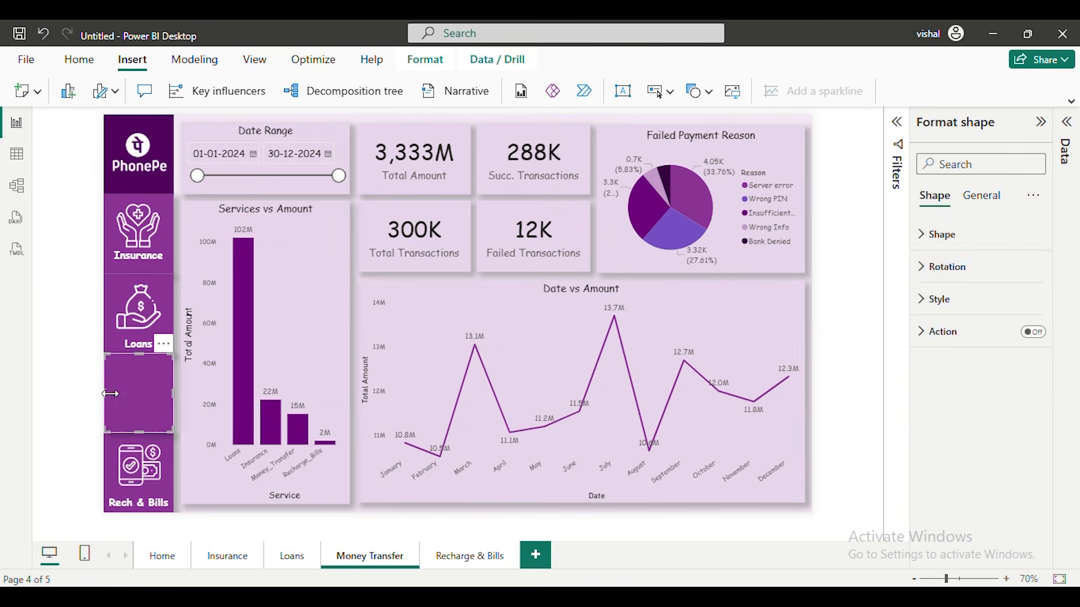
{"action": "left_click", "coordinate": [969, 450]}
{"action": "scroll", "coordinate": [969, 450], "scroll_direction": "down", "scroll_amount": 3}
{"action": "left_click", "coordinate": [1026, 325]}
{"action": "left_click", "coordinate": [955, 365]}
{"action": "left_click", "coordinate": [887, 309]}
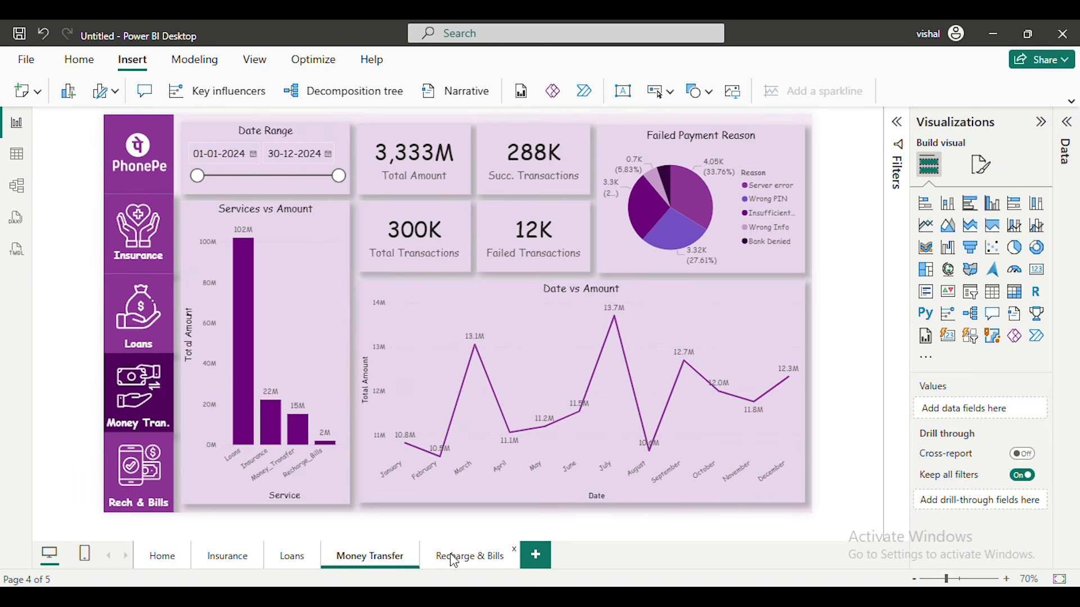
On the Recharge & Bills page, set the fill of the Rech & Bills navigation tile to dark purple
{"action": "left_click", "coordinate": [469, 556]}
{"action": "left_click", "coordinate": [140, 467]}
{"action": "left_click", "coordinate": [960, 448]}
{"action": "scroll", "coordinate": [959, 448], "scroll_direction": "down", "scroll_amount": 3}
{"action": "left_click", "coordinate": [955, 286]}
{"action": "left_click", "coordinate": [864, 523]}
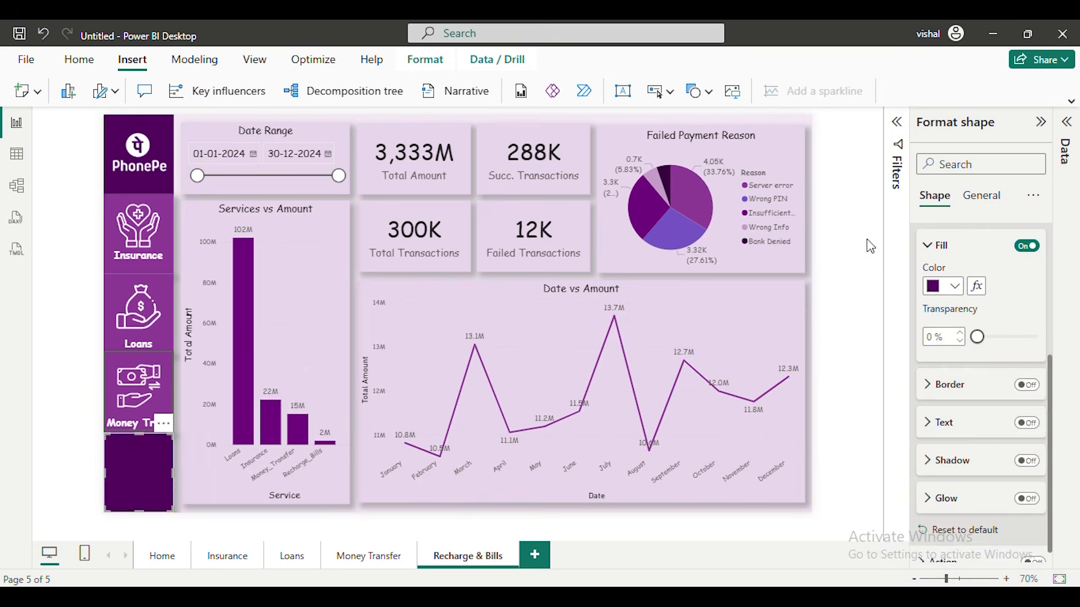
Set the fill of the PhonePe tile on the Recharge & Bills page to the lighter purple of the inactive tiles
{"action": "left_click", "coordinate": [132, 162]}
{"action": "left_click", "coordinate": [108, 153]}
{"action": "left_click", "coordinate": [954, 523]}
{"action": "left_click", "coordinate": [863, 459]}
{"action": "left_click", "coordinate": [73, 142]}
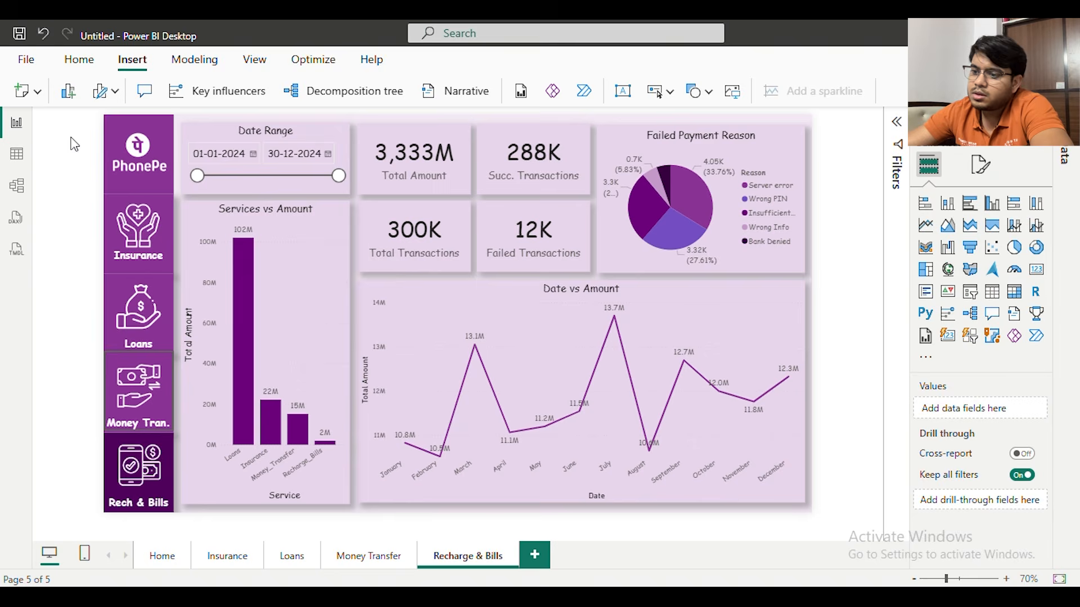
Switch to the Phone Pe PowerBI report and examine the layout of its Home, Insurance, Loans, Money Transfer and Recharge & Bills pages
{"action": "left_click", "coordinate": [165, 560]}
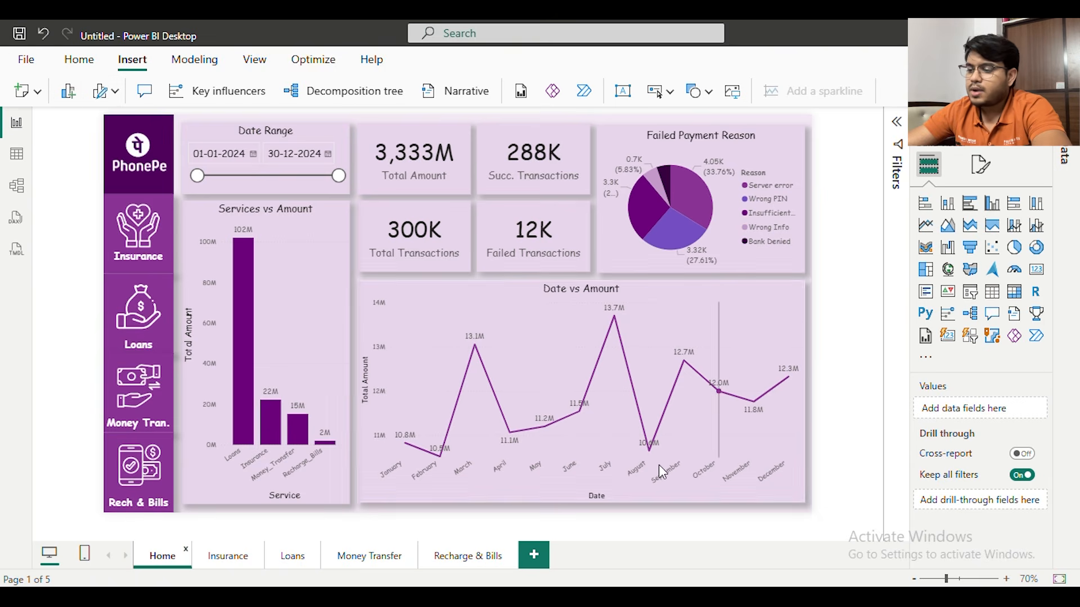
{"action": "mouse_move", "coordinate": [633, 555]}
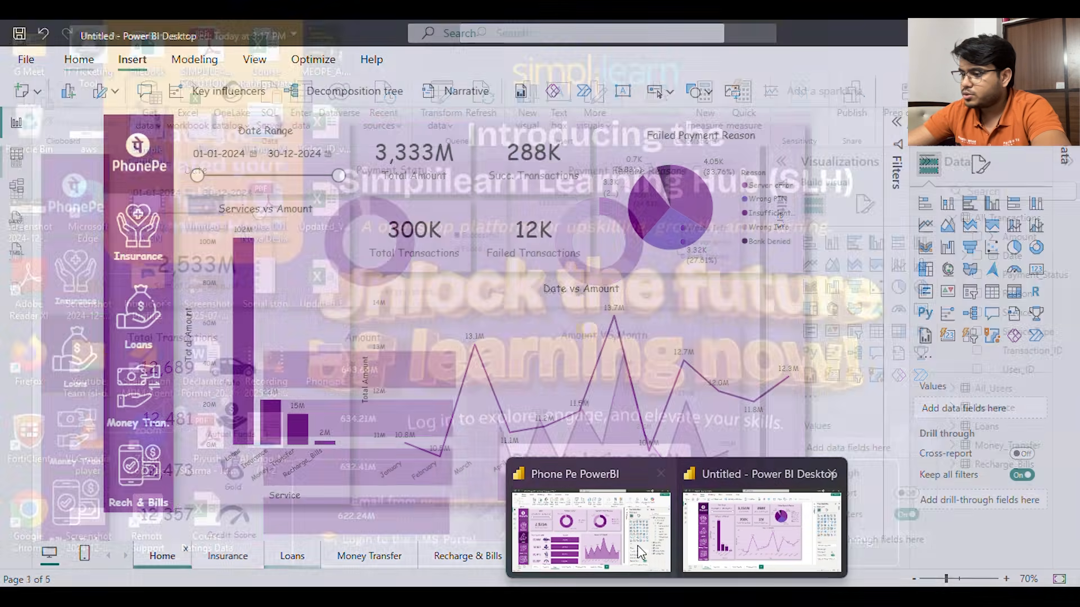
{"action": "left_click", "coordinate": [640, 554]}
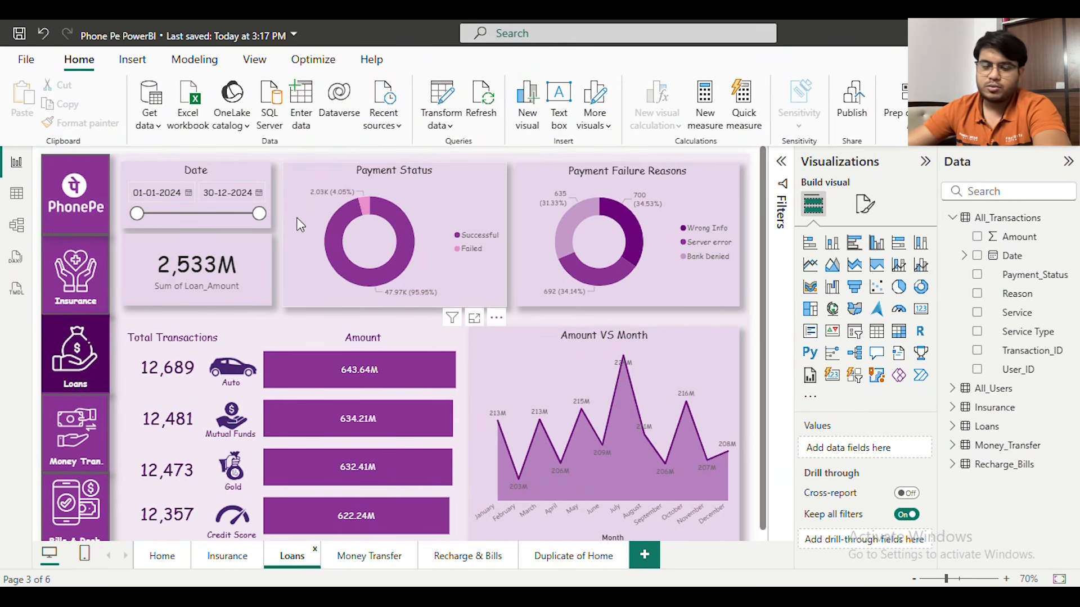
{"action": "left_click", "coordinate": [164, 556]}
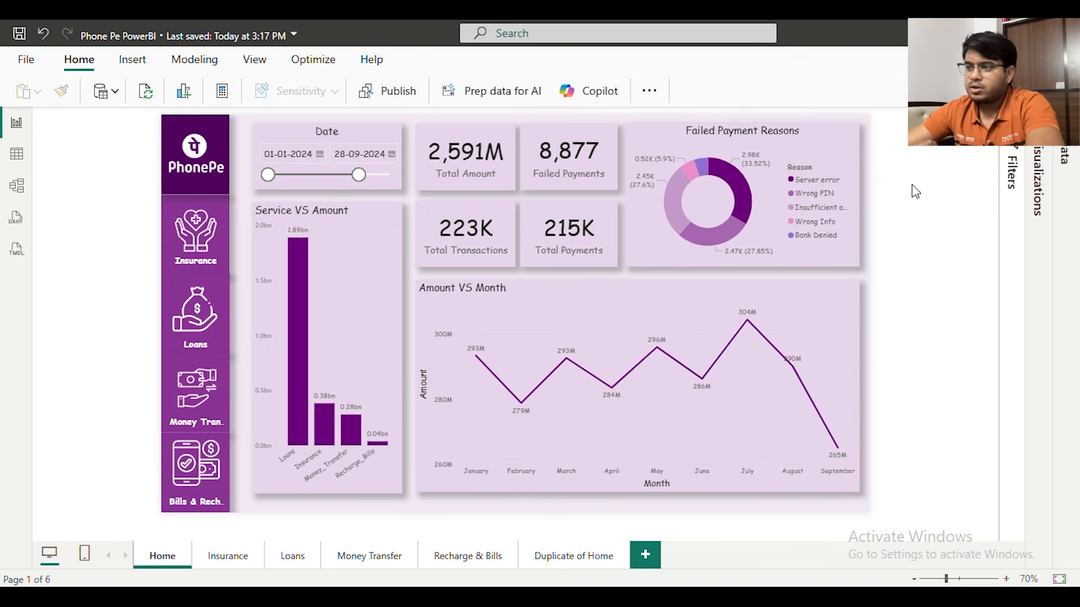
{"action": "left_click", "coordinate": [239, 560]}
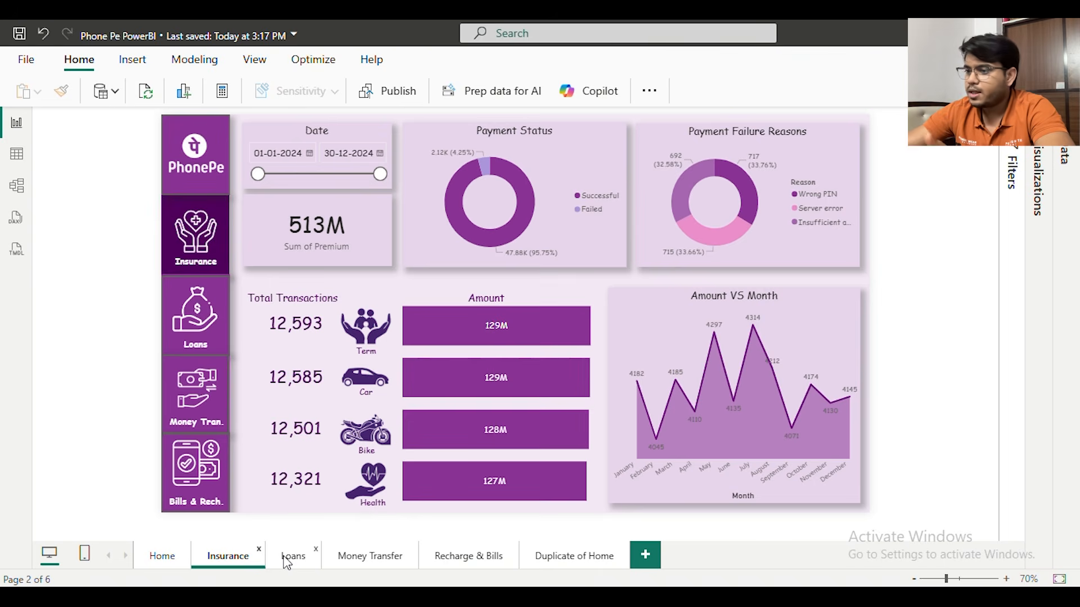
{"action": "left_click", "coordinate": [287, 560]}
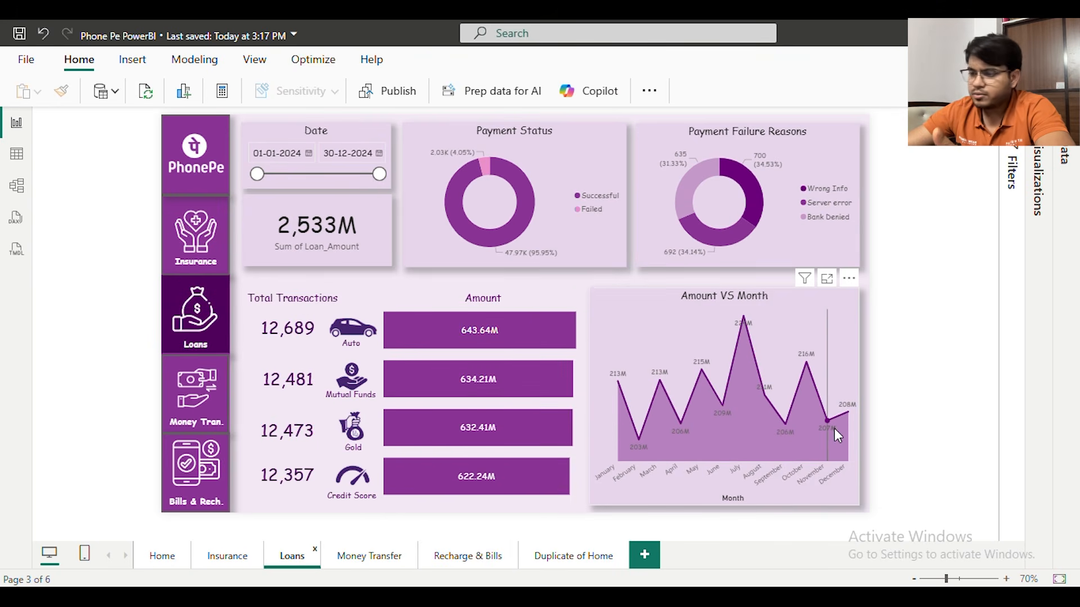
{"action": "left_click", "coordinate": [359, 560]}
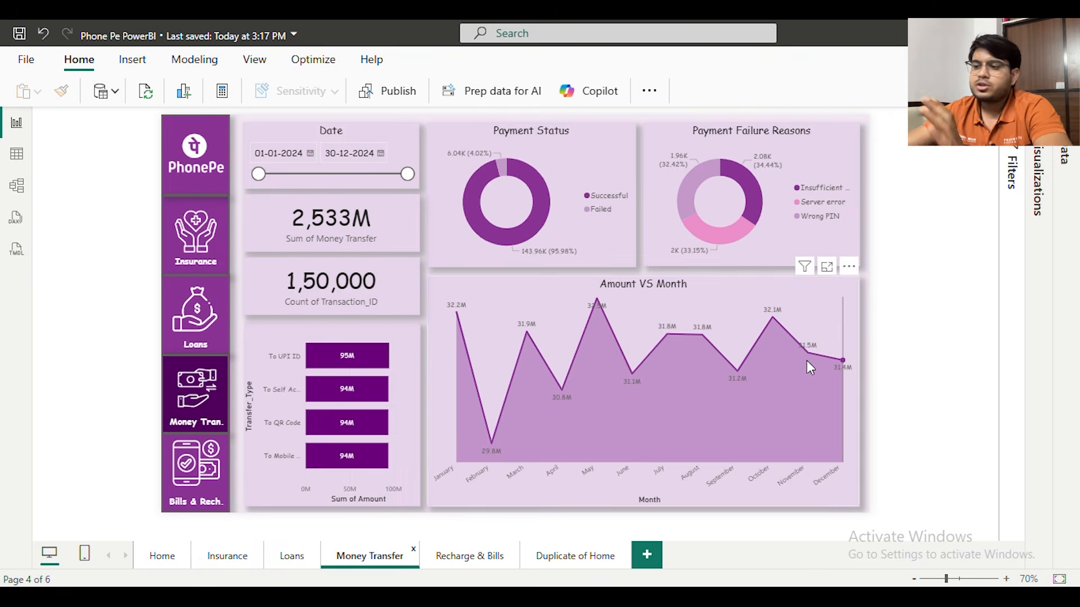
{"action": "left_click", "coordinate": [284, 558]}
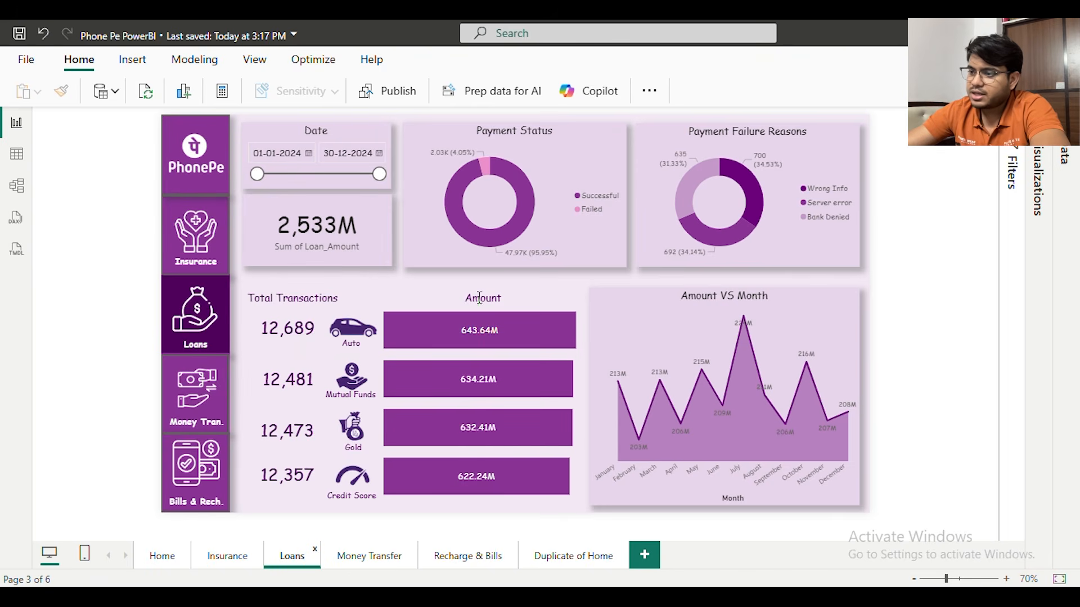
{"action": "left_click", "coordinate": [354, 558]}
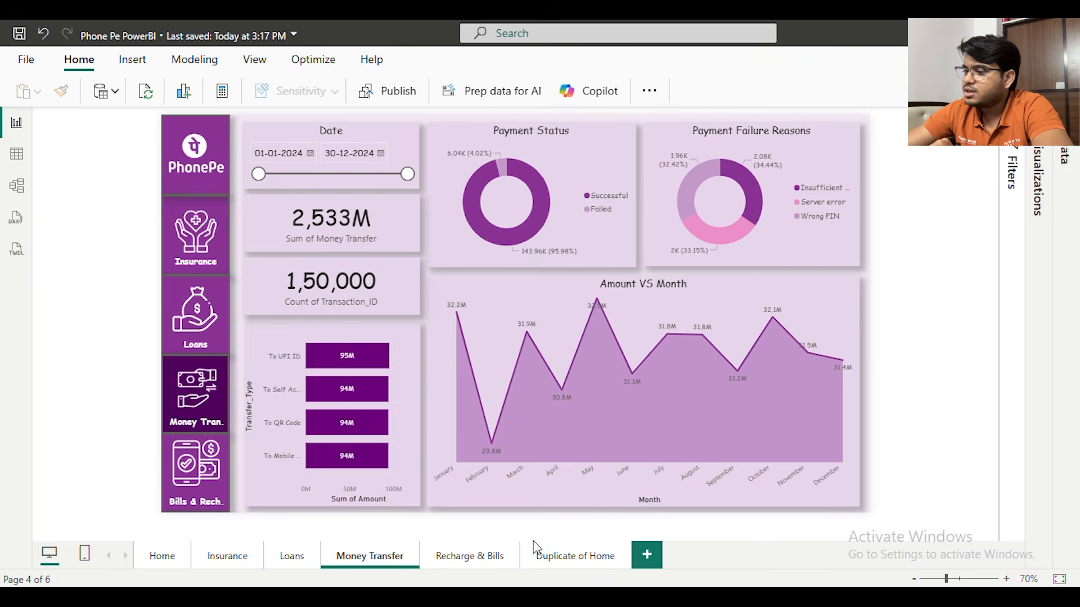
{"action": "left_click", "coordinate": [487, 559]}
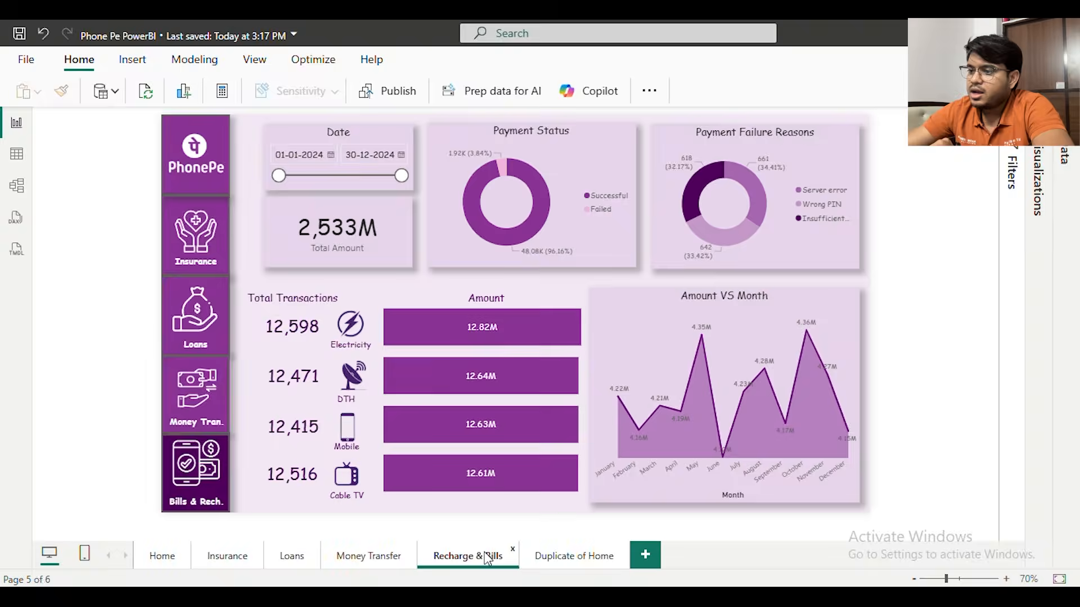